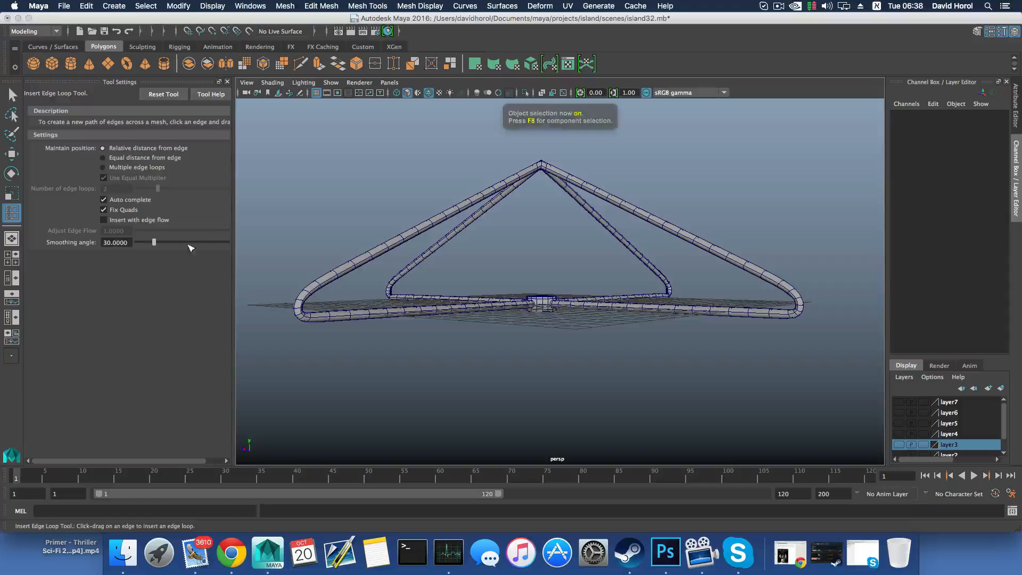
Select the four-armed tube frame and switch to face selection around its central hub ring
key("q")
left_click(470, 202)
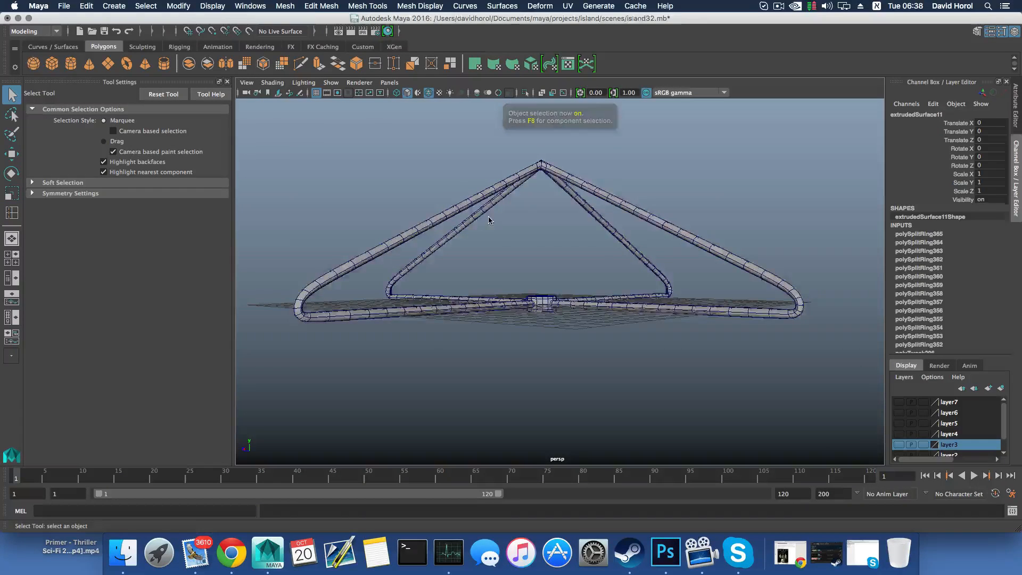
left_click_drag(540, 288, 539, 307, "alt")
scroll(540, 307, "up", 5)
scroll(535, 298, "up", 5)
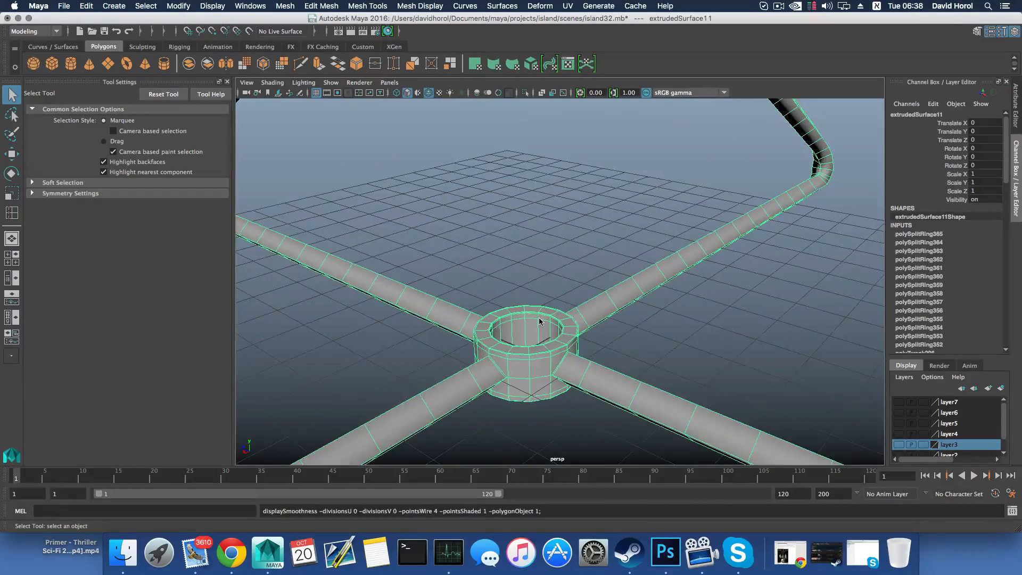
scroll(539, 317, "up", 10)
scroll(475, 320, "down", 10)
left_click_drag(640, 307, 617, 315, "alt")
right_click_drag(536, 328, 538, 301)
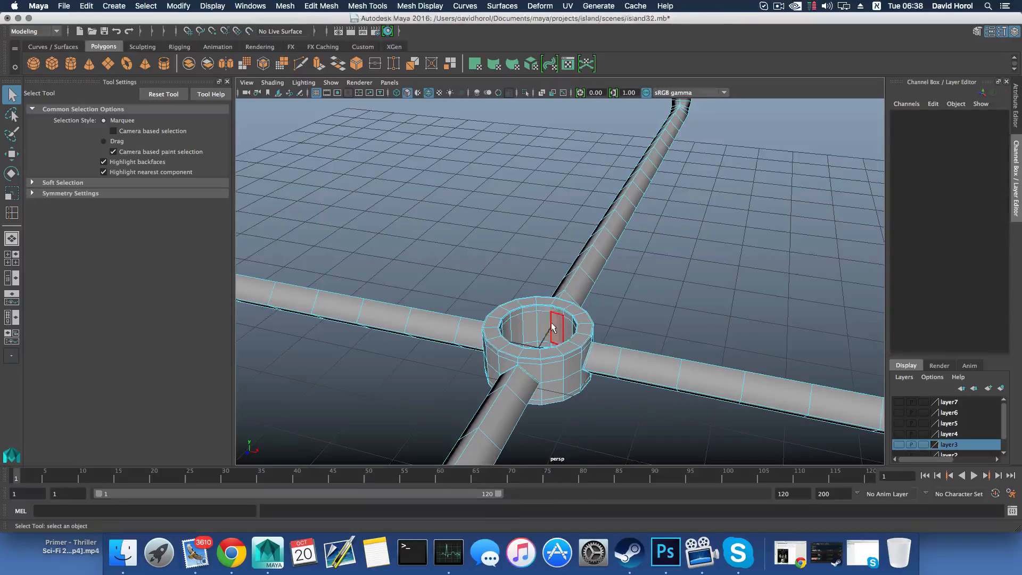
Select the complete loop of inner wall faces in the central hub ring
left_click(554, 323)
double_click(547, 324, "shift")
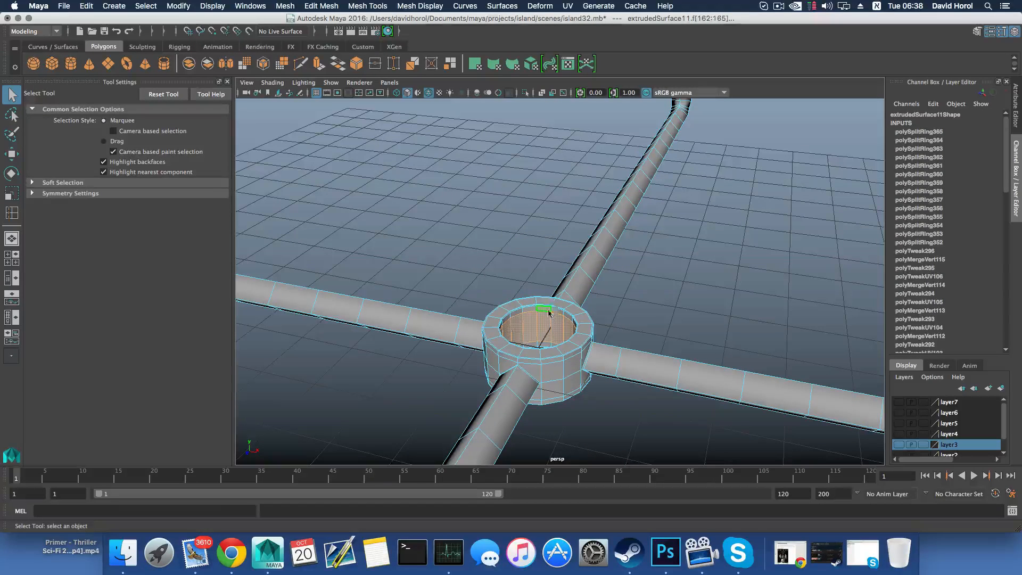
left_click(548, 311)
left_click(543, 318)
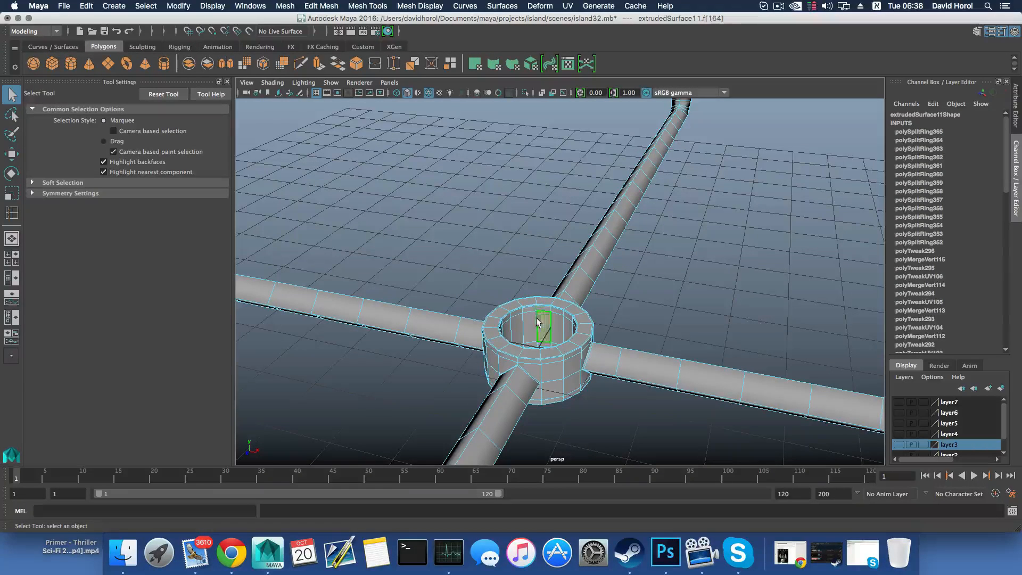
double_click(529, 321, "shift")
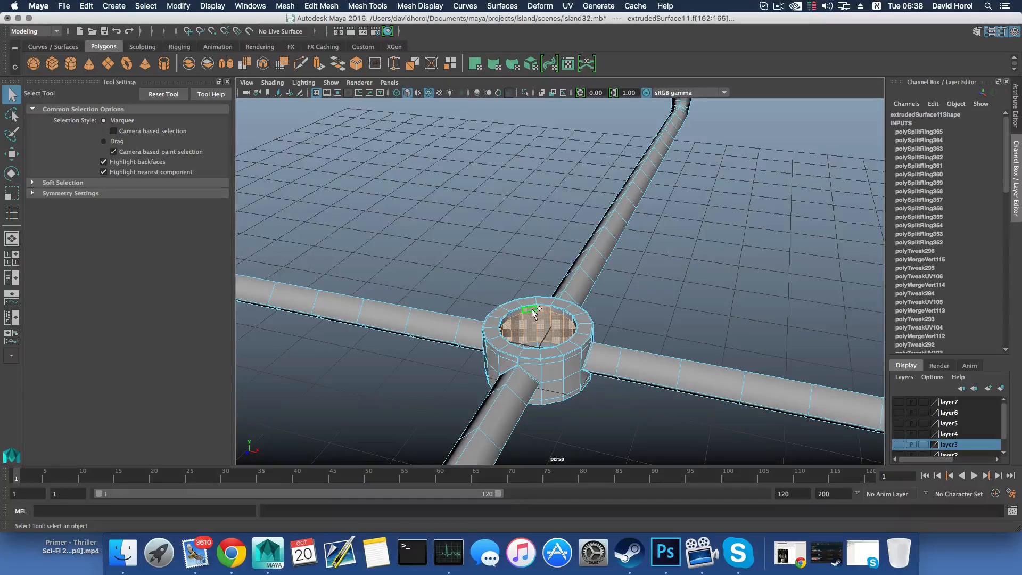
left_click_drag(540, 331, 582, 338, "alt")
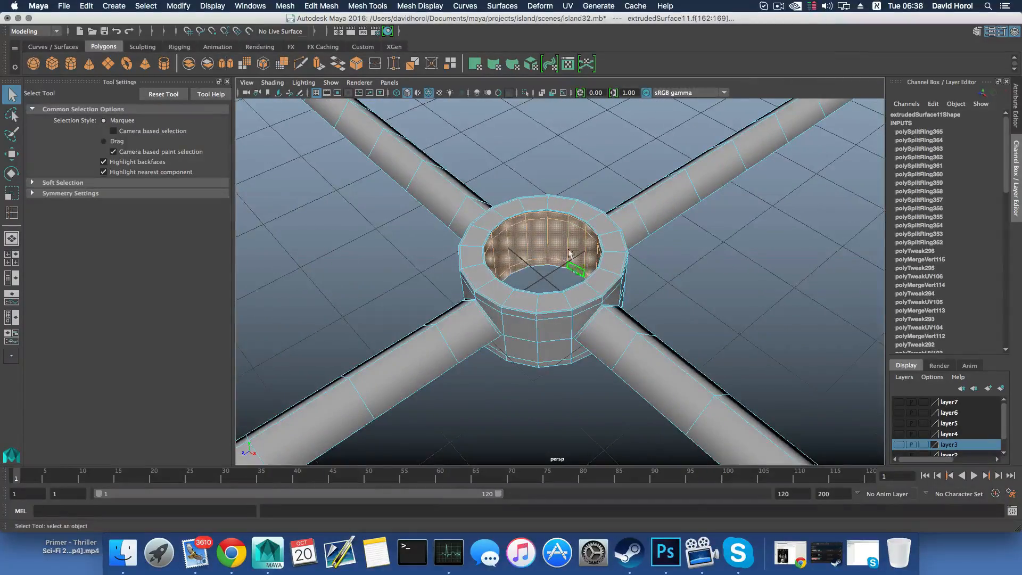
Duplicate the selected inner wall faces as a separate mesh and return to object selection
mouse_move(543, 249)
right_mouse_down("shift")
mouse_move(595, 265)
mouse_move(544, 254)
right_mouse_up("shift")
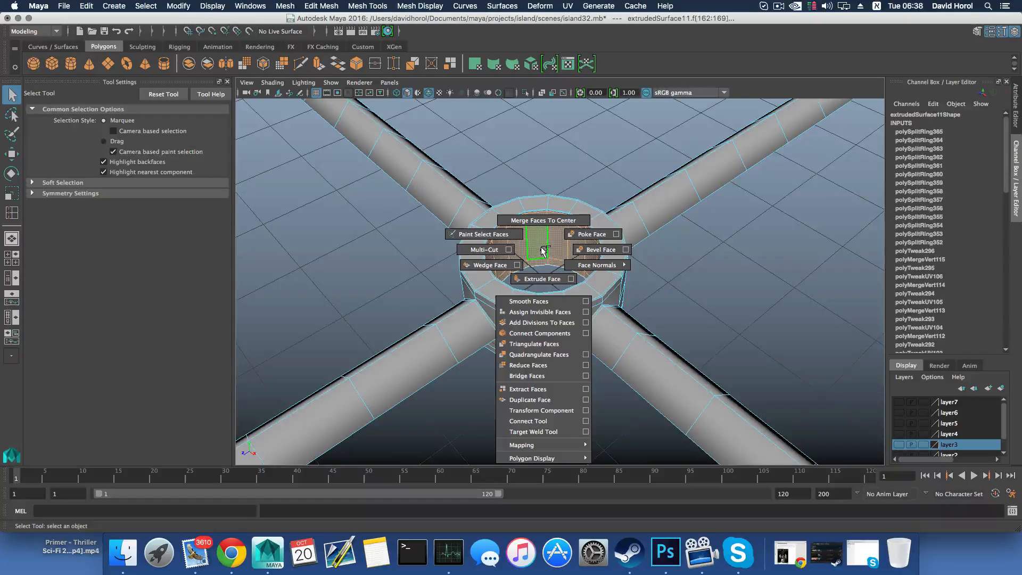
right_click_drag(539, 250, 543, 251, "shift")
right_click_drag(532, 291, 535, 400, "shift")
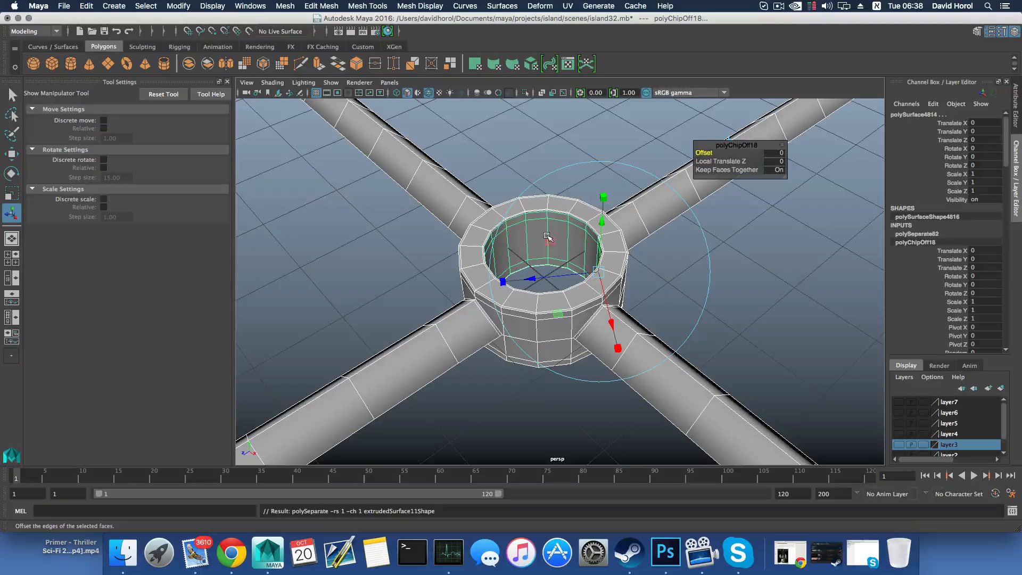
key("F8")
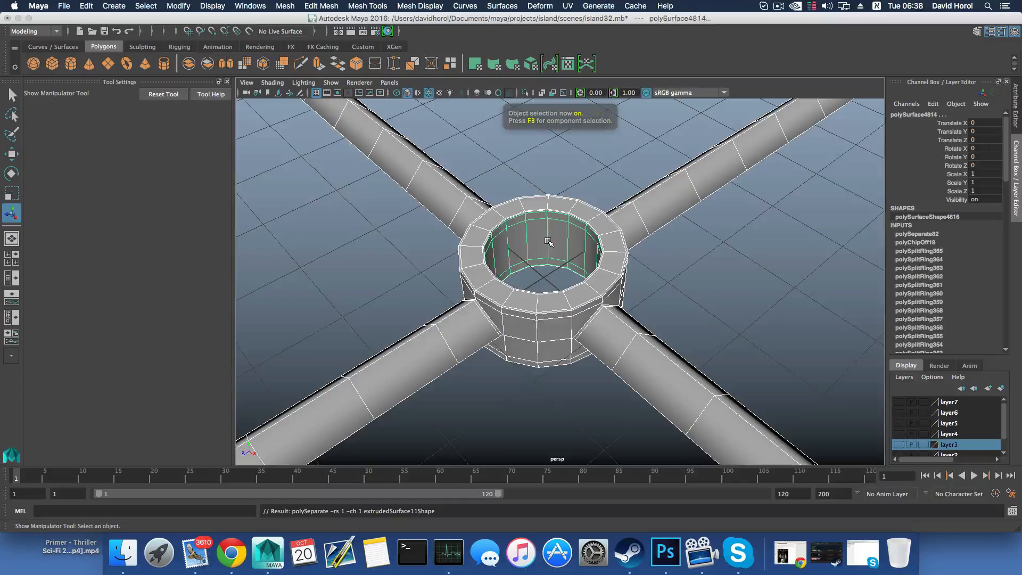
Select only the duplicated inner cylinder and center its pivot
left_click(635, 230, "shift")
left_click_drag(609, 231, 587, 298, "alt")
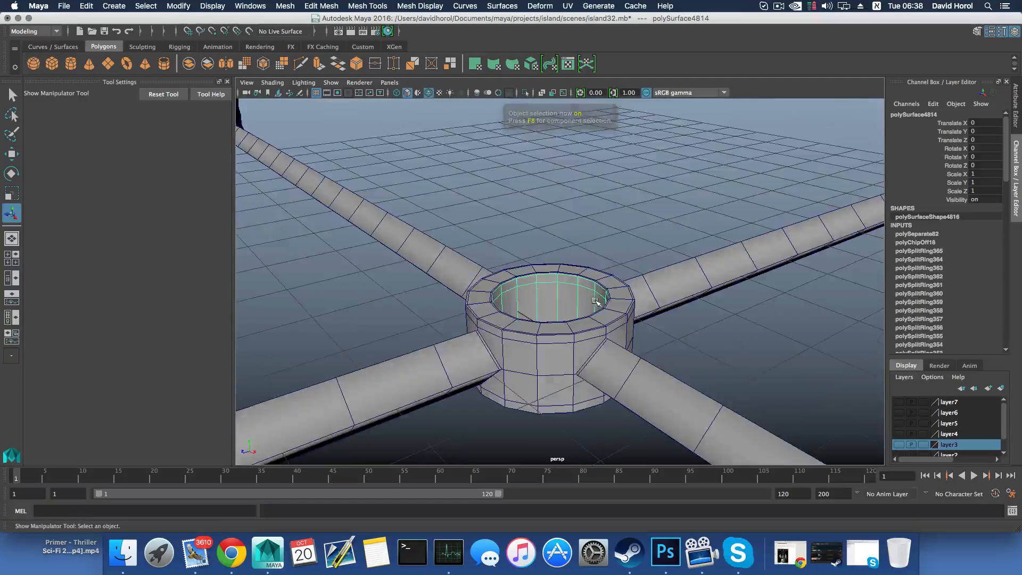
left_click(551, 299)
left_click(550, 301, "shift")
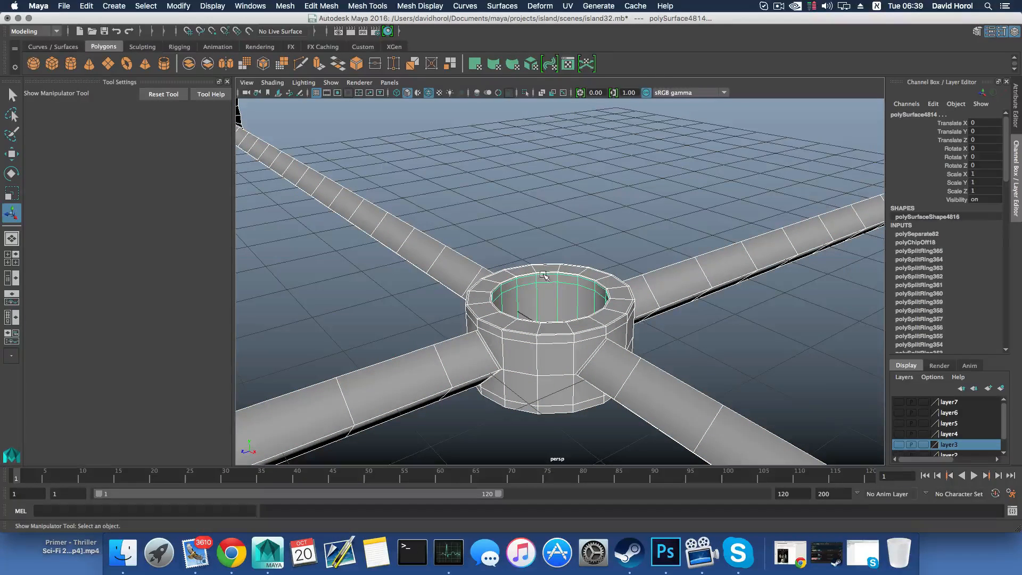
left_click(607, 280, "shift")
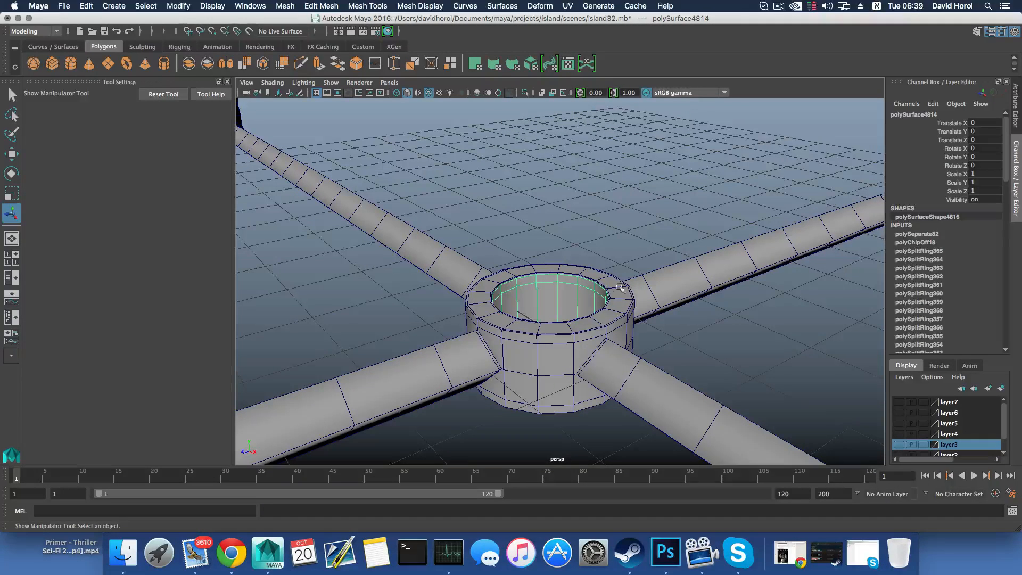
left_click(177, 8)
left_click(200, 72)
Switch the keyboard input source to ABC and move the duplicated cylinder up about 1.336 in Y, above the hub
left_click(875, 6)
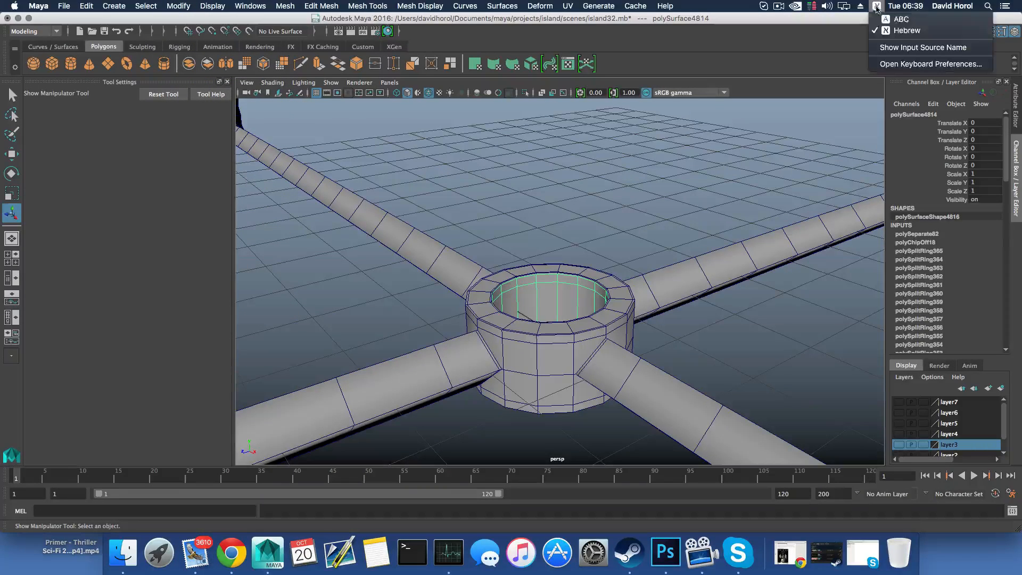
left_click(899, 19)
key("w")
left_click_drag(549, 234, 563, 108)
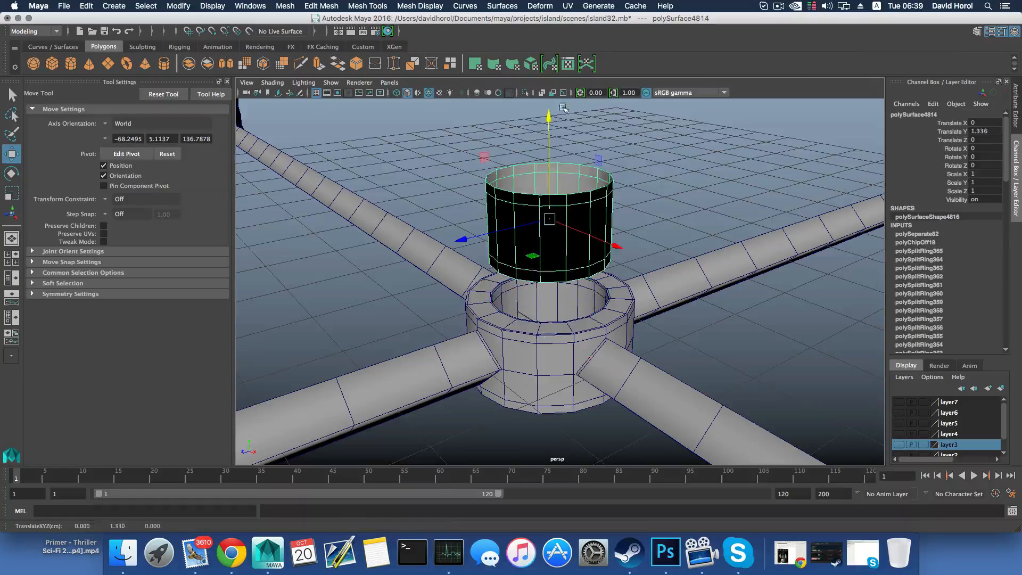
Reverse the normals of the raised cylinder's faces
middle_click_drag(586, 163, 579, 153, "alt")
right_click(579, 154)
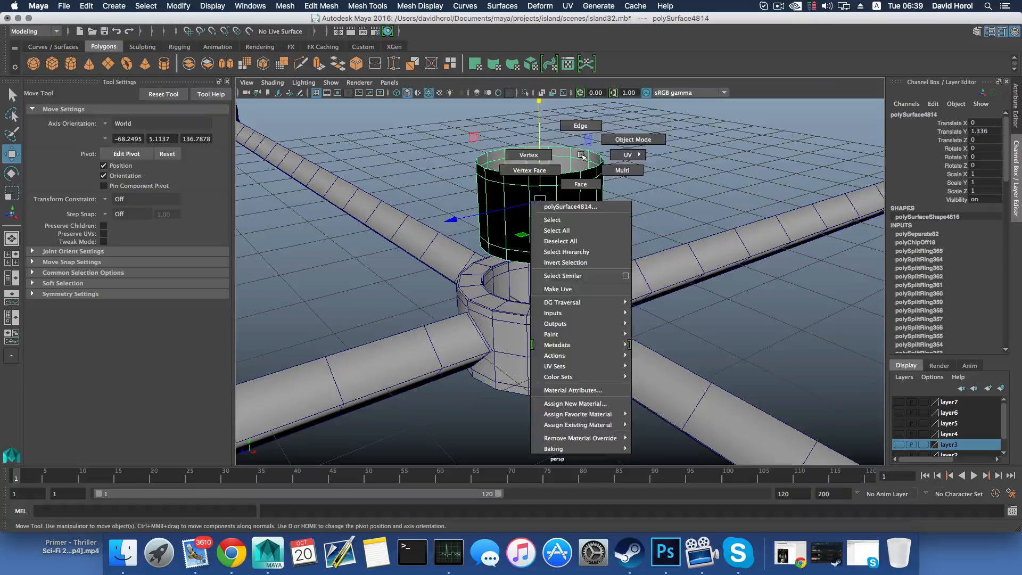
left_click(432, 8)
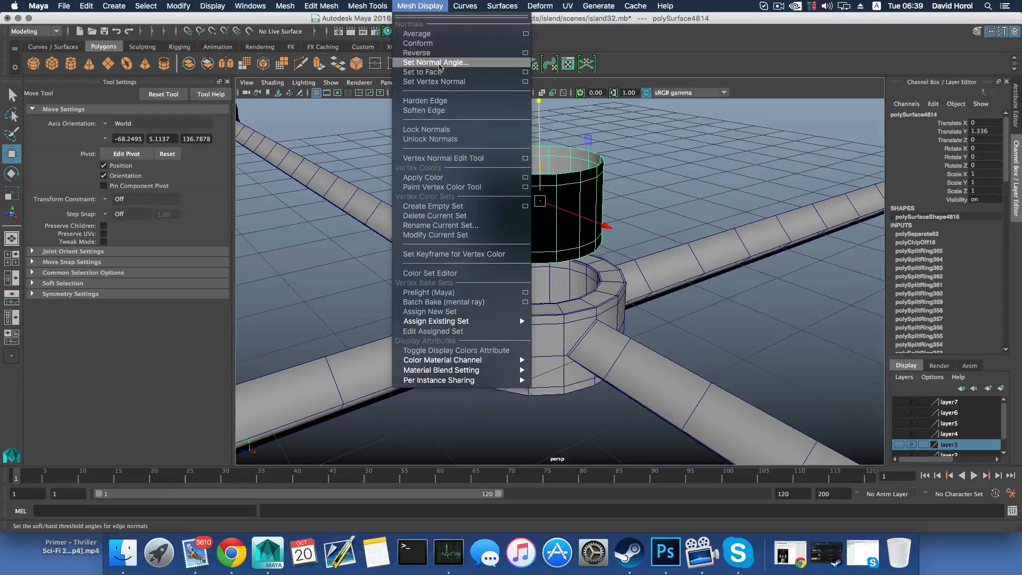
left_click(437, 53)
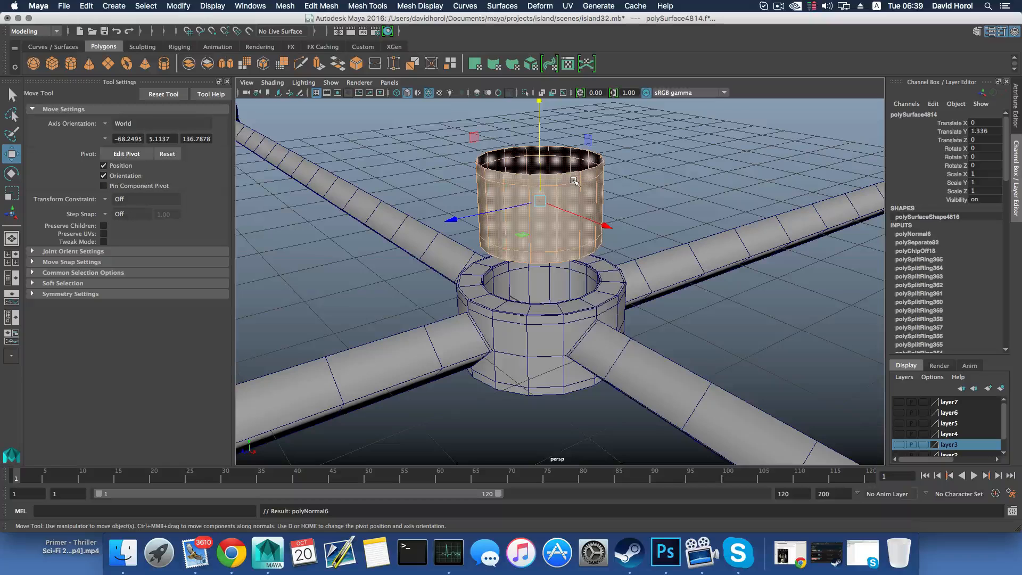
right_click_drag(581, 172, 583, 172)
double_click(588, 171)
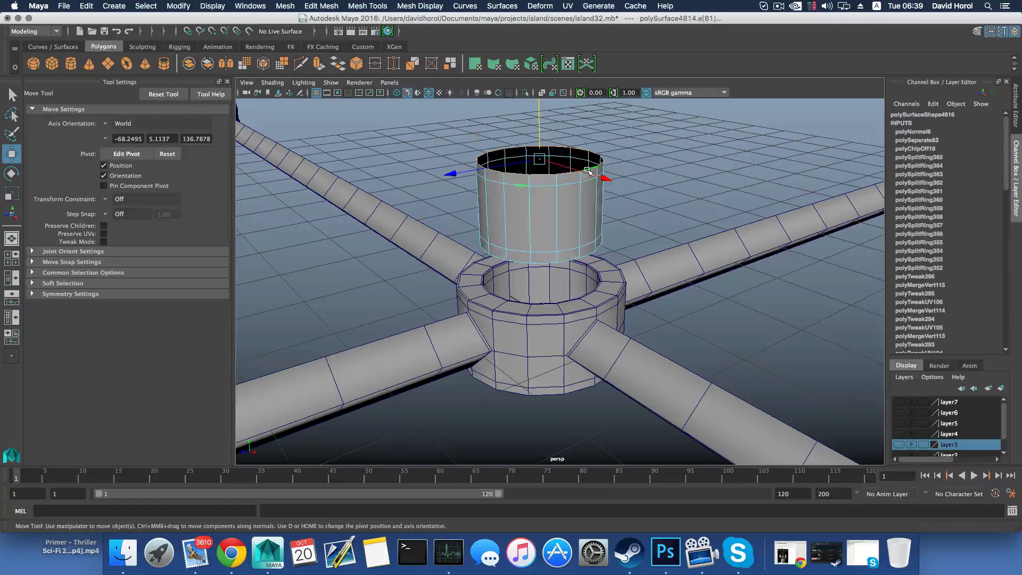
left_click_drag(595, 199, 562, 109, "alt")
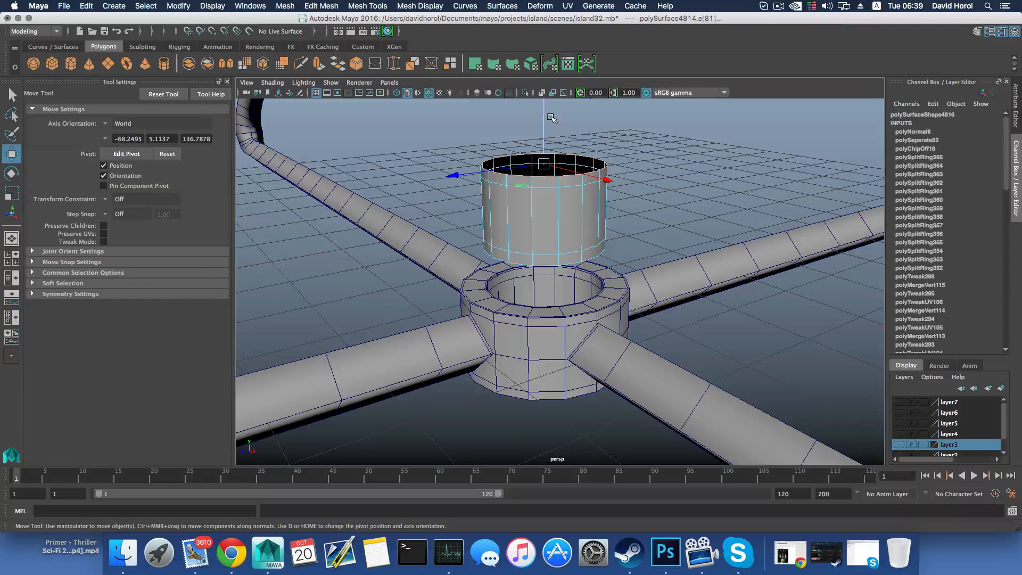
key("super+z")
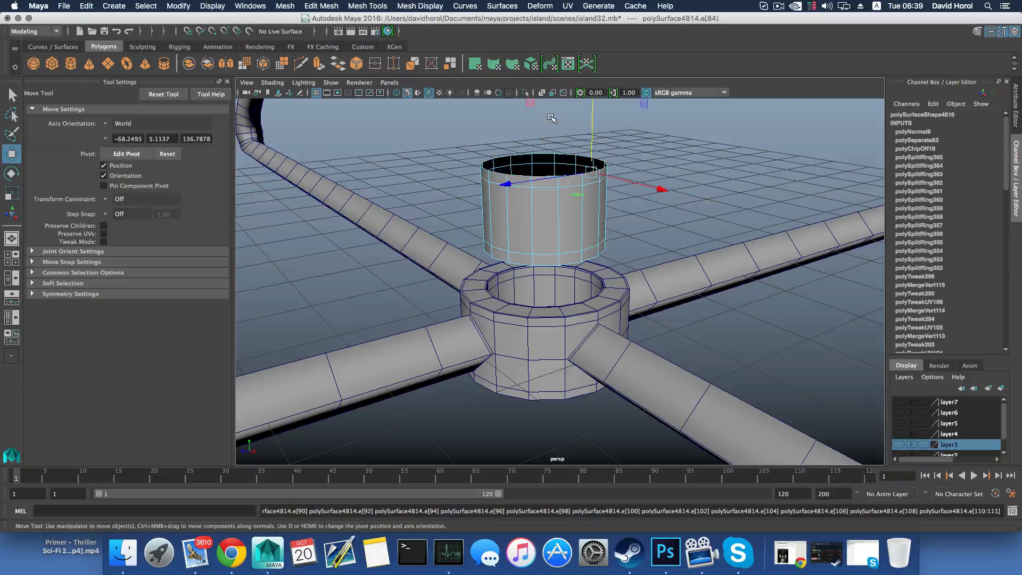
Move the whole cylinder back down into the hub ring, to a Translate Y of about 0.006
key("F8")
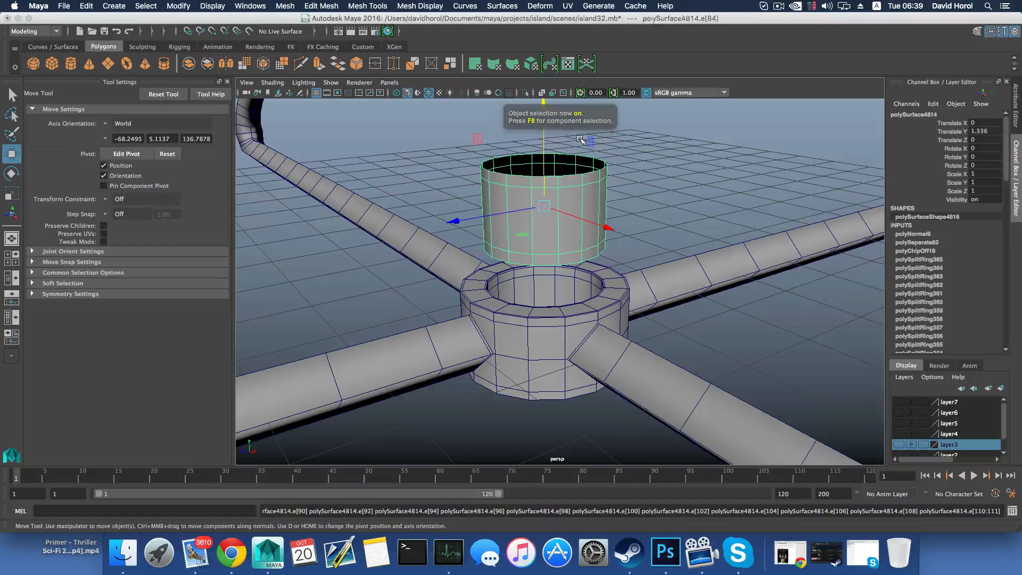
left_click_drag(544, 137, 541, 358)
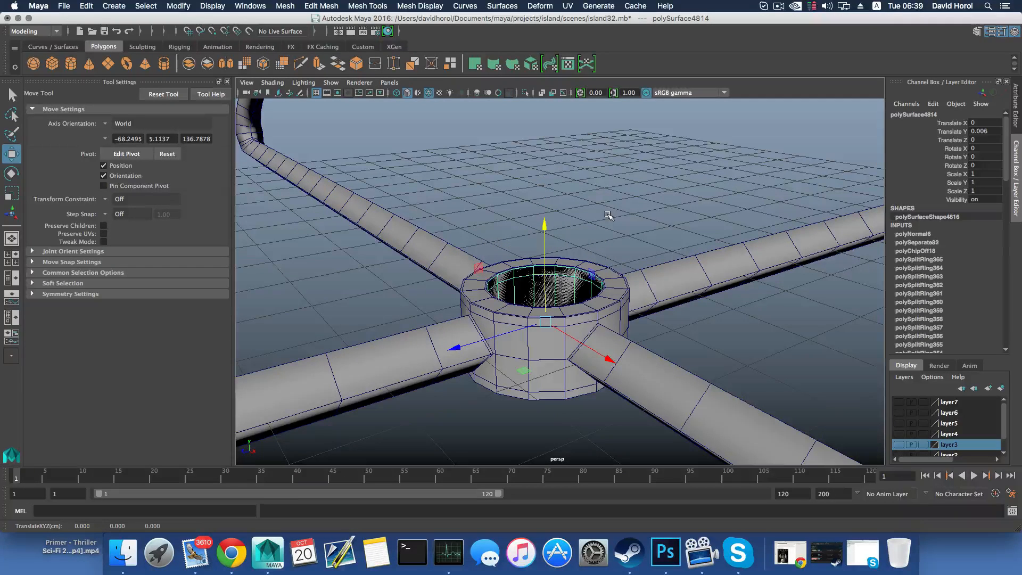
right_click_drag(607, 215, 609, 190)
Select the inserted cylinder's top edge loop and extrude it slightly upward, to about 0.473 cm in Y
scroll(589, 237, "up", 4)
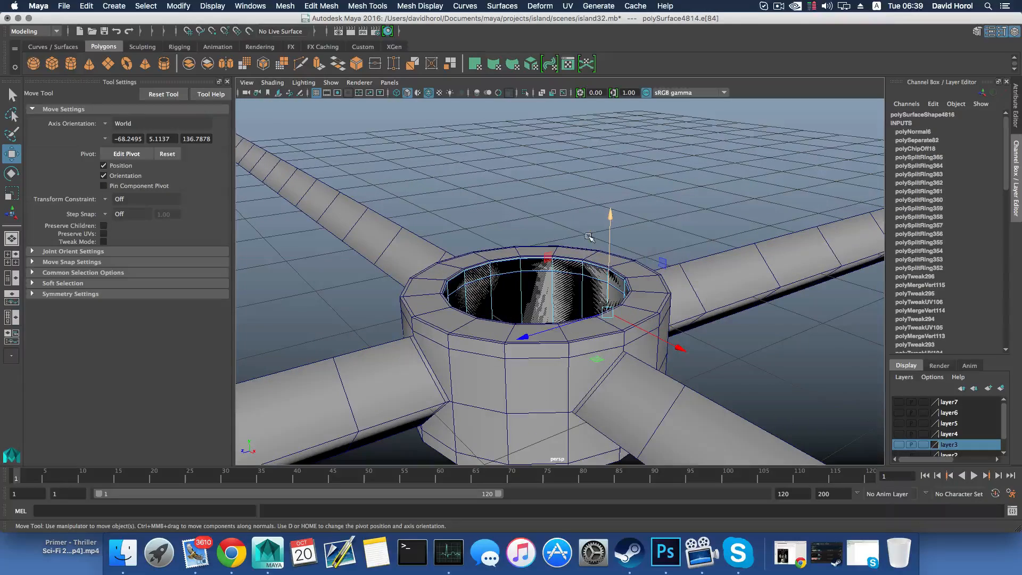
double_click(577, 262)
key("f")
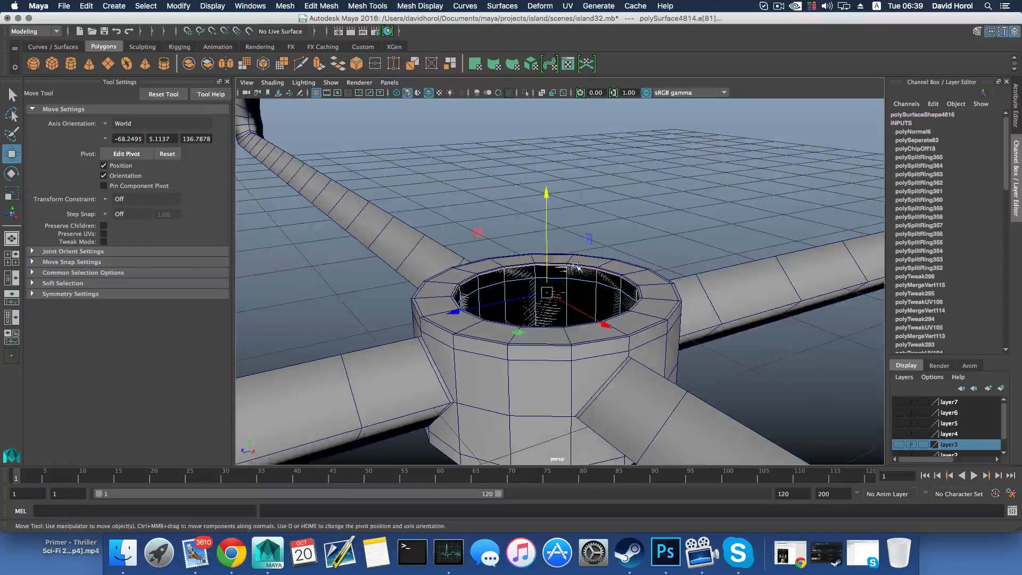
left_click(319, 65)
key("w")
left_click_drag(547, 220, 548, 217)
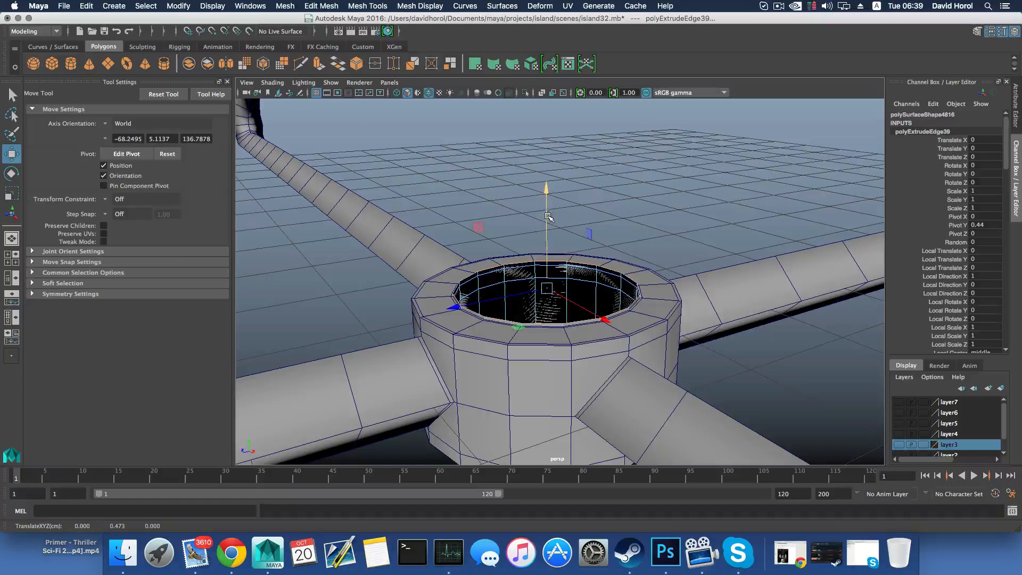
Extrude the top edge loop again and scale it outward horizontally by about 1.425 to cover the hub's rim
left_click(319, 65)
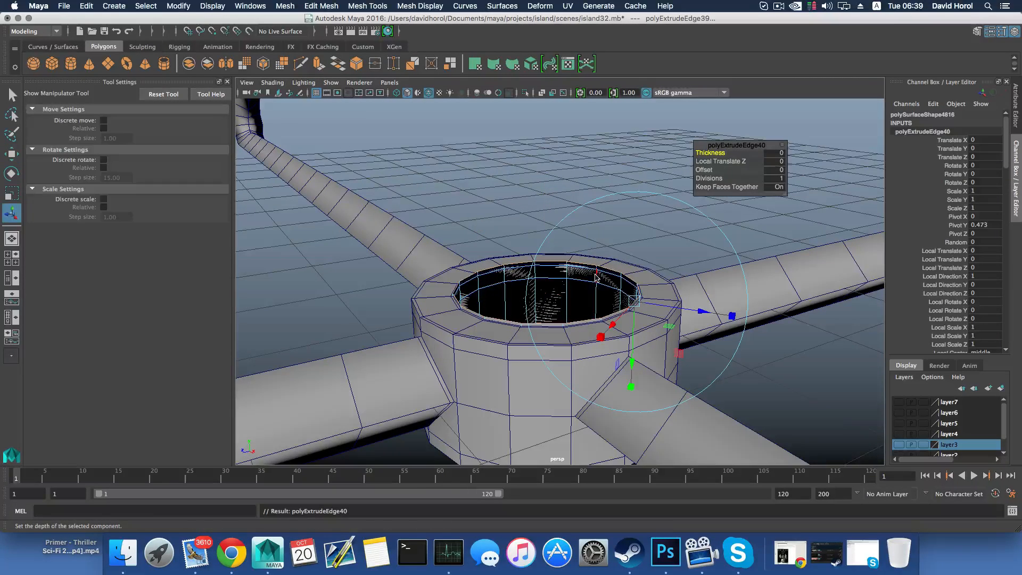
left_click_drag(701, 312, 724, 318)
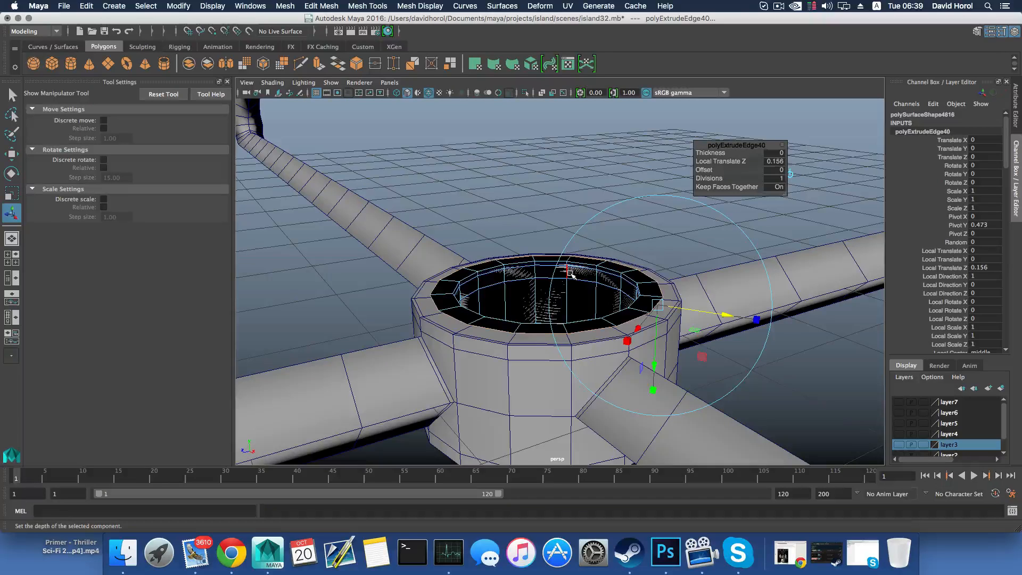
key("ctrl+z")
key("r")
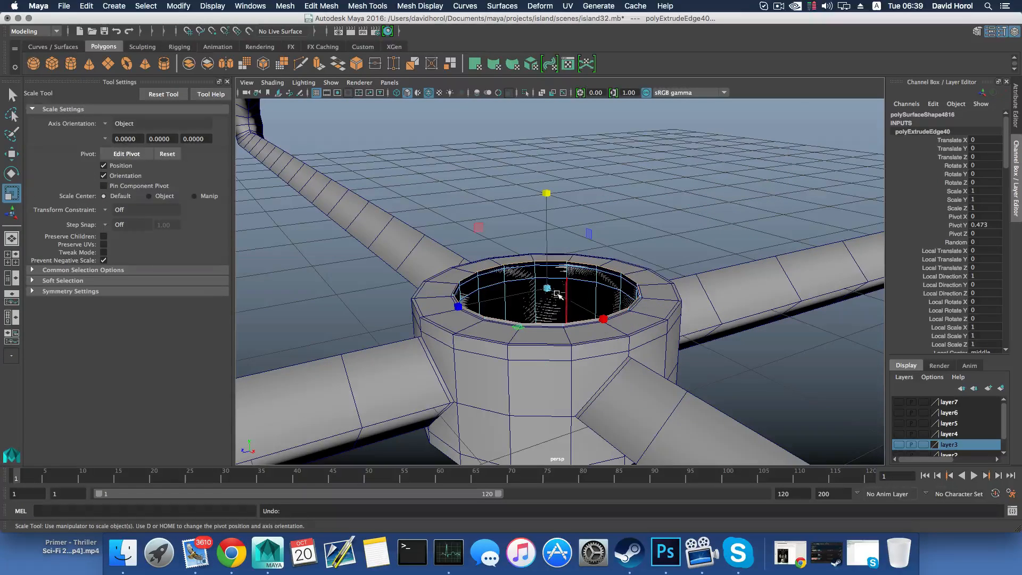
left_click_drag(548, 289, 606, 299)
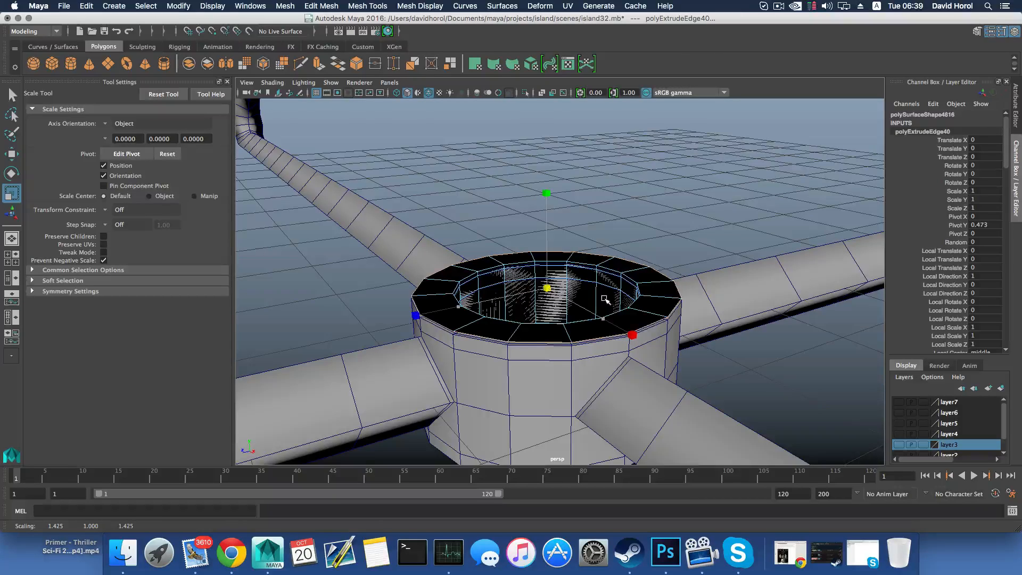
left_click_drag(604, 299, 603, 300)
Extrude the outer edge loop upward to about 0.57 cm in Y to give the cap a side wall
left_click(317, 65)
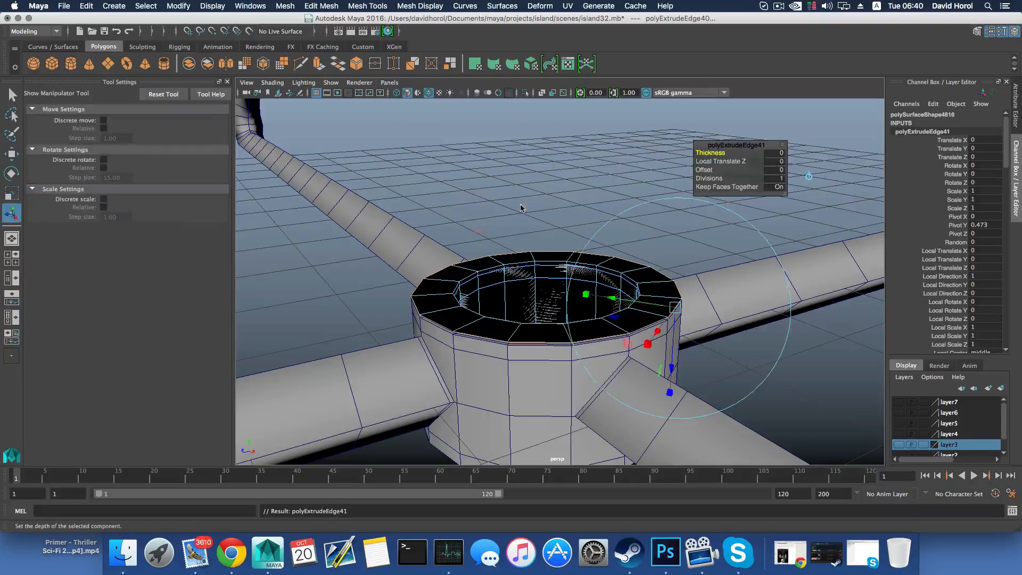
key("w")
left_click_drag(543, 241, 541, 227)
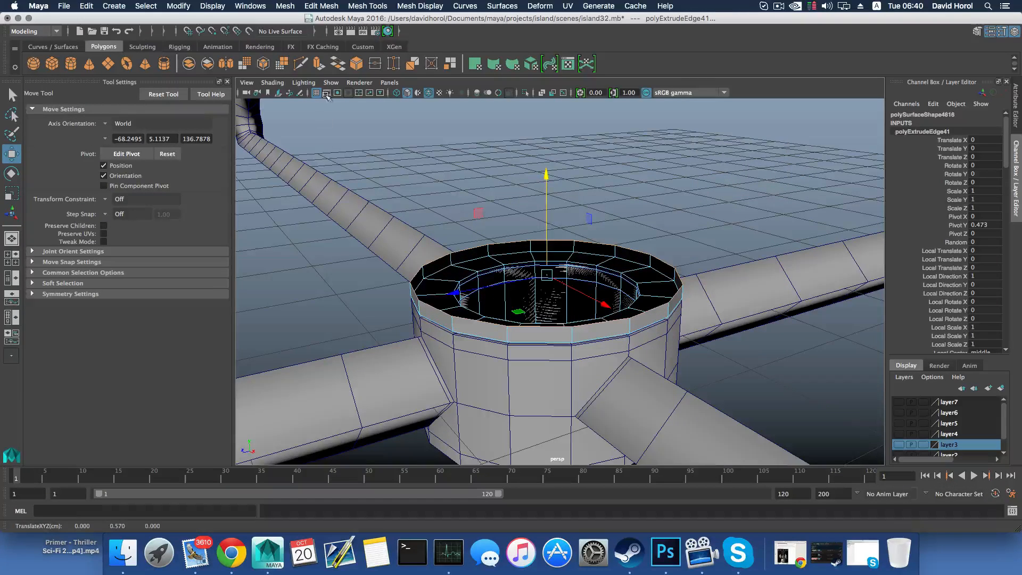
Extrude the cap's upper edge loop and scale it inward horizontally to about 0.401, forming the top surface around a smaller hole
left_click(318, 65)
key("r")
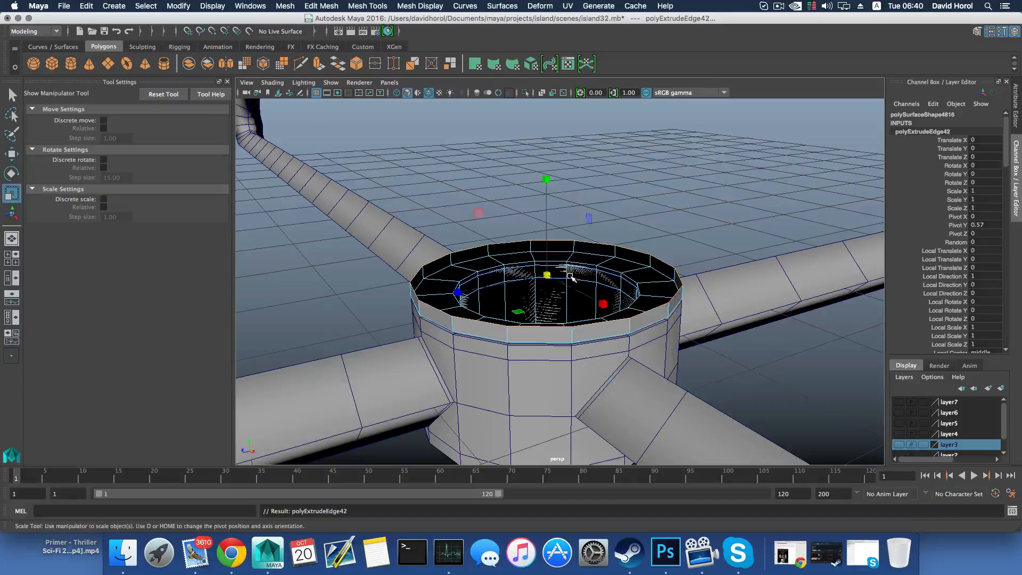
left_click_drag(554, 283, 436, 298)
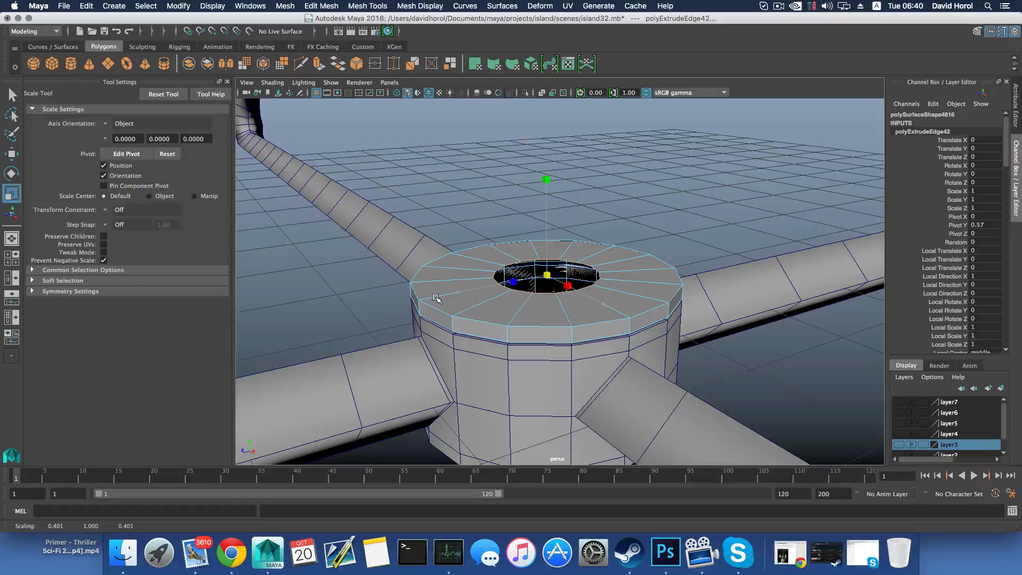
Fill the hole in the centre of the cap's top surface and leave the edge selection
left_click_drag(435, 298, 435, 298)
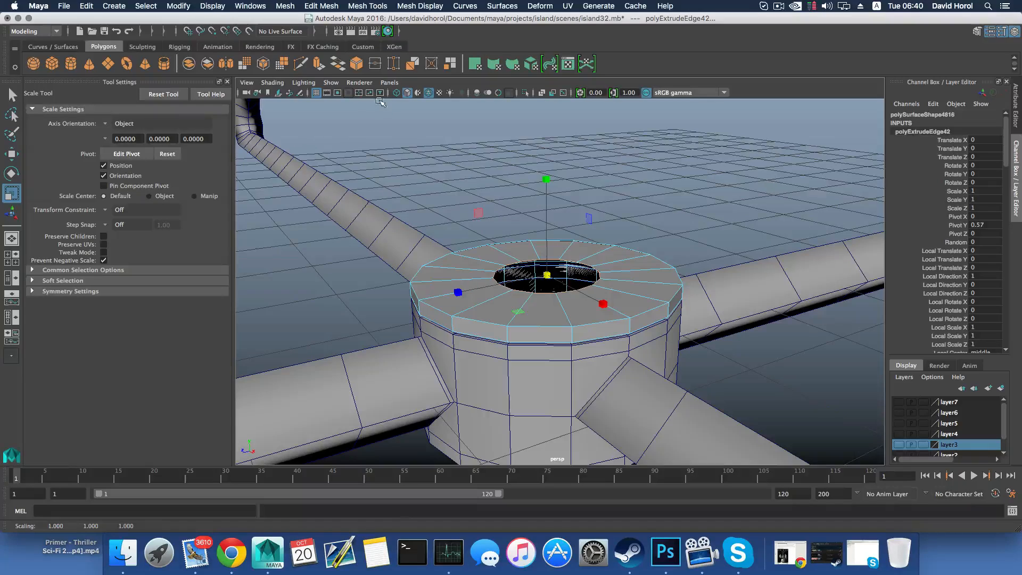
left_click(285, 5)
left_click(296, 88)
key("w")
left_click(593, 319)
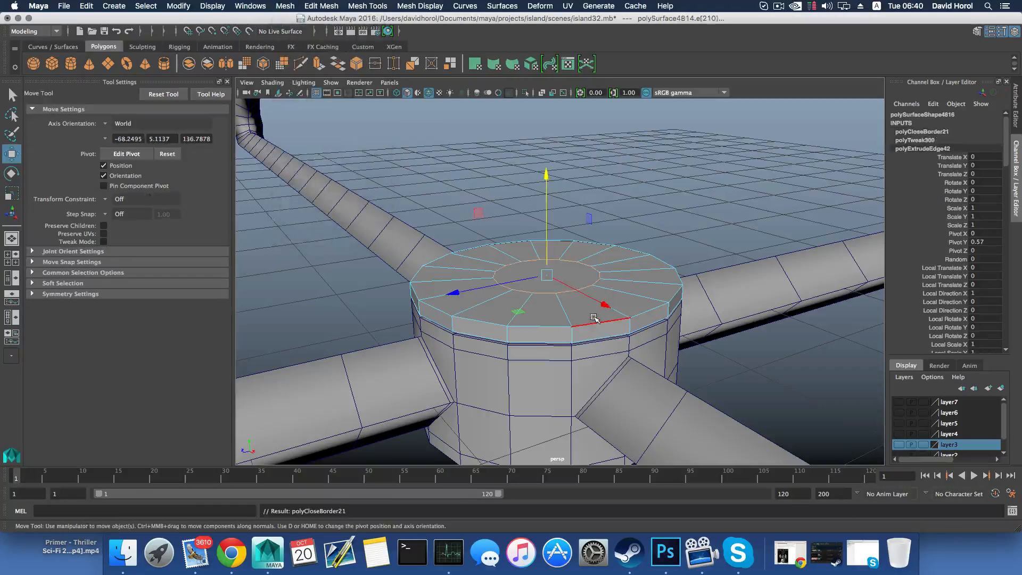
key("F8")
Insert four supporting edge loops along the corners of the cap's rim, on its top surface and side wall
mouse_move(627, 295)
left_mouse_down("alt")
mouse_move(593, 368)
mouse_move(615, 296)
left_mouse_up("alt")
right_click_drag(617, 243, 505, 258, "shift")
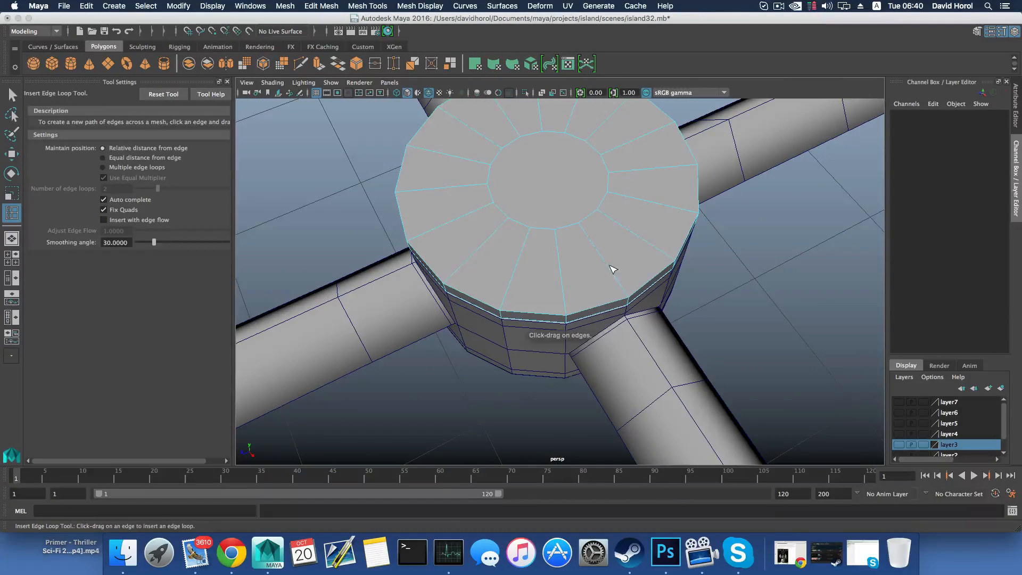
left_click(630, 297)
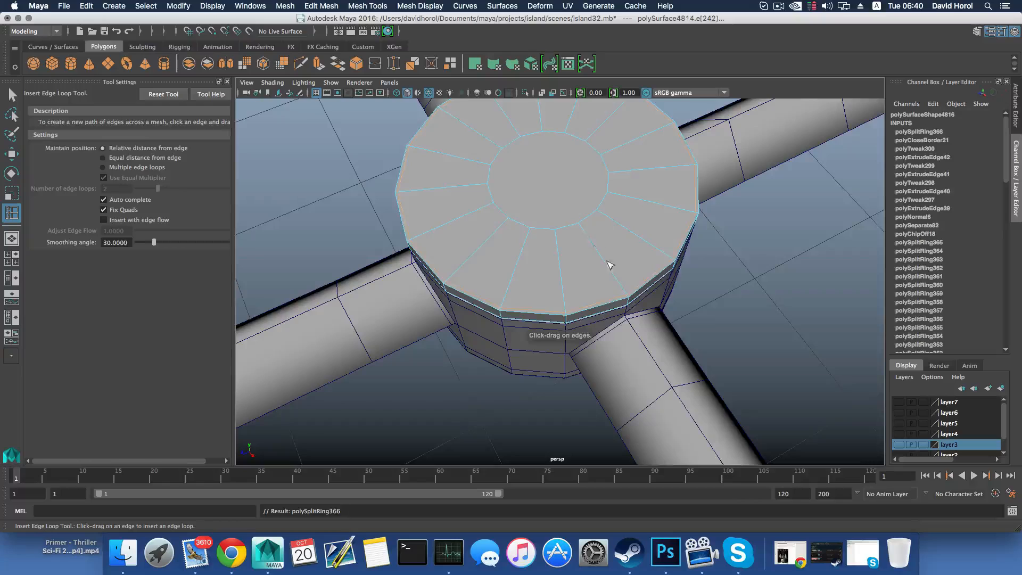
left_click_drag(611, 263, 635, 355, "alt")
left_click_drag(634, 355, 585, 364, "alt")
right_click_drag(586, 364, 653, 404, "alt")
left_click_drag(652, 403, 566, 365, "alt")
left_click_drag(569, 406, 565, 410, "alt")
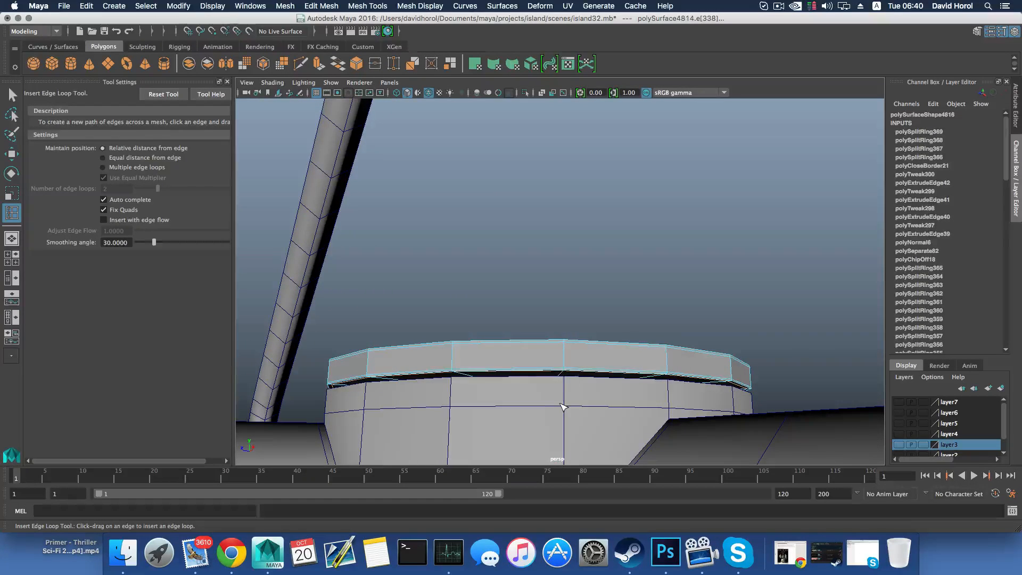
Select the whole cap as an object and isolate it in the viewport
key("F8")
scroll(563, 407, "down", 5)
left_click(11, 94)
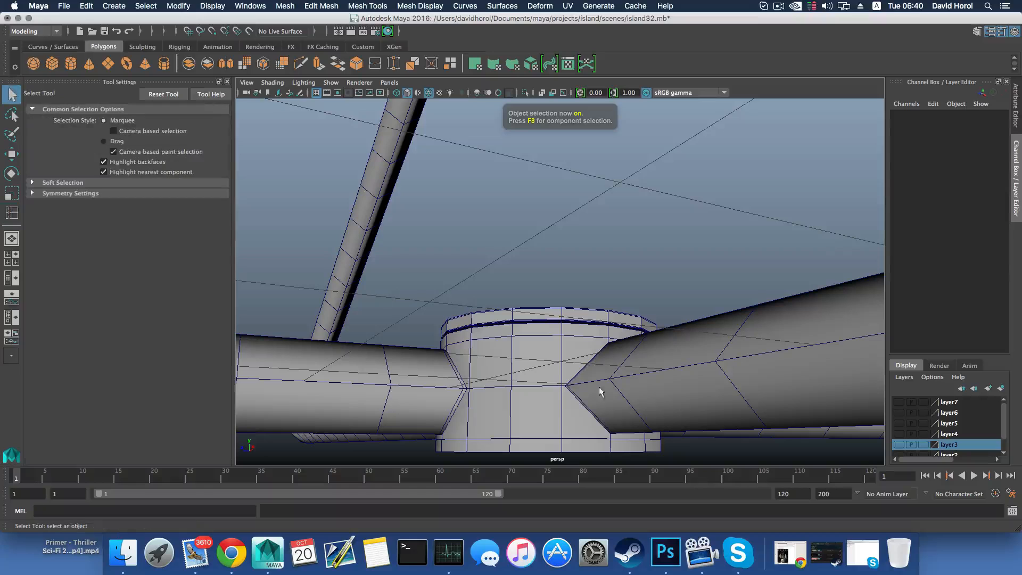
left_click(551, 318)
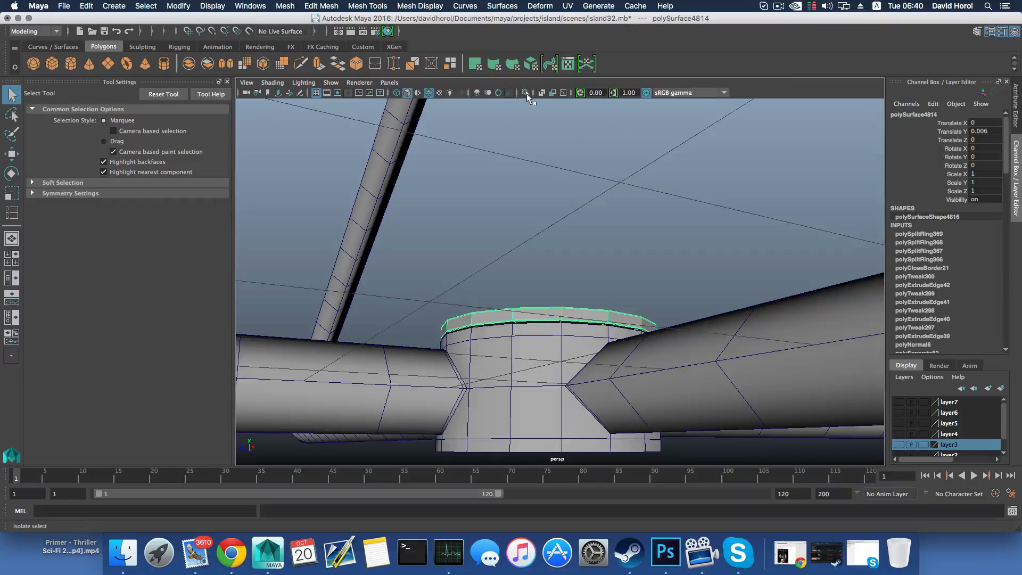
left_click(526, 93)
scroll(573, 337, "up", 8)
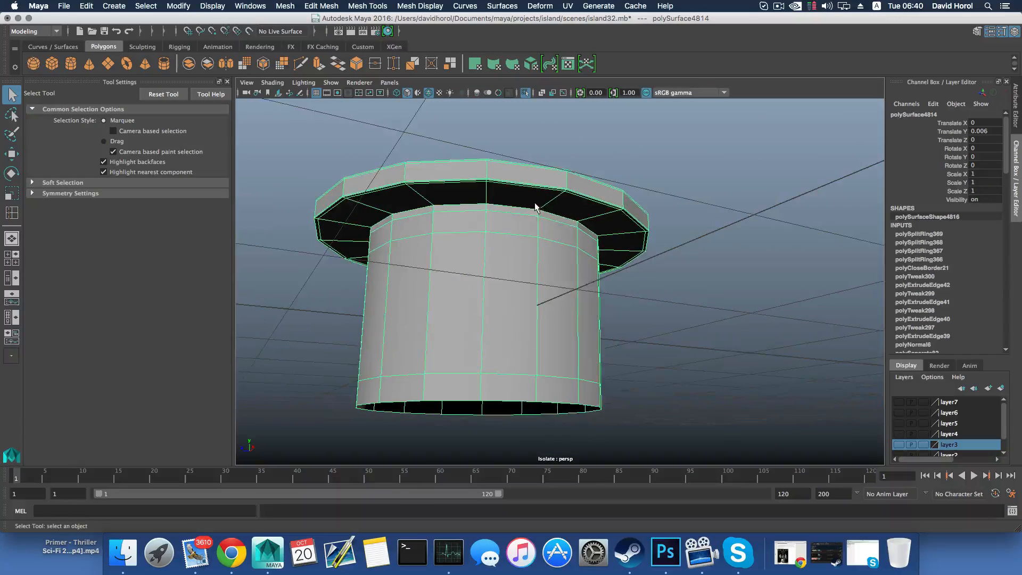
Insert an edge loop on the underside of the cap's flange, close to where it meets the cylinder
right_click_drag(503, 206, 467, 222, "shift")
left_click_drag(520, 206, 548, 208, "alt")
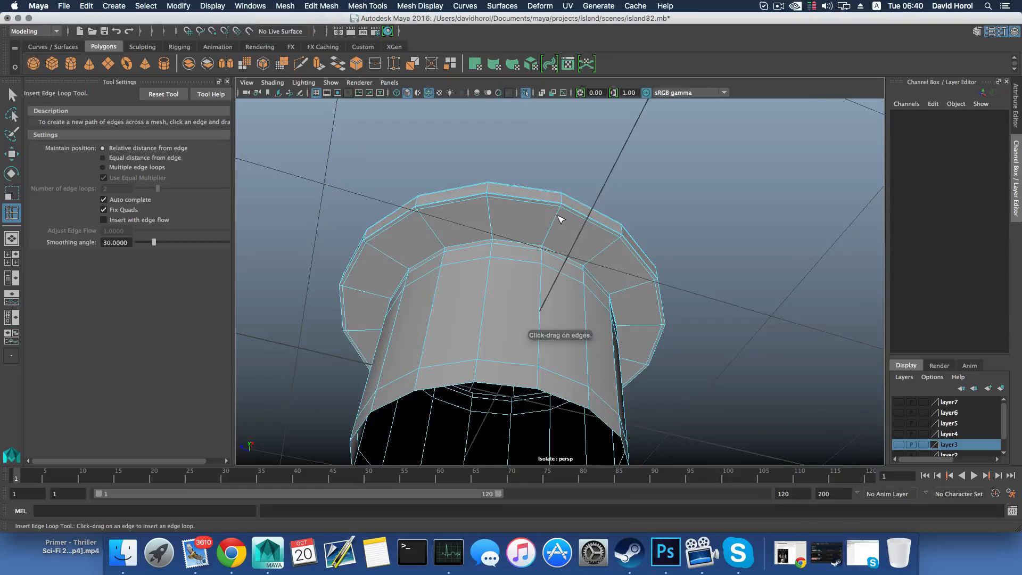
scroll(559, 231, "up", 5)
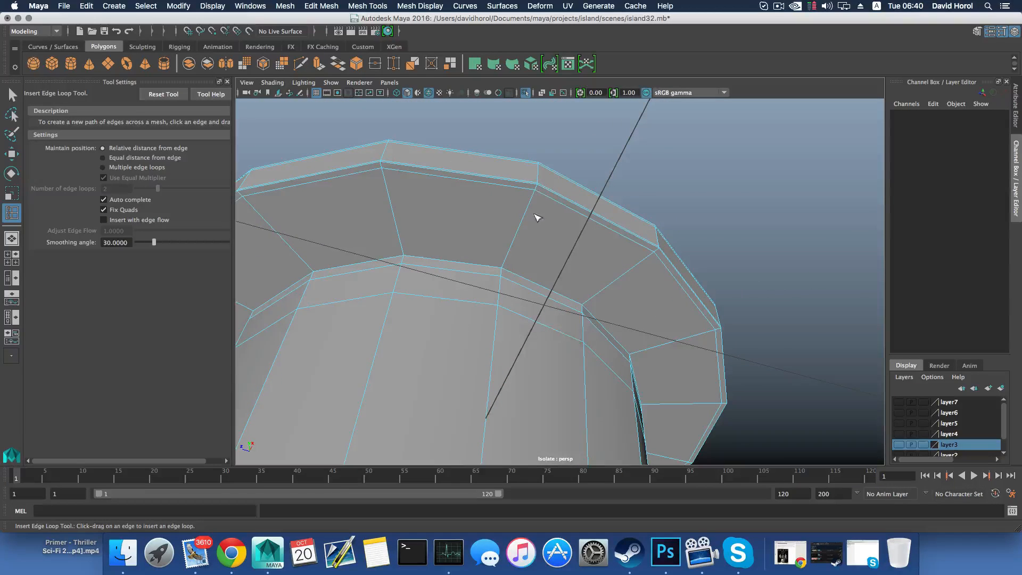
left_click_drag(514, 248, 497, 292)
right_click_drag(496, 271, 494, 246)
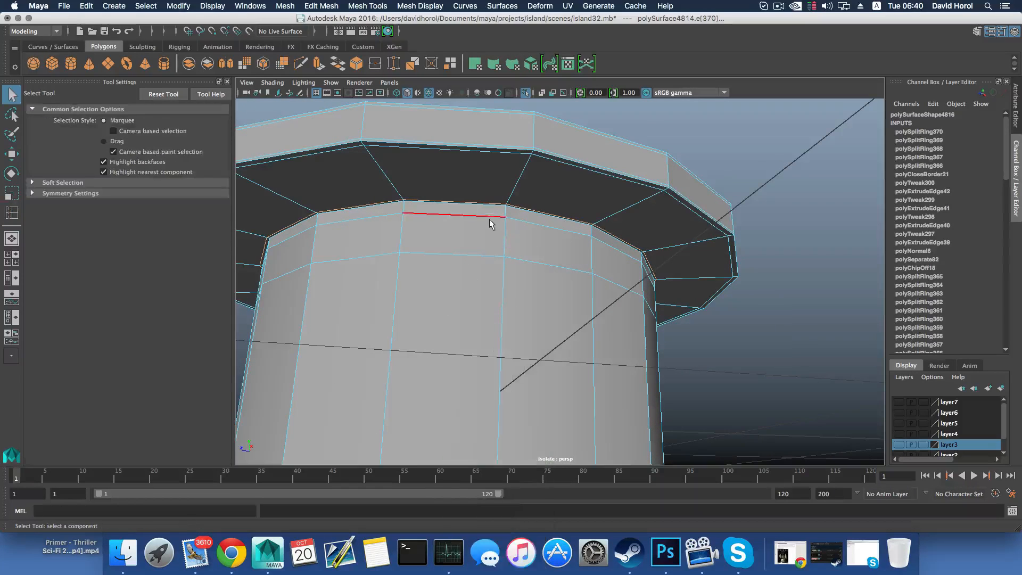
Move the edge loop just below the flange slightly up the cylinder, and return to object selection
left_click(487, 217)
key("w")
left_click_drag(473, 206, 471, 201)
scroll(496, 250, "down", 5)
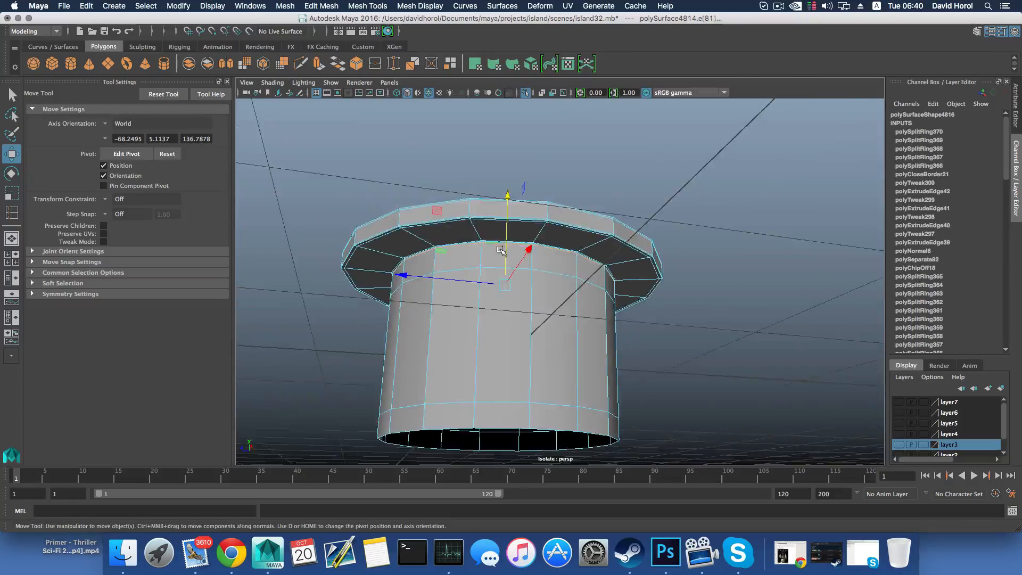
middle_click_drag(501, 244, 492, 192, "alt")
key("F8")
scroll(545, 314, "down", 5)
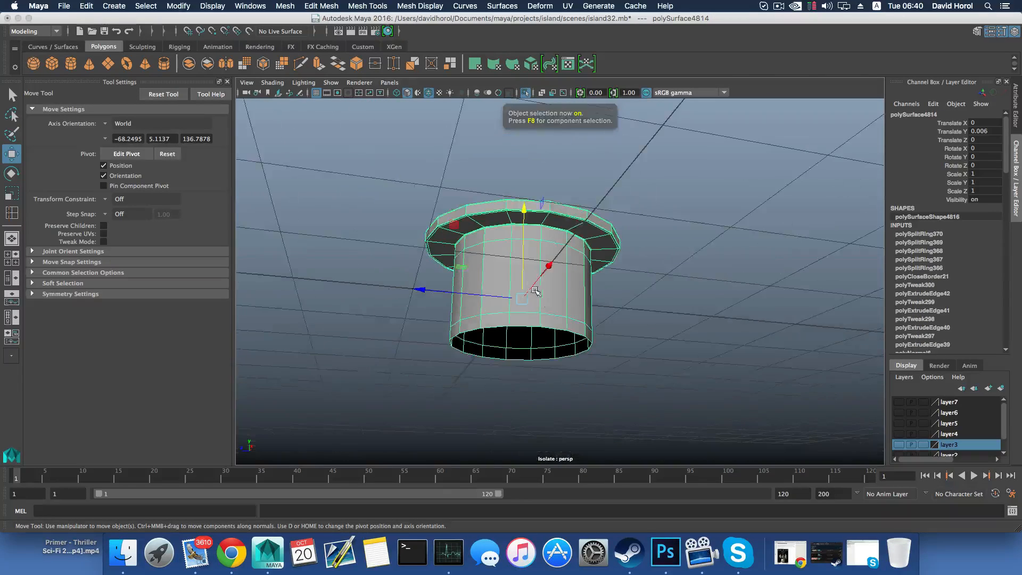
Select the circular face in the centre of the cap's top
left_click_drag(536, 290, 524, 313, "alt")
middle_click_drag(517, 208, 498, 299, "alt")
right_click_drag(498, 298, 505, 325)
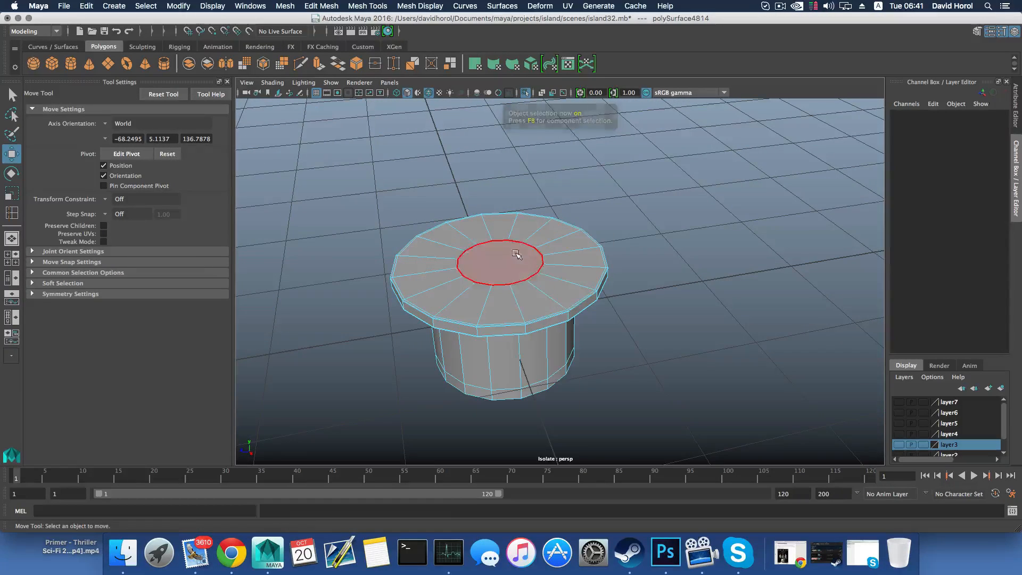
left_click(520, 255)
left_click(285, 7)
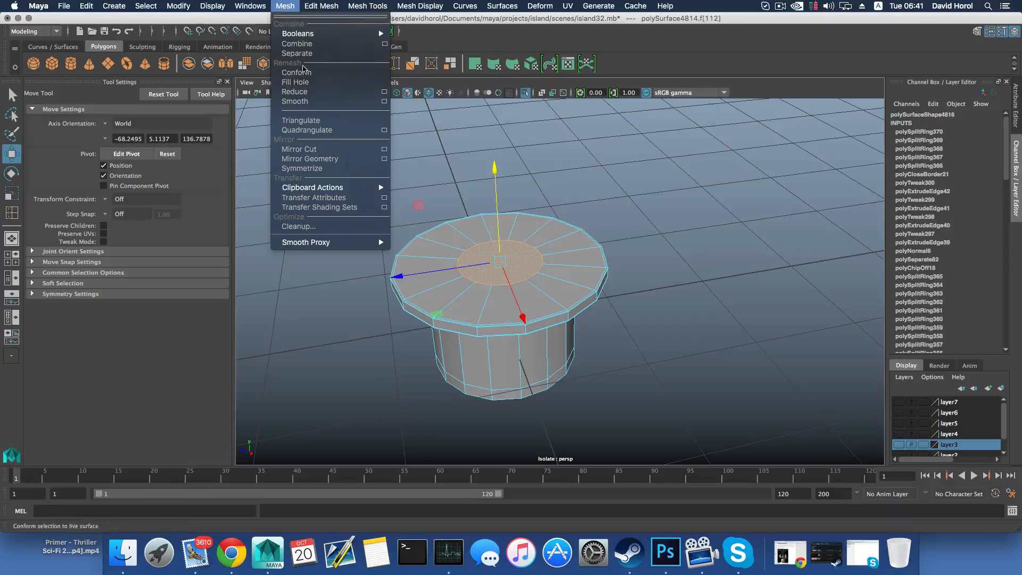
left_click(317, 107)
key("ctrl+z")
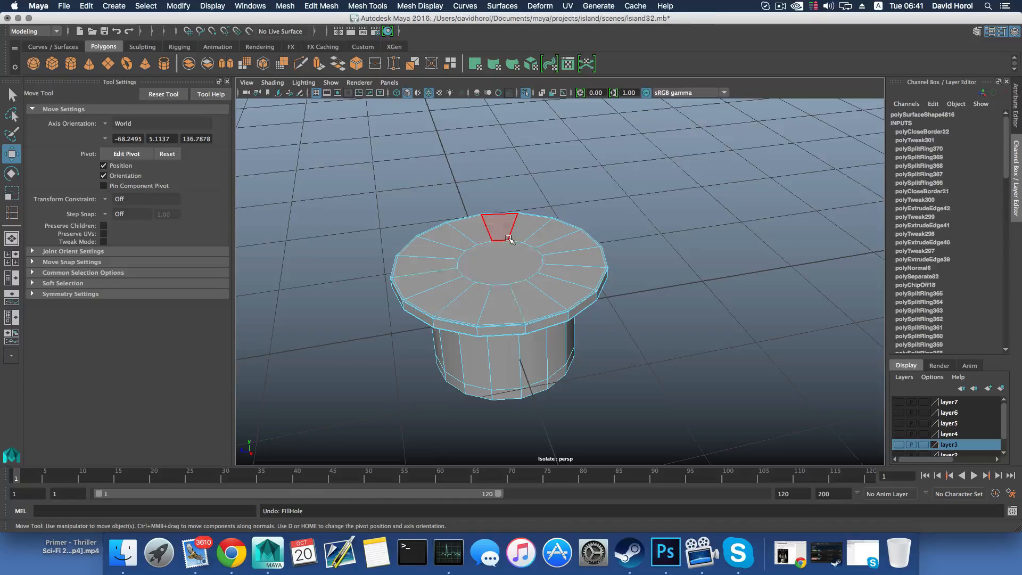
Poke the cap's selected central face into triangles, and end the isolation to bring back the surrounding frame
left_click(289, 7)
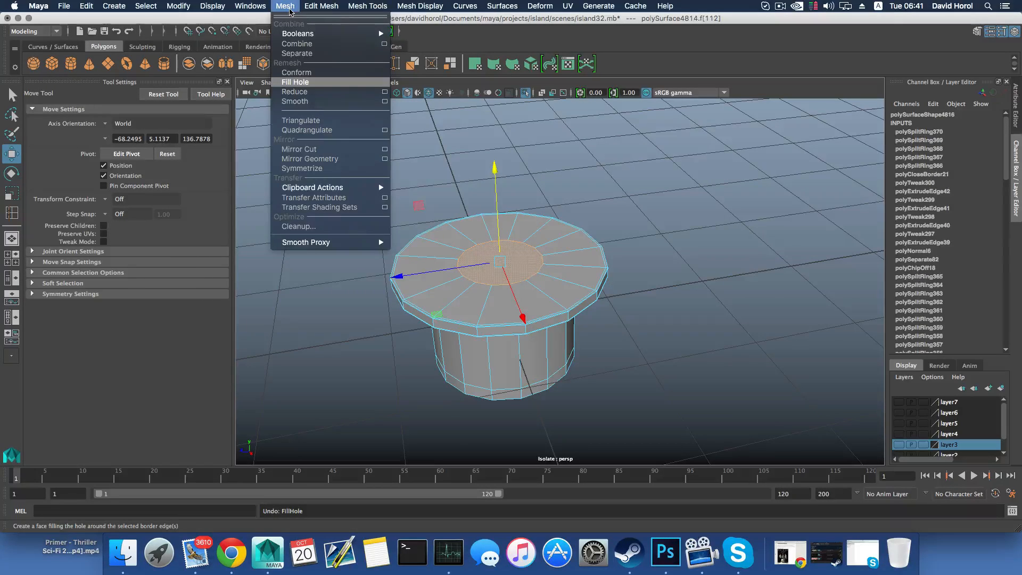
mouse_move(320, 6)
left_click(326, 256)
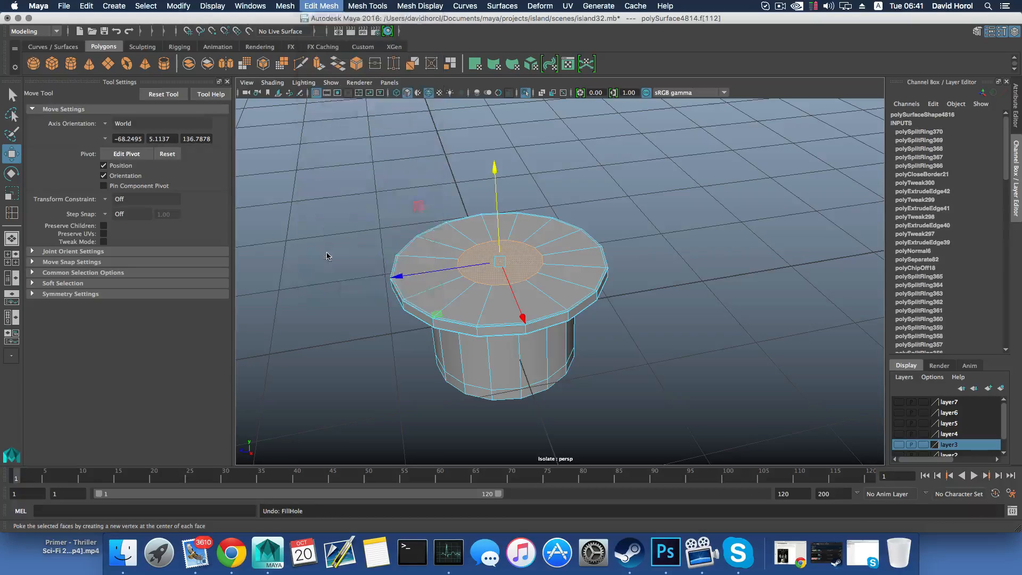
key("F8")
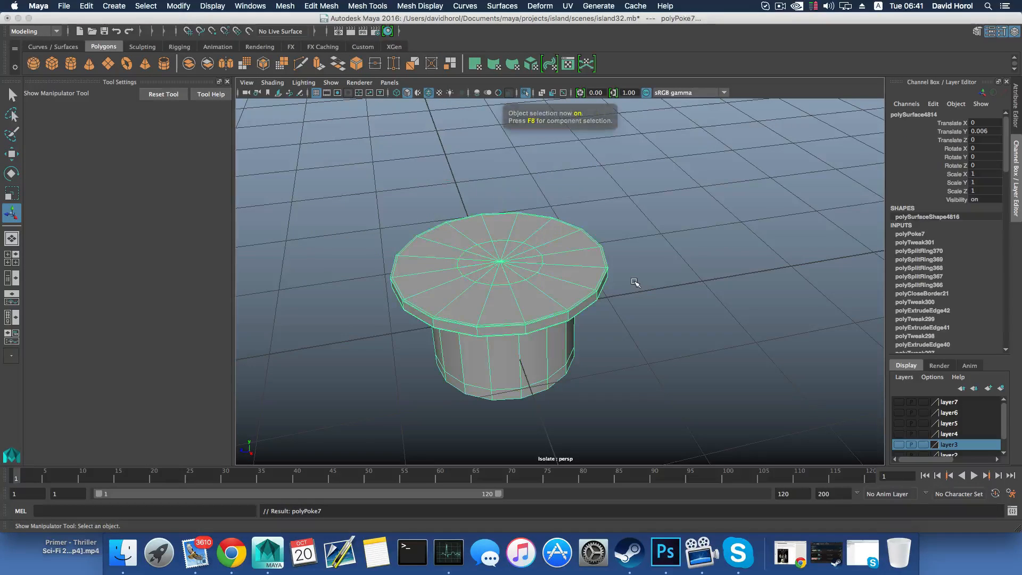
left_click_drag(586, 303, 536, 221, "alt")
left_click(524, 93)
Extrude the open edge loop at the bottom of the cap's cylinder and move it slightly downward to the hub's lower rim
left_click_drag(527, 273, 543, 191, "alt")
right_click_drag(482, 138, 492, 206)
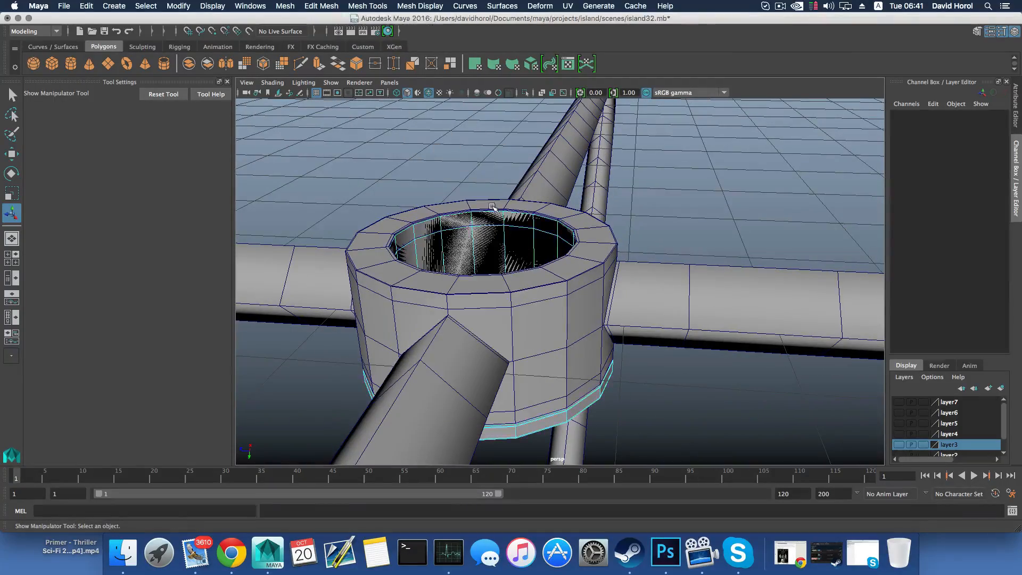
left_click(492, 206)
left_click_drag(492, 208, 561, 238, "alt")
left_click(319, 64)
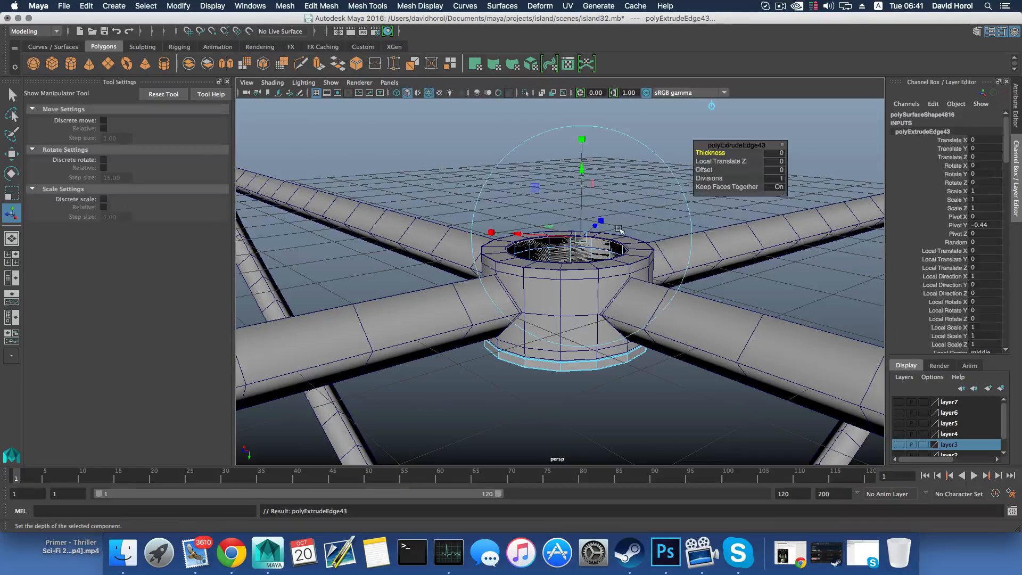
key("w")
left_click_drag(567, 308, 522, 433)
right_click_drag(522, 433, 515, 270, "alt")
left_click_drag(524, 261, 523, 259)
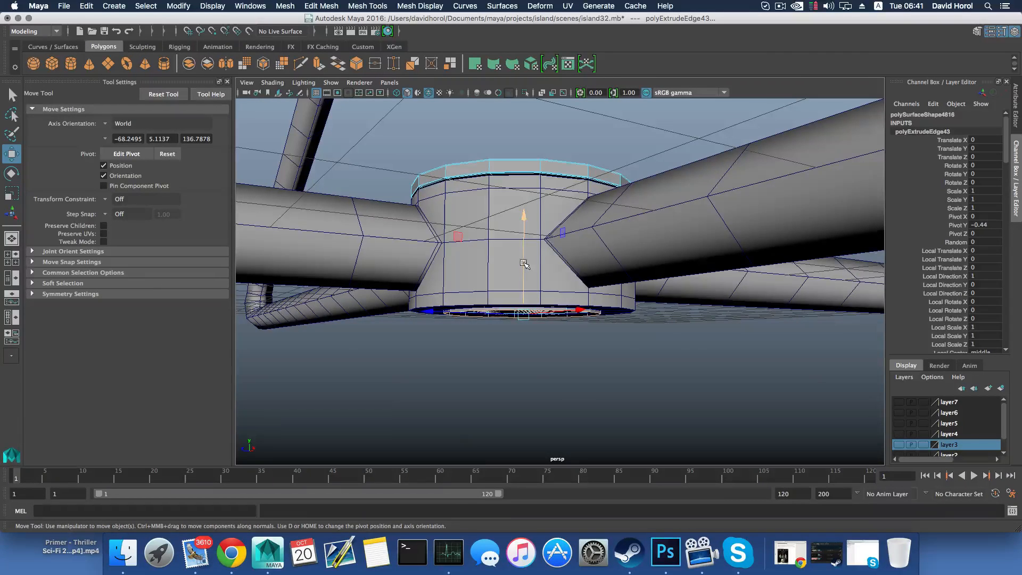
left_click_drag(524, 264, 522, 278, "alt")
Lower the whole cap about 0.017 cm, to a Translate Y of -0.011, so it sits against the hub's rim
key("F8")
key("F8")
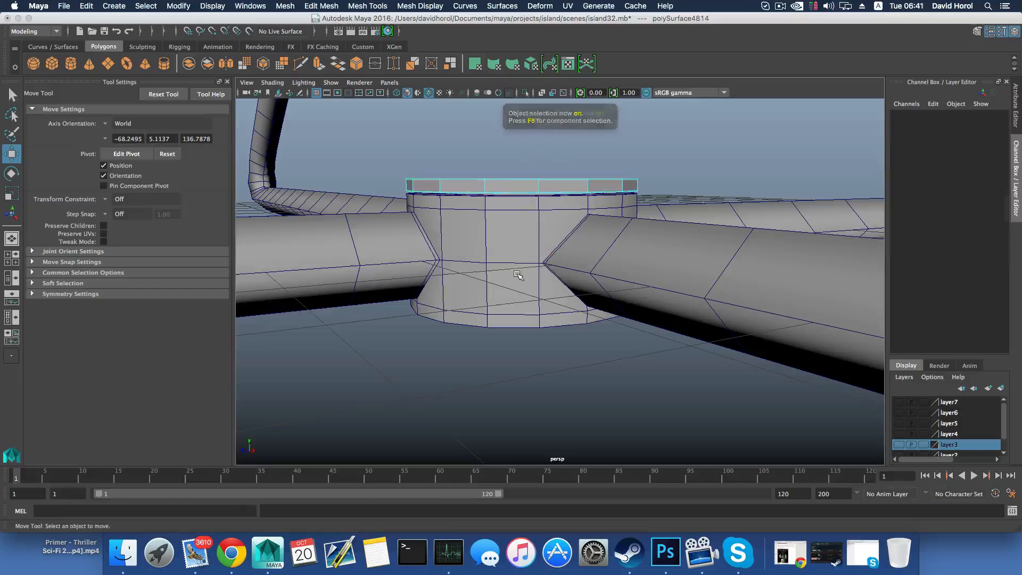
key("F8")
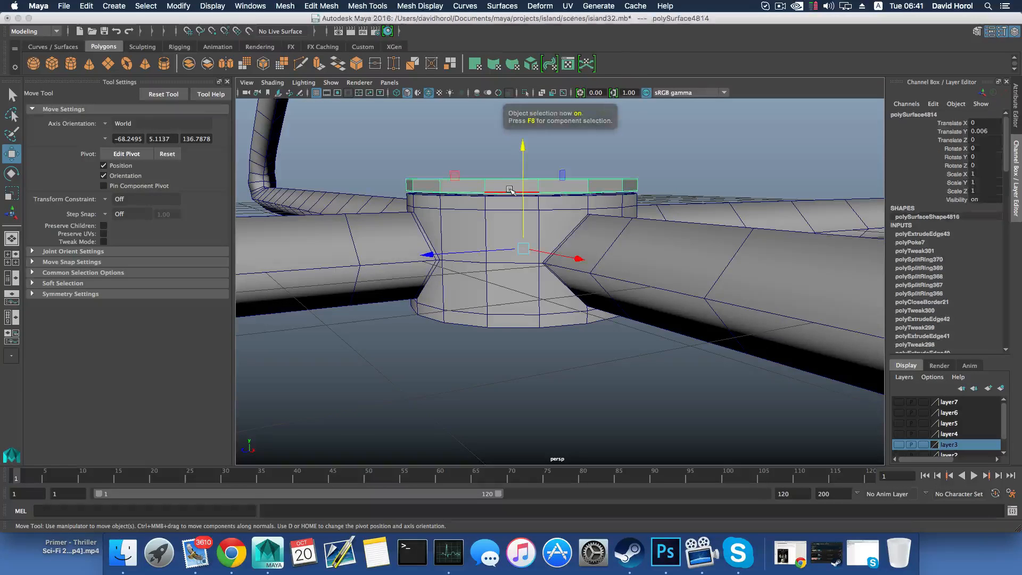
left_click_drag(521, 152, 522, 153)
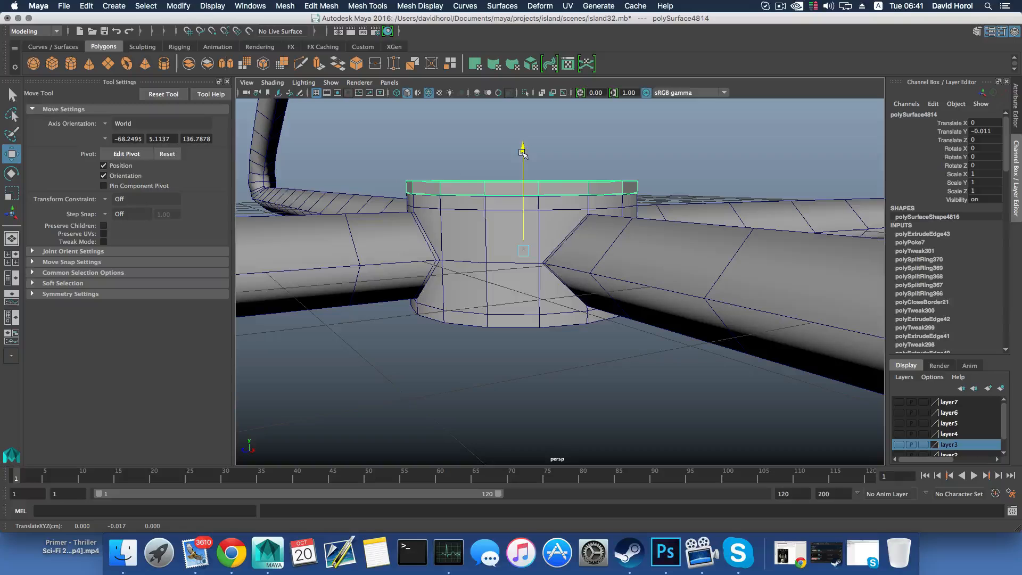
left_click_drag(531, 224, 528, 231, "alt")
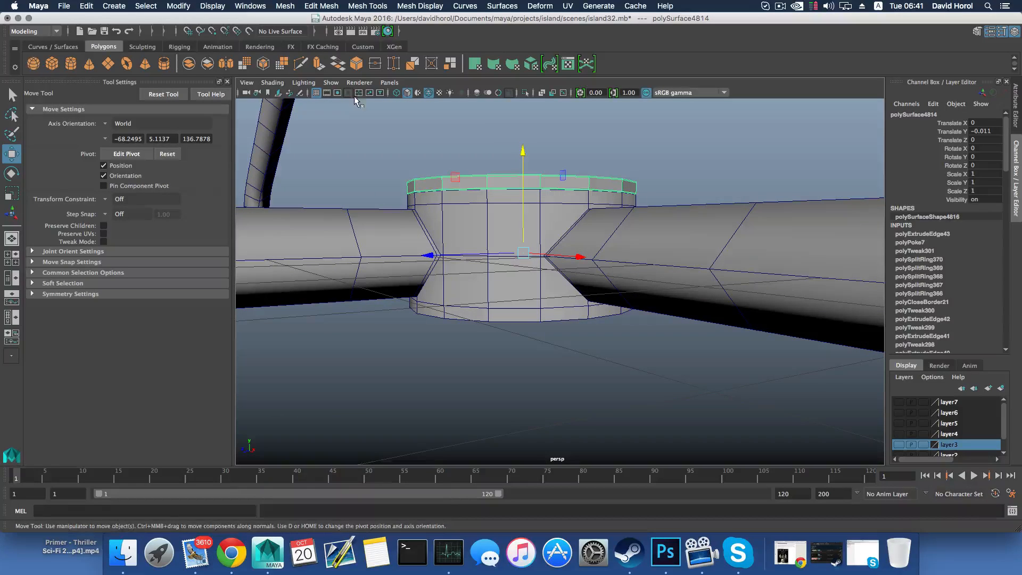
Turn on X-Ray shading to see the cap's cylinder through the hub
right_click_drag(680, 151, 676, 128)
left_click(266, 82)
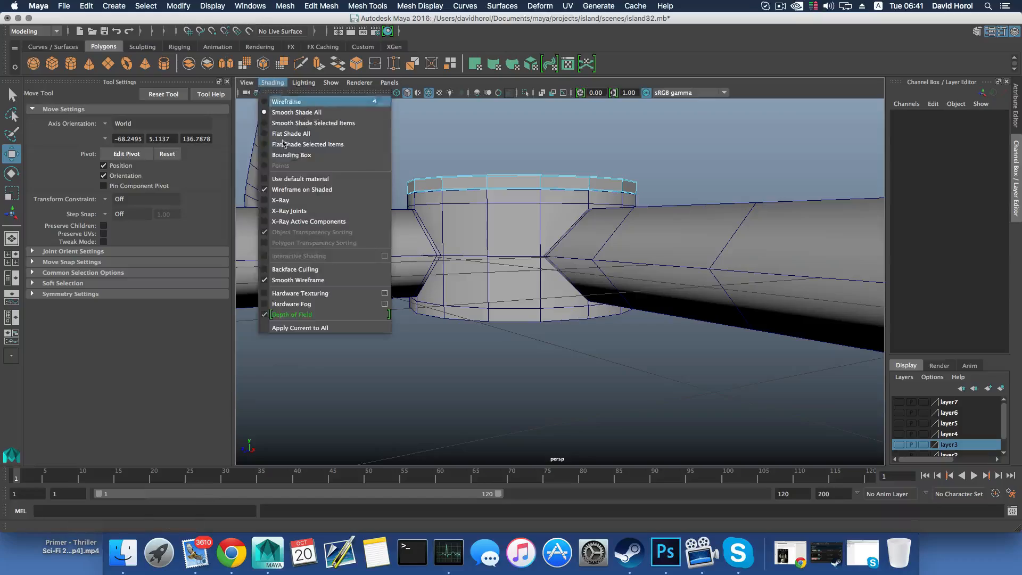
left_click(319, 201)
Insert a horizontal edge loop around the middle of the cap's cylinder and snap it to the height of the hub's middle edges
left_click_drag(506, 284, 513, 139, "alt")
left_click(541, 277)
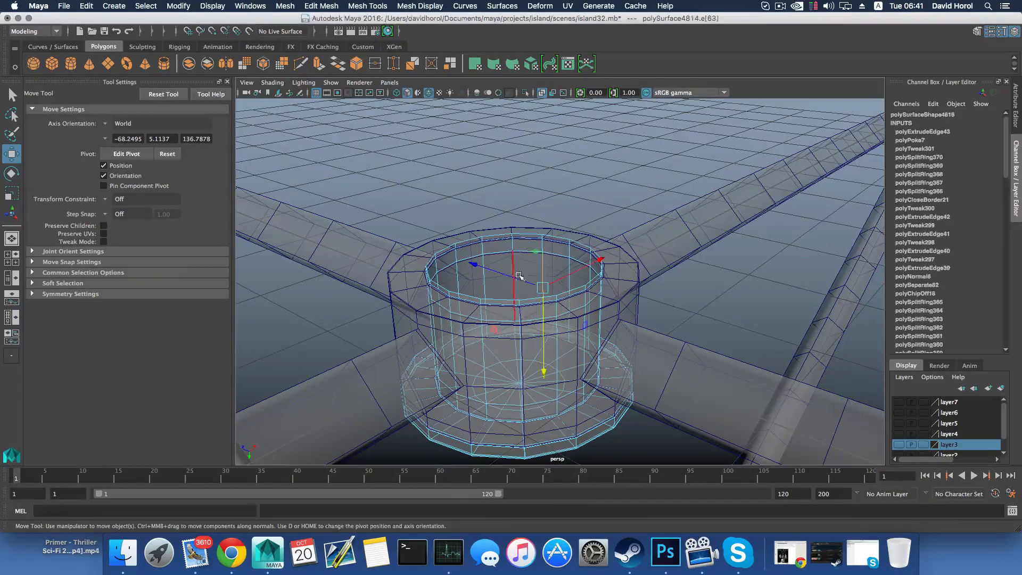
right_click_drag(541, 274, 539, 307, "ctrl")
left_click_drag(539, 307, 503, 235, "alt")
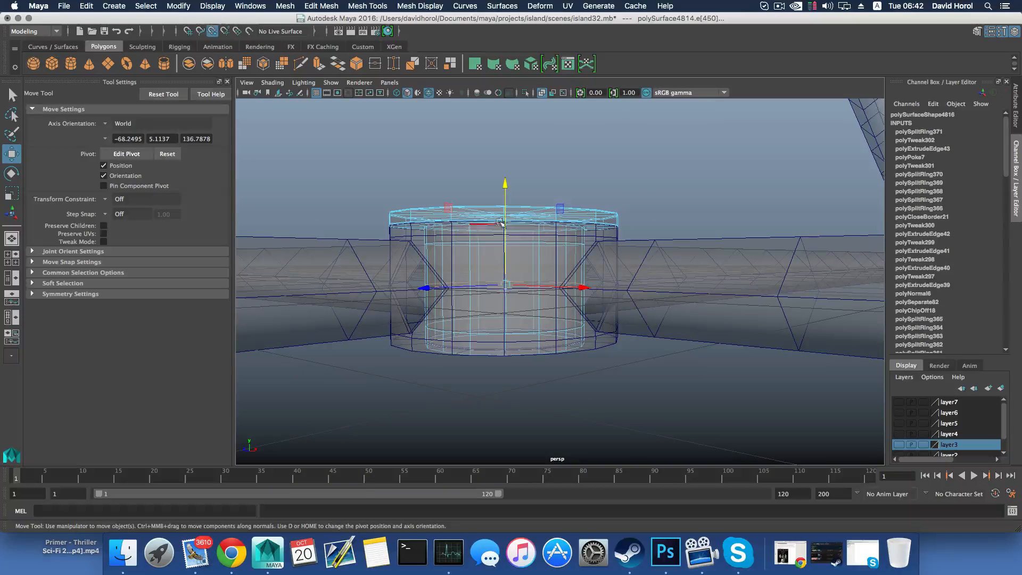
left_click(505, 184)
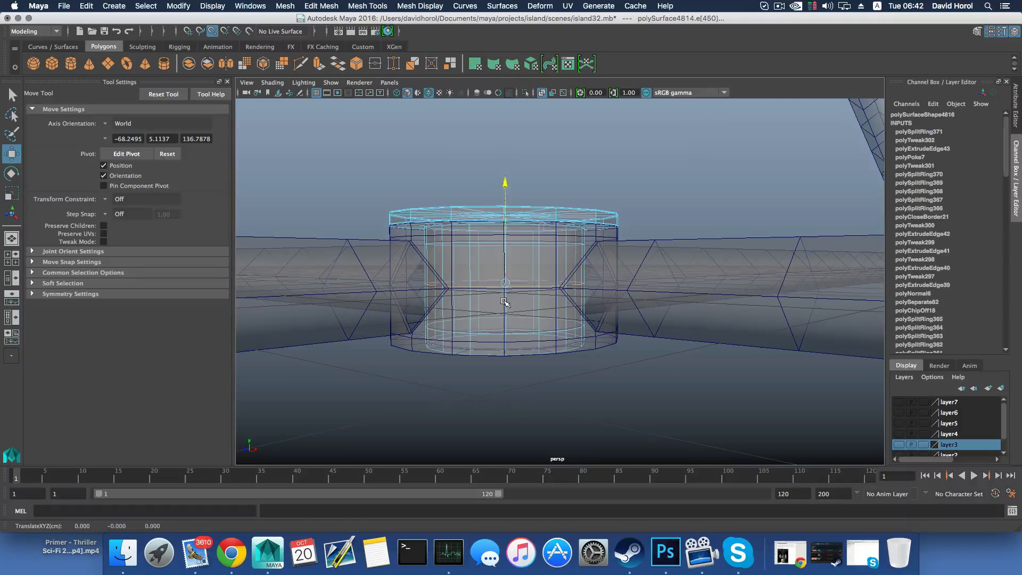
left_click_drag(505, 292, 500, 300, "alt")
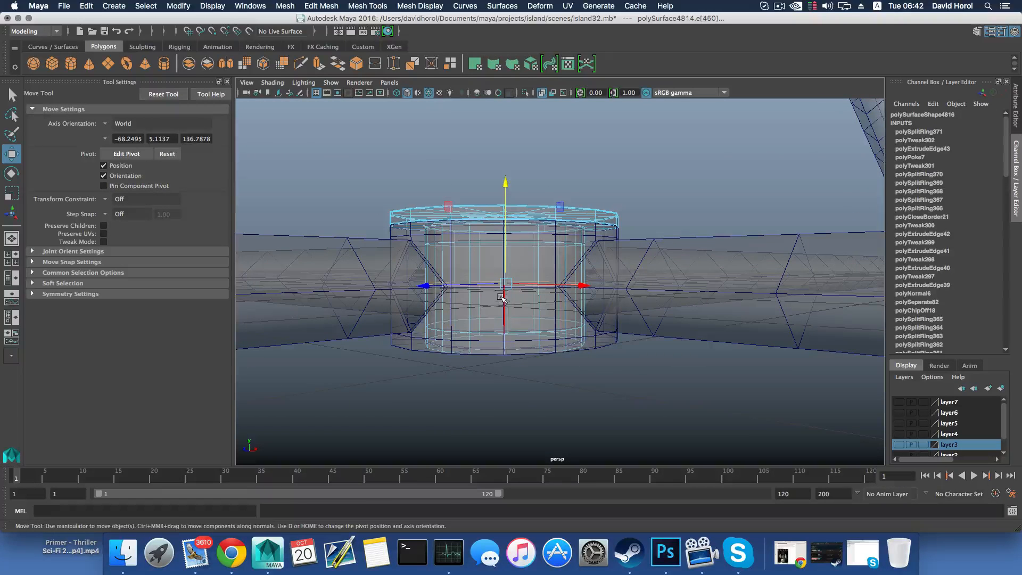
Turn off X-Ray shading and isolate the cap in the viewport again
key("F8")
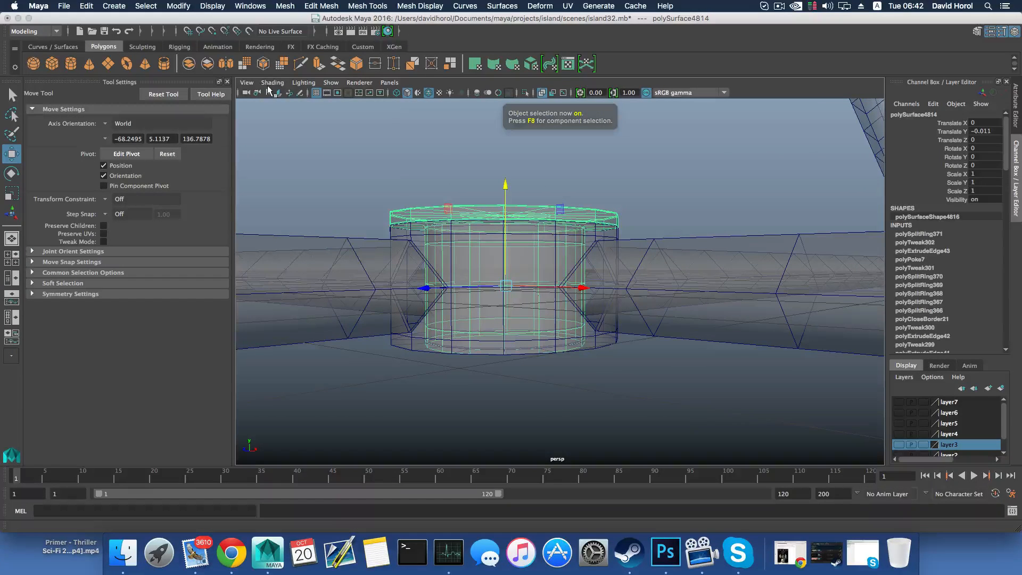
left_click(272, 82)
left_click(280, 199)
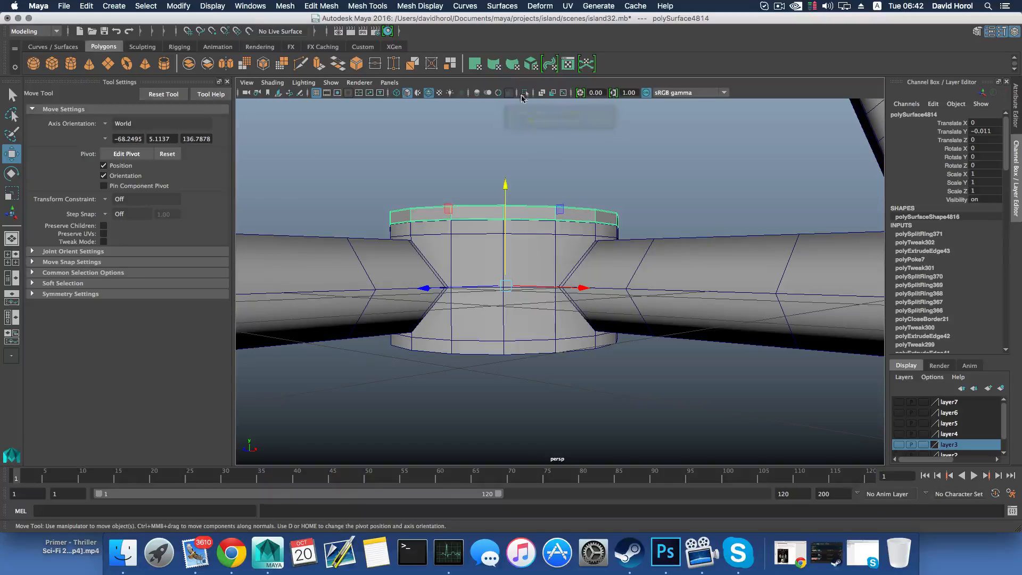
left_click(533, 91)
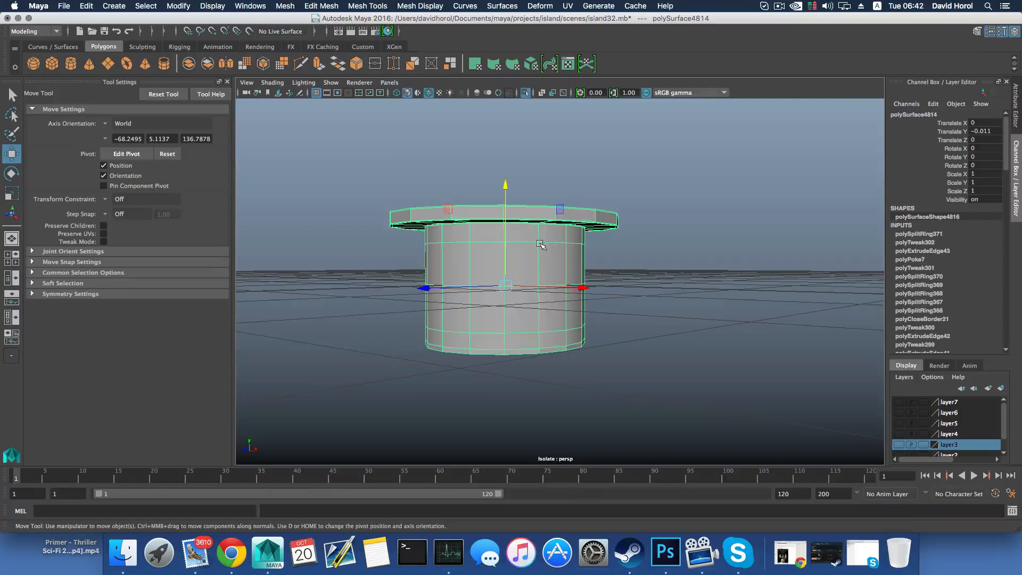
right_click_drag(546, 226, 545, 256)
middle_click_drag(537, 309, 533, 263, "alt")
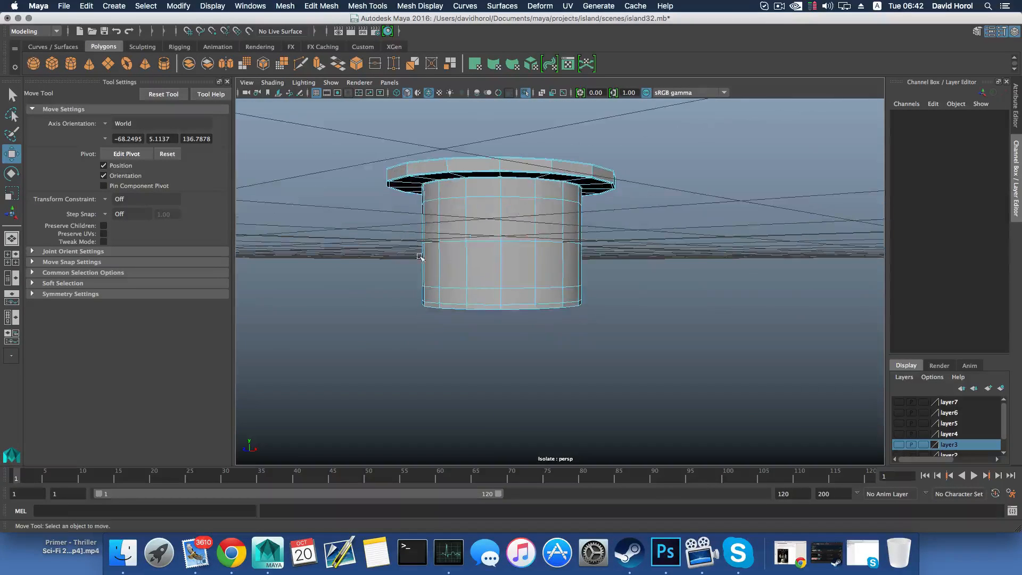
Delete the lower half of the cap's cylinder below the middle edge loop and return to object selection
left_click_drag(411, 259, 698, 390)
key("Delete")
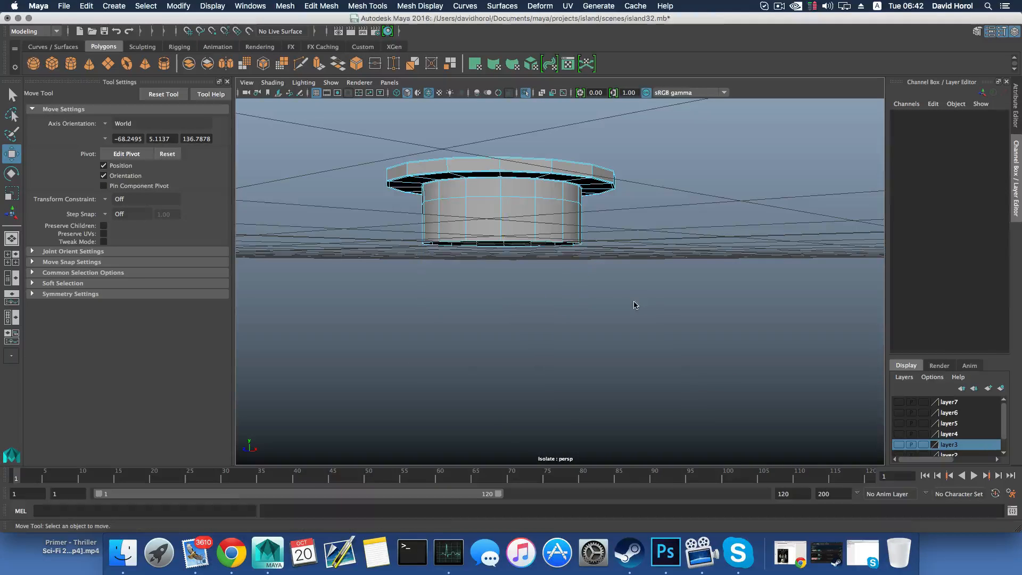
key("F8")
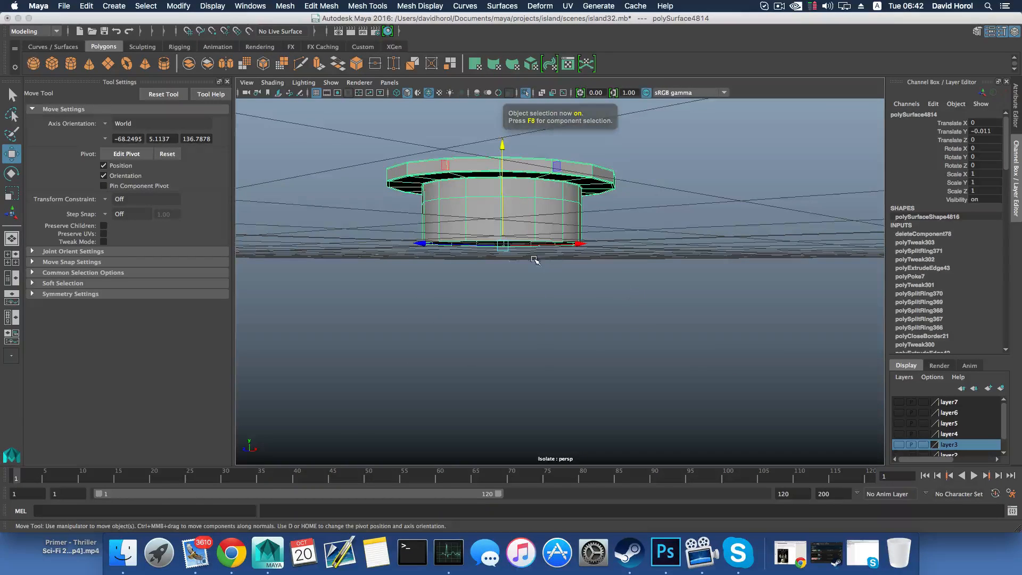
Center the half cap's pivot and snap it vertically down to the cylinder's open lower edge
mouse_move(535, 258)
left_mouse_down("alt")
mouse_move(482, 273)
mouse_move(538, 258)
mouse_move(497, 248)
mouse_move(479, 269)
mouse_move(481, 223)
mouse_move(479, 264)
left_mouse_up("alt")
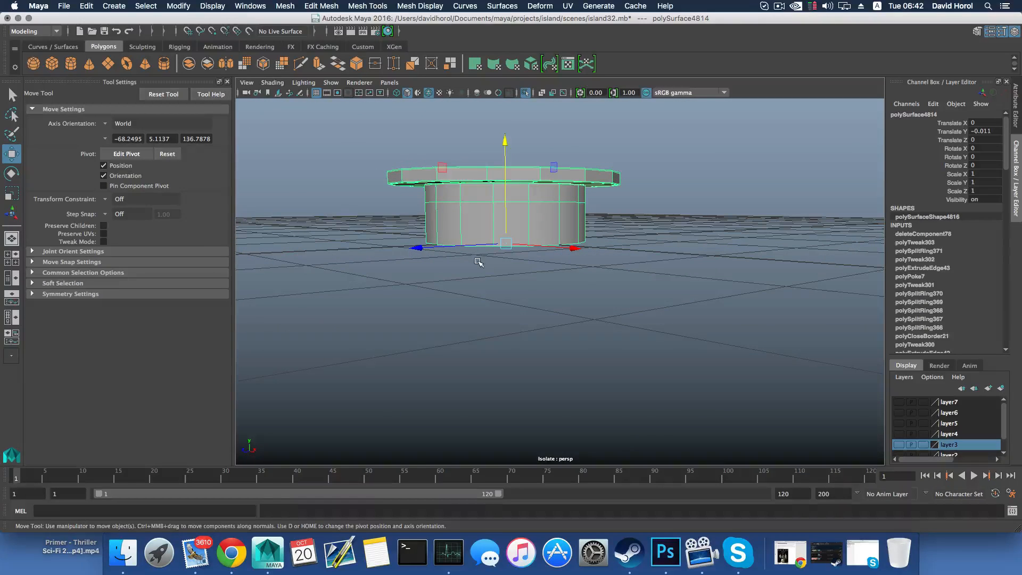
left_click(178, 6)
left_click(186, 72)
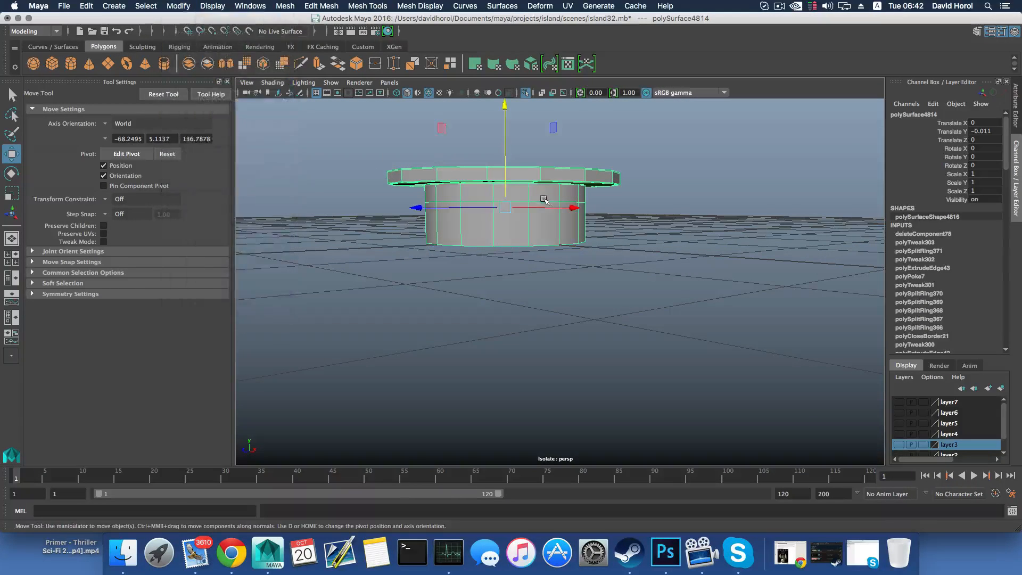
key("d")
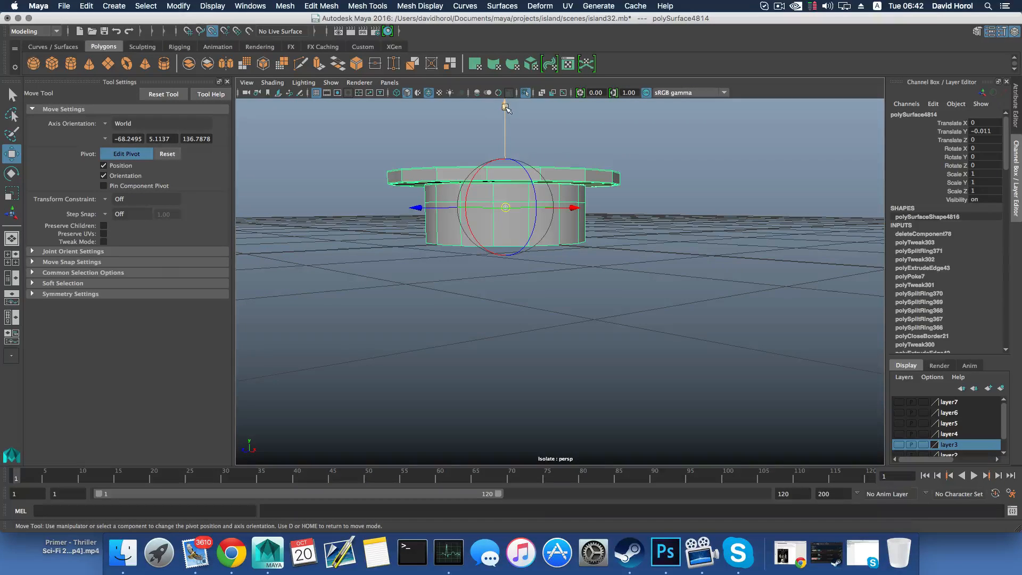
left_click_drag(505, 108, 497, 249)
Duplicate the half cap and rotate the copy 180 degrees around X in 15-degree steps to form the opposite half
key("alt+shift+d")
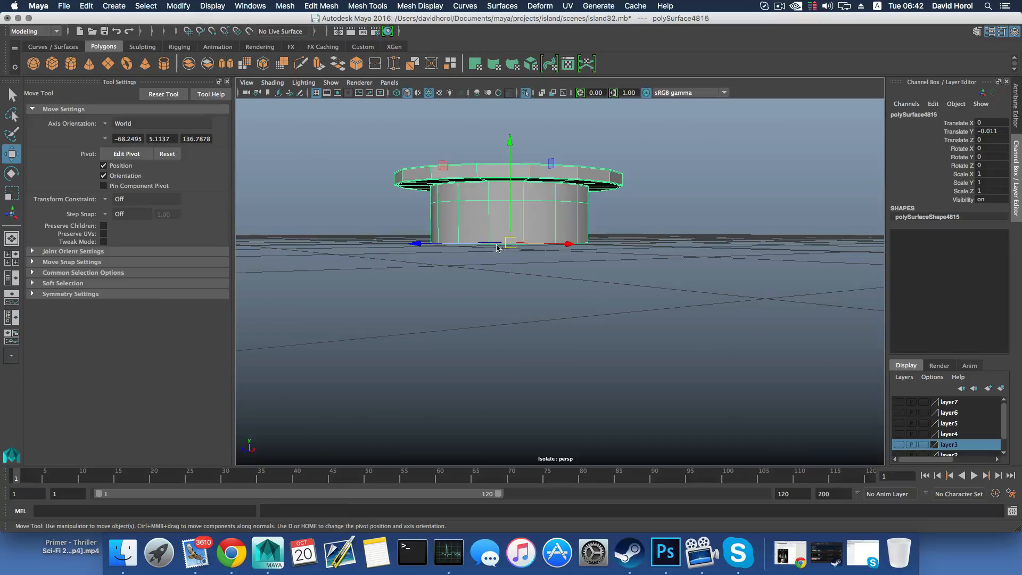
key("e")
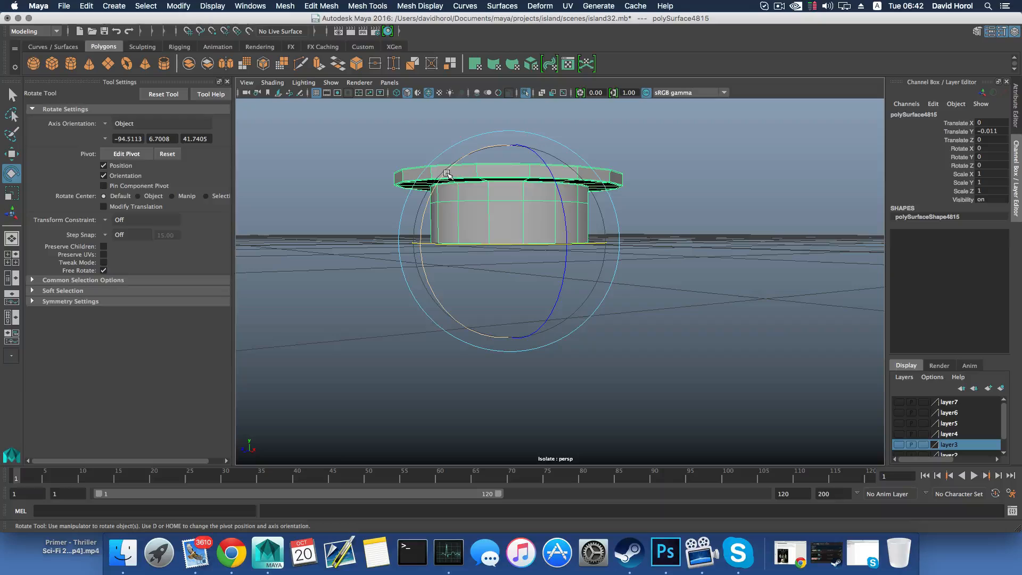
left_click_drag(447, 174, 534, 324)
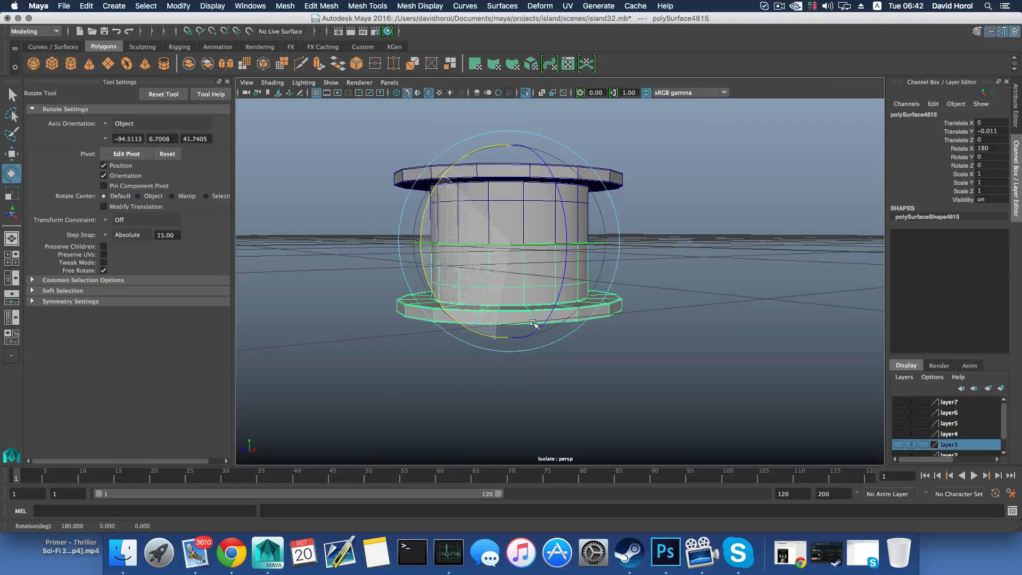
Select both cap halves and combine them into one mesh
left_click_drag(630, 233, 589, 232, "alt")
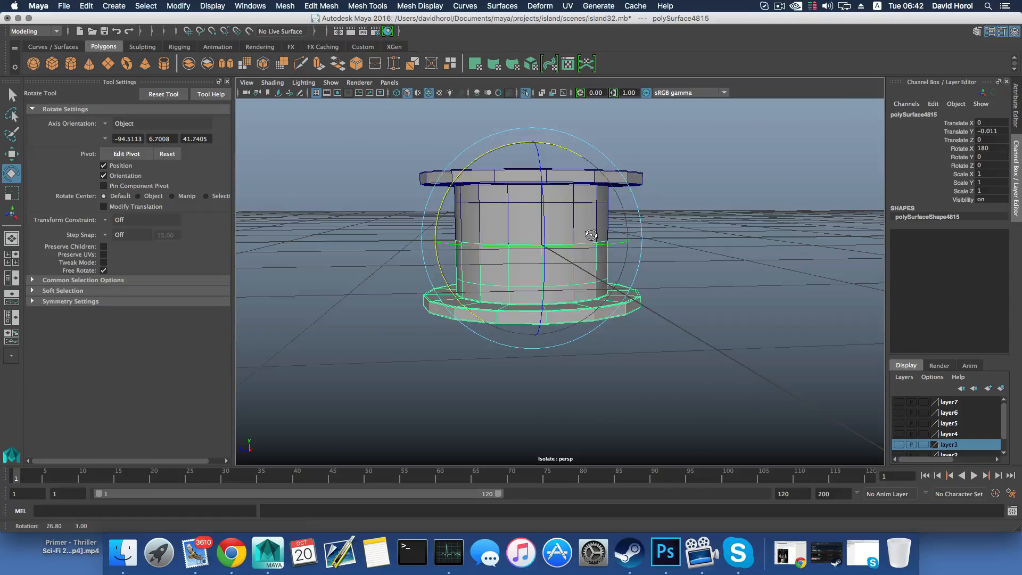
left_click(636, 177, "shift")
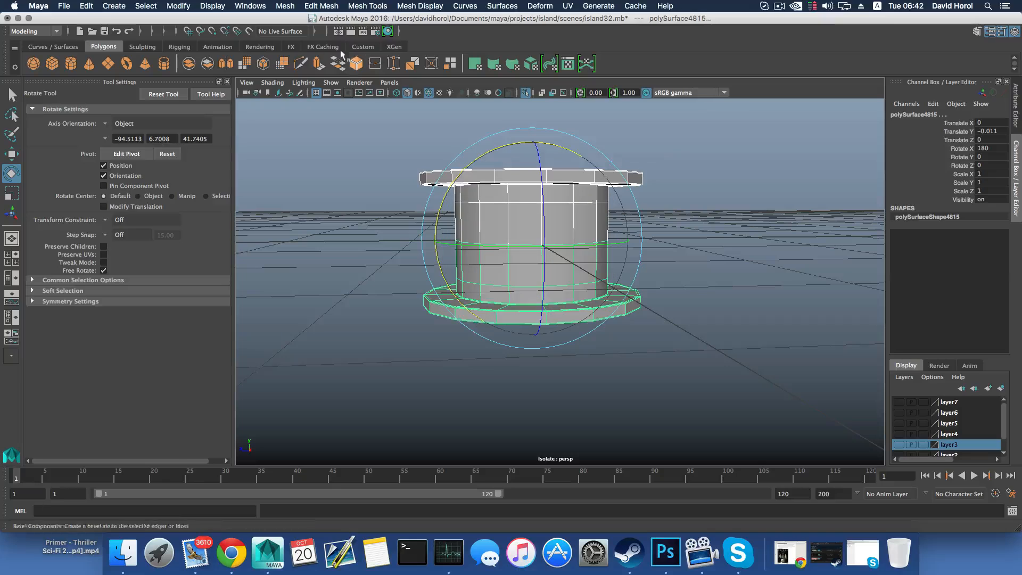
left_click(285, 6)
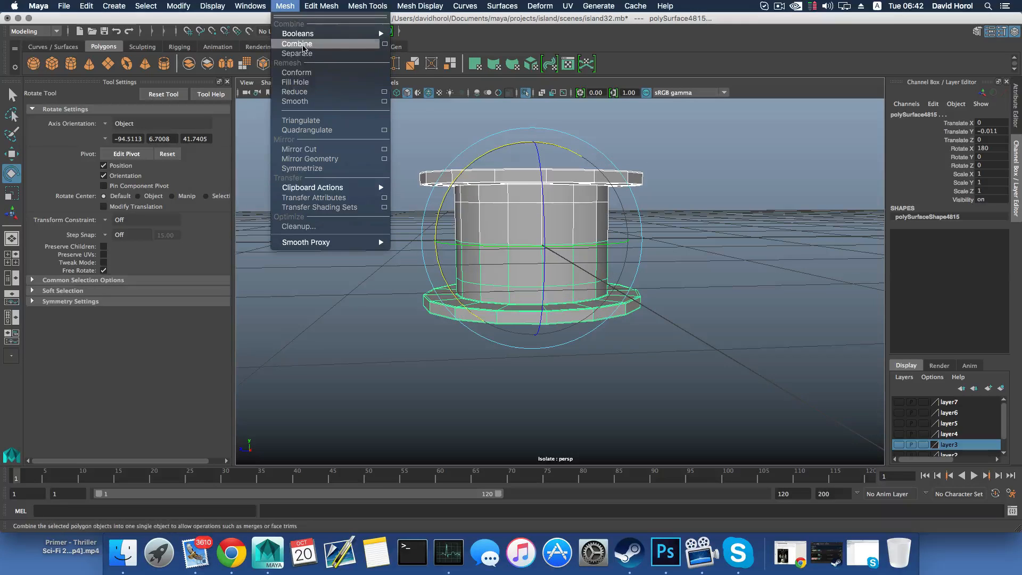
left_click(303, 48)
Merge the overlapping vertices along the cylinder's middle seam with a distance threshold of 0.0001
right_click_drag(505, 196, 484, 220)
left_click_drag(391, 229, 675, 272)
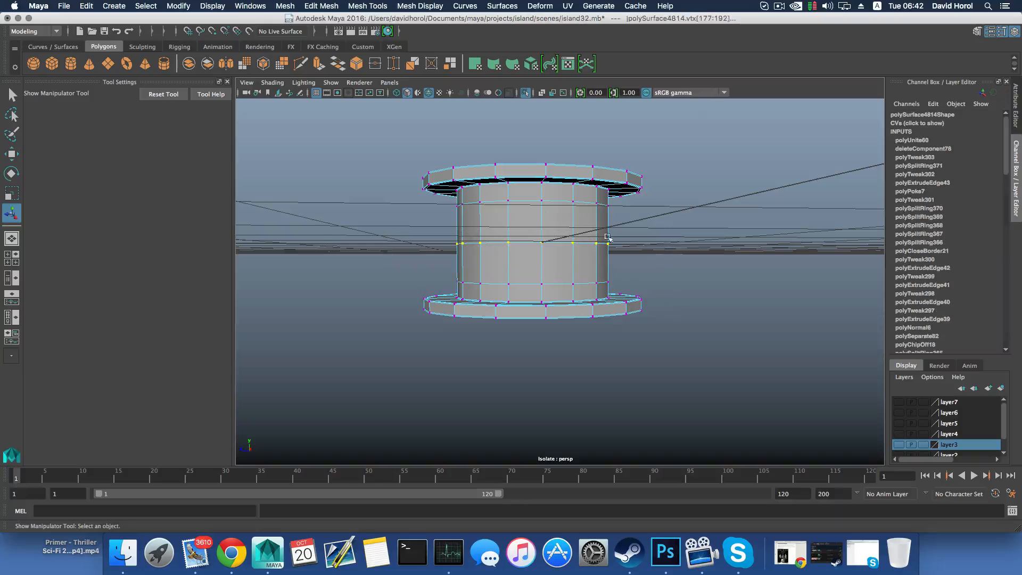
left_click(312, 6)
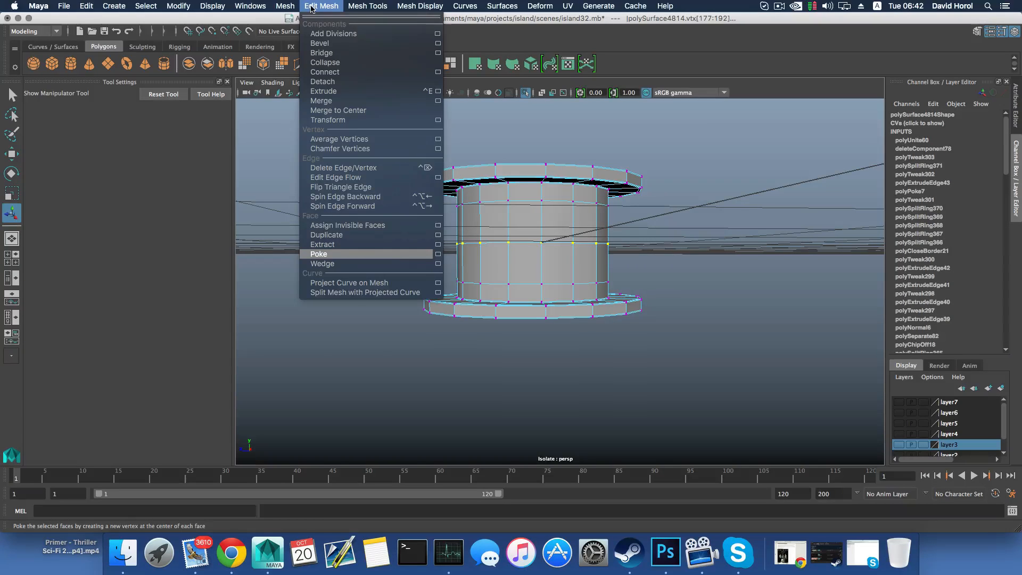
left_click(321, 101)
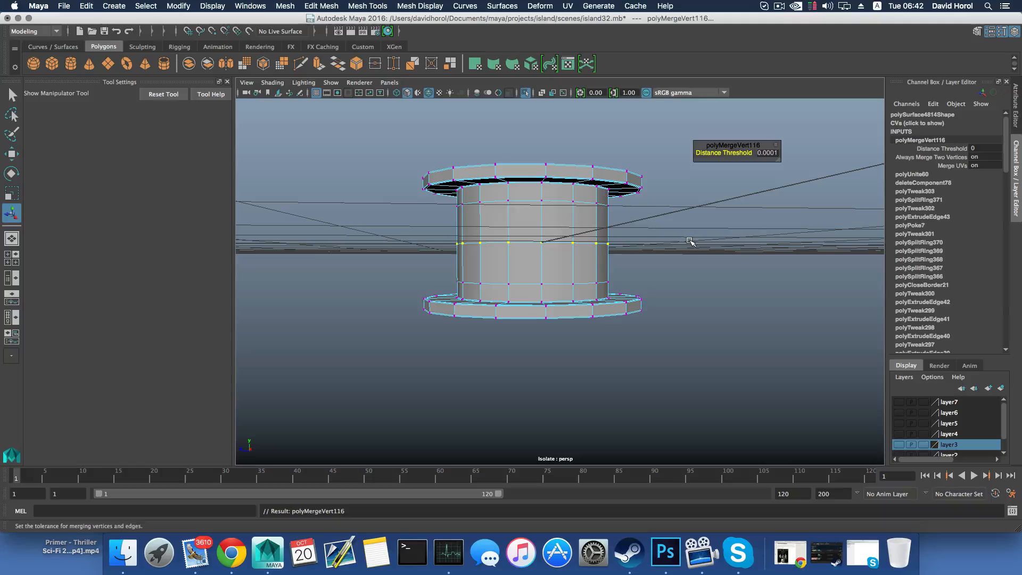
key("F8")
Chamfer the vertex at the center of the lower flange's underside with a width of 0.25
right_click_drag(571, 218, 524, 219)
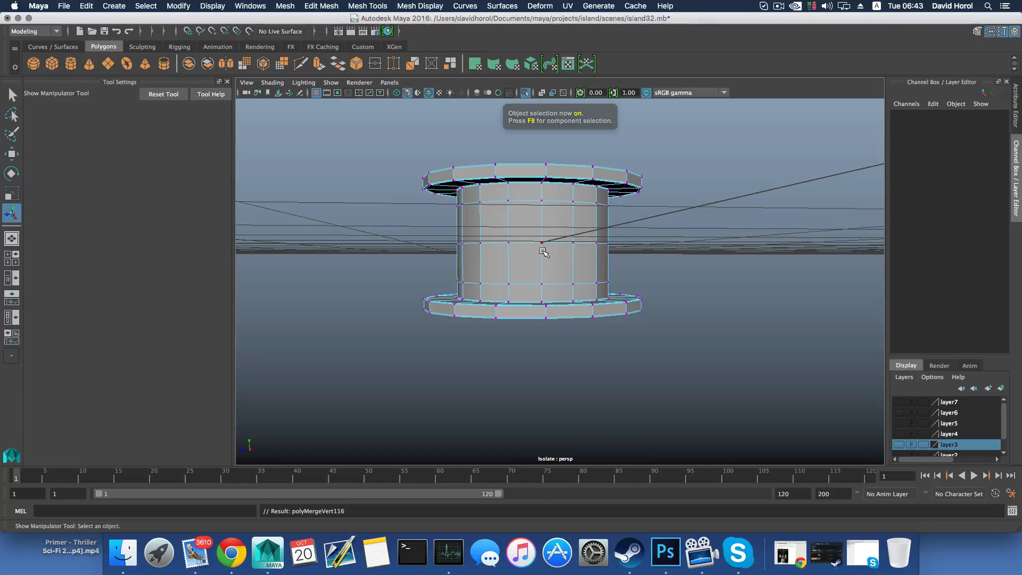
left_click_drag(545, 245, 545, 209, "alt")
left_click_drag(530, 265, 529, 270, "alt")
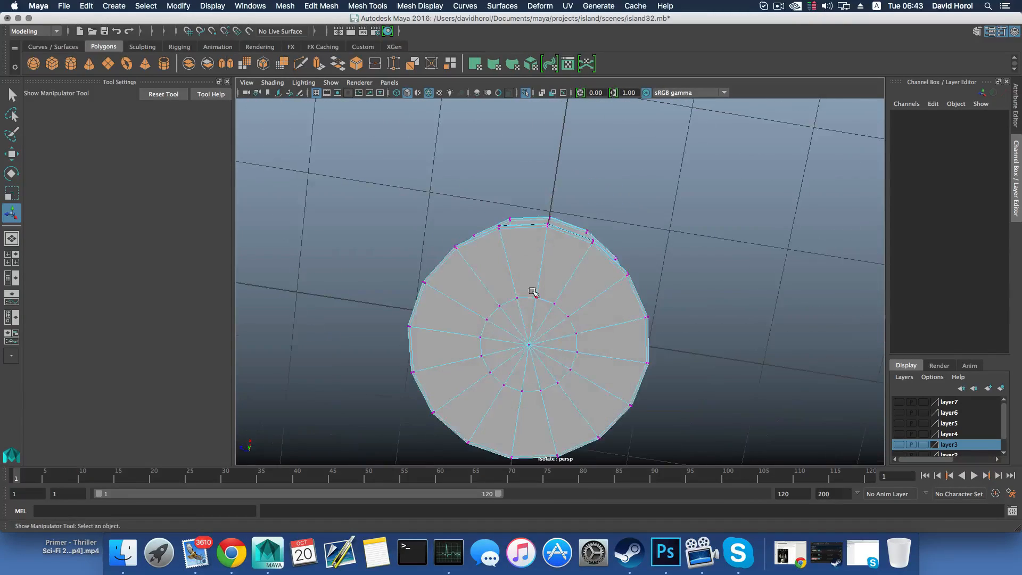
right_click_drag(530, 270, 489, 272)
left_click(529, 345)
right_click_drag(531, 347, 569, 347, "shift")
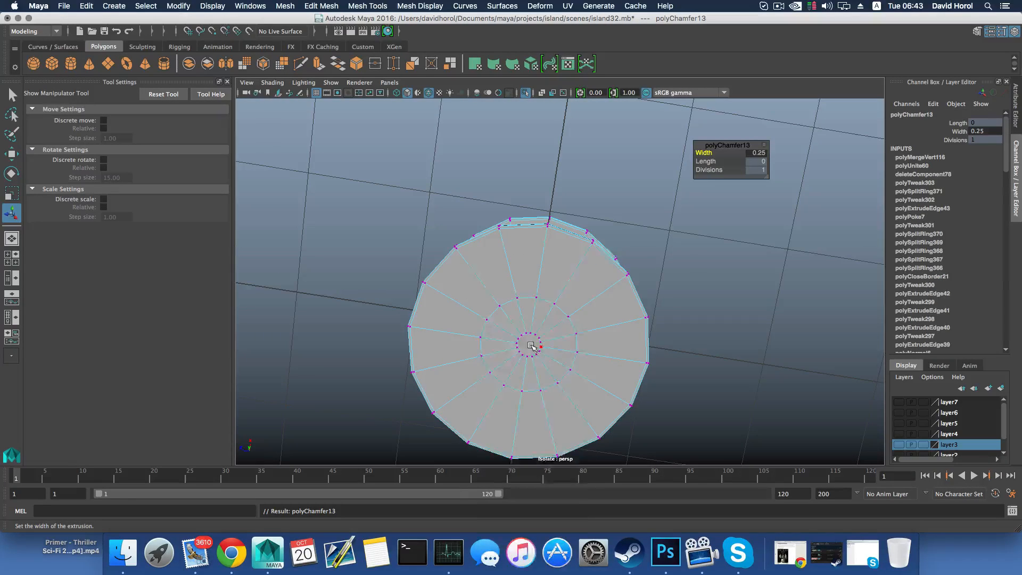
Turn off viewport isolation and scale up the chamfered central face to about the size of the surrounding inner edge ring
right_click_drag(531, 274, 531, 297)
left_click(530, 345)
scroll(551, 331, "down", 3)
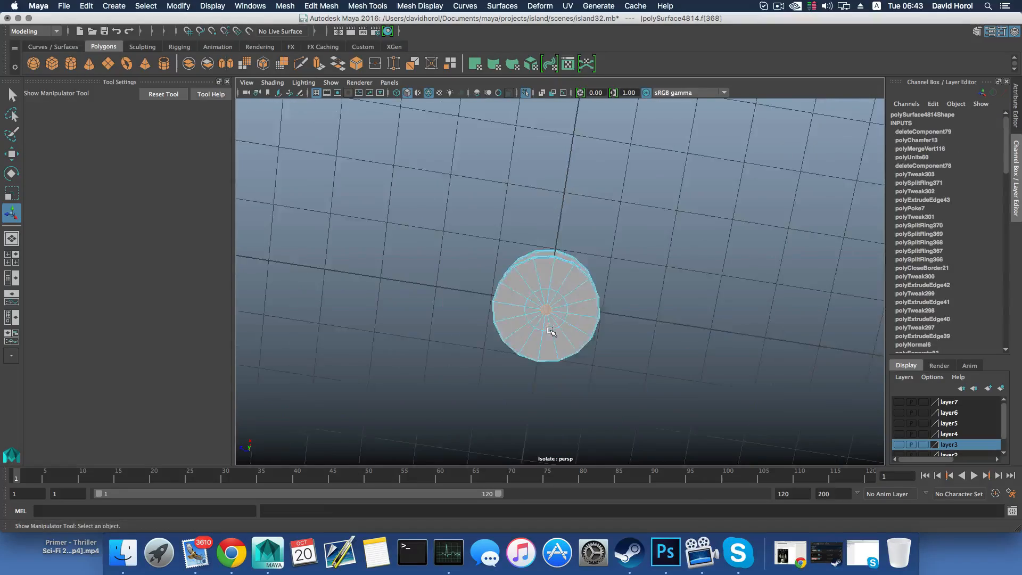
left_click_drag(551, 331, 525, 381, "alt")
left_click(526, 93)
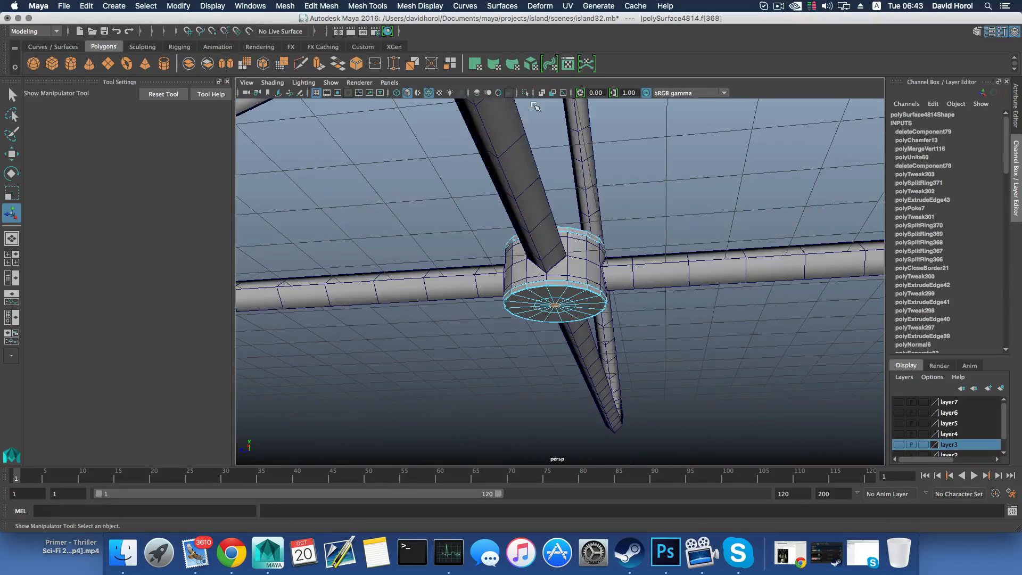
left_click_drag(577, 265, 529, 254, "alt")
right_click_drag(539, 268, 729, 303, "alt")
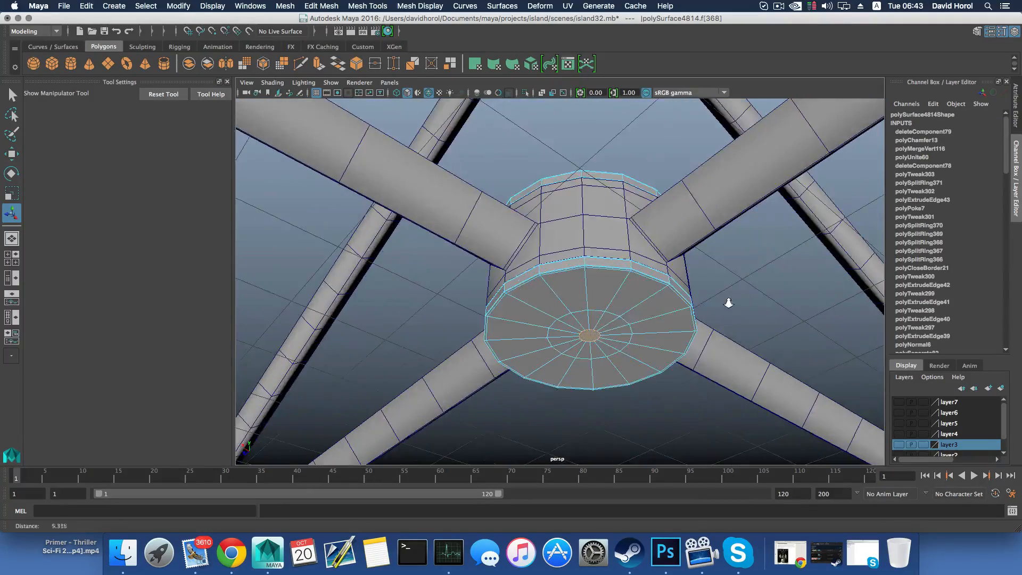
key("r")
left_click_drag(589, 336, 605, 279)
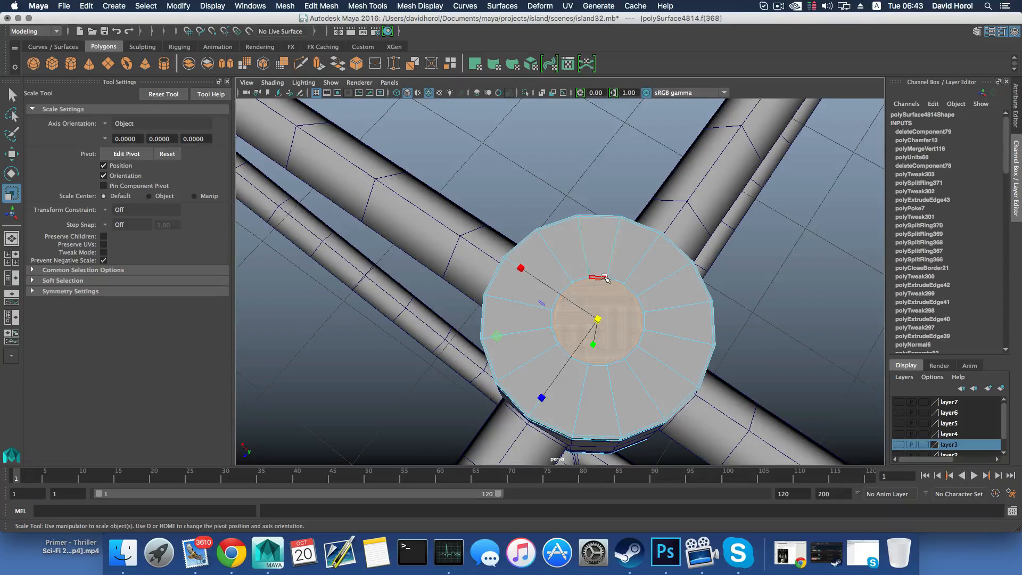
left_click_drag(599, 320, 591, 415)
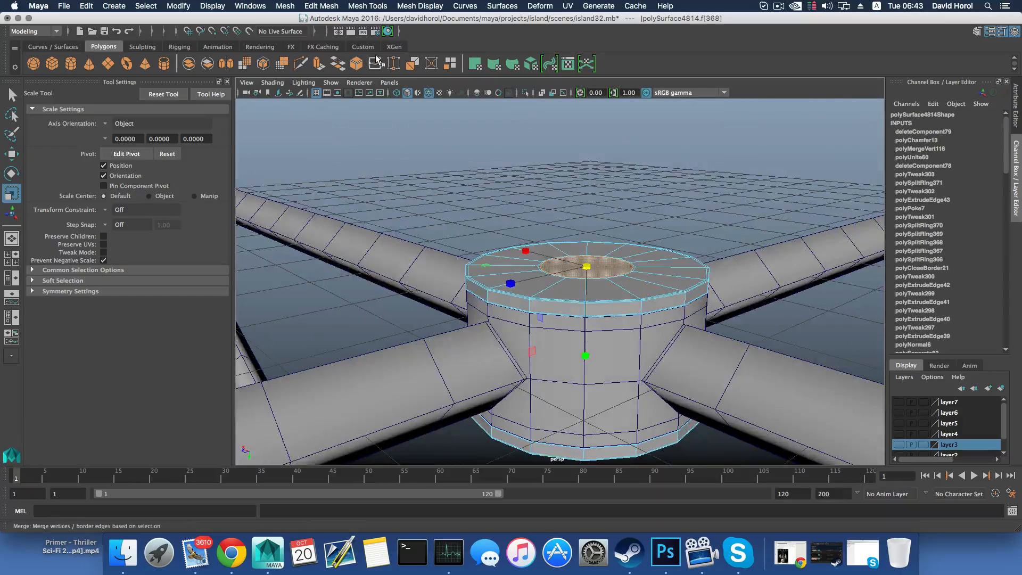
Extrude the central face by 0.0078 for a supporting edge, then extrude it again by 21.566 downward into a long pole
key("ctrl+e")
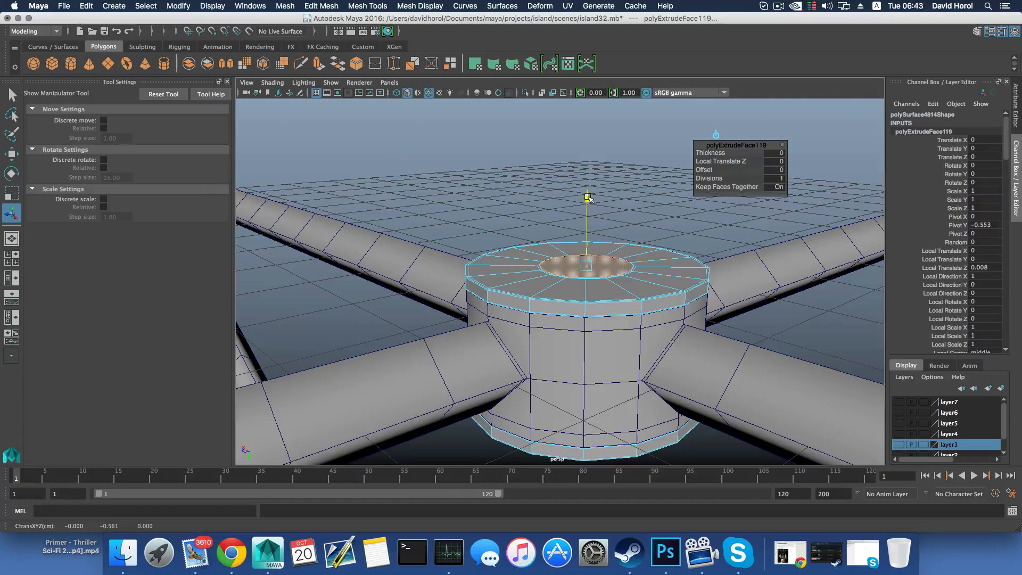
left_click_drag(586, 203, 583, 252, "alt")
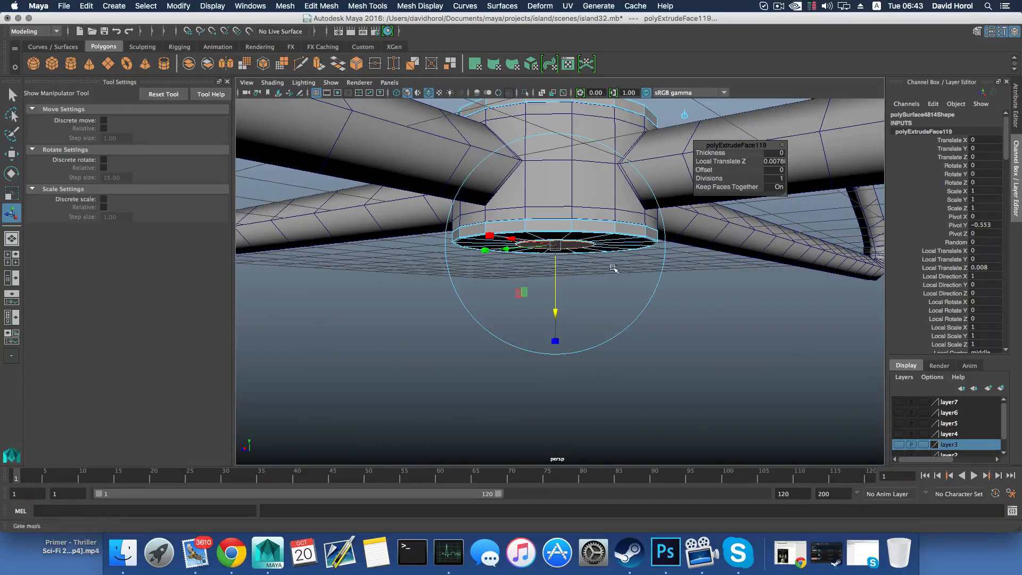
scroll(683, 261, "down", 10)
key("g")
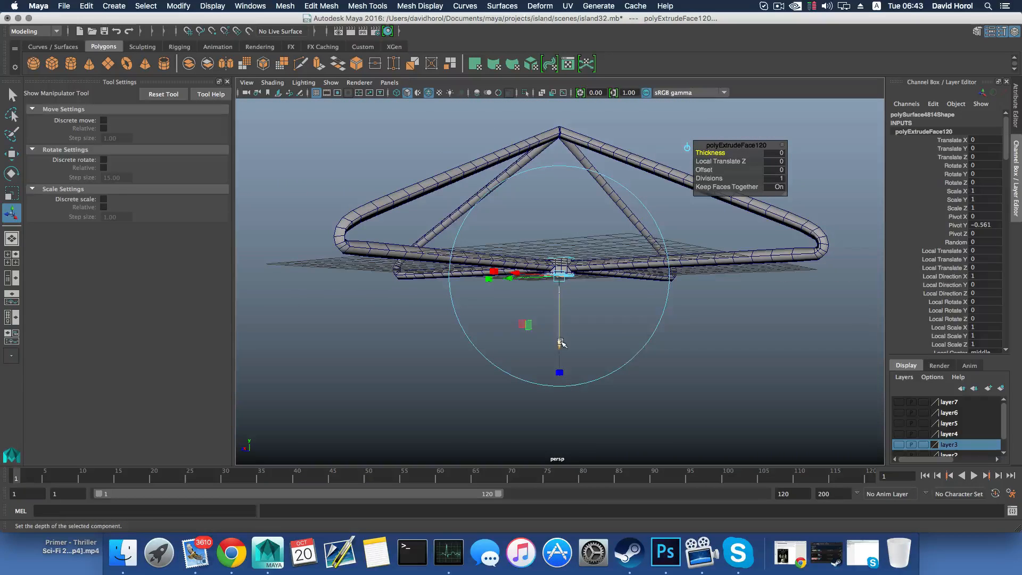
left_click_drag(560, 344, 578, 461)
scroll(577, 399, "down", 5)
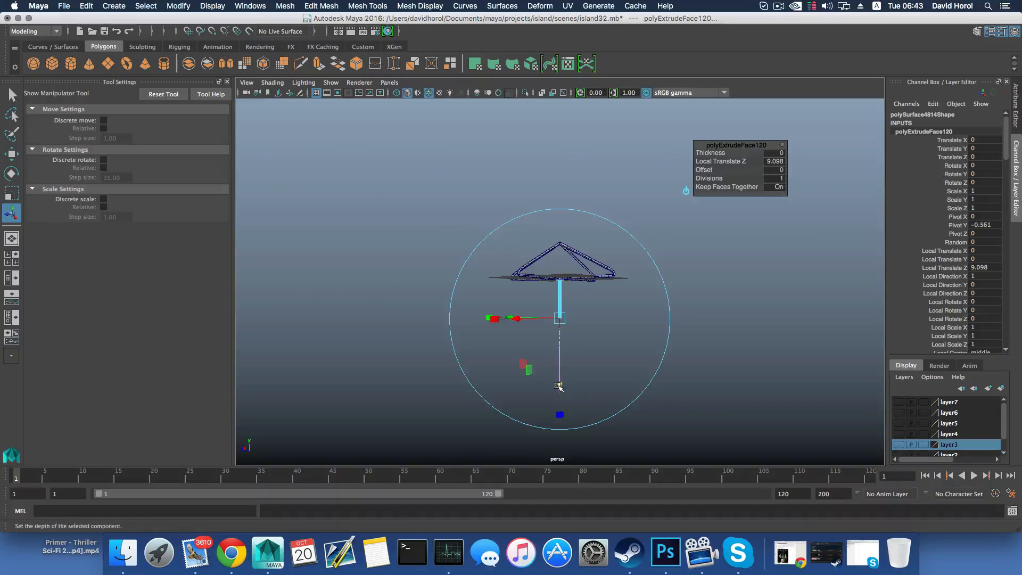
mouse_move(559, 386)
left_mouse_down()
mouse_move(557, 420)
mouse_move(575, 393)
mouse_move(562, 426)
mouse_move(567, 396)
left_mouse_up()
middle_click_drag(568, 385, 562, 356, "alt")
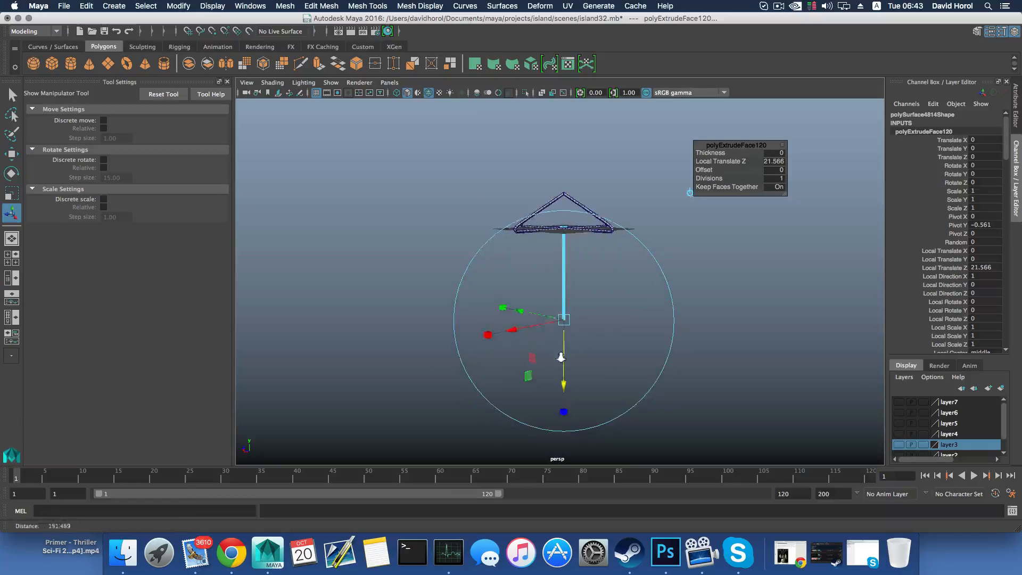
Insert a horizontal edge loop around the pole close to its lower end
right_click_drag(562, 356, 614, 380, "alt")
left_click_drag(614, 380, 613, 370, "alt")
middle_click_drag(613, 370, 596, 292, "alt")
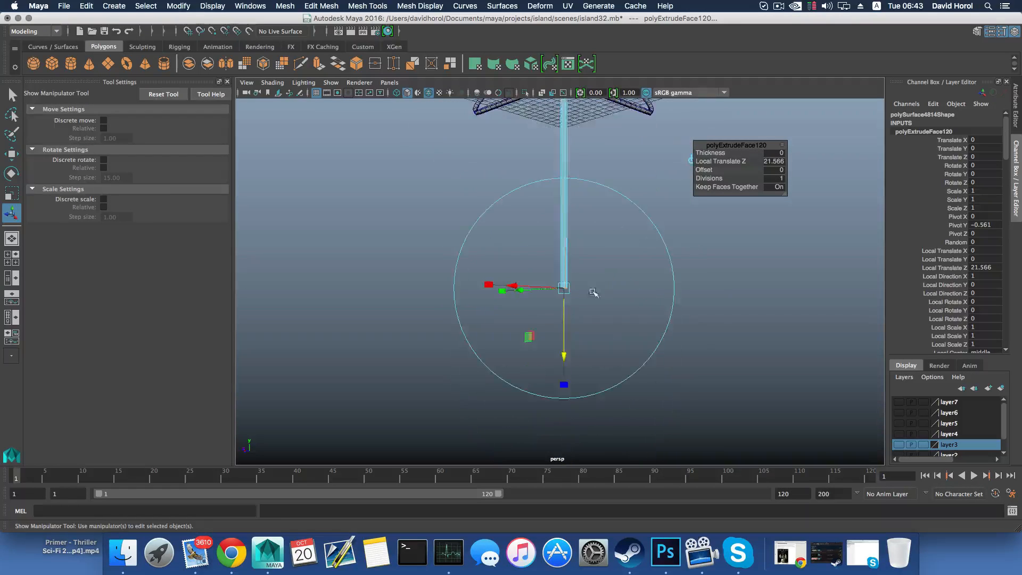
right_click_drag(595, 292, 821, 372, "alt")
right_click_drag(702, 352, 756, 374, "alt")
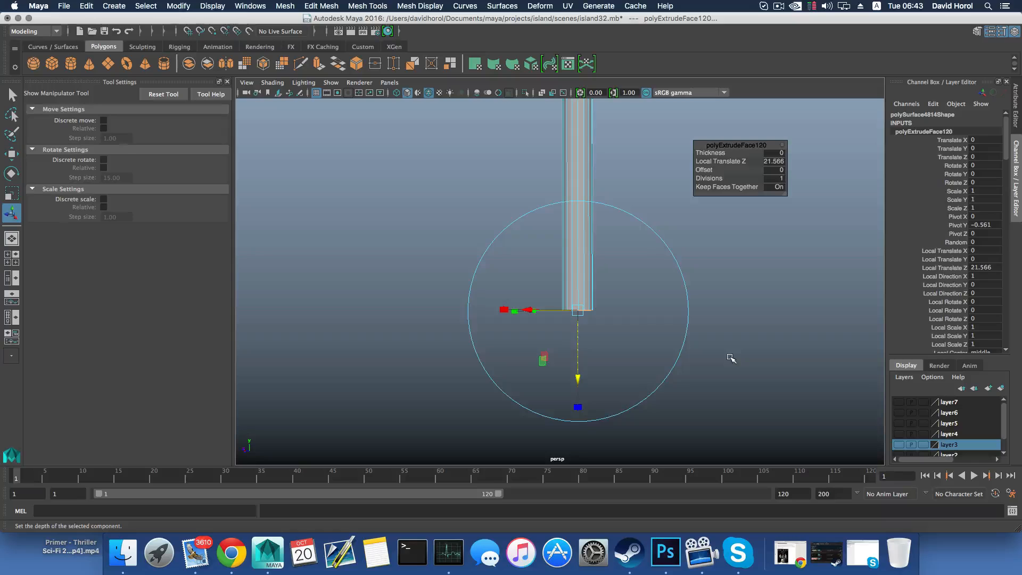
key("F8")
right_click_drag(580, 269, 531, 280, "shift")
left_click(588, 307)
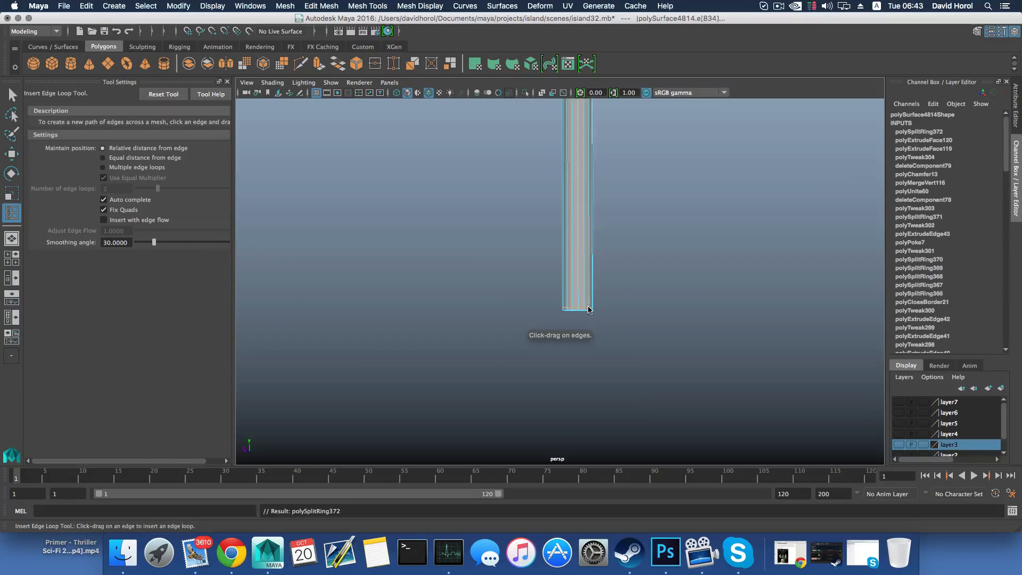
mouse_move(595, 309)
left_mouse_down("alt")
mouse_move(580, 301)
mouse_move(591, 315)
left_mouse_up("alt")
Extrude the narrow ring of faces at the pole's lower end outward into a wide, thin disc and return to object selection
middle_click_drag(585, 315, 543, 279, "alt")
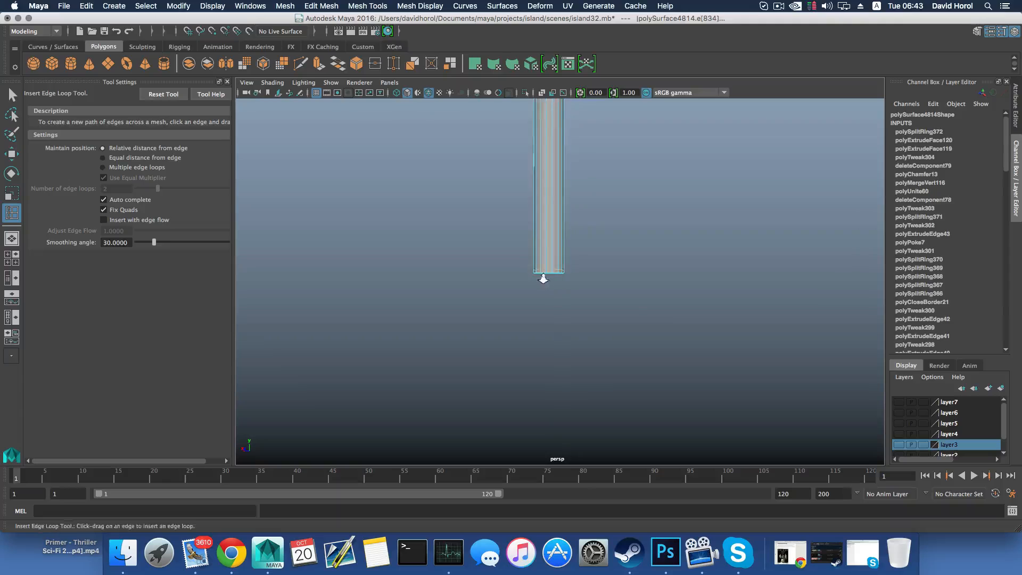
mouse_move(540, 240)
right_mouse_down()
mouse_move(493, 237)
mouse_move(523, 244)
right_mouse_up()
scroll(534, 271, "up", 2)
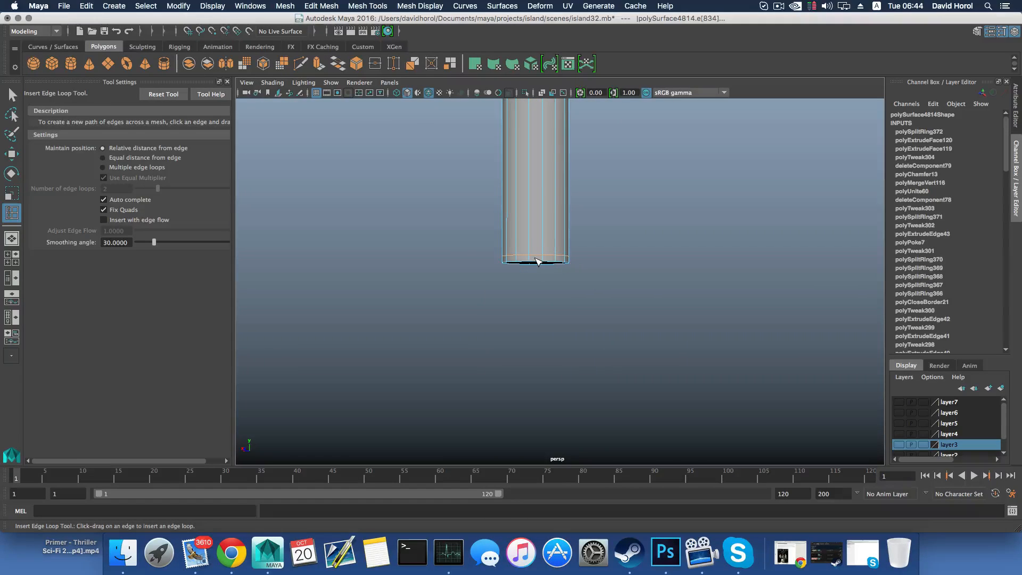
key("q")
left_click(535, 260)
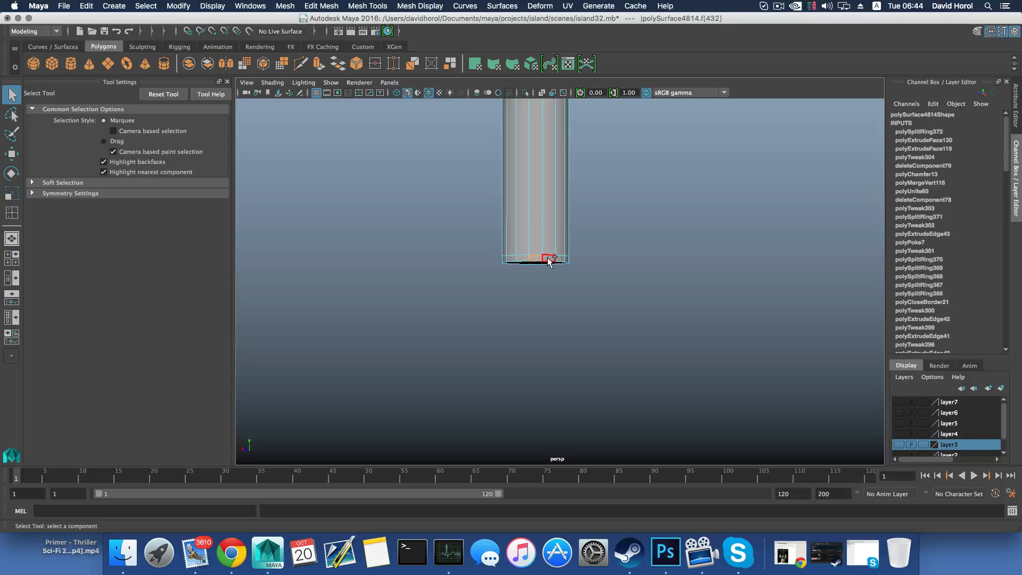
double_click(548, 260)
left_click_drag(548, 260, 536, 222, "alt")
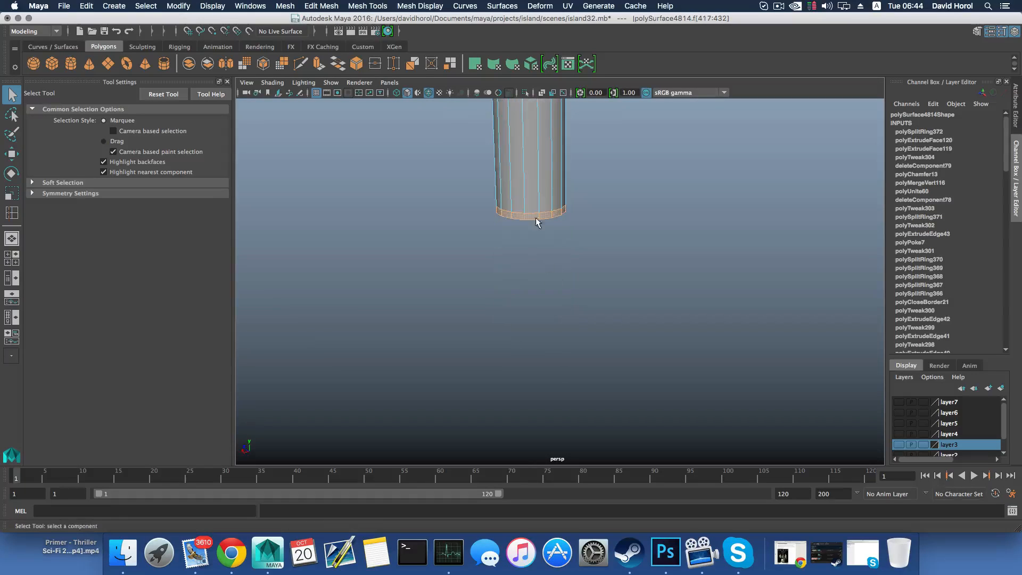
left_click(319, 63)
left_click_drag(572, 269, 586, 322)
key("F8")
scroll(586, 321, "up", 5)
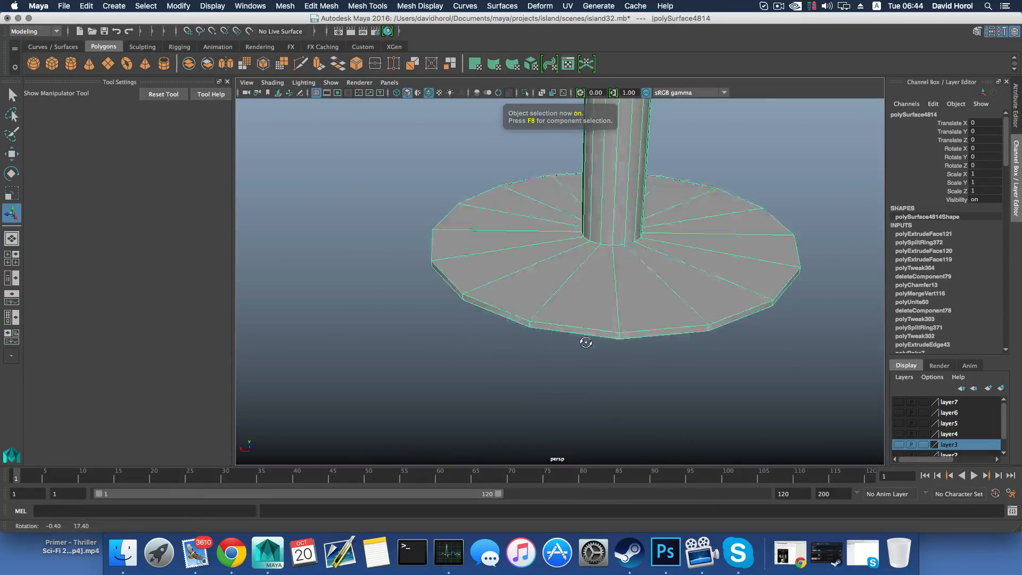
Insert supporting edge loops around the junction of pole and disc, along the disc's upper and lower rim edges, and on its underside
right_click_drag(608, 265, 538, 277, "shift")
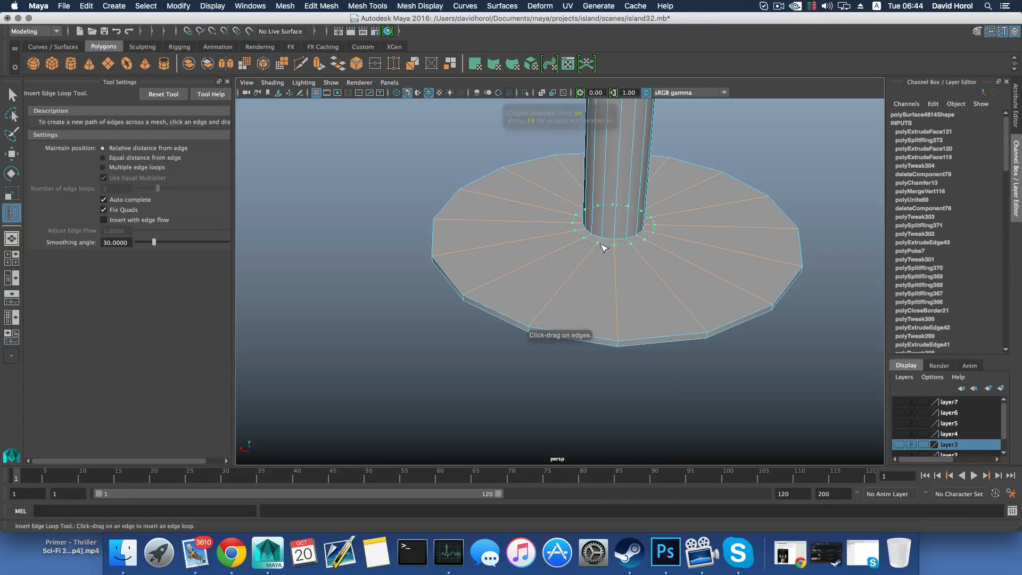
left_click_drag(608, 244, 607, 239)
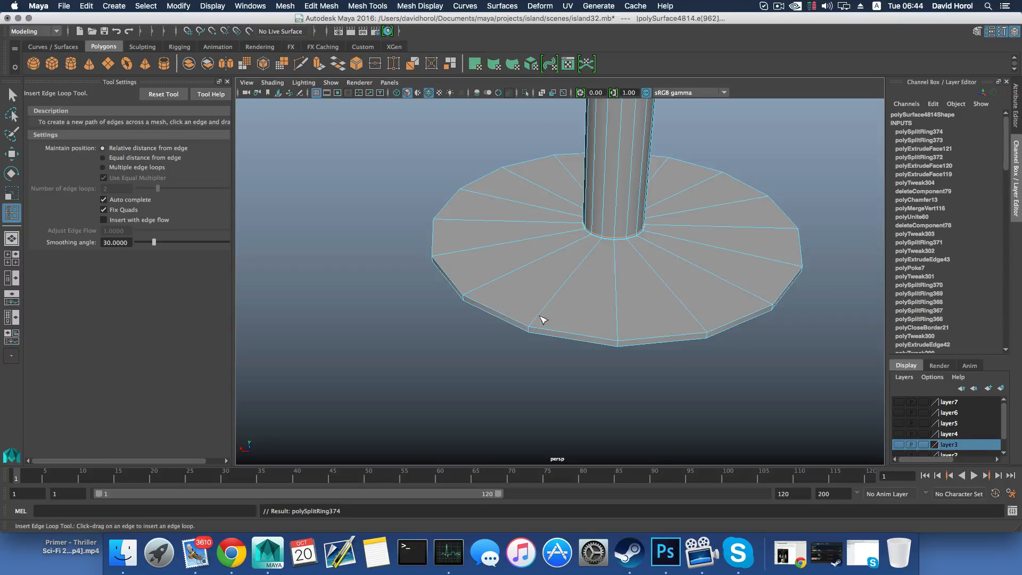
left_click_drag(533, 329, 557, 299)
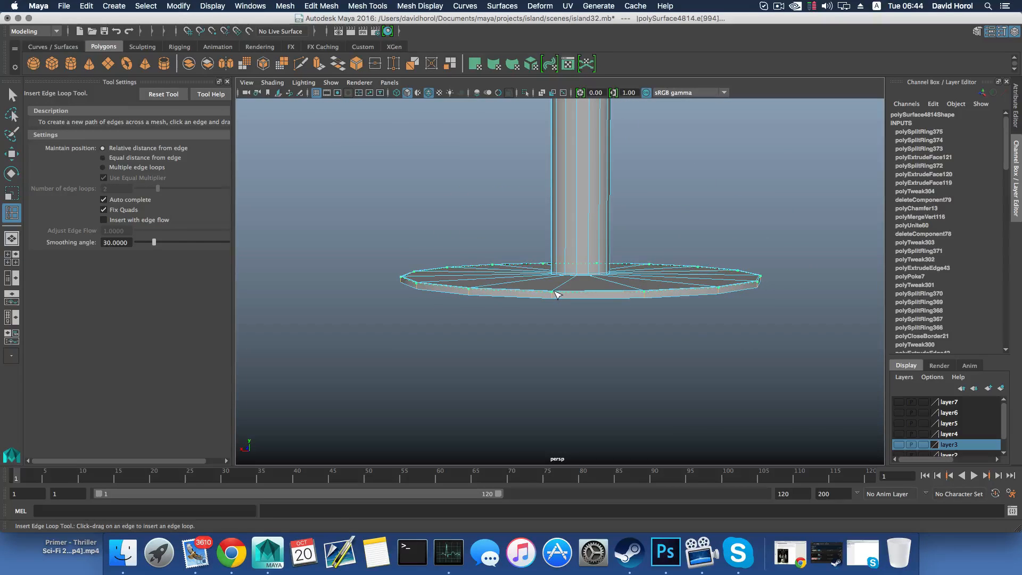
left_click(557, 295)
left_click(557, 297)
left_click_drag(556, 297, 571, 235, "alt")
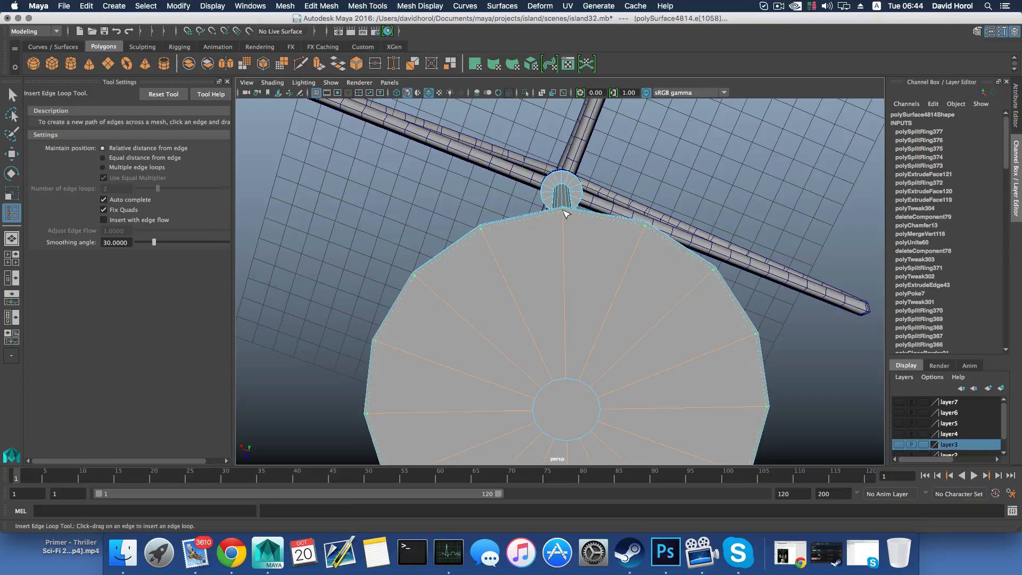
left_click(561, 217)
Leave edge loop insertion and examine the whole frame, pole and disc base from several angles
left_click_drag(577, 319, 573, 386, "alt")
scroll(580, 322, "down", 10)
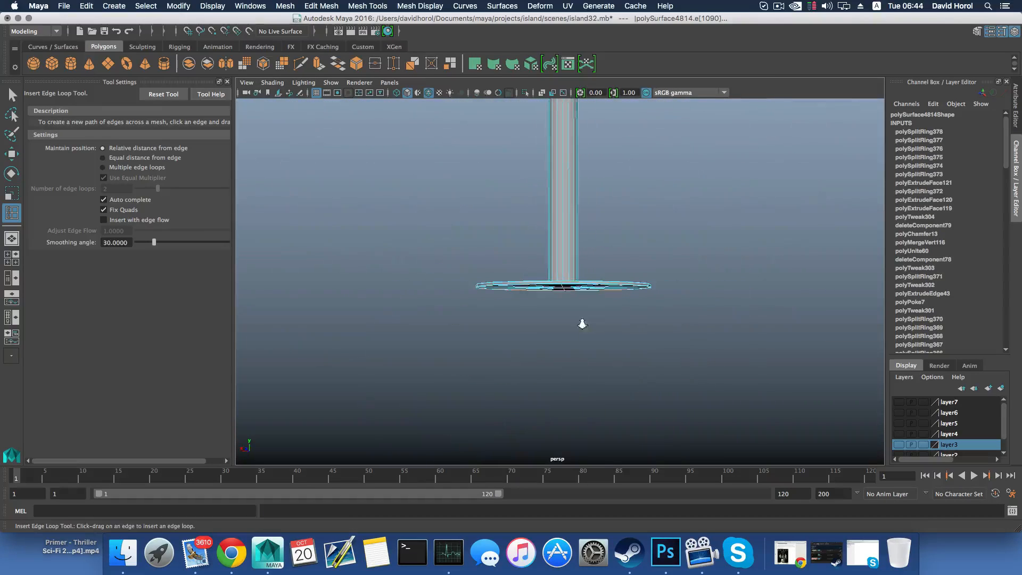
middle_click_drag(586, 269, 563, 390, "alt")
scroll(565, 378, "down", 5)
left_click_drag(574, 305, 566, 383, "alt")
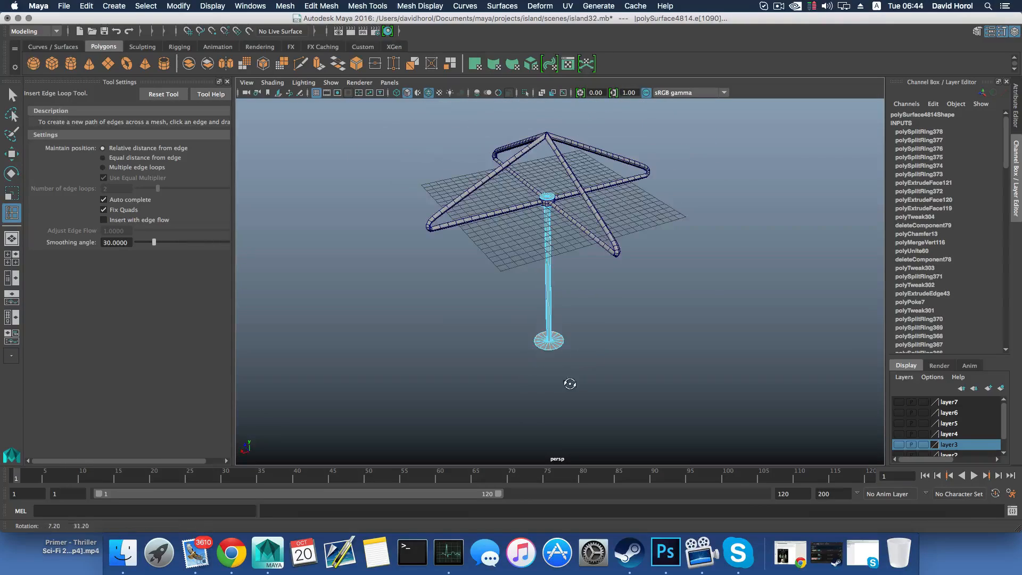
left_click_drag(551, 250, 499, 208, "alt")
key("q")
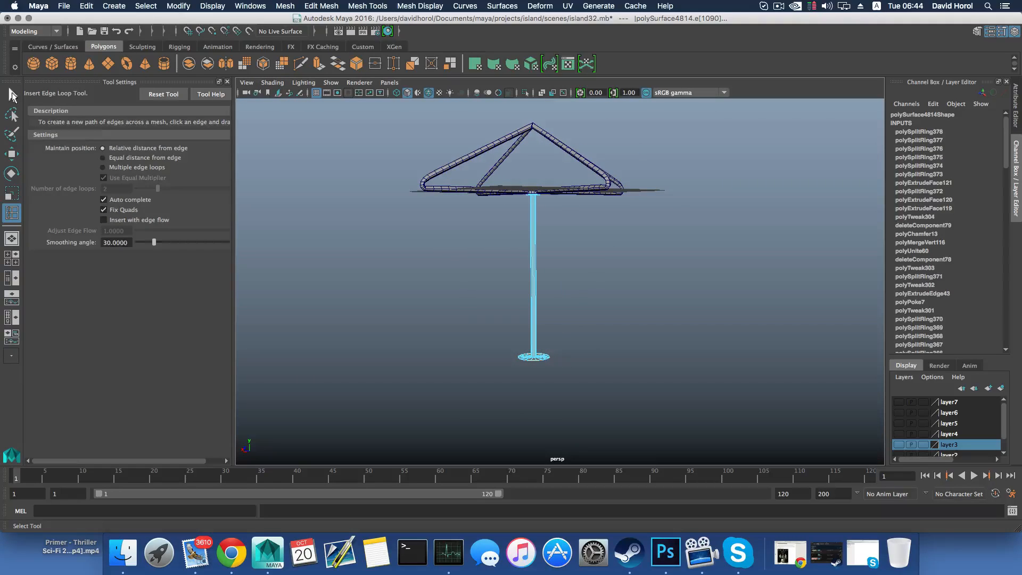
left_click_drag(472, 326, 500, 324, "alt")
middle_click_drag(500, 325, 500, 279, "alt")
right_click_drag(543, 334, 747, 373, "alt")
middle_click_drag(447, 327, 498, 286, "alt")
right_click_drag(500, 308, 571, 335, "alt")
middle_click_drag(572, 334, 561, 289, "alt")
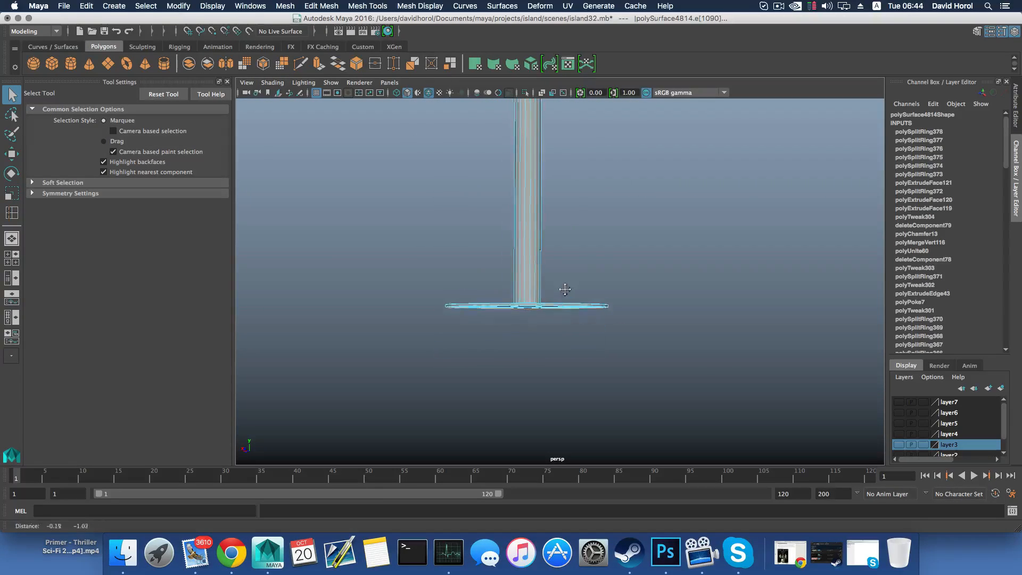
right_click_drag(560, 290, 707, 369, "alt")
right_click_drag(546, 271, 545, 282)
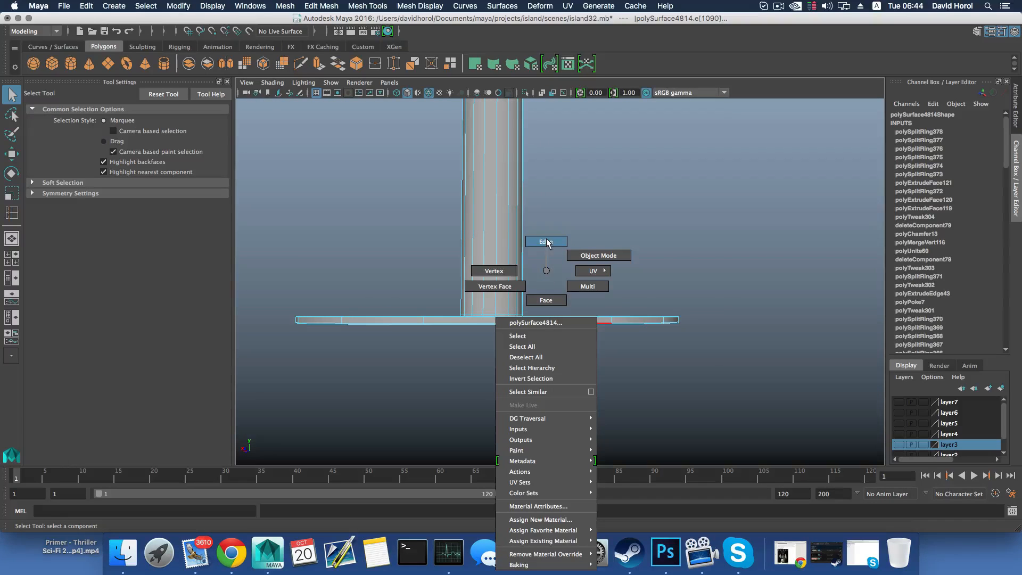
In the front view, move the disc's underside vertices down by about 22.3 cm to thicken the base, and return to object selection
right_click_drag(546, 241, 509, 282)
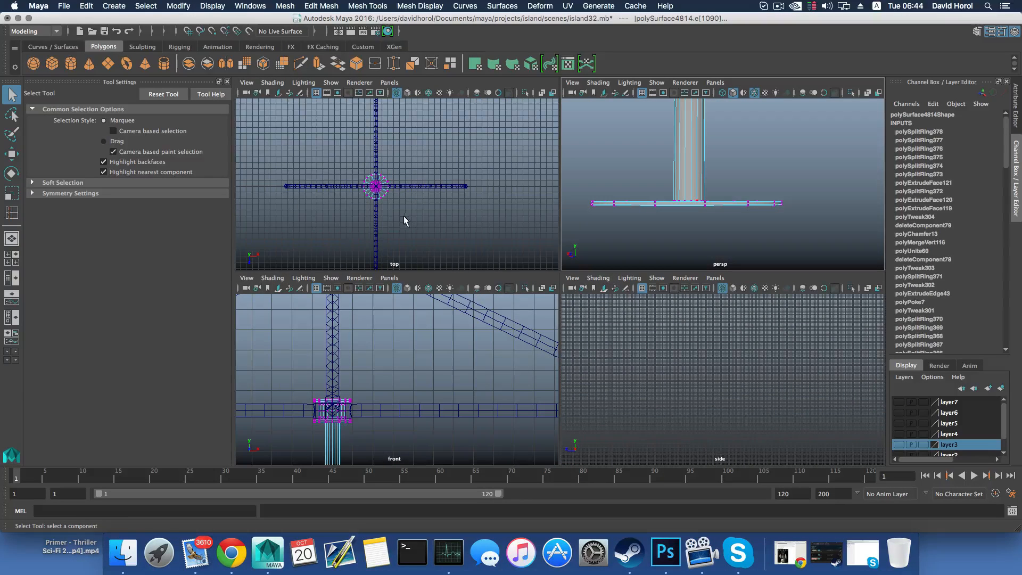
key("space")
scroll(414, 391, "down", 10)
middle_click_drag(466, 354, 461, 173, "alt")
scroll(497, 324, "up", 3)
middle_click_drag(497, 322, 507, 258, "alt")
scroll(505, 271, "up", 10)
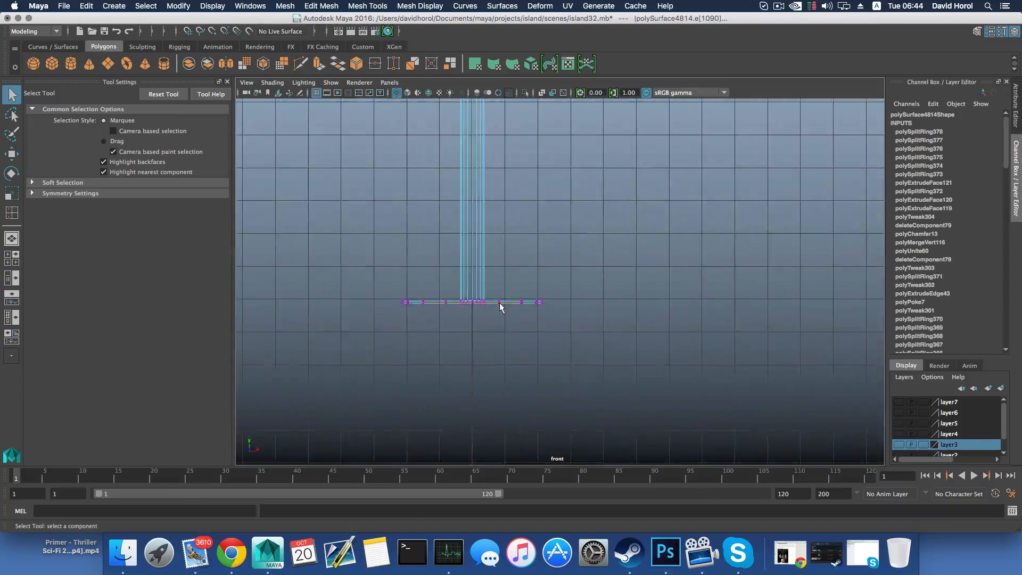
middle_click_drag(359, 331, 429, 309, "alt")
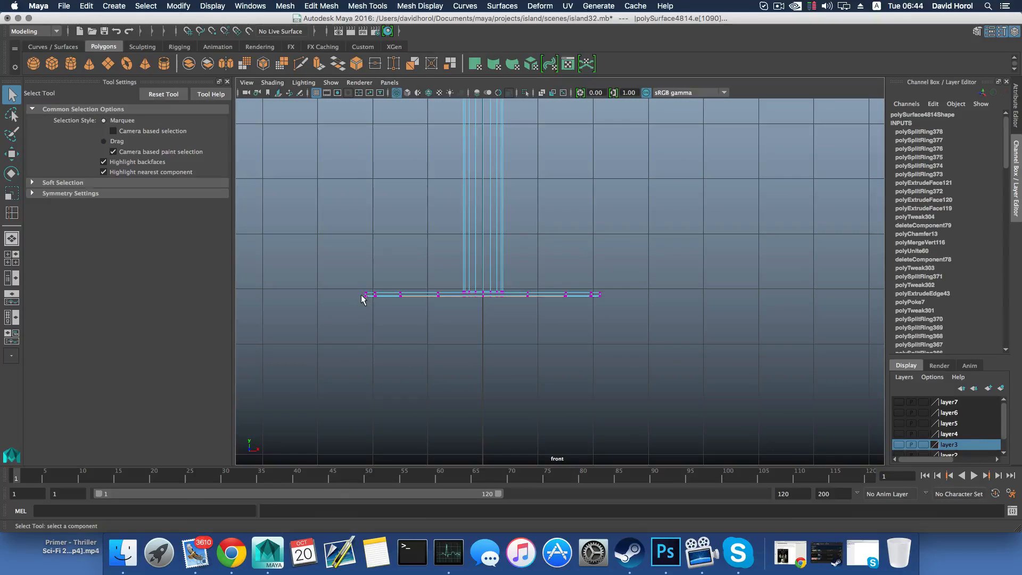
key("ctrl+F9")
key("w")
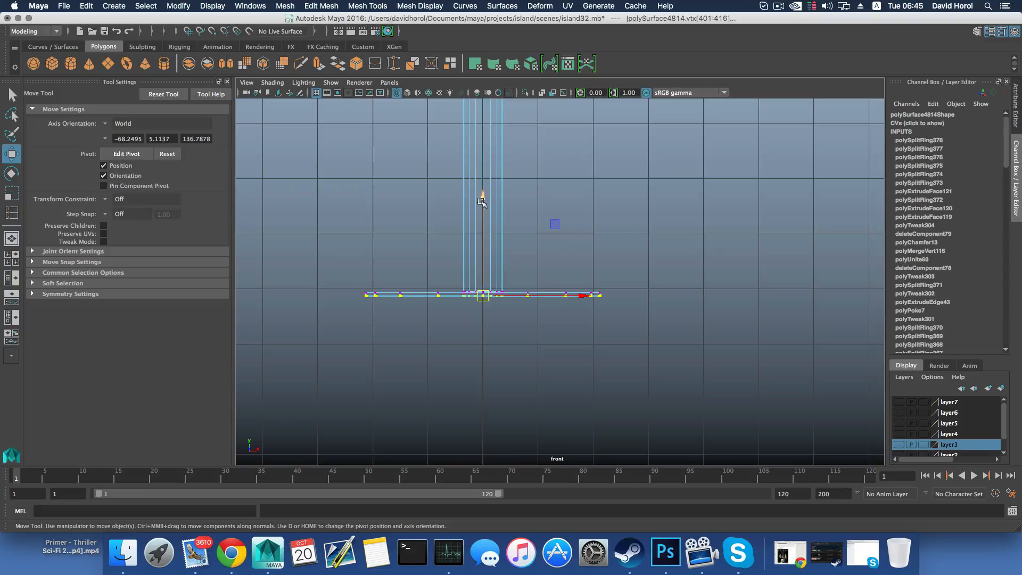
left_click_drag(481, 195, 484, 210)
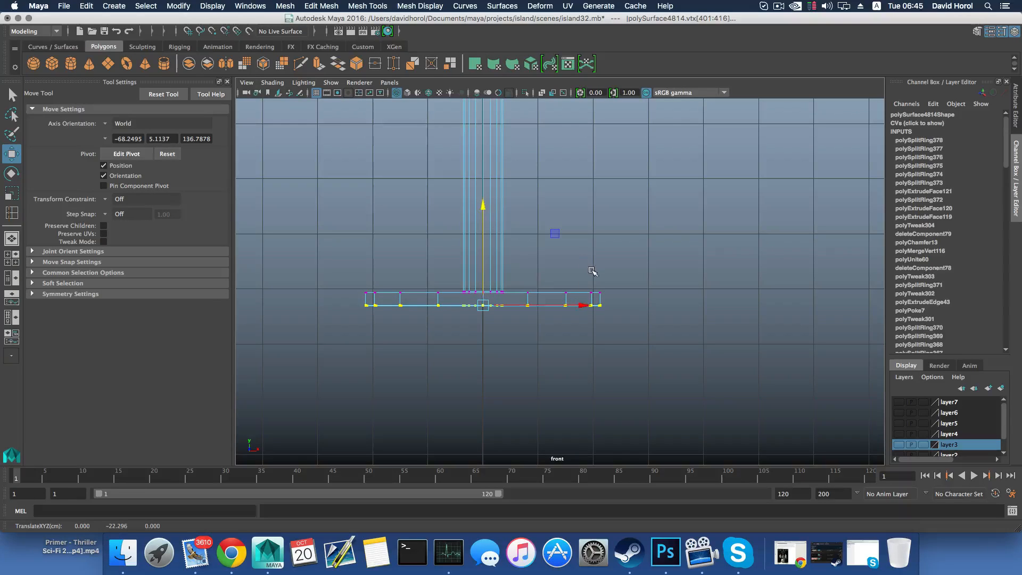
key("F8")
Return to the perspective view, show the frame and pole with smooth mesh preview, and clear the selection
key("space")
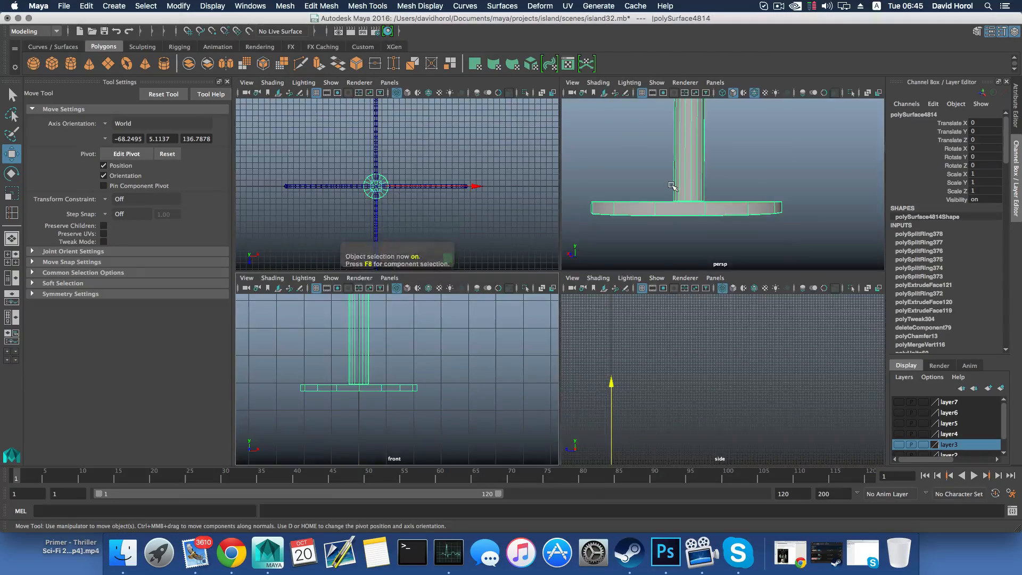
key("space")
scroll(643, 262, "down", 10)
middle_click_drag(602, 255, 604, 284, "alt")
left_click_drag(604, 283, 501, 290, "alt")
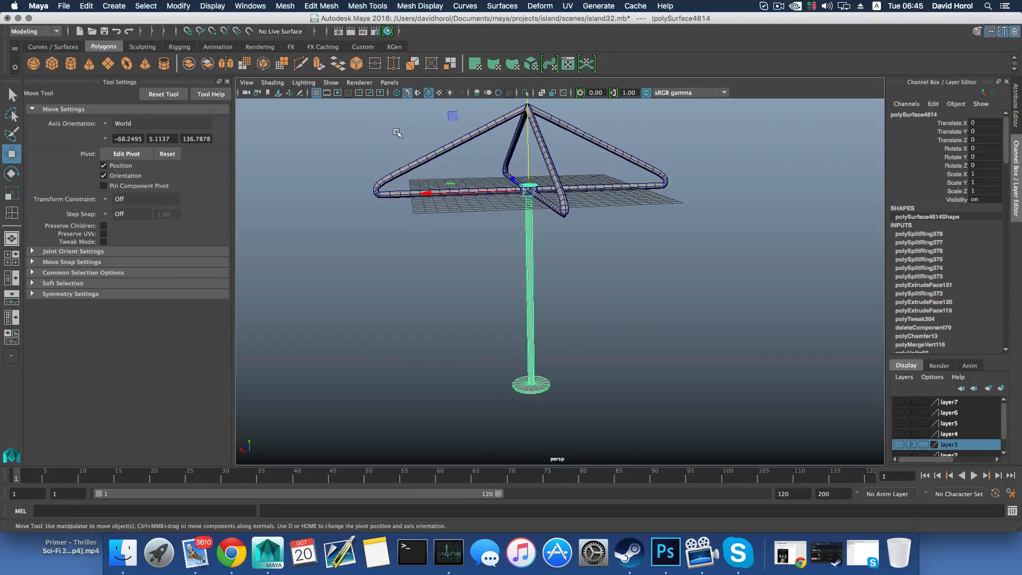
left_click_drag(396, 132, 596, 339)
key("3")
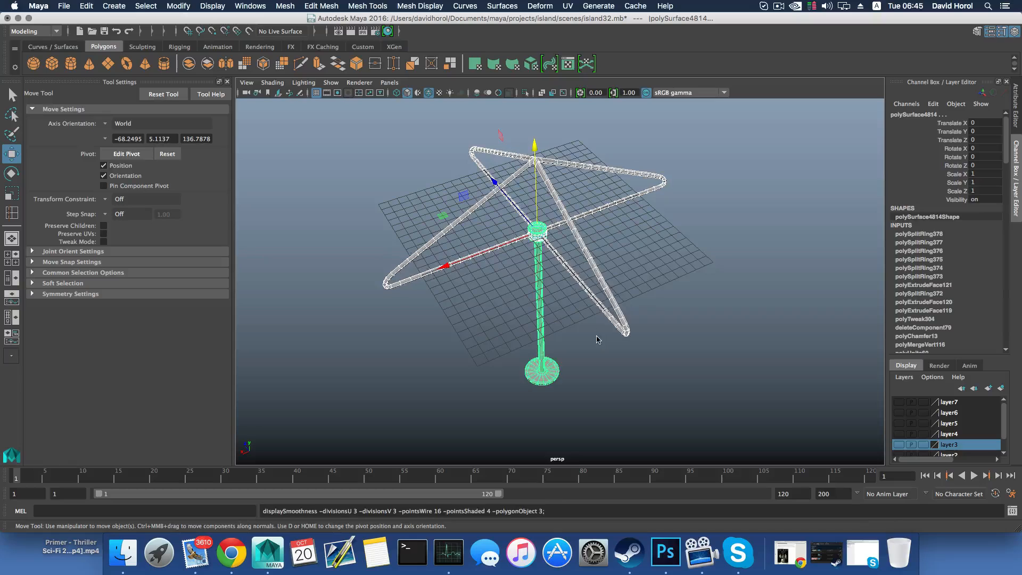
left_click(597, 331)
Select the whole structure, show layer1 with the island, and raise the structure above it to a Translate Y of 62.026
mouse_move(607, 279)
left_mouse_down("alt")
mouse_move(586, 276)
mouse_move(589, 268)
left_mouse_up("alt")
left_click_drag(411, 122, 638, 250)
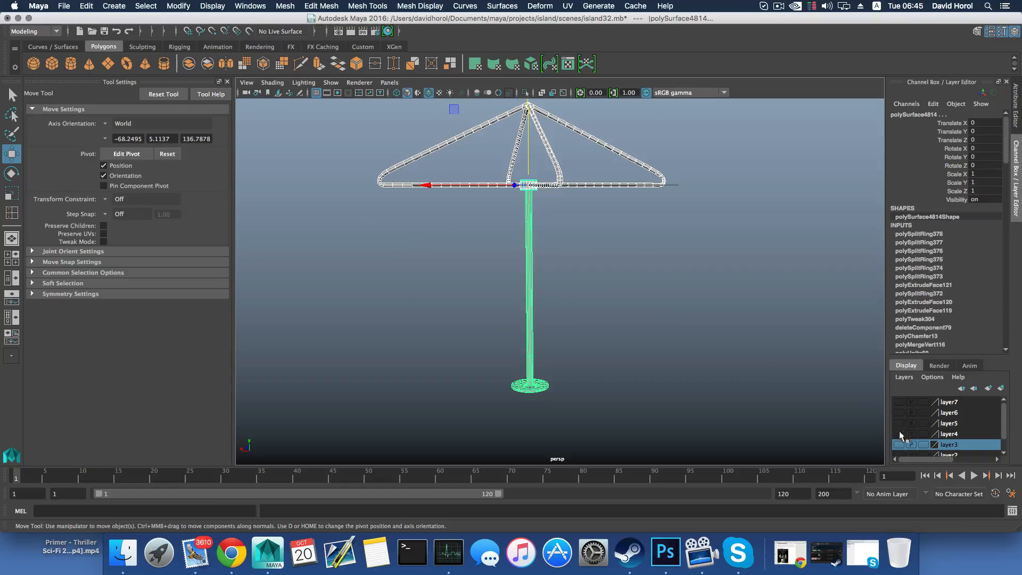
scroll(899, 430, "down", 1)
left_click(899, 449)
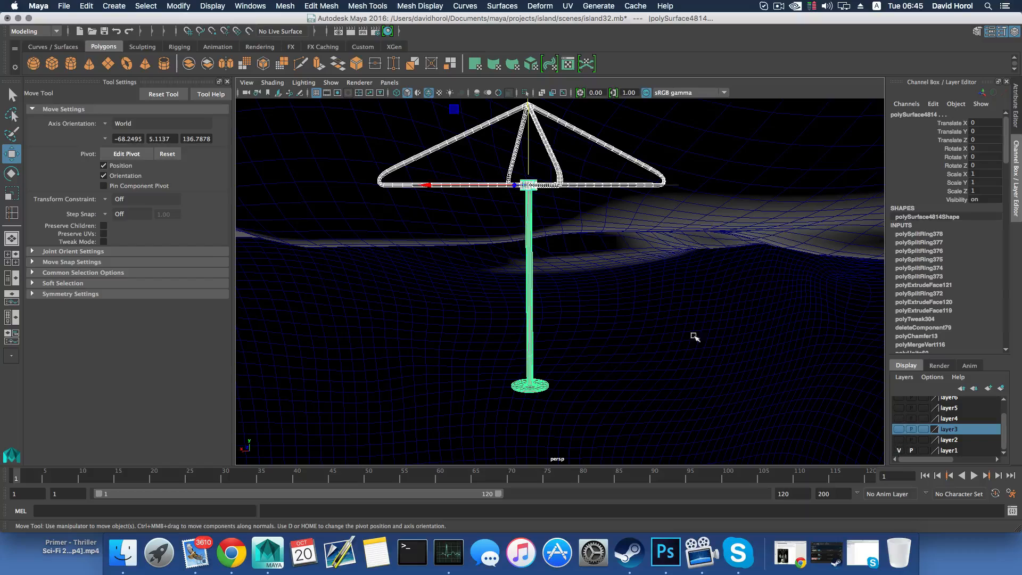
left_click_drag(530, 158, 531, 45)
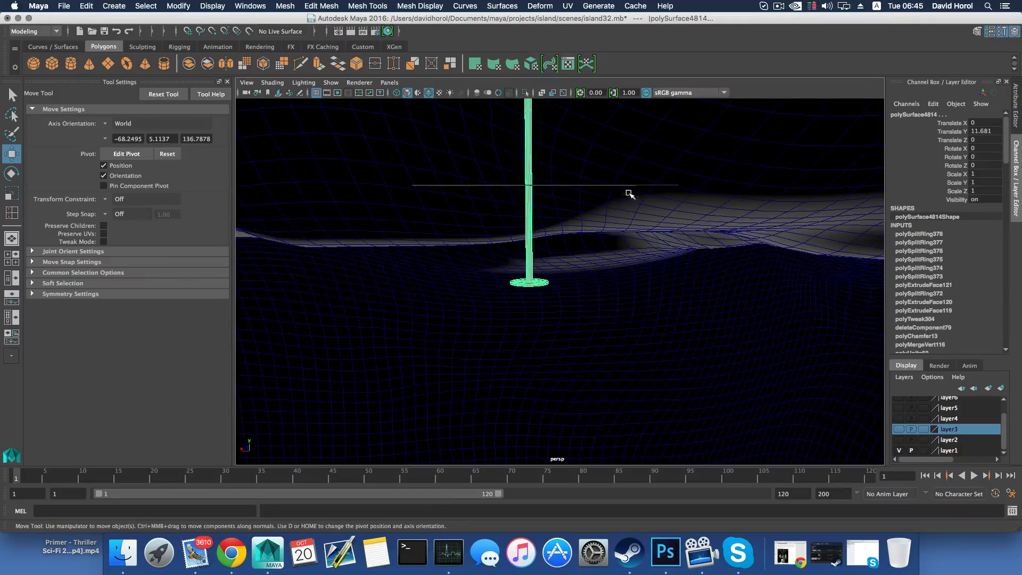
scroll(631, 212, "down", 10)
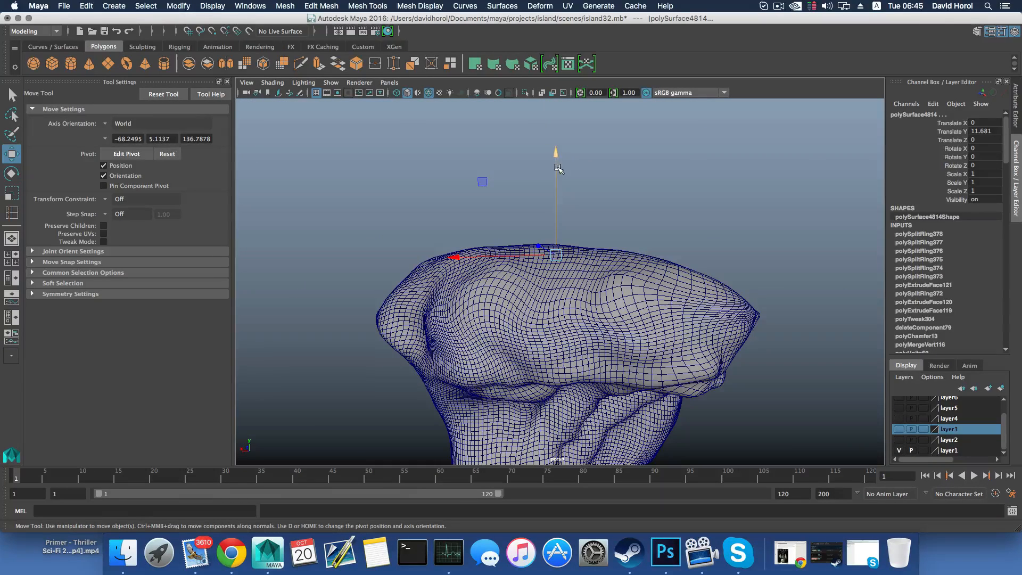
left_click_drag(557, 167, 558, 102)
left_click_drag(575, 205, 527, 243, "alt")
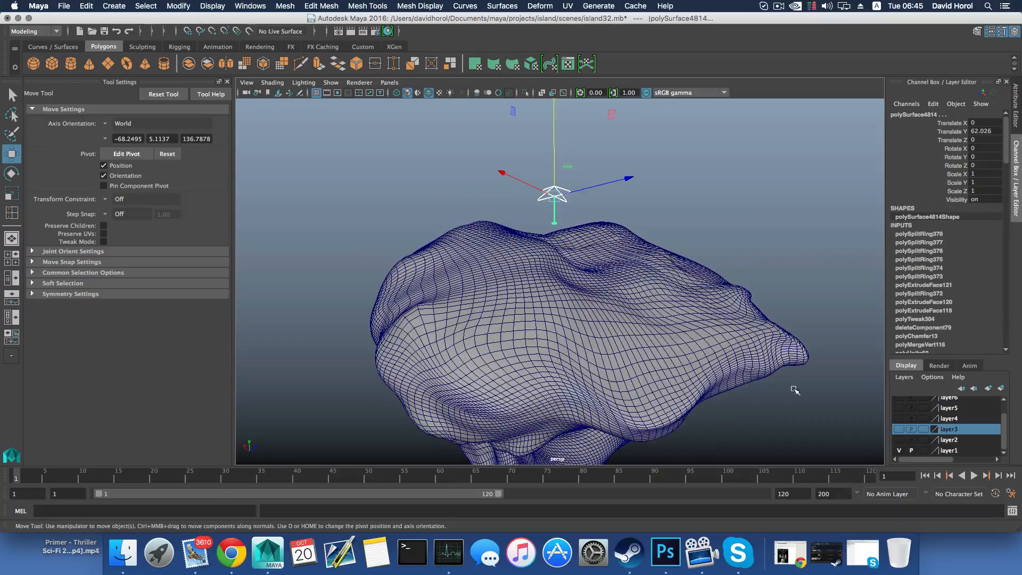
Show layer7 with the house and move the structure beside the stairs, to Translate X -144.301, Y 3.581 and Z 34.391
scroll(905, 430, "up", 1)
left_click(898, 401)
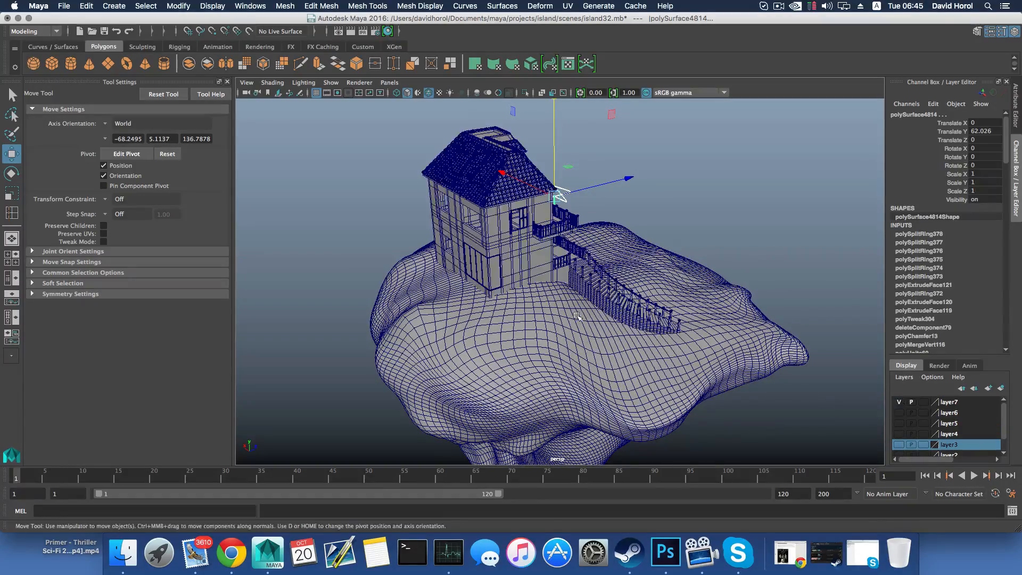
left_click_drag(580, 321, 695, 212, "alt")
left_click_drag(695, 212, 569, 205, "alt")
left_click_drag(655, 215, 485, 222)
left_click_drag(461, 229, 524, 201, "alt")
left_click_drag(528, 131, 529, 225)
left_click_drag(604, 253, 510, 236, "alt")
scroll(534, 274, "up", 10)
left_click_drag(497, 272, 638, 258, "alt")
scroll(701, 286, "down", 10)
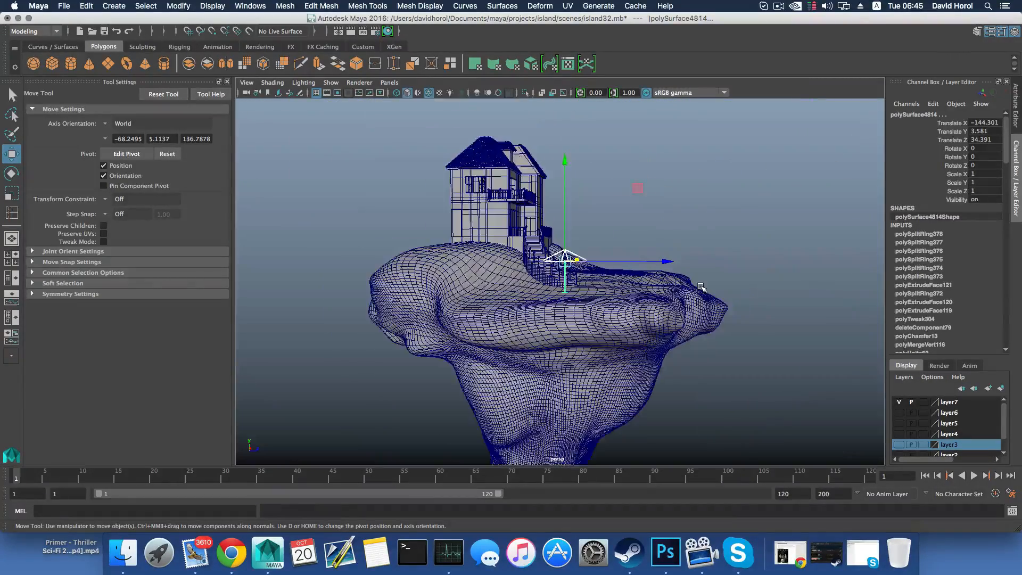
Undo the structure's placement moves and the layer7 visibility change, and hide layer1 again
key("super+z")
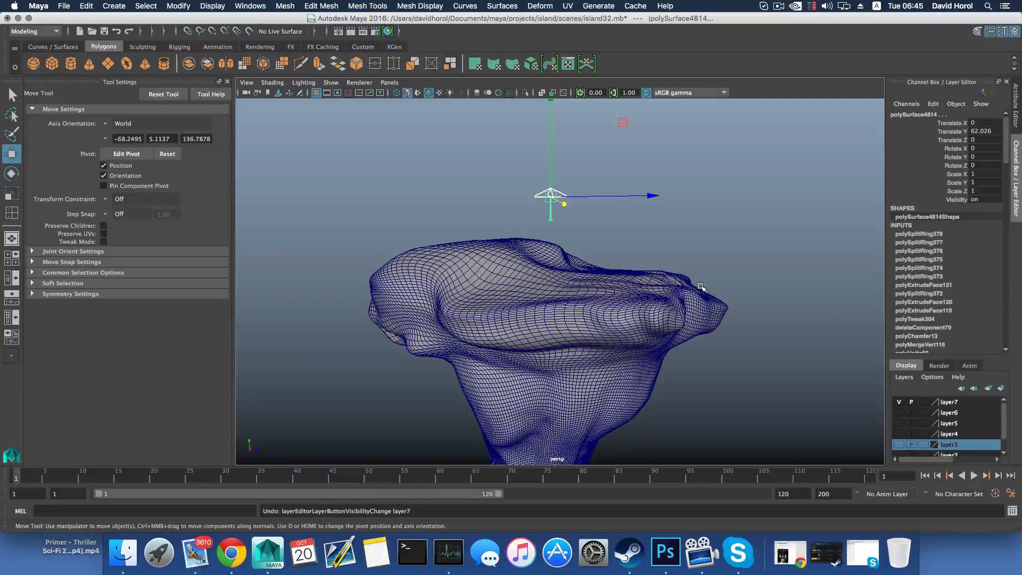
key("super+z")
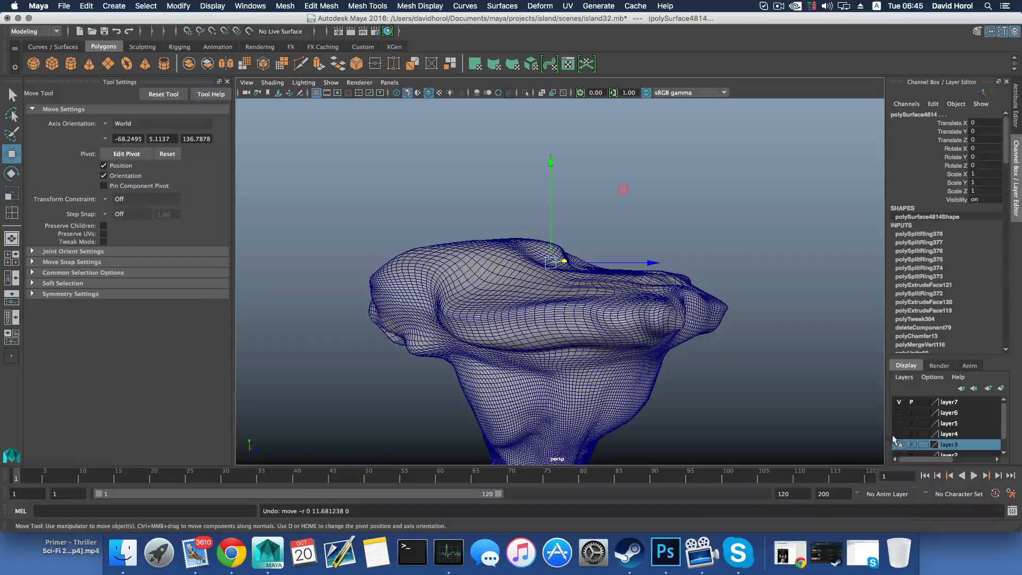
scroll(893, 439, "down", 1)
left_click(898, 450)
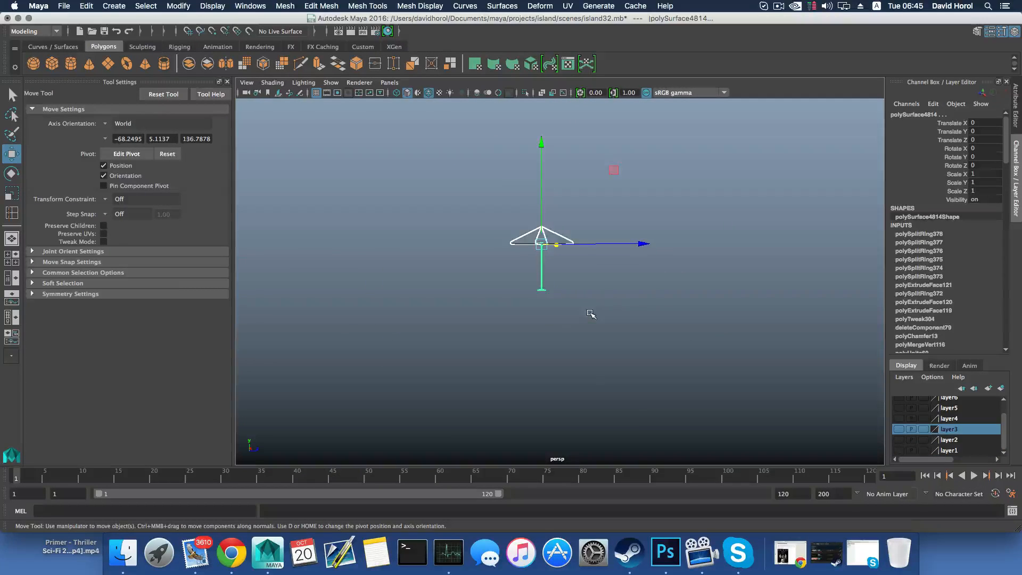
Select only the tubular frame and bring one of its lower outer corners into close view
left_click_drag(590, 314, 553, 329, "alt")
scroll(554, 329, "up", 5)
left_click(611, 288)
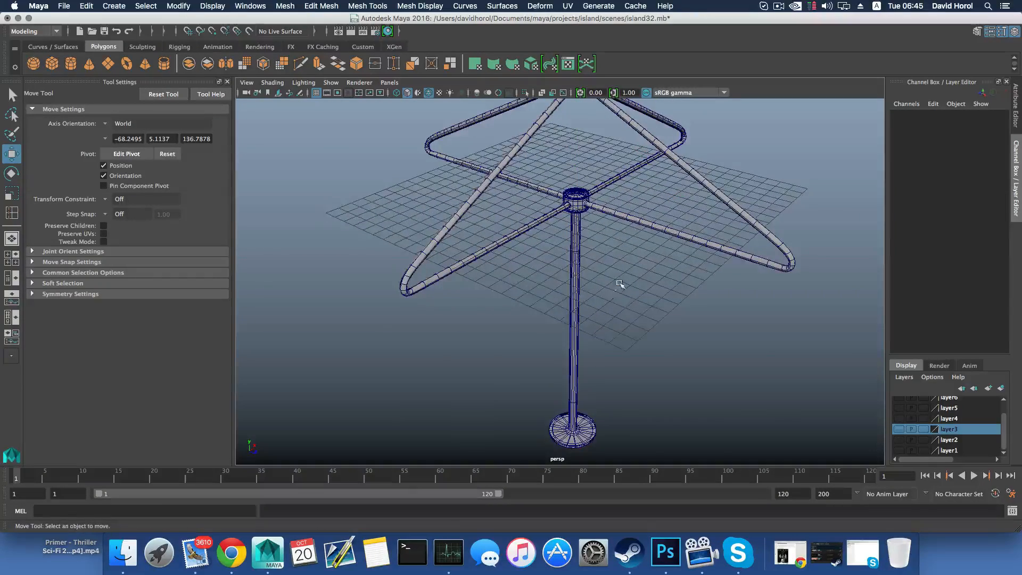
middle_click_drag(620, 282, 611, 291, "alt")
left_click_drag(568, 329, 582, 307, "alt")
scroll(541, 299, "down", 3)
scroll(541, 304, "up", 6)
left_click(554, 321)
scroll(589, 338, "up", 8)
scroll(594, 344, "down", 5)
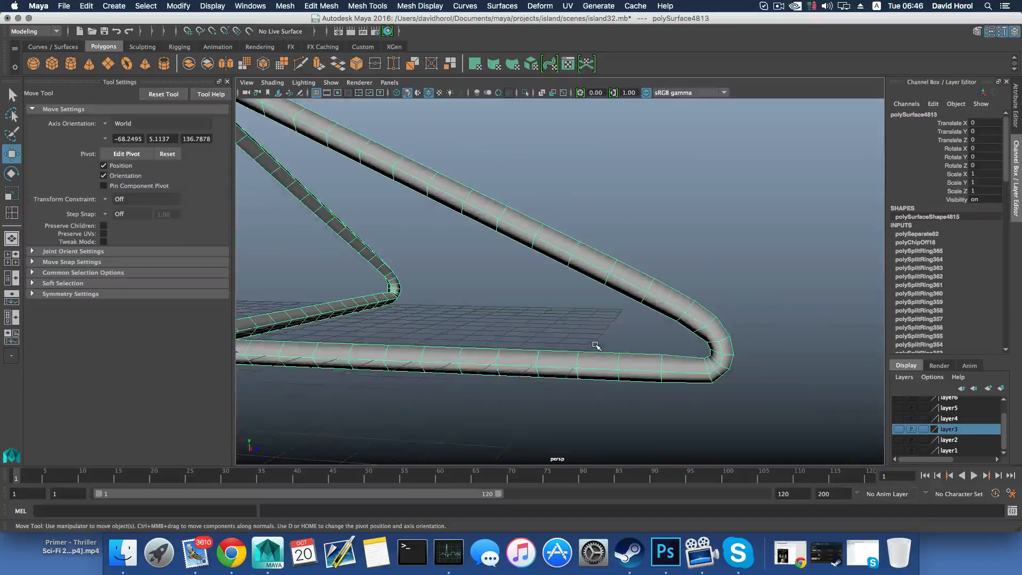
Switch the frame to vertex selection and chamfer a side vertex of the lower tube near the corner with a width of 0.25
middle_click_drag(650, 379, 630, 281, "alt")
right_click_drag(620, 305, 568, 282)
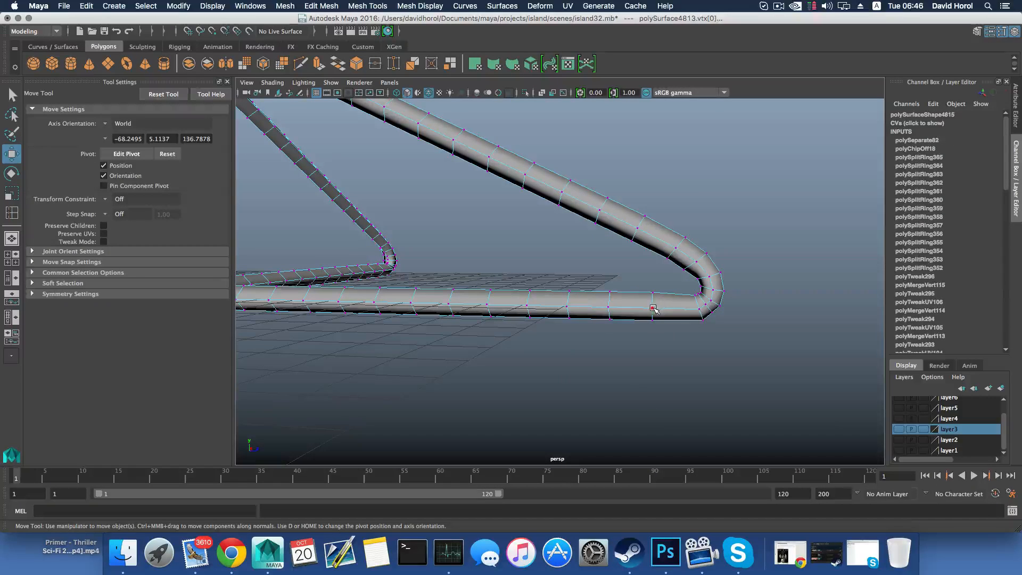
left_click(653, 309)
right_click_drag(653, 308, 689, 308, "shift")
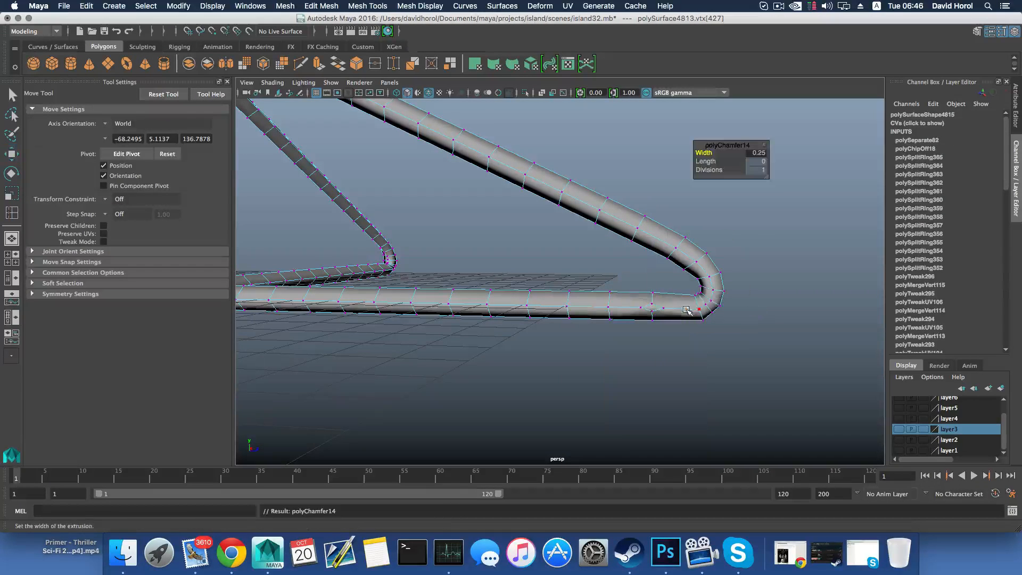
Remove the centre vertex of the chamfered diamond and scale its upper and lower vertices apart vertically by about 1.6
left_click(653, 311)
key("w")
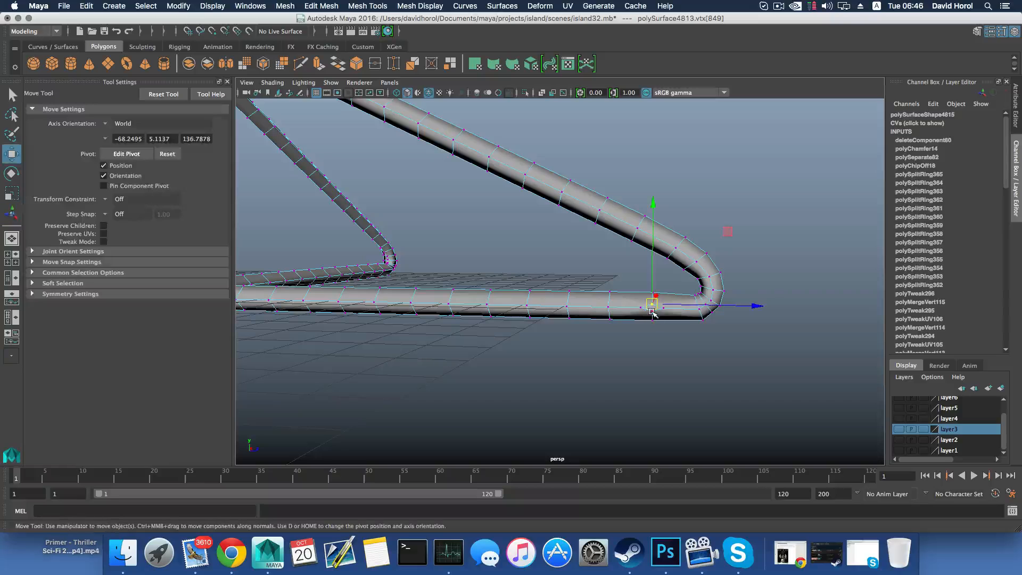
key("q")
key("w")
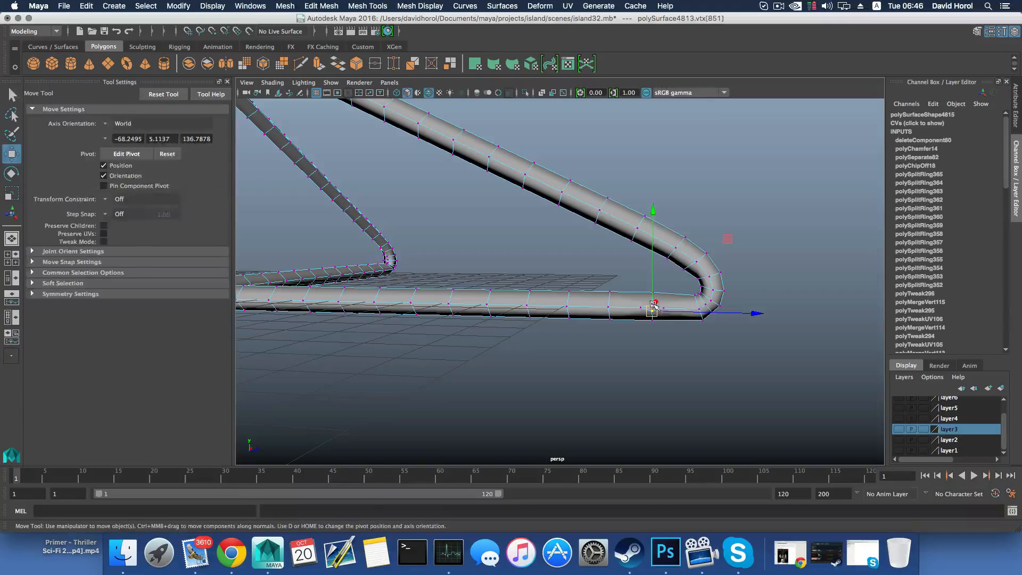
key("q")
left_click(652, 304, "shift")
scroll(659, 319, "up", 2)
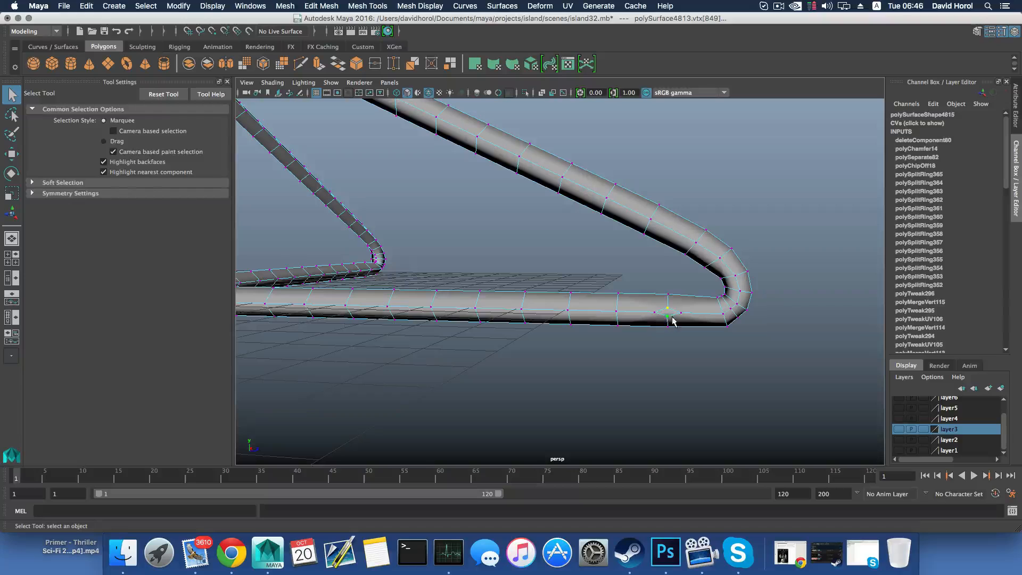
key("r")
left_click_drag(669, 218, 668, 179)
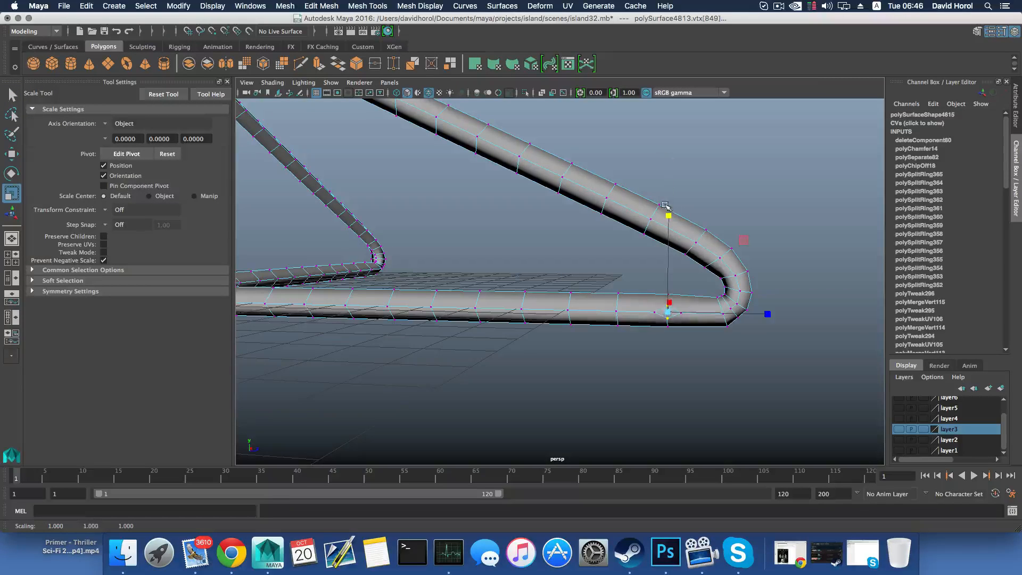
left_click_drag(668, 217, 660, 155)
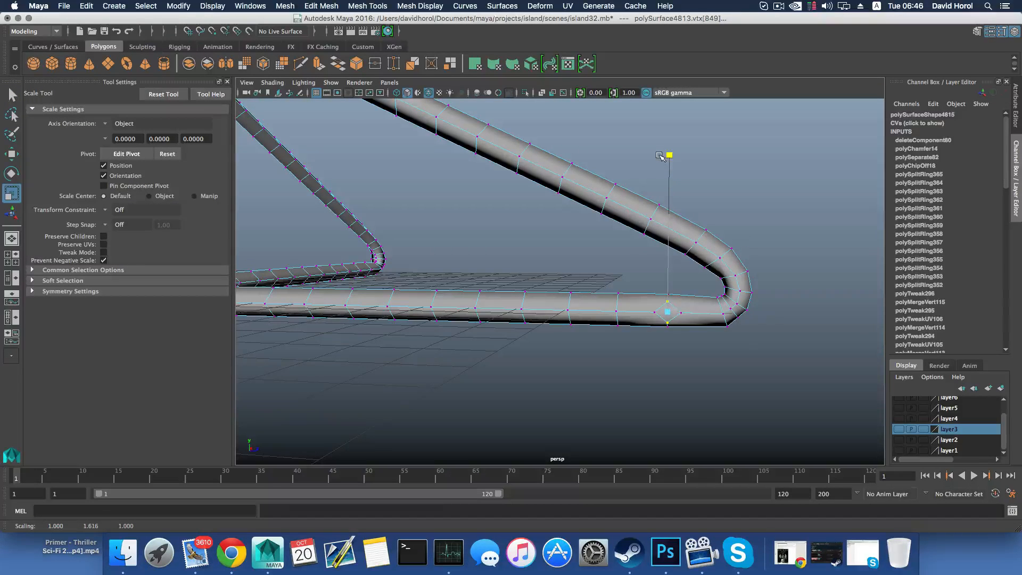
Chamfer the matching side vertex near the adjacent arm's lower corner, remove its centre vertex, and stretch the diamond vertically
left_click_drag(680, 293, 661, 296, "alt")
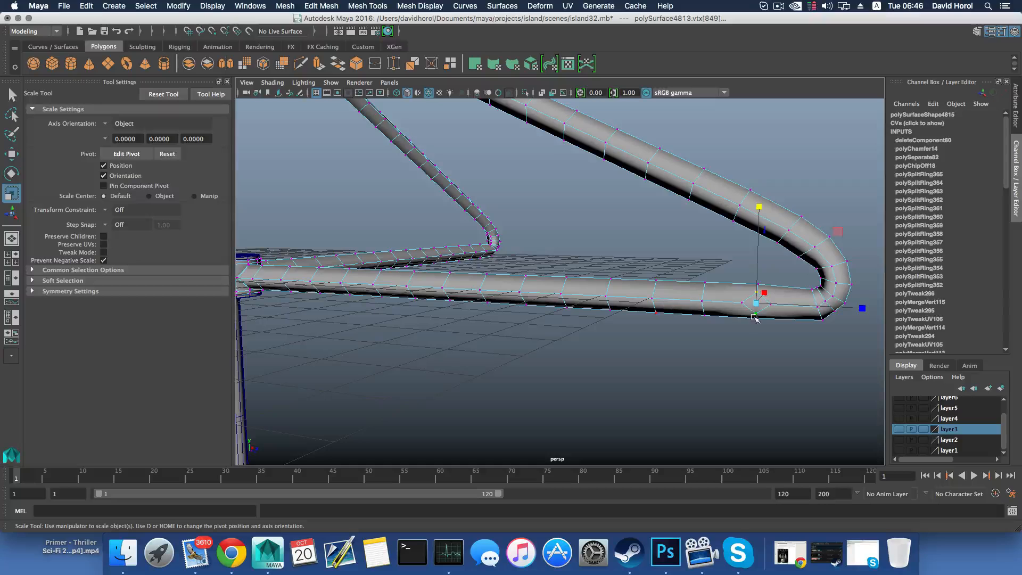
left_click_drag(754, 318, 468, 294, "alt")
scroll(469, 296, "up", 5)
left_click_drag(426, 257, 458, 282, "alt")
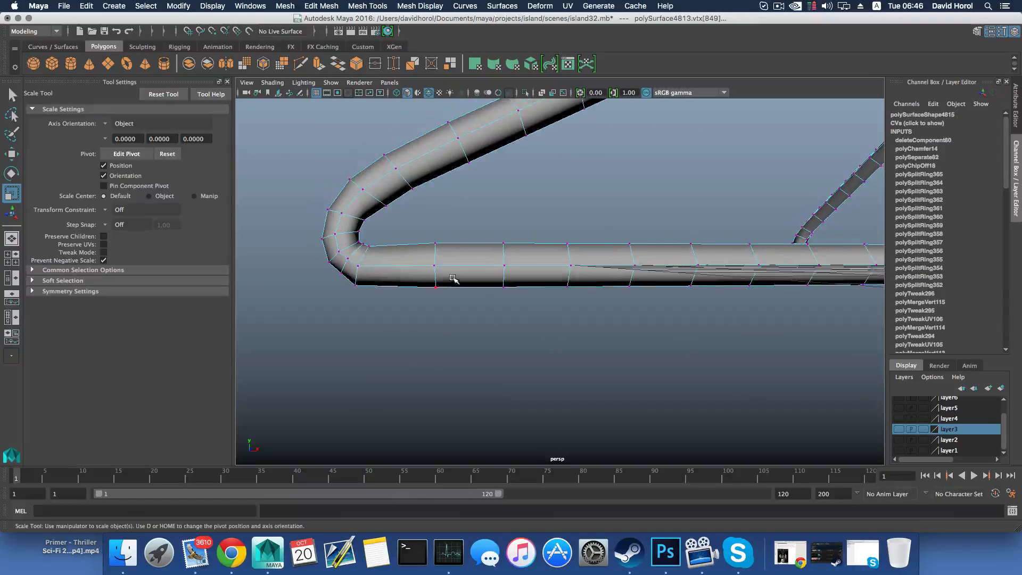
right_click_drag(453, 277, 490, 267)
left_click(435, 265)
left_click(435, 260)
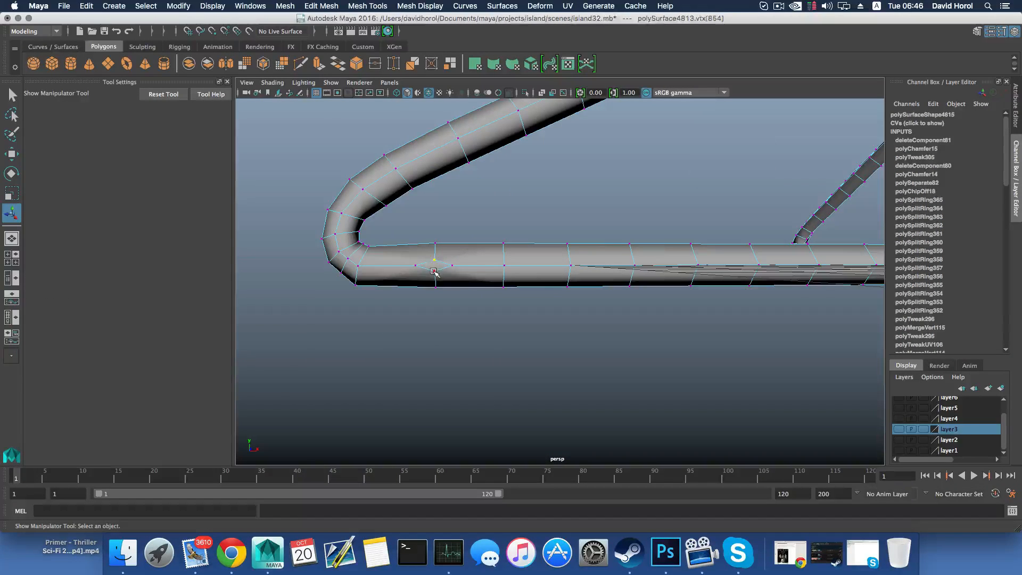
left_click(434, 270, "shift")
key("r")
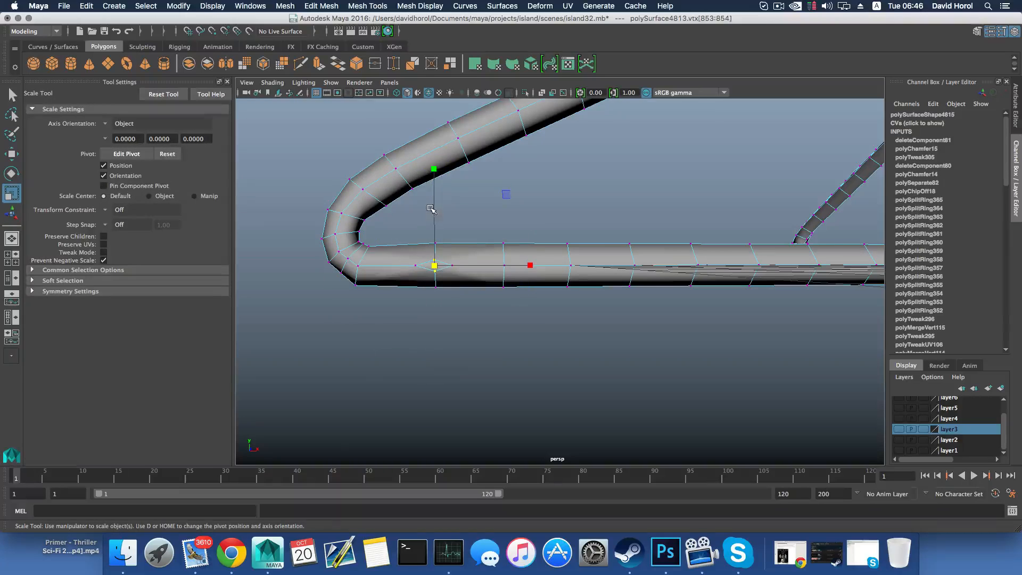
left_click_drag(433, 172, 430, 113)
left_click_drag(434, 164, 429, 118)
scroll(481, 265, "down", 3)
key("F8")
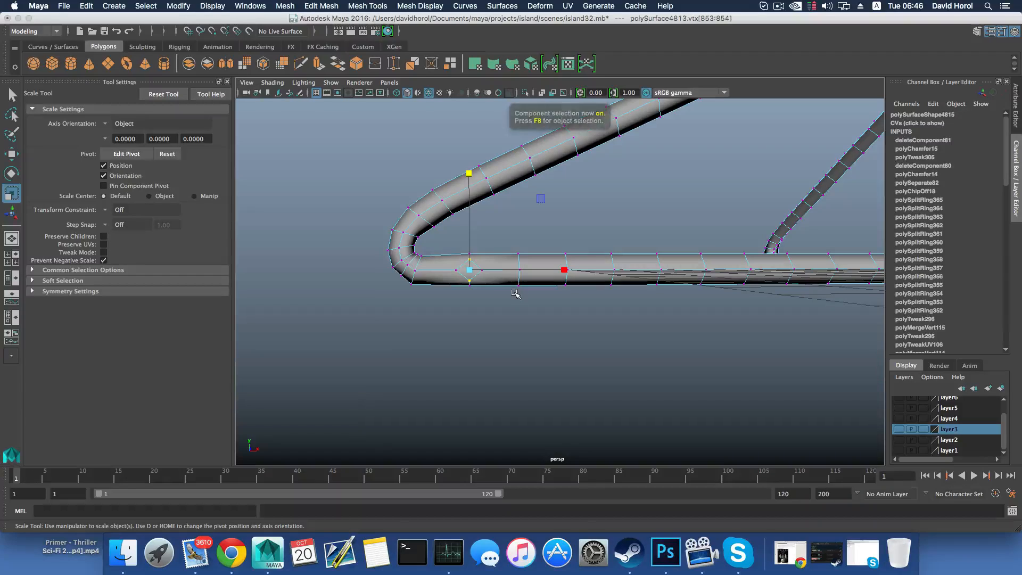
key("F8")
scroll(515, 290, "down", 10)
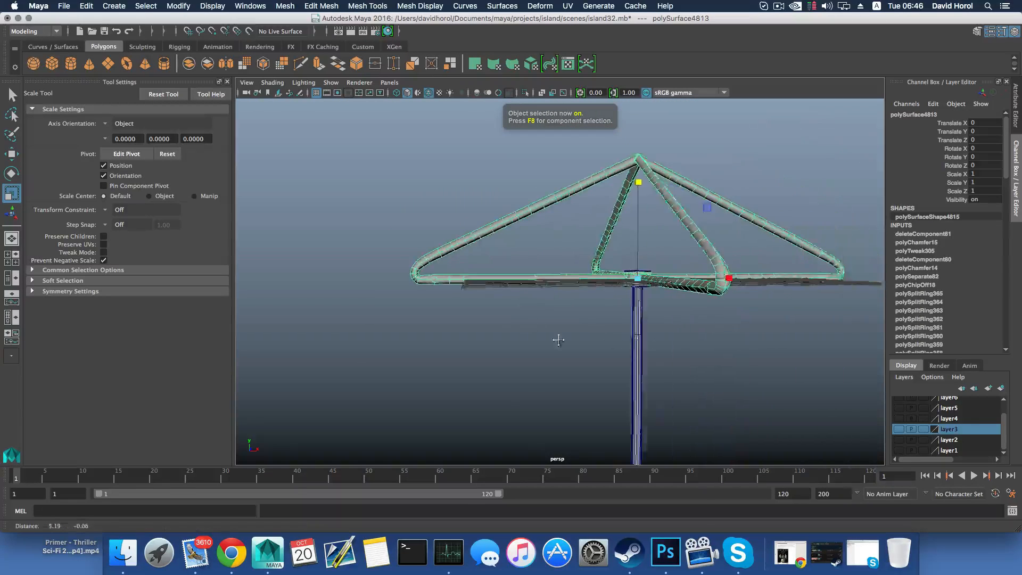
Select the two facing diamond faces near the lower corners of the adjacent arms
right_click_drag(679, 271, 681, 302)
scroll(690, 312, "up", 6)
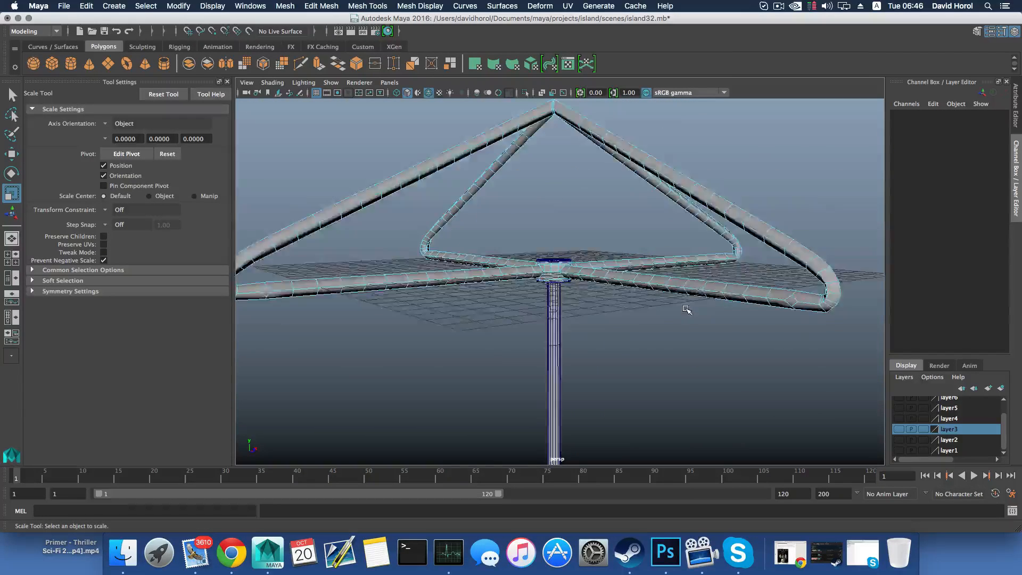
middle_click_drag(807, 325, 672, 330, "alt")
left_click_drag(673, 330, 738, 320, "alt")
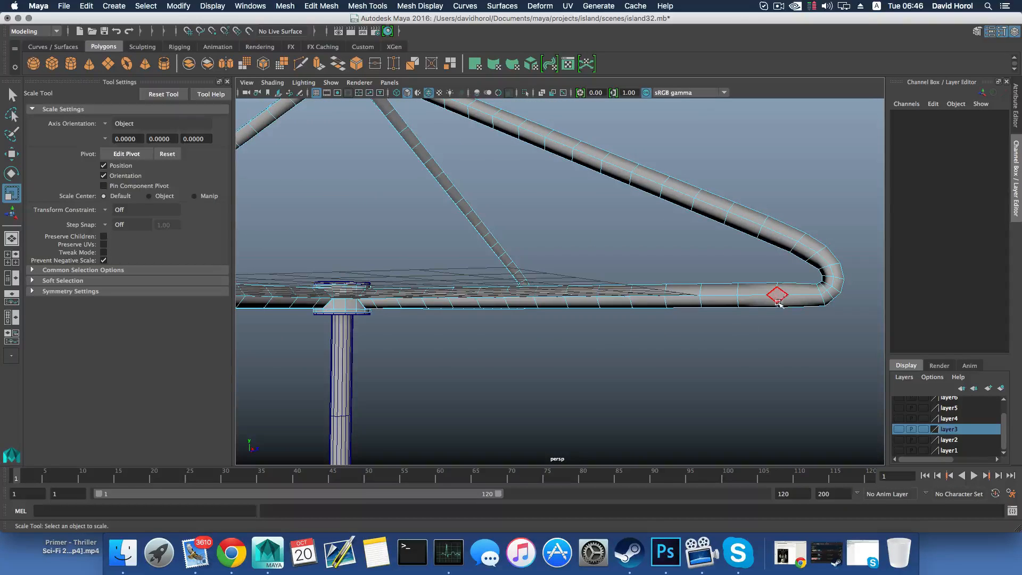
scroll(761, 309, "down", 5)
left_click_drag(459, 331, 593, 345, "alt")
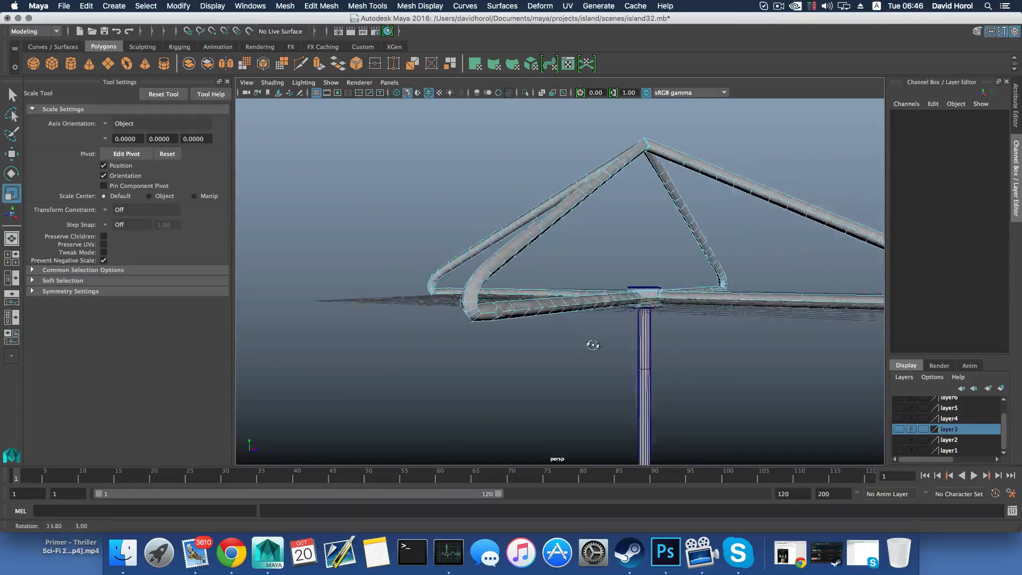
middle_click_drag(593, 345, 366, 347, "alt")
left_click(554, 325)
left_click_drag(554, 325, 627, 333, "alt")
left_click(301, 320, "shift")
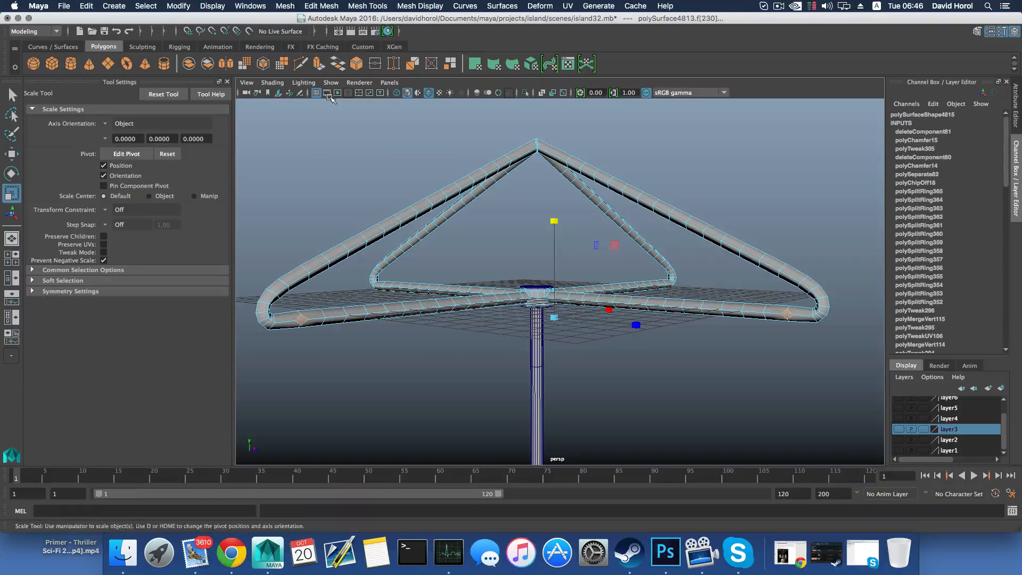
Try to bridge the two diamond faces straight across the gap between the adjacent arms
left_click(307, 5)
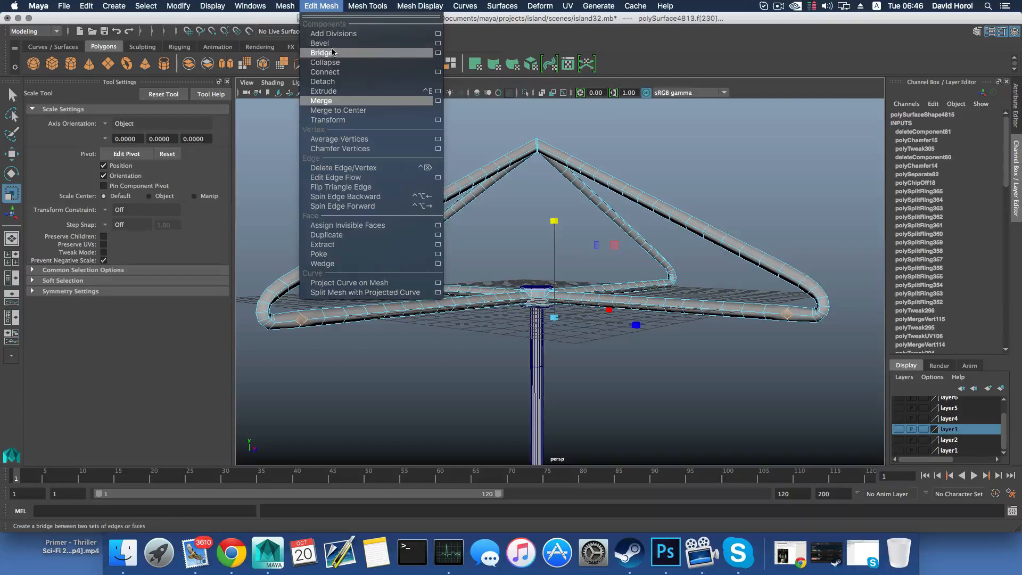
left_click(319, 52)
left_click_drag(595, 142, 538, 209, "alt")
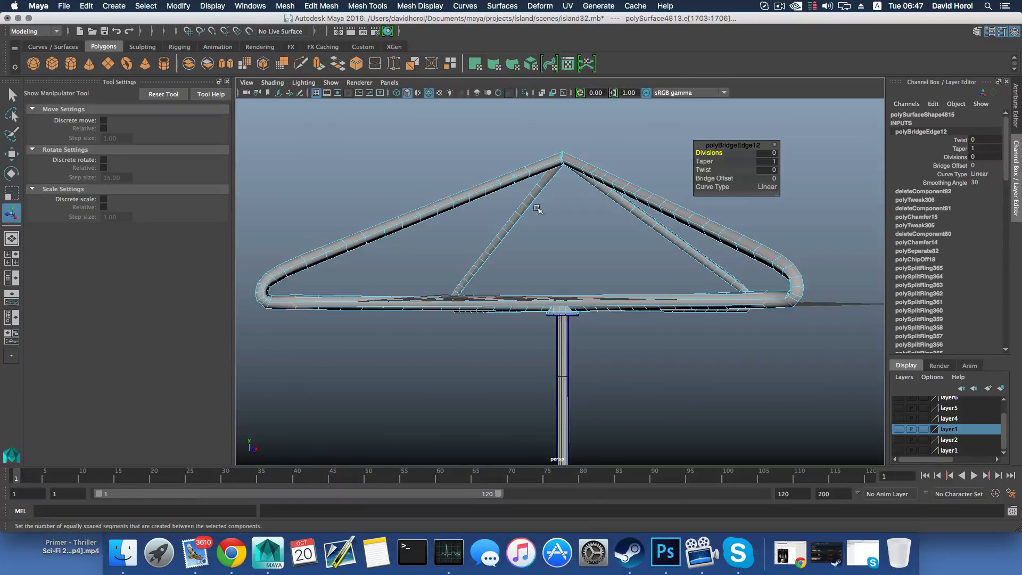
key("F8")
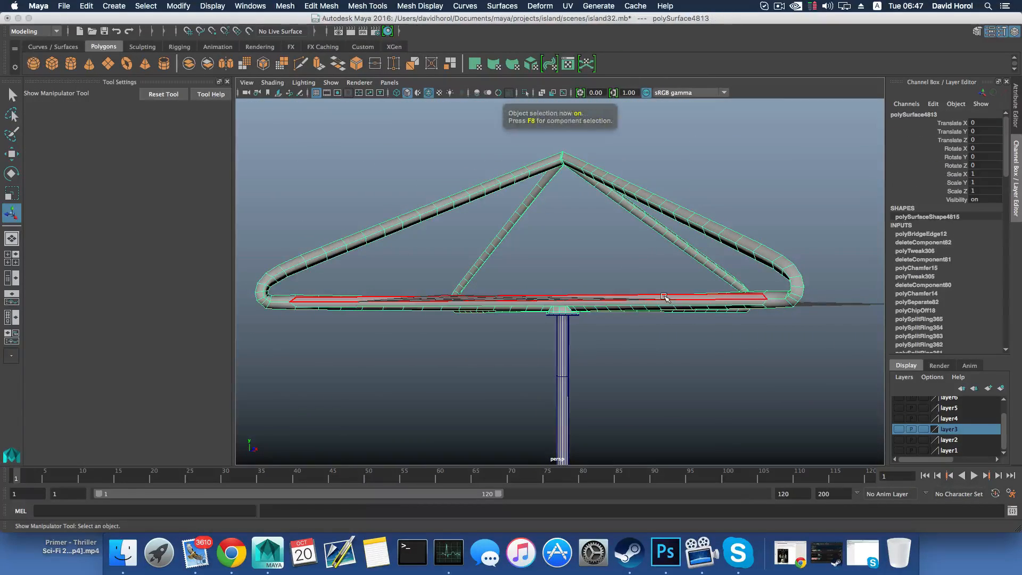
scroll(664, 297, "down", 2)
left_click_drag(664, 297, 660, 341, "alt")
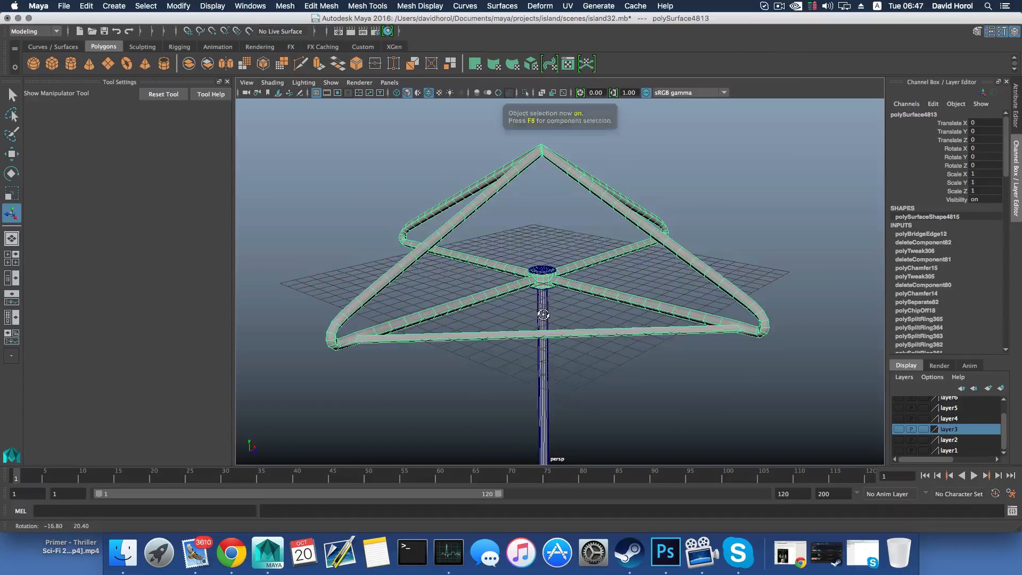
Undo the bridge between the two arms, back to the diamond face selection
key("z")
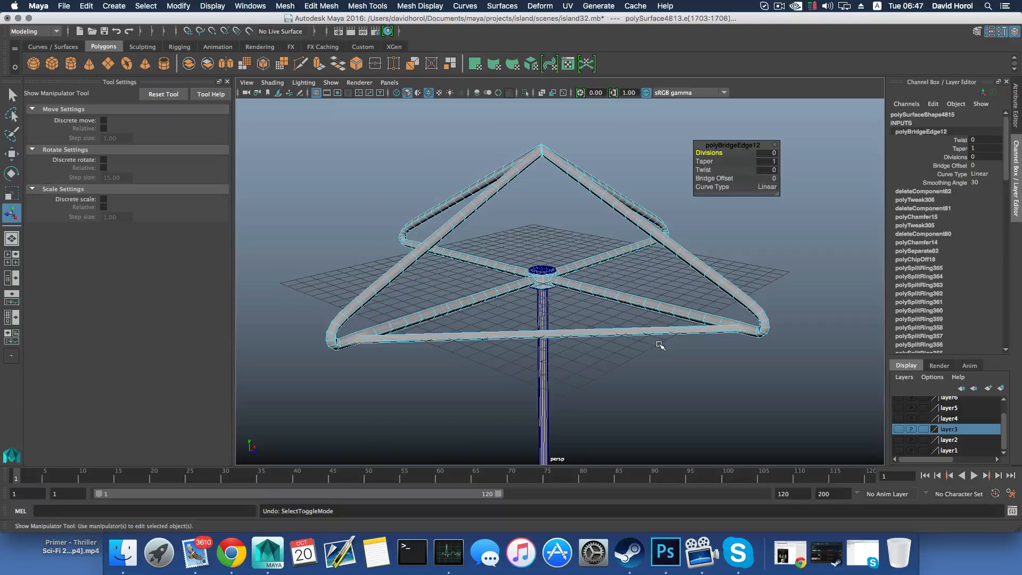
key("z")
key("z")
key("z")
Extrude both diamond faces outward by about 0.031, and extrude them again with the new faces scaled to 0.75
left_click_drag(659, 345, 656, 335, "alt")
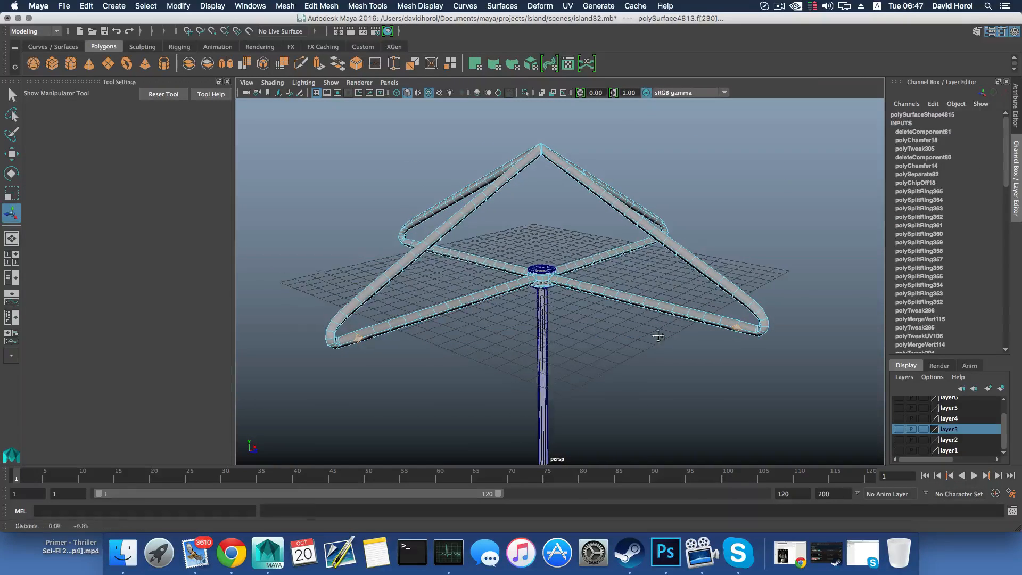
right_click_drag(657, 336, 687, 337, "alt")
middle_click_drag(687, 336, 653, 340, "alt")
key("a")
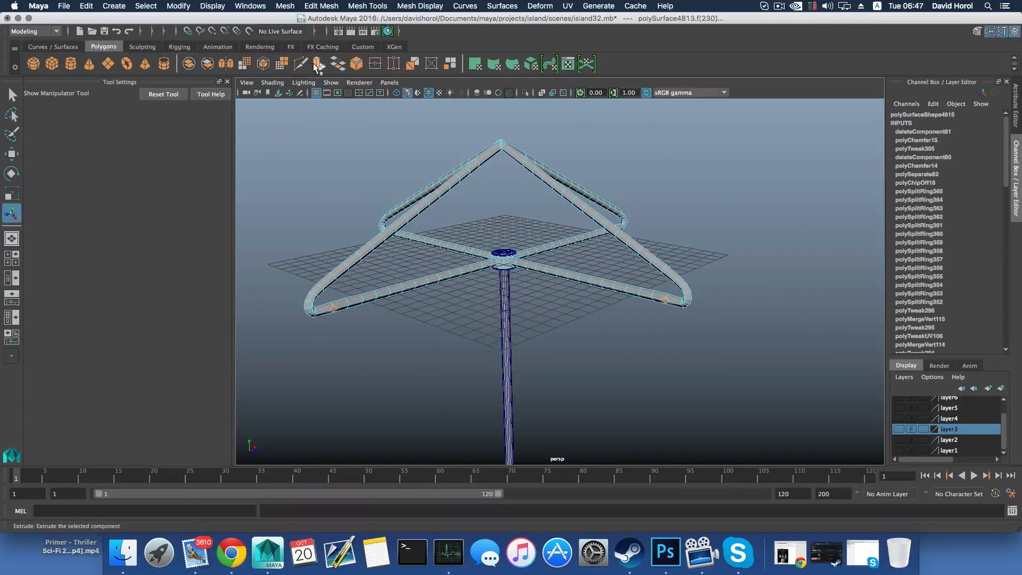
key("ctrl+e")
middle_click_drag(615, 302, 646, 278, "alt")
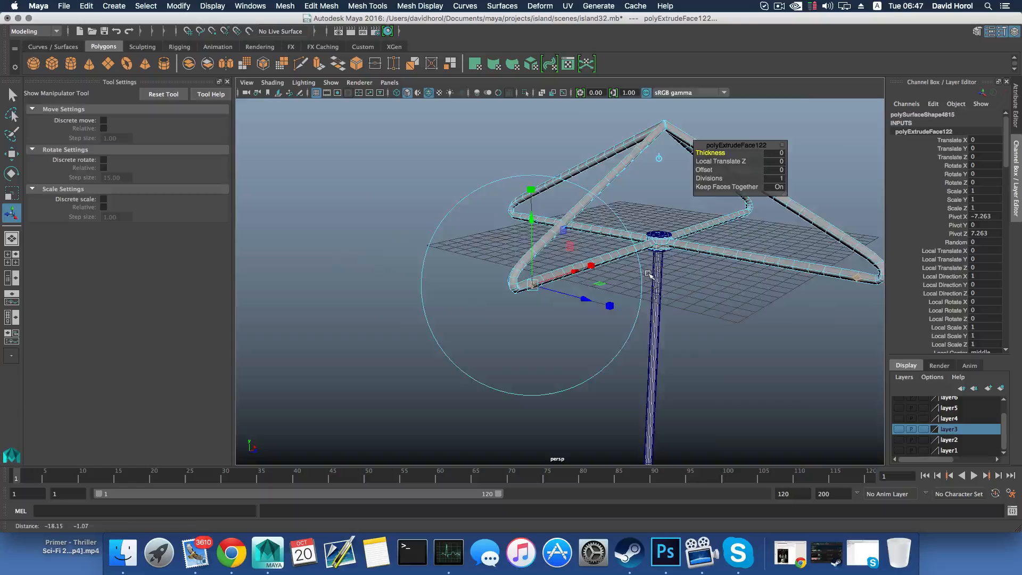
scroll(568, 289, "up", 5)
scroll(568, 289, "up", 8)
left_click_drag(556, 321, 562, 326)
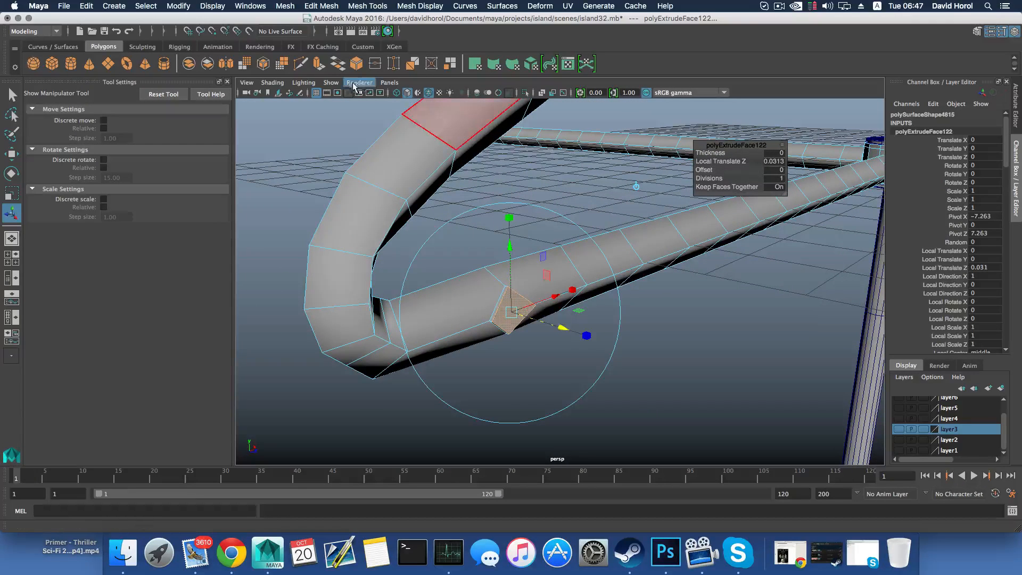
left_click(320, 64)
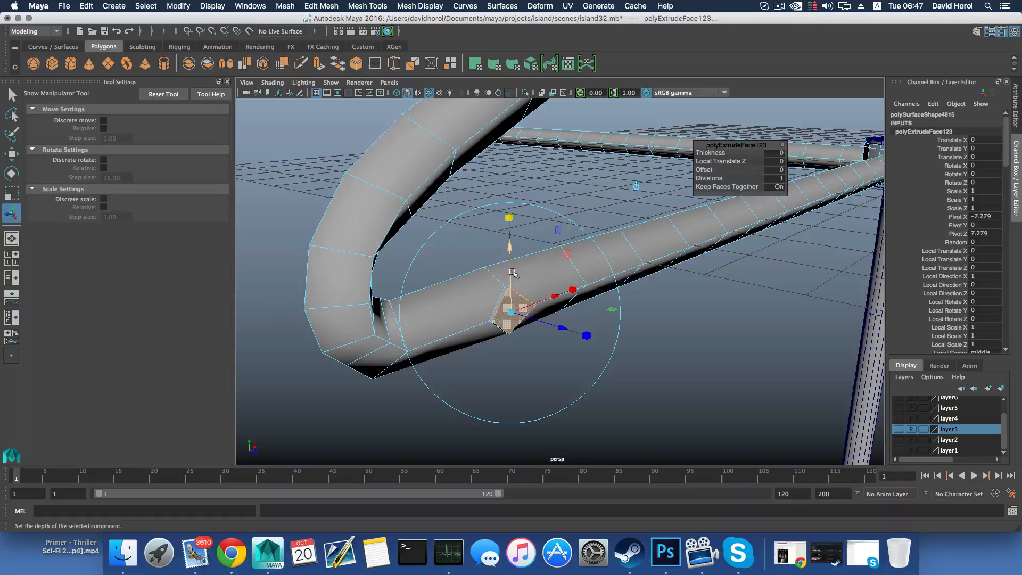
left_click_drag(512, 312, 504, 312)
Examine the extruded and inset diamond faces on both arms from close up and from several angles
scroll(628, 312, "down", 10)
middle_click_drag(682, 278, 409, 258, "alt")
middle_click_drag(590, 258, 757, 254, "alt")
scroll(586, 250, "up", 5)
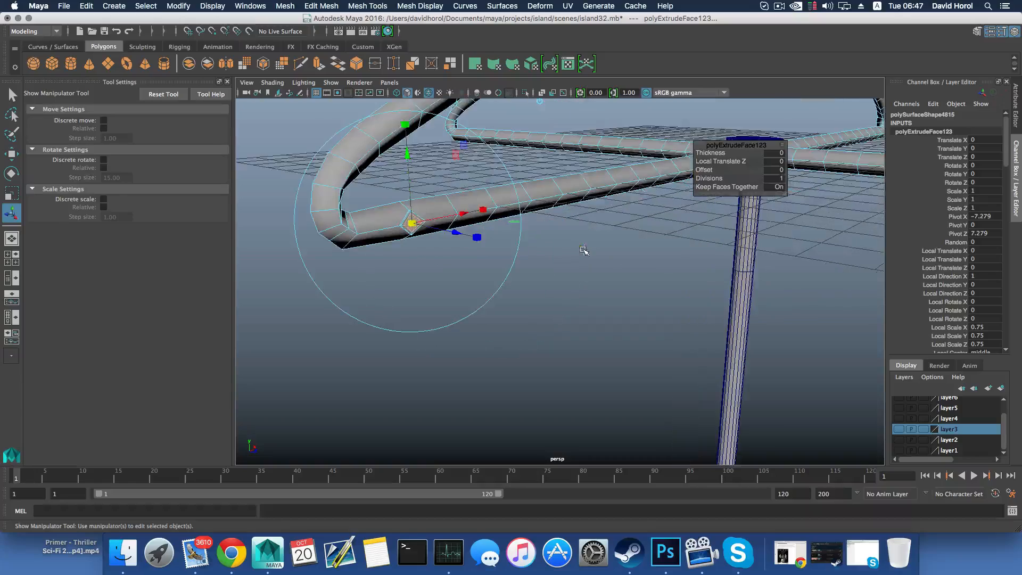
left_click_drag(581, 249, 607, 281, "alt")
scroll(606, 281, "up", 5)
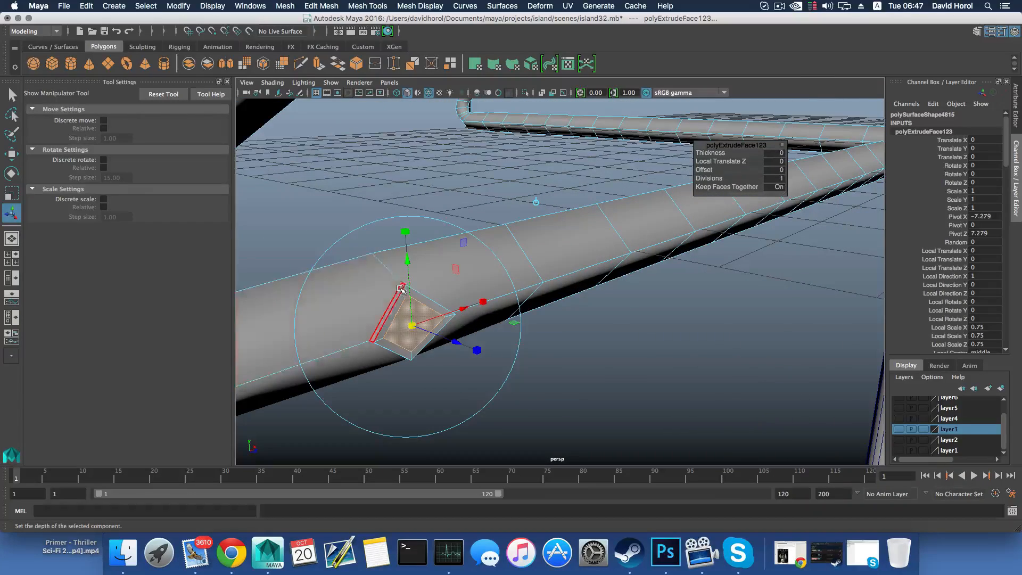
scroll(487, 294, "down", 10)
left_click_drag(500, 294, 526, 284, "alt")
scroll(526, 284, "up", 4)
middle_click_drag(672, 270, 490, 294, "alt")
scroll(578, 309, "up", 4)
scroll(438, 305, "up", 5)
scroll(444, 311, "down", 10)
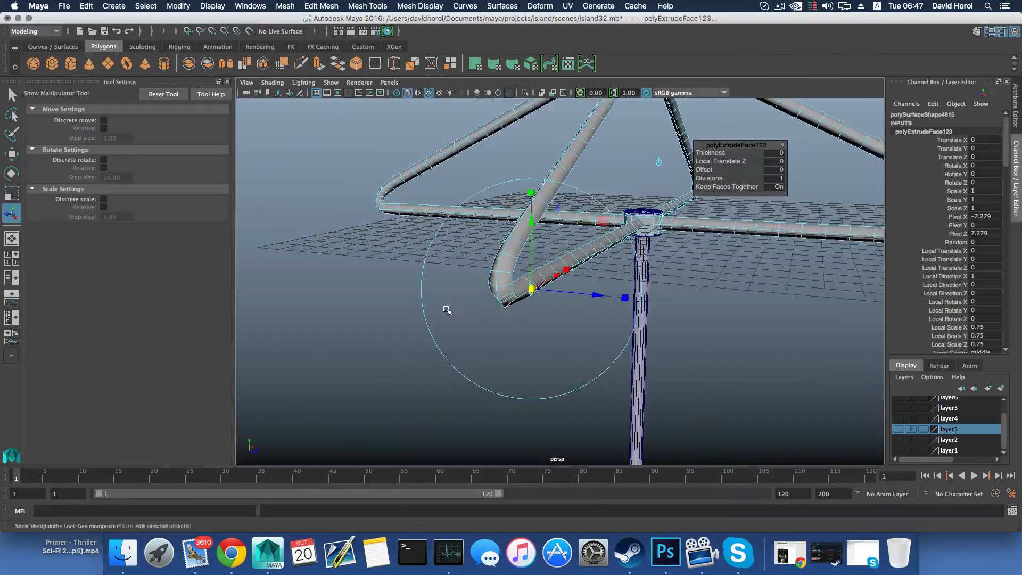
left_click_drag(682, 271, 645, 278, "alt")
middle_click_drag(645, 278, 442, 263, "alt")
right_click_drag(667, 291, 626, 289, "alt")
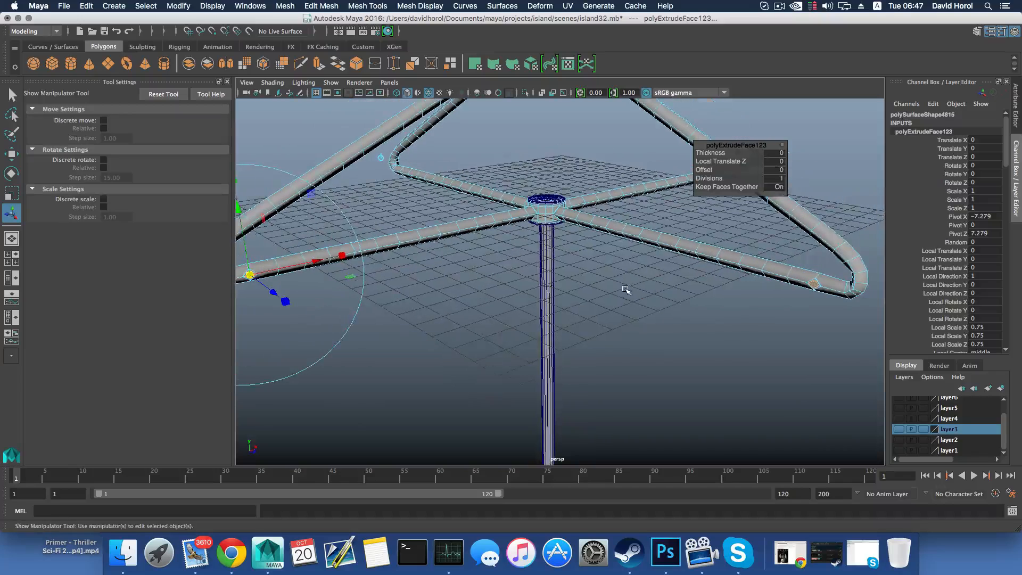
left_click_drag(617, 292, 641, 289, "alt")
right_click_drag(641, 289, 596, 287, "alt")
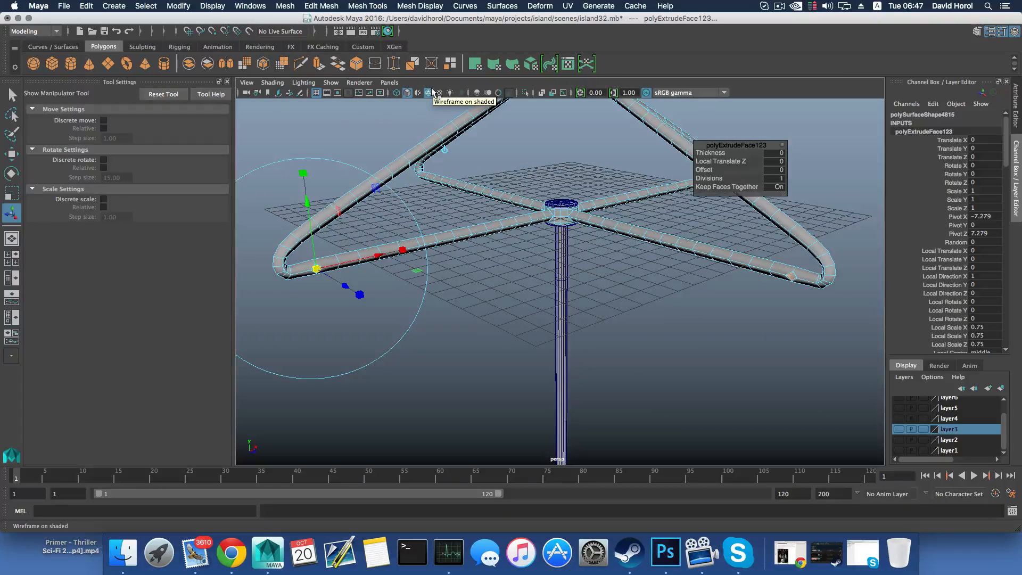
Reselect only the two inset diamond faces and bridge them into a straight bar between the adjacent arms
left_click(335, 5)
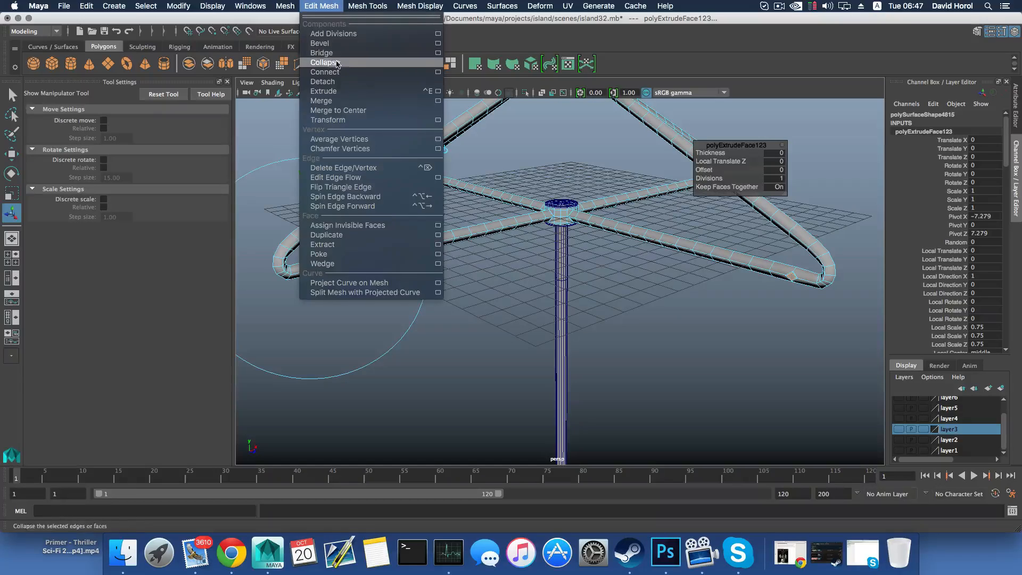
left_click(335, 55)
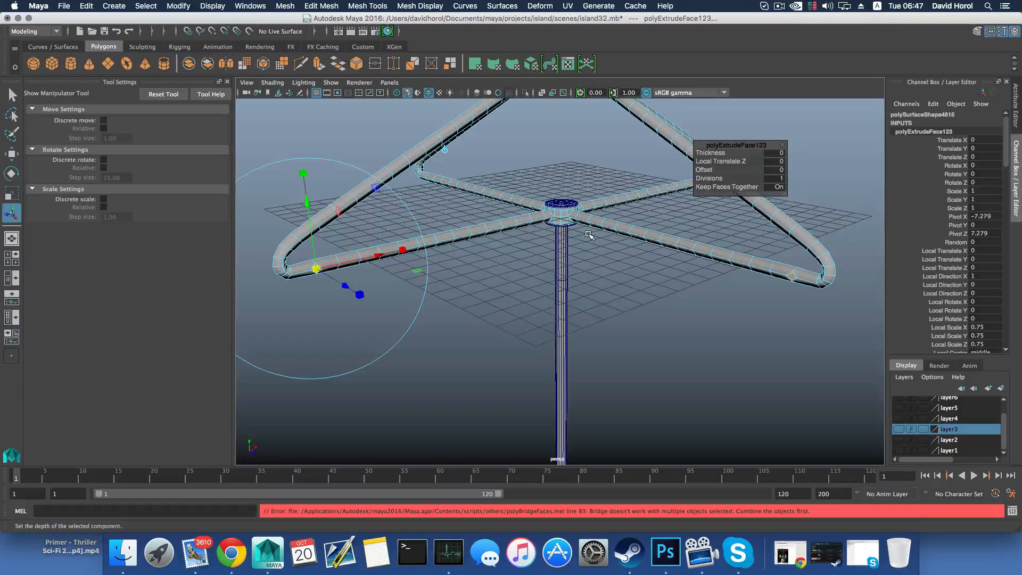
left_click(650, 257)
right_click_drag(750, 278, 792, 278)
left_click(791, 277)
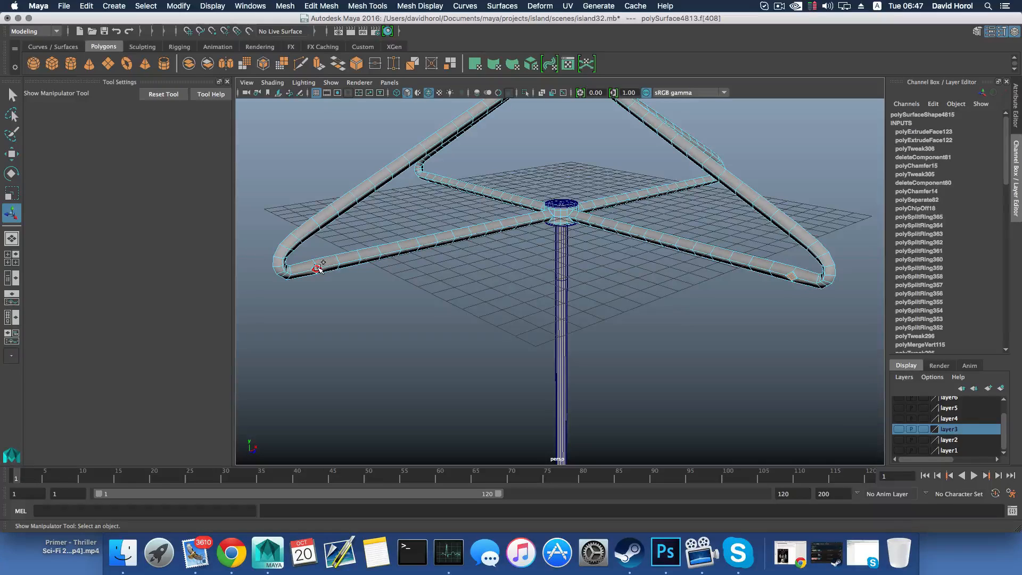
left_click(318, 268, "shift")
left_click(360, 5)
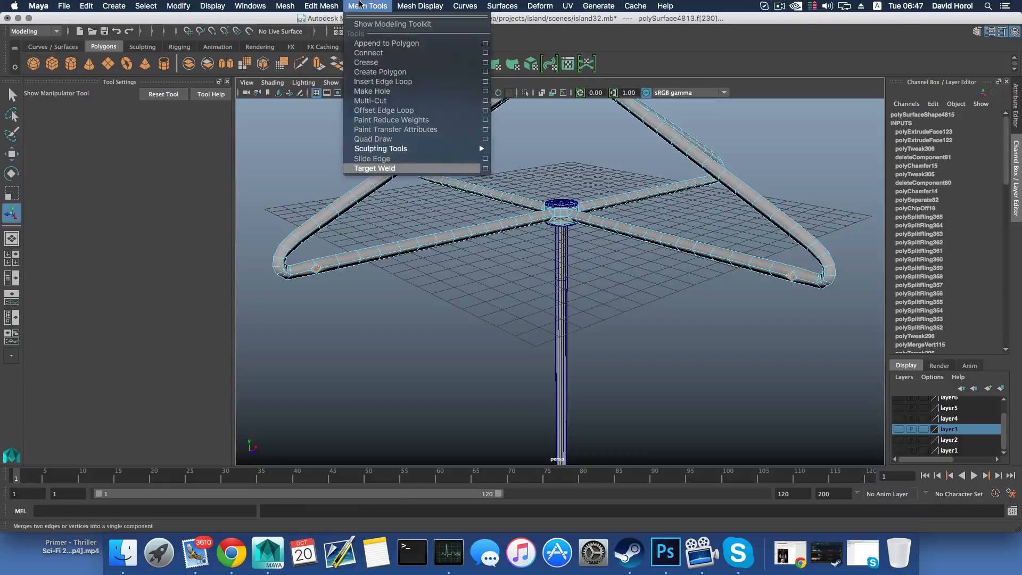
mouse_move(321, 5)
left_click(372, 53)
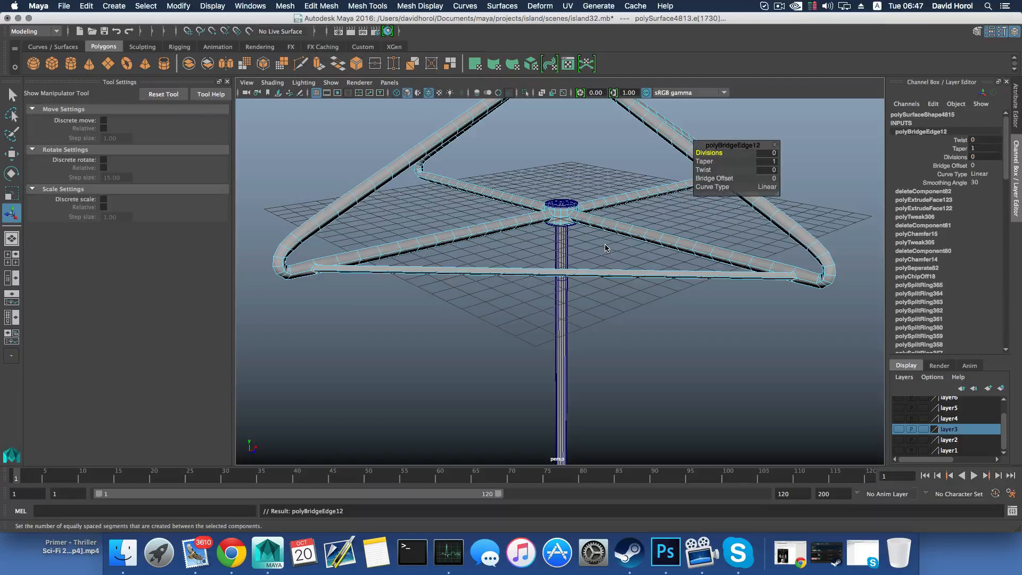
Insert edge loops around the new straight bar between the two adjacent arms
left_click_drag(481, 247, 545, 262, "alt")
right_click_drag(545, 262, 586, 294, "alt")
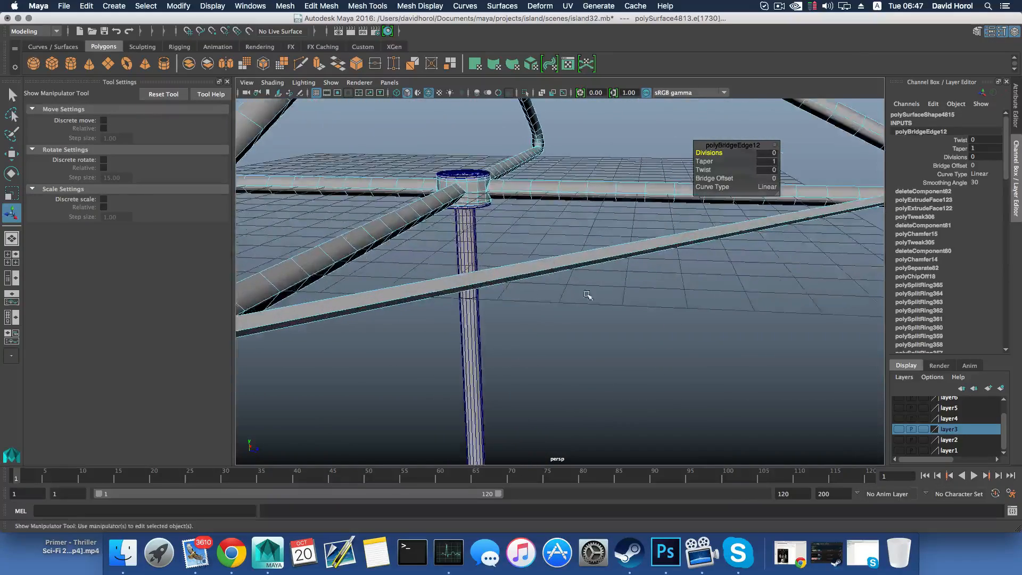
middle_click_drag(458, 266, 585, 254, "alt")
scroll(586, 254, "up", 5)
right_click(507, 256, "shift")
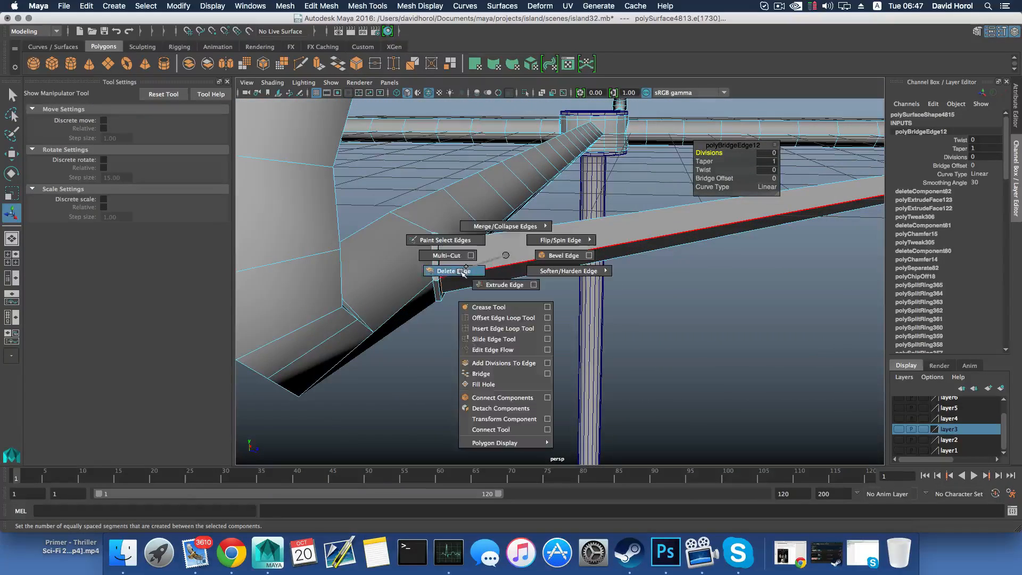
left_click(453, 271)
key("F8")
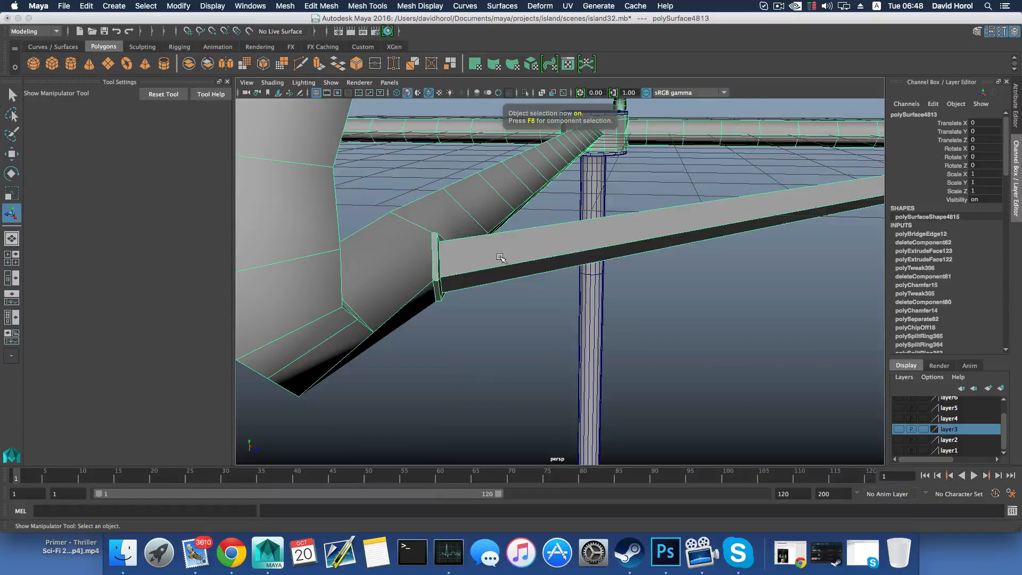
right_click_drag(500, 258, 453, 272, "shift")
scroll(461, 288, "up", 4)
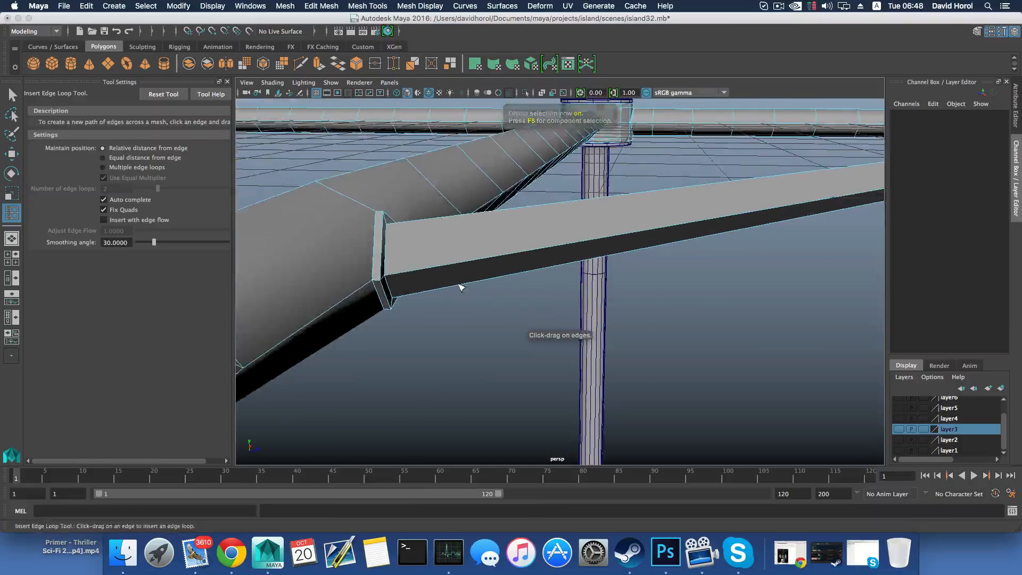
middle_click_drag(460, 288, 495, 305, "alt")
left_click_drag(401, 225, 406, 296)
key("super+z")
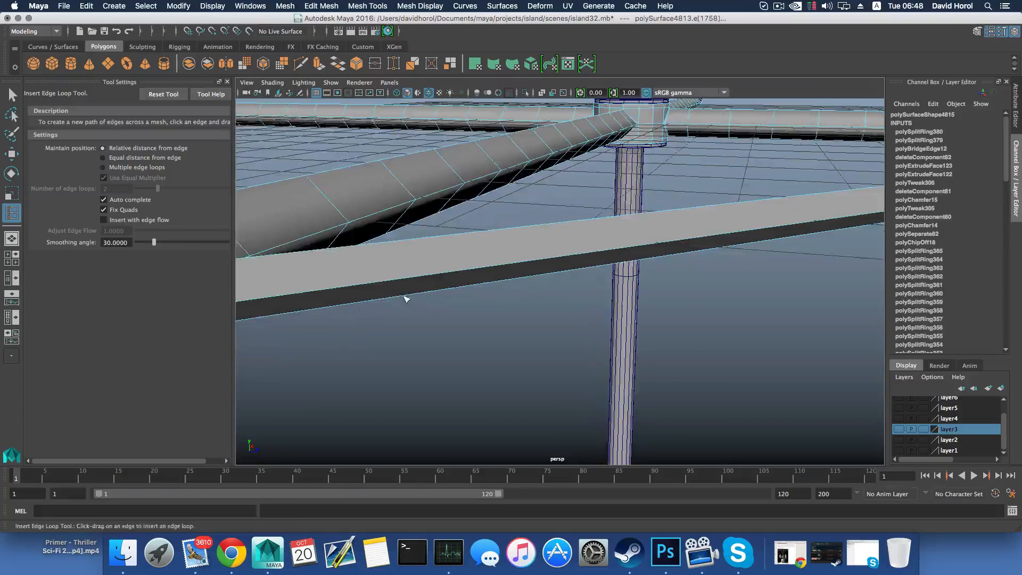
Insert three closely spaced edge loops around the diamond collar at the near end of the bar
middle_click_drag(406, 296, 474, 286, "alt")
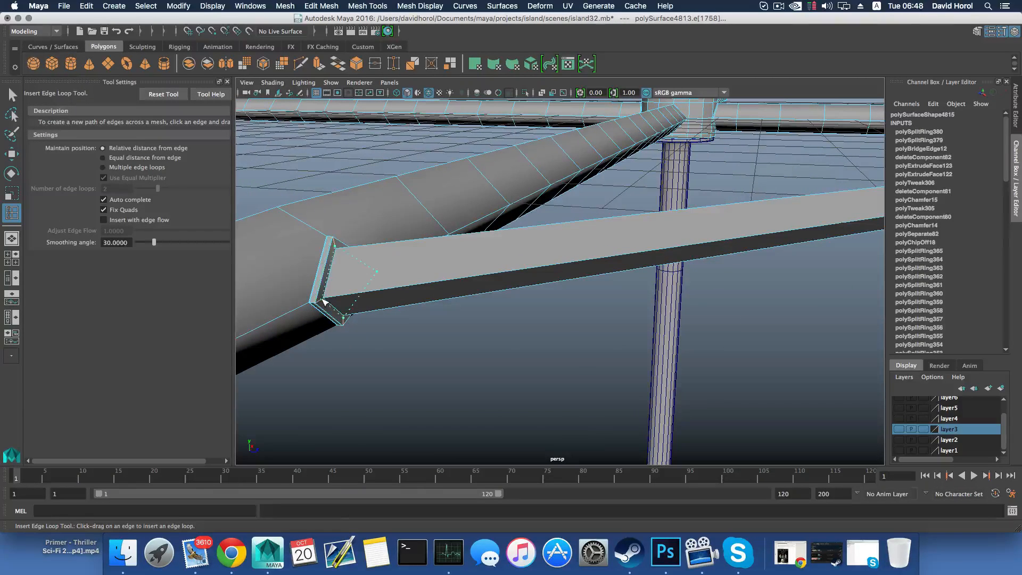
left_click(321, 302)
left_click(322, 303)
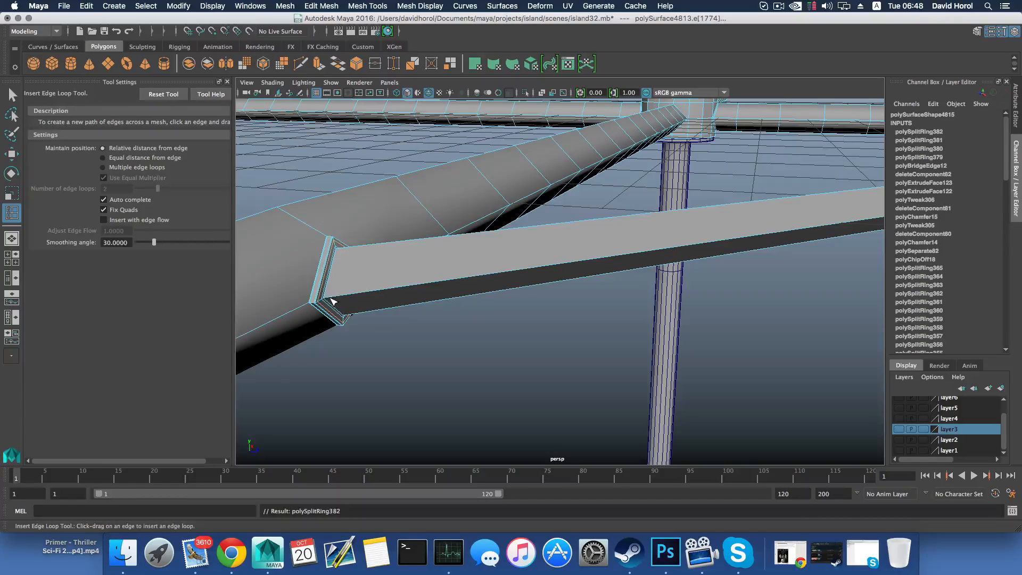
left_click(326, 298)
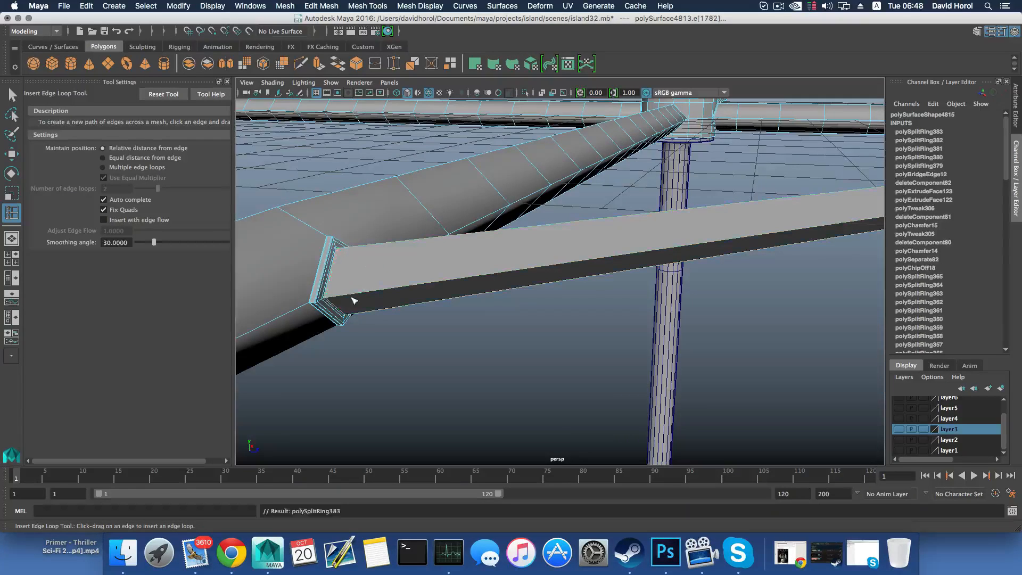
Insert two edge loops around the diamond collar where the bar's opposite end meets its arm
scroll(580, 270, "down", 6)
middle_click_drag(583, 268, 321, 269, "alt")
left_click_drag(627, 258, 488, 250, "alt")
middle_click_drag(558, 253, 456, 262, "alt")
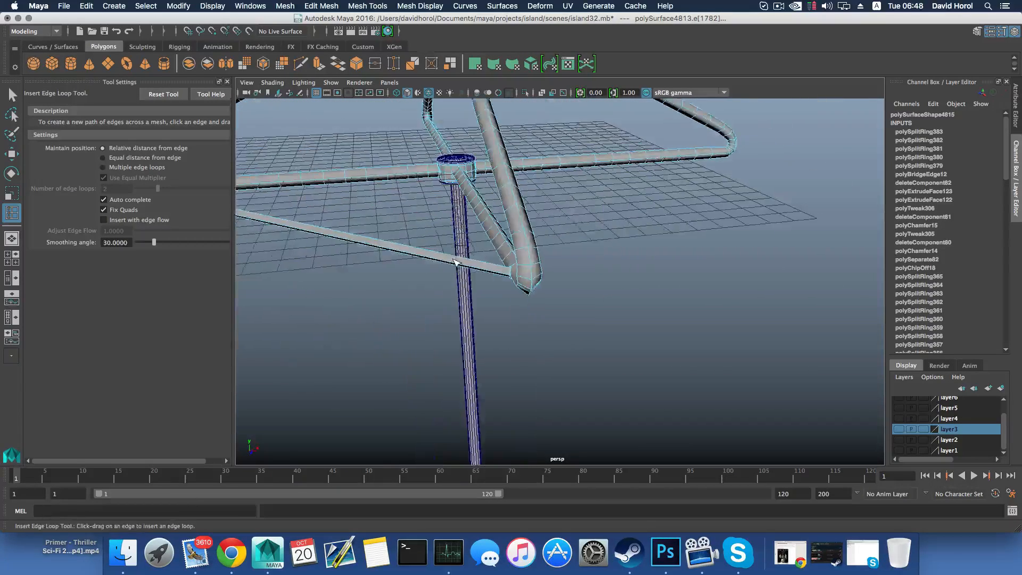
scroll(463, 261, "up", 5)
left_click_drag(456, 263, 472, 255, "alt")
scroll(569, 296, "up", 5)
middle_click_drag(508, 219, 518, 260, "alt")
scroll(510, 271, "up", 3)
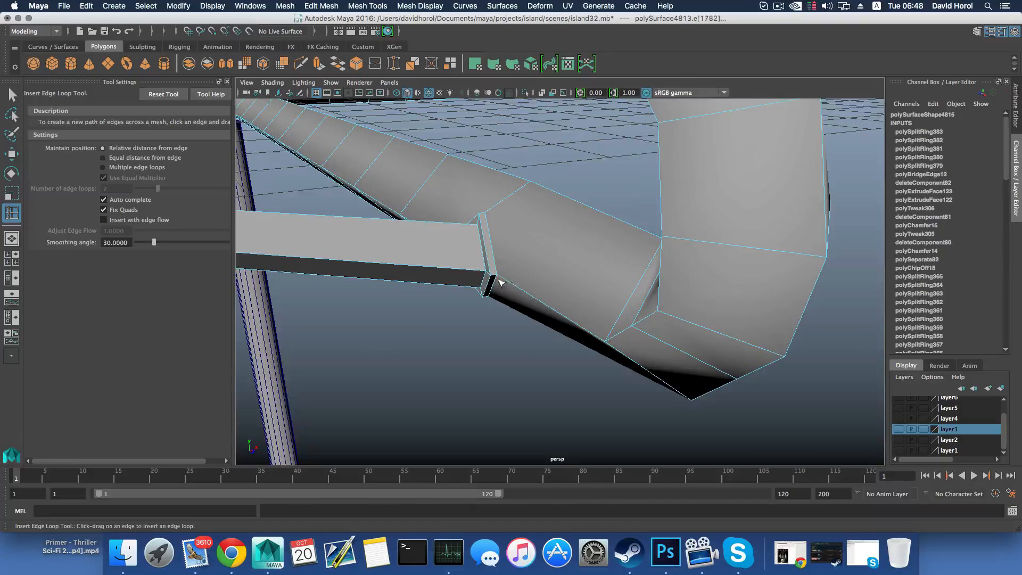
scroll(475, 276, "up", 2)
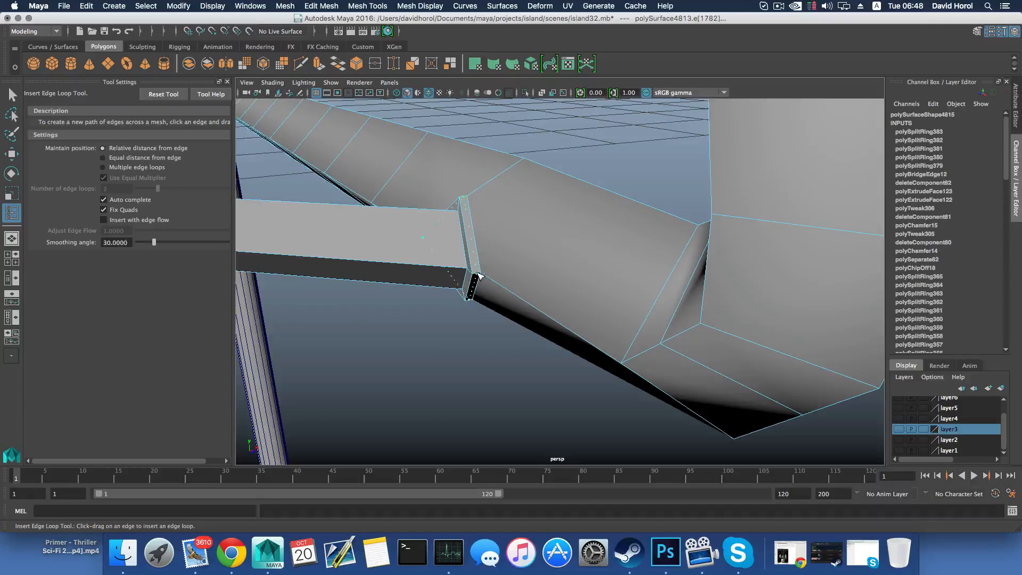
left_click(481, 276)
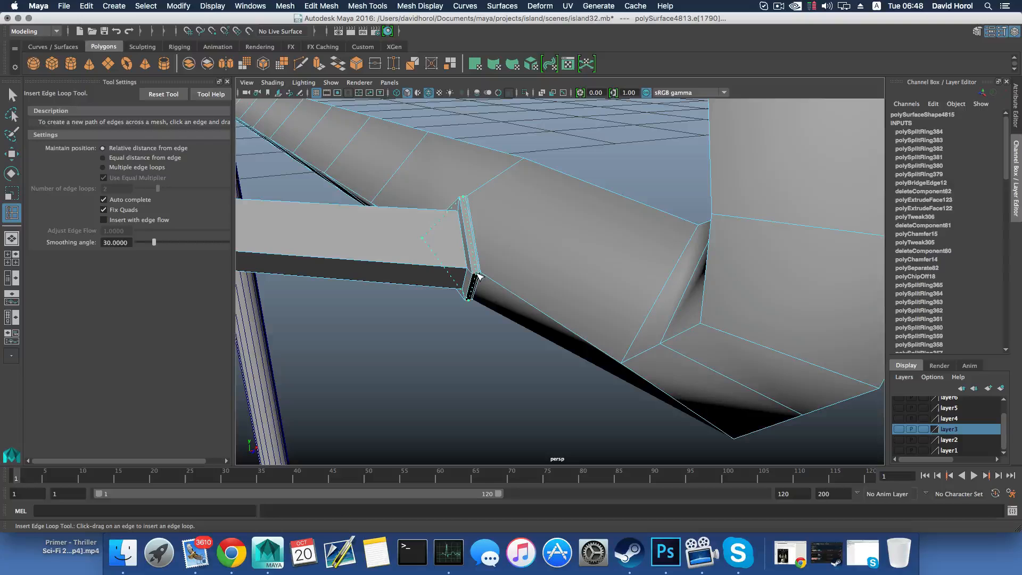
left_click(475, 275)
Add three more edge loops to that collar, beside its outer rim and around the bar's end
left_click_drag(475, 276, 669, 217, "alt")
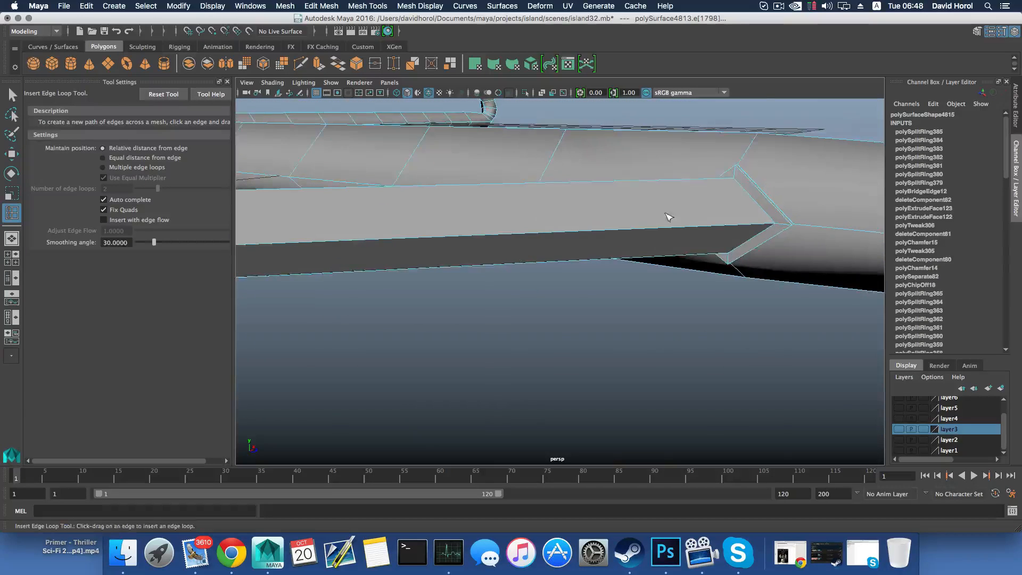
middle_click_drag(668, 217, 625, 230, "alt")
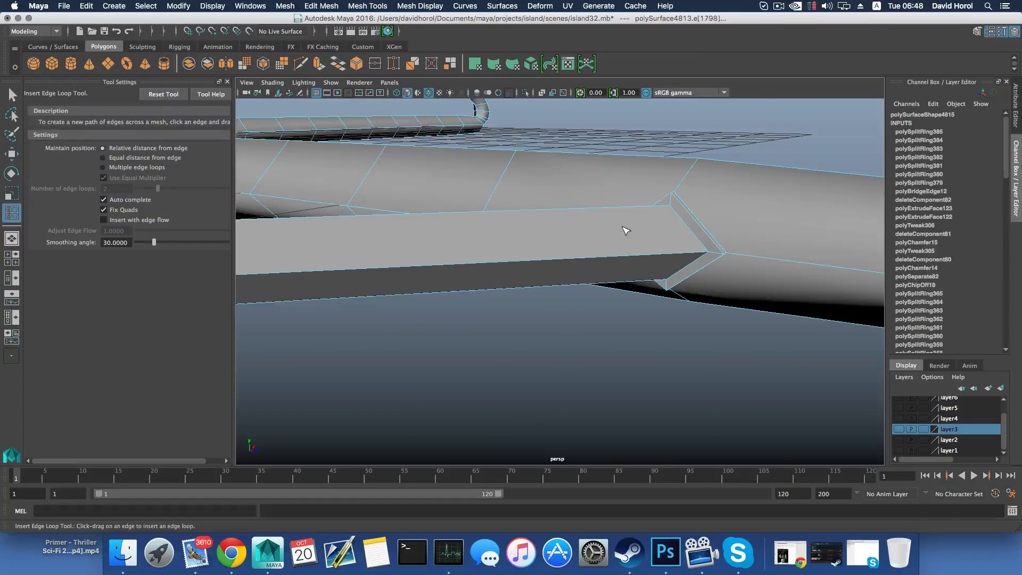
left_click(723, 257)
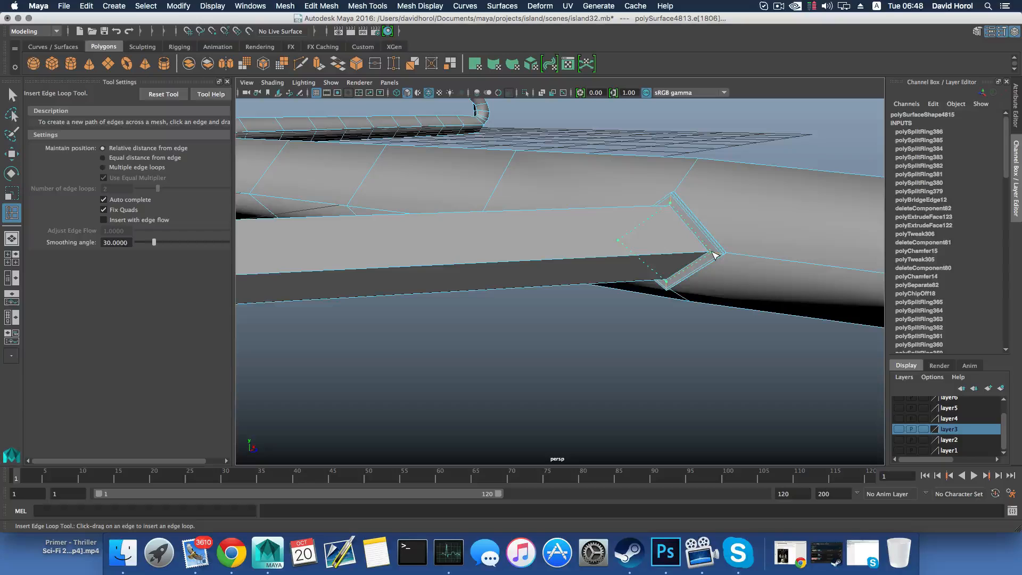
left_click(706, 255)
left_click_drag(695, 258, 675, 262, "alt")
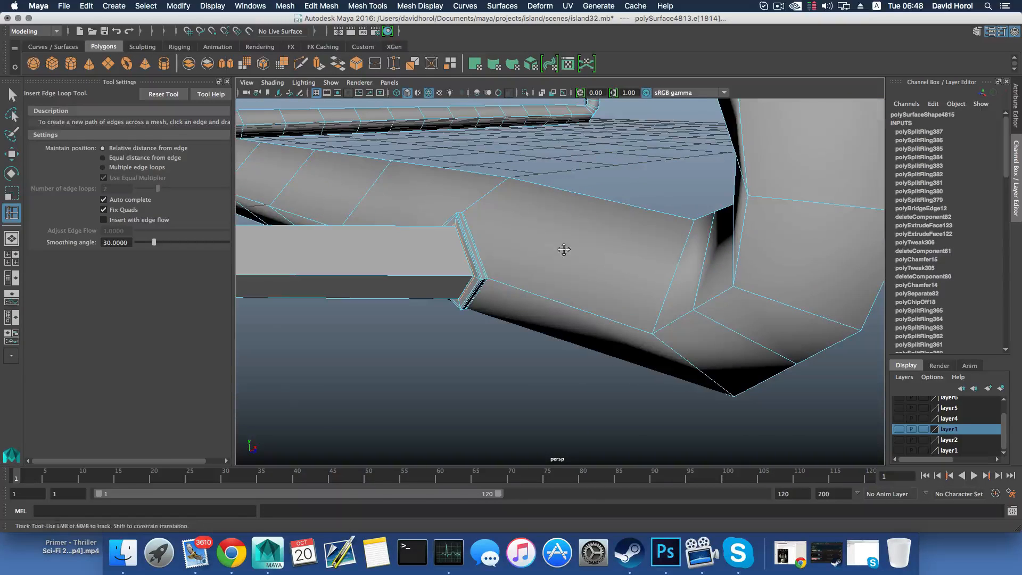
left_click_drag(563, 249, 602, 254, "alt")
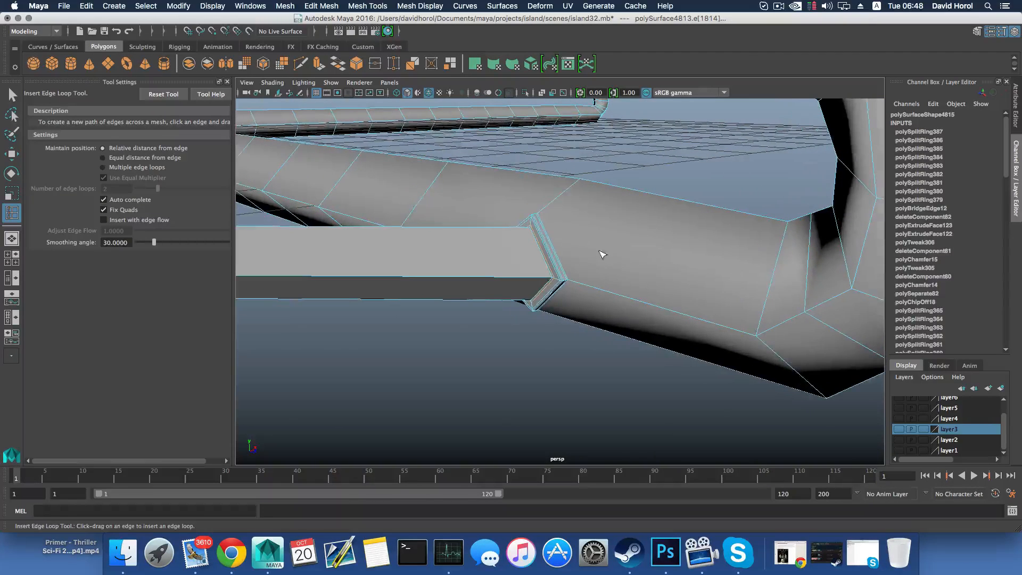
left_click(552, 278)
Preview the frame smoothed and examine the joint between the bar and the arm from close up
scroll(553, 279, "down", 10)
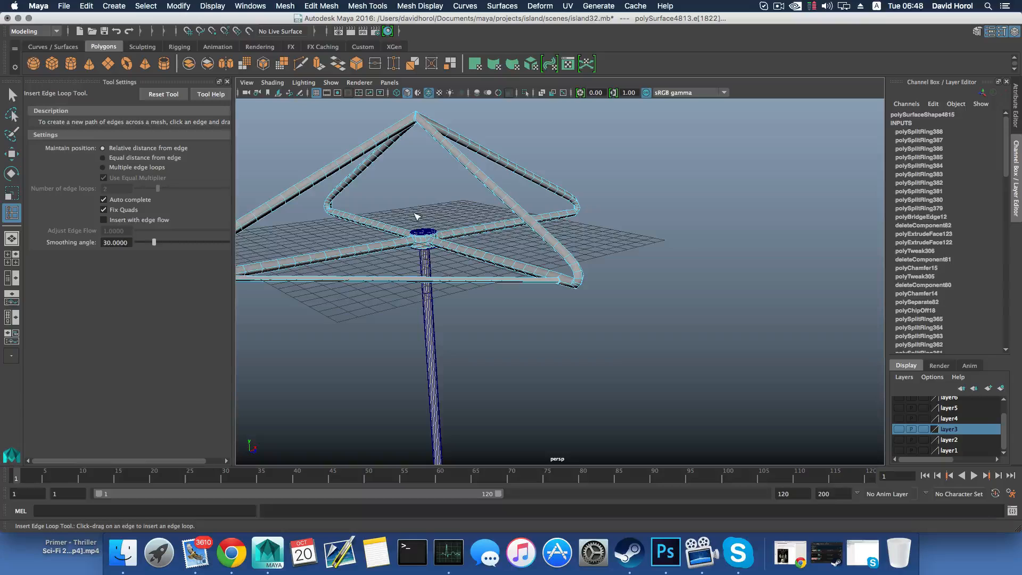
scroll(417, 216, "down", 5)
left_click_drag(418, 217, 427, 204, "alt")
key("3")
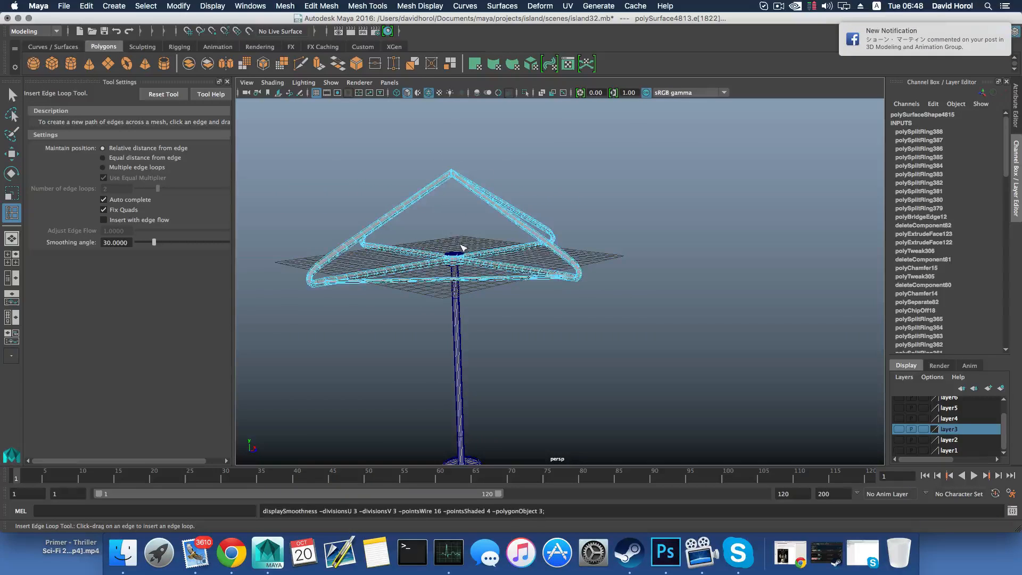
key("F8")
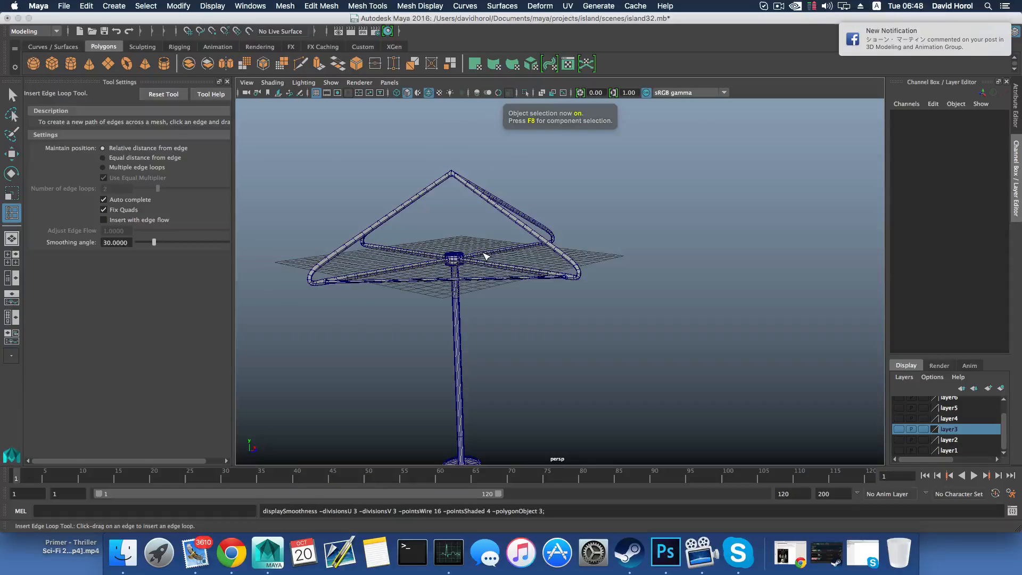
scroll(529, 265, "up", 10)
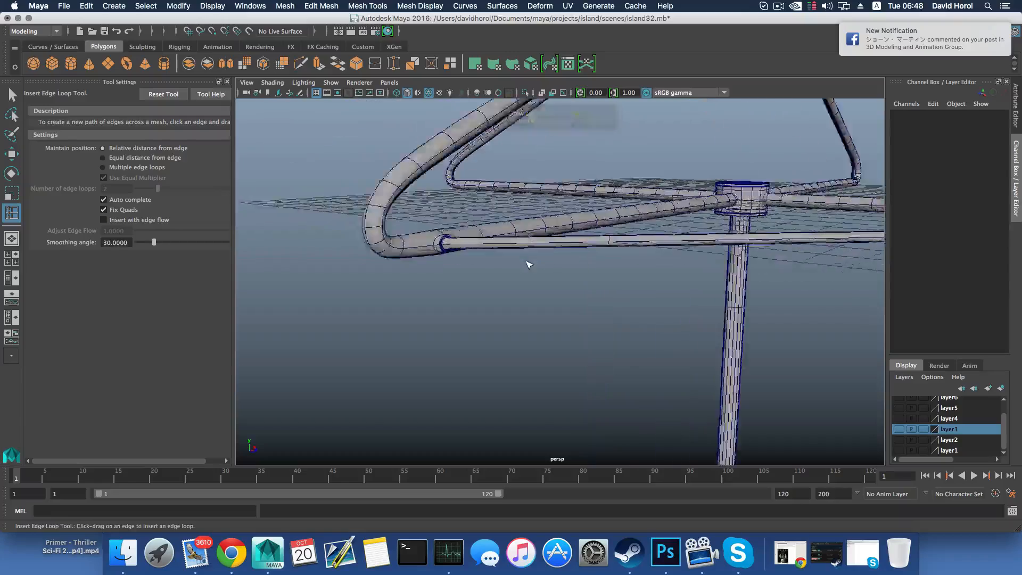
left_click_drag(529, 265, 501, 268, "alt")
mouse_move(597, 302)
middle_mouse_down("alt")
mouse_move(592, 276)
mouse_move(592, 310)
middle_mouse_up("alt")
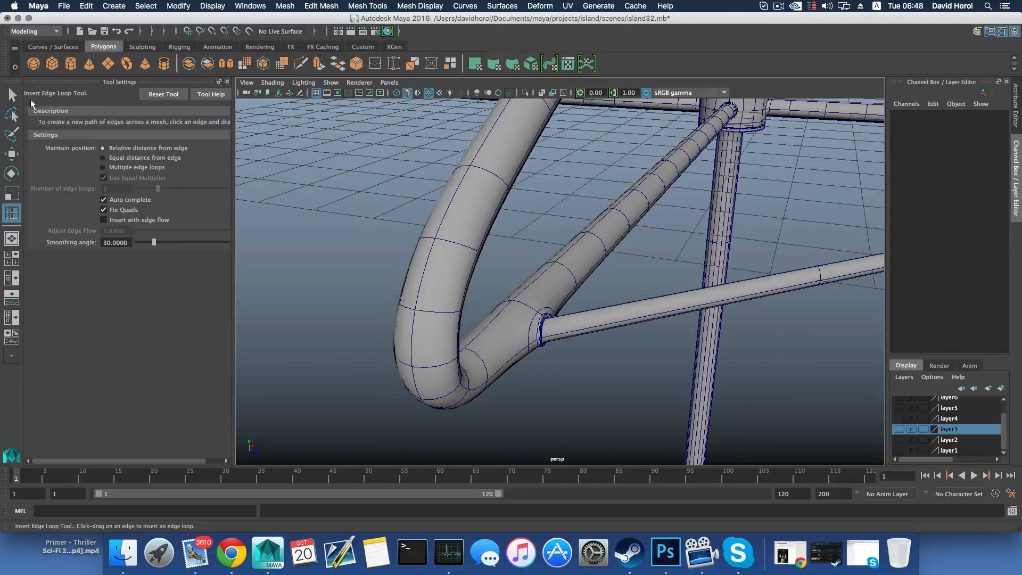
Select the frame and return it to its unsmoothed polygon display
left_click(12, 96)
left_click(575, 329)
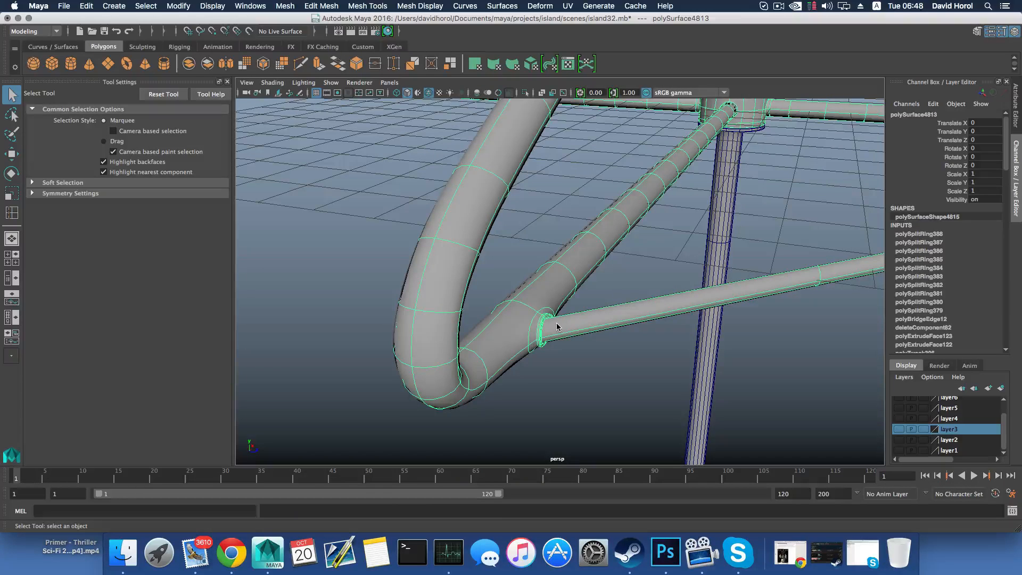
key("1")
left_click_drag(536, 342, 625, 326, "alt")
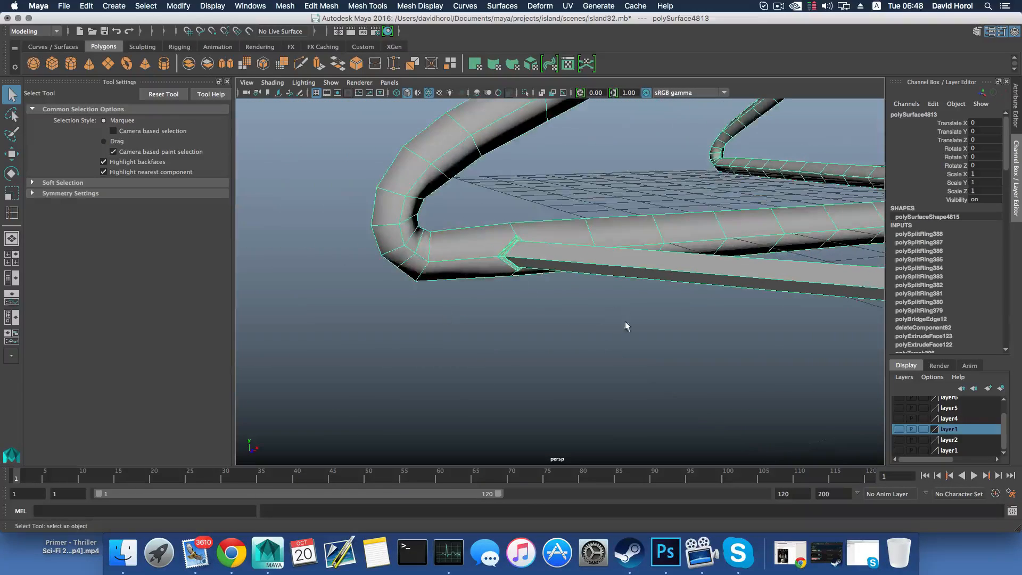
right_click_drag(485, 250, 468, 261, "shift")
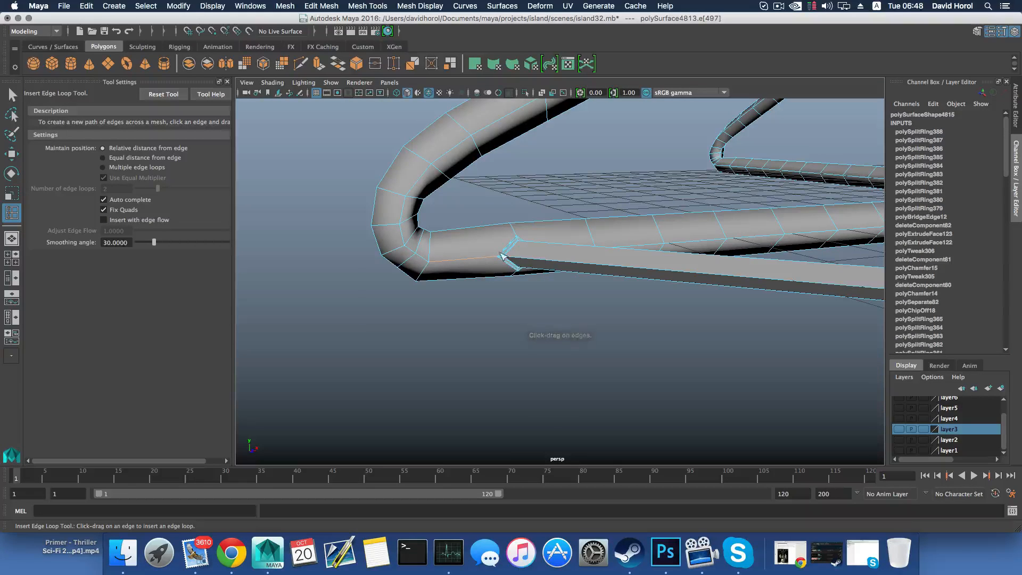
left_click_drag(510, 261, 557, 288, "alt")
scroll(558, 289, "up", 5)
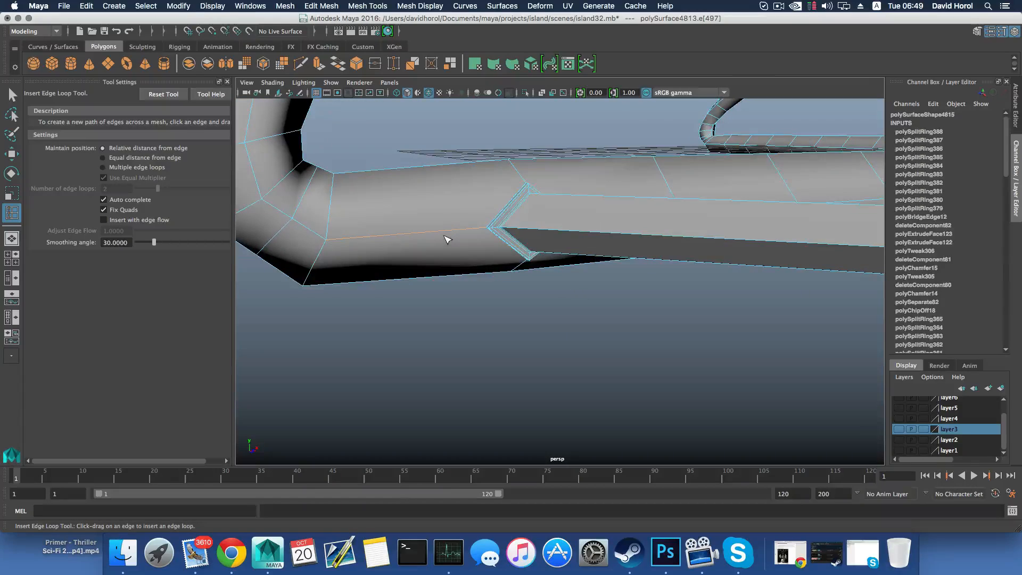
key("F8")
key("q")
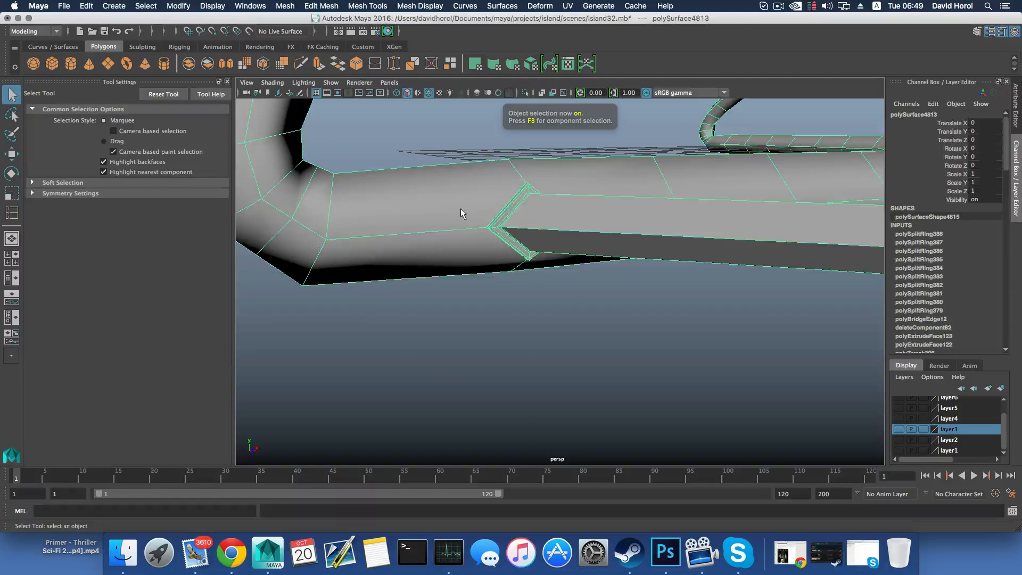
Cut a ring of edges around the arm with Multi-Cut, on the elbow side of the bar's collar
mouse_move(461, 208)
right_mouse_down("shift")
mouse_move(434, 227)
mouse_move(459, 213)
mouse_move(466, 227)
right_mouse_up("shift")
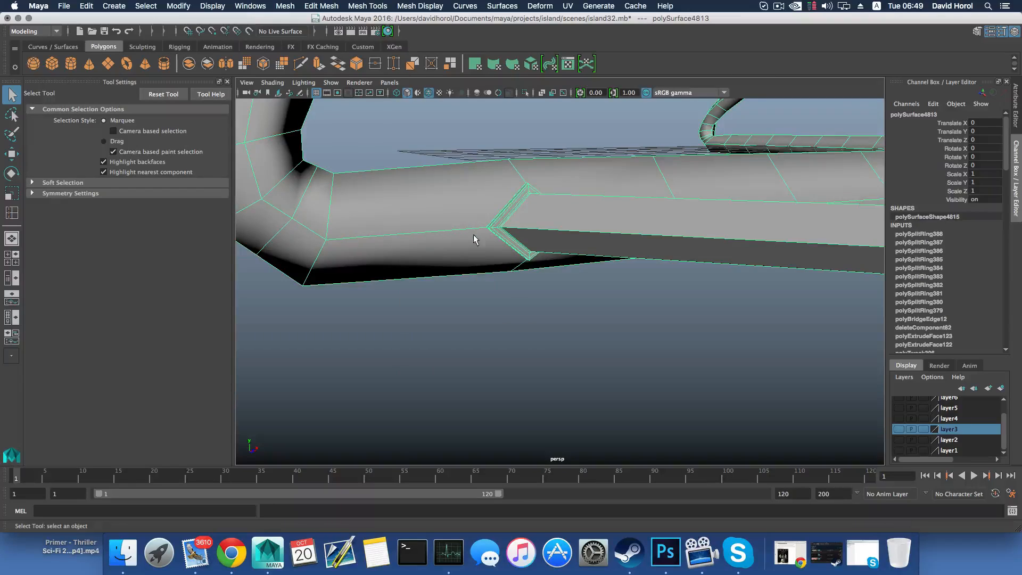
left_click_drag(476, 239, 416, 248, "alt")
left_click(321, 6)
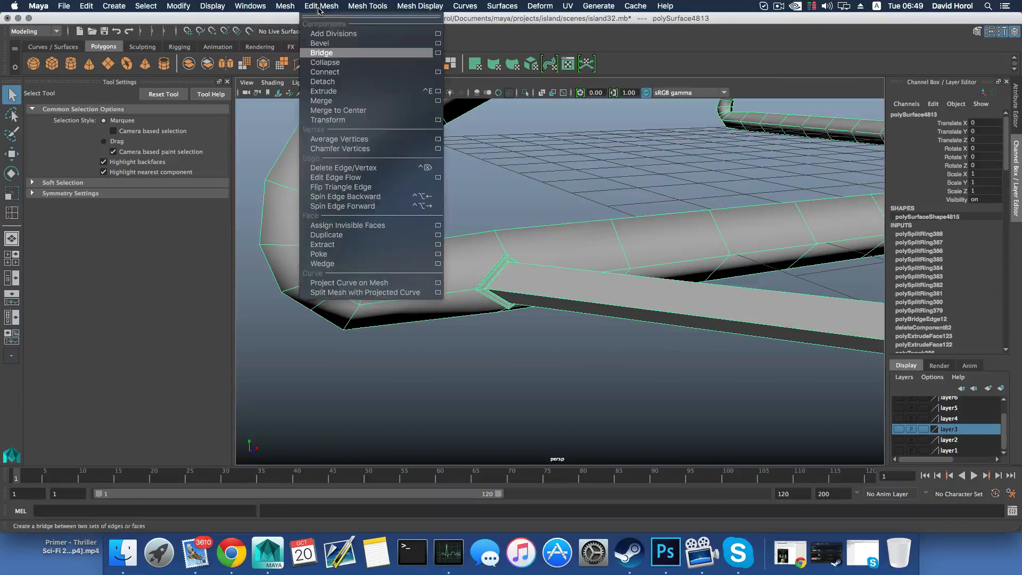
mouse_move(357, 6)
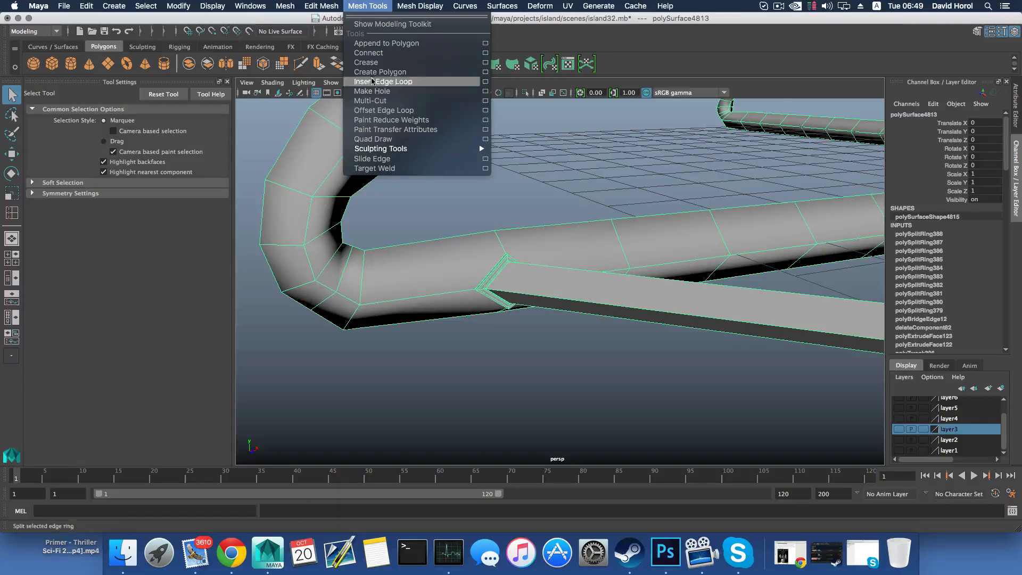
left_click(372, 100)
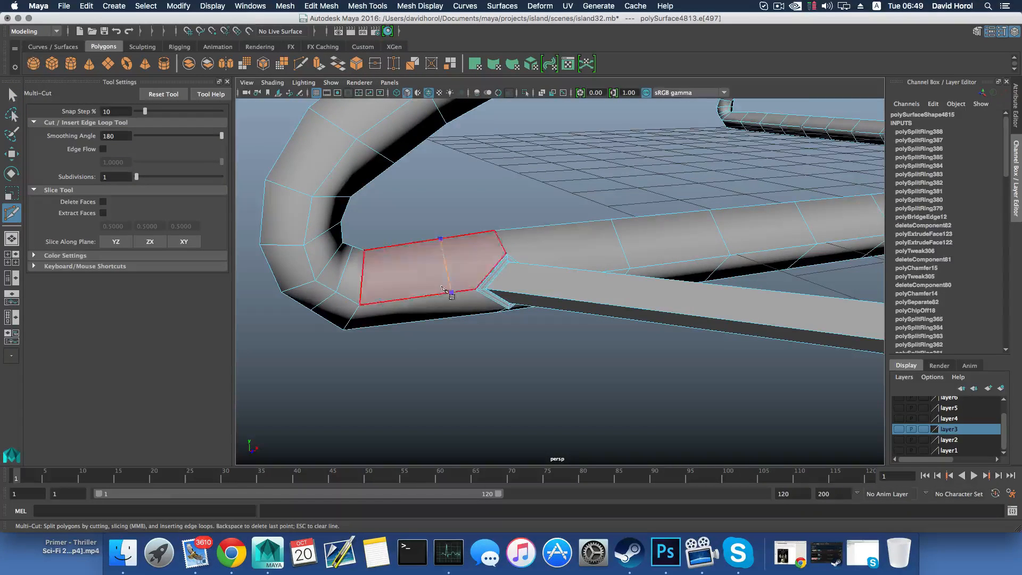
left_click_drag(456, 267, 604, 314, "alt")
middle_click_drag(605, 315, 543, 292, "alt")
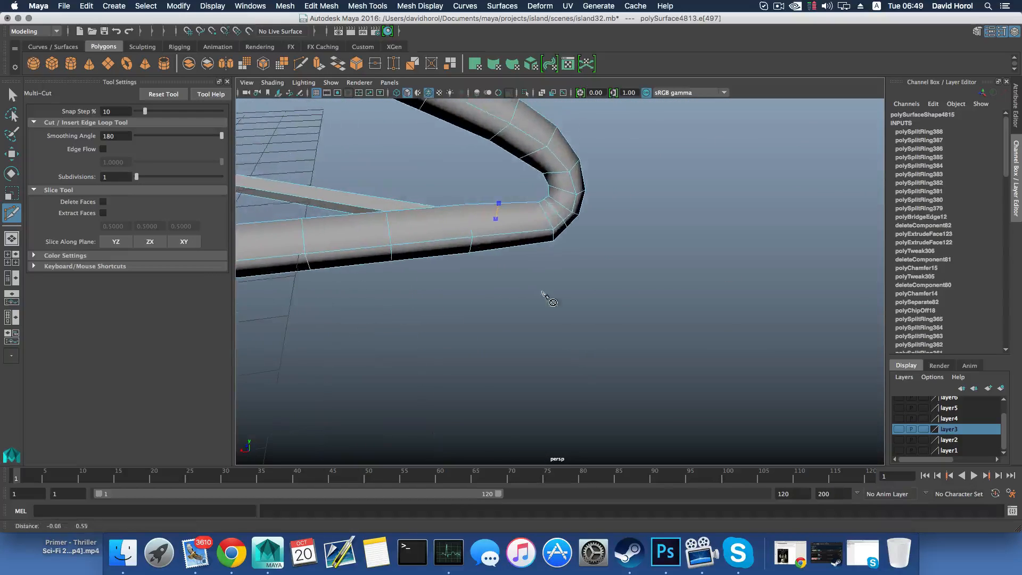
left_click_drag(506, 238, 525, 273, "alt")
middle_click_drag(525, 273, 545, 341, "alt")
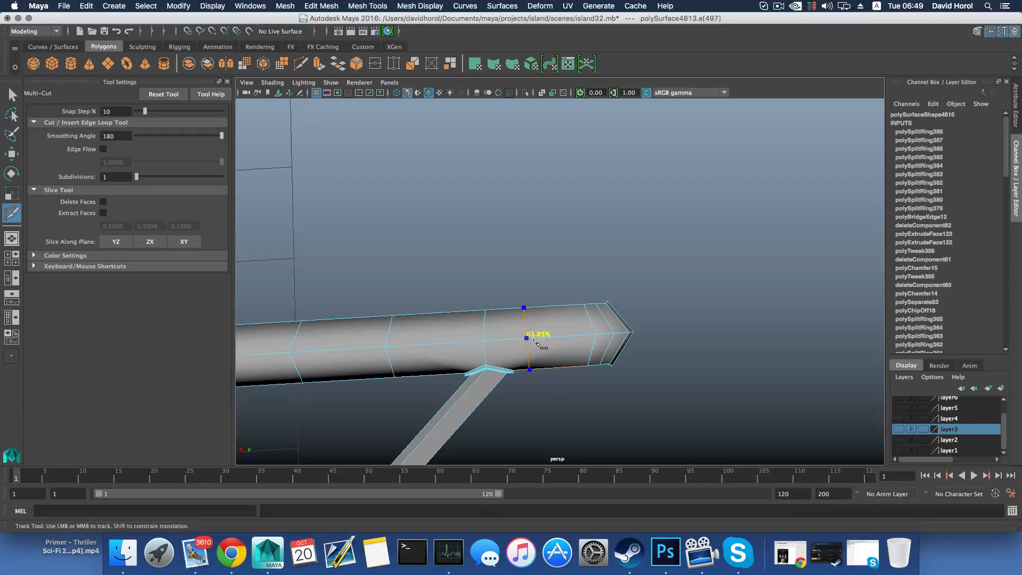
left_click_drag(525, 347, 468, 325, "alt")
left_click(548, 277)
right_click(547, 278)
Cut a closed ring of edges around the arm with Multi-Cut, on the hub side of the bar's collar
left_click(544, 192)
left_click(541, 236)
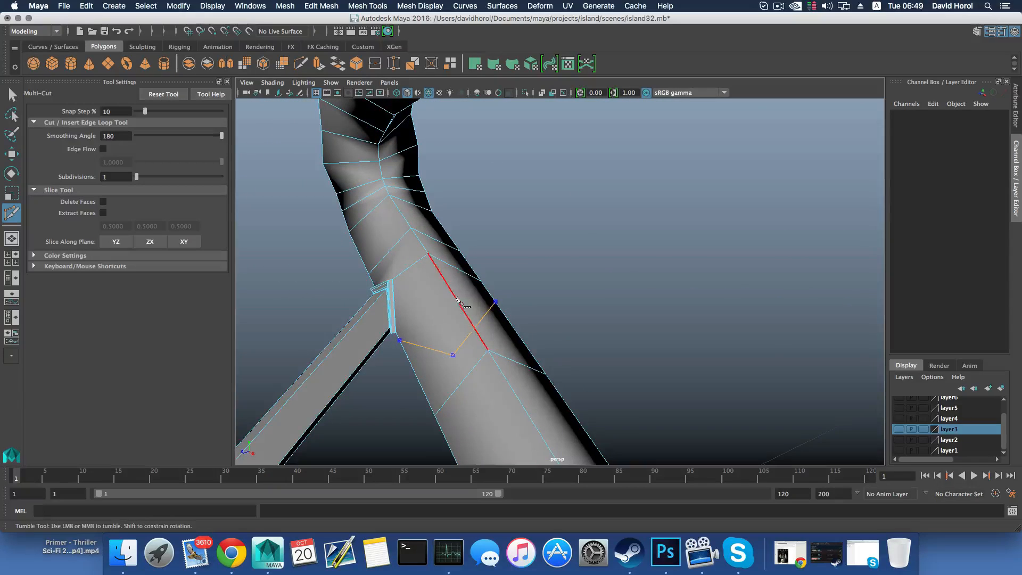
left_click_drag(449, 286, 524, 276, "alt")
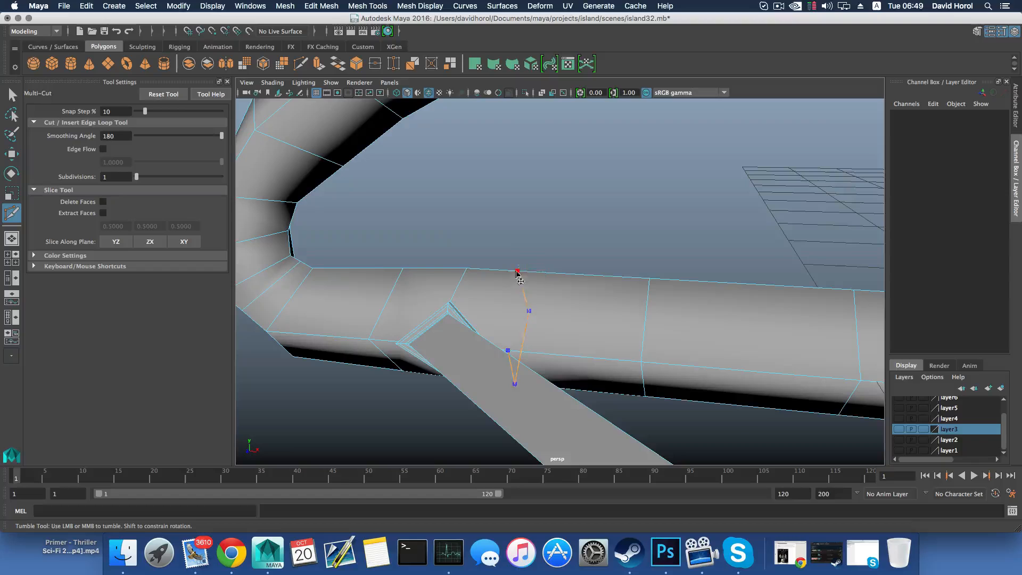
left_click_drag(537, 364, 515, 353, "alt")
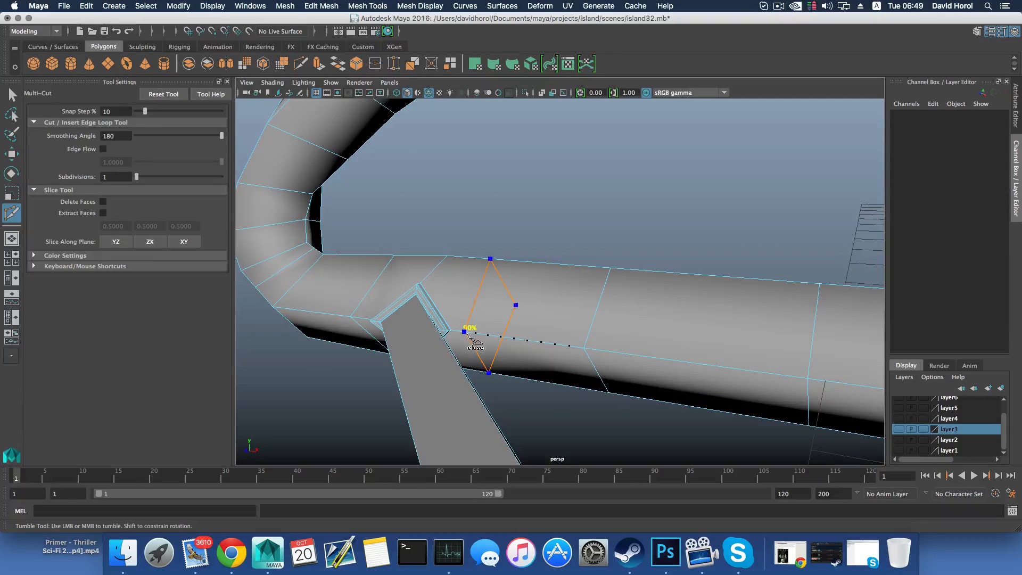
left_click_drag(464, 332, 598, 379, "alt")
Preview the frame smoothed, examine the joint between the bar and the arm, and return to the unsmoothed display
key("3")
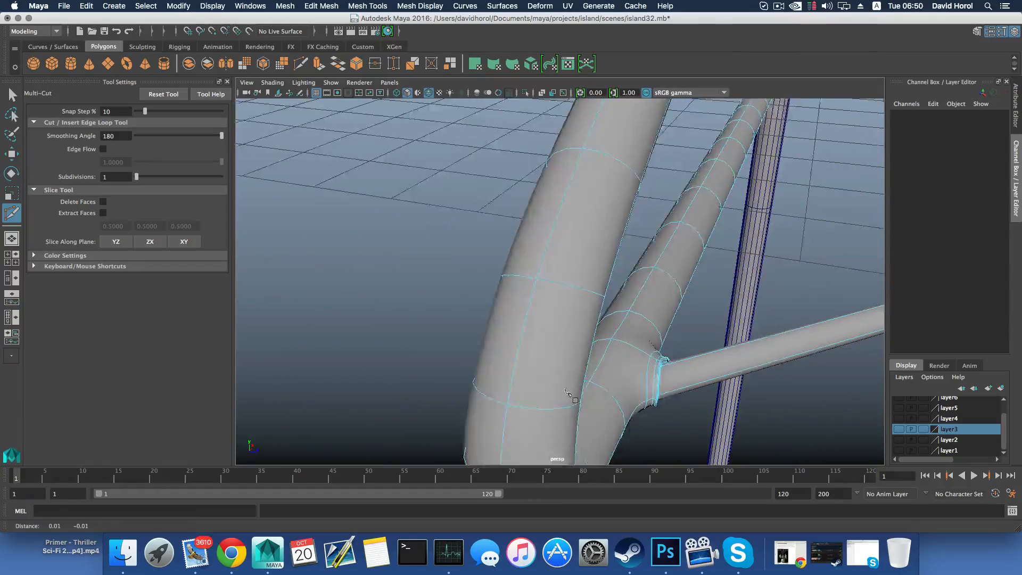
middle_click_drag(599, 379, 466, 376, "alt")
left_click_drag(525, 374, 541, 421, "alt")
middle_click_drag(540, 422, 486, 407, "alt")
left_click_drag(487, 407, 388, 347, "alt")
key("1")
middle_click_drag(394, 268, 402, 307, "alt")
left_click_drag(403, 307, 378, 296, "alt")
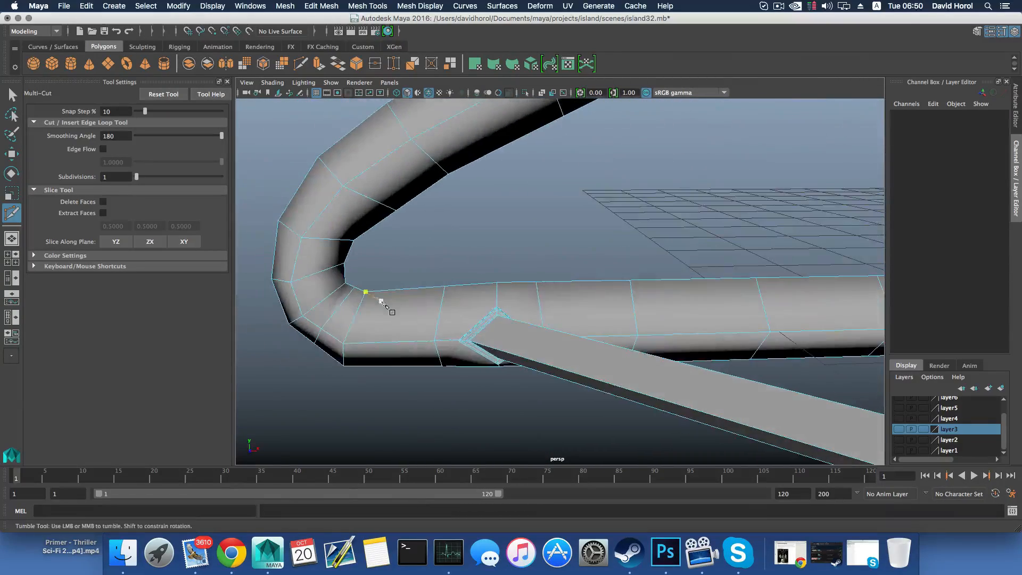
right_click_drag(381, 271, 381, 243)
Select the edge rings on the elbow side and the hub side of the bar's collar in turn to check them
key("w")
double_click(441, 308)
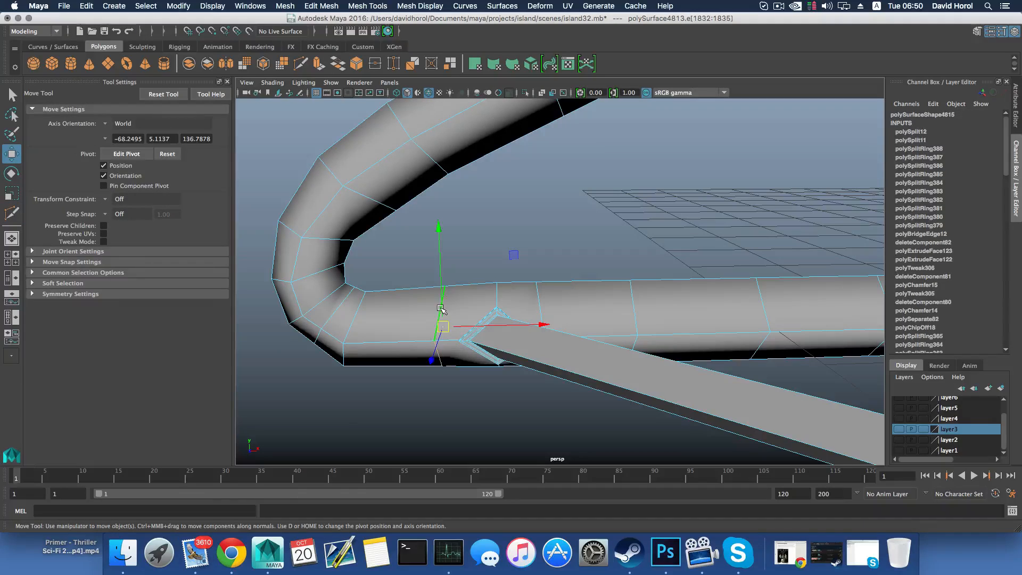
left_click_drag(495, 327, 484, 349)
double_click(539, 302)
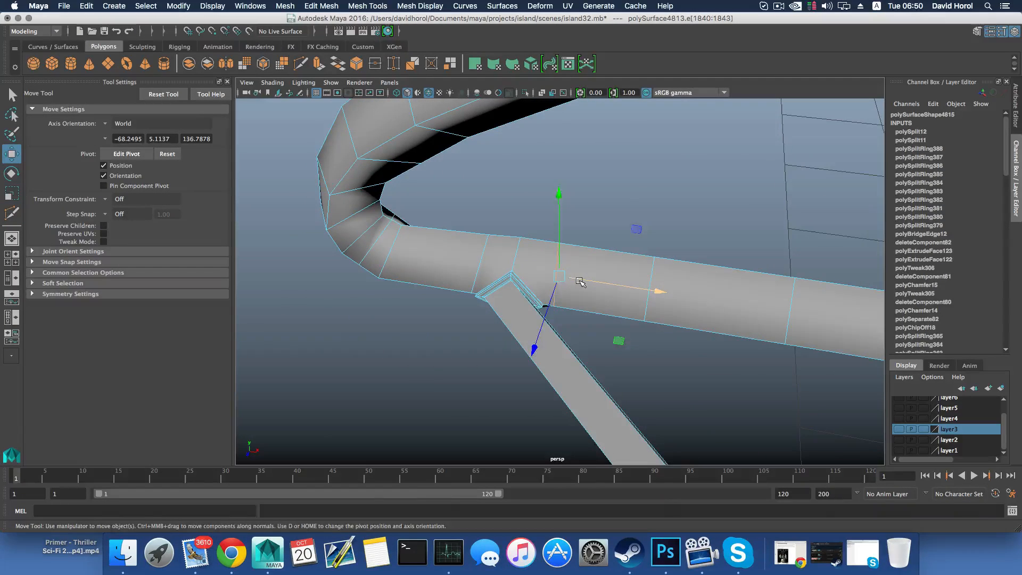
left_click_drag(580, 282, 560, 312)
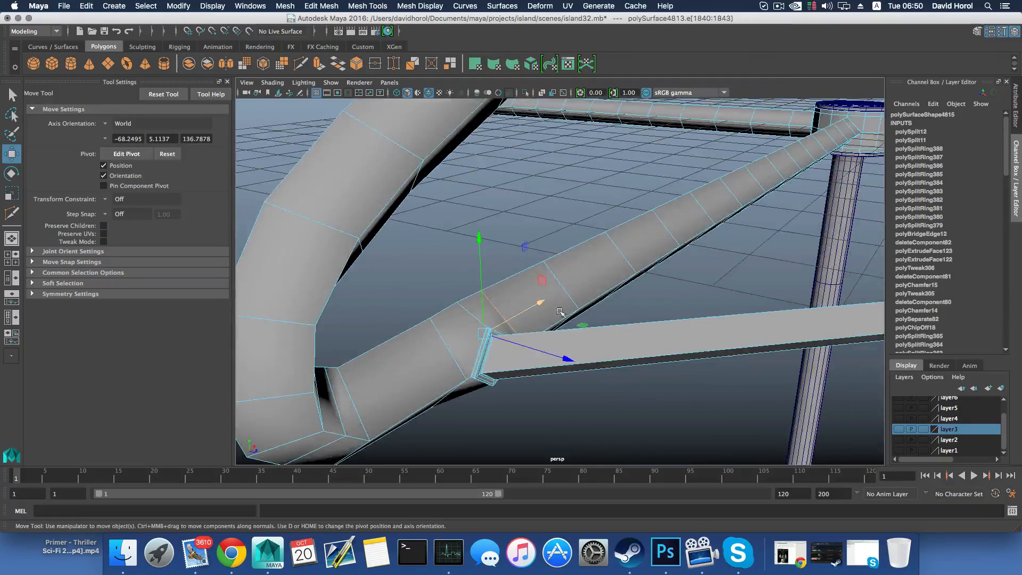
Return to object selection, inspect the whole frame in smooth preview, and restore its polygon display
key("F8")
key("3")
scroll(474, 371, "down", 5)
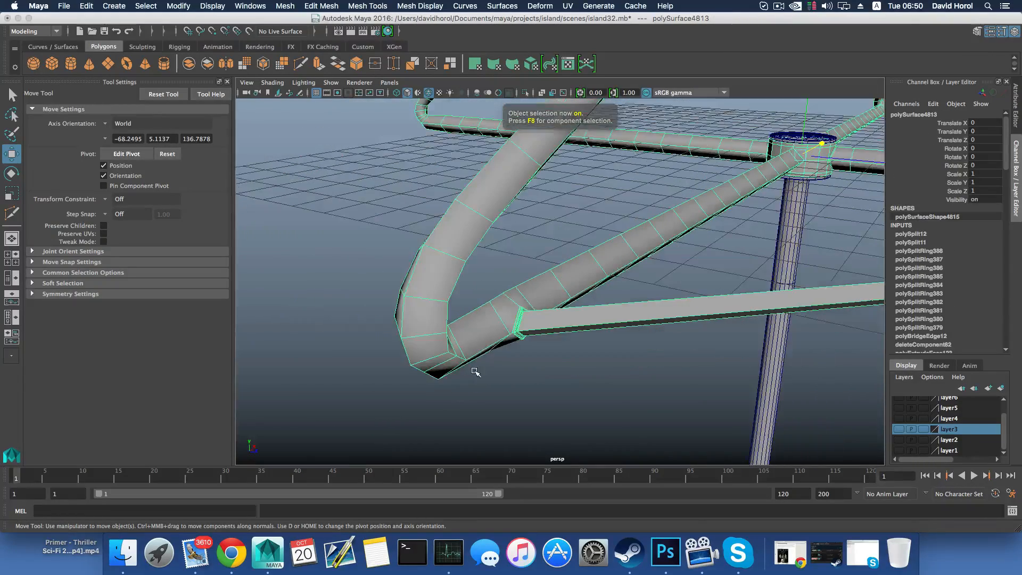
left_click_drag(483, 375, 508, 416, "alt")
key("1")
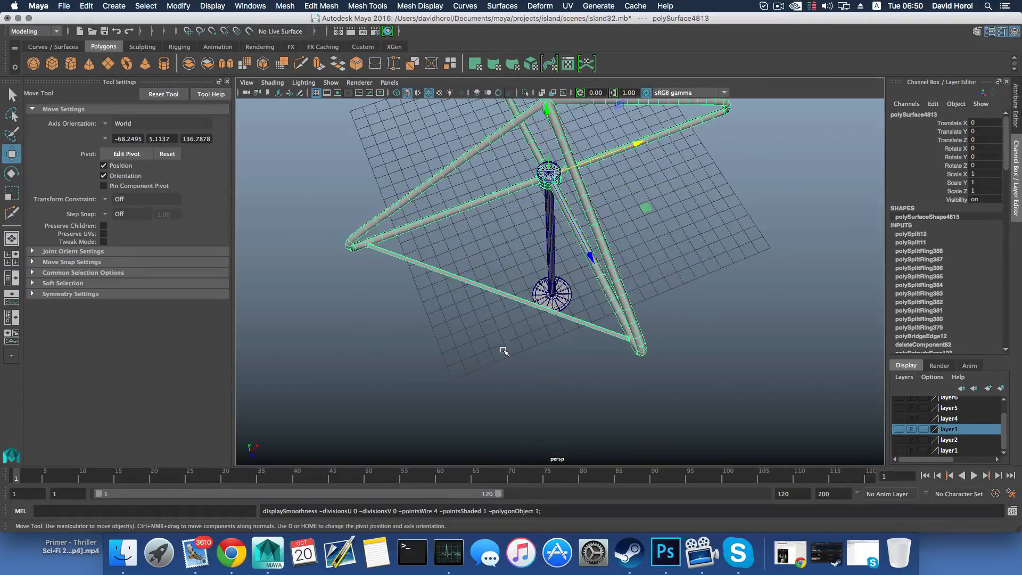
left_click_drag(502, 350, 484, 315, "alt")
right_click(490, 311)
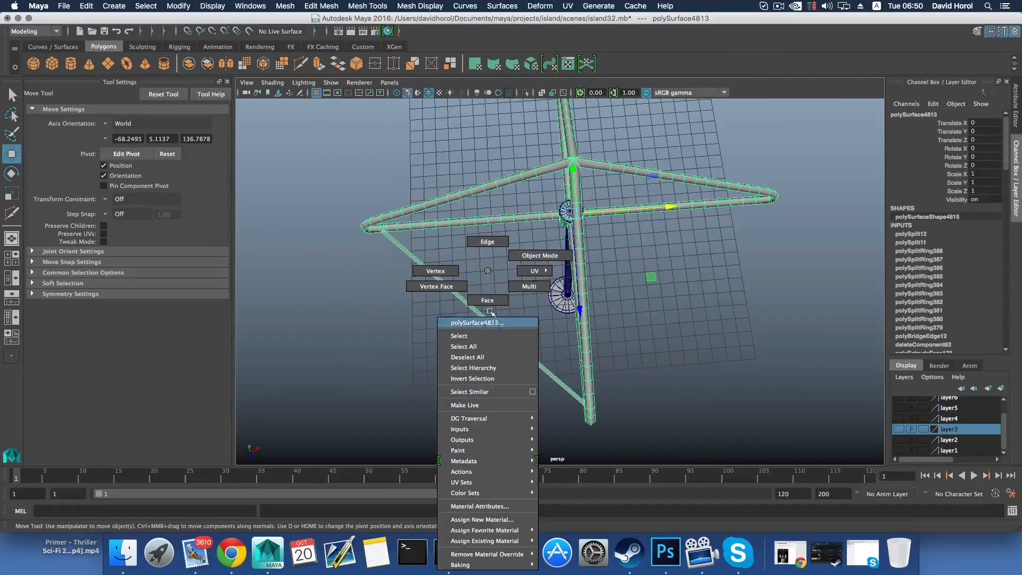
right_click_drag(489, 311, 487, 301)
left_click_drag(571, 266, 572, 290, "alt")
middle_click_drag(569, 287, 551, 334, "alt")
left_click_drag(323, 191, 520, 396)
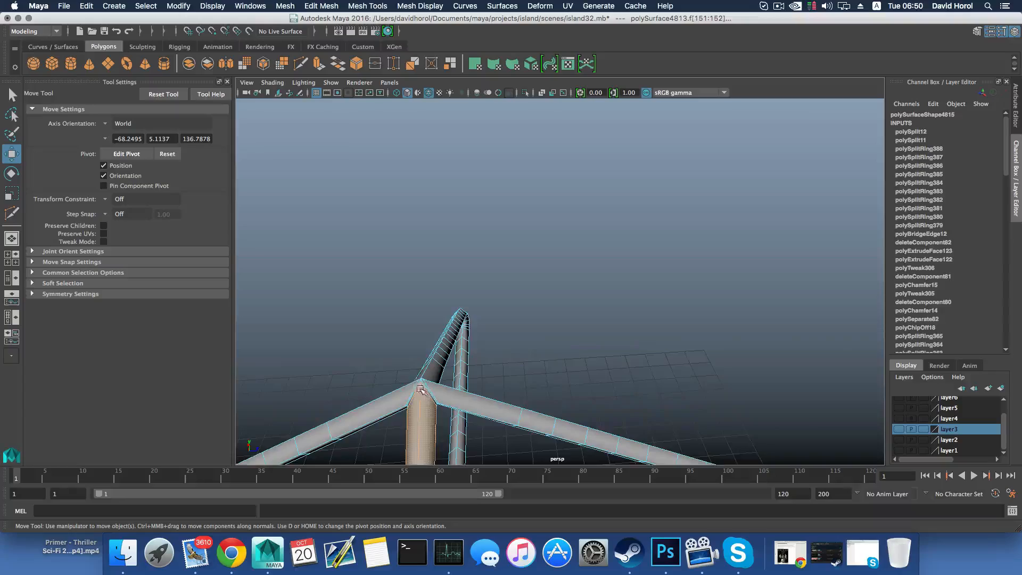
left_click_drag(420, 389, 417, 249, "alt")
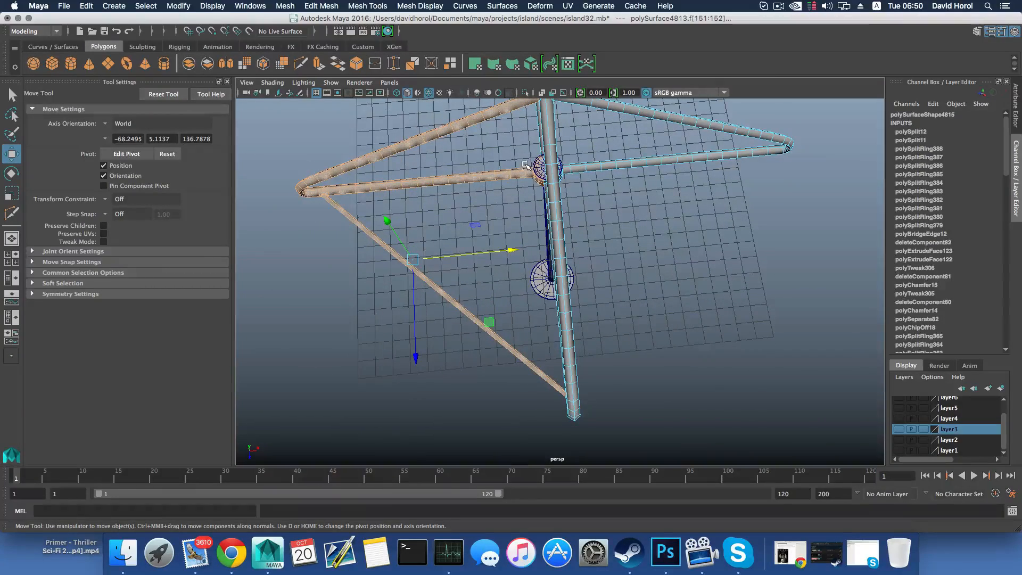
left_click_drag(468, 304, 596, 221, "alt")
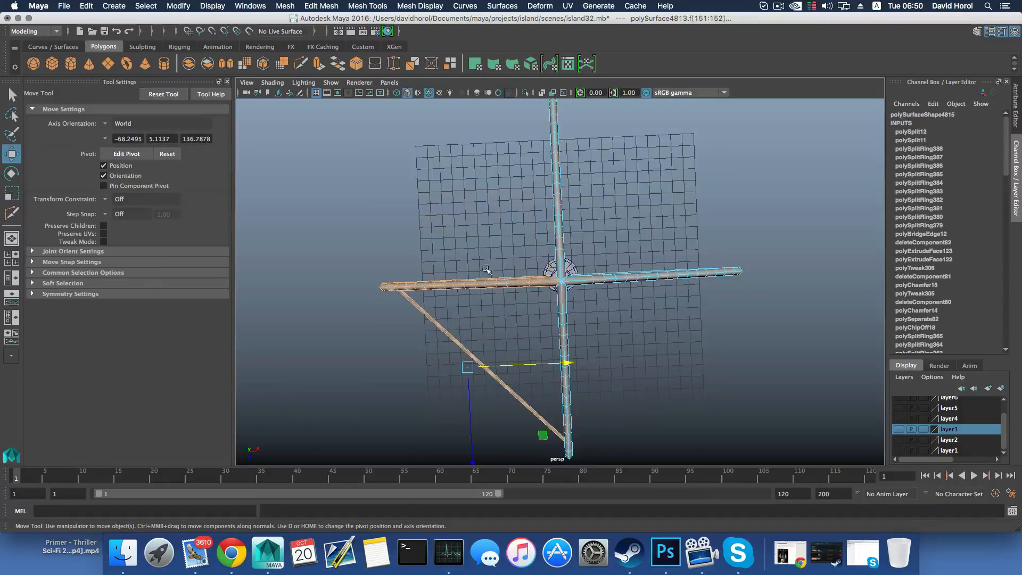
left_click_drag(486, 270, 588, 321, "alt")
key("F8")
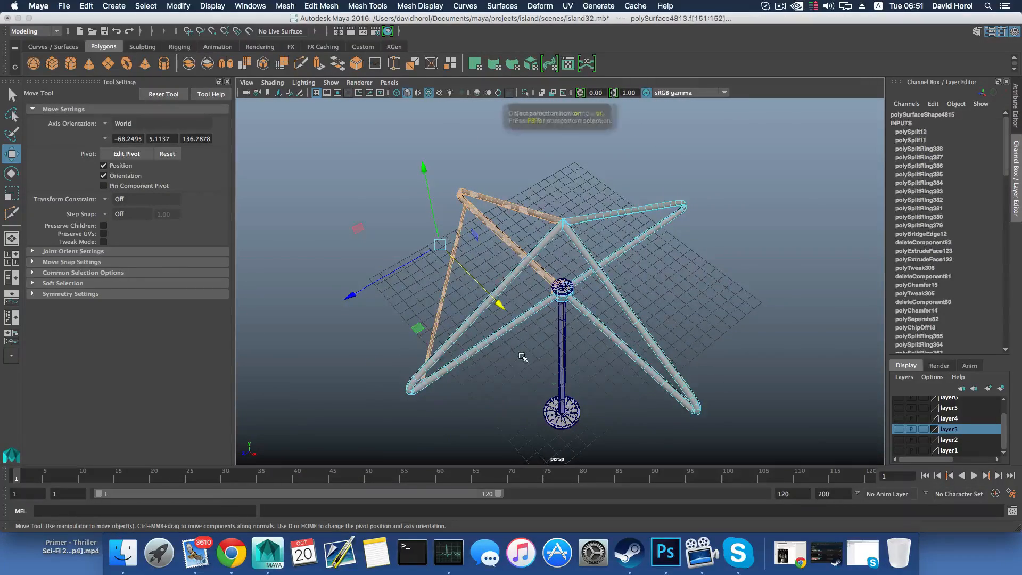
key("F8")
Examine the frame's bent arms and the joint where the diagonal bar meets the lower arm
scroll(511, 357, "up", 5)
left_click_drag(500, 358, 602, 319, "alt")
middle_click_drag(602, 319, 437, 272, "alt")
left_click_drag(423, 301, 487, 320, "alt")
middle_click_drag(586, 298, 431, 333, "alt")
right_click_drag(511, 340, 586, 353, "alt")
left_click_drag(596, 346, 616, 318, "alt")
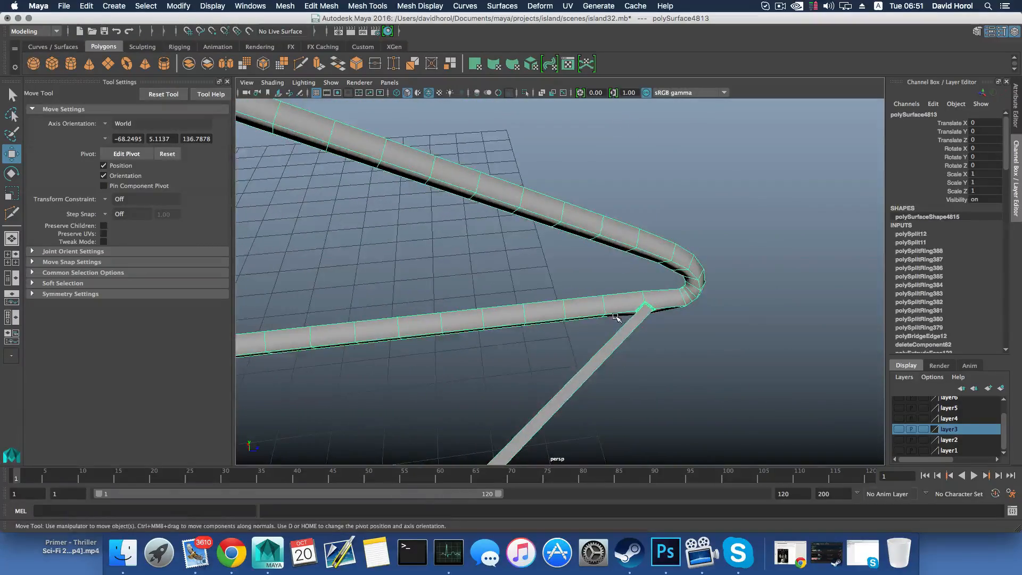
middle_click_drag(615, 317, 707, 328, "alt")
right_click_drag(707, 328, 513, 346, "alt")
left_click_drag(513, 347, 504, 349, "alt")
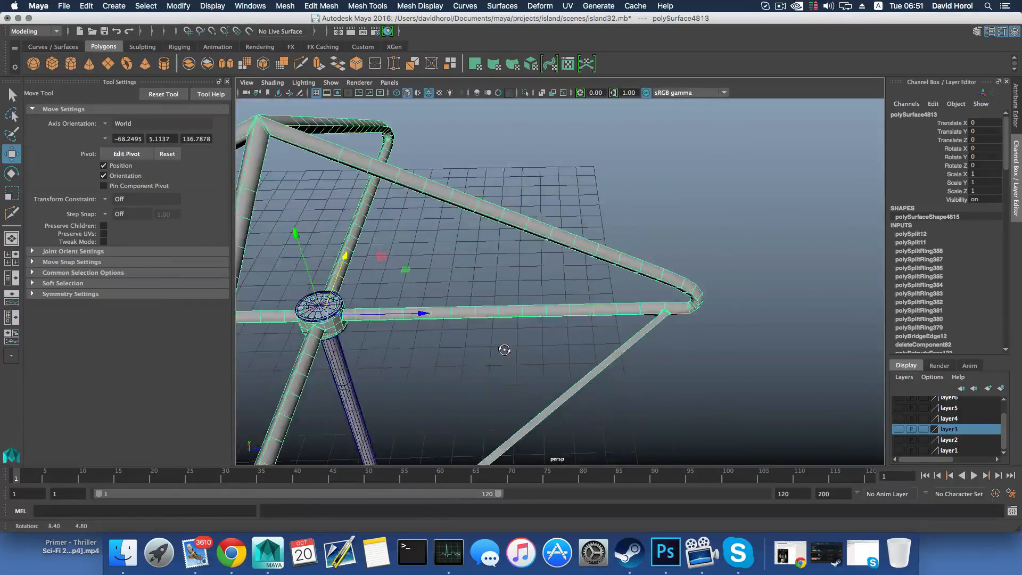
Switch the frame to vertex selection and pick a vertex on the lower arm between the hub and the bar's joint
right_click_drag(522, 314, 483, 273)
left_click(523, 318)
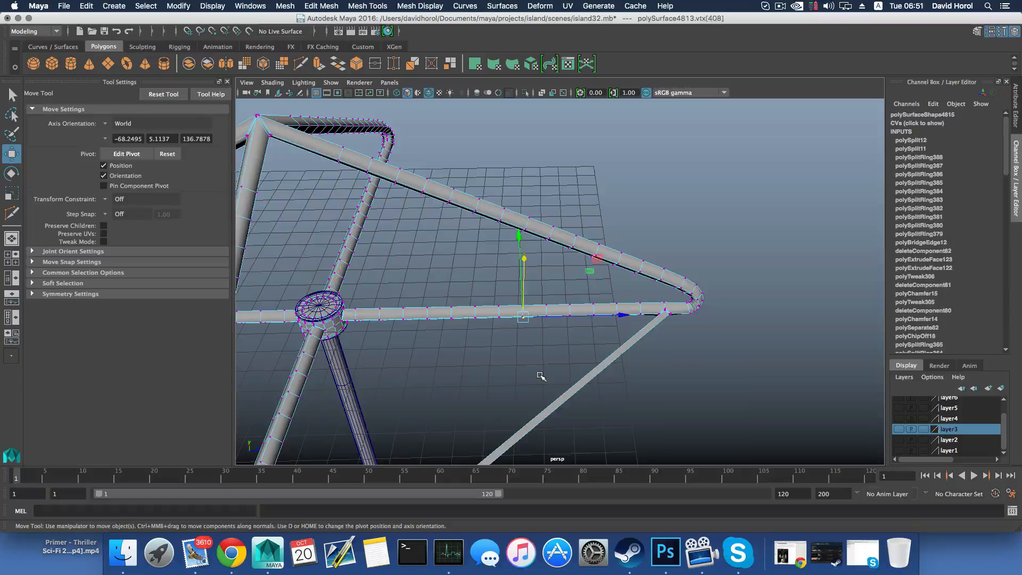
left_click_drag(540, 376, 543, 342, "alt")
key("q")
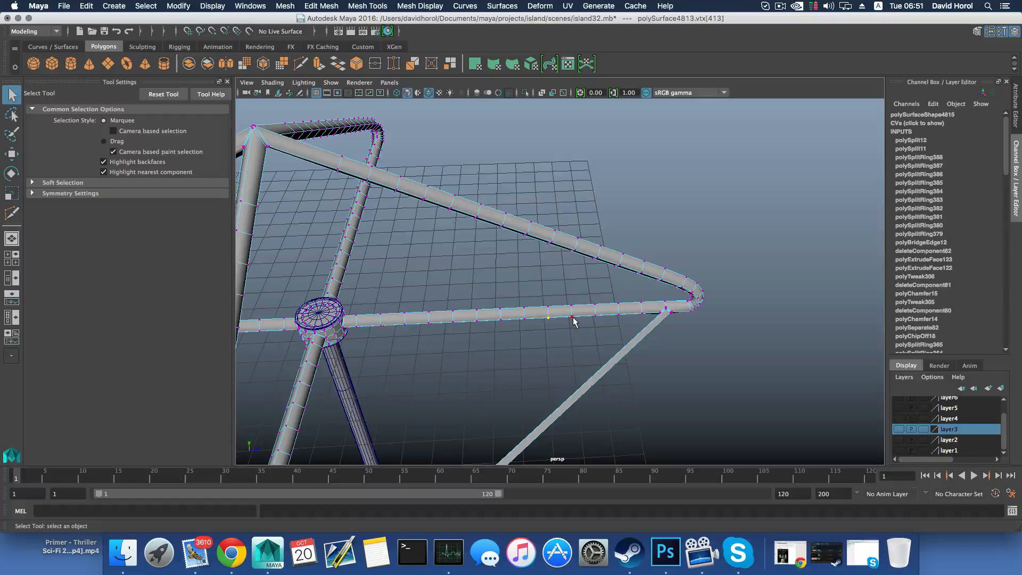
Mark spaced vertices along the lower arm to gauge where the next bar should join it
left_click(478, 321, "shift")
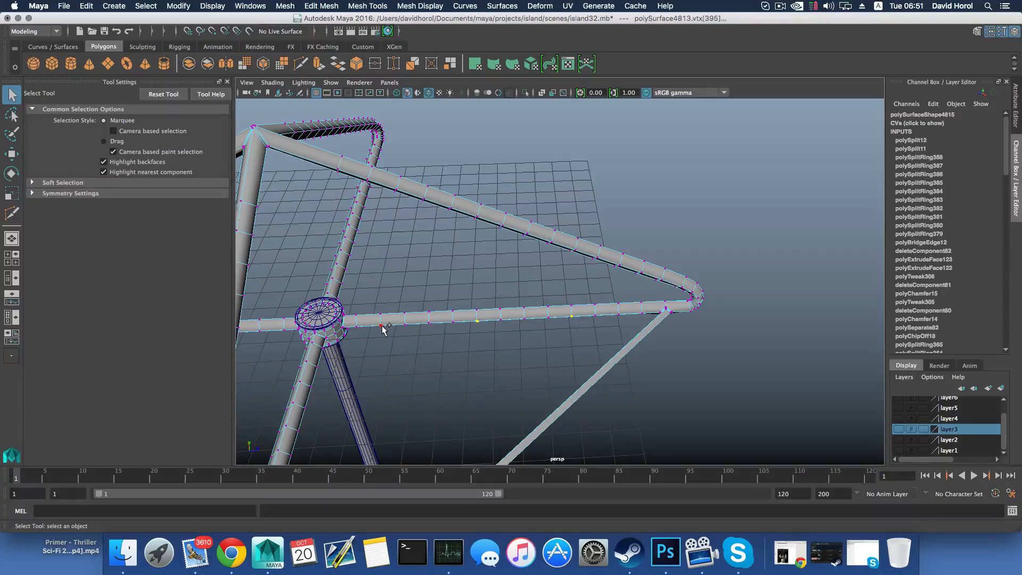
left_click_drag(520, 337, 593, 270, "alt")
key("F8")
right_click_drag(593, 270, 553, 278)
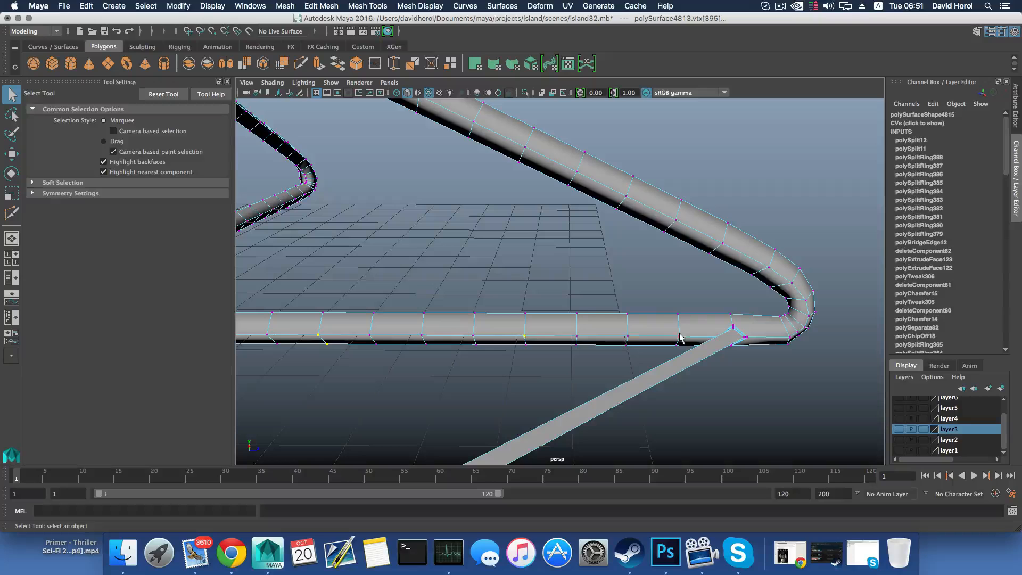
Chamfer the lower-arm vertex midway between the hub and the diagonal bar's joint, and delete its centre vertex
left_click(523, 337)
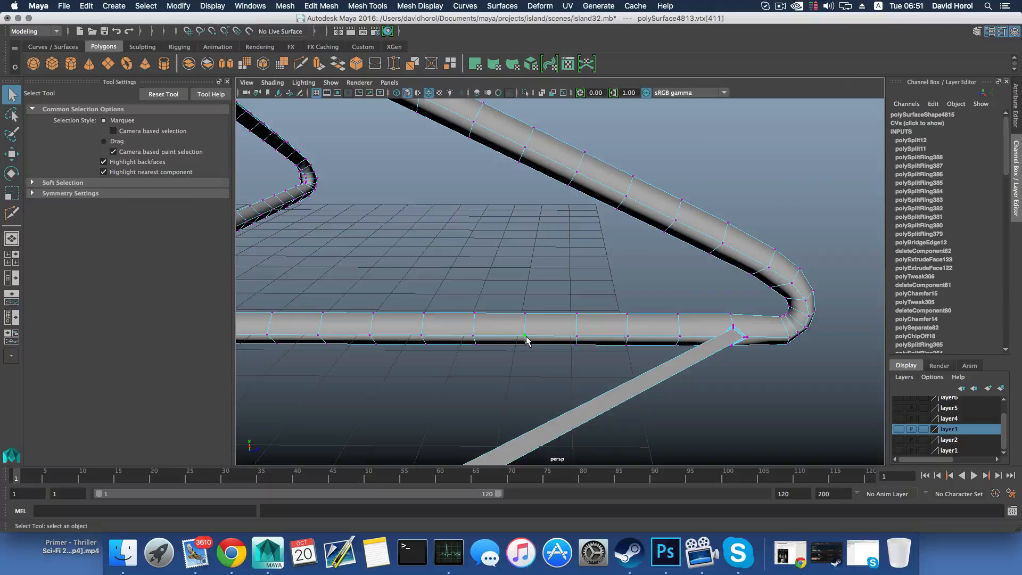
right_click_drag(523, 339, 556, 336, "shift")
left_click_drag(539, 345, 534, 333, "alt")
Scale the upper and lower vertices of the chamfered diamond apart vertically by about 1.36
left_click(527, 319)
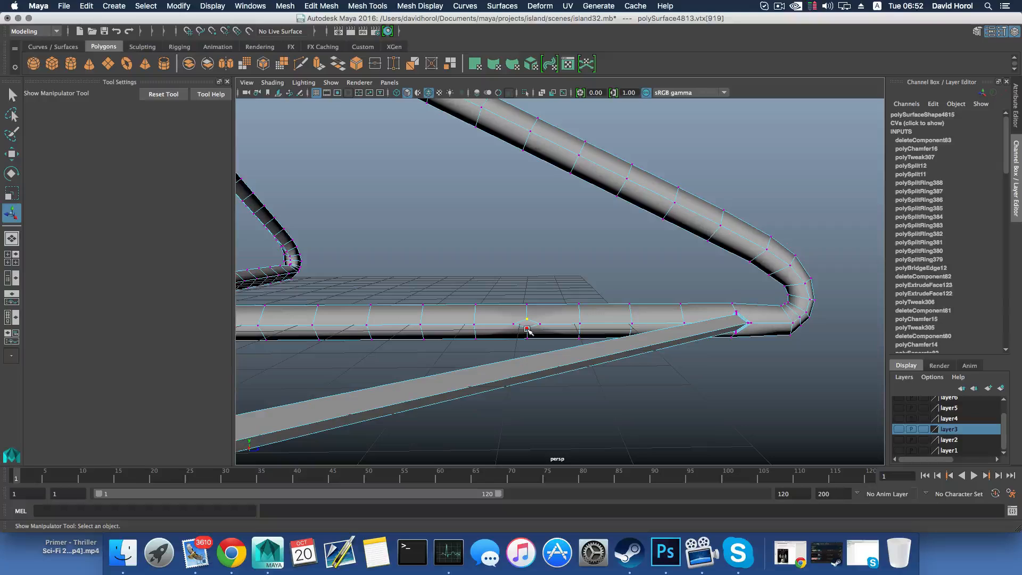
left_click(527, 328, "shift")
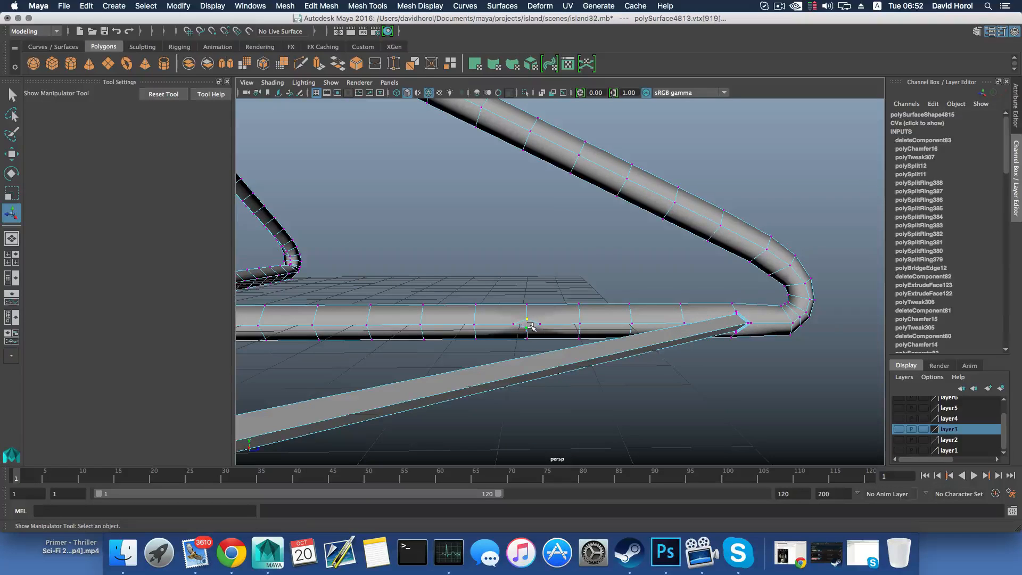
key("r")
left_click_drag(527, 228, 527, 229)
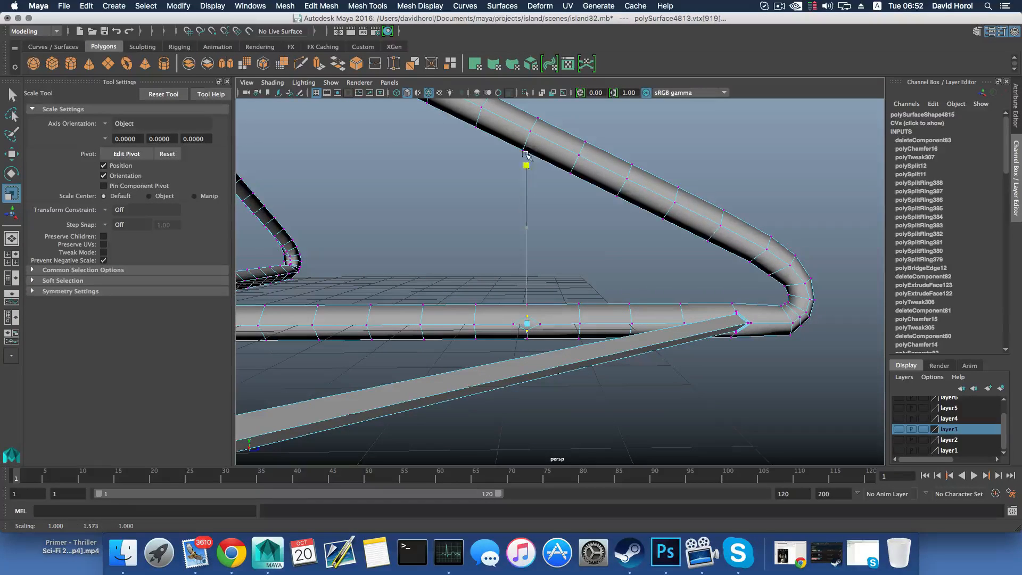
left_click_drag(525, 154, 527, 224)
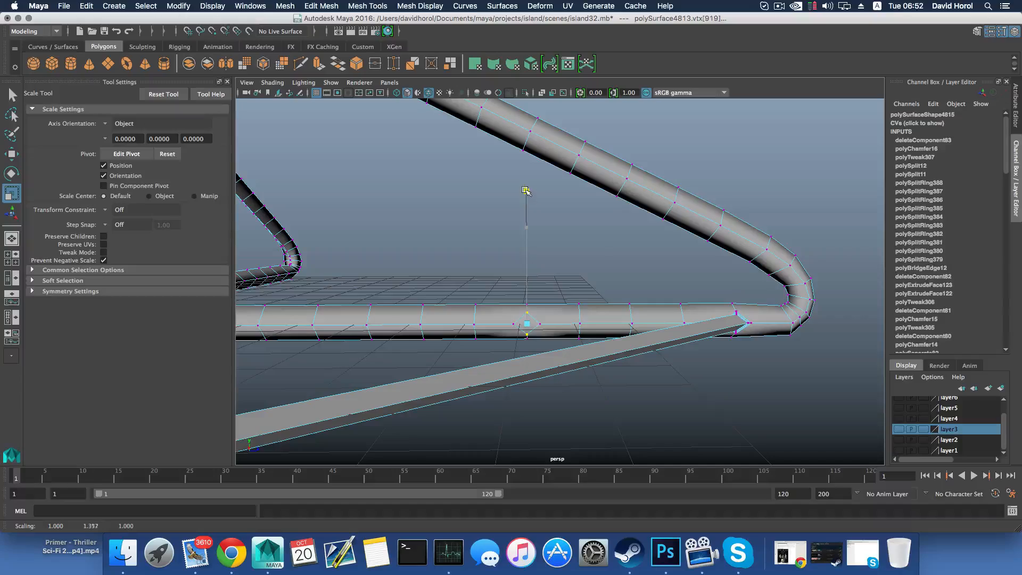
Chamfer the matching vertex on the lower arm at the bar's other end with width 0.25, and delete its centre vertex
left_click_drag(575, 326, 527, 332, "alt")
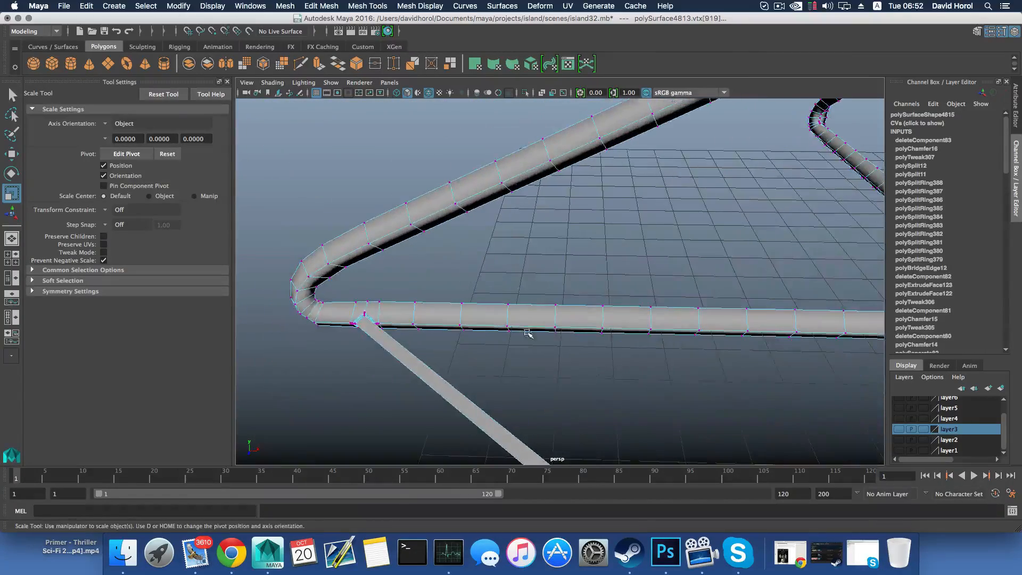
left_click(555, 322)
right_click_drag(556, 322, 615, 331, "shift")
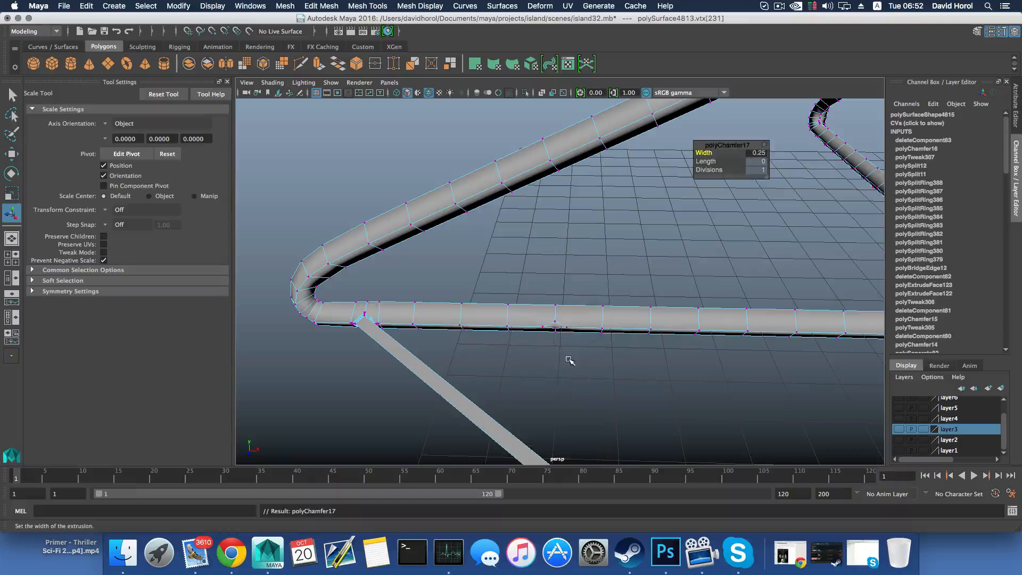
left_click_drag(564, 342, 557, 330, "alt")
Scale the second diamond's upper and lower vertices apart vertically to match the first diamond
left_click(555, 327)
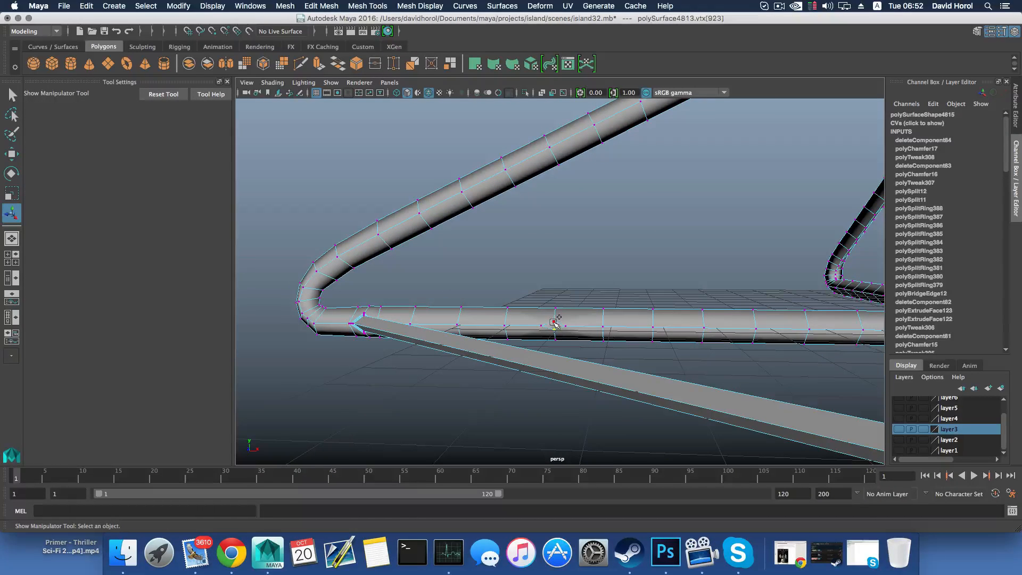
left_click(554, 322, "shift")
key("r")
left_click_drag(556, 231, 570, 282)
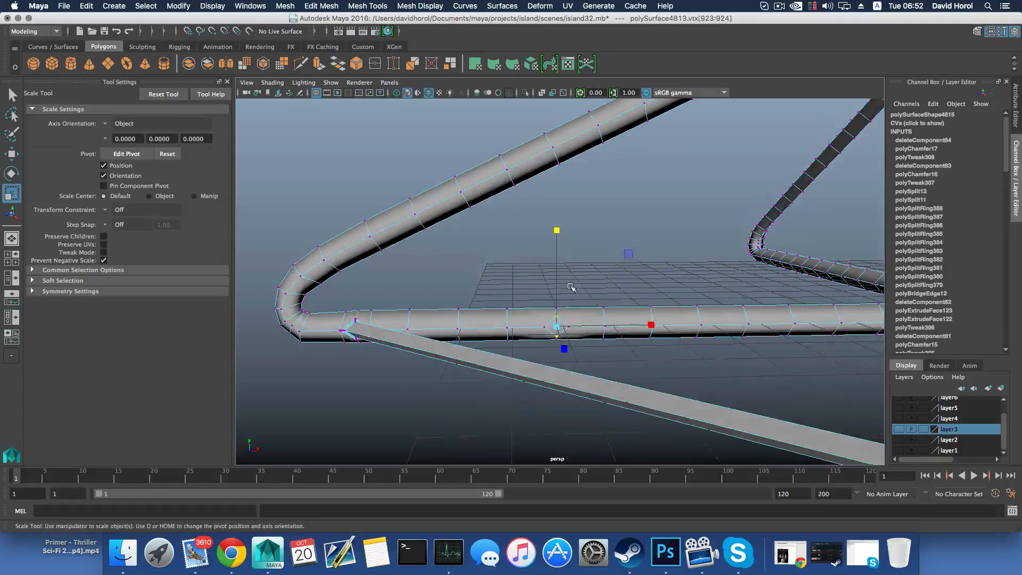
Switch to face selection and select the diamond faces on both lower arms
right_click_drag(574, 275, 575, 302)
left_click(556, 326)
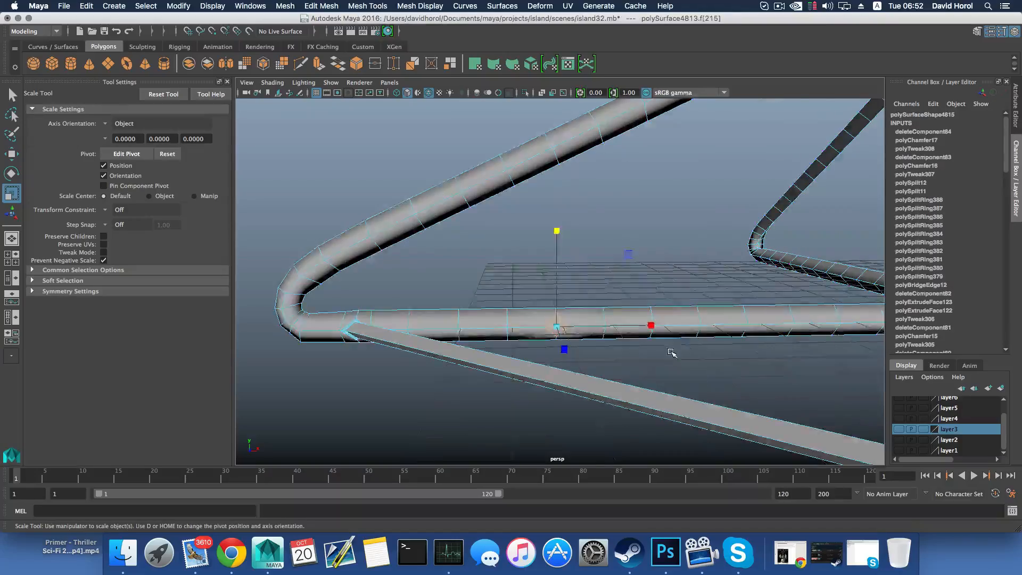
scroll(670, 351, "down", 5)
middle_click_drag(671, 352, 478, 362, "alt")
left_click_drag(478, 361, 497, 353, "alt")
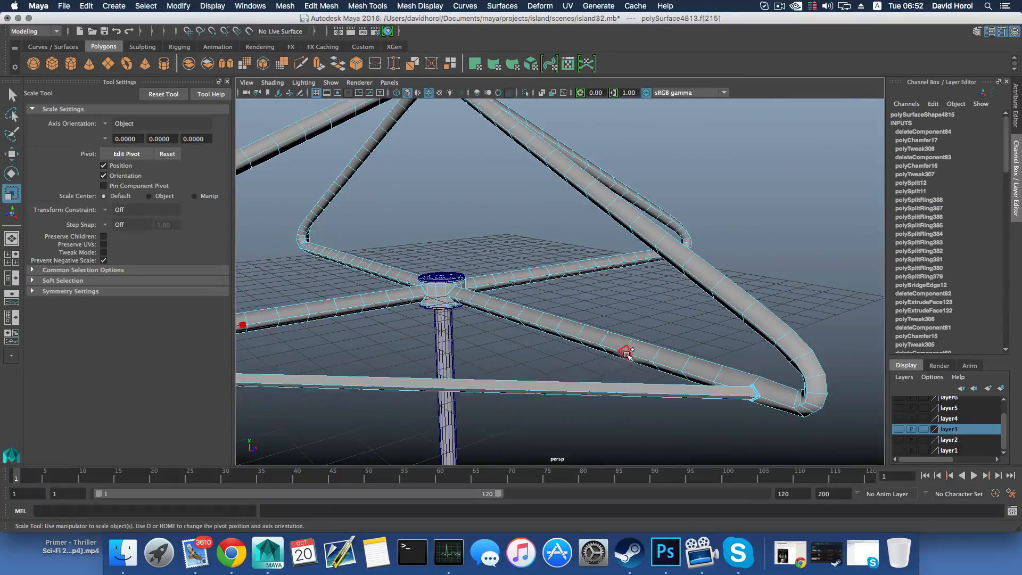
double_click(588, 391)
middle_click_drag(589, 395, 630, 400, "alt")
left_click_drag(563, 337, 509, 332, "alt")
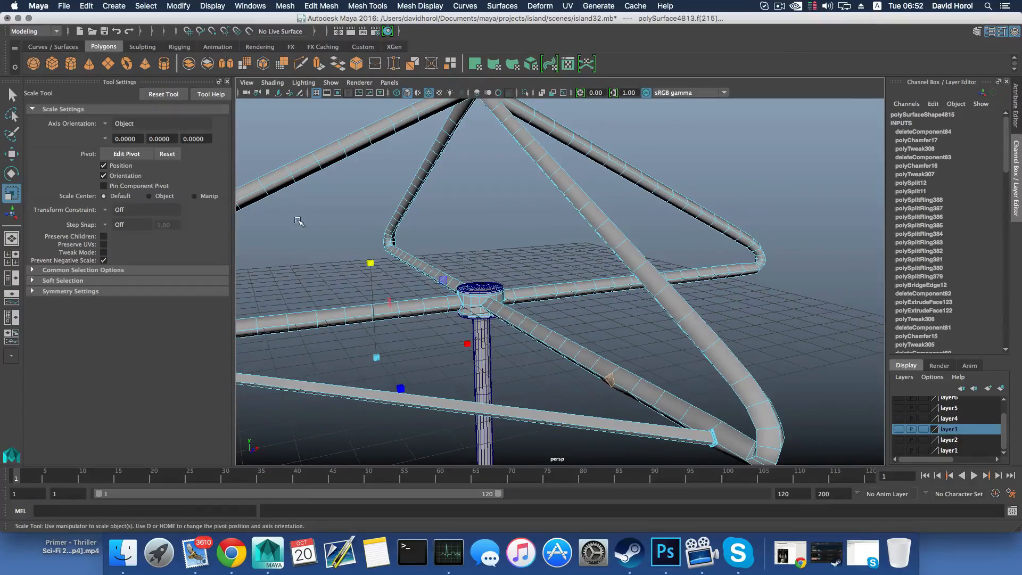
Extrude the two selected diamond faces in place and repeat the extrusion
key("ctrl+e")
left_click_drag(352, 260, 383, 287, "alt")
right_click_drag(417, 306, 463, 314, "alt")
left_click_drag(463, 314, 472, 310, "alt")
right_click_drag(472, 314, 570, 330, "alt")
left_click_drag(437, 315, 543, 336)
key("ctrl+e")
left_click_drag(611, 367, 548, 353)
Extrude the two diamond faces again and scale them inward uniformly to 0.783
left_click(316, 66)
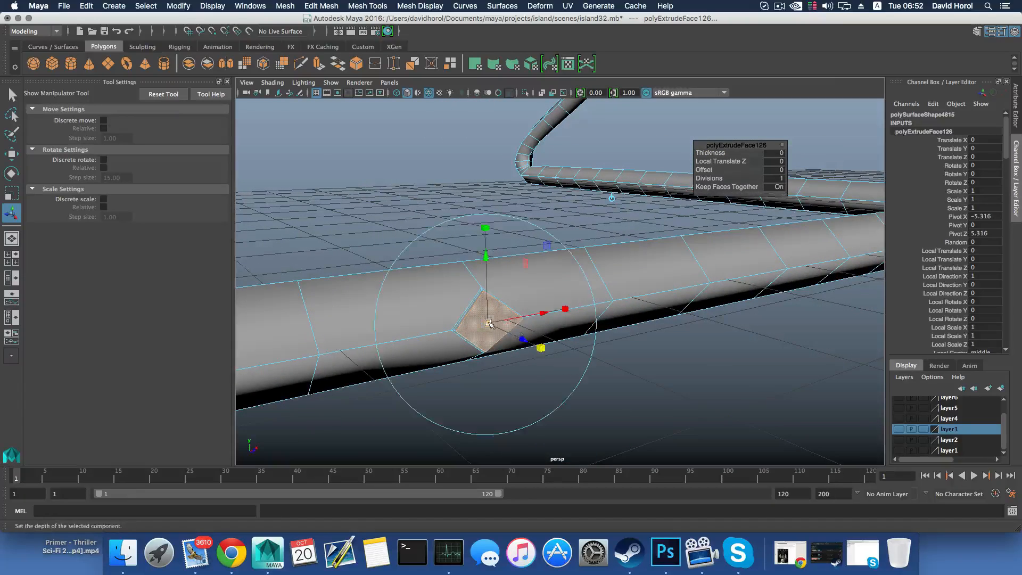
left_click_drag(488, 323, 480, 323)
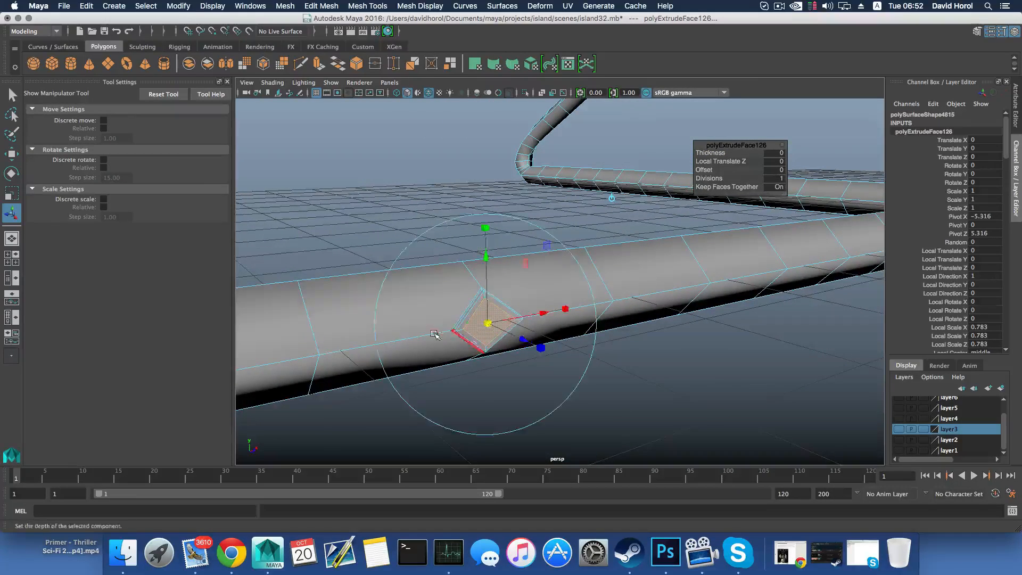
middle_click_drag(434, 333, 580, 316, "alt")
middle_click_drag(467, 331, 580, 333, "alt")
right_click_drag(580, 333, 485, 329, "alt")
left_click_drag(485, 330, 599, 356, "alt")
middle_click_drag(598, 355, 281, 360, "alt")
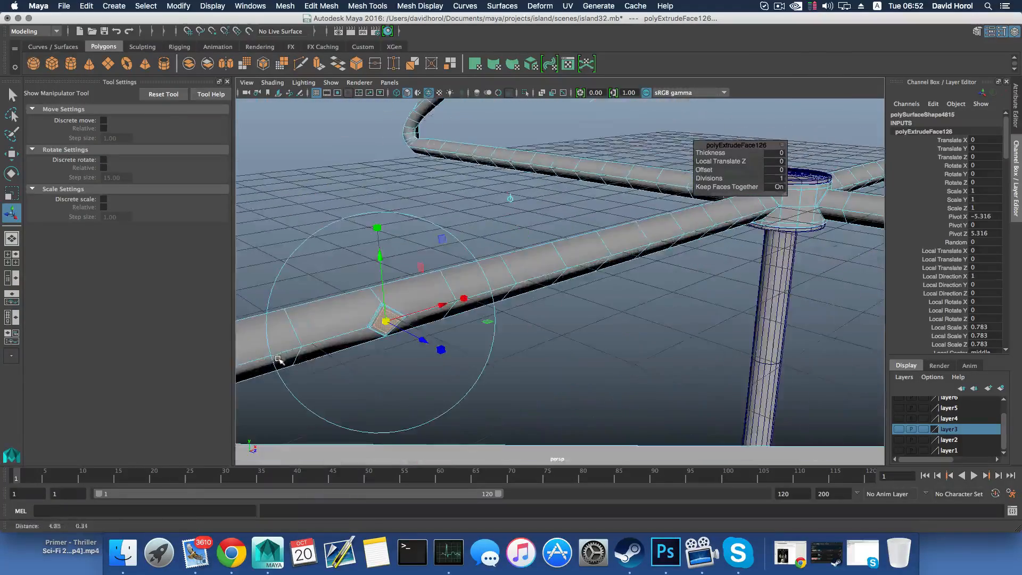
middle_click_drag(445, 367, 406, 360, "alt")
scroll(404, 360, "down", 2)
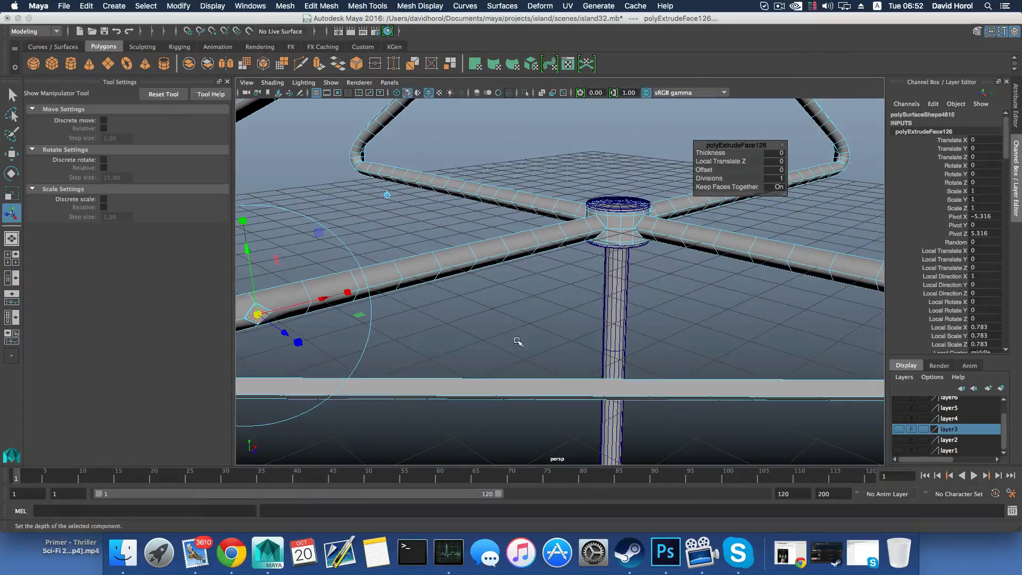
key("F8")
key("F10")
scroll(518, 341, "down", 2)
left_click(501, 367)
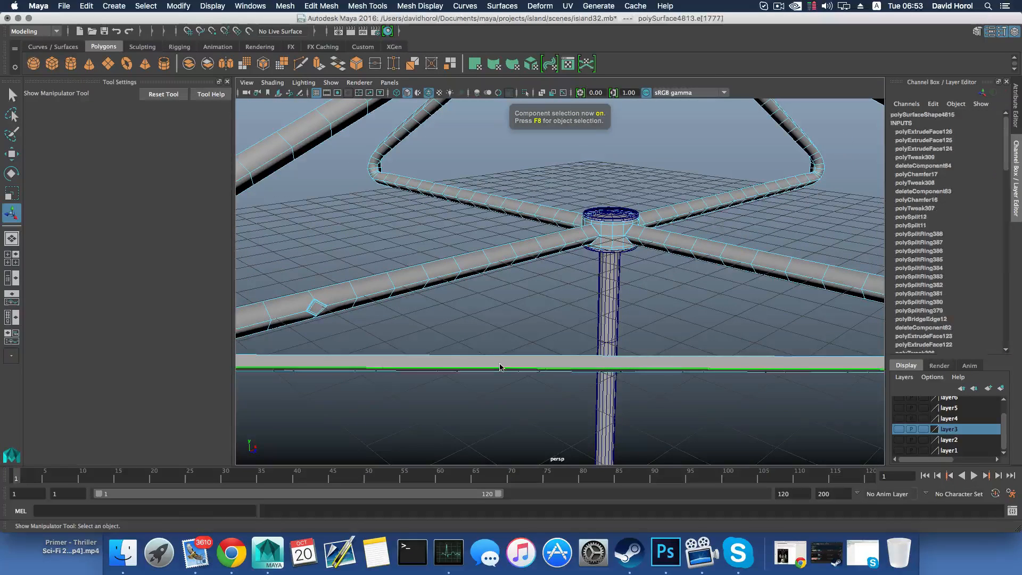
key("F8")
Select the inset diamond faces on both lower arms and bridge them into a straight inner bar
right_click_drag(403, 262, 403, 292)
left_click(320, 309)
left_click_drag(639, 304, 634, 335, "alt")
left_click(646, 330, "shift")
middle_click_drag(509, 338, 590, 347, "alt")
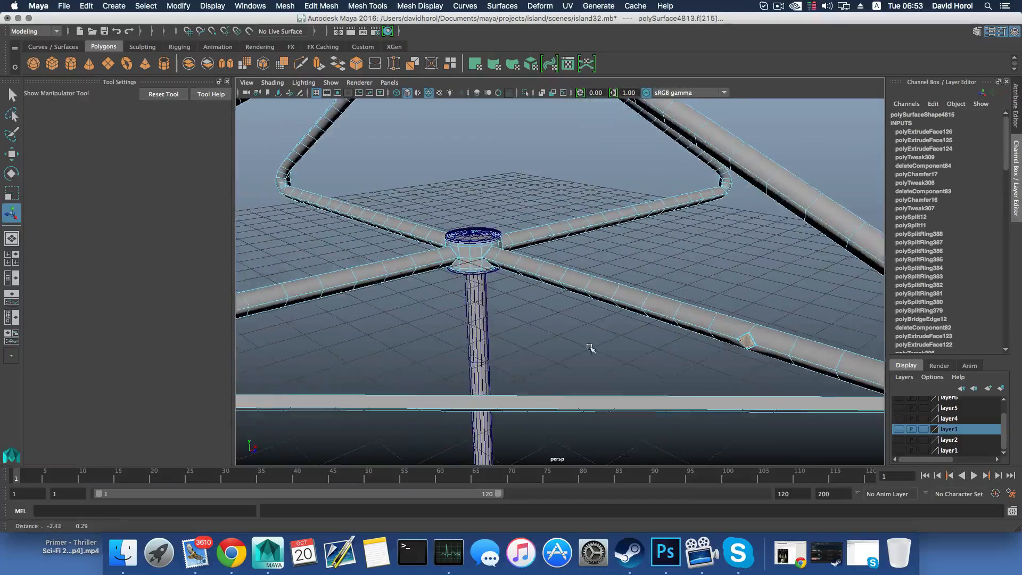
left_click(321, 6)
left_click(341, 53)
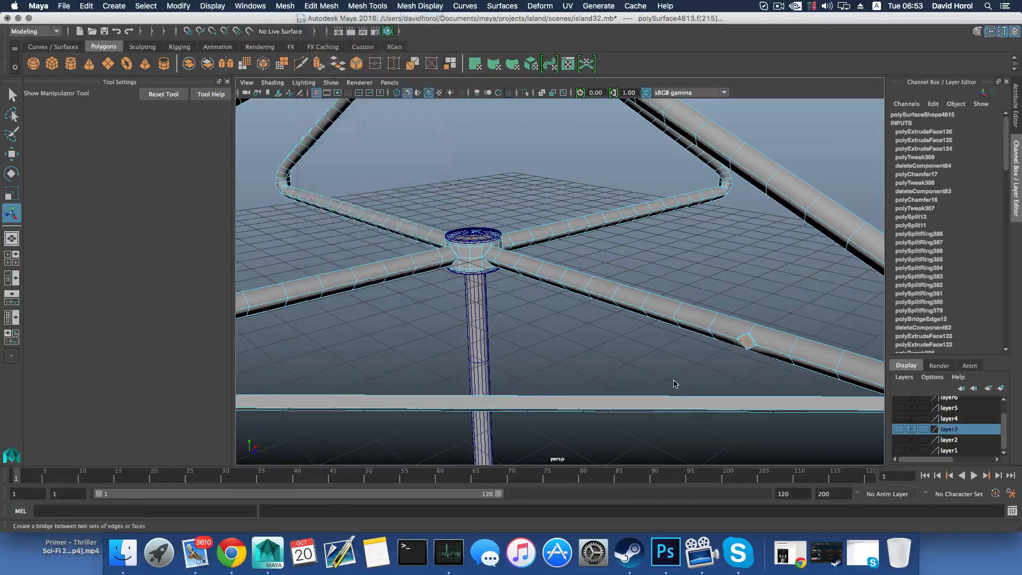
middle_click_drag(549, 348, 679, 335, "alt")
left_click_drag(679, 336, 682, 348, "alt")
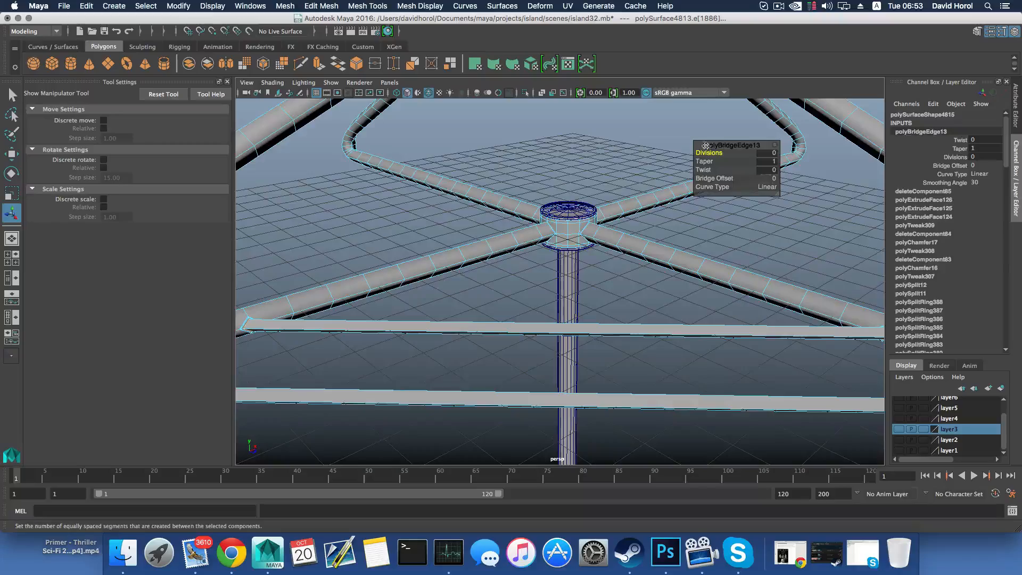
left_click_drag(579, 257, 507, 297, "alt")
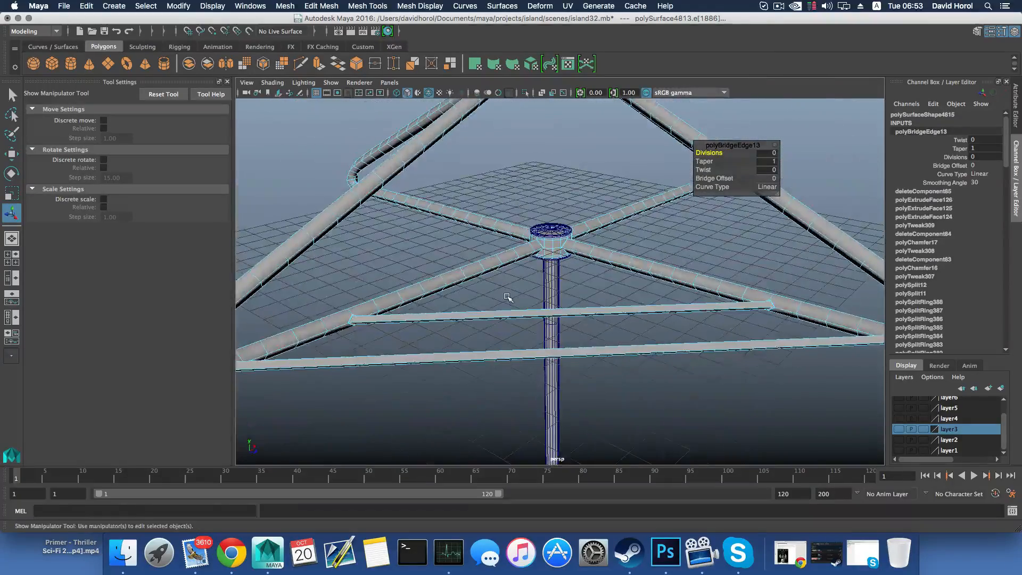
Return to object selection and examine the new inner bar and its joints with both lower arms
key("F8")
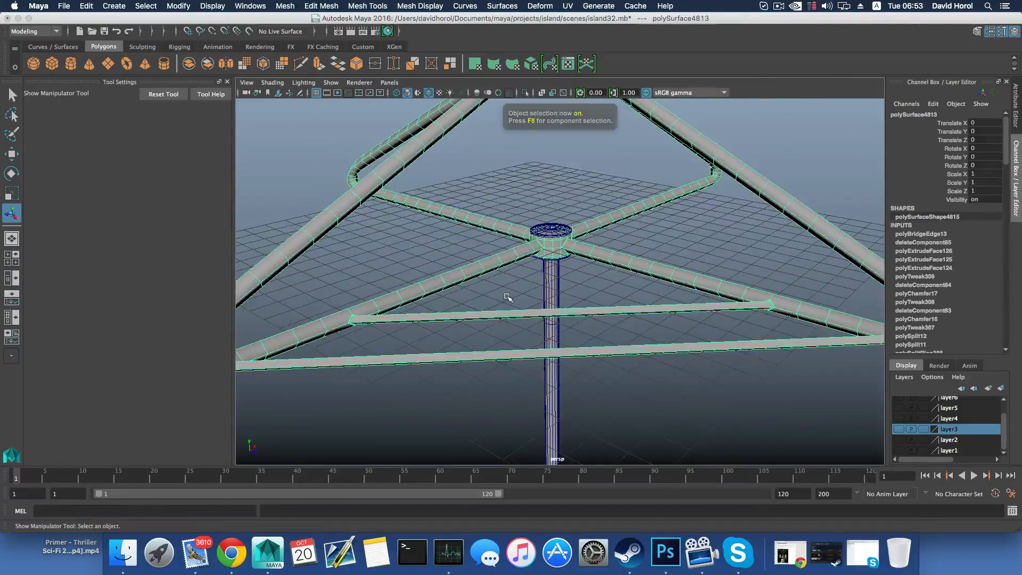
scroll(508, 297, "up", 3)
middle_click_drag(601, 290, 497, 291, "alt")
left_click_drag(574, 303, 479, 292, "alt")
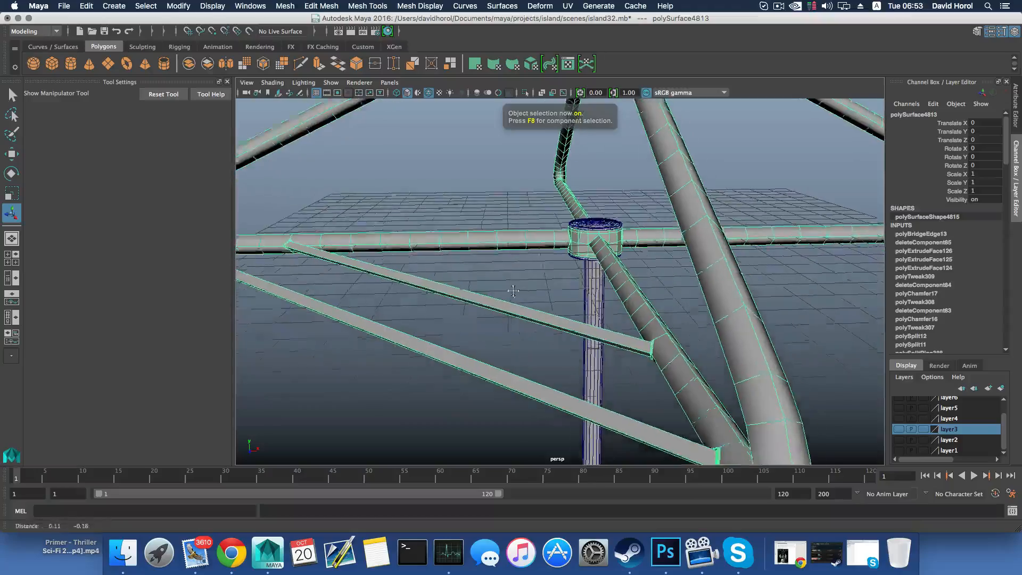
middle_click_drag(707, 370, 619, 334, "alt")
scroll(619, 334, "up", 3)
left_click_drag(619, 334, 640, 358, "alt")
middle_click_drag(641, 358, 544, 360, "alt")
scroll(545, 358, "down", 5)
left_click_drag(545, 357, 422, 289, "alt")
scroll(548, 349, "up", 3)
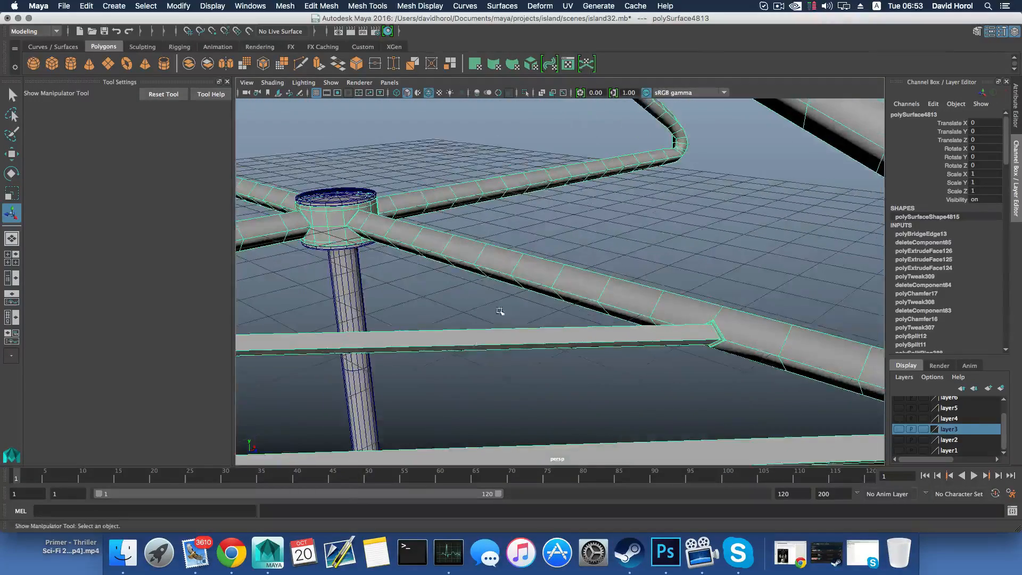
On the frame's next side, chamfer the lower-arm vertex between hub and outer bar joint, and delete its centre vertex
middle_click_drag(502, 313, 532, 342, "alt")
left_click_drag(532, 342, 593, 320, "alt")
right_click_drag(538, 271, 487, 270)
left_click_drag(597, 318, 732, 286, "alt")
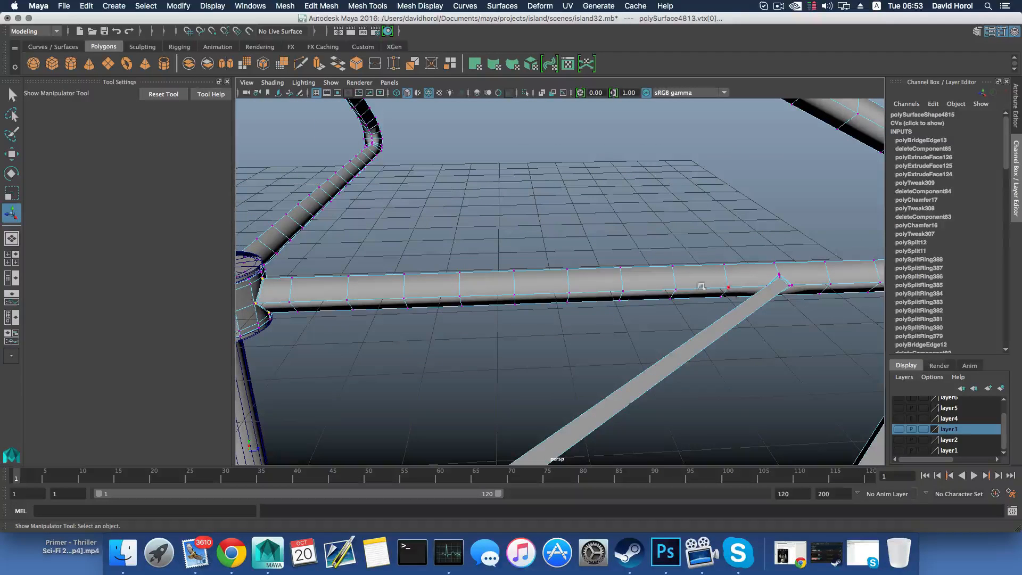
left_click(569, 293)
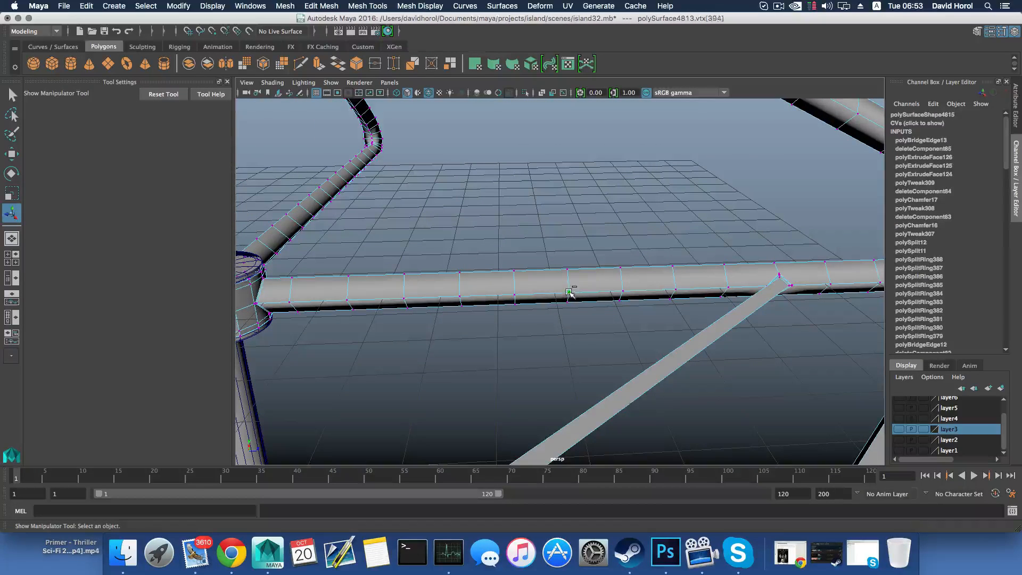
right_click_drag(569, 293, 629, 292, "shift")
mouse_move(591, 298)
left_mouse_down("alt")
mouse_move(585, 312)
mouse_move(574, 302)
left_mouse_up("alt")
Select the upper and lower vertices of this new diamond and scale them apart vertically
key("q")
left_click(575, 305)
key("r")
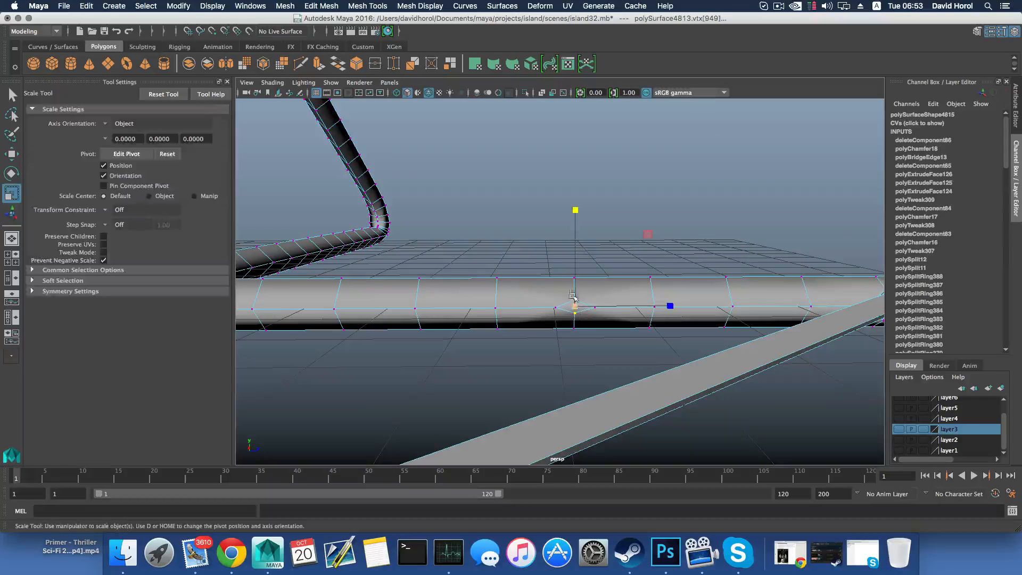
left_click(570, 209)
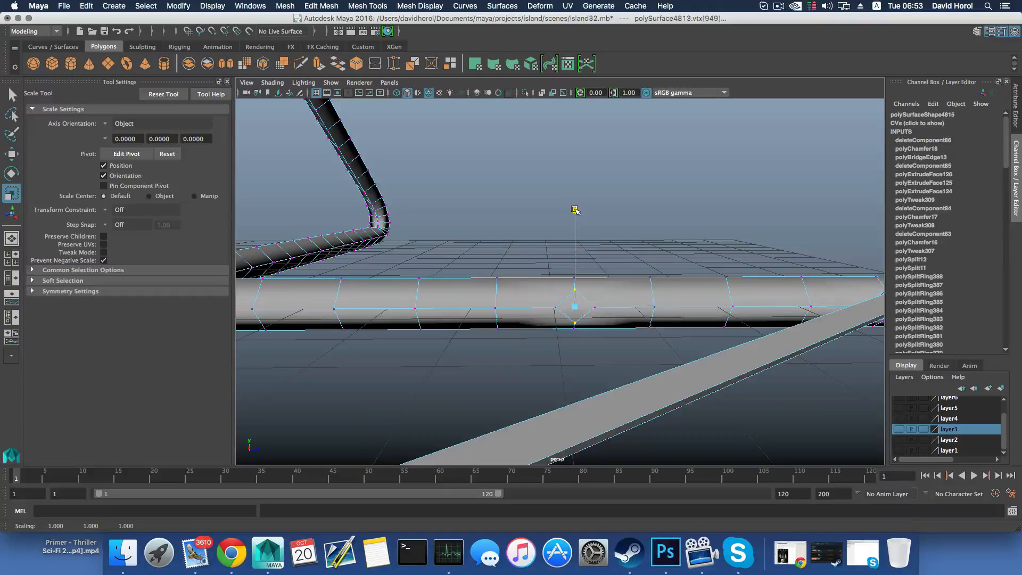
Chamfer the matching vertex on this side's other lower arm with width 0.25, and delete its centre vertex
left_click_drag(578, 286, 474, 326, "alt")
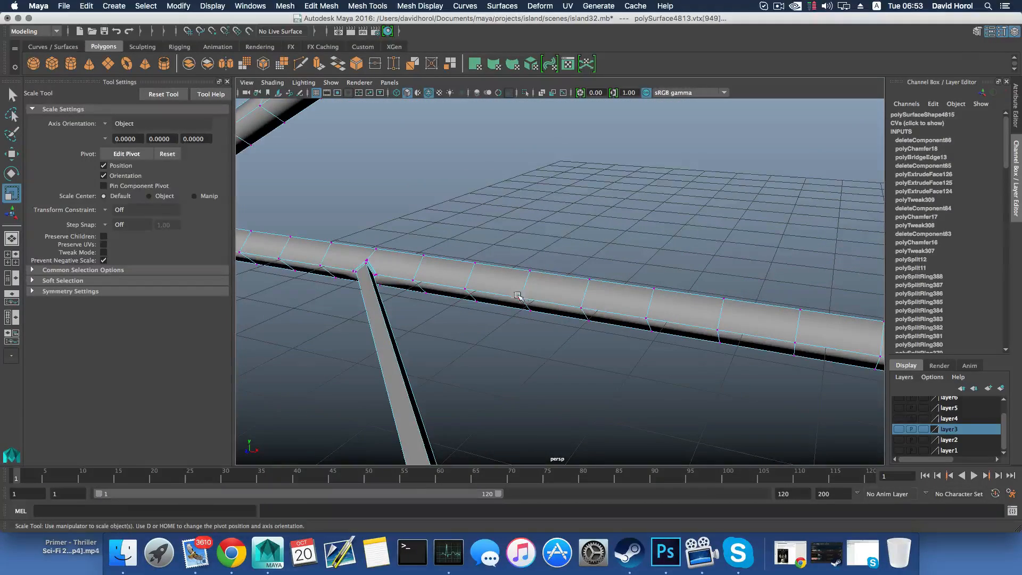
left_click(581, 309)
right_click_drag(581, 309, 614, 320, "shift")
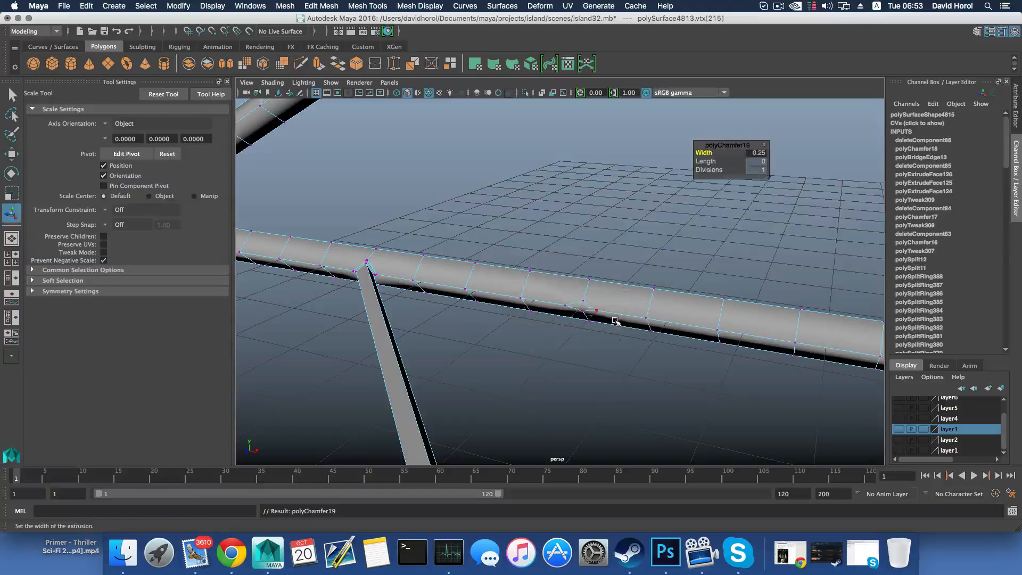
key("Delete")
Scale the upper and lower vertices of the other arm's diamond apart vertically to match its counterpart
left_click(583, 302)
left_click(584, 312, "shift")
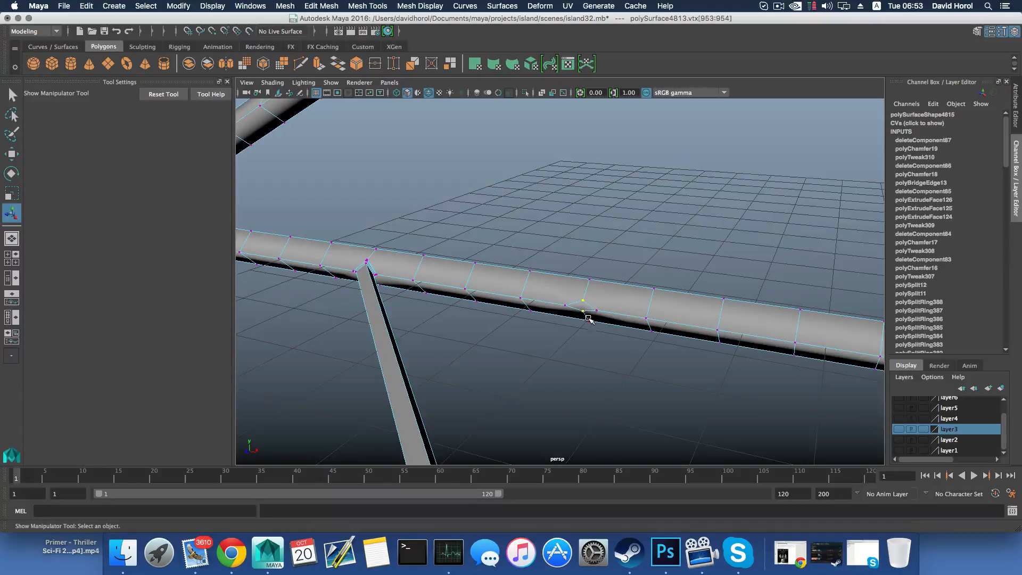
key("r")
left_click(583, 213)
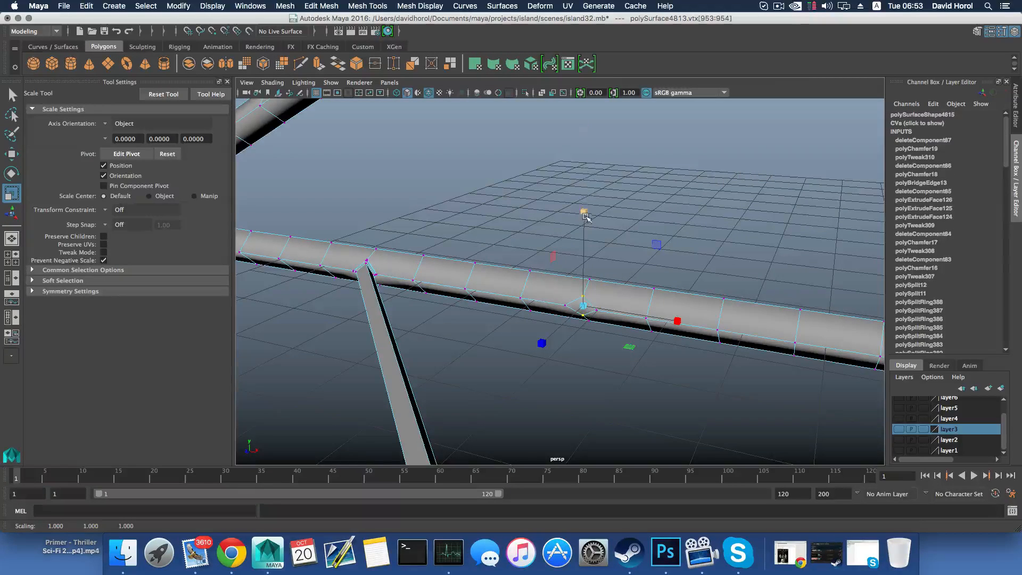
left_click_drag(584, 208, 583, 159)
left_click_drag(548, 314, 602, 282, "alt")
Switch to face selection and select the two new diamond faces facing each other on this side's lower arms
right_click_drag(599, 270, 599, 300)
left_click(546, 335)
scroll(660, 383, "down", 3)
middle_click_drag(634, 372, 486, 366, "alt")
left_click_drag(486, 366, 570, 332, "alt")
left_click(638, 342, "shift")
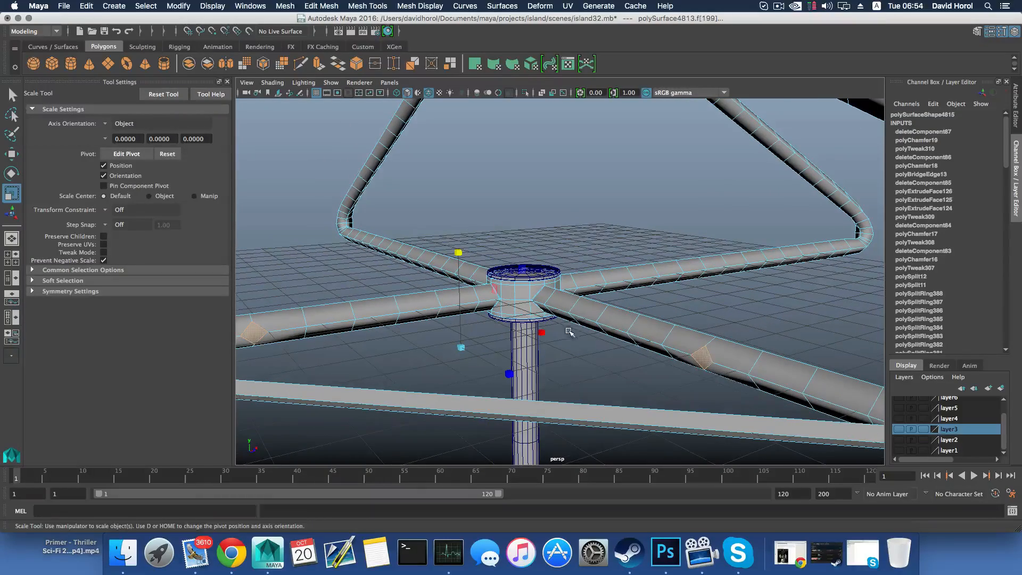
Extrude the two selected diamond faces on the lower arms outward by about 0.011
left_click(318, 65)
middle_click_drag(417, 332, 504, 317, "alt")
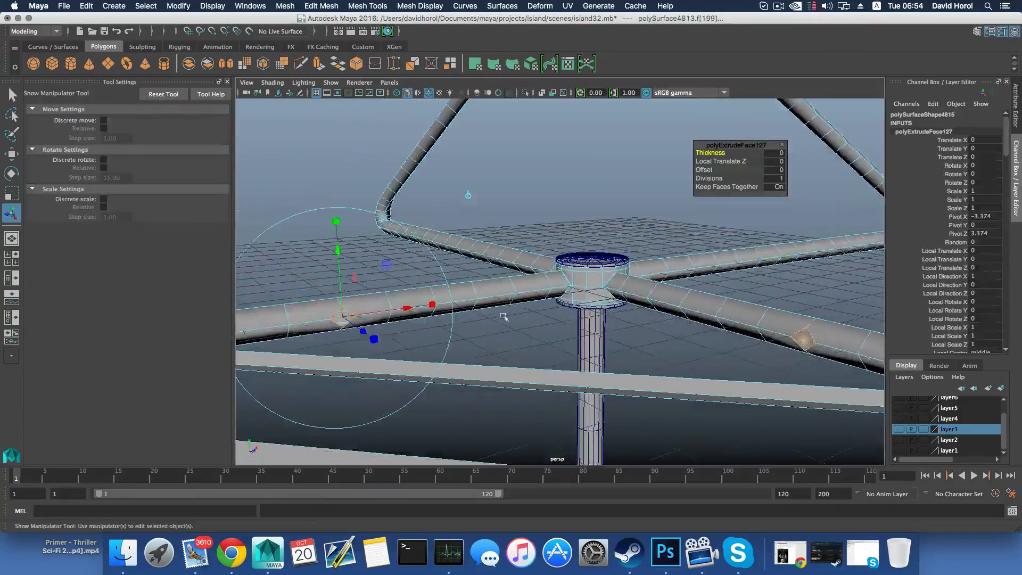
left_click_drag(415, 317, 462, 315, "alt")
key("f")
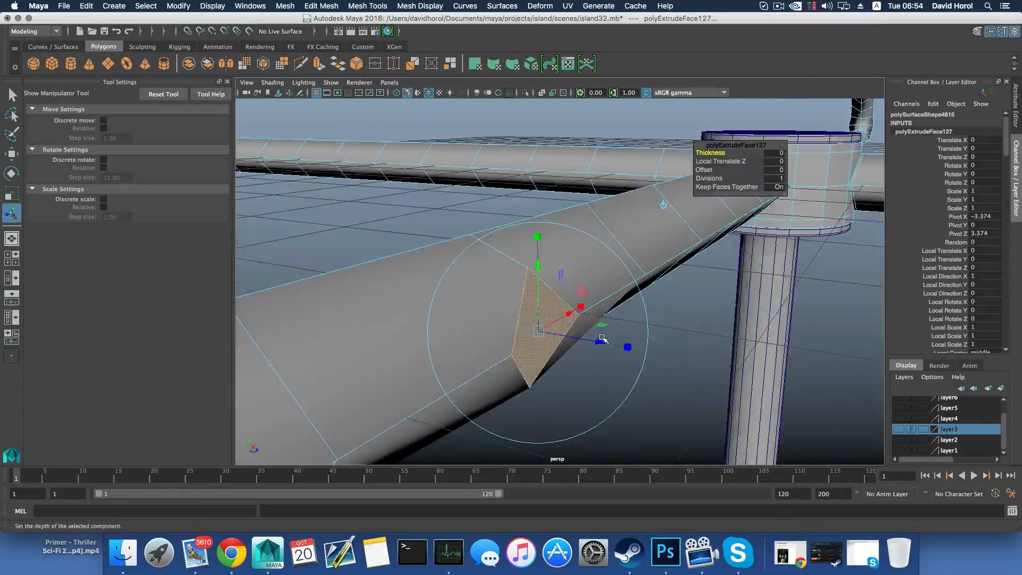
left_click_drag(602, 339, 604, 341)
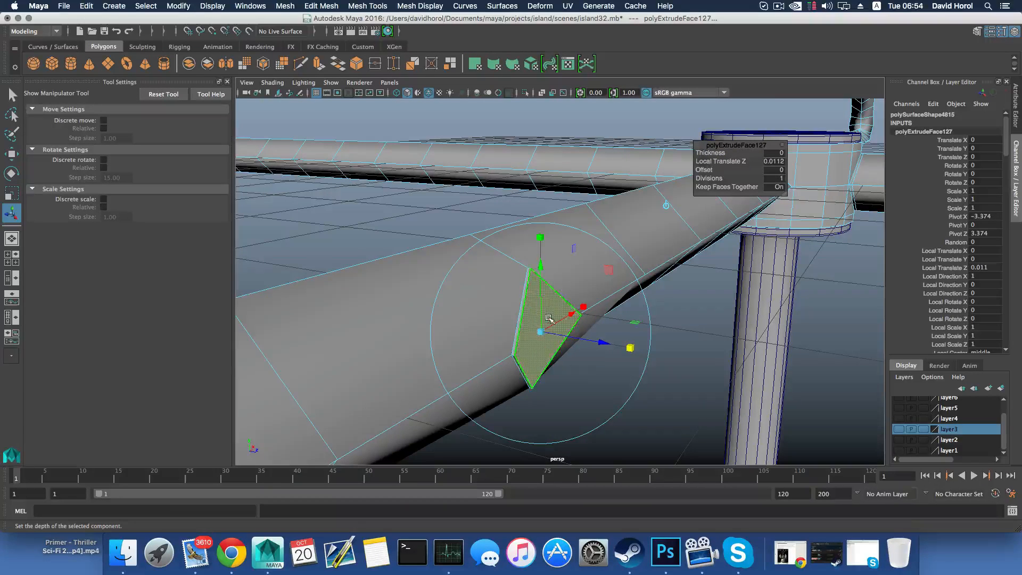
left_click_drag(540, 331, 539, 330)
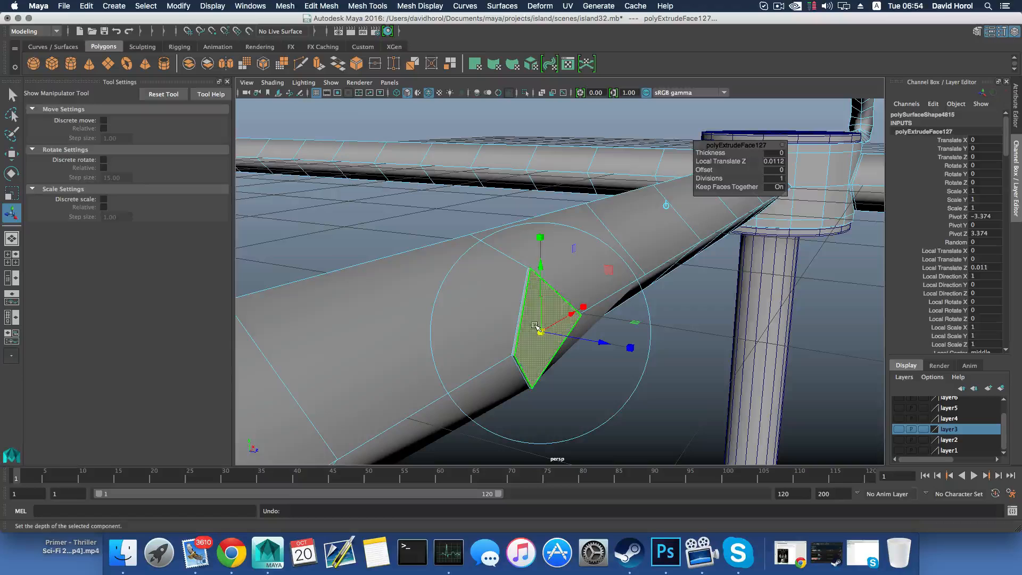
key("super+z")
left_click_drag(602, 341, 604, 344)
Extrude both raised diamond faces again and scale them inward to about 0.839
left_click(319, 64)
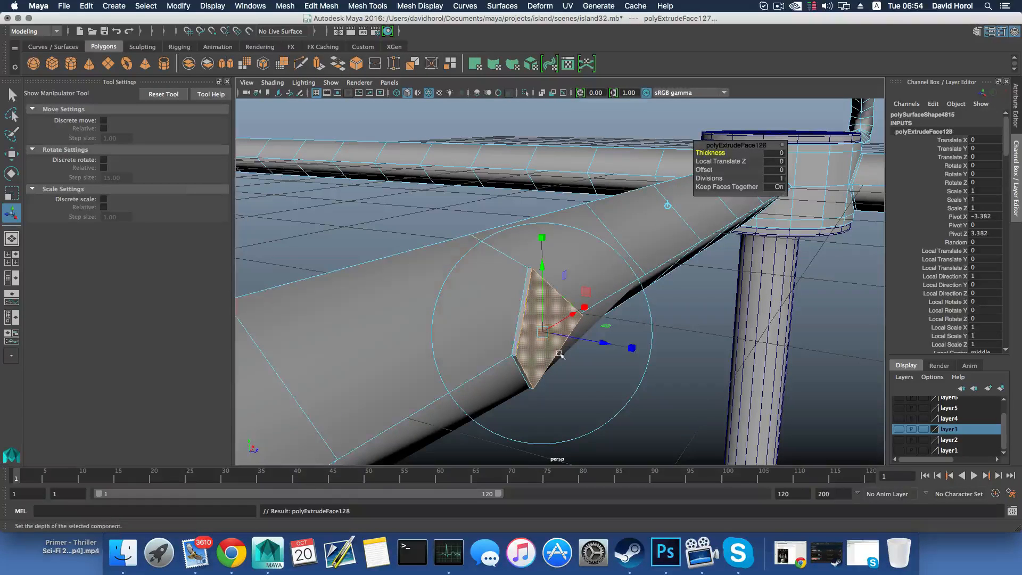
left_click(628, 345)
left_click_drag(542, 331, 543, 334)
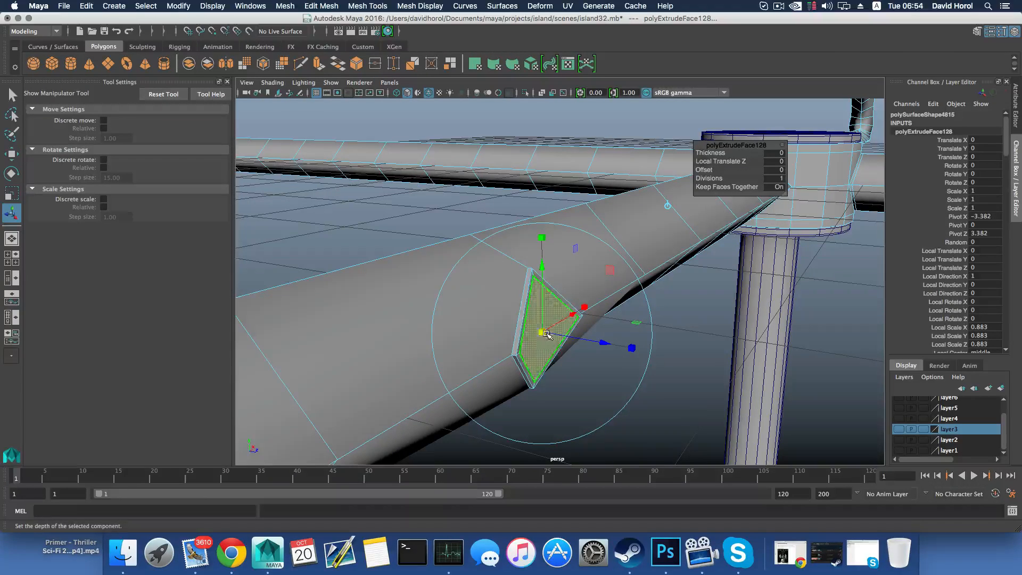
left_click_drag(541, 332, 542, 332)
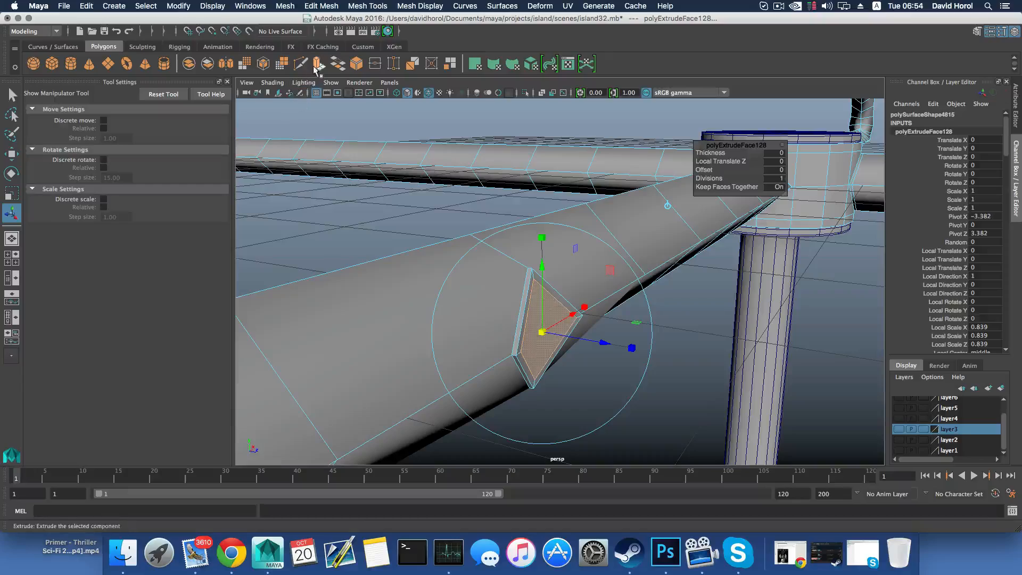
Reselect the two inset diamond faces on the facing lower arms and bridge them to form a third bar nearer the hub
left_click_drag(472, 273, 495, 269, "alt")
right_click_drag(496, 269, 457, 274, "alt")
left_click_drag(612, 293, 574, 303, "alt")
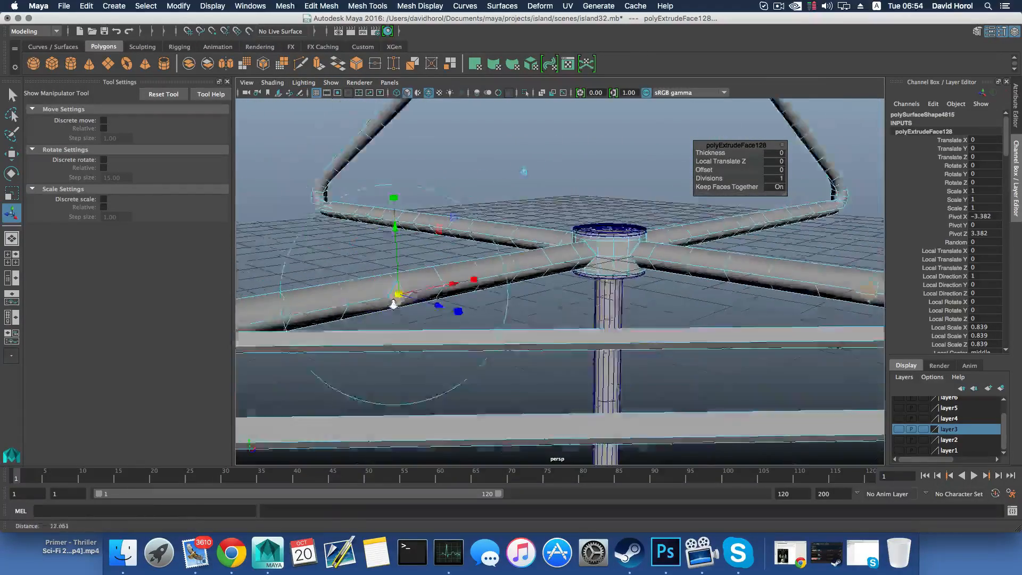
right_click_drag(575, 303, 543, 312, "alt")
left_click_drag(543, 312, 539, 314, "alt")
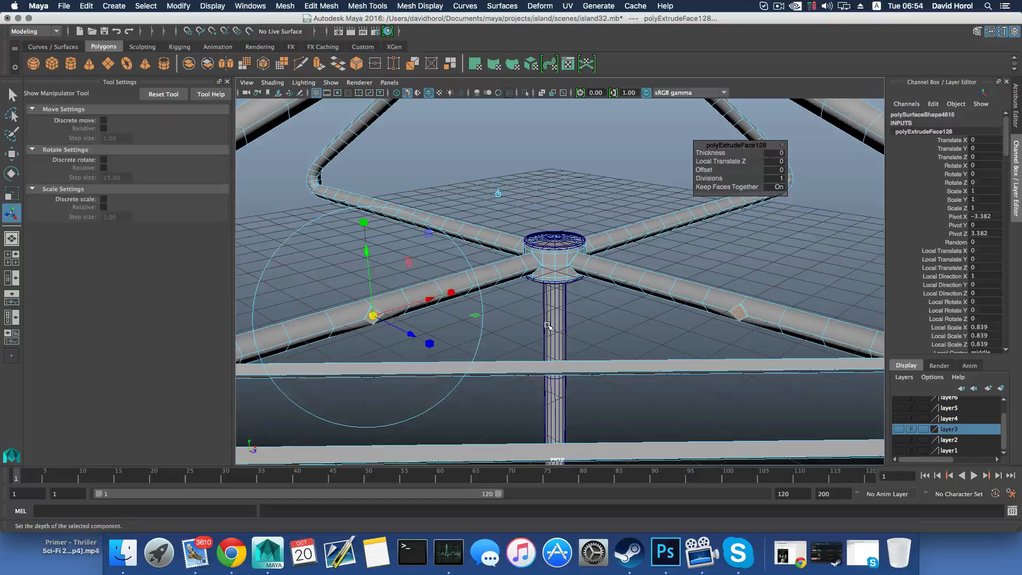
key("F8")
key("F8")
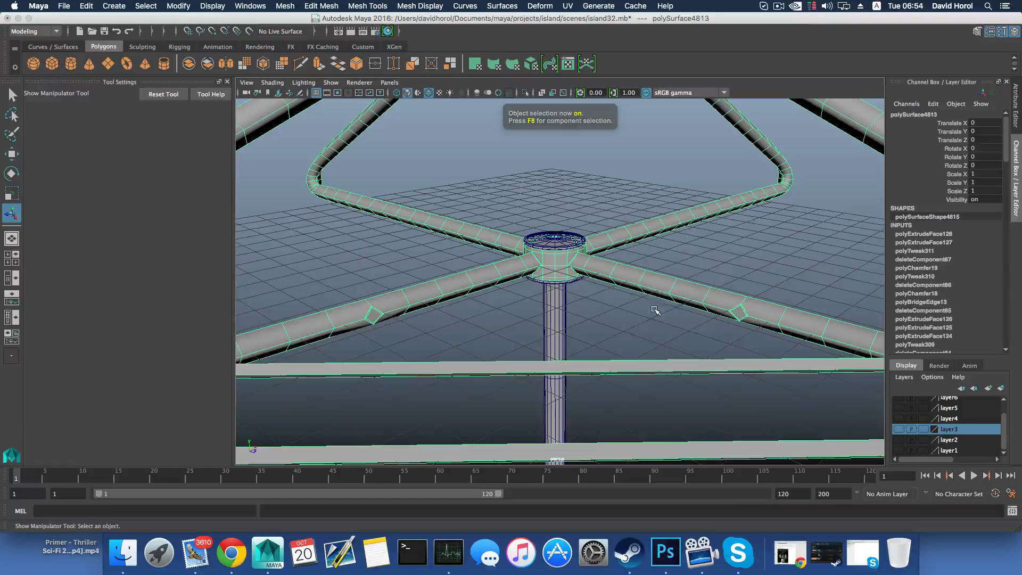
right_click_drag(661, 298, 663, 307)
left_click(737, 313)
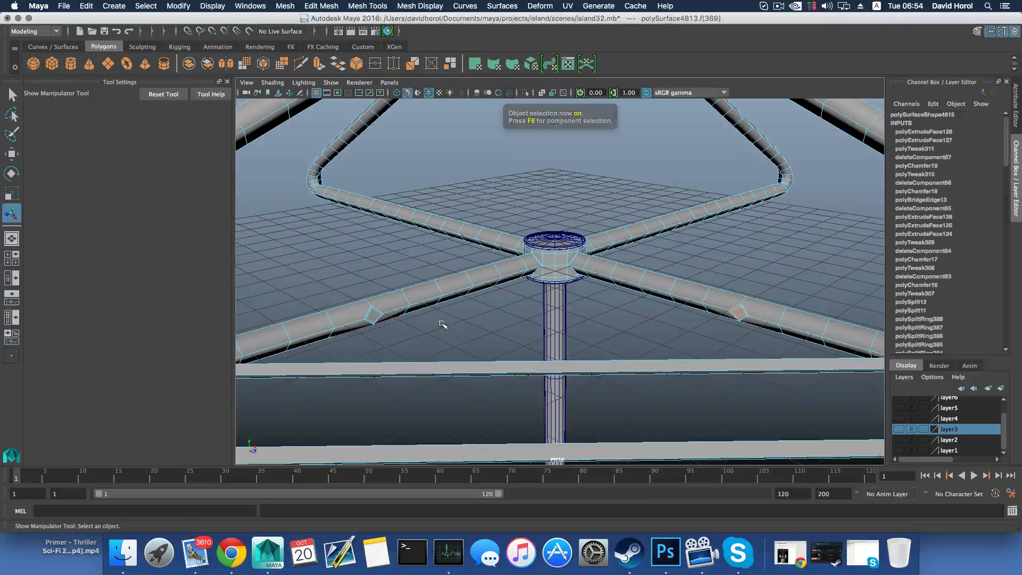
left_click(375, 315, "shift")
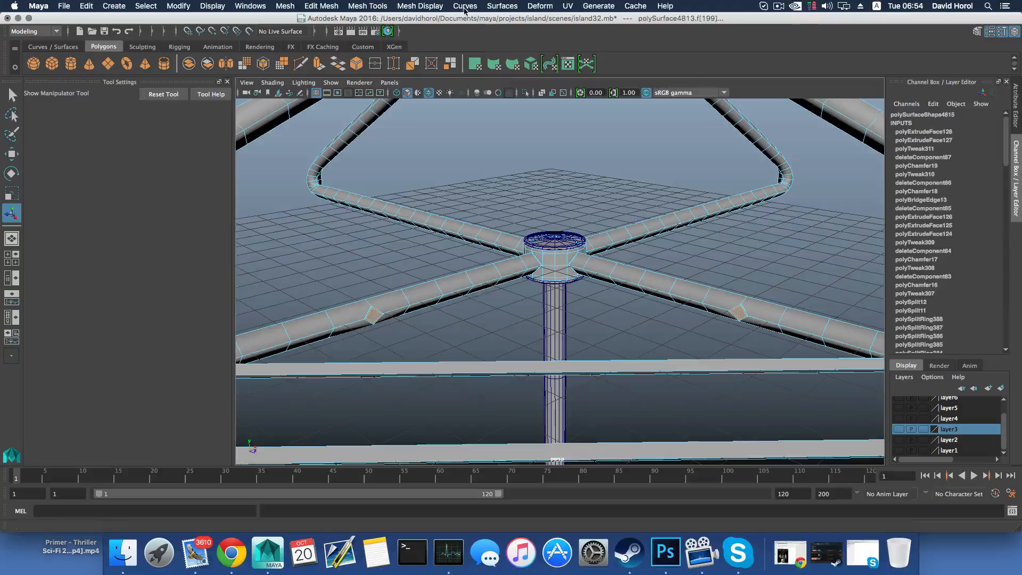
left_click(372, 5)
mouse_move(316, 4)
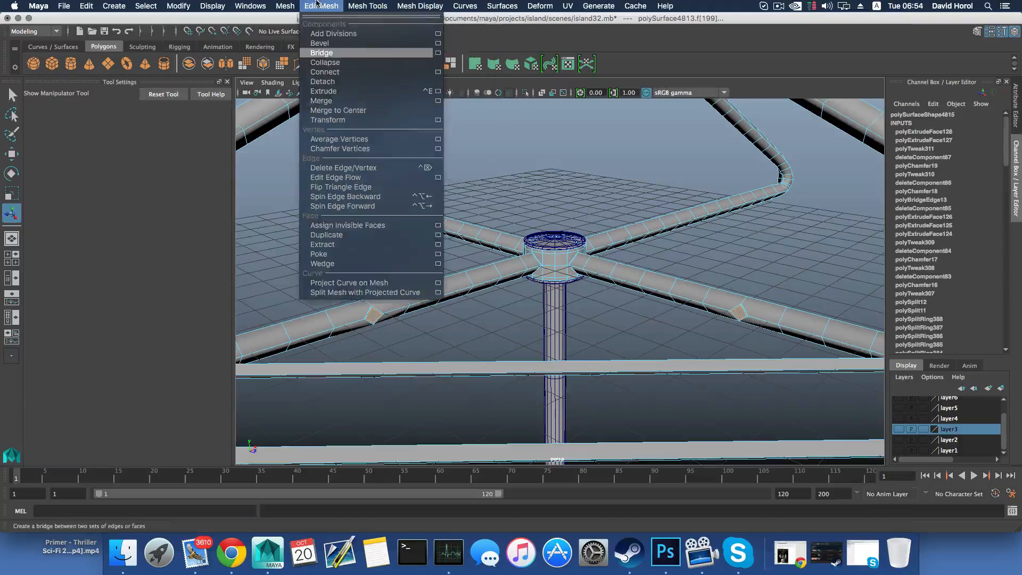
left_click(336, 53)
left_click_drag(568, 307, 696, 282, "alt")
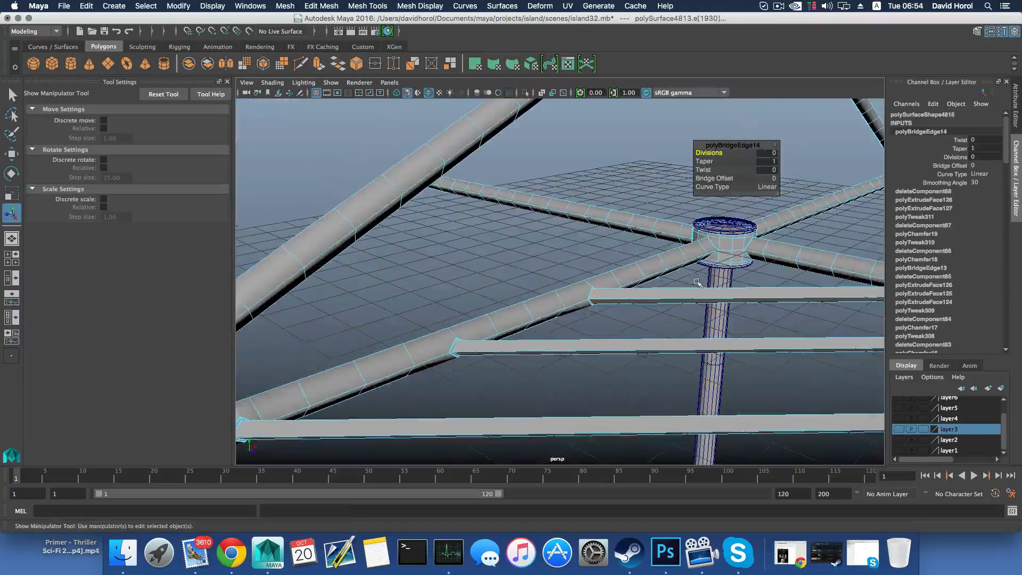
mouse_move(557, 301)
left_mouse_down("alt")
mouse_move(609, 358)
mouse_move(597, 275)
mouse_move(531, 282)
mouse_move(558, 314)
left_mouse_up("alt")
scroll(577, 297, "up", 5)
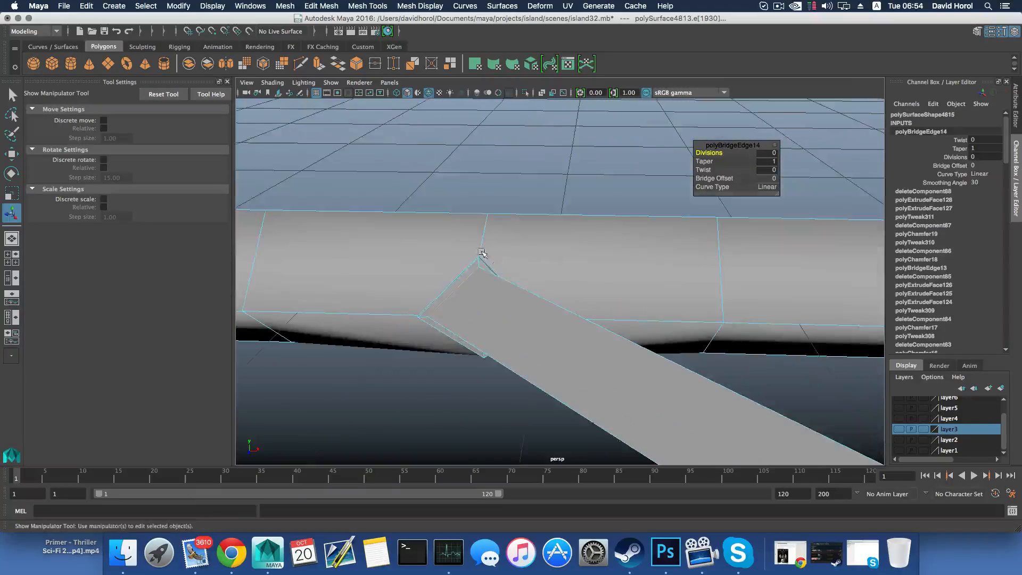
left_click_drag(471, 285, 511, 288, "alt")
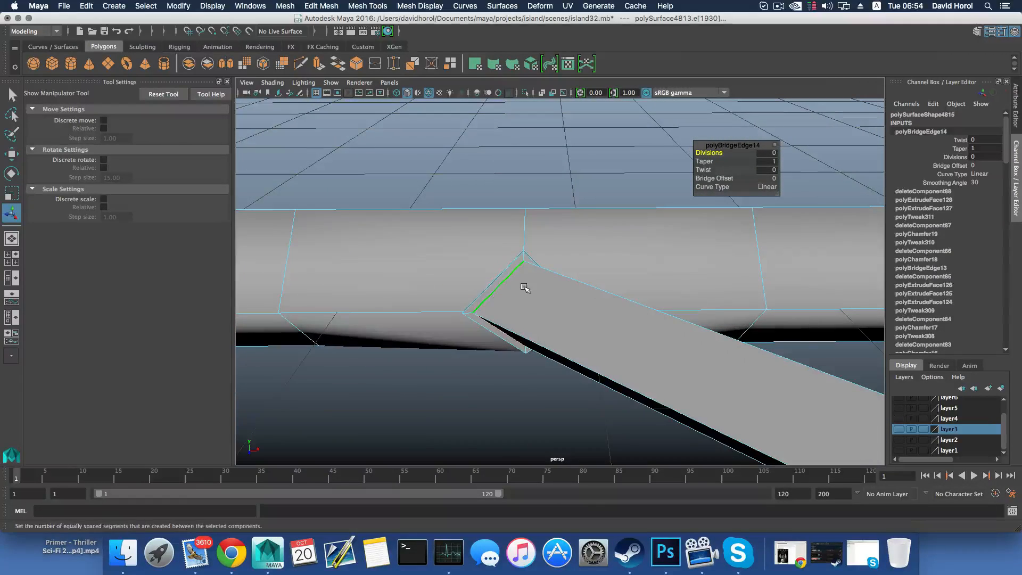
scroll(524, 289, "down", 8)
Delete the extra diagonal edge at the top junction where the upper arms meet
key("F8")
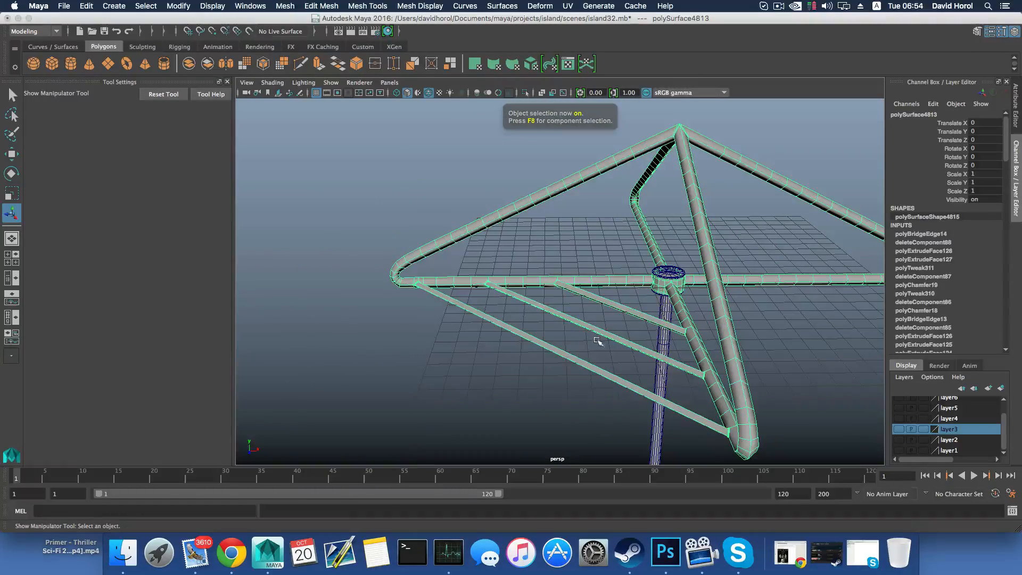
key("3")
left_click_drag(601, 347, 505, 347, "alt")
scroll(512, 343, "up", 4)
right_click_drag(519, 271, 519, 242)
left_click(510, 274)
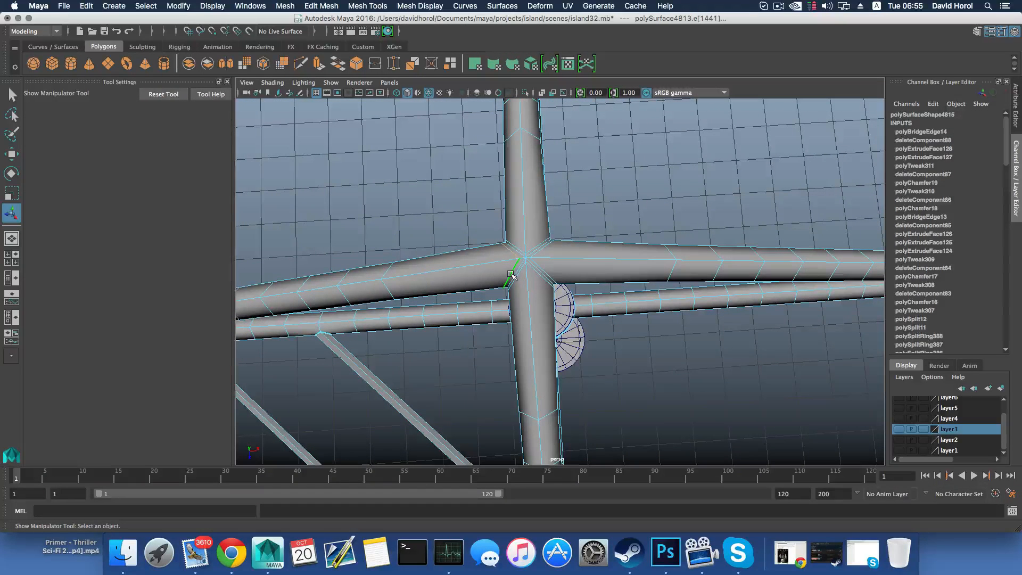
right_click(511, 274, "shift")
left_click(467, 290)
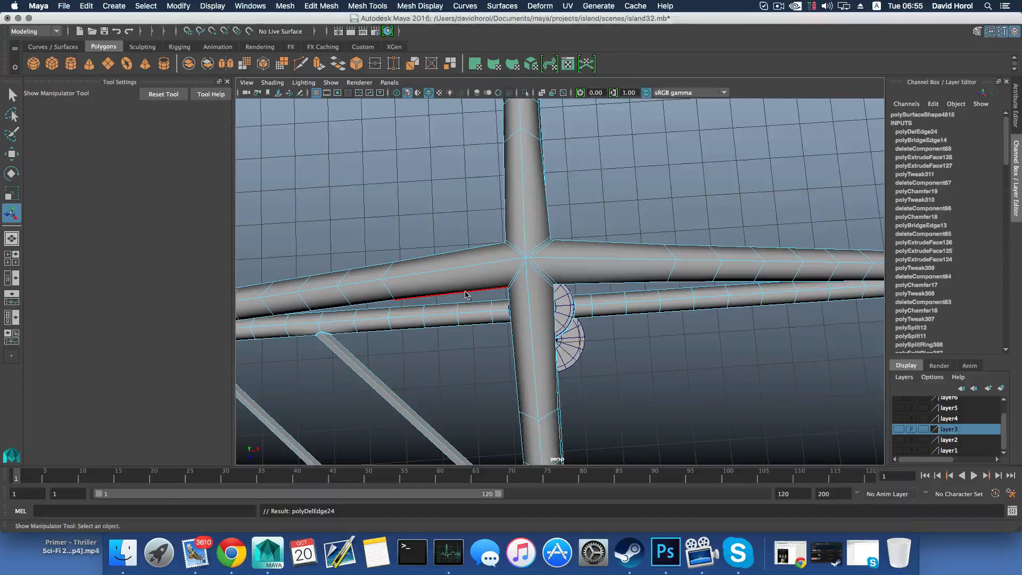
Switch the frame back to object selection and isolate it in the view, hiding the hub cap and pole
left_click_drag(514, 264, 494, 269, "alt")
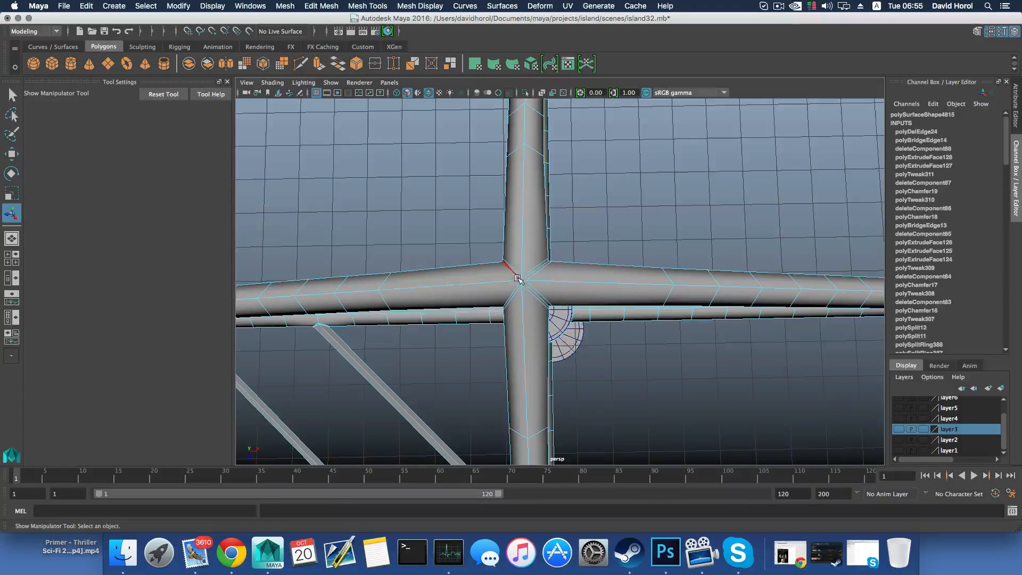
left_click_drag(505, 278, 523, 249, "alt")
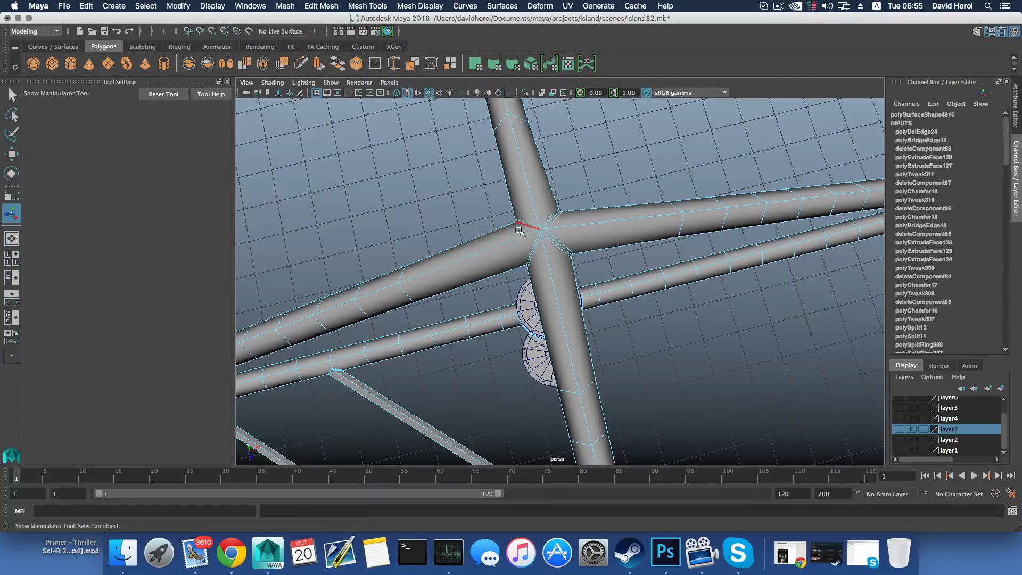
left_click_drag(518, 250, 554, 295, "alt")
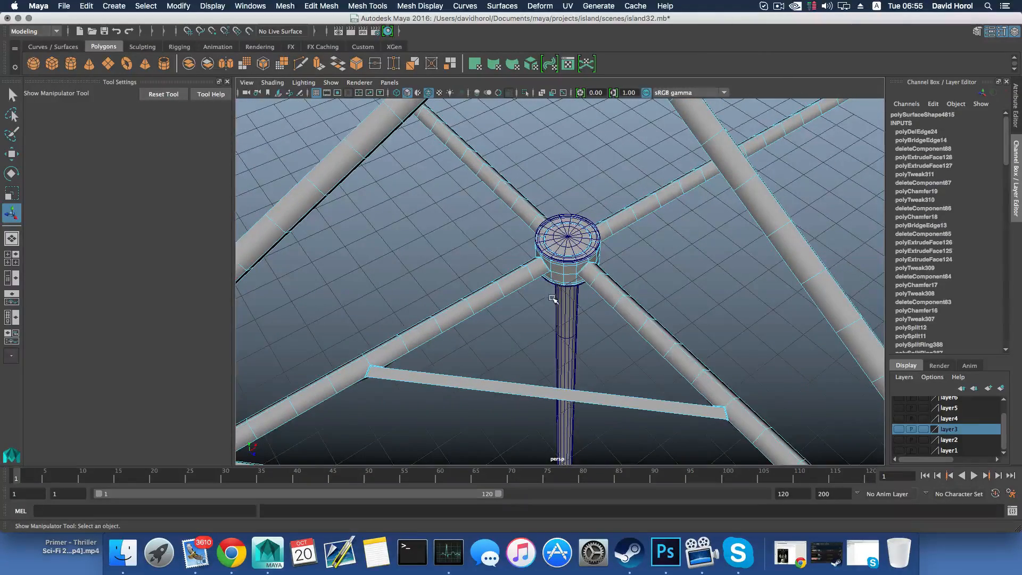
scroll(553, 298, "up", 10)
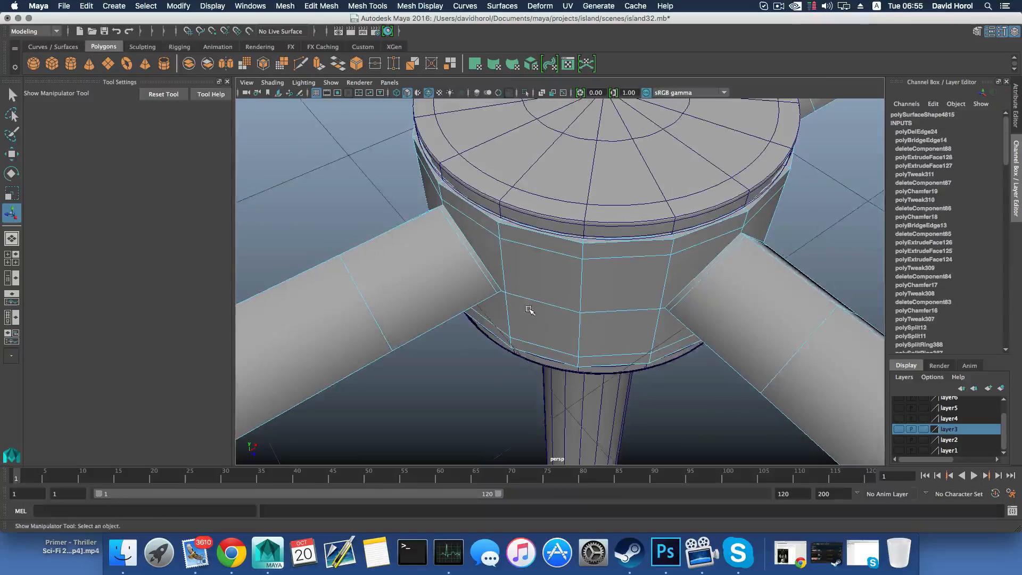
scroll(567, 298, "down", 8)
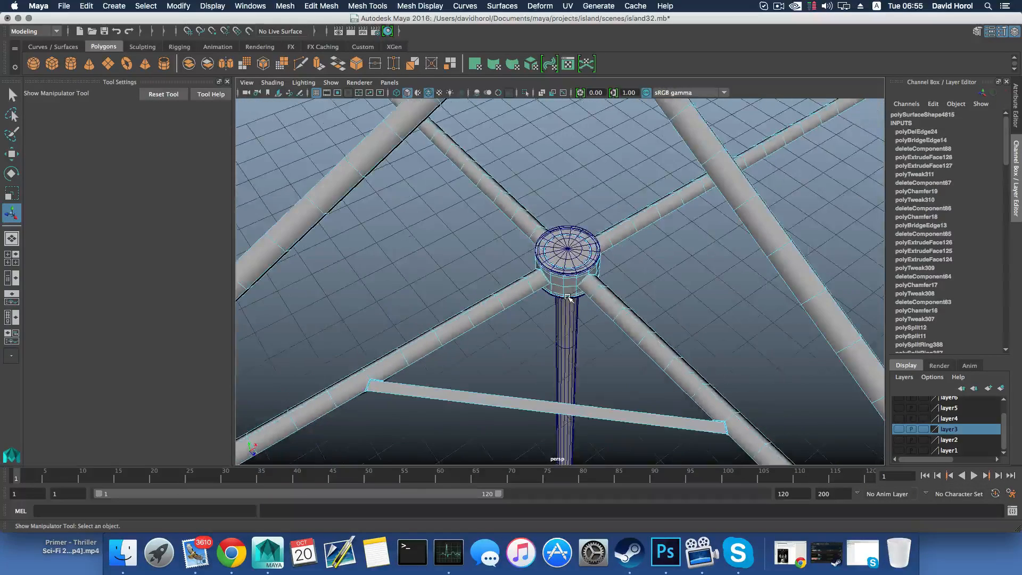
key("F8")
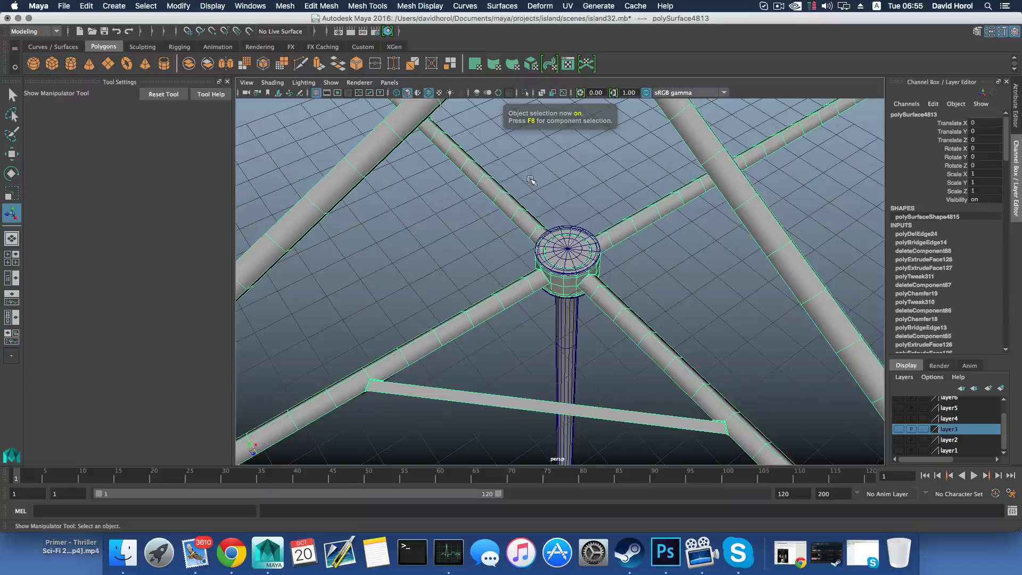
left_click(524, 92)
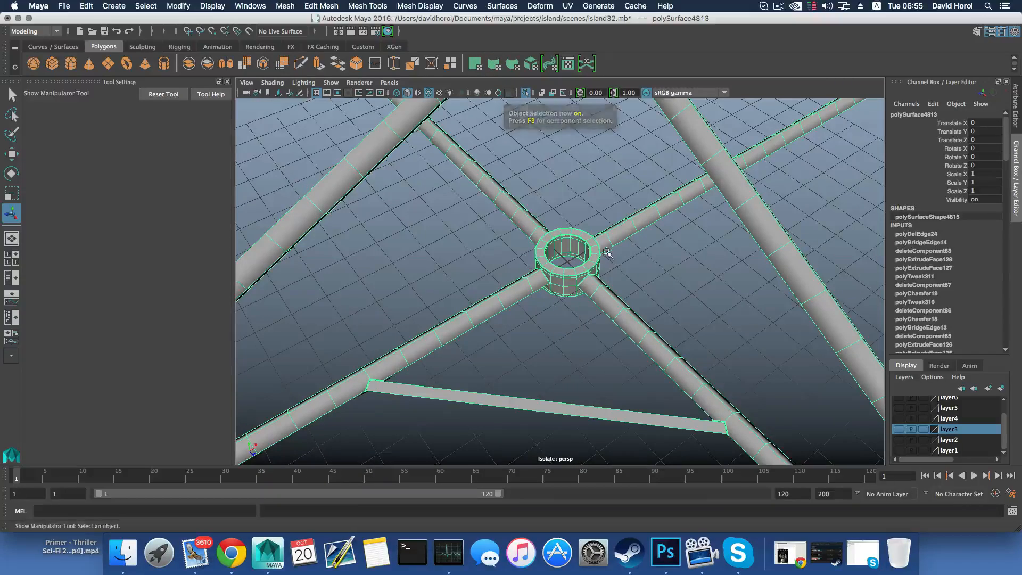
Select the faces of the frame section holding the three bridged bars, including one of the arms they attach to
left_click_drag(603, 251, 506, 239, "alt")
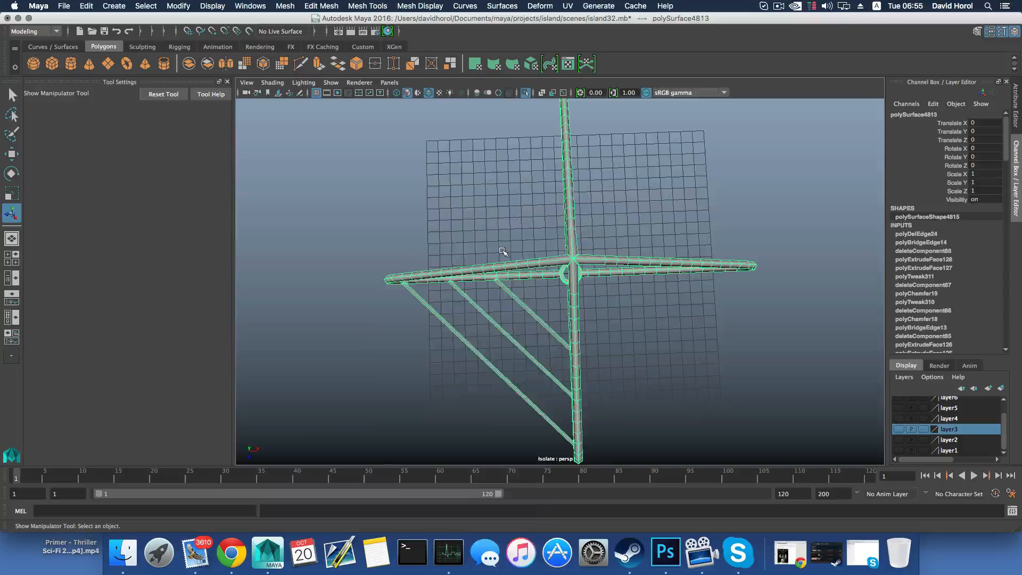
right_click_drag(506, 250, 500, 272)
left_click_drag(501, 272, 505, 239, "alt")
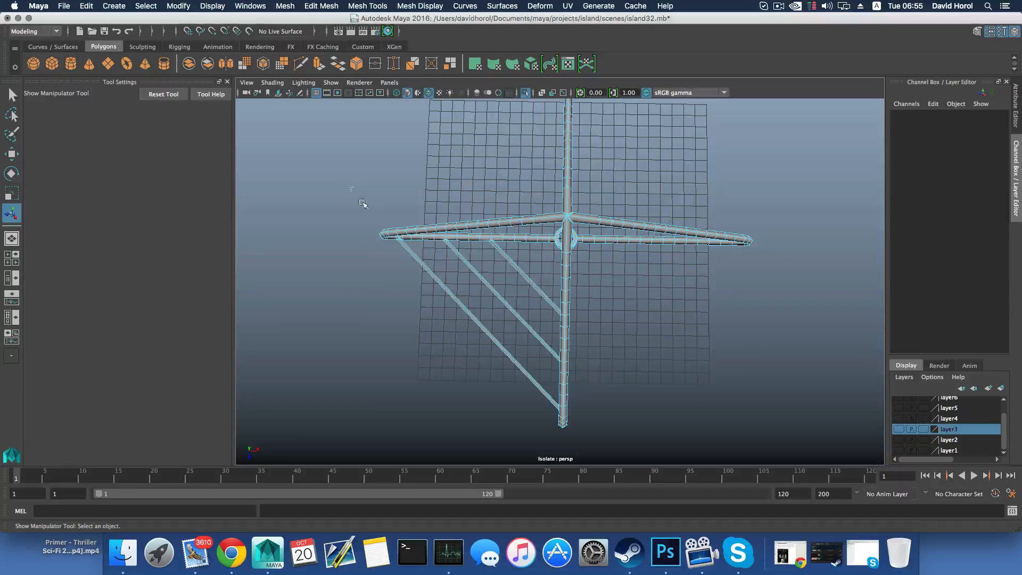
left_click_drag(362, 203, 509, 345)
right_click_drag(509, 345, 632, 322, "alt")
middle_click_drag(631, 321, 487, 278, "alt")
right_click_drag(487, 278, 506, 285, "alt")
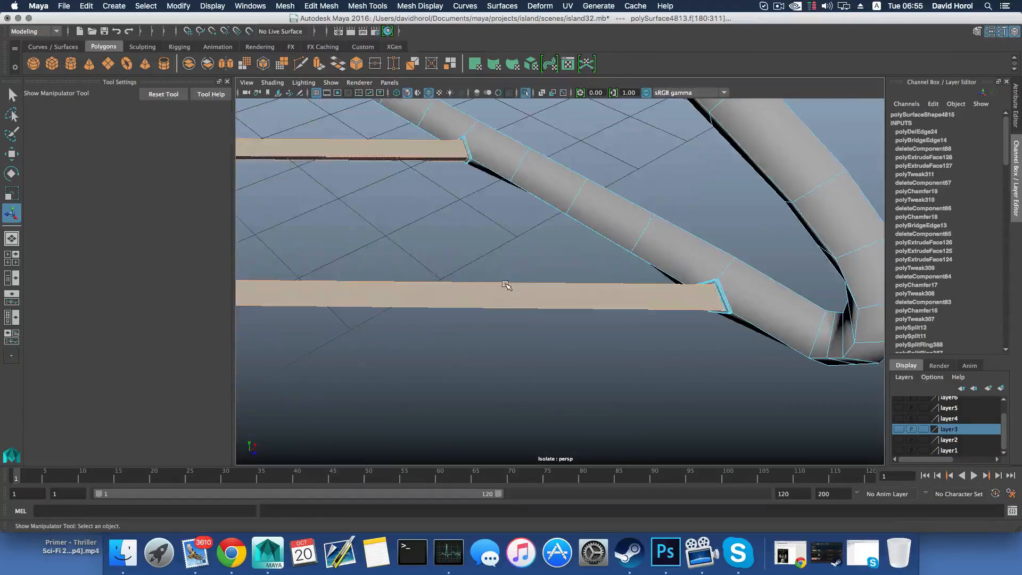
Add the arm faces surrounding the three bar joints on the other lower arm to the face selection
left_click_drag(506, 285, 443, 337, "alt")
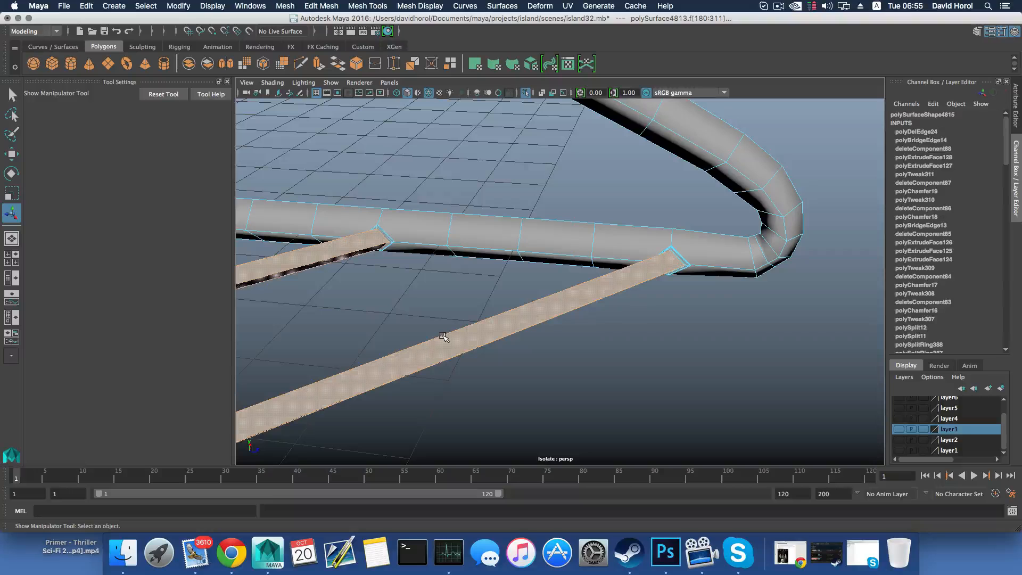
left_click_drag(512, 316, 456, 364, "alt")
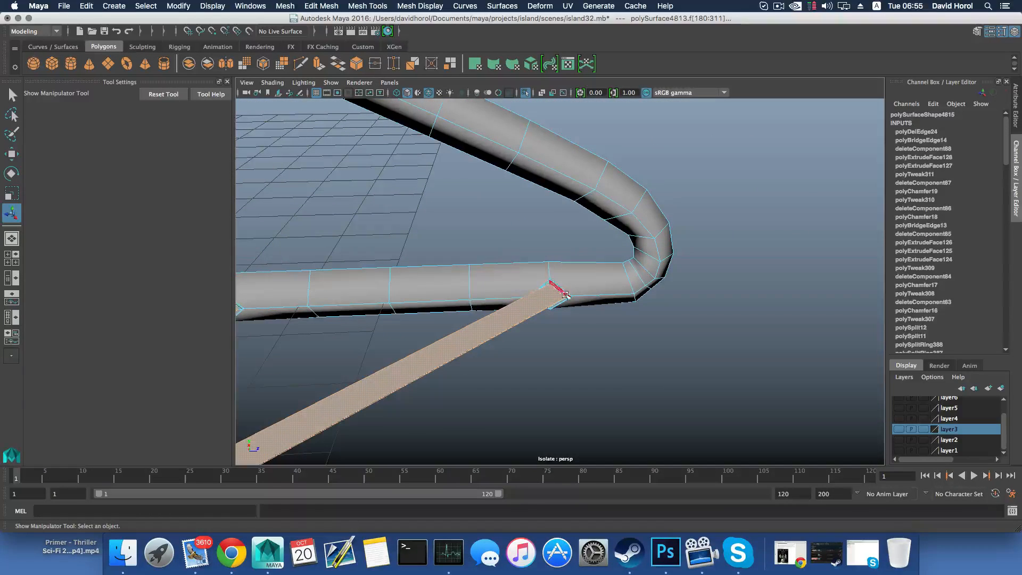
left_click_drag(581, 308, 586, 340, "alt")
right_click_drag(587, 339, 404, 346, "alt")
left_click_drag(404, 346, 489, 341, "alt")
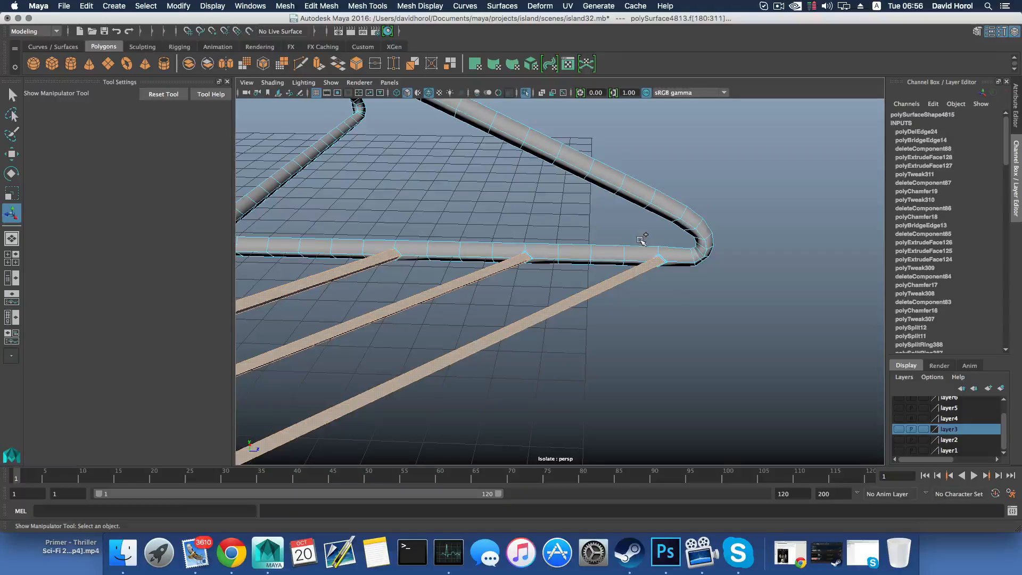
left_click_drag(481, 284, 579, 242, "alt")
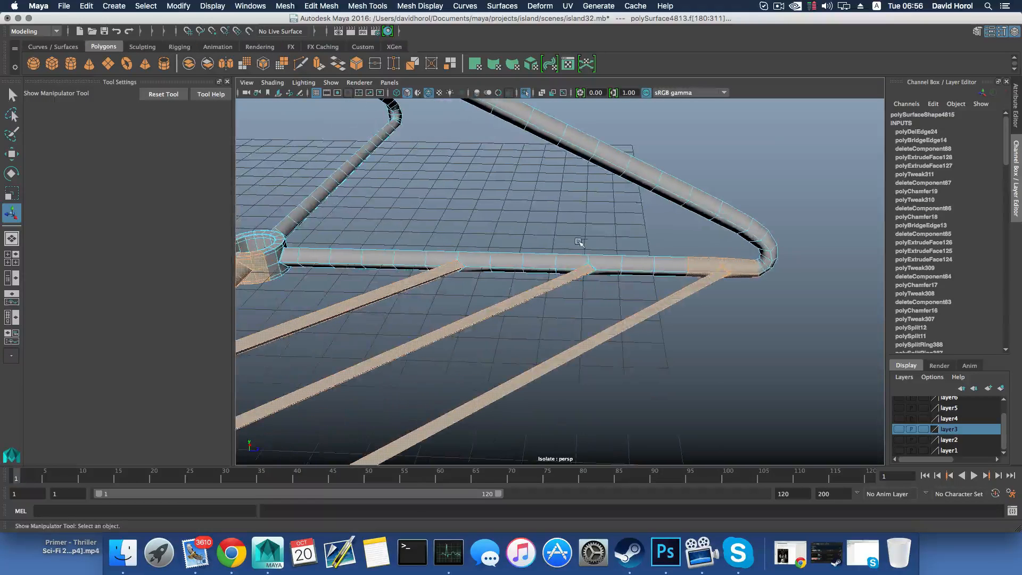
left_click_drag(463, 279, 553, 289, "alt")
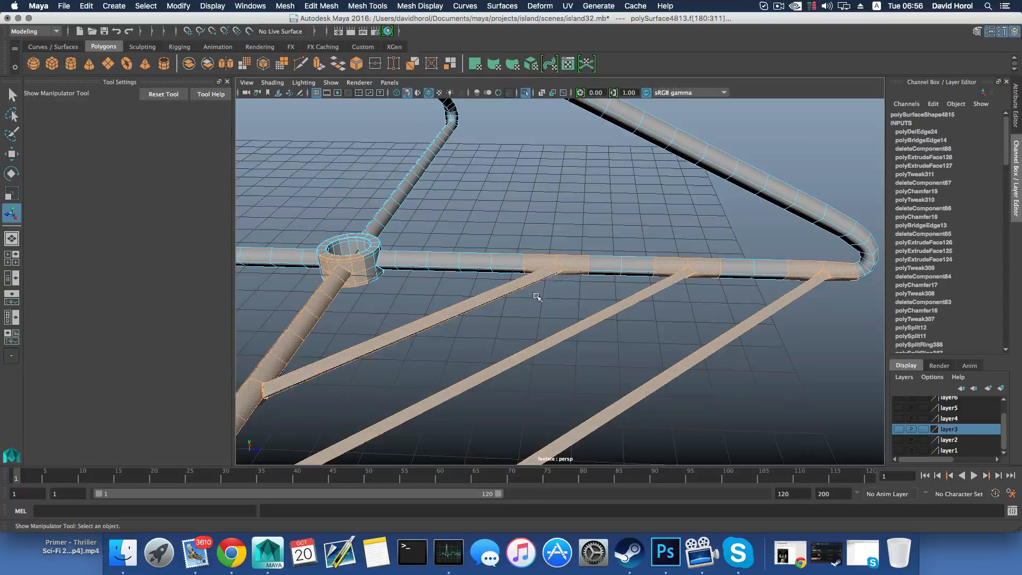
left_click_drag(523, 291, 404, 307, "alt")
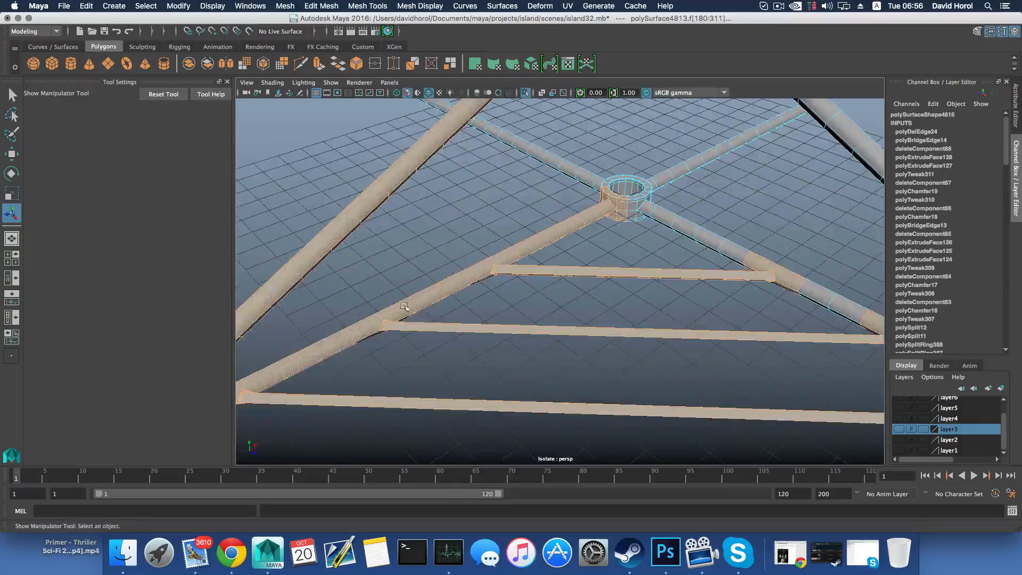
Complete the face selection around the bar joints, duplicate the selected faces as a separate object, and return to object selection
left_click_drag(468, 286, 488, 397, "alt")
scroll(434, 357, "up", 5)
scroll(574, 366, "up", 4)
scroll(489, 397, "down", 10)
scroll(492, 396, "down", 5)
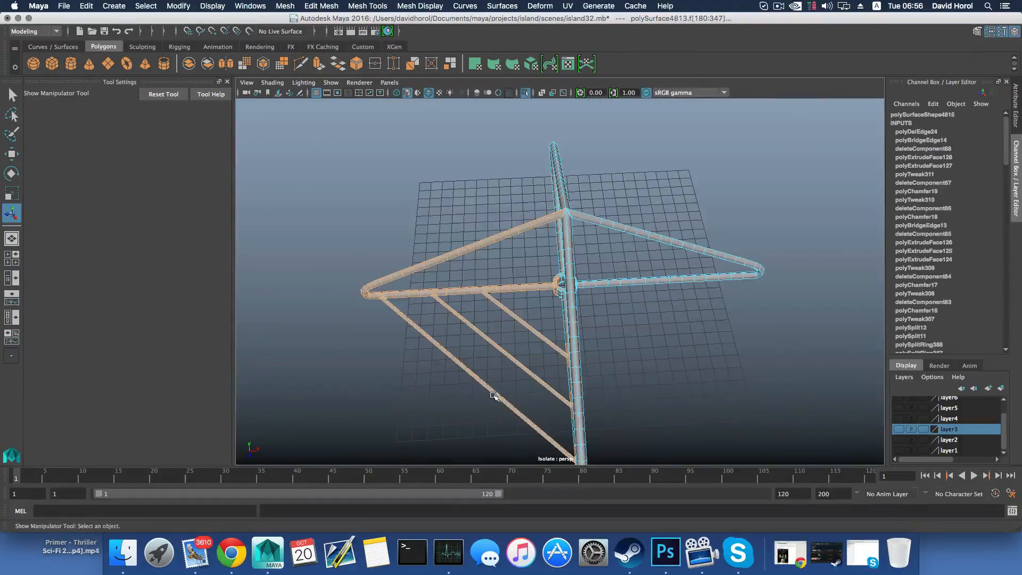
left_click_drag(534, 310, 552, 258, "alt")
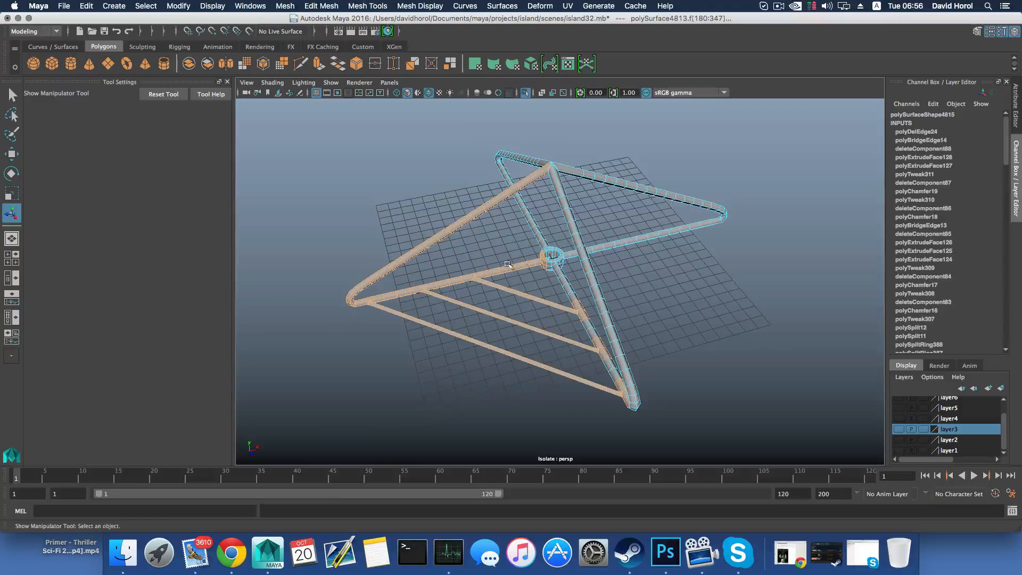
right_click_drag(499, 268, 500, 423, "shift")
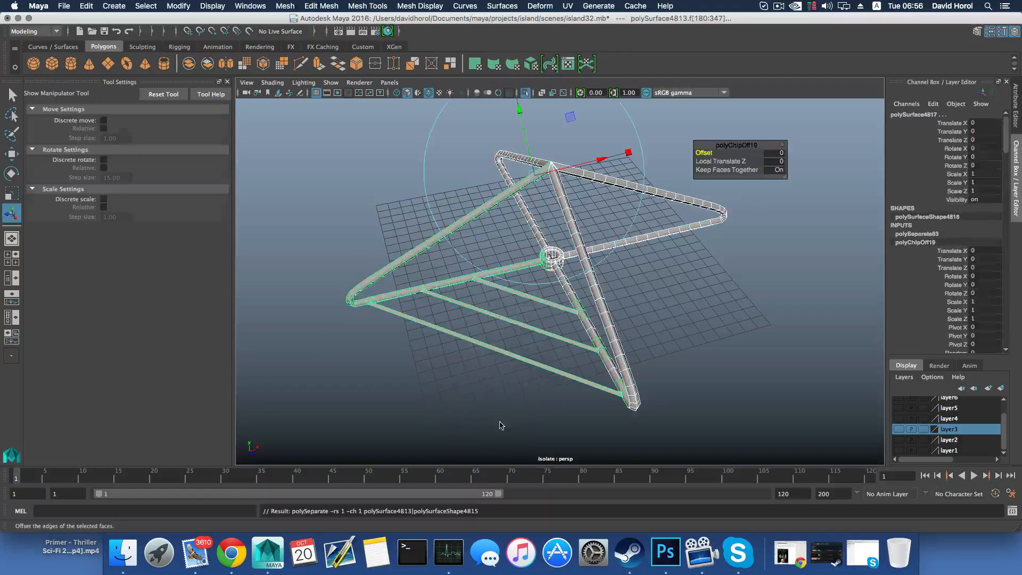
key("F8")
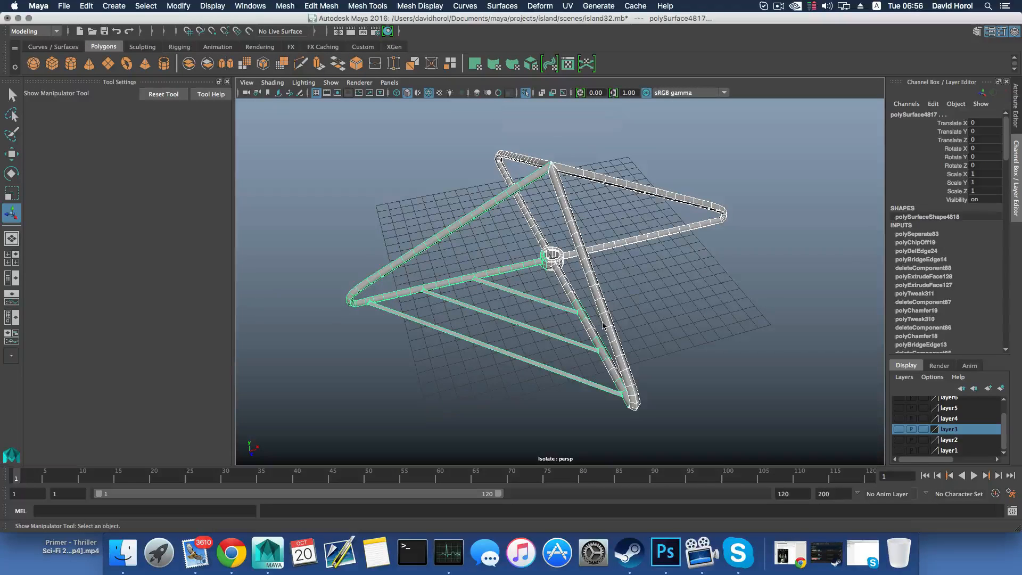
Select only the duplicated barred section and delete its construction history
left_click_drag(612, 329, 545, 328, "alt")
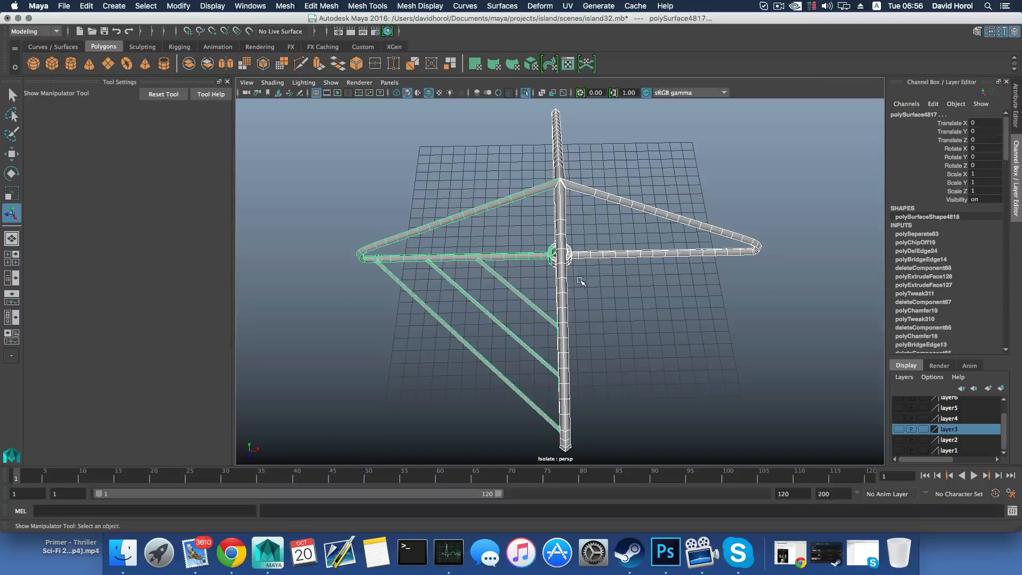
left_click_drag(569, 271, 548, 207, "alt")
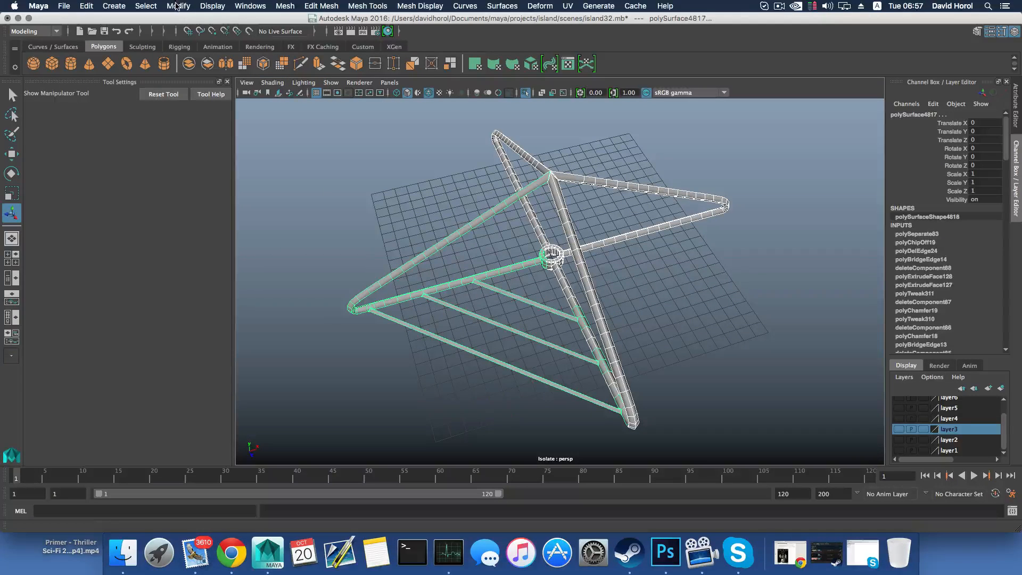
left_click_drag(612, 163, 617, 208, "shift")
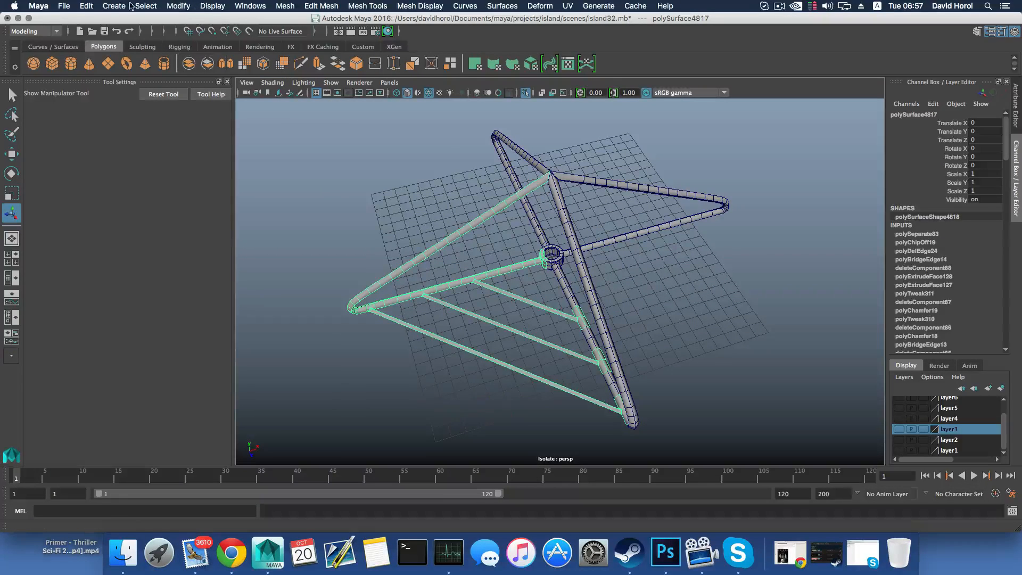
left_click(86, 6)
mouse_move(133, 133)
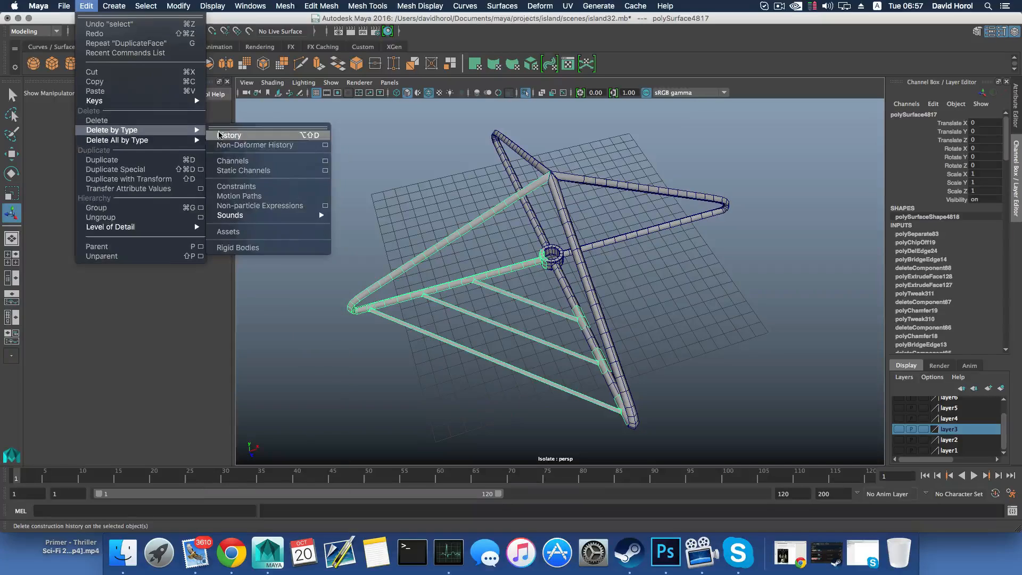
left_click(220, 134)
Leave the frame's isolated view and isolate only the duplicated barred section
left_click_drag(532, 249, 492, 231, "alt")
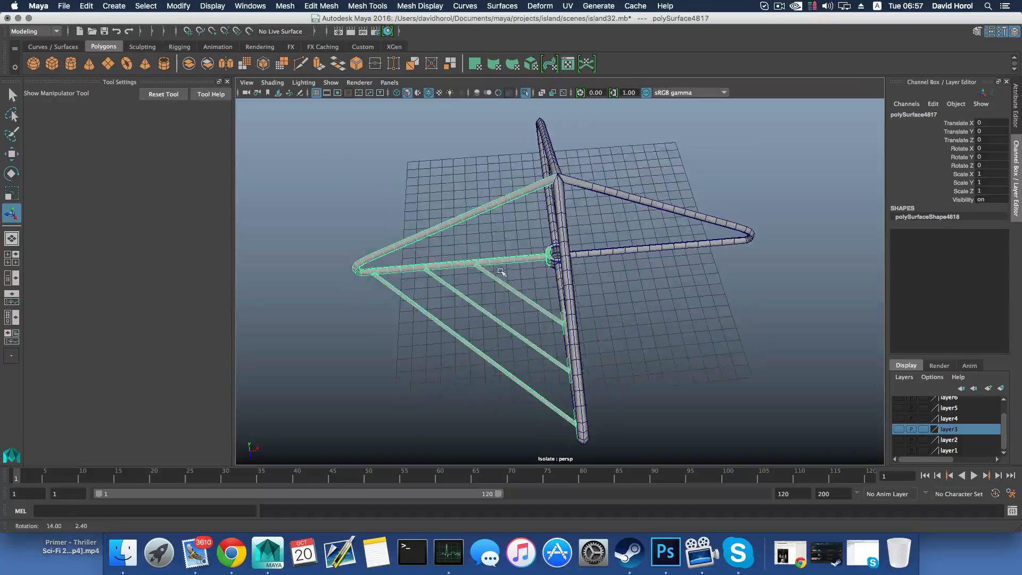
left_click(573, 253)
left_click_drag(489, 167, 624, 237)
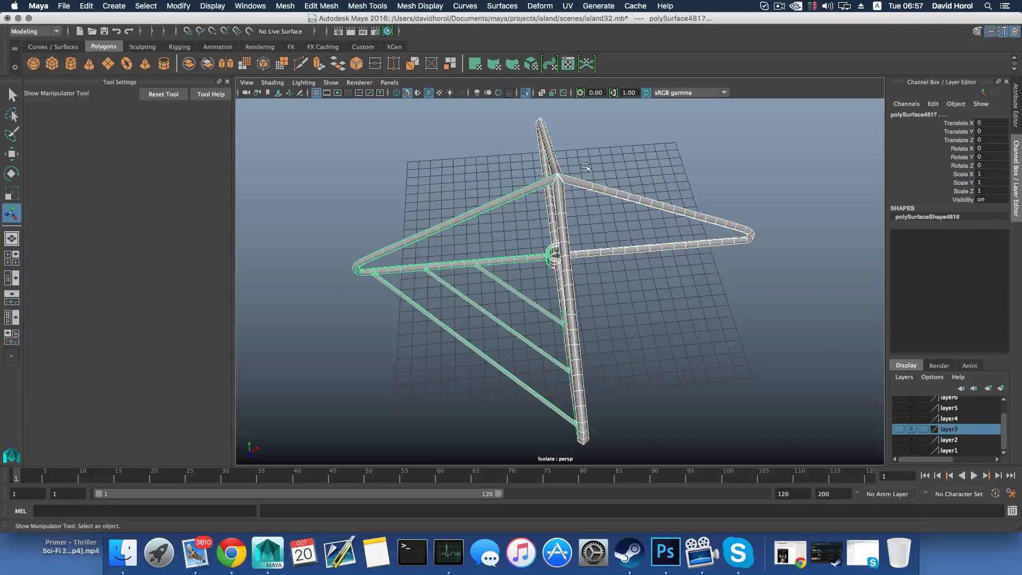
left_click(526, 92)
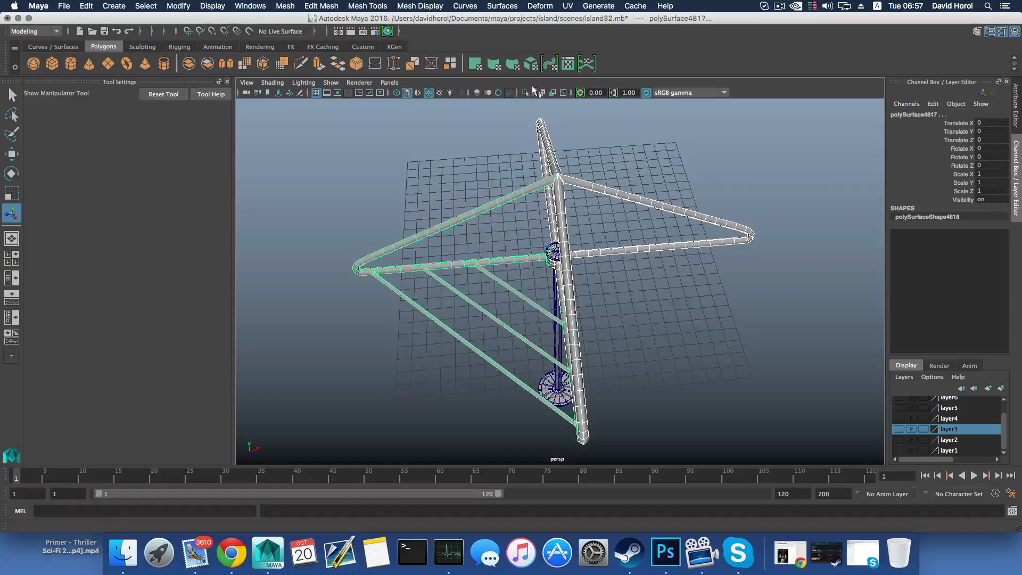
left_click(644, 248, "shift")
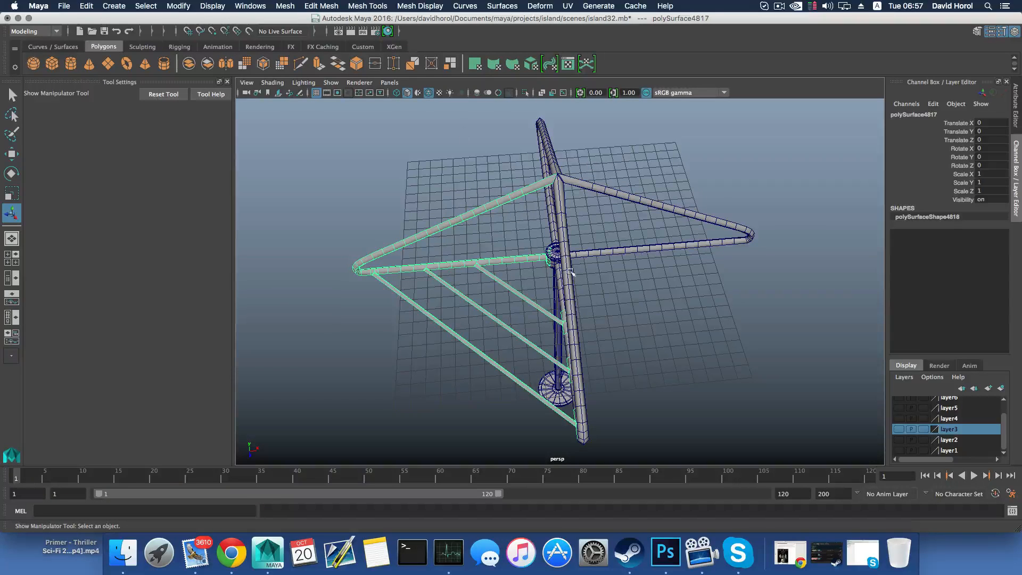
left_click(526, 92)
left_click_drag(593, 256, 623, 216, "alt")
Rotate a copy of the barred section 90 degrees about Y around the hub centre, and repeat the transformed duplicate for the other two sides
key("w")
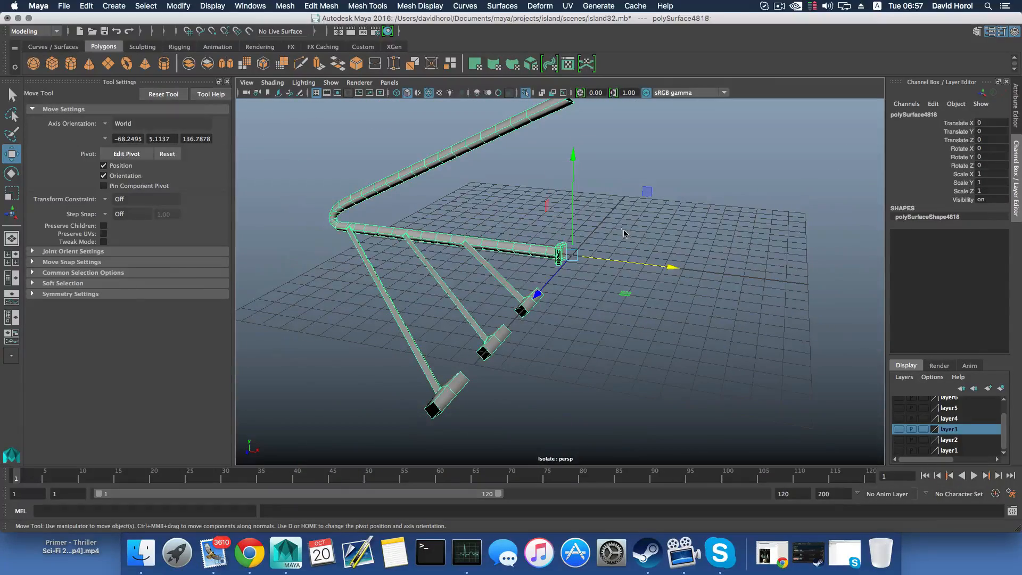
key("e")
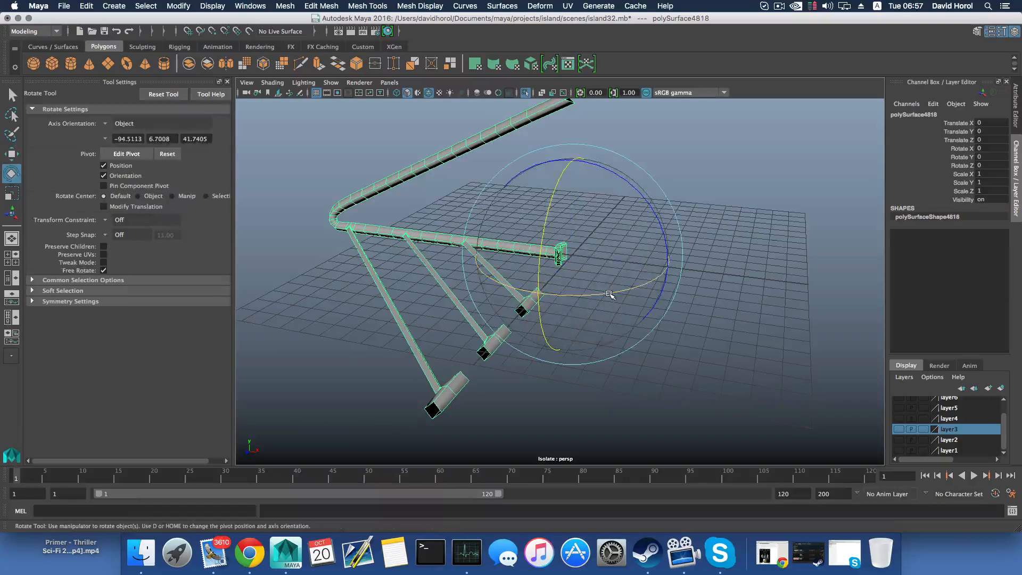
left_click_drag(609, 293, 673, 274)
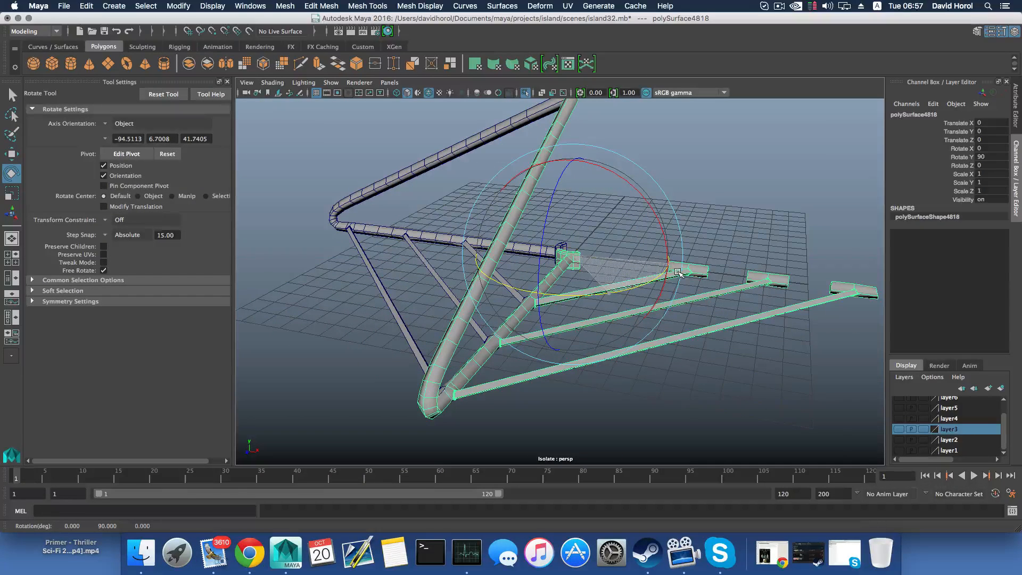
left_click_drag(679, 270, 644, 347)
key("shift+d")
key("shift+d")
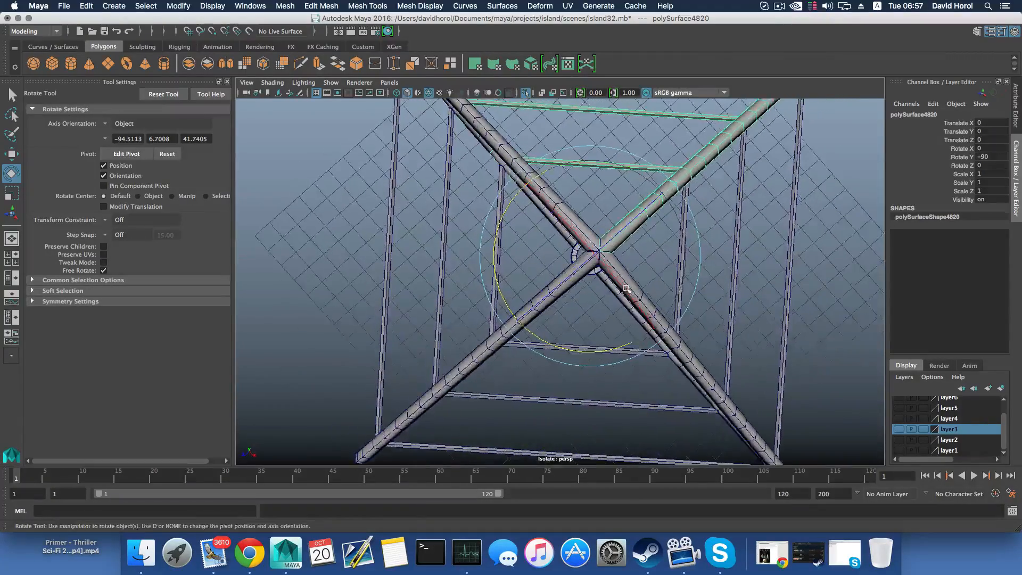
Delete the original barred section's overlapping arm faces at one bar joint on the neighbouring copy's arm
middle_click_drag(626, 288, 552, 296, "alt")
left_click_drag(552, 297, 549, 243, "alt")
scroll(563, 298, "up", 5)
middle_click_drag(655, 224, 535, 288, "alt")
left_click_drag(534, 287, 464, 269, "alt")
key("q")
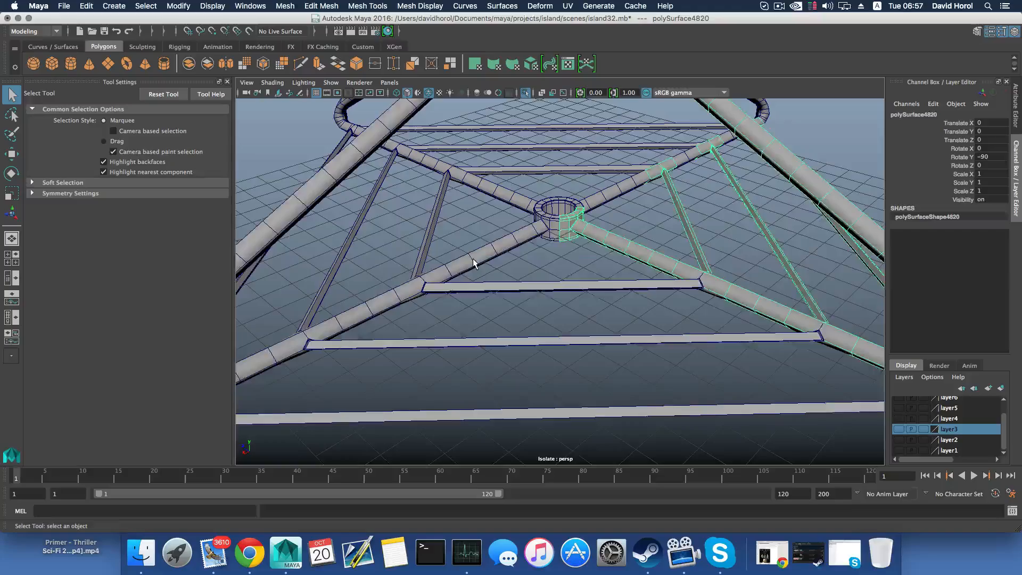
left_click(473, 261)
left_click_drag(474, 304, 547, 349, "alt")
left_click(504, 308)
right_click_drag(562, 270, 565, 303)
left_click_drag(565, 304, 449, 300, "alt")
key("Delete")
Delete the original barred section's overlapping arm faces at the middle and outer bar joints
left_click_drag(554, 297, 583, 315)
key("Delete")
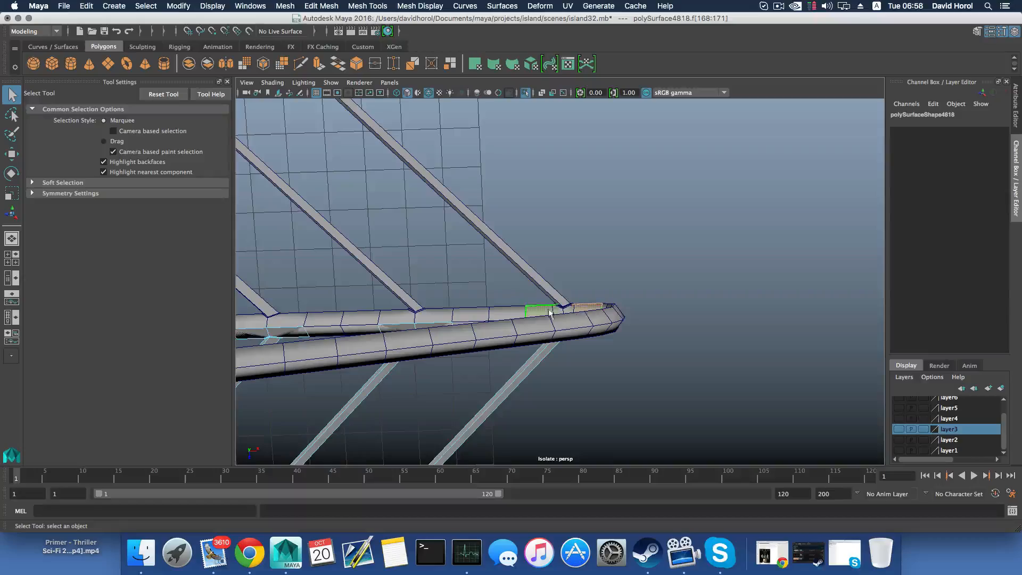
key("Delete")
Examine the bar joints along the shared lower arm from several angles, checking the faces of both adjoining sections
left_click_drag(514, 303, 612, 260, "alt")
middle_click_drag(524, 371, 444, 432, "alt")
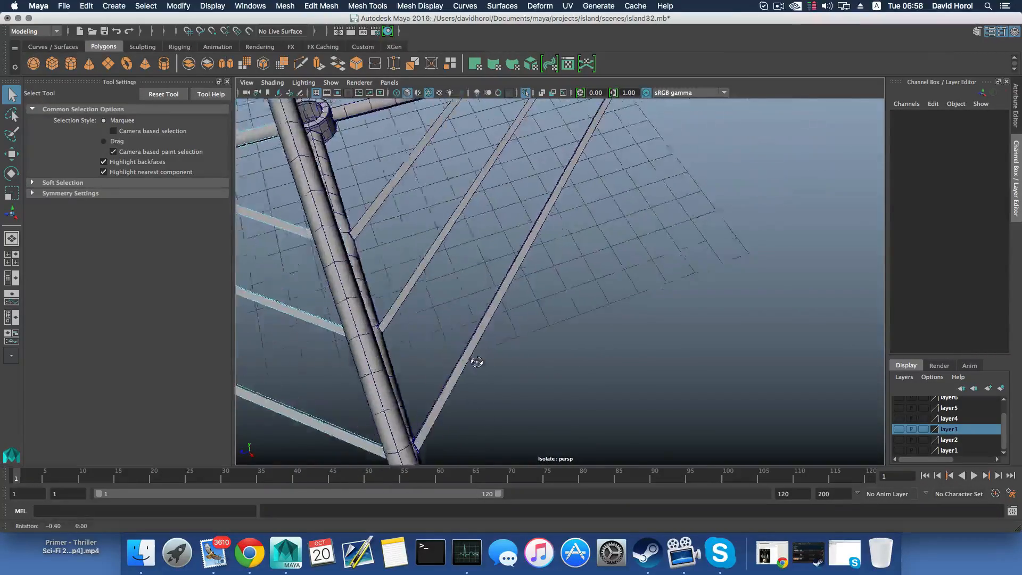
left_click_drag(477, 361, 554, 330, "alt")
middle_click_drag(534, 376, 548, 266, "alt")
left_click_drag(520, 333, 533, 368, "alt")
middle_click_drag(533, 368, 544, 312, "alt")
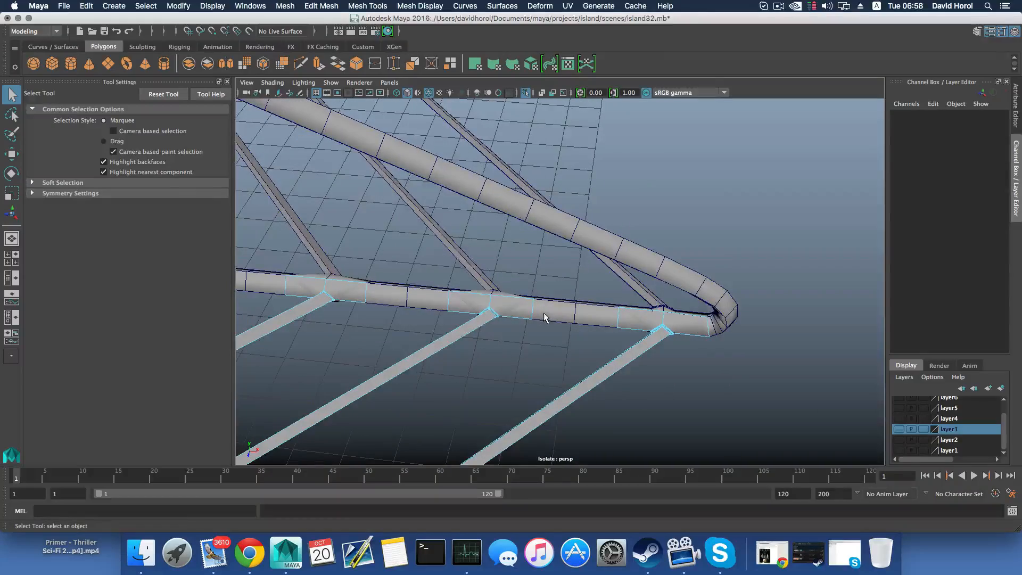
left_click(544, 314)
left_click_drag(548, 334, 537, 366, "alt")
middle_click_drag(537, 366, 559, 297, "alt")
right_click_drag(558, 295, 553, 308)
left_click_drag(523, 305, 523, 325, "alt")
middle_click_drag(523, 326, 540, 283, "alt")
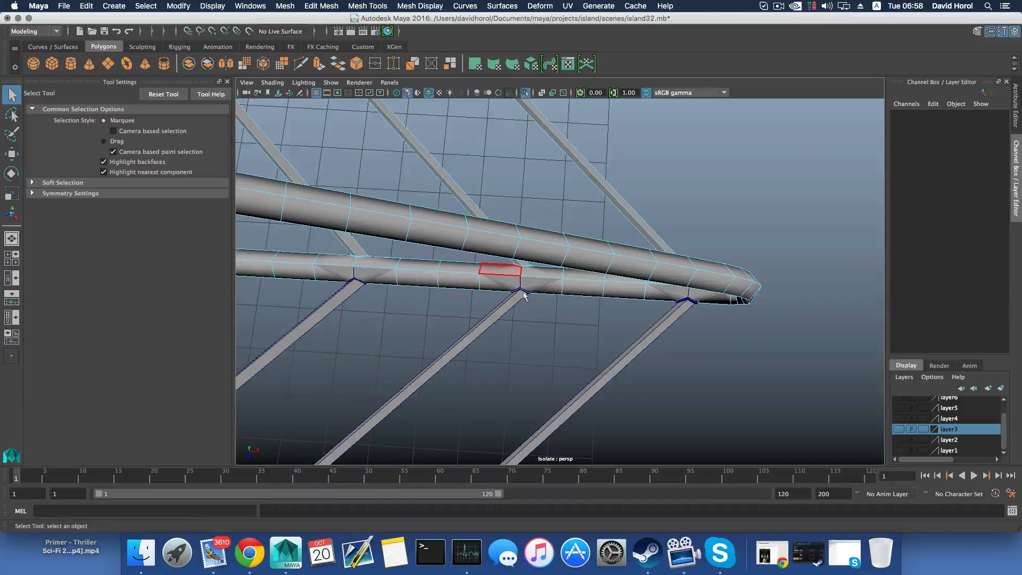
mouse_move(524, 296)
left_mouse_down("alt")
mouse_move(511, 276)
mouse_move(525, 306)
left_mouse_up("alt")
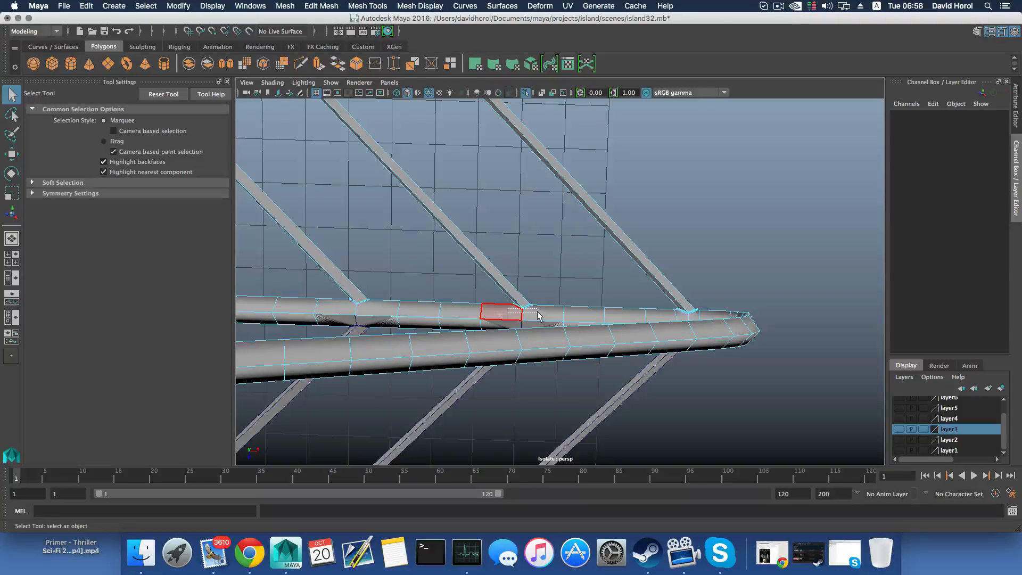
left_click_drag(537, 312, 417, 298)
Undo the face deletions at the outer and middle bar joints of the original barred section
key("super+z")
key("F8")
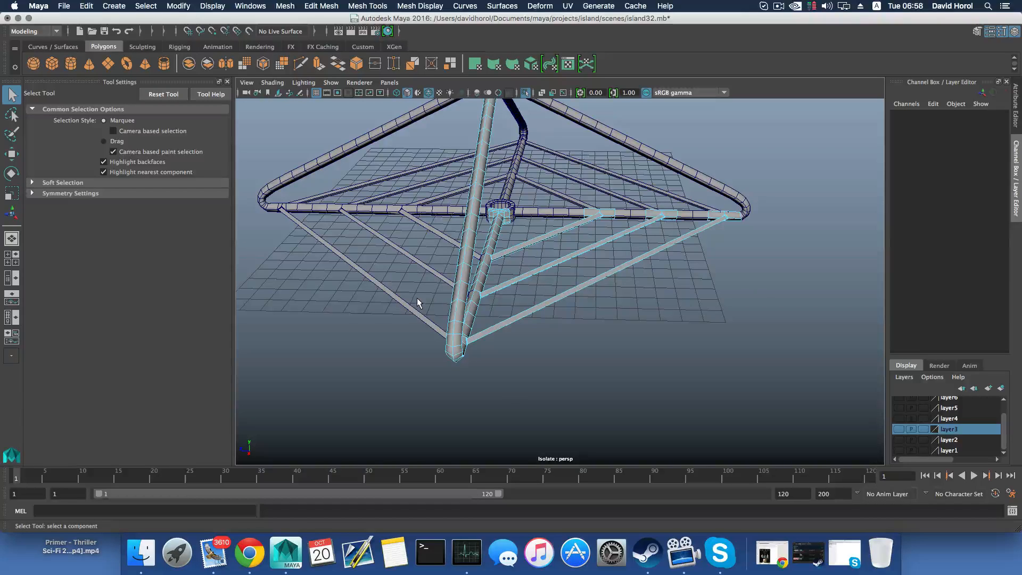
key("z")
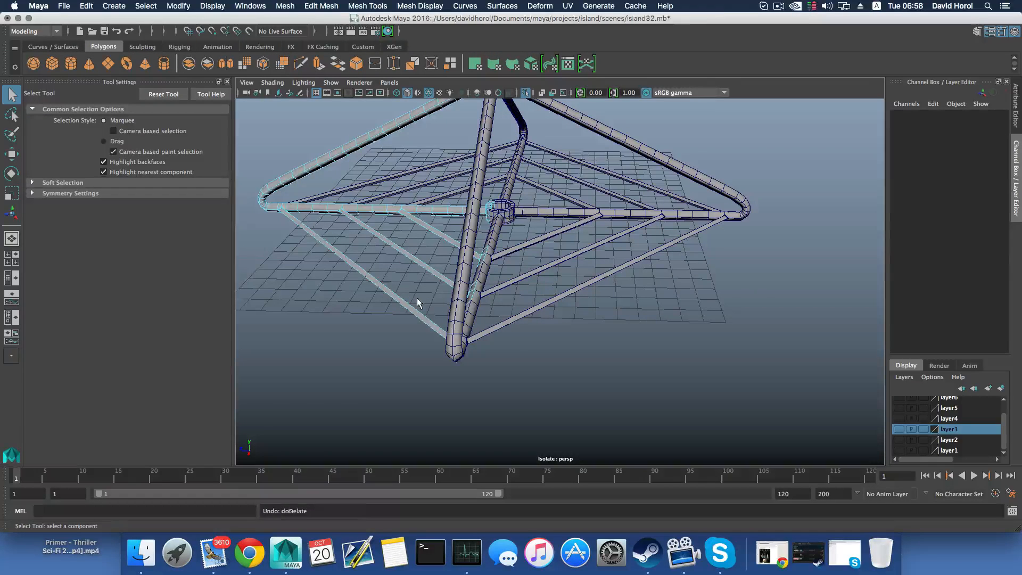
key("z")
key("z")
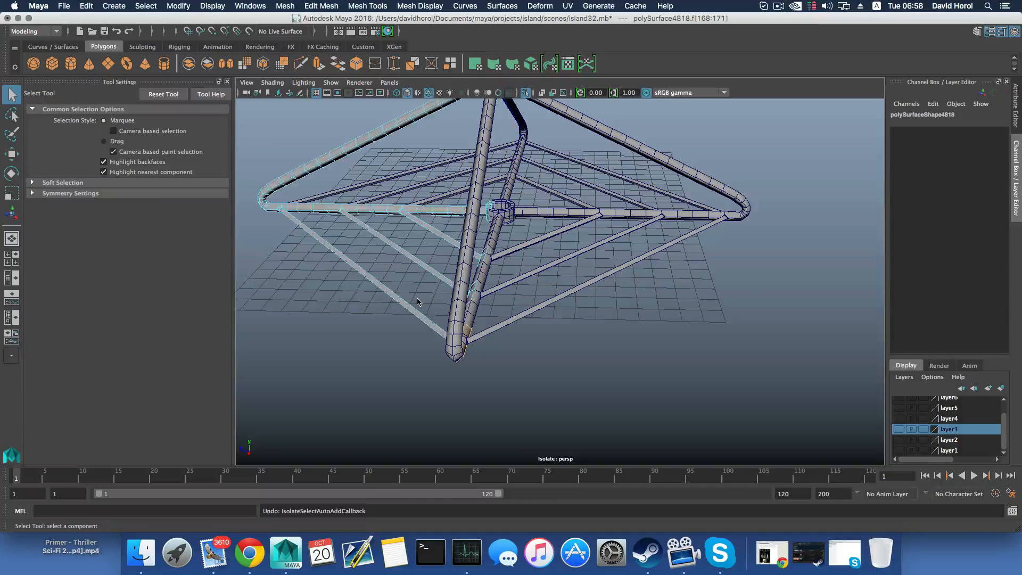
key("z")
key("z")
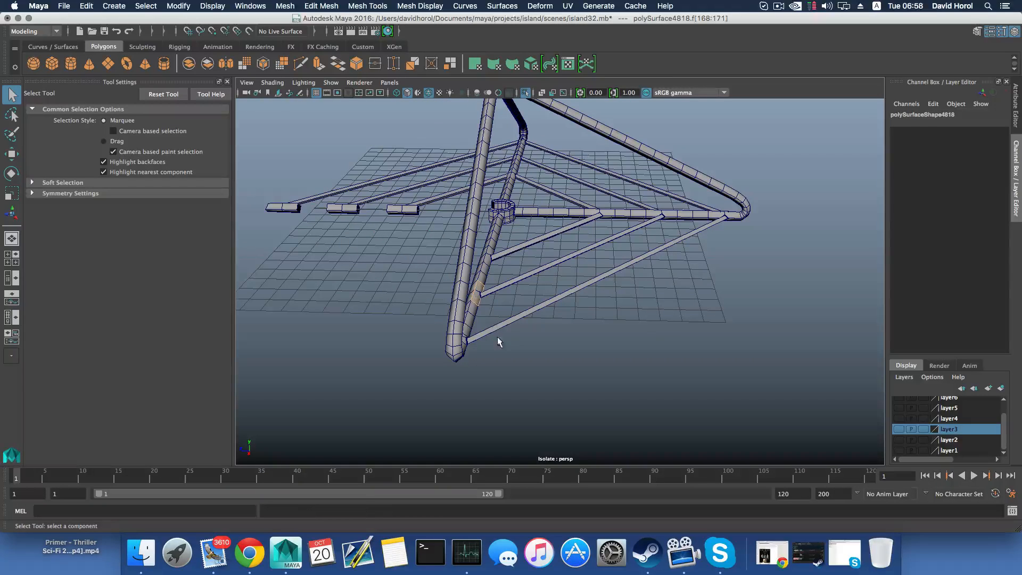
key("z")
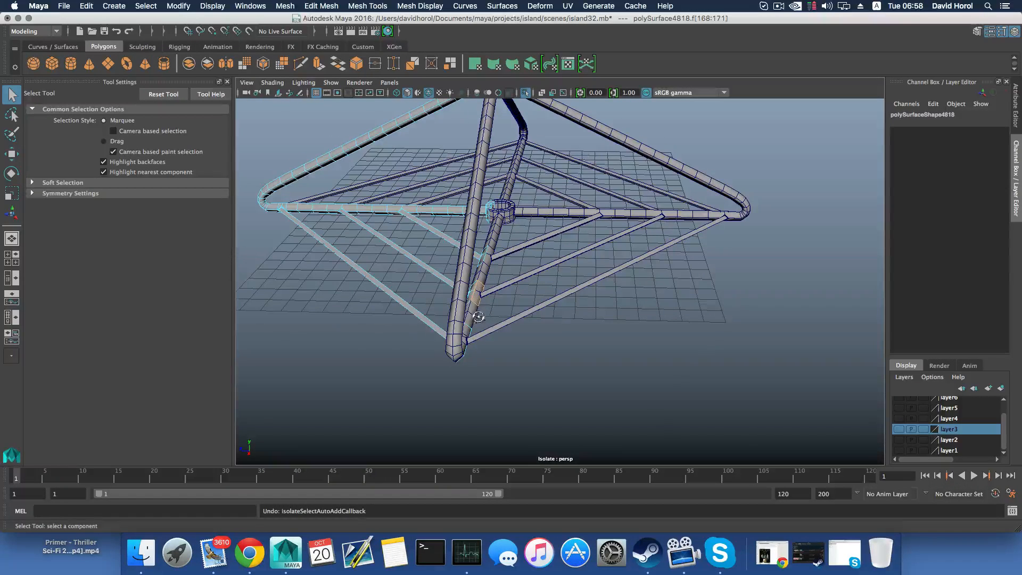
Select the adjoining copied section and delete its overlapping arm faces at the middle bar joint
left_click_drag(481, 308, 567, 338, "alt")
middle_click_drag(554, 334, 534, 298, "alt")
left_click_drag(534, 296, 532, 291, "alt")
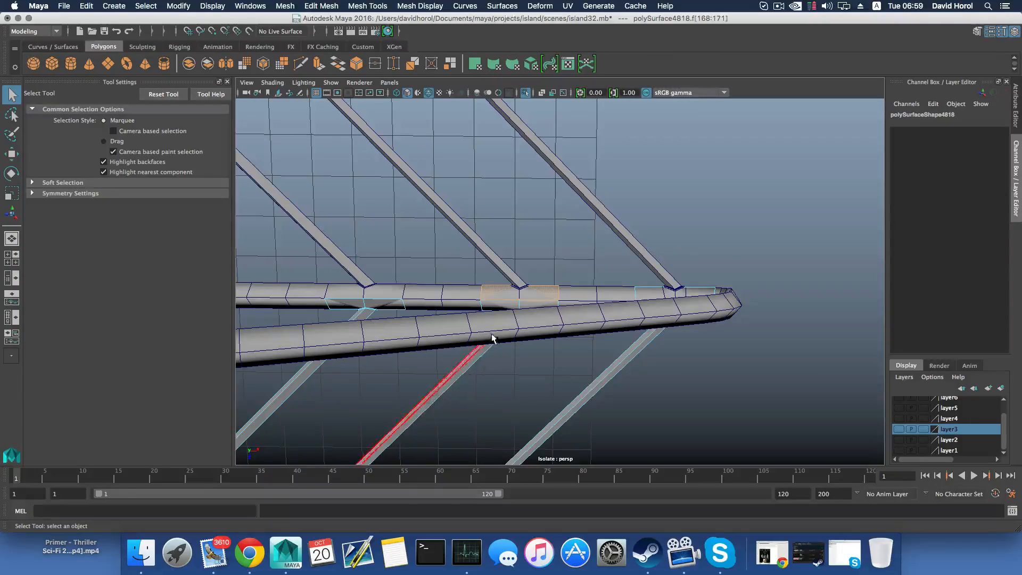
mouse_move(481, 349)
left_mouse_down("alt")
mouse_move(489, 305)
mouse_move(532, 292)
mouse_move(495, 341)
left_mouse_up("alt")
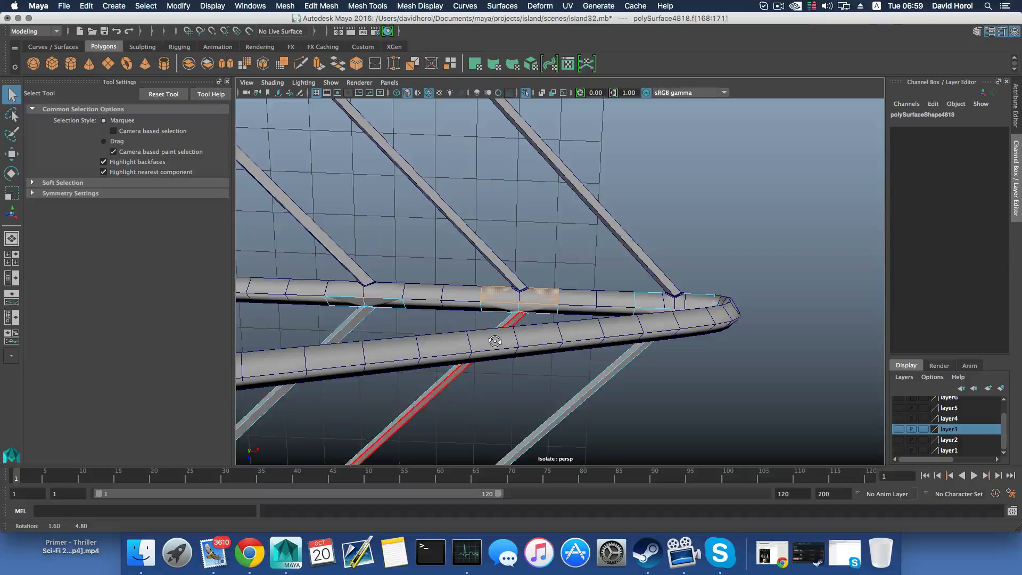
left_click(575, 331)
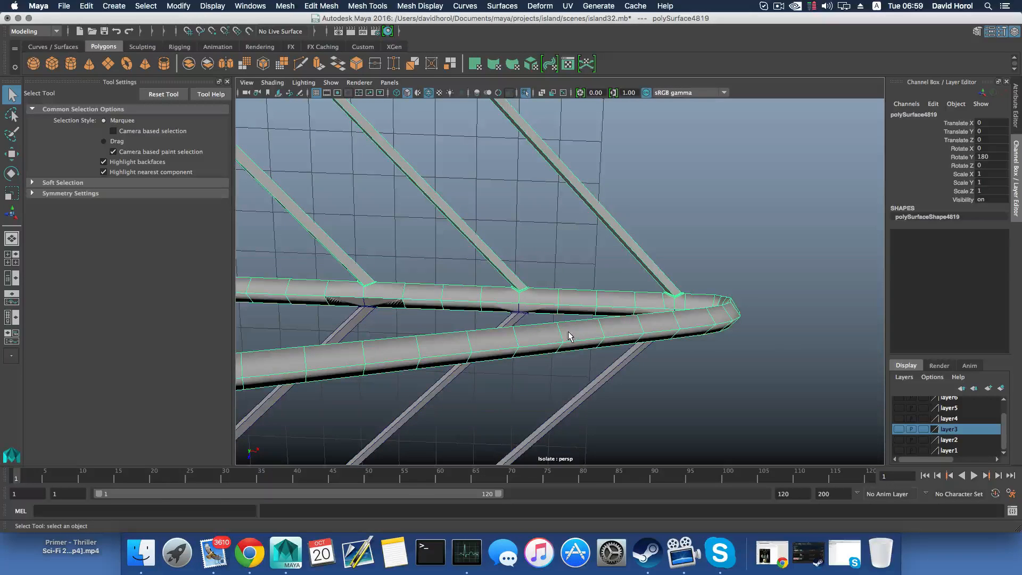
left_click_drag(566, 331, 562, 308, "alt")
right_click_drag(570, 277, 569, 300)
left_click_drag(568, 299, 530, 304, "alt")
middle_click_drag(522, 303, 566, 304, "alt")
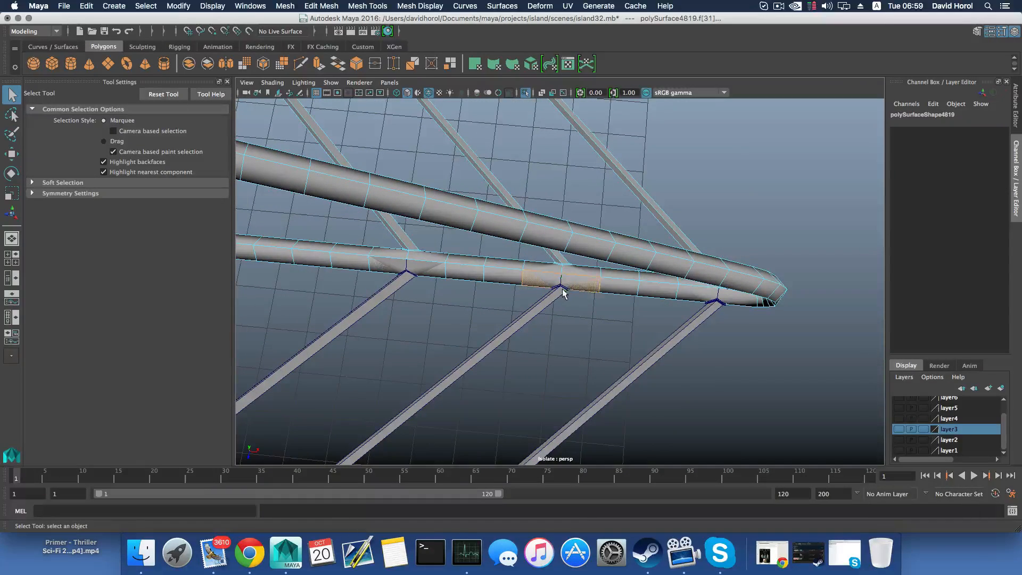
left_click(567, 296)
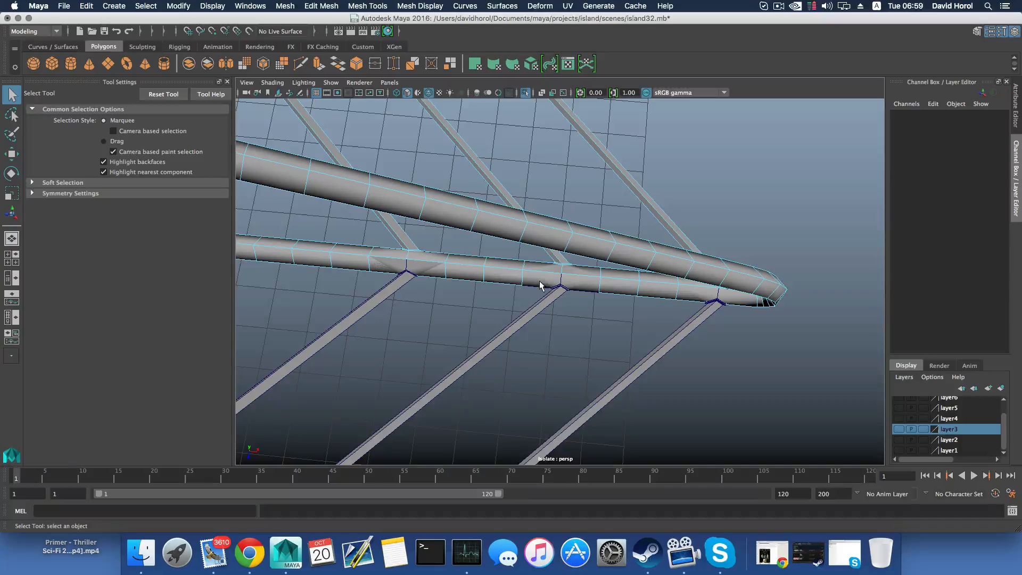
Delete the copied section's arm faces around the bar joint nearest the hub
middle_click_drag(555, 288, 623, 304, "alt")
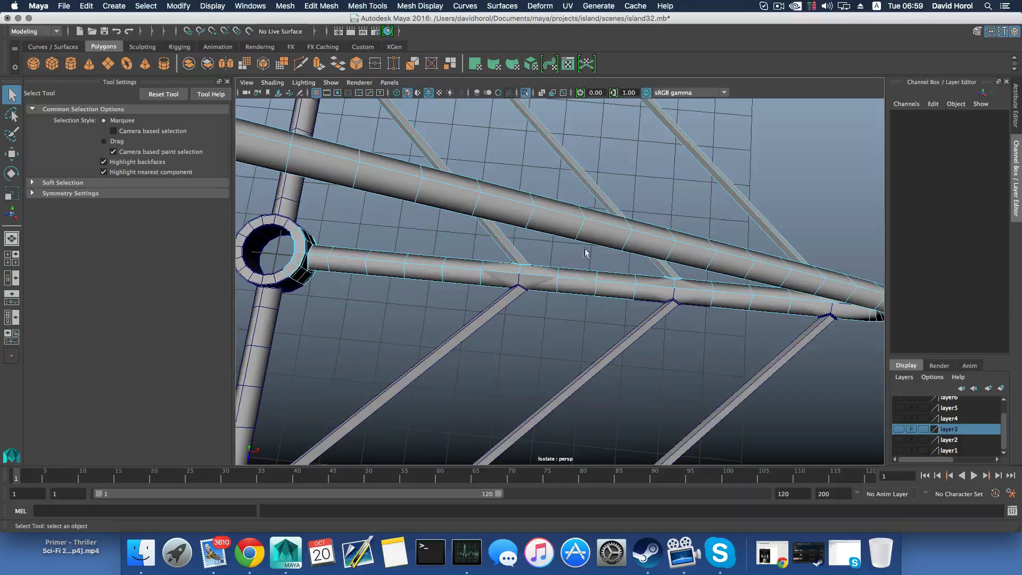
left_click_drag(531, 306, 533, 303)
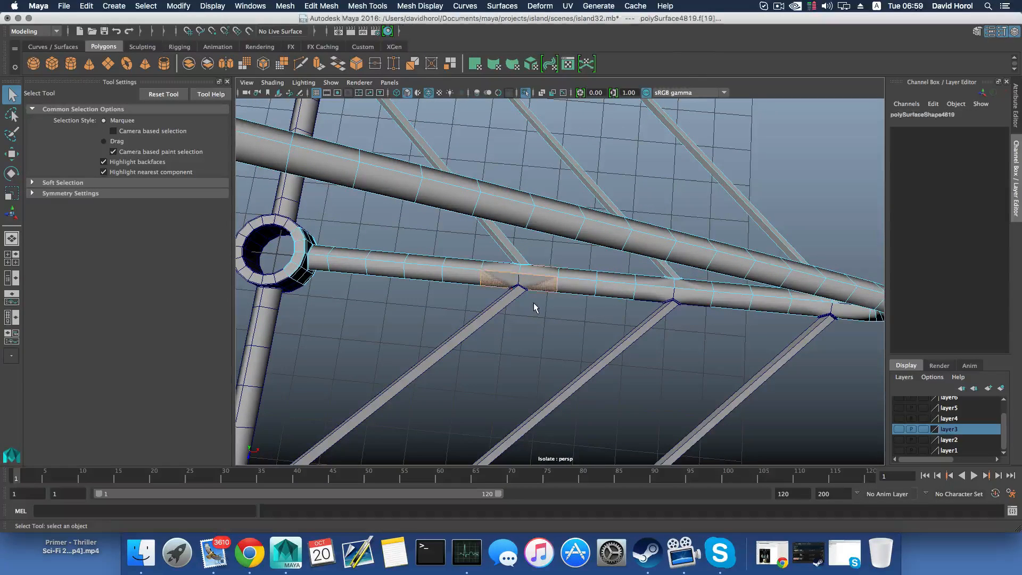
left_click(573, 318)
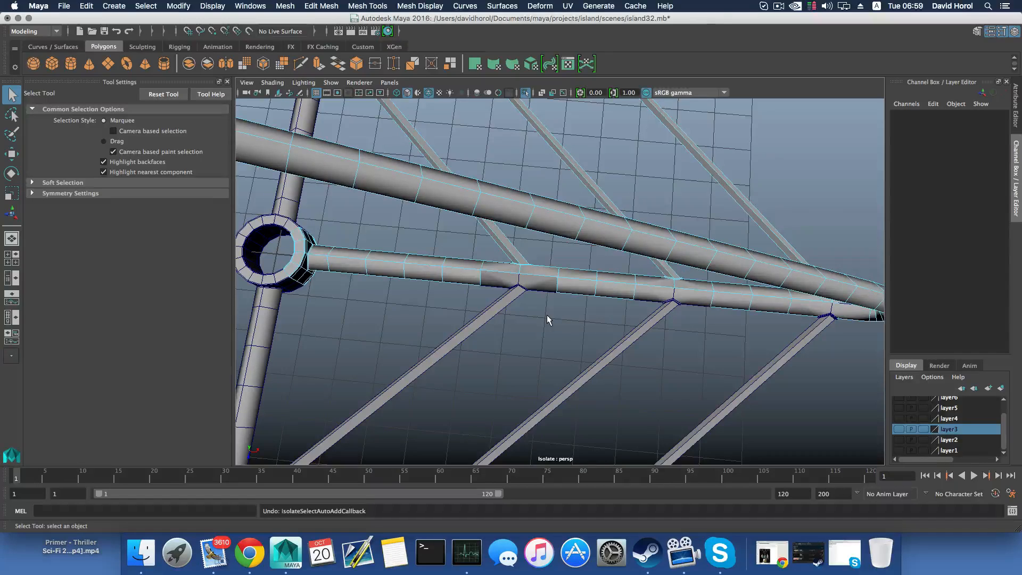
Step back to the face selection at the joint nearest the hub, and delete the 180° section's overlapping arm faces there and at the outer joint
key("super+z")
key("super+z")
key("super+z")
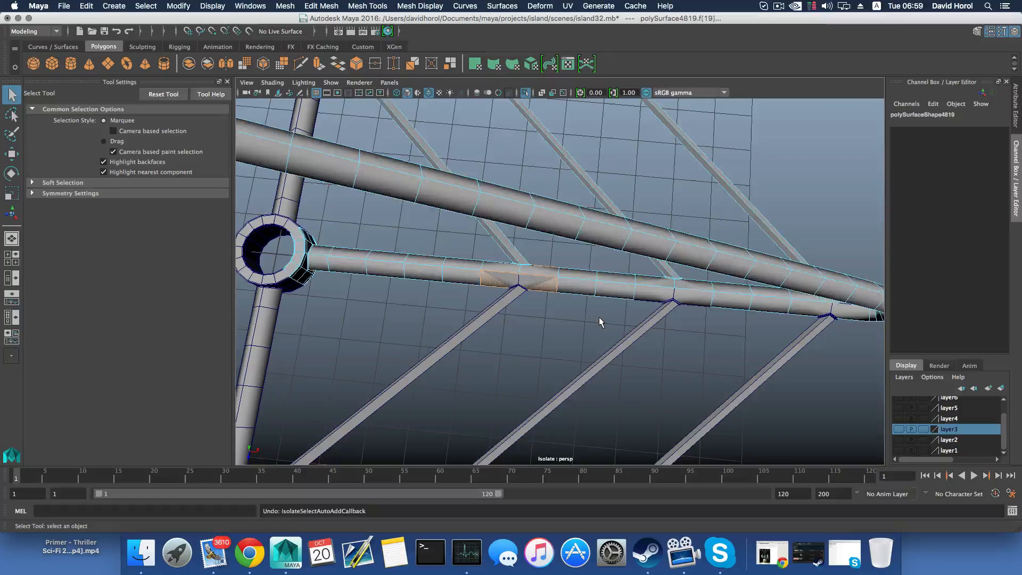
left_click_drag(598, 317, 478, 295, "alt")
left_click(685, 364)
left_click_drag(685, 364, 619, 333, "alt")
left_click(664, 329)
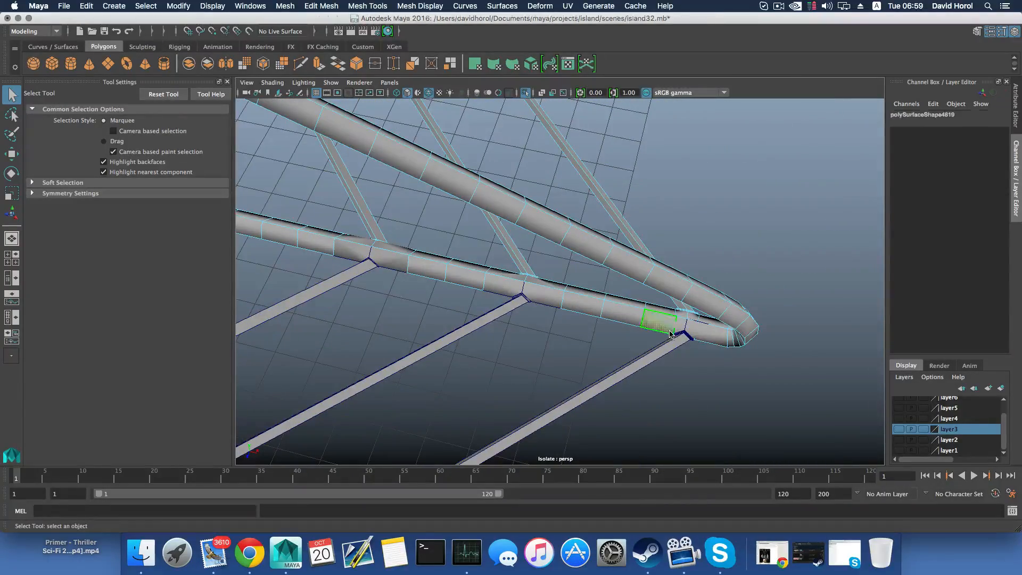
left_click_drag(700, 334, 585, 301, "alt")
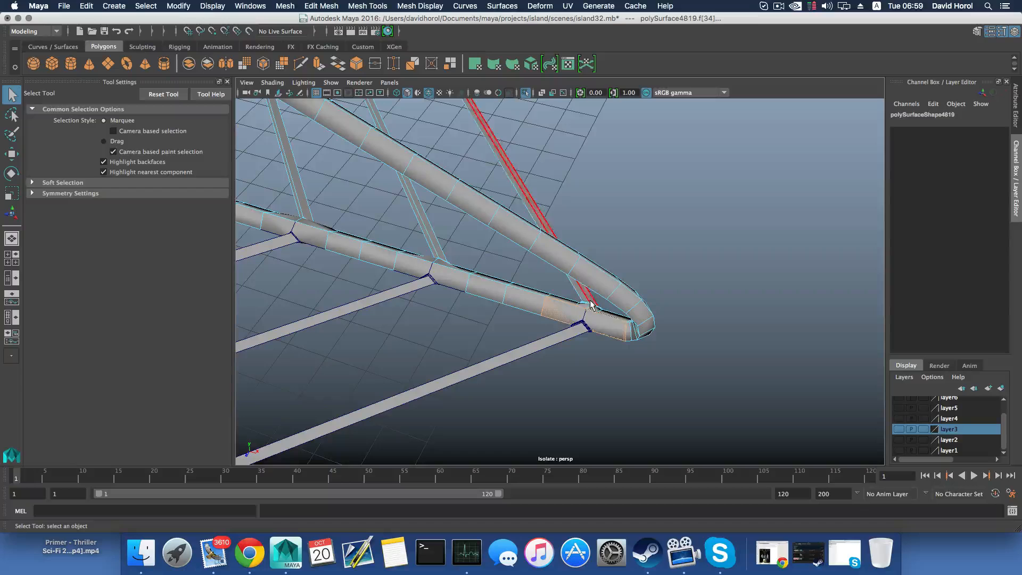
left_click(612, 337)
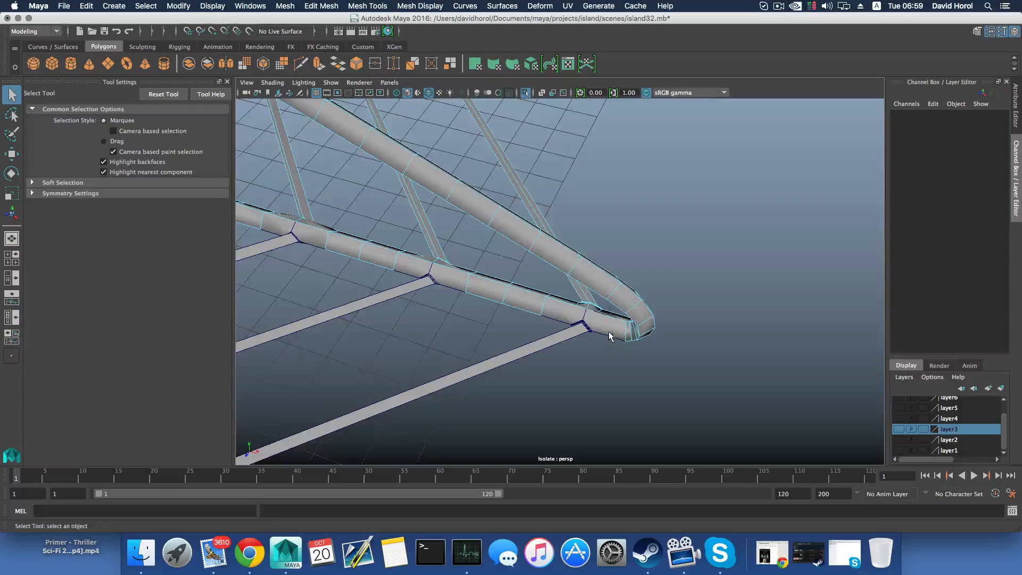
Select the section rotated 90° and delete its overlapping faces at the three bar joints on the arm shared with the 180° section
left_click_drag(609, 337, 588, 399, "alt")
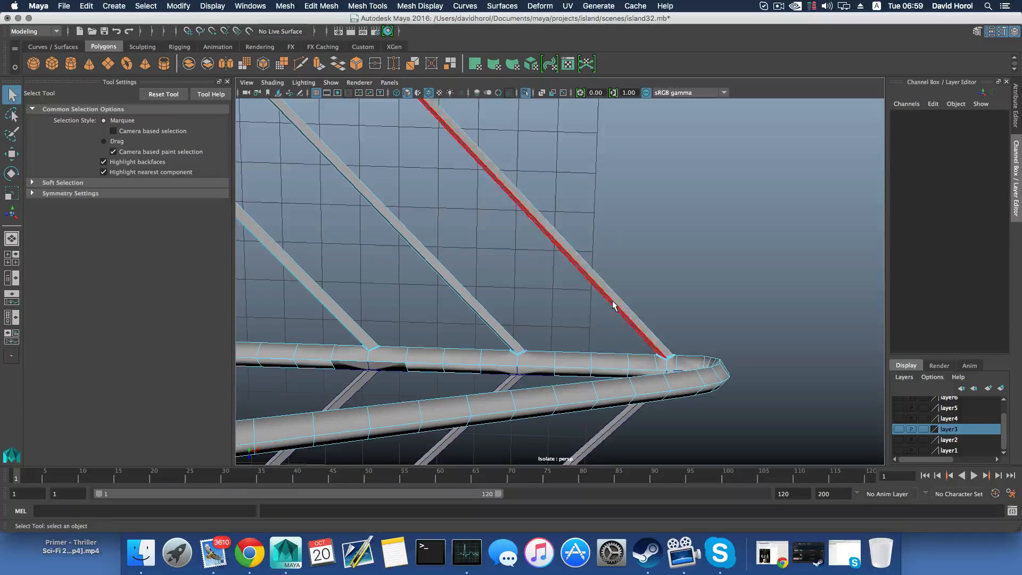
key("F8")
left_click_drag(613, 355, 614, 340, "alt")
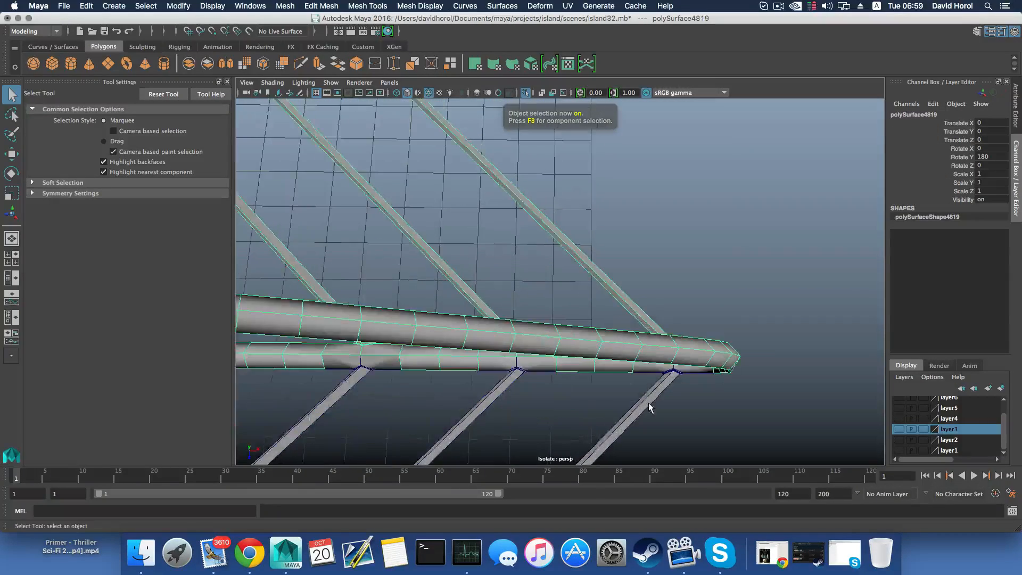
left_click(649, 403)
mouse_move(644, 391)
left_mouse_down("alt")
mouse_move(646, 403)
mouse_move(653, 380)
left_mouse_up("alt")
middle_click_drag(652, 380, 558, 341, "alt")
right_click_drag(564, 344, 607, 362, "alt")
right_click_drag(592, 270, 593, 291)
mouse_move(564, 317)
middle_mouse_down("alt")
mouse_move(654, 311)
mouse_move(549, 316)
middle_mouse_up("alt")
key("Delete")
left_click_drag(549, 316, 583, 330, "alt")
key("Delete")
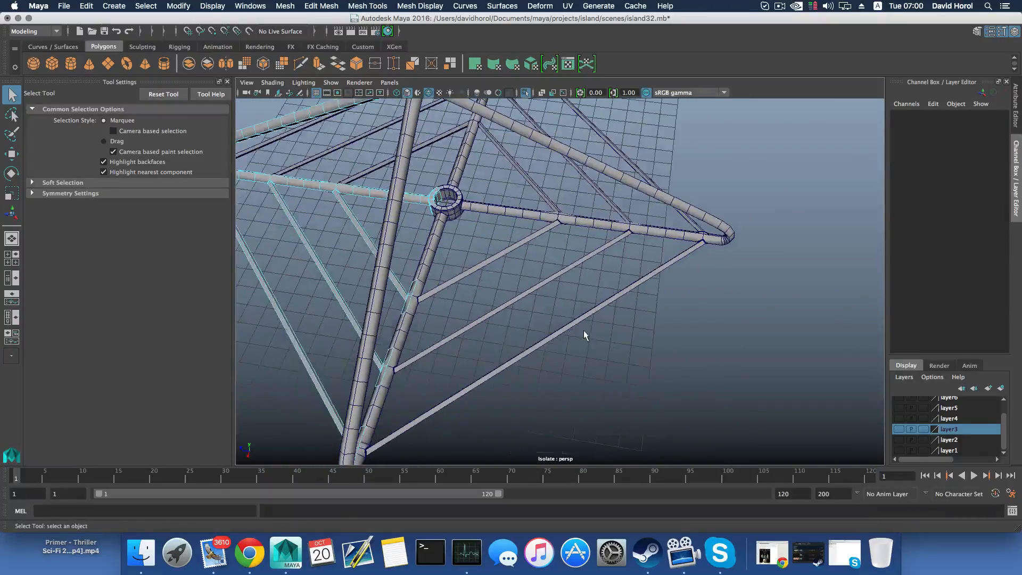
Select the section rotated 180° and delete its overlapping faces at the bar joints along its other shared arm
key("F8")
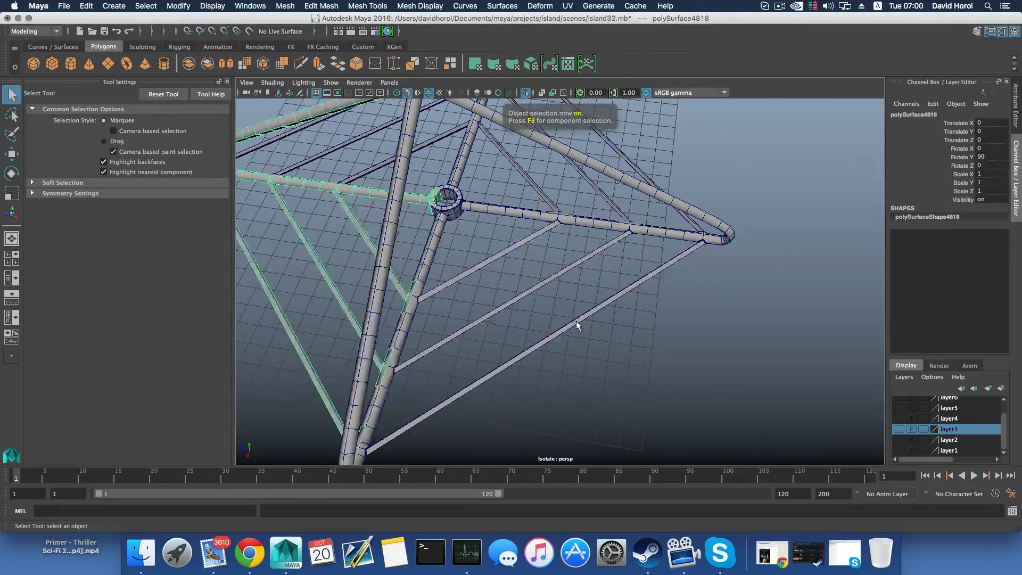
left_click_drag(670, 292, 554, 388, "alt")
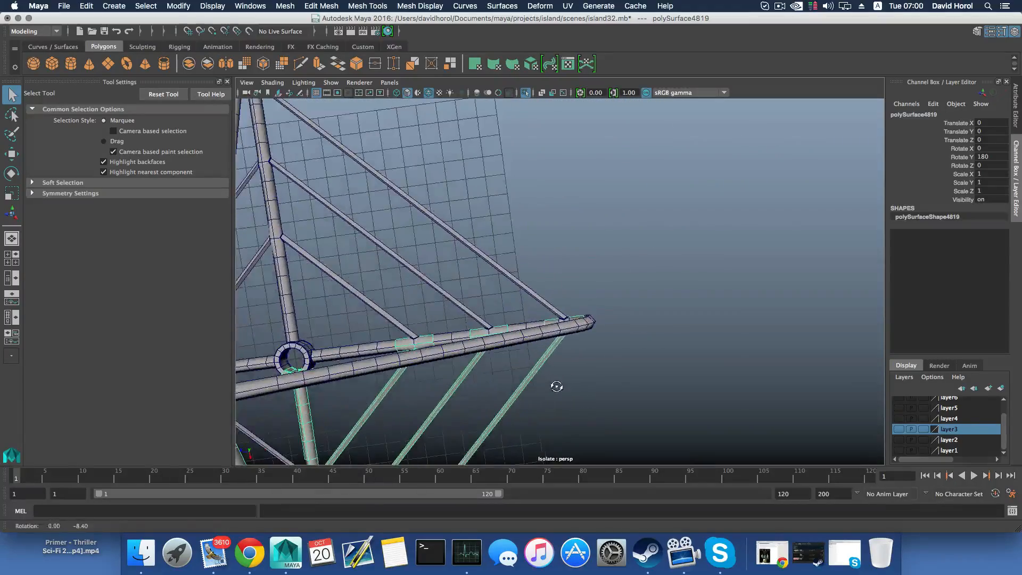
right_click(592, 241)
left_click(580, 285)
left_click_drag(580, 285, 571, 307, "alt")
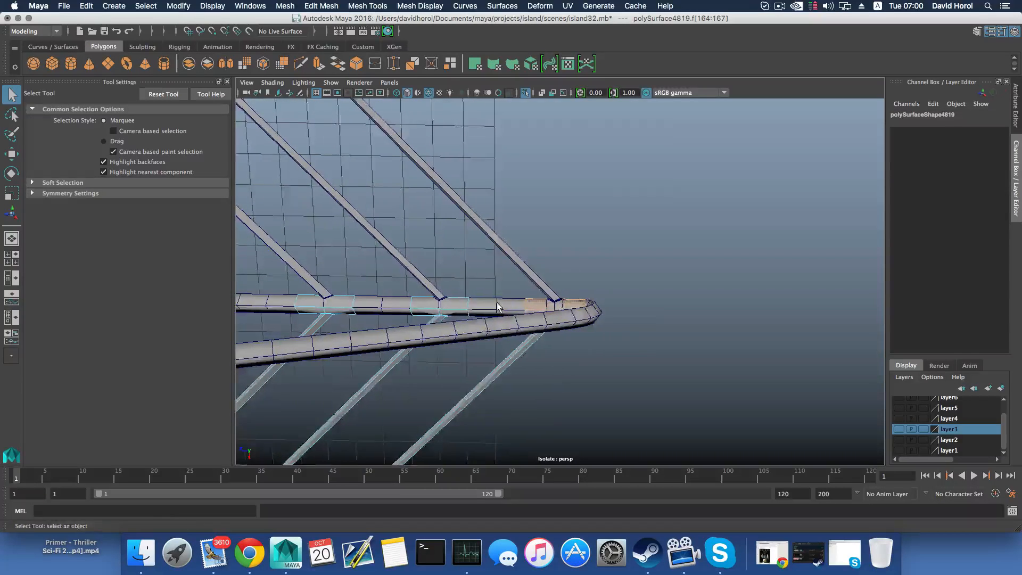
left_click_drag(497, 308, 634, 424, "alt")
left_click(633, 424)
left_click_drag(621, 390, 578, 375, "alt")
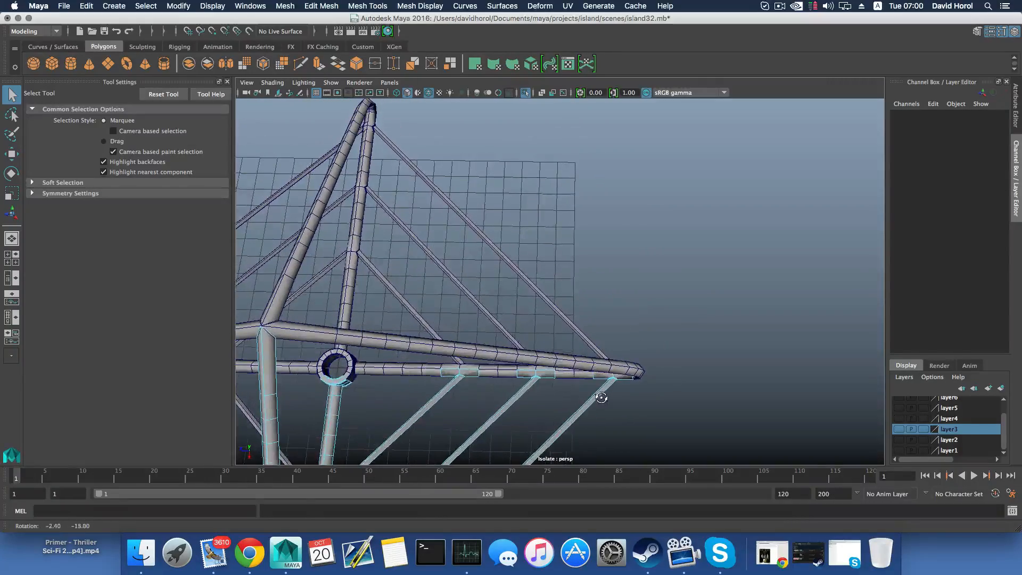
Select the fourth section and delete its arm faces at the middle, inner and outer bar joints shared with the 180° section
left_click(572, 373)
right_click(572, 270)
right_click_drag(580, 310, 578, 303)
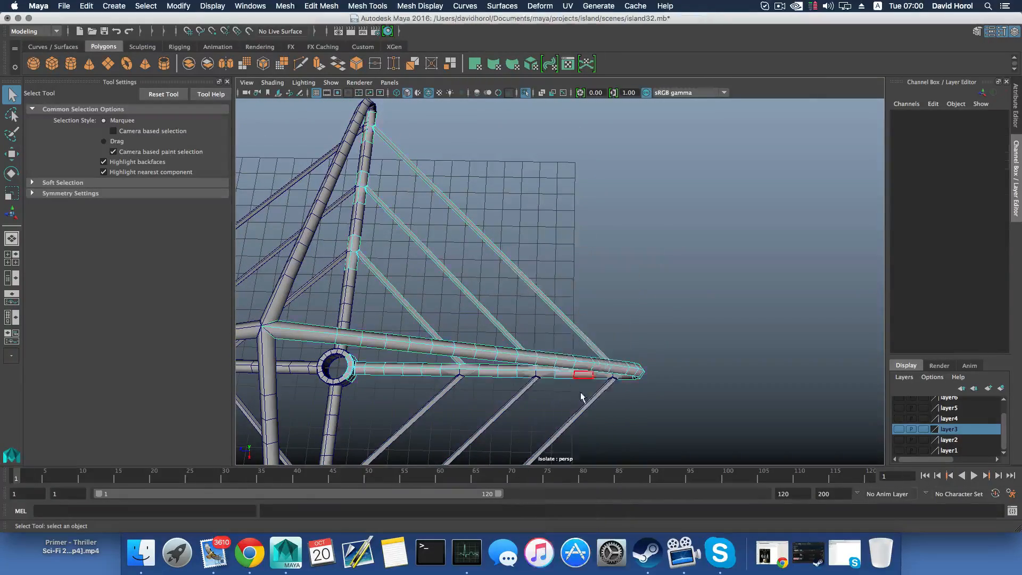
middle_click_drag(581, 394, 560, 336, "alt")
scroll(588, 362, "up", 5)
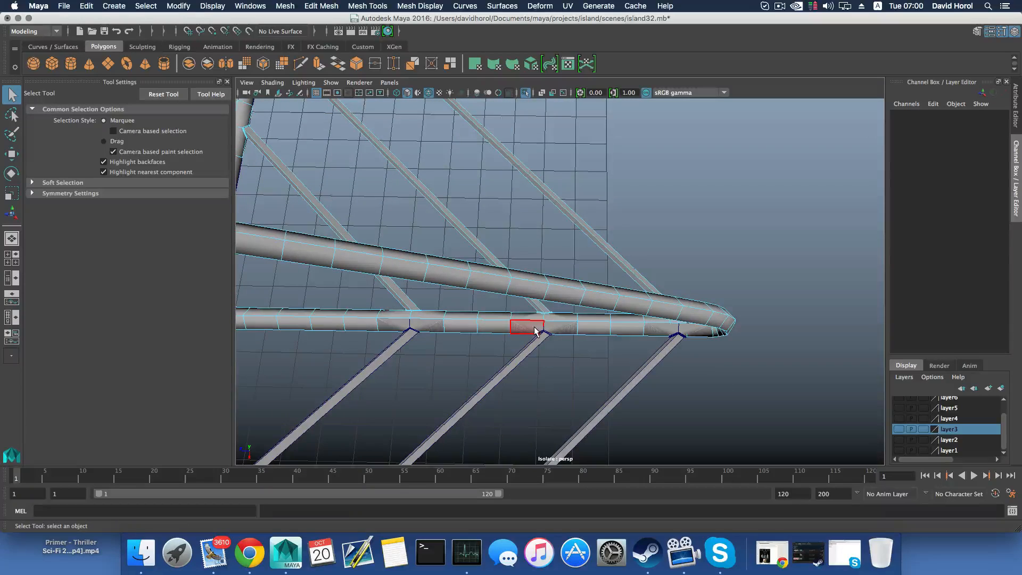
left_click_drag(545, 341, 551, 339, "alt")
middle_click_drag(550, 339, 654, 336, "alt")
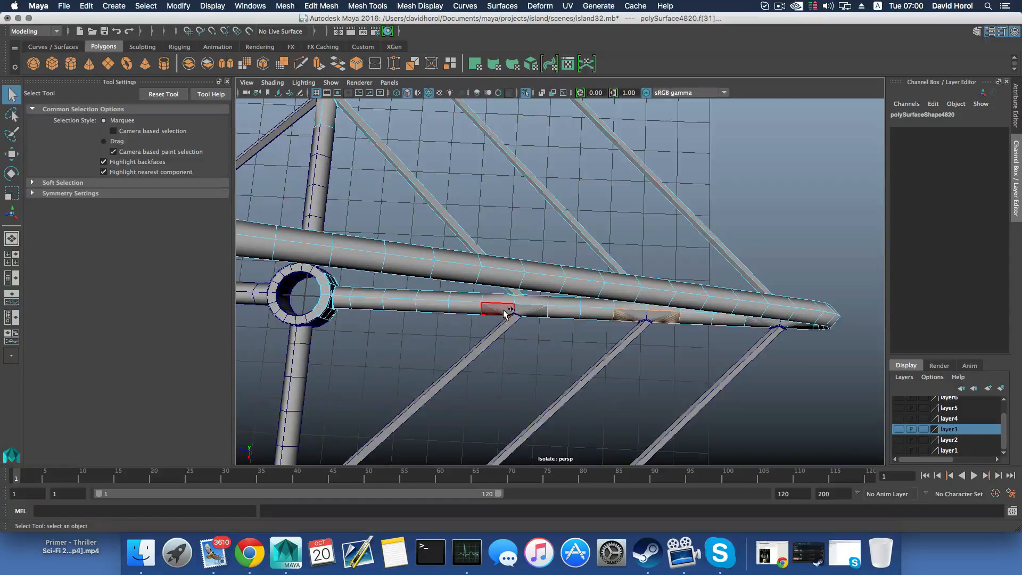
left_click_drag(516, 324, 527, 334, "shift")
middle_click_drag(619, 346, 519, 355, "alt")
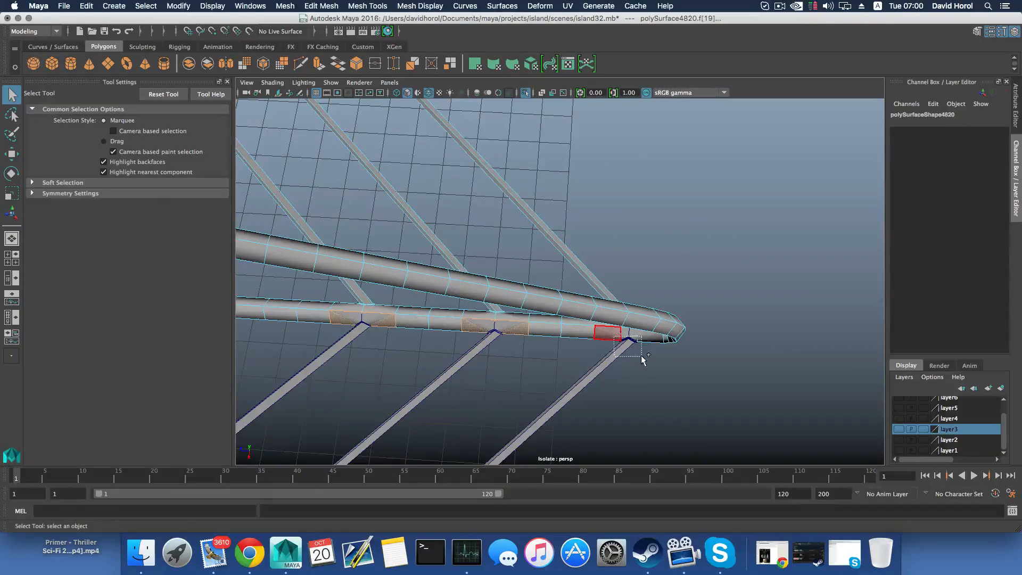
left_click_drag(642, 360, 630, 327, "shift")
left_click(619, 382)
Delete the fourth section's overlapping faces at all three bar joints on the arm it shares with the unrotated section
middle_click_drag(671, 242, 498, 385, "alt")
left_click_drag(497, 386, 511, 312, "alt")
scroll(511, 387, "up", 5)
middle_click_drag(510, 311, 539, 484, "alt")
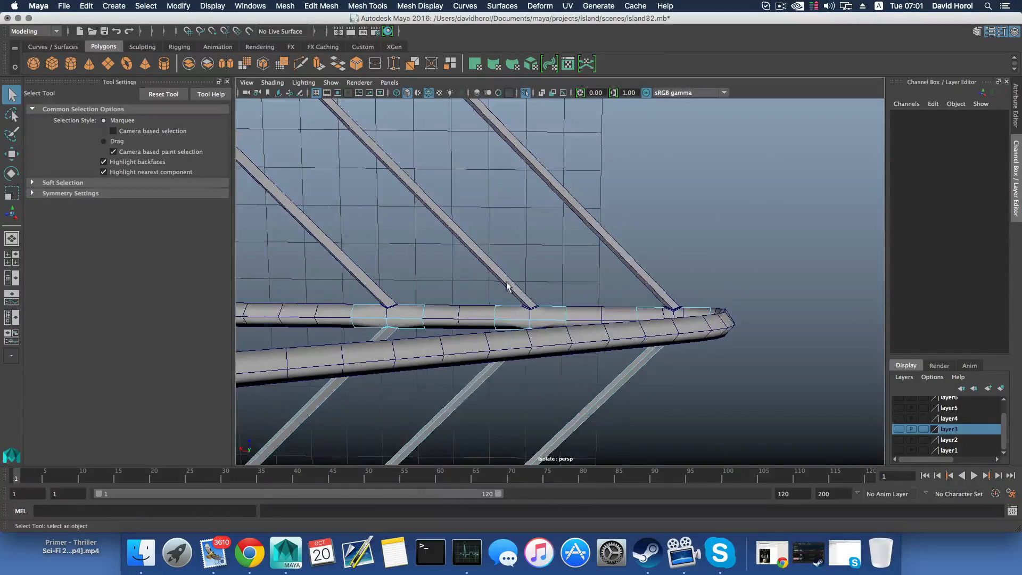
left_click_drag(539, 312, 468, 315)
left_click_drag(469, 315, 515, 336, "alt")
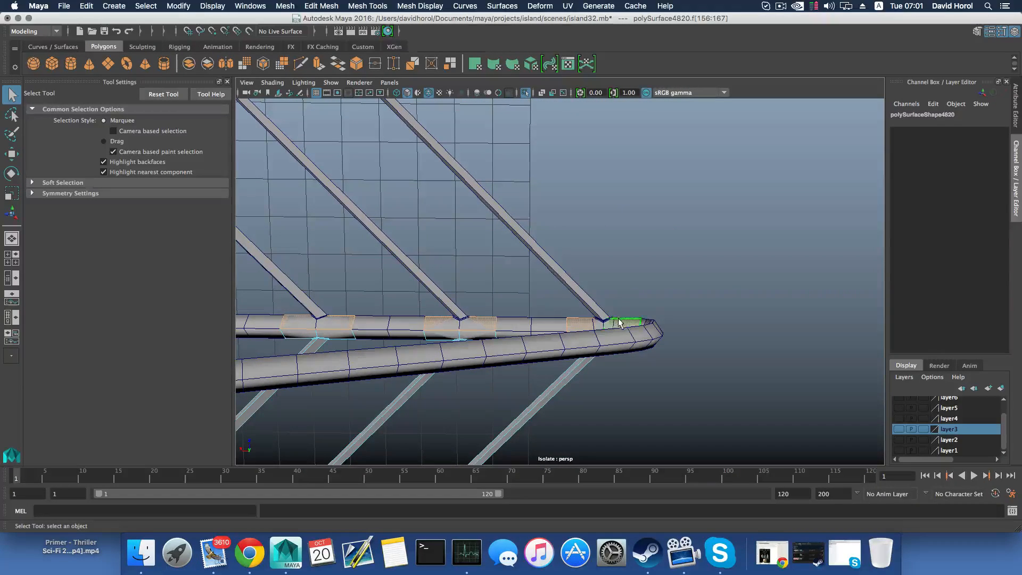
key("Delete")
left_click_drag(552, 374, 557, 268, "alt")
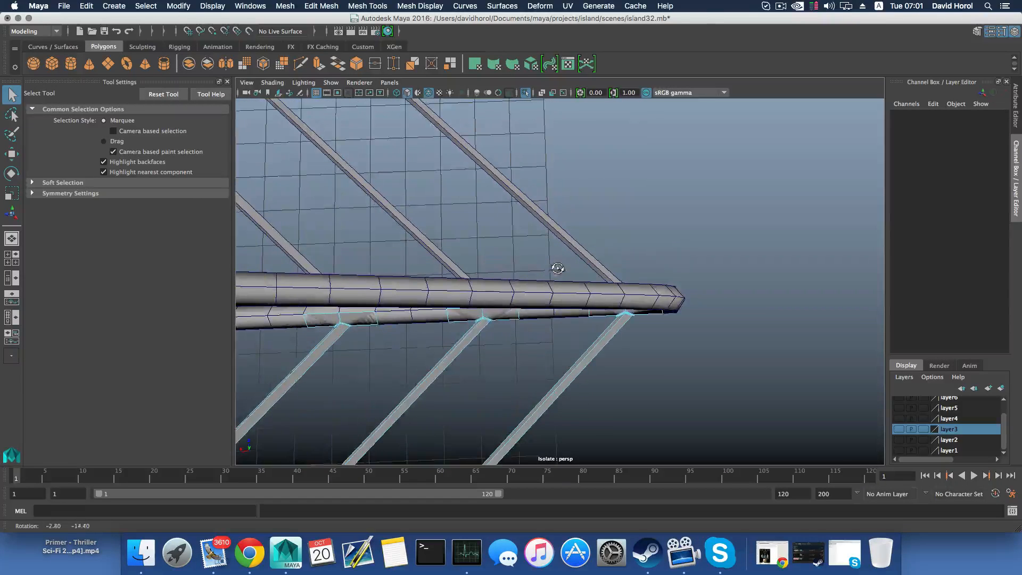
Select the unrotated section and delete its arm faces at the outer, middle and inner bar joints shared with the fourth section
left_click(557, 303)
left_click_drag(561, 320, 659, 325, "alt")
right_click_drag(659, 325, 618, 286)
left_click_drag(637, 275, 638, 276, "shift")
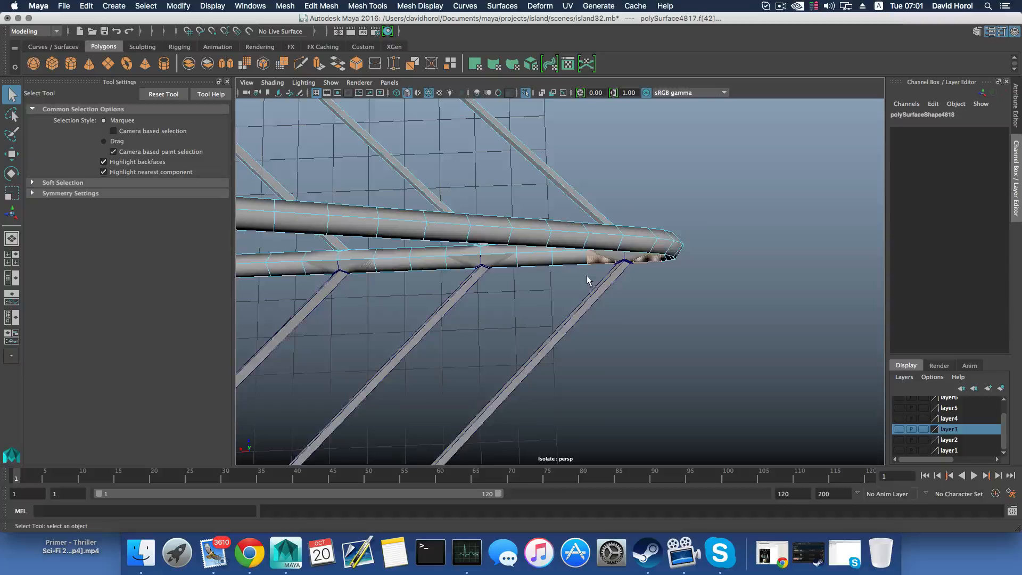
middle_click_drag(543, 281, 590, 280, "alt")
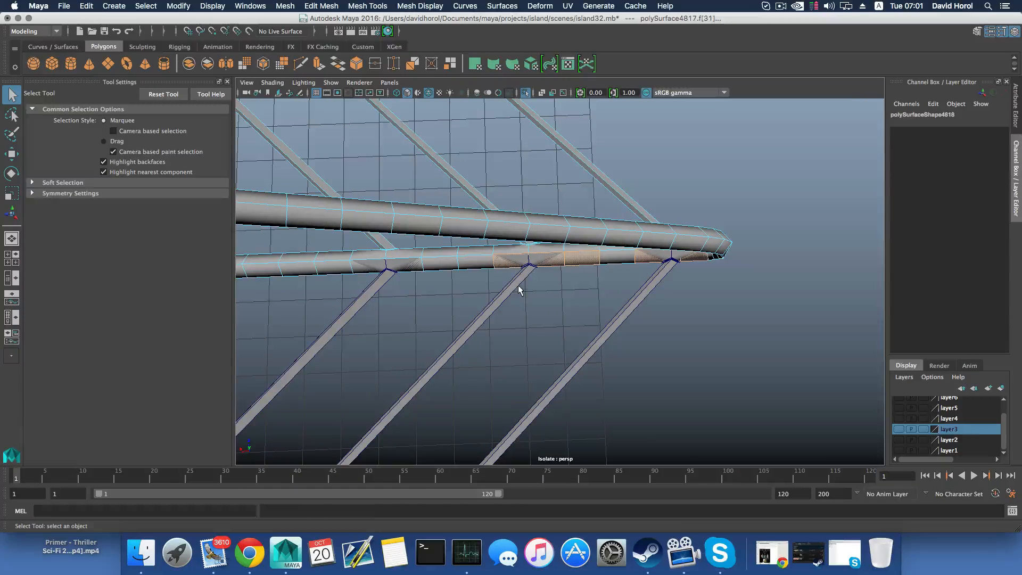
key("super+z")
left_click_drag(518, 262, 541, 281, "shift")
middle_click_drag(607, 288, 698, 285, "alt")
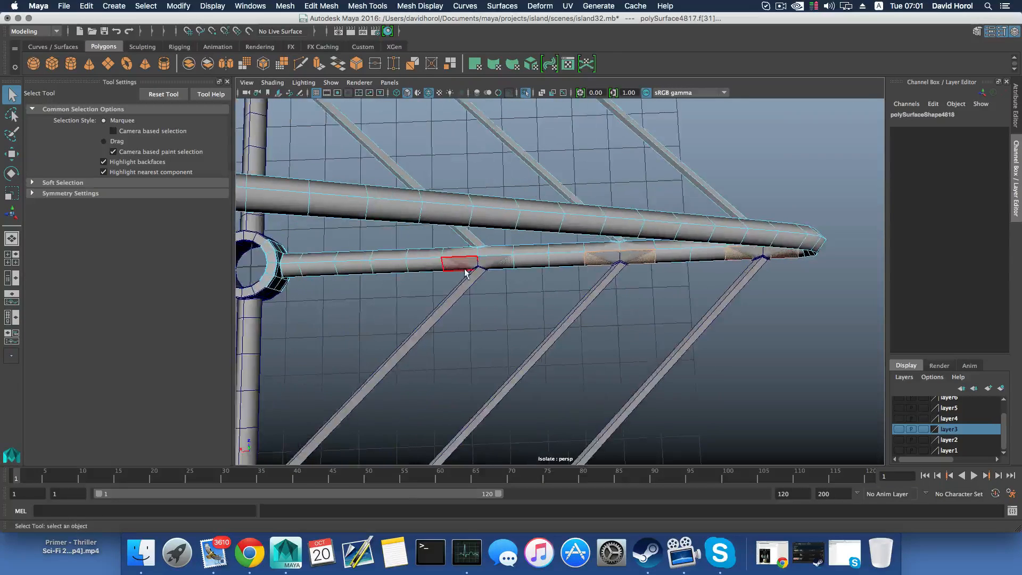
left_click(505, 292)
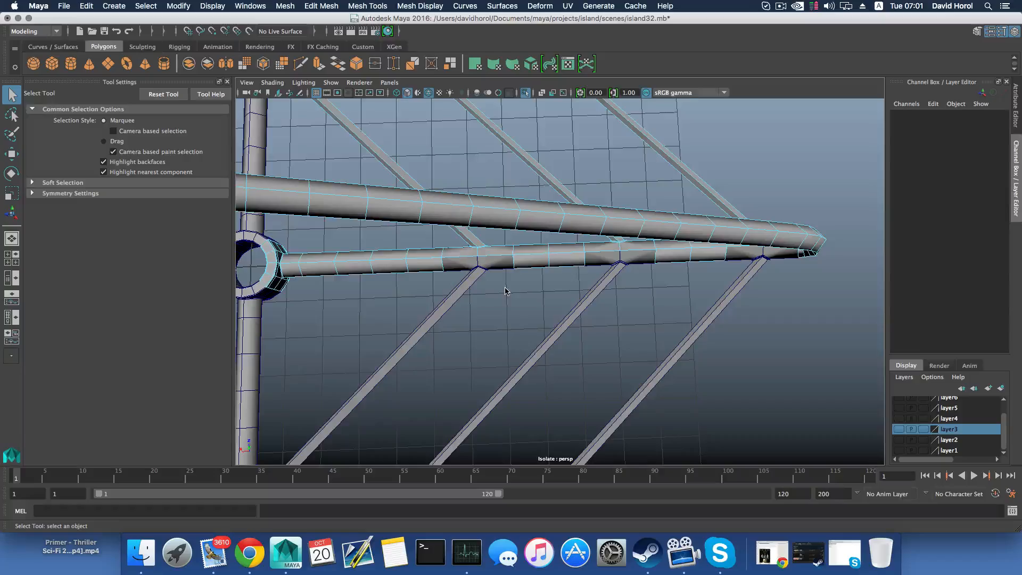
scroll(519, 306, "down", 4)
key("F8")
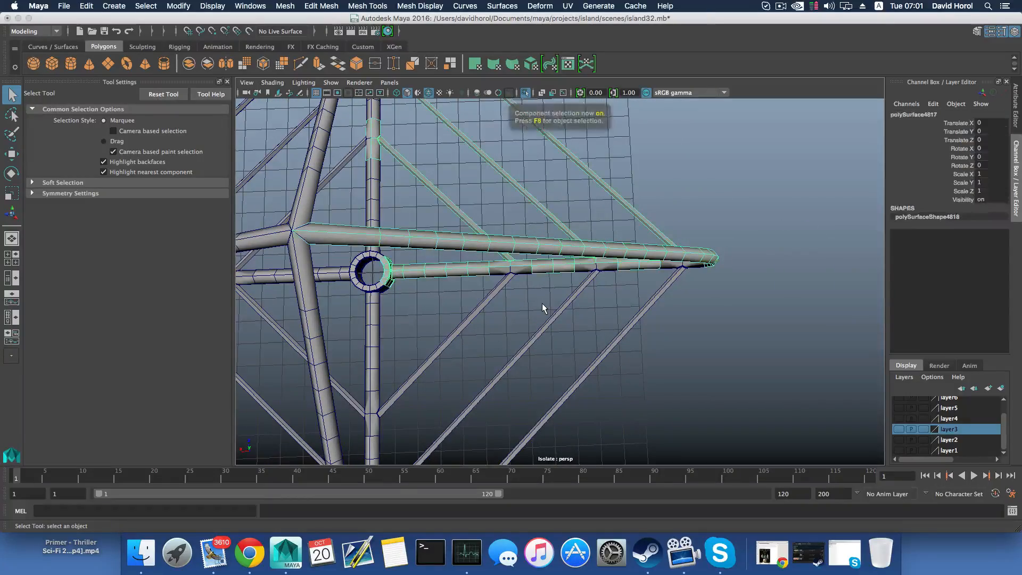
Delete the unrotated section's overlapping faces at all three bar joints on its other arm, shared with the 90° section
left_click_drag(542, 308, 704, 282, "alt")
middle_click_drag(705, 281, 474, 322, "alt")
left_click_drag(474, 322, 487, 371, "alt")
middle_click_drag(486, 371, 492, 366, "alt")
mouse_move(492, 365)
left_mouse_down("alt")
mouse_move(506, 376)
mouse_move(490, 337)
mouse_move(504, 367)
left_mouse_up("alt")
scroll(504, 366, "up", 4)
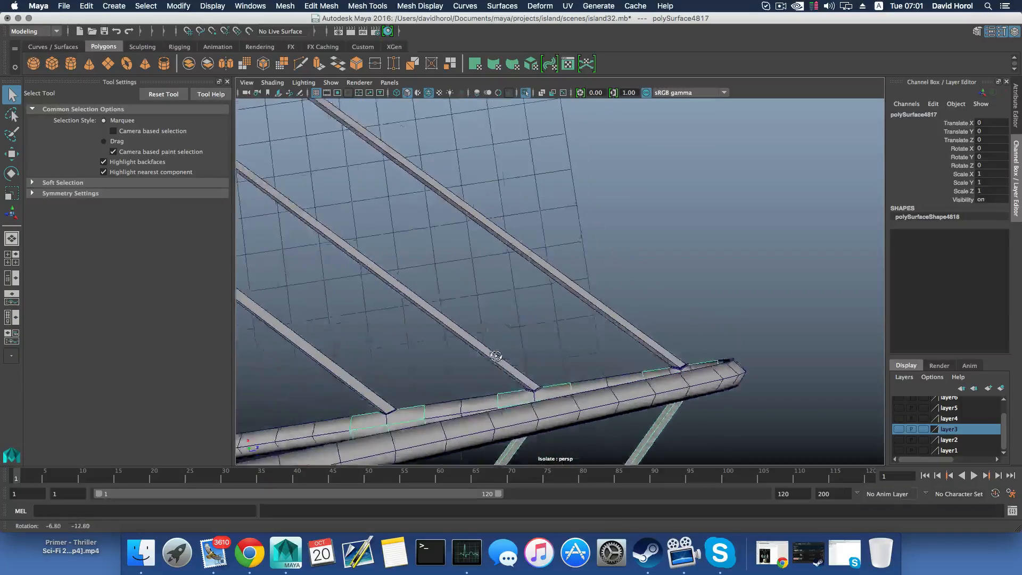
right_click_drag(530, 283, 532, 300)
middle_click_drag(531, 301, 597, 294, "alt")
left_click(461, 347)
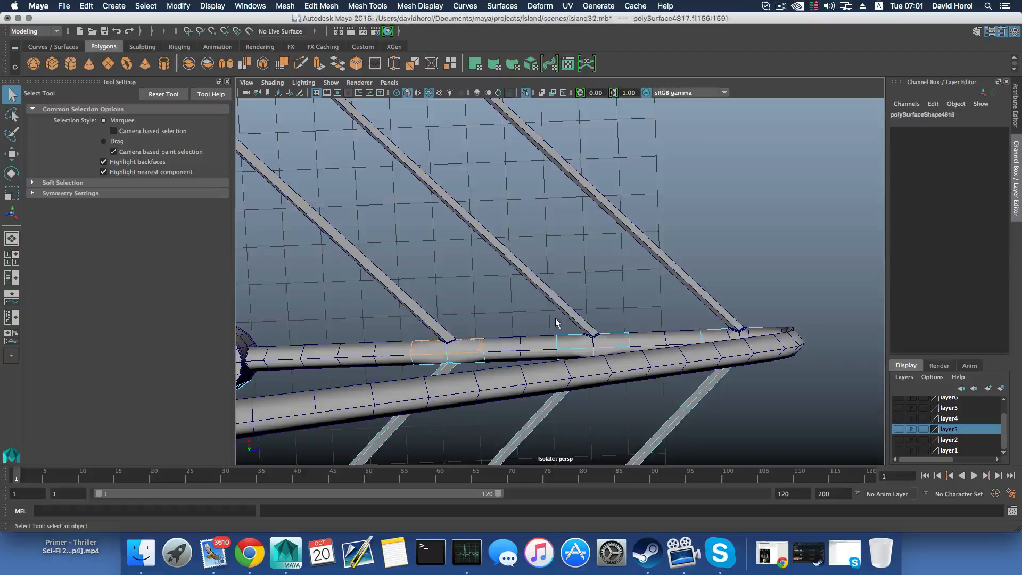
left_click_drag(600, 341, 601, 341, "shift")
middle_click_drag(629, 328, 440, 338, "alt")
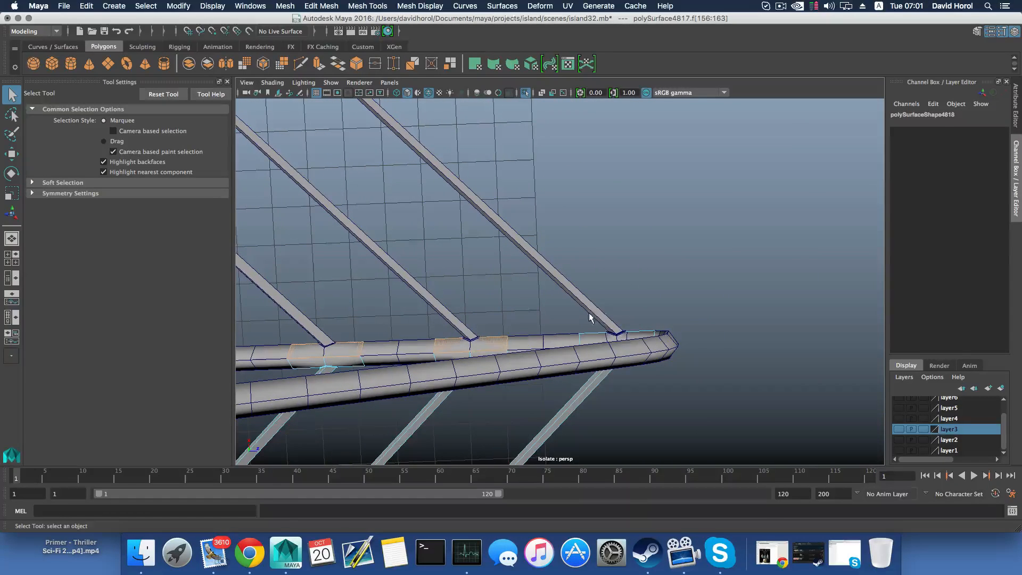
left_click_drag(633, 336, 634, 337, "shift")
left_click_drag(511, 376, 536, 254, "alt")
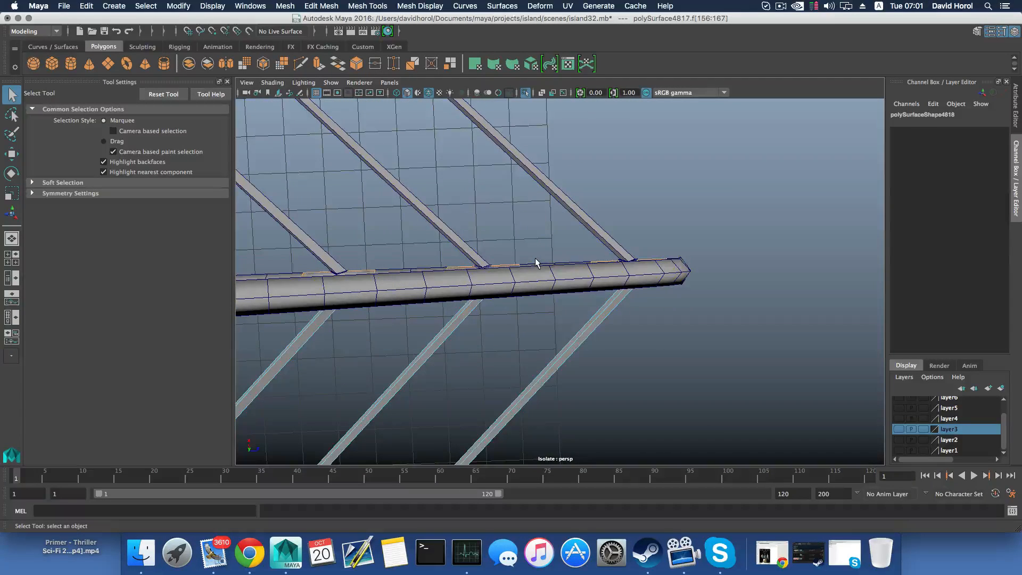
scroll(559, 315, "down", 5)
left_click_drag(558, 314, 629, 353, "alt")
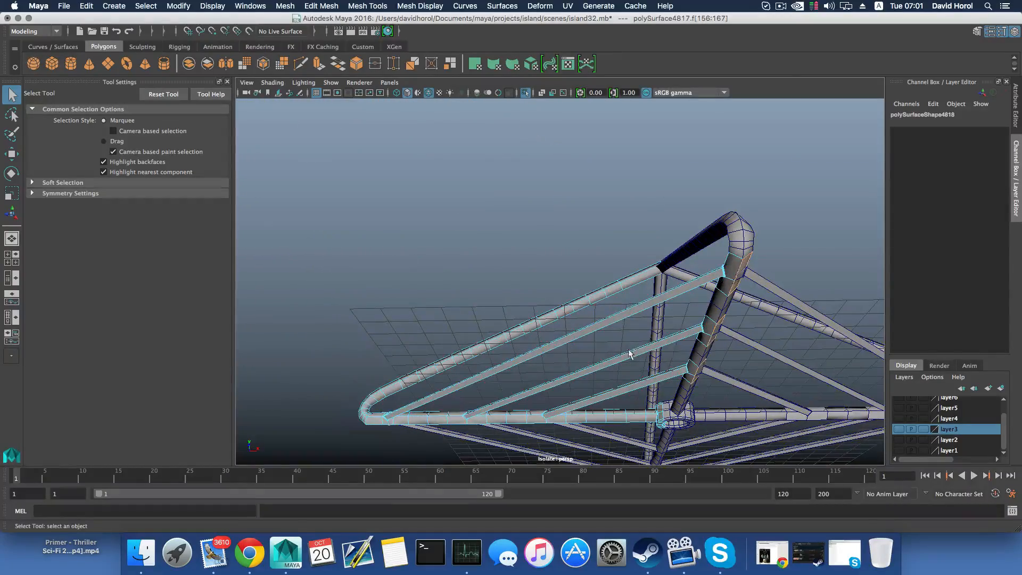
key("Delete")
Select the section rotated 90° and delete its arm faces at the inner, middle and outer bar joints shared with the unrotated section
left_click_drag(633, 311, 782, 382, "alt")
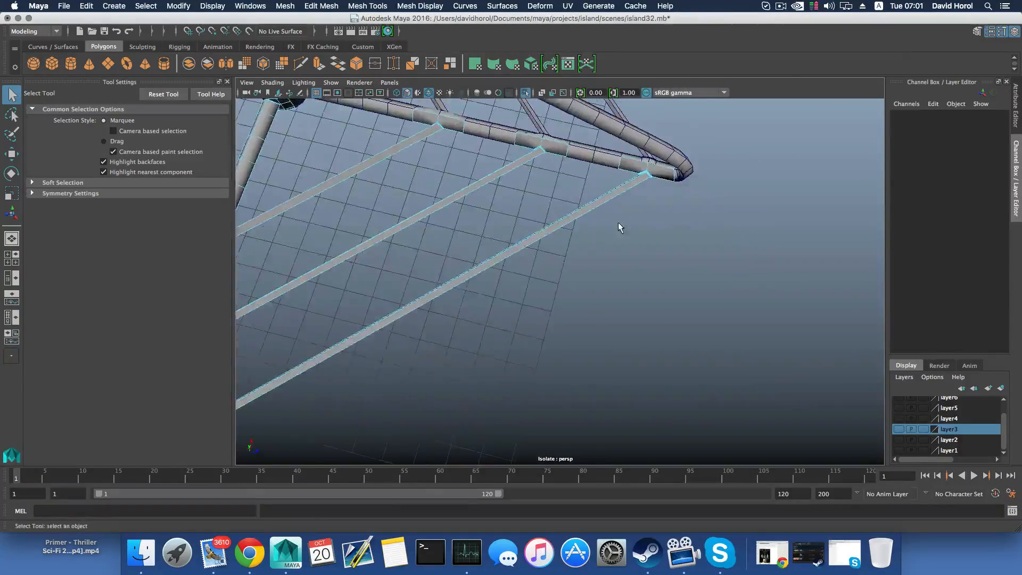
left_click_drag(618, 226, 613, 267, "alt")
left_click(613, 266)
right_click_drag(609, 254, 609, 280)
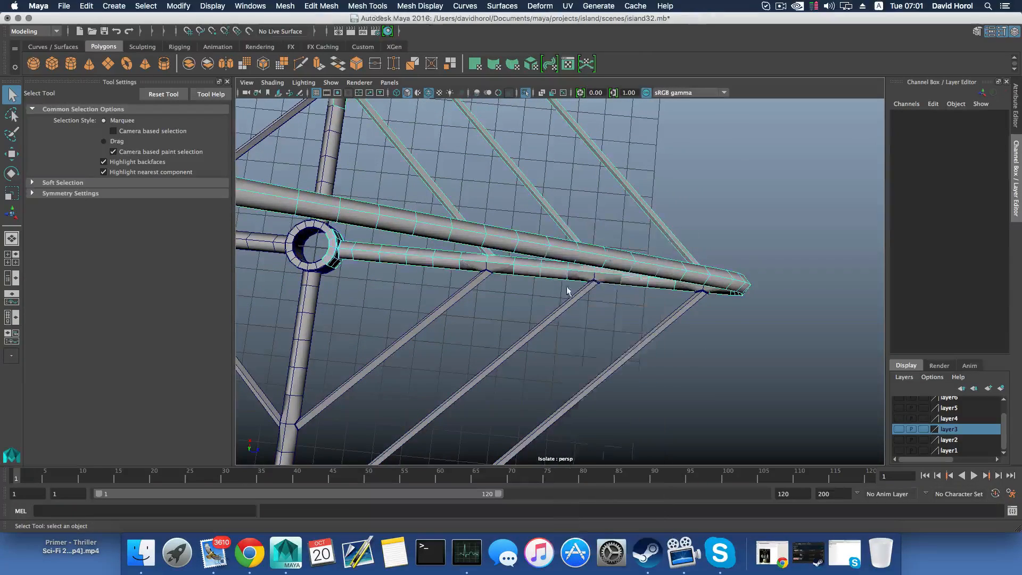
left_click_drag(568, 288, 549, 287, "alt")
left_click(486, 286)
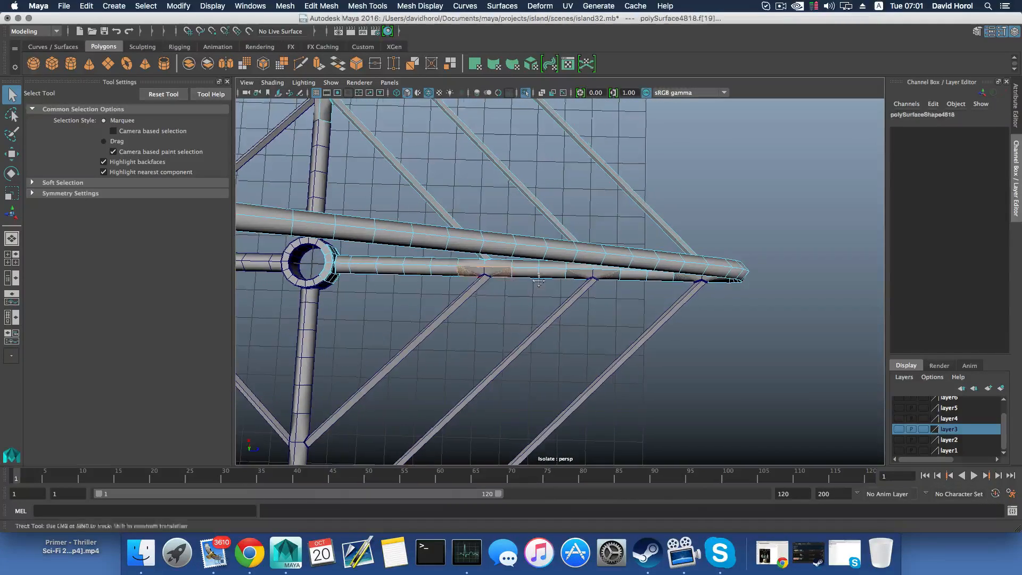
left_click_drag(485, 286, 535, 282, "alt")
middle_click_drag(564, 294, 486, 276, "alt")
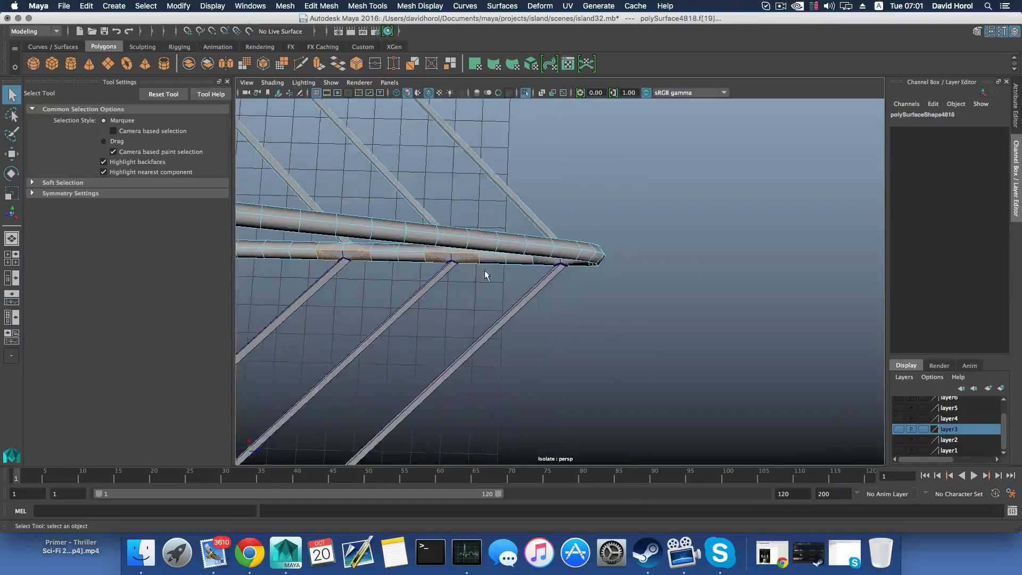
left_click_drag(549, 265, 526, 269, "shift")
left_click(559, 290)
Examine the bar joints around the 90° section from several angles, checking the cleaned-up arms in object and component selection modes
right_click_drag(559, 291, 407, 303, "alt")
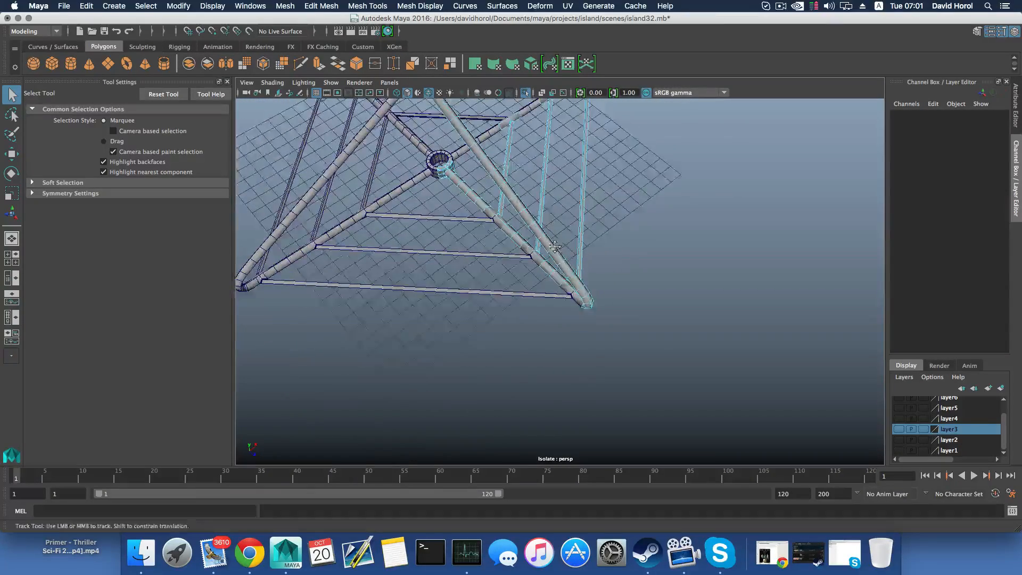
middle_click_drag(561, 207, 565, 306, "alt")
left_click_drag(565, 305, 532, 341, "alt")
middle_click_drag(625, 222, 589, 307, "alt")
left_click_drag(589, 308, 549, 284, "alt")
right_click_drag(536, 252, 585, 288, "alt")
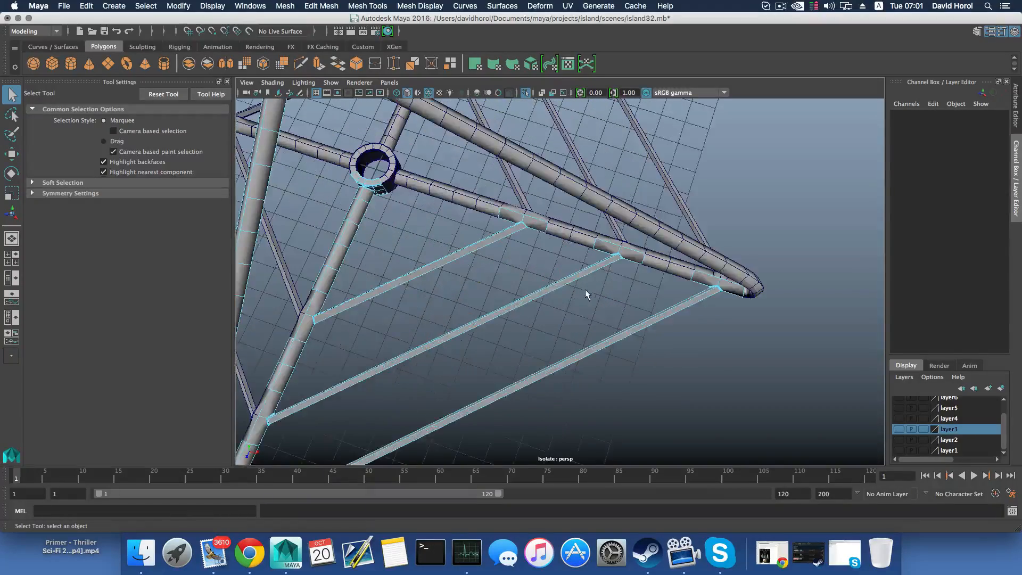
key("F8")
key("F8")
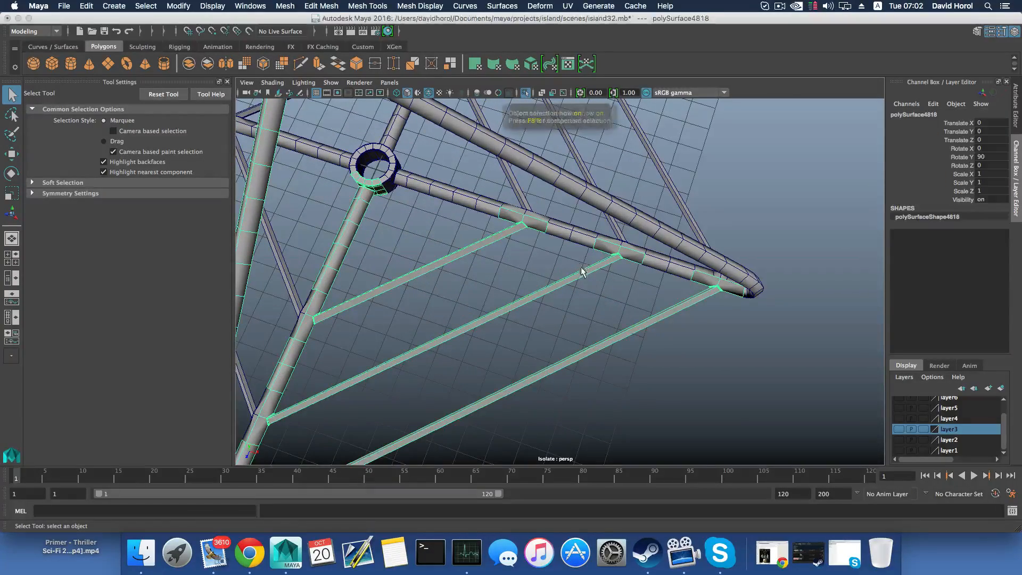
On the 90° section, delete the arm's cross edges on either side of the outer bar joint near the bent corner
left_click_drag(575, 237, 536, 218, "alt")
right_click_drag(542, 234, 608, 366, "alt")
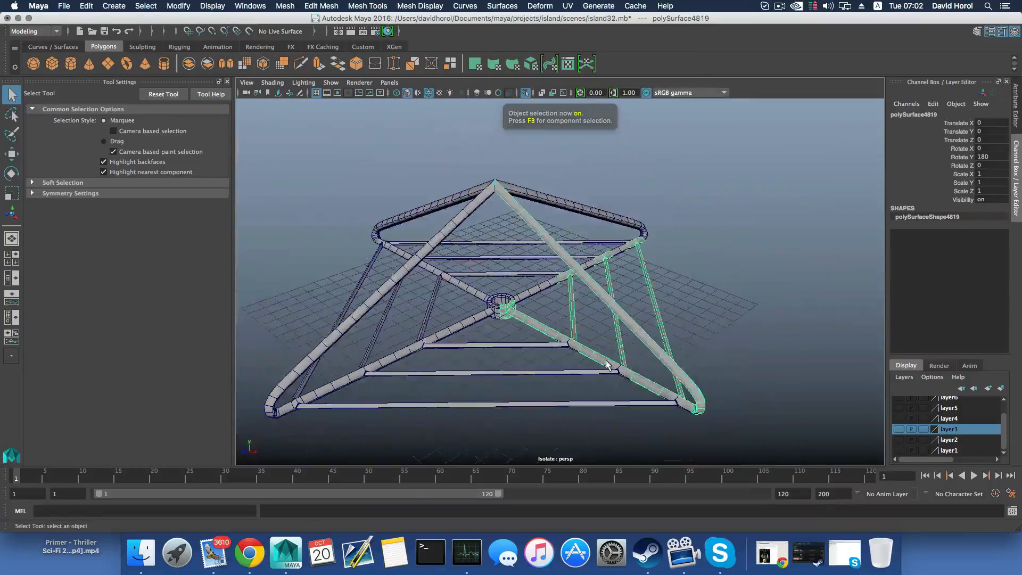
middle_click_drag(599, 376, 625, 336, "alt")
left_click_drag(625, 336, 695, 319, "alt")
middle_click_drag(521, 346, 600, 301, "alt")
left_click_drag(602, 301, 413, 358, "alt")
right_click_drag(413, 358, 375, 321, "alt")
left_click_drag(375, 321, 547, 338, "alt")
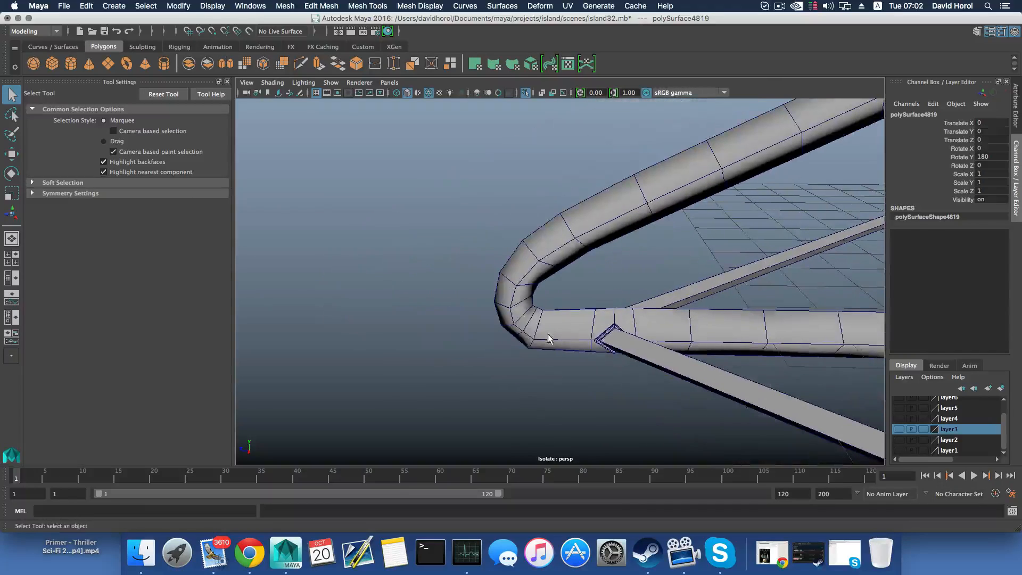
right_click_drag(538, 326, 592, 336)
left_click(593, 324)
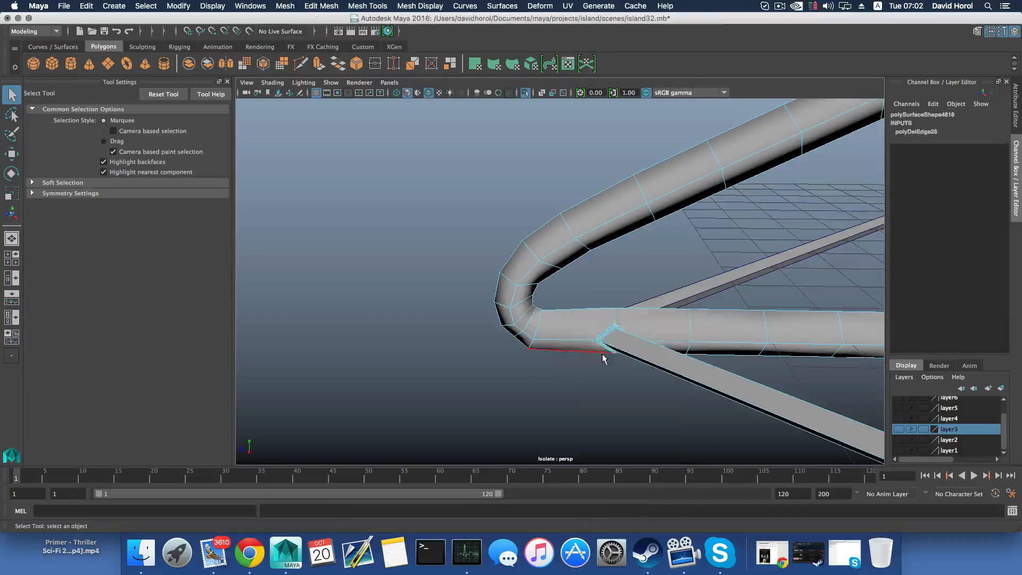
Select the section rotated 180° and delete the arm's cross edges on either side of its outer bar joint
scroll(603, 353, "down", 5)
left_click_drag(790, 399, 627, 376, "alt")
scroll(627, 375, "up", 5)
middle_click_drag(556, 366, 598, 402, "alt")
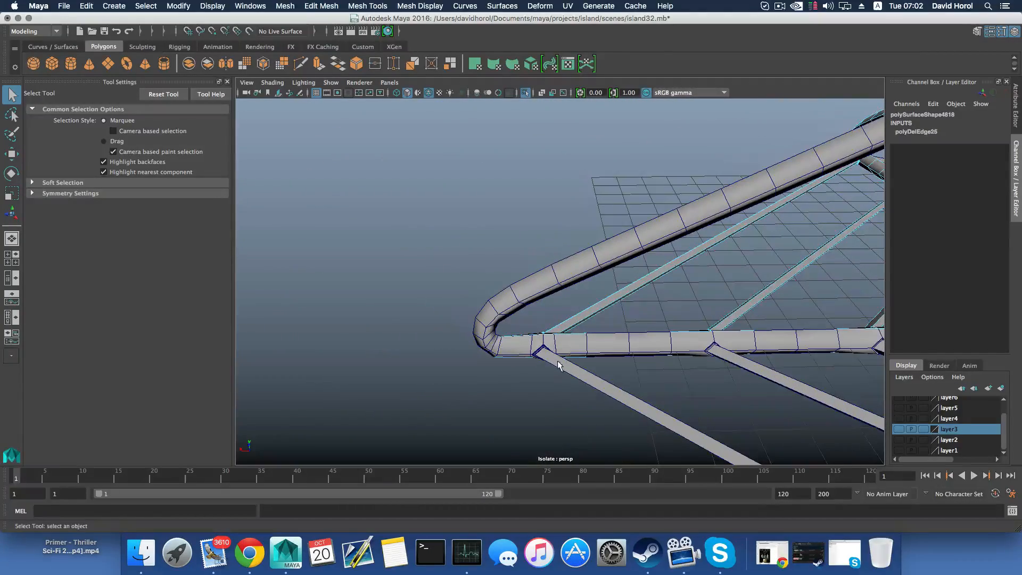
left_click(555, 360)
key("F8")
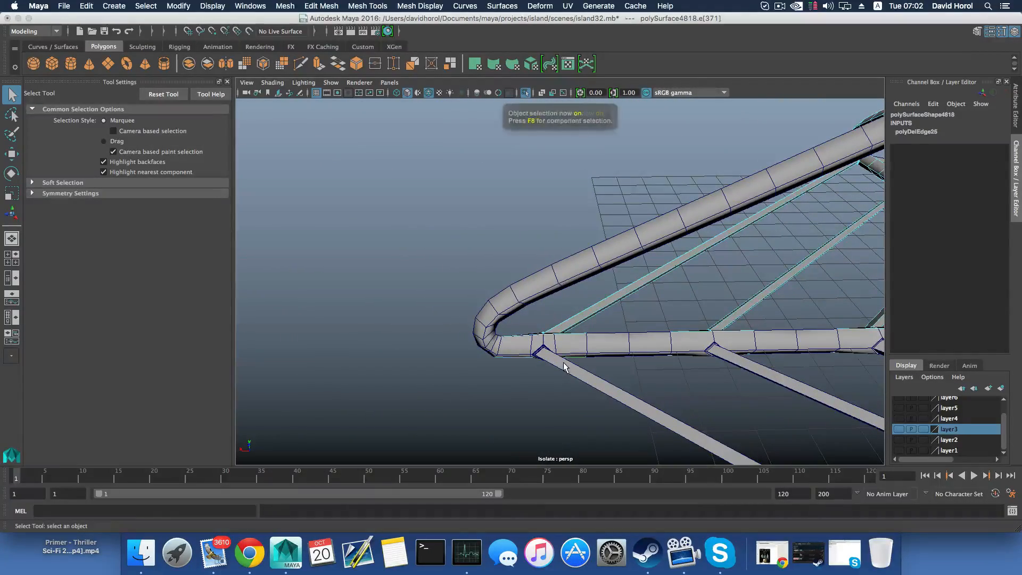
left_click(564, 366)
right_click_drag(566, 341, 565, 243)
left_click(560, 335)
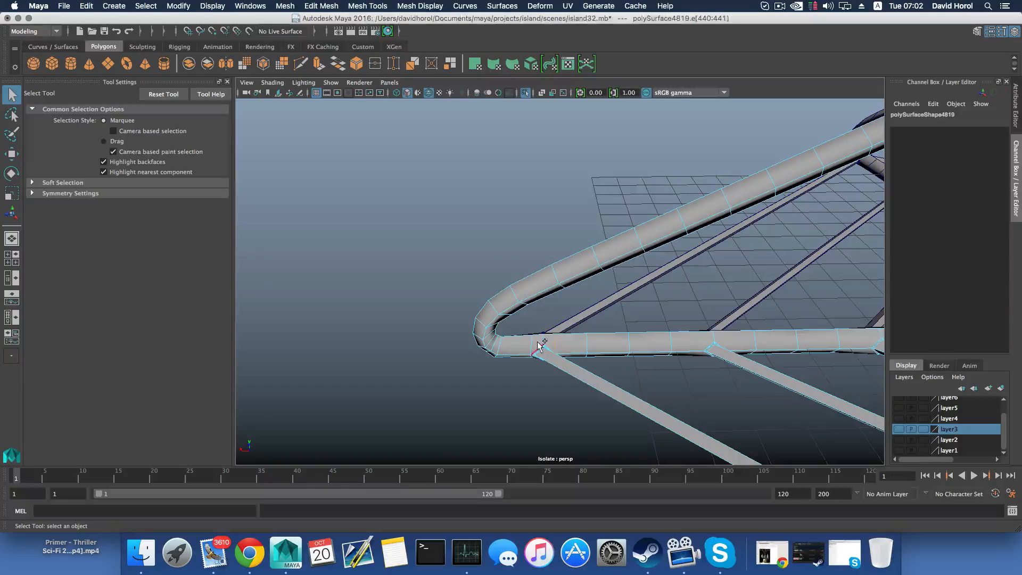
double_click(533, 345, "shift")
right_click_drag(533, 344, 500, 360, "shift")
Select the section rotated -90° and delete the arm's cross edges flanking its outer bar joint beside the bent corner
scroll(541, 394, "down", 10)
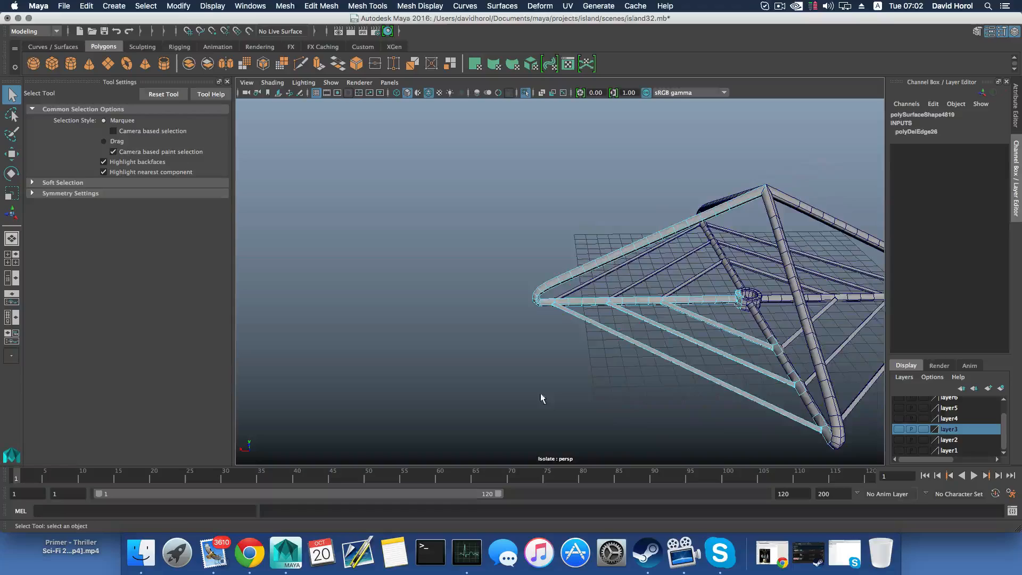
middle_click_drag(742, 400, 628, 392, "alt")
left_click_drag(628, 392, 505, 392, "alt")
middle_click_drag(505, 392, 702, 389, "alt")
scroll(695, 392, "up", 10)
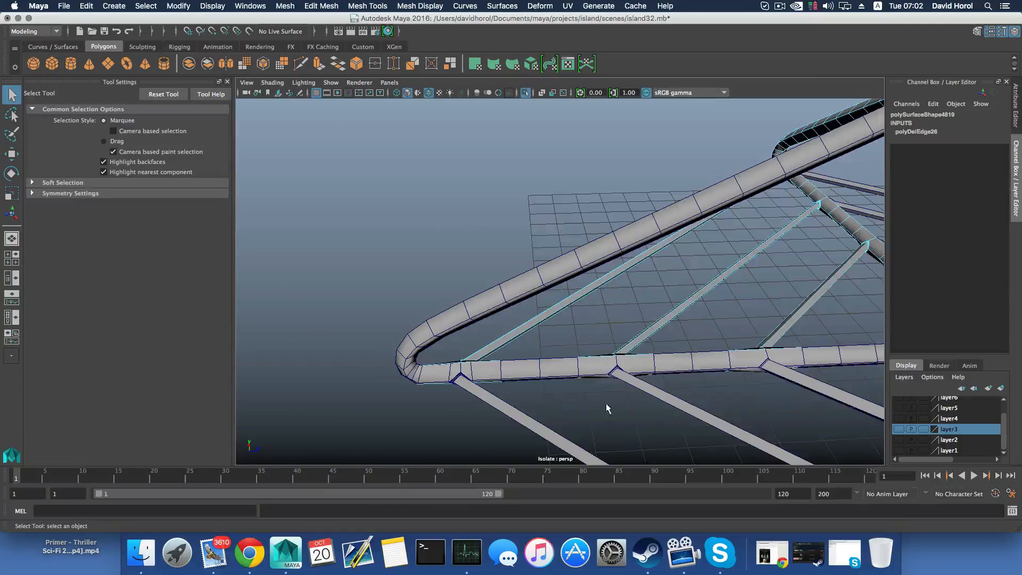
scroll(607, 408, "up", 3)
middle_click_drag(561, 411, 634, 367, "alt")
scroll(634, 367, "up", 5)
left_click(662, 376)
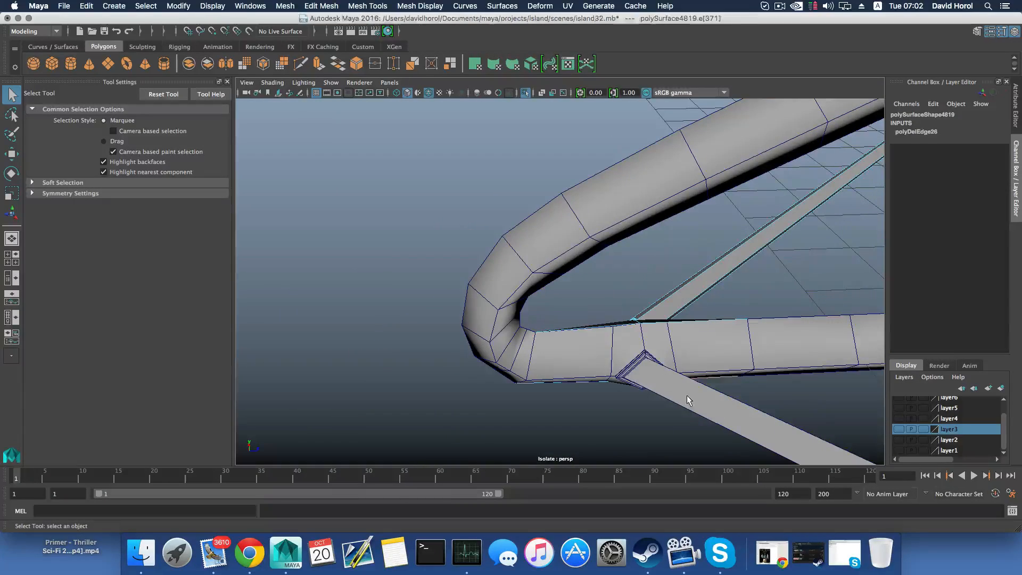
key("F8")
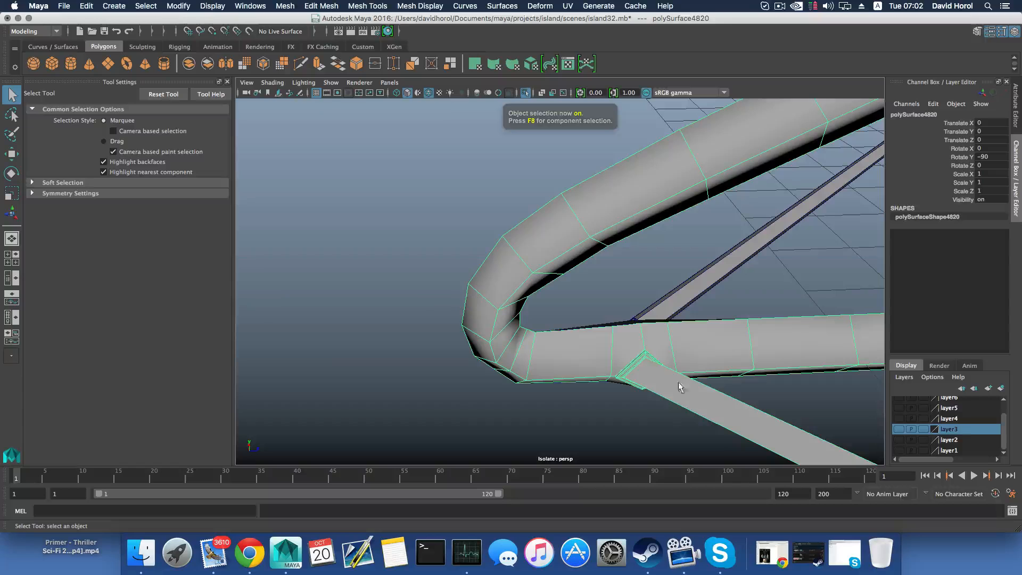
right_click_drag(408, 293, 407, 244)
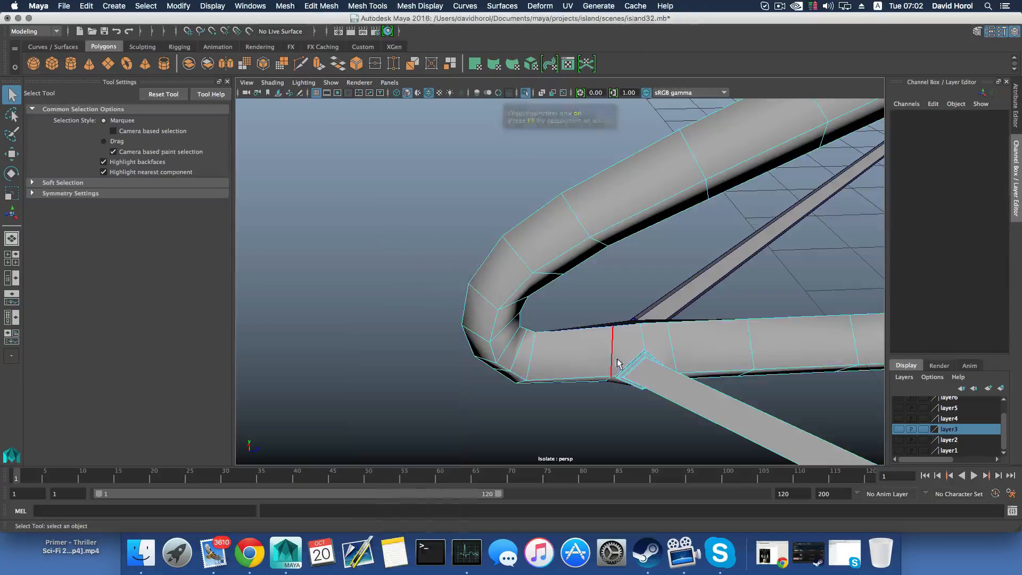
left_click(612, 357)
right_click_drag(672, 343, 633, 358, "shift")
Select the unrotated section, delete its arm's cross edges around the outer bar joint, and return to object selection
scroll(670, 412, "down", 10)
left_click_drag(756, 411, 658, 403, "alt")
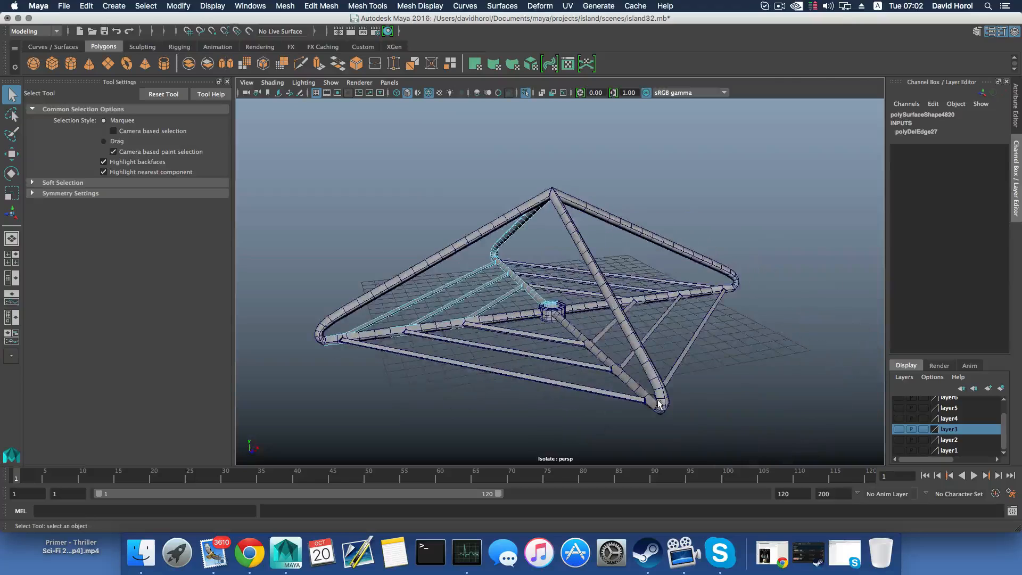
key("F8")
left_click(343, 318)
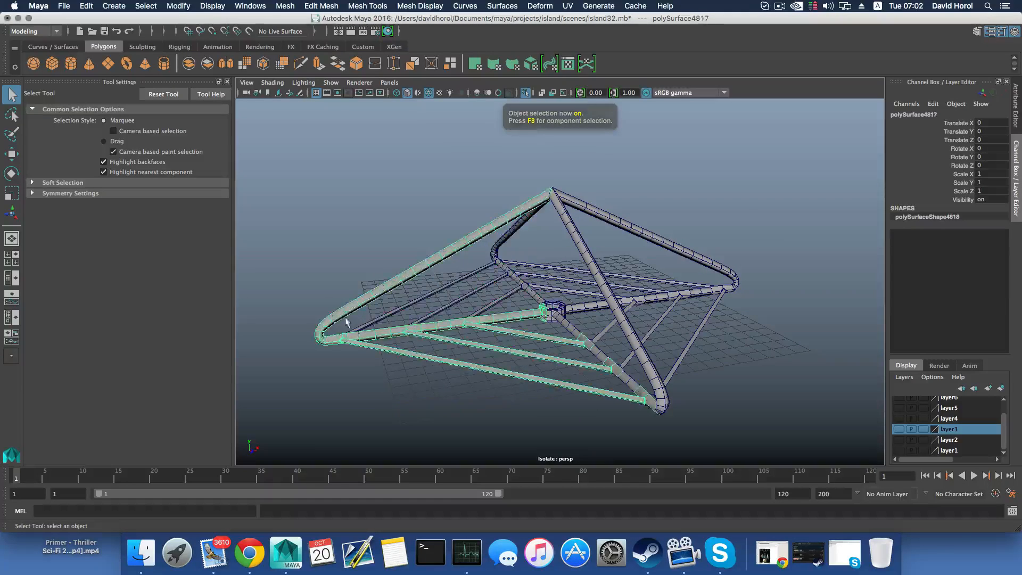
left_click_drag(373, 335, 488, 319, "alt")
scroll(488, 322, "up", 5)
right_click_drag(354, 250, 354, 218)
left_click(431, 382)
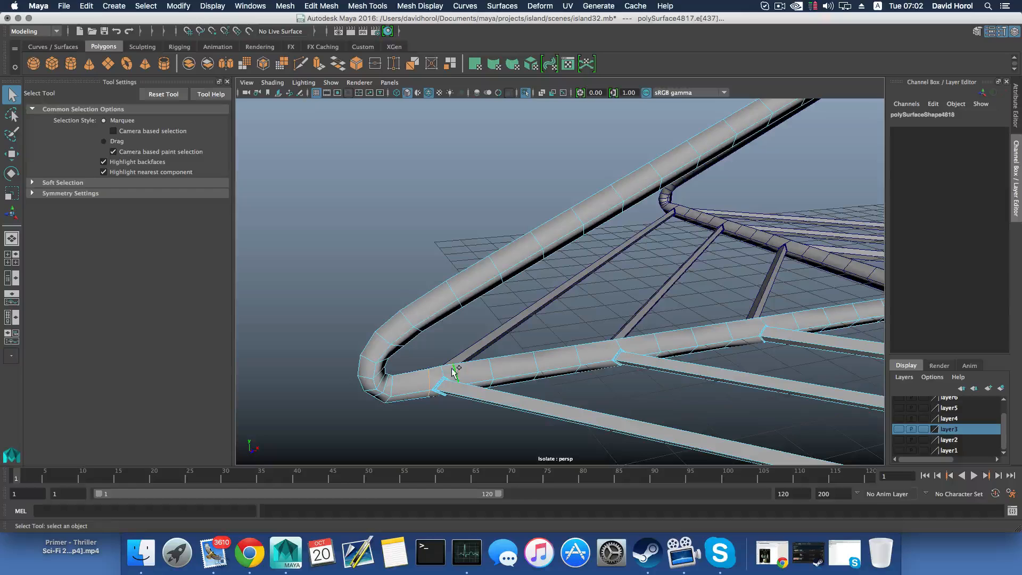
right_click_drag(453, 374, 488, 411, "shift")
key("F8")
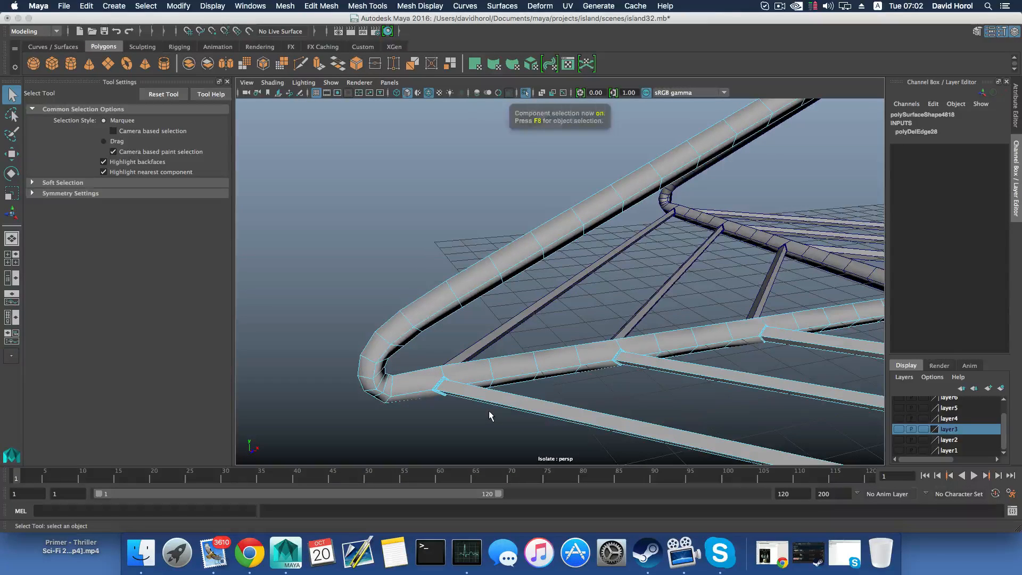
Examine the central hub ring, its seams between sections and the surrounding arm joints from several angles
key("f")
middle_click_drag(580, 399, 527, 391, "alt")
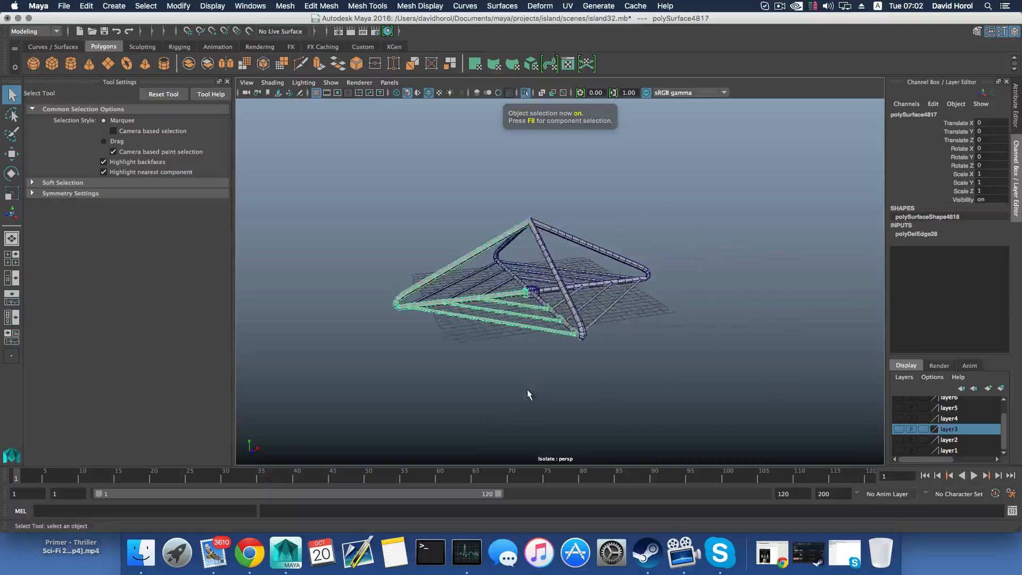
left_click_drag(527, 391, 556, 400, "alt")
right_click_drag(556, 400, 695, 435, "alt")
middle_click_drag(695, 434, 658, 419, "alt")
mouse_move(659, 420)
left_mouse_down("alt")
mouse_move(634, 435)
mouse_move(641, 424)
left_mouse_up("alt")
right_click_drag(640, 425, 616, 413, "alt")
left_click_drag(615, 413, 532, 394, "alt")
right_click_drag(532, 393, 565, 397, "alt")
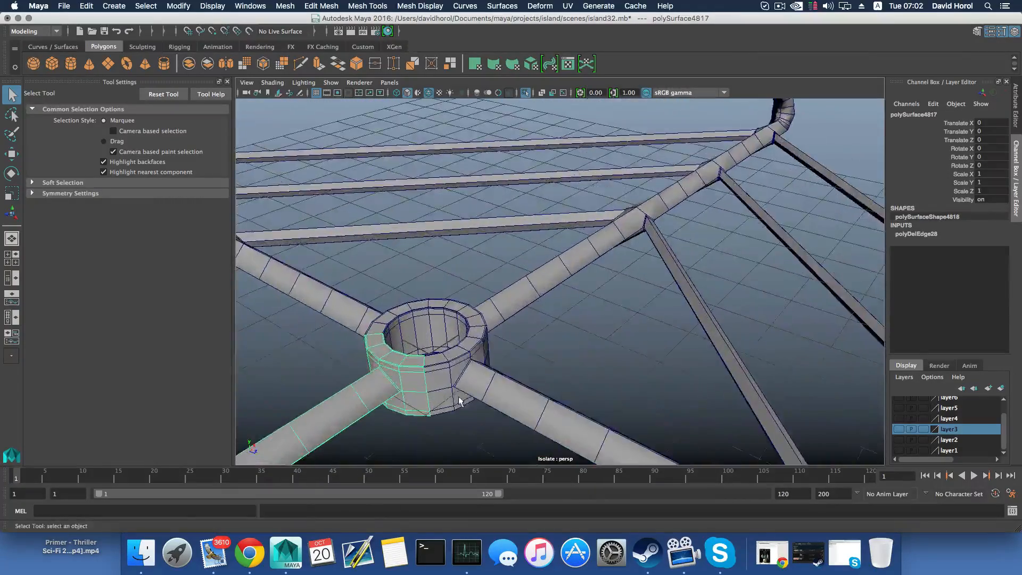
middle_click_drag(461, 401, 578, 387, "alt")
right_click_drag(511, 392, 566, 406, "alt")
scroll(561, 411, "down", 10)
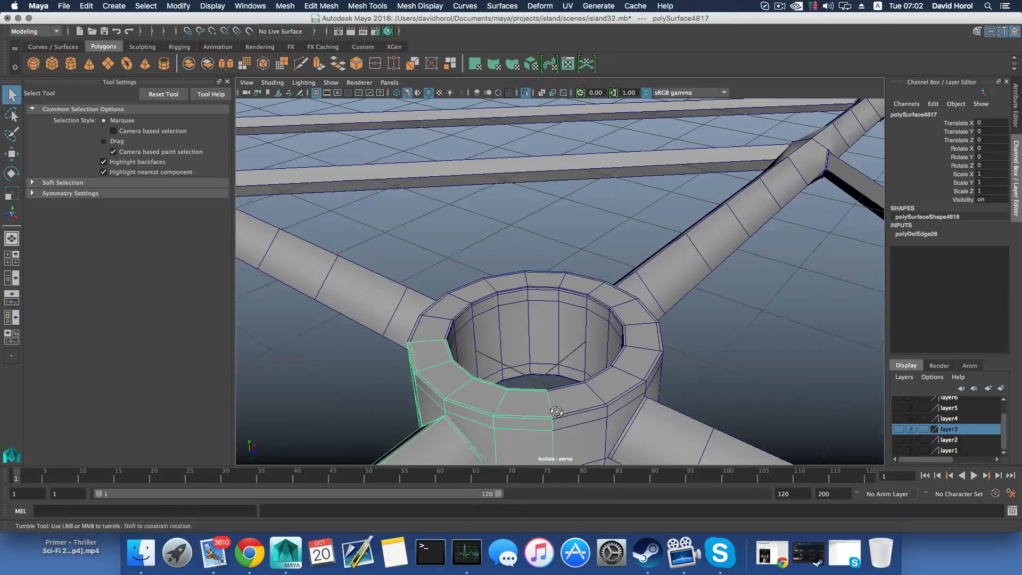
scroll(560, 410, "down", 4)
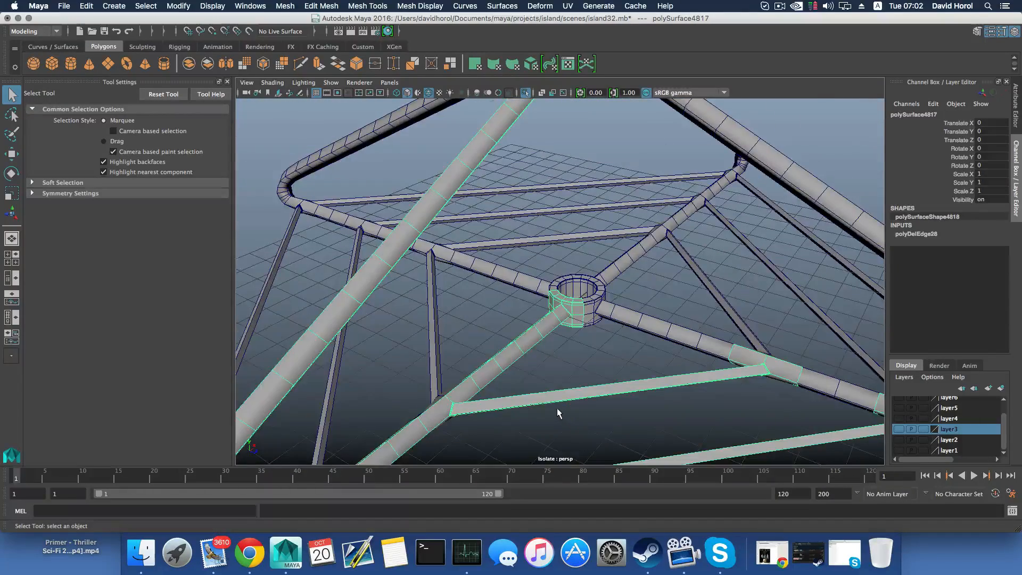
scroll(557, 409, "up", 10)
left_click_drag(555, 407, 527, 377, "alt")
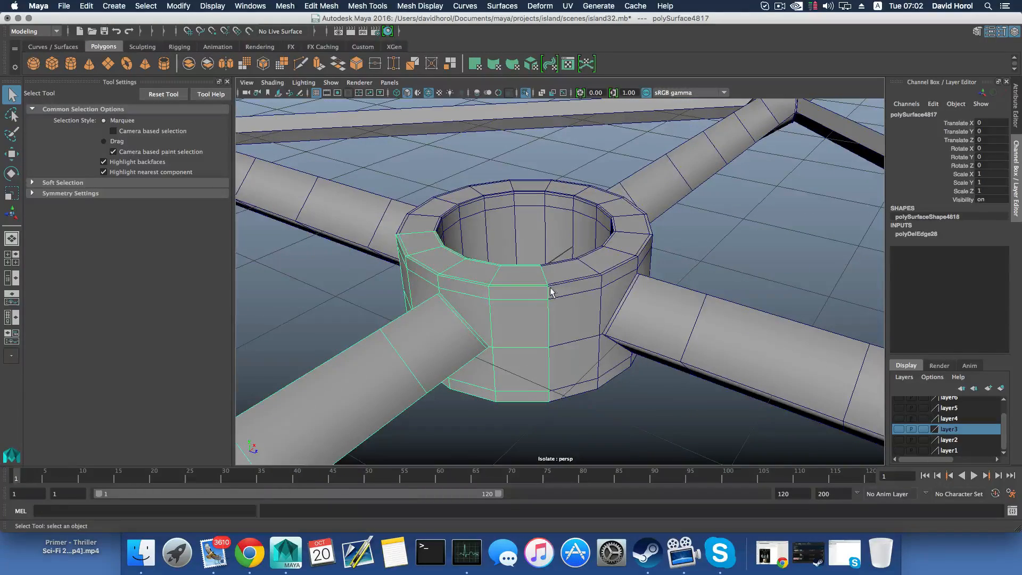
right_click_drag(570, 320, 429, 343, "alt")
right_click_drag(598, 357, 446, 345, "alt")
left_click_drag(544, 355, 528, 354, "alt")
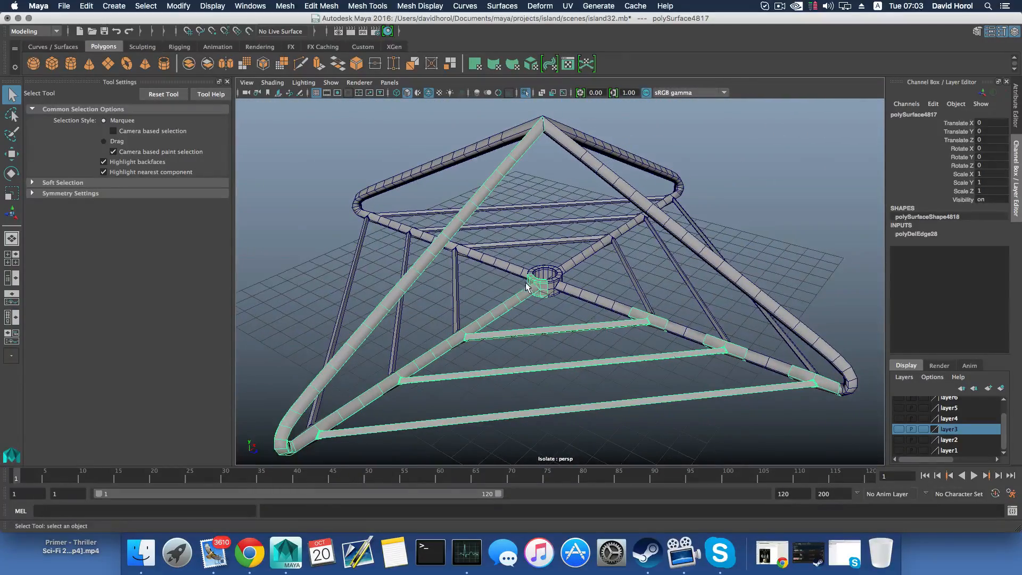
Select all four sections of the frame and combine them into a single mesh
left_click_drag(488, 166, 641, 281)
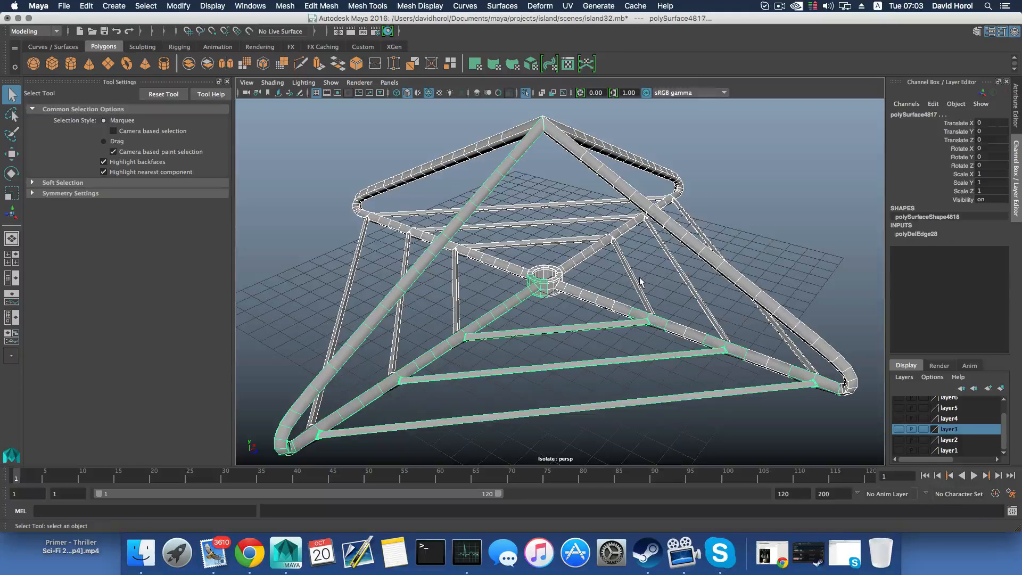
left_click(297, 6)
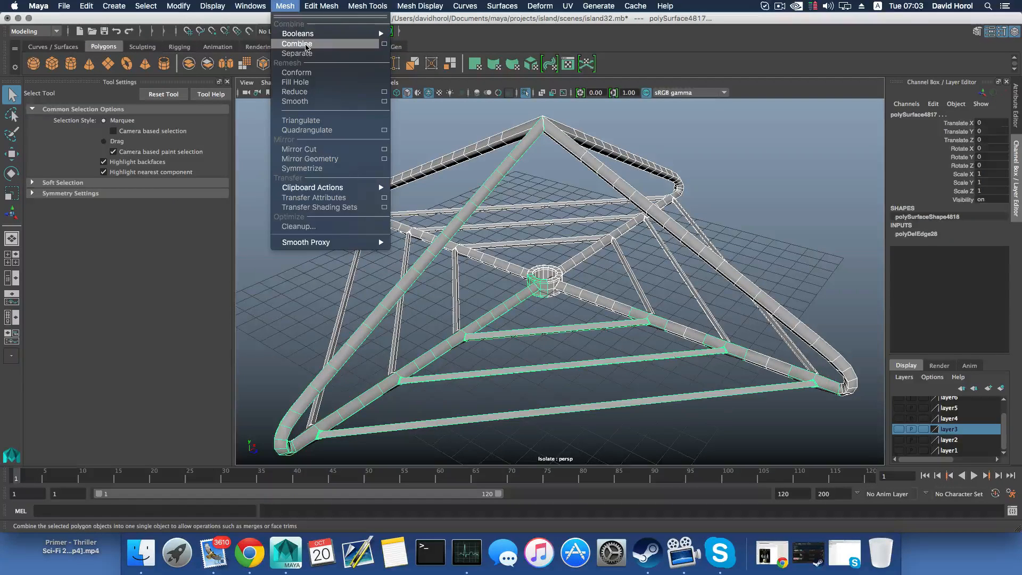
left_click(306, 44)
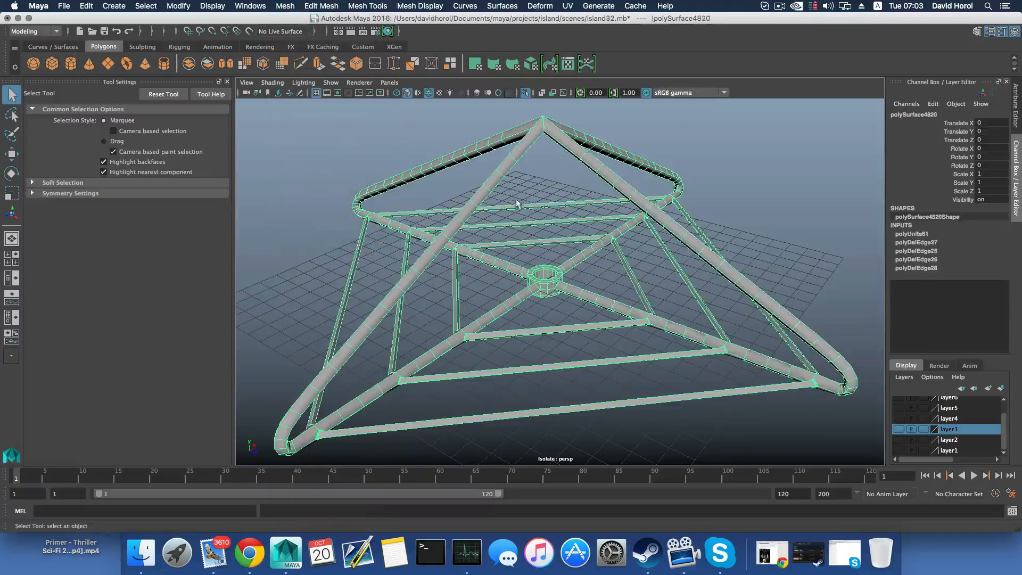
Switch the combined mesh to vertex selection and select the vertices at the frame's apex where the four tubes meet
right_click_drag(483, 172, 440, 175)
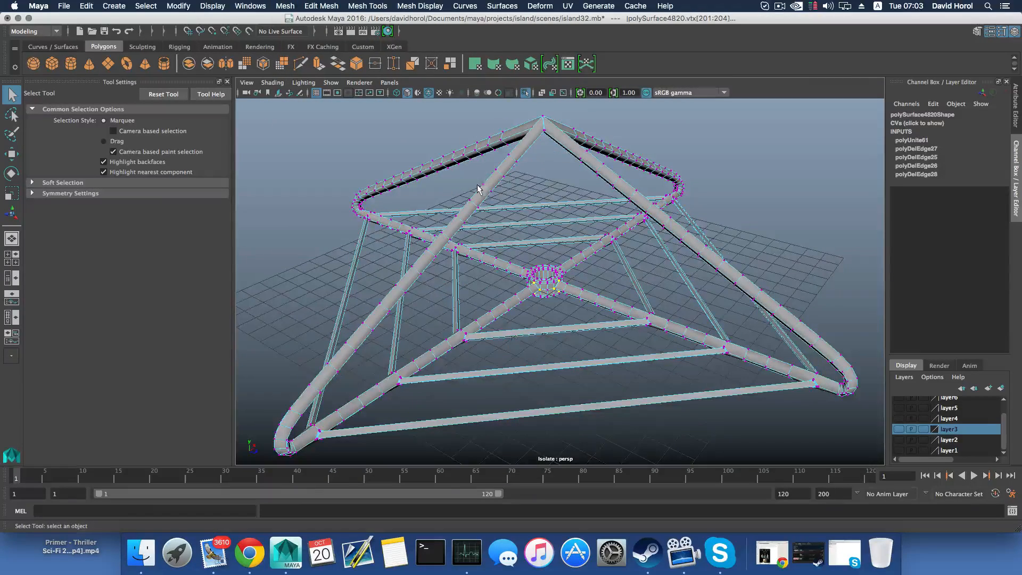
left_click_drag(478, 185, 493, 263, "alt")
left_click_drag(518, 205, 528, 221)
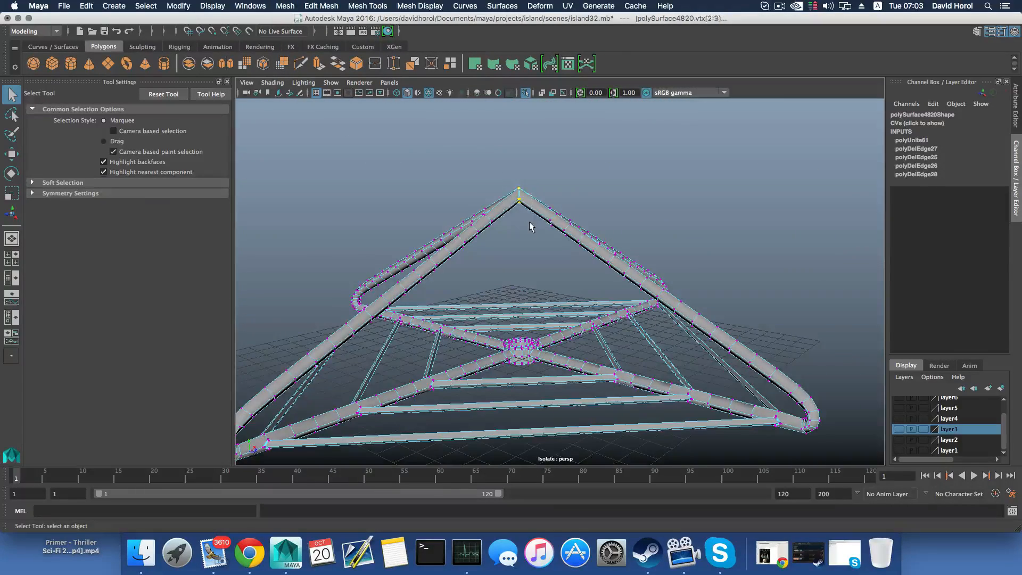
scroll(529, 221, "up", 5)
middle_click_drag(511, 202, 519, 265, "alt")
right_click_drag(519, 265, 620, 330, "alt")
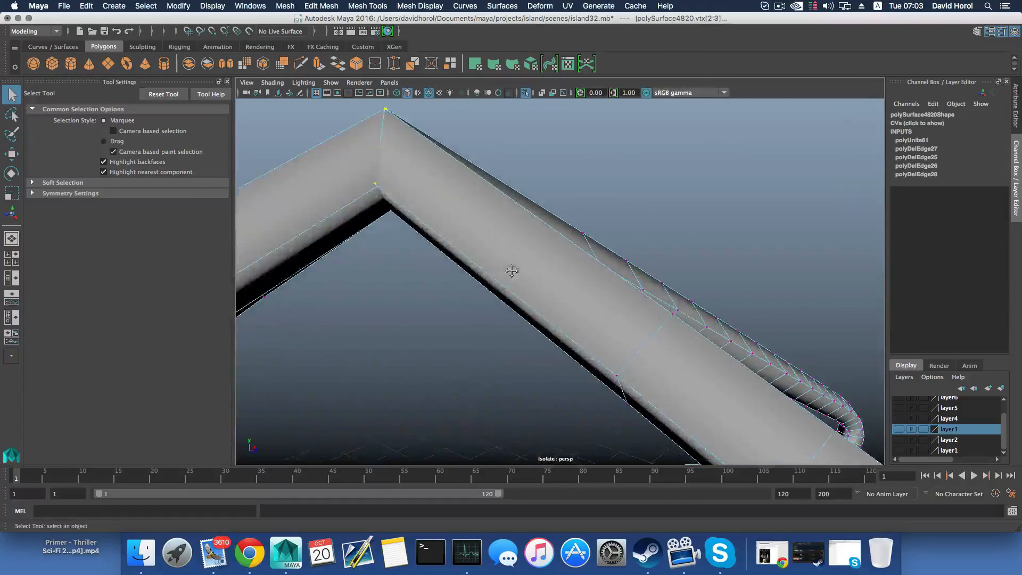
middle_click_drag(513, 271, 527, 282, "alt")
right_click_drag(526, 282, 474, 301, "alt")
left_click_drag(475, 301, 415, 143, "alt")
middle_click_drag(560, 381, 528, 318, "alt")
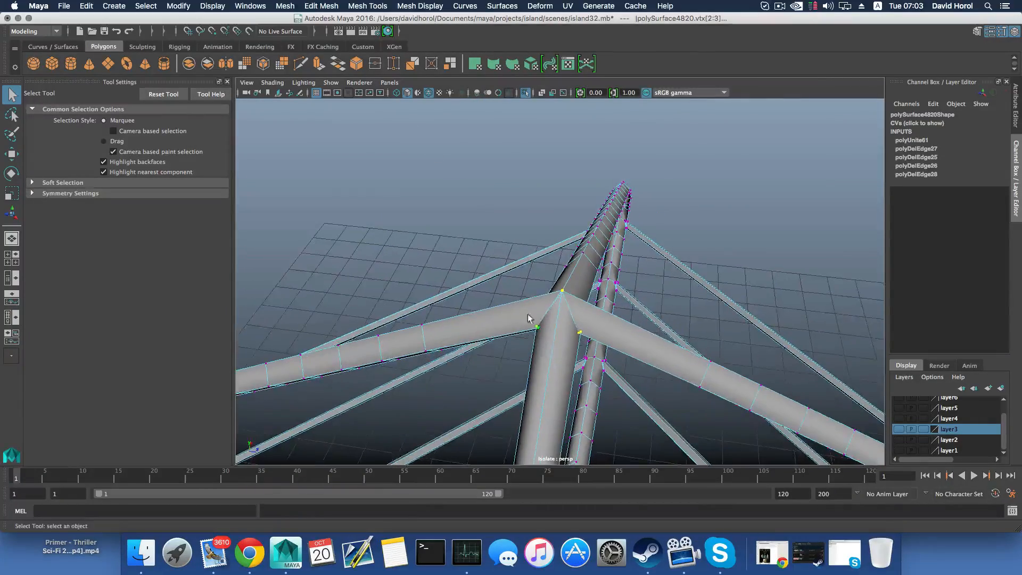
Merge the selected apex vertices using a distance threshold of 0.0001
left_click(321, 6)
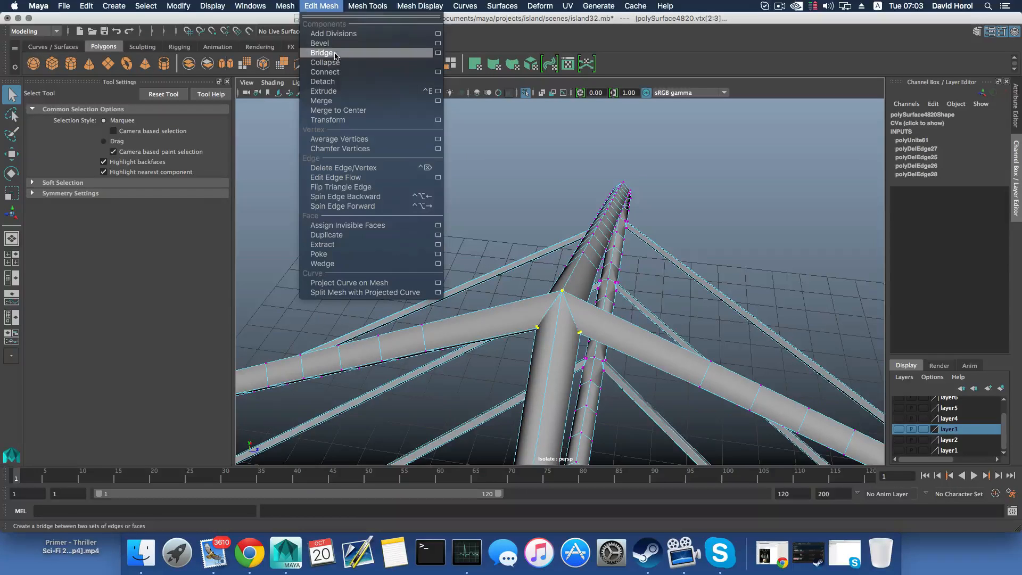
left_click(438, 101)
left_click_drag(252, 179, 414, 113)
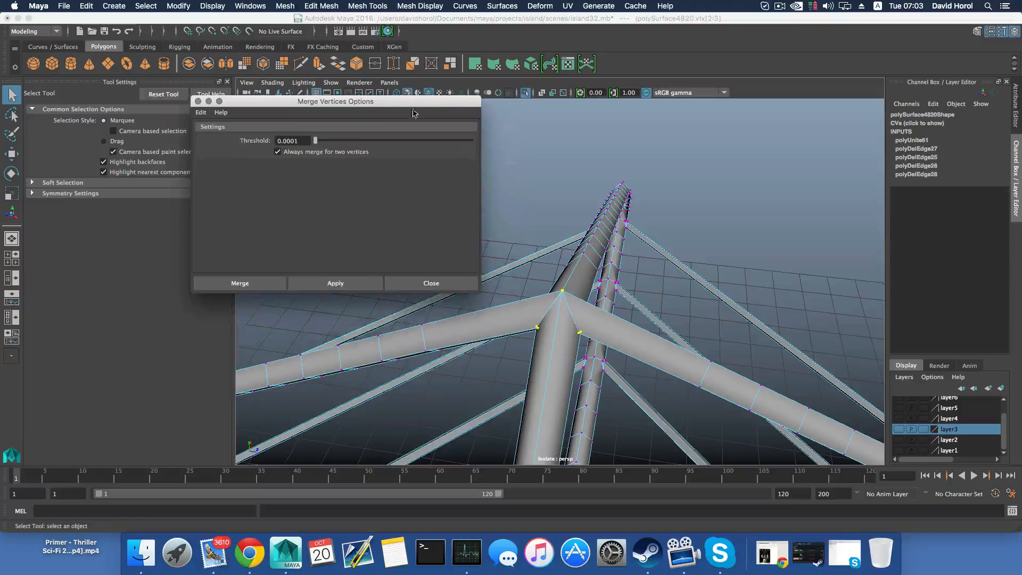
left_click(353, 284)
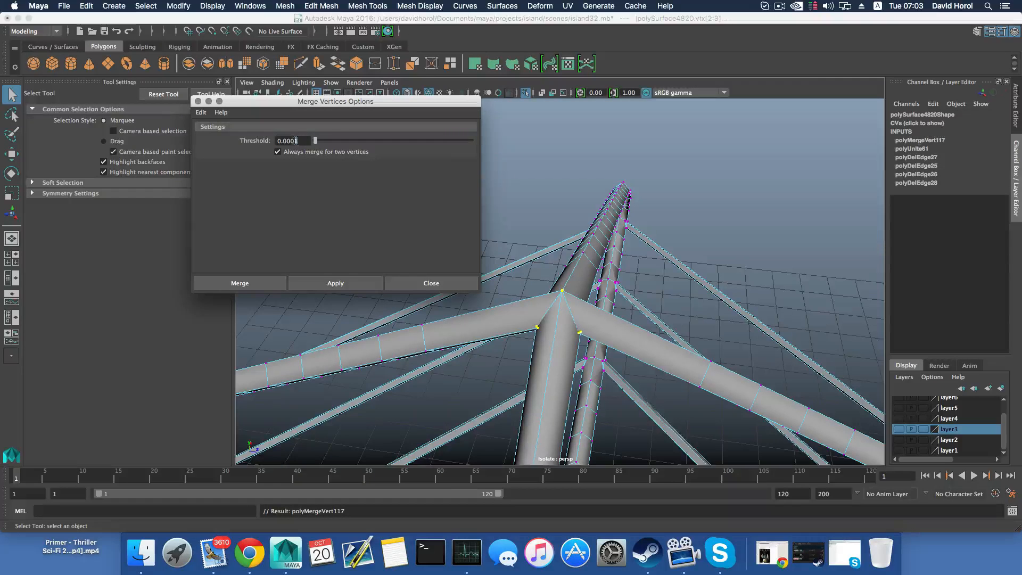
Try to merge the apex vertices again with the threshold raised through 0.0005, 0.0010 and 0.0020 up to 0.0100
left_click(337, 284)
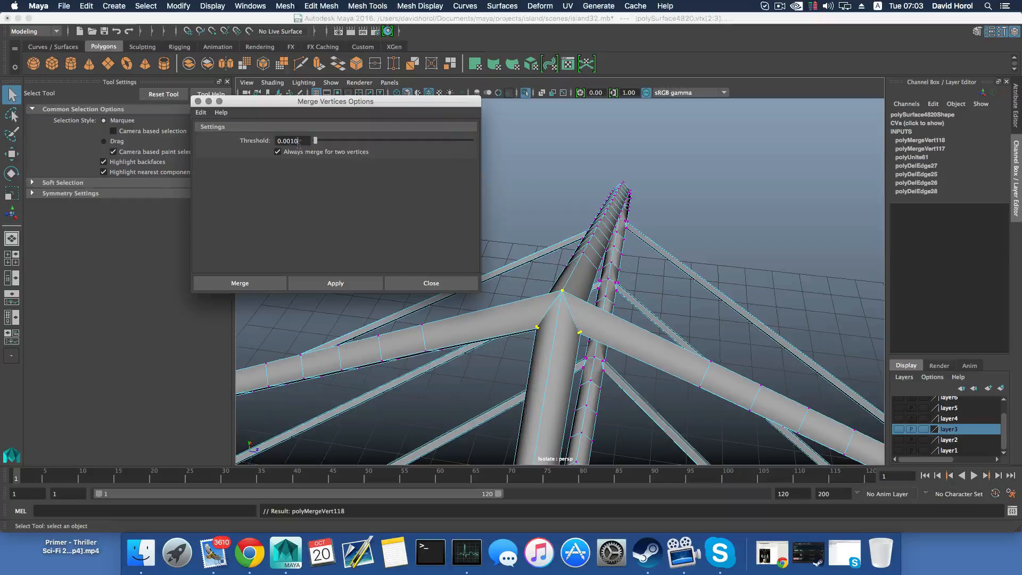
left_click(336, 283)
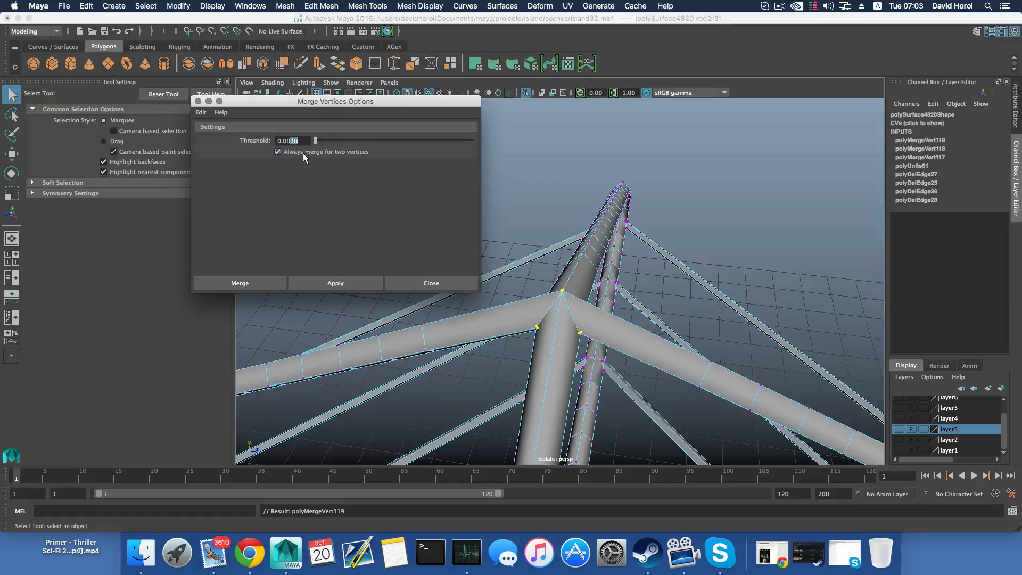
left_click(336, 282)
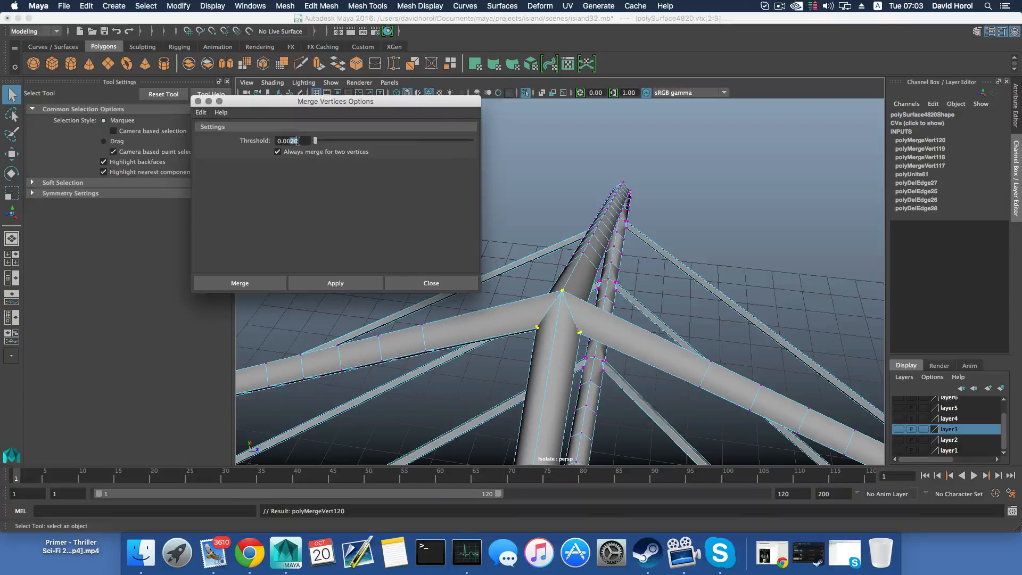
left_click(335, 282)
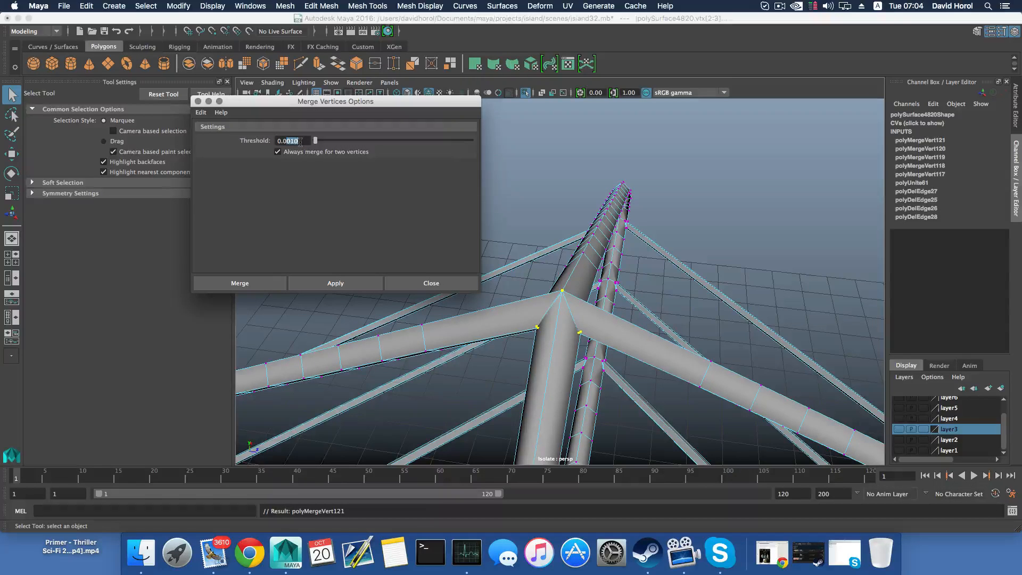
left_click(366, 286)
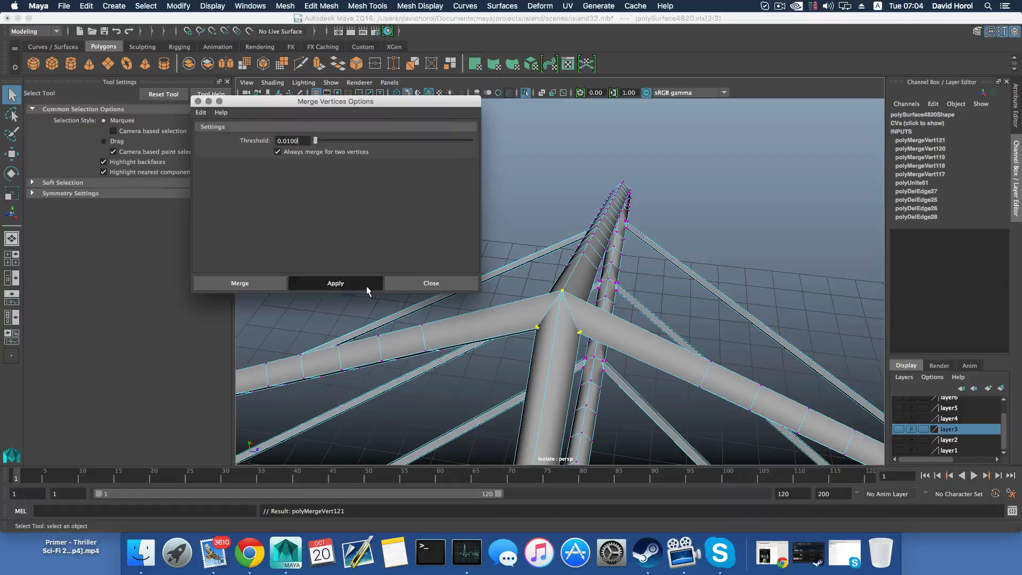
Check the tube joint at the apex up close and merge its selected vertices with a threshold of 0.1000
left_click_drag(582, 338, 562, 316, "alt")
middle_click_drag(562, 316, 561, 346, "alt")
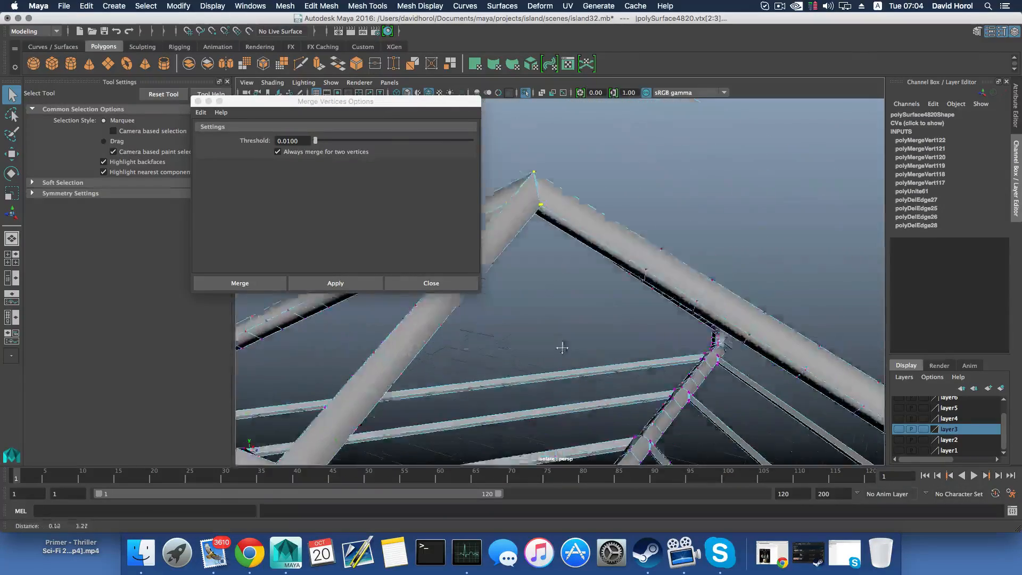
right_click_drag(561, 347, 613, 358, "alt")
left_click_drag(614, 358, 604, 341, "alt")
middle_click_drag(601, 337, 633, 376, "alt")
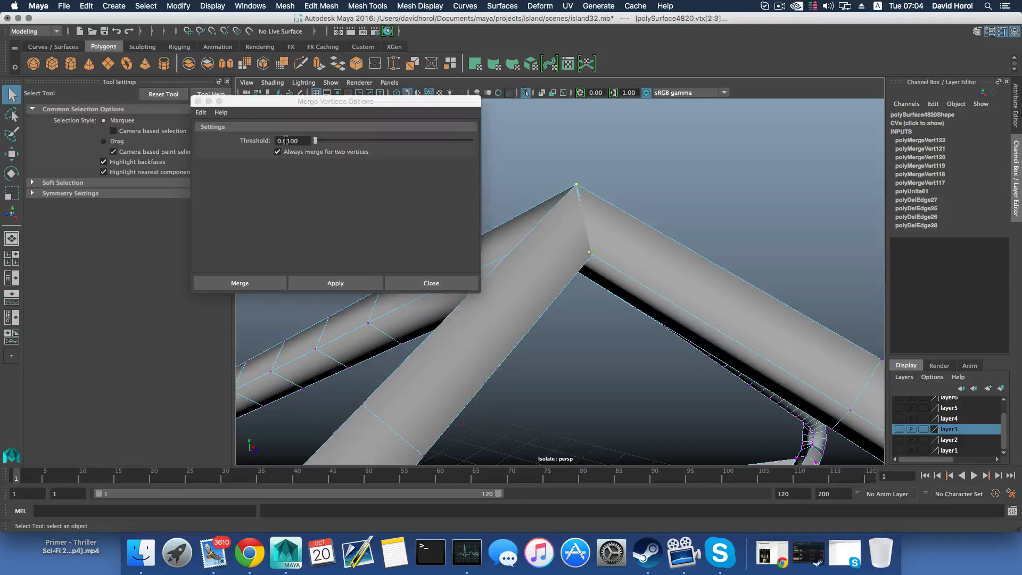
left_click_drag(286, 142, 301, 143)
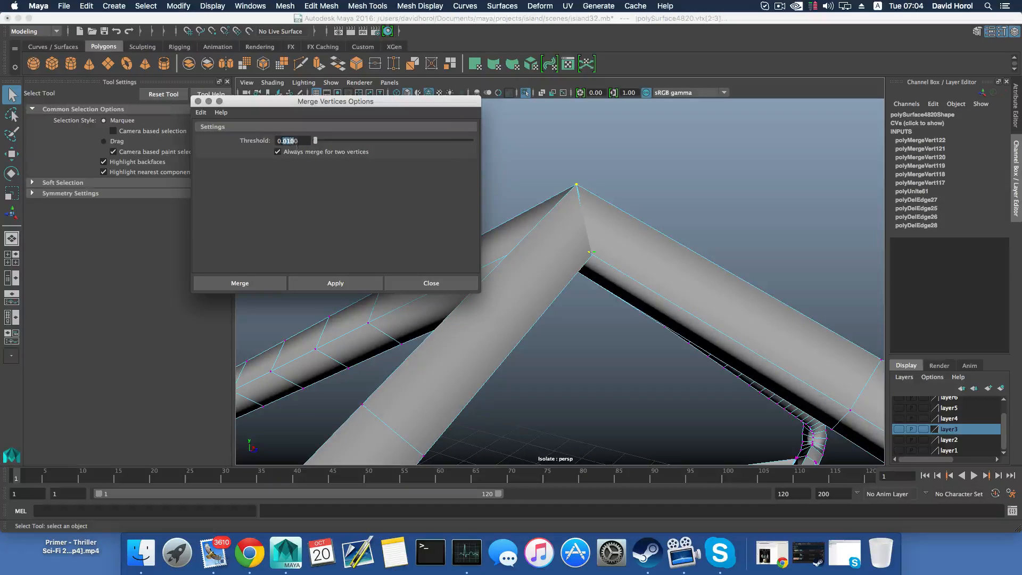
type("100")
left_click(341, 283)
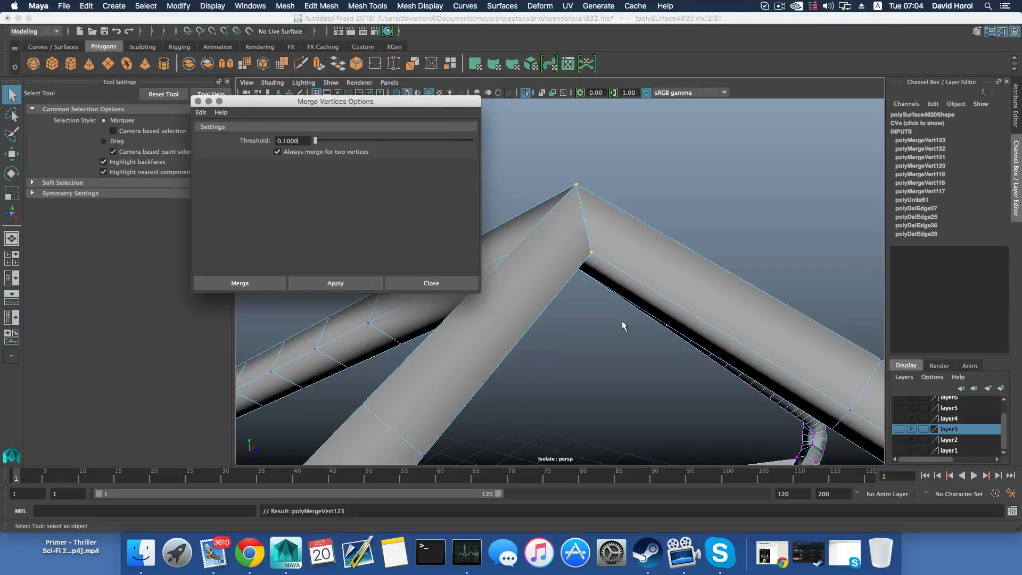
Examine the apex joint and the central hub ring with its adjoining arms from several angles
left_click_drag(621, 320, 672, 394, "alt")
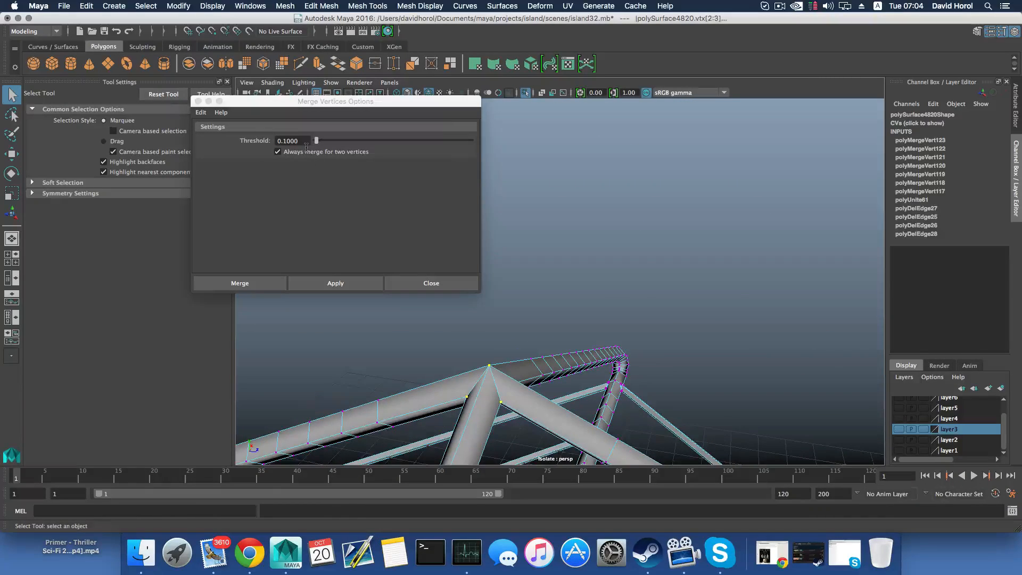
left_click_drag(470, 384, 544, 322, "alt")
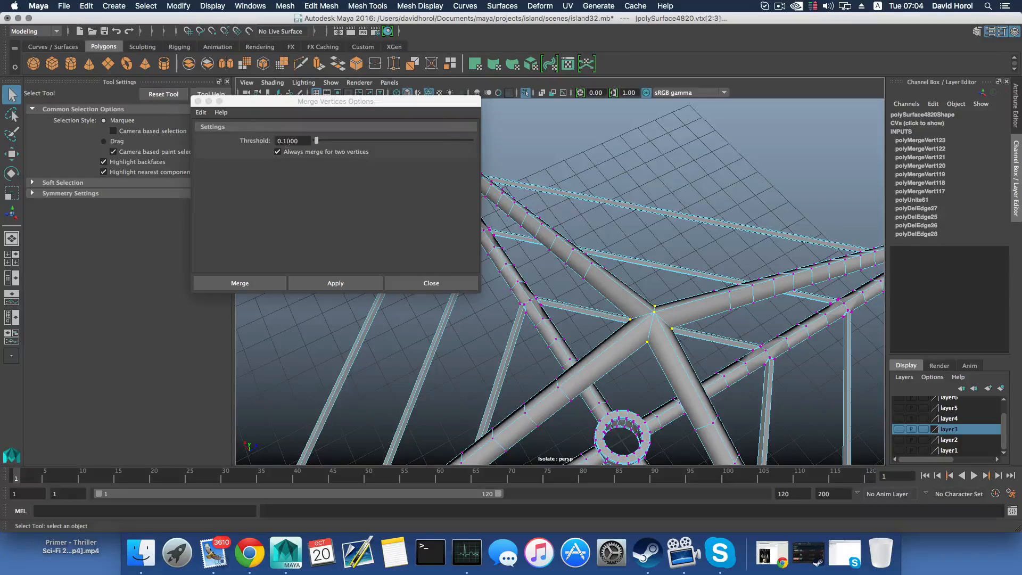
left_click_drag(676, 331, 703, 334, "alt")
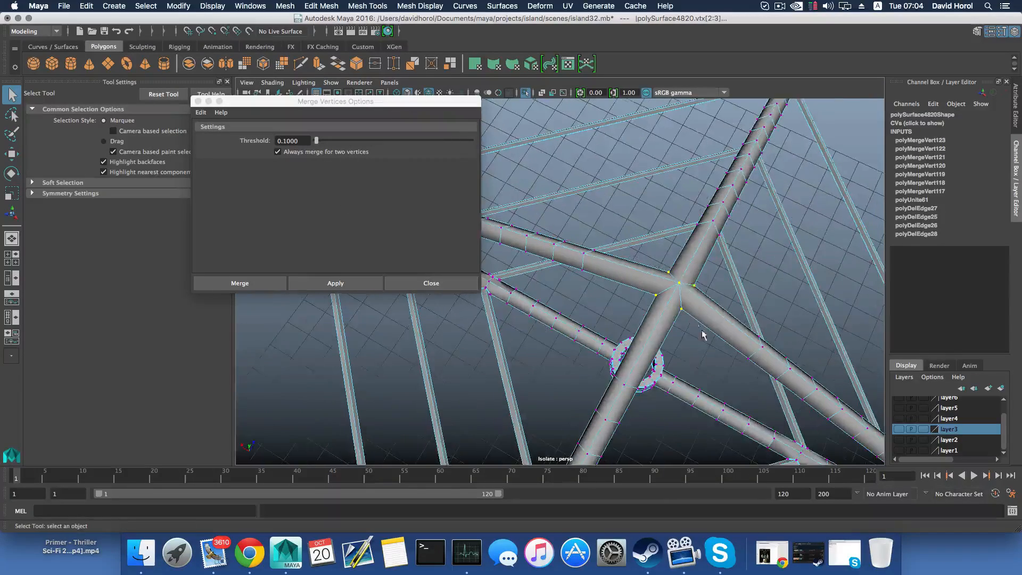
left_click_drag(664, 290, 607, 288, "alt")
right_click_drag(606, 287, 608, 314, "alt")
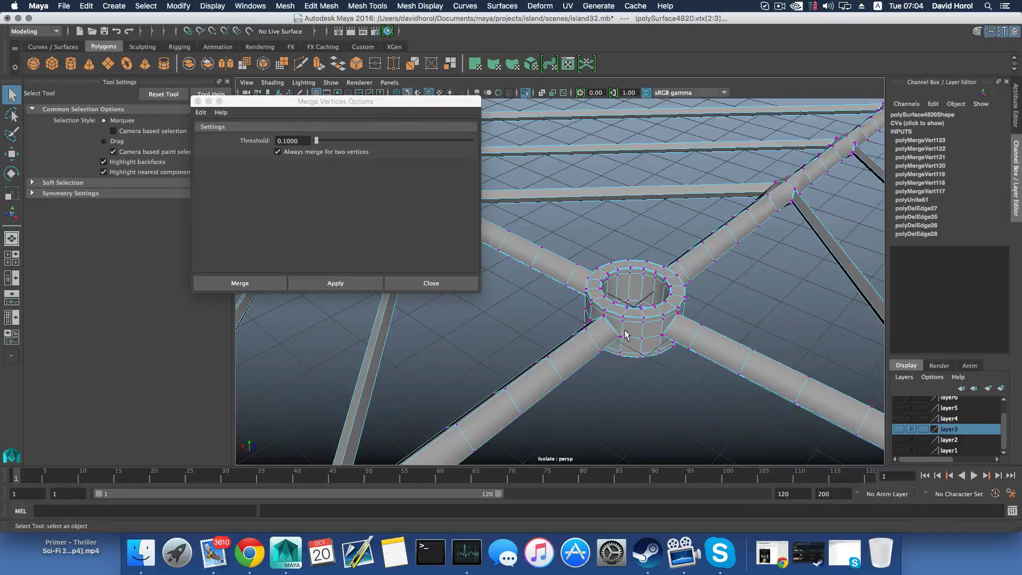
middle_click_drag(644, 310, 599, 290, "alt")
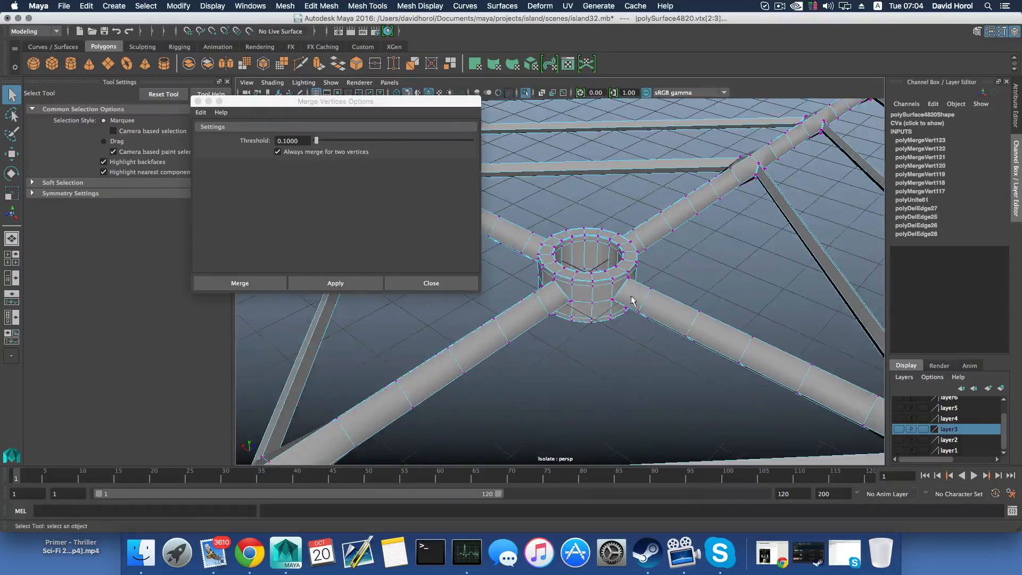
left_click_drag(631, 301, 649, 297, "alt")
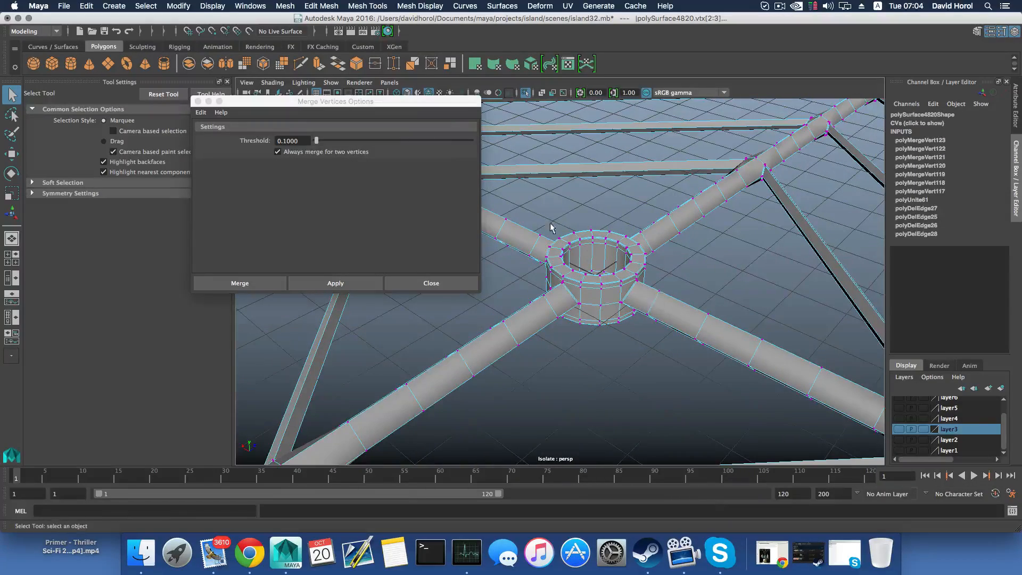
left_click_drag(533, 209, 594, 210, "alt")
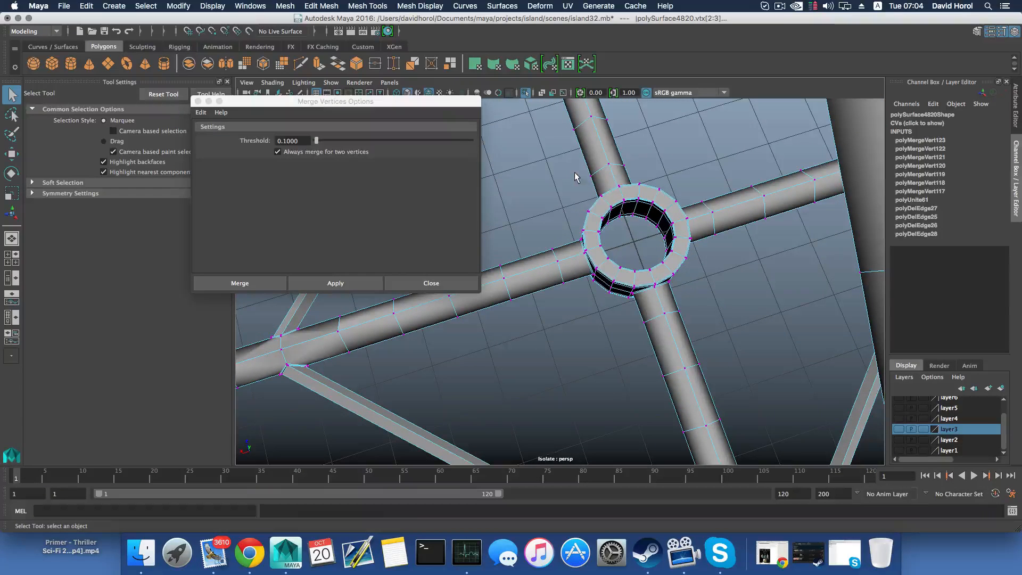
left_click(795, 6)
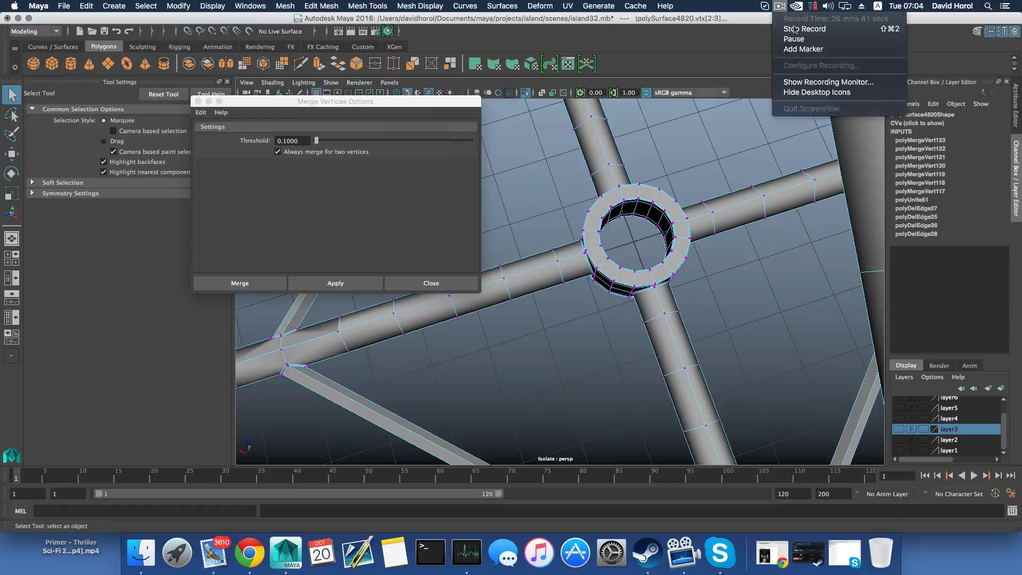
left_click(802, 41)
Select the vertices of the central hub ring and its arm joints, and inspect the ring's narrow rim edges up close
left_click_drag(688, 246, 682, 317, "alt")
scroll(670, 326, "up", 8)
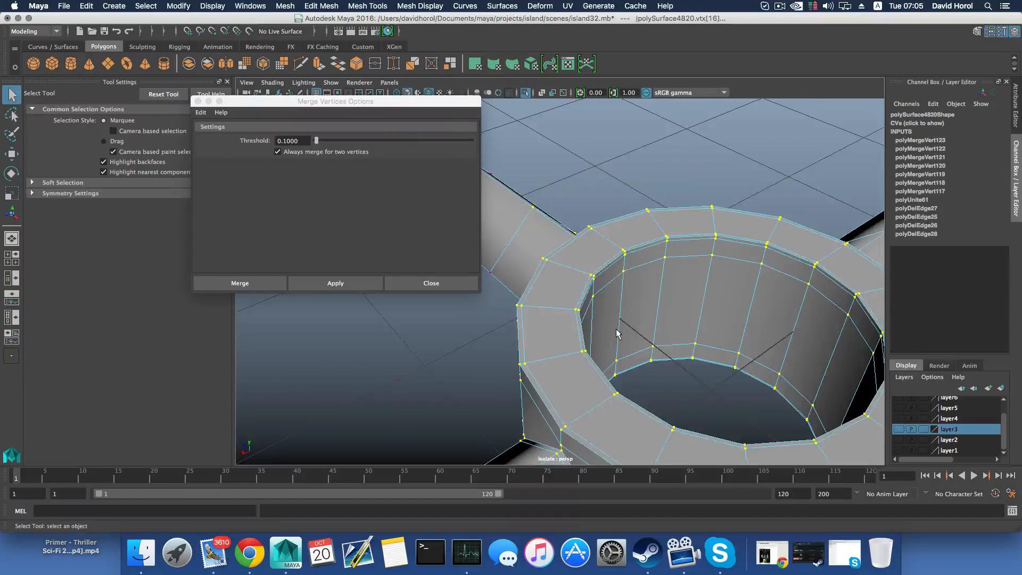
left_click_drag(615, 333, 584, 304, "alt")
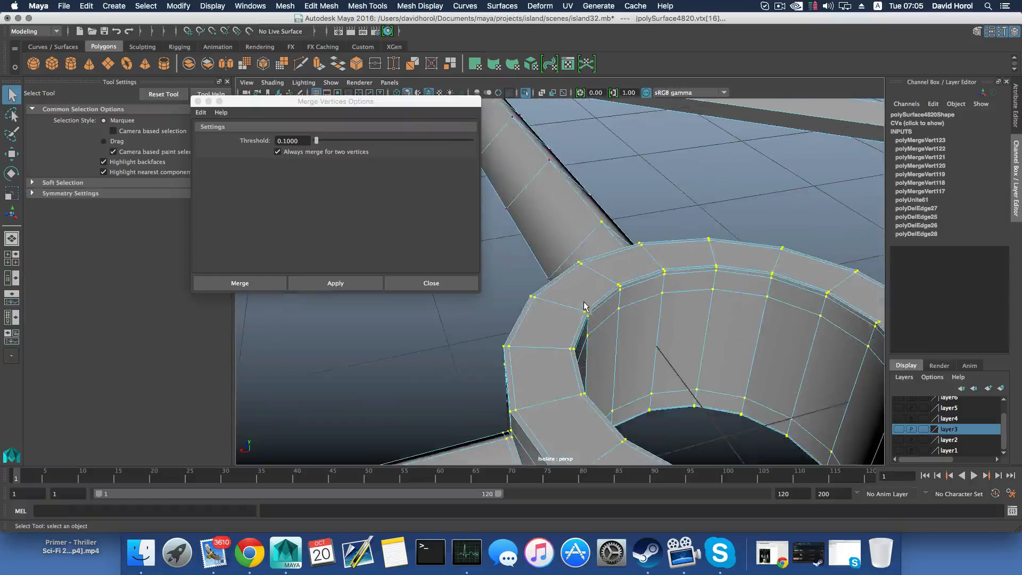
scroll(583, 313, "up", 5)
scroll(584, 314, "down", 4)
scroll(585, 315, "down", 6)
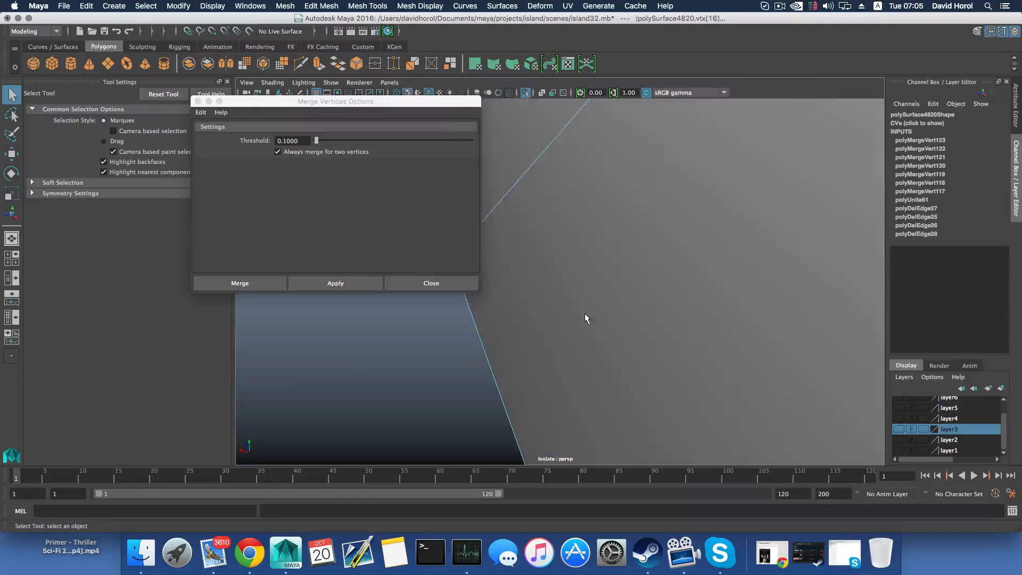
left_click_drag(670, 316, 624, 235, "alt")
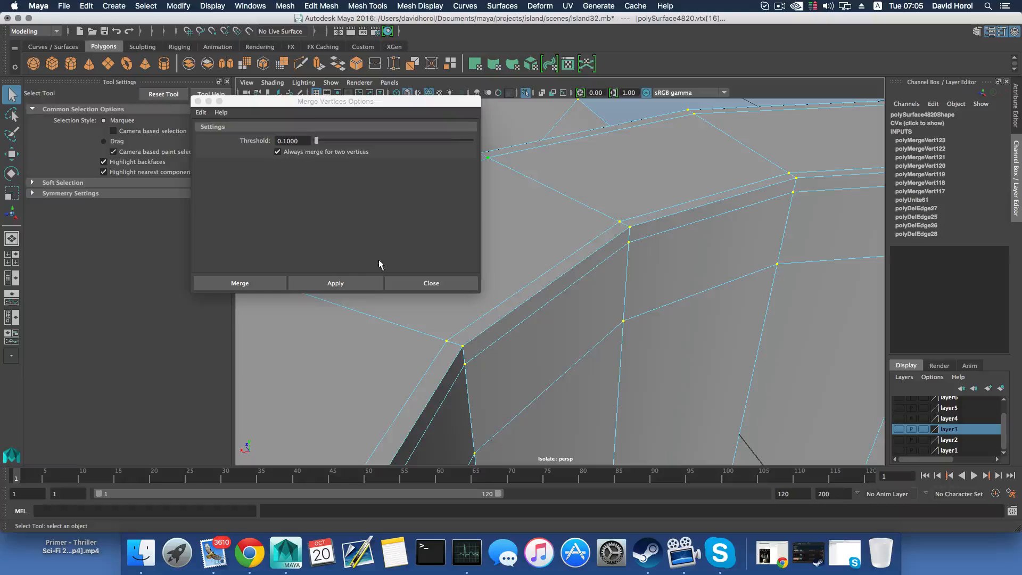
Try merging the selected hub ring vertices with a threshold of 0.1000, and undo that merge
left_click(335, 282)
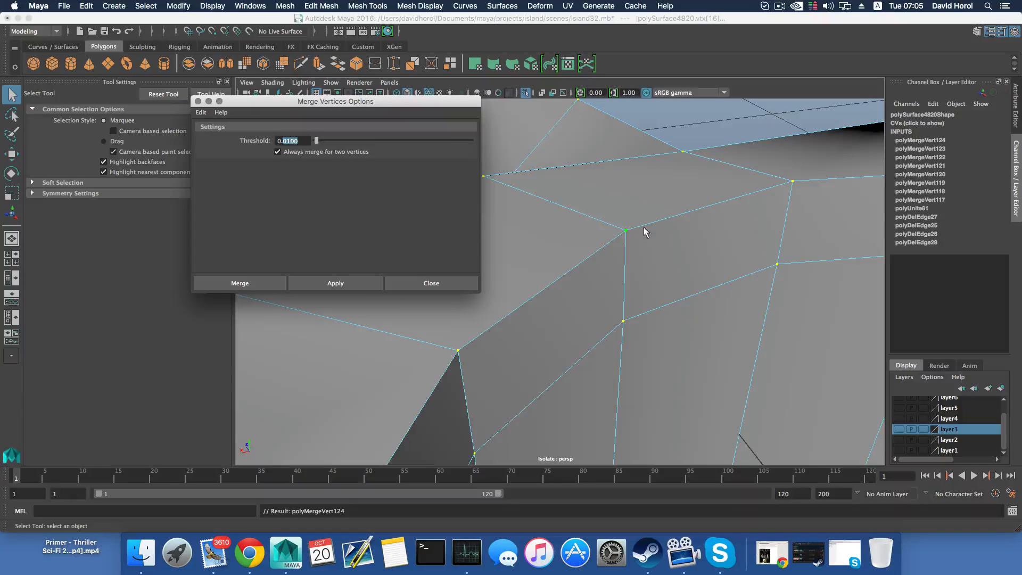
left_click(431, 282)
key("z")
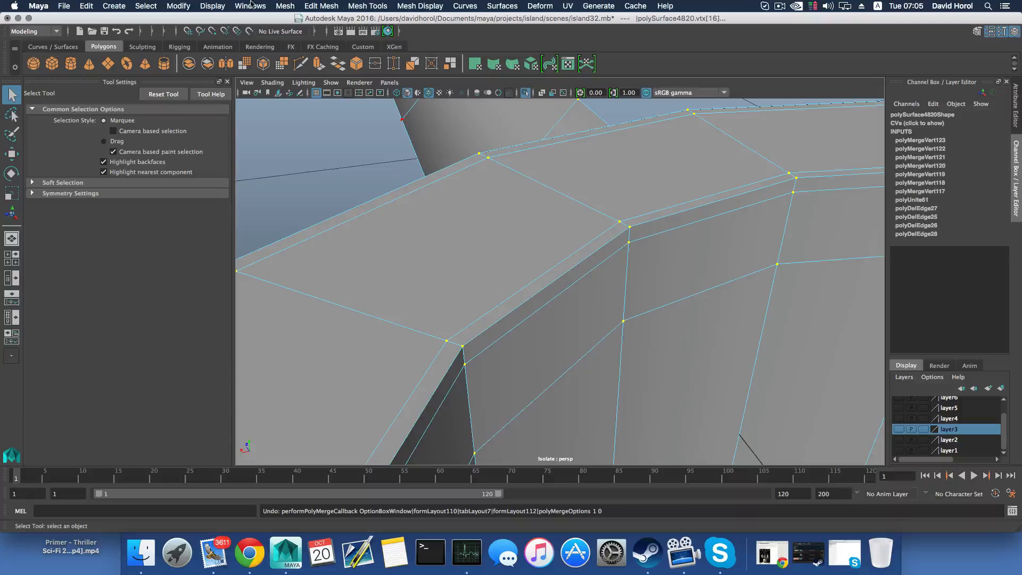
Merge the selected hub ring vertices using a threshold of 0.0001 and frame the ring in the view
left_click(321, 6)
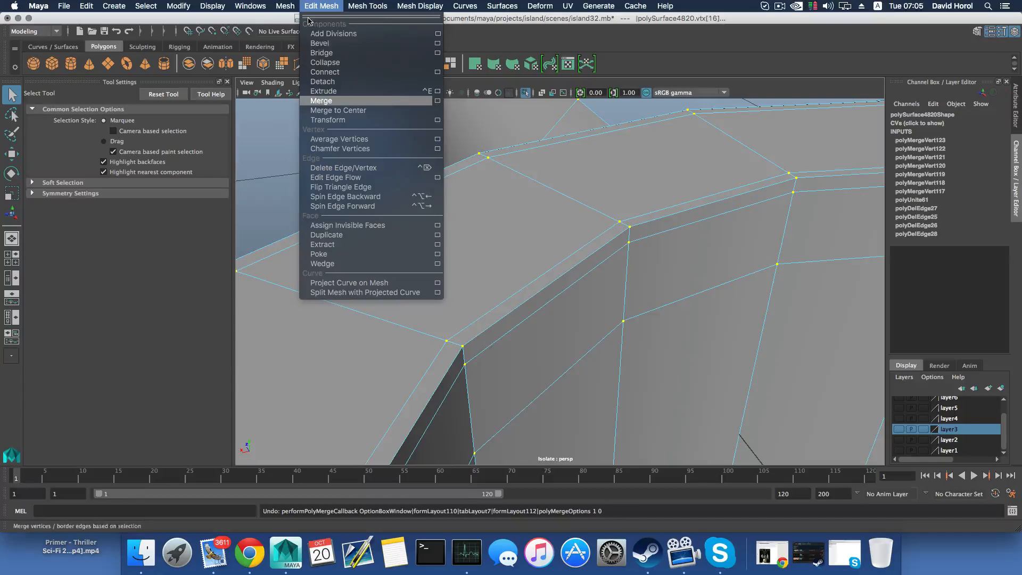
left_click(435, 104)
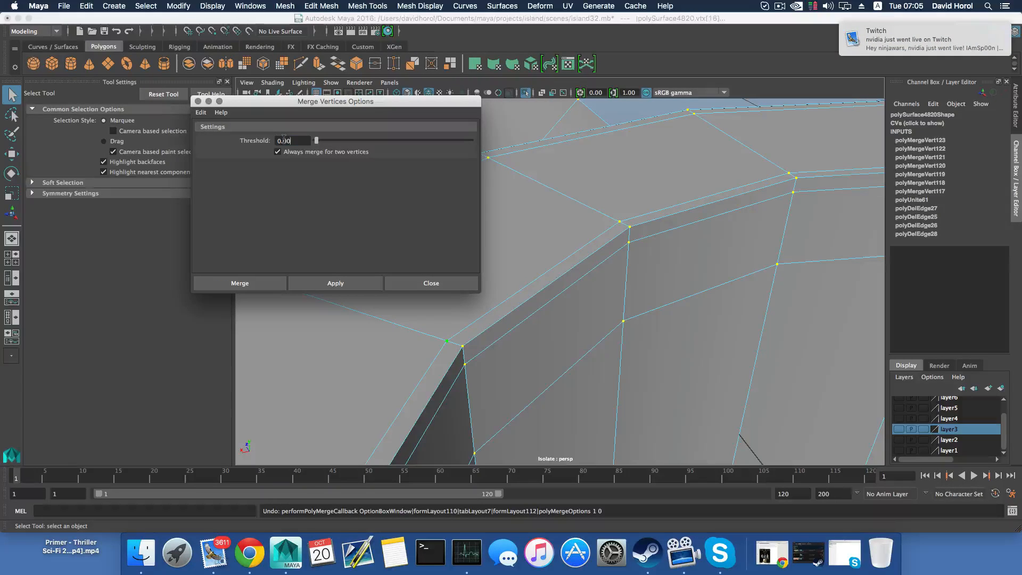
type("11")
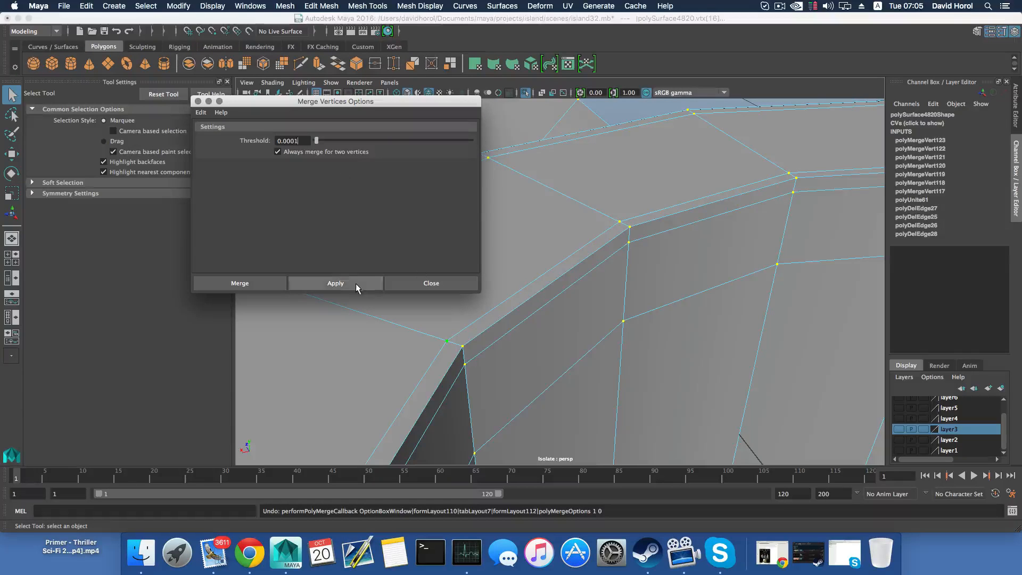
left_click(356, 284)
key("f")
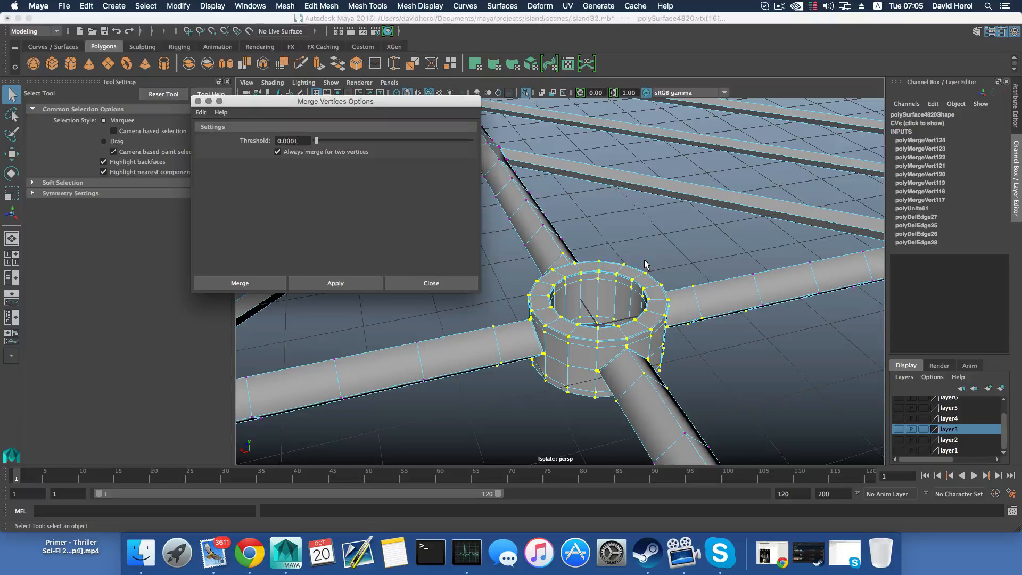
Return to object selection and display the combined frame in smooth preview to check the hub joints
left_click(693, 303)
key("F8")
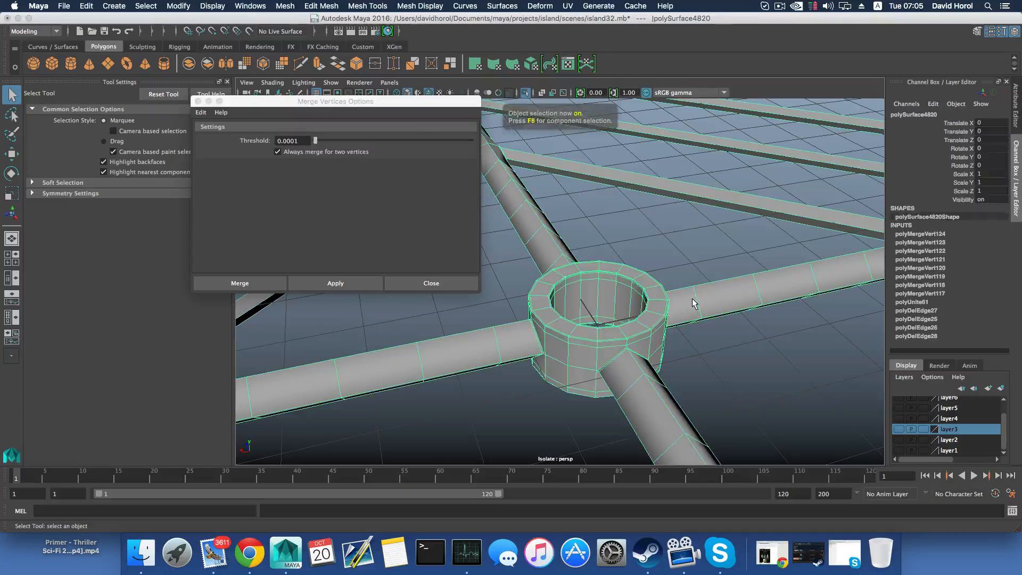
key("3")
left_click_drag(613, 346, 612, 316, "alt")
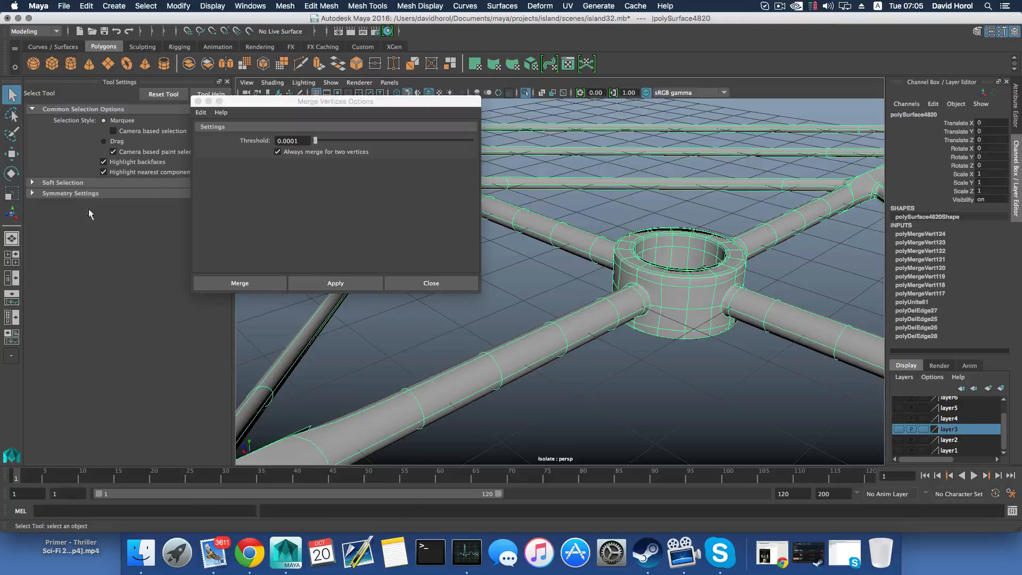
Enter a merge threshold of 1, close the merge options without merging, and undo the switch to object selection
double_click(293, 140)
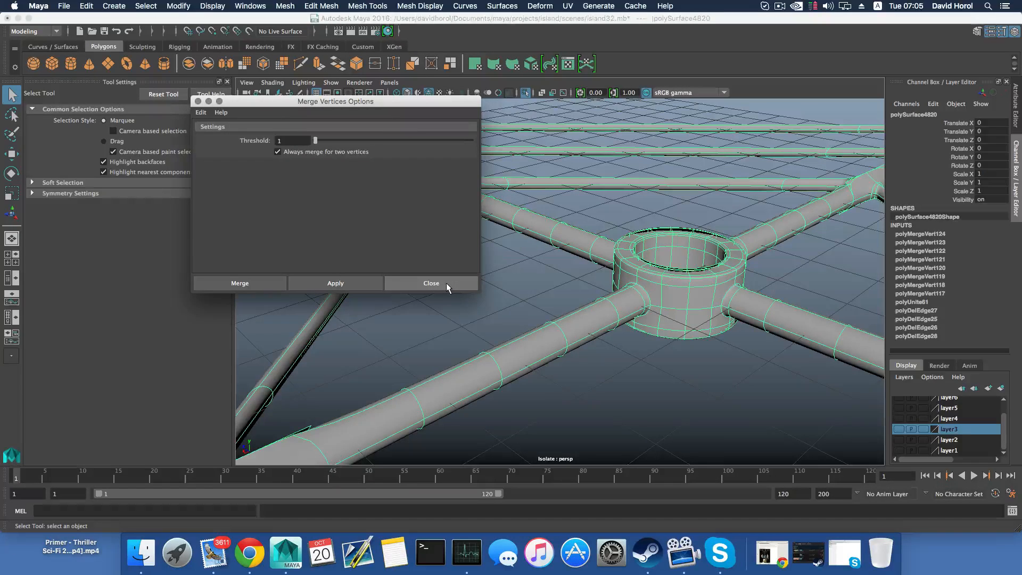
left_click(446, 283)
key("z")
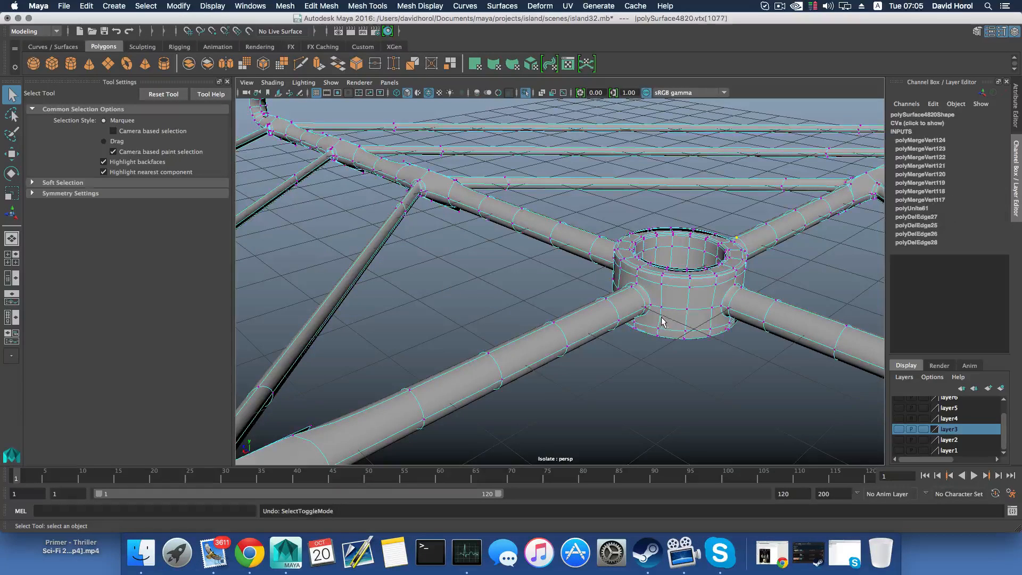
left_click_drag(714, 279, 589, 286, "alt")
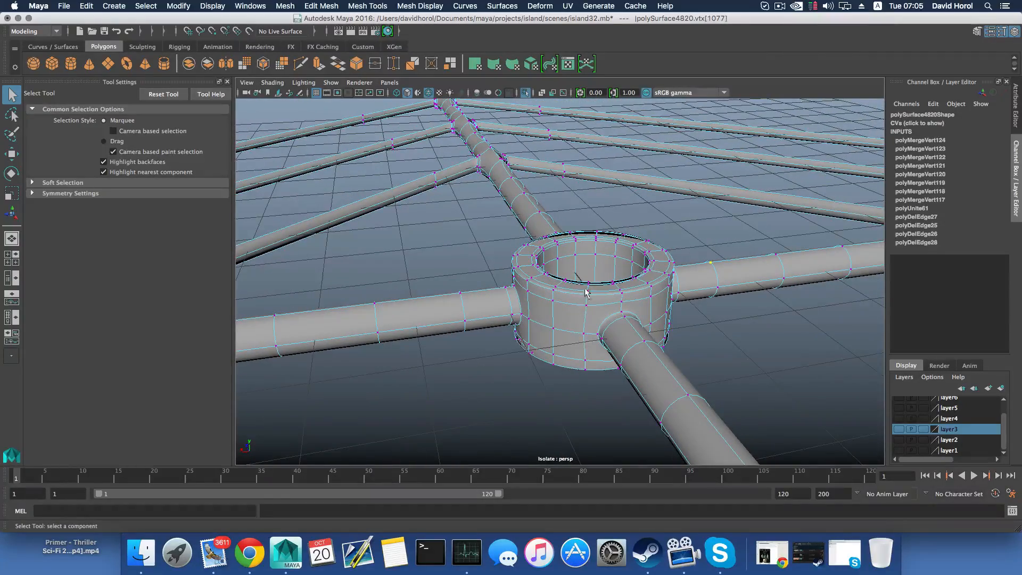
scroll(575, 356, "down", 10)
middle_click_drag(567, 153, 564, 201, "alt")
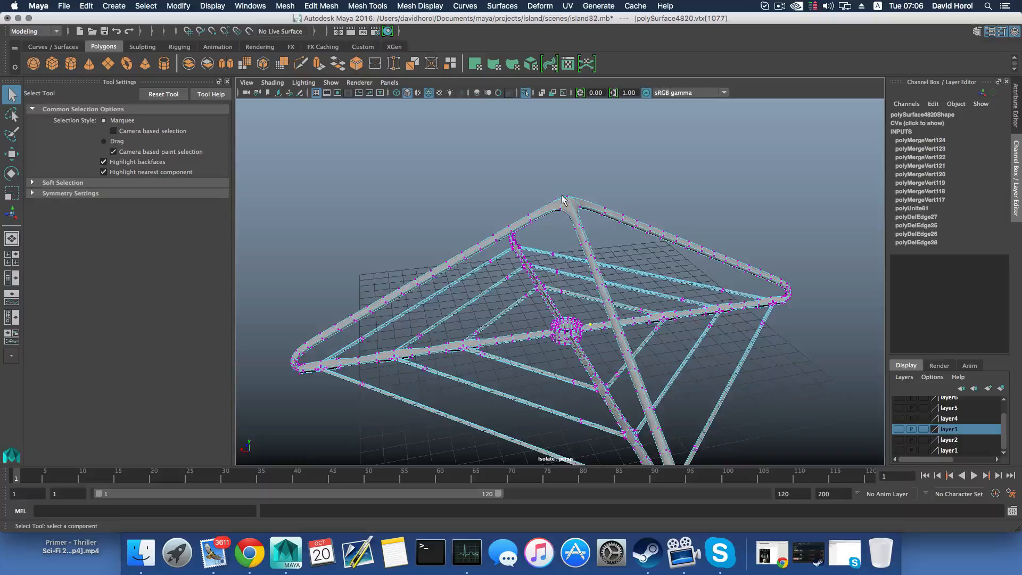
Enter vertex selection on the combined frame and select the vertices around the outermost bar joint of one lower strut
left_click_drag(589, 280, 489, 350, "alt")
middle_click_drag(489, 350, 483, 351, "alt")
left_click_drag(482, 352, 541, 356, "alt")
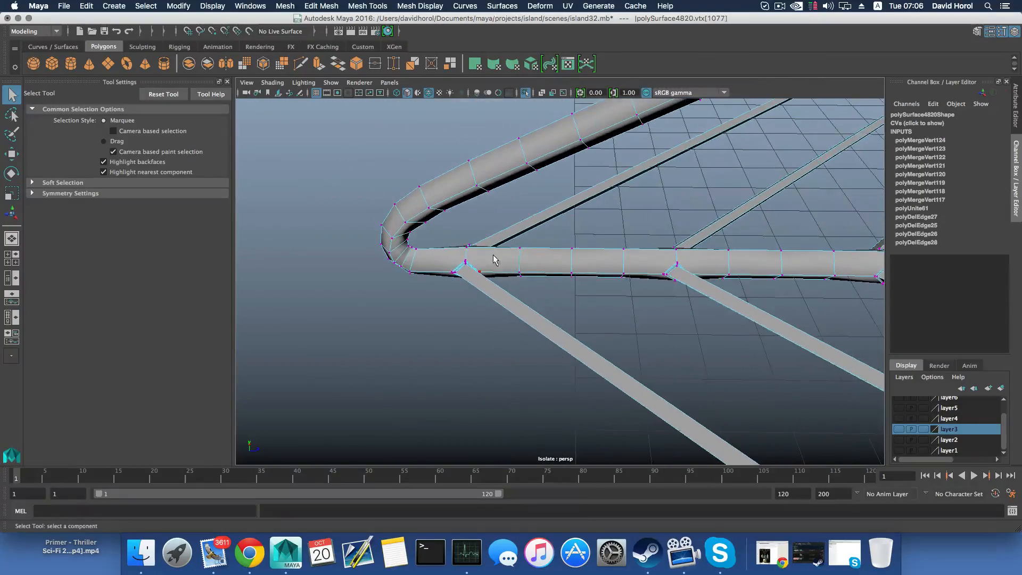
right_click(533, 248)
right_click_drag(527, 244, 486, 245)
middle_click_drag(473, 258, 535, 262, "alt")
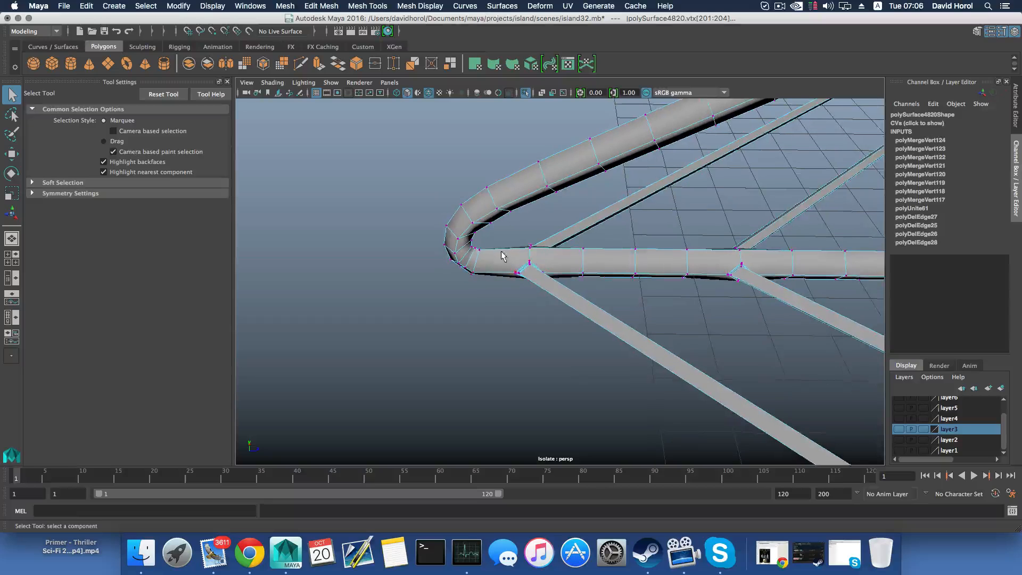
left_click_drag(478, 244, 486, 225, "alt")
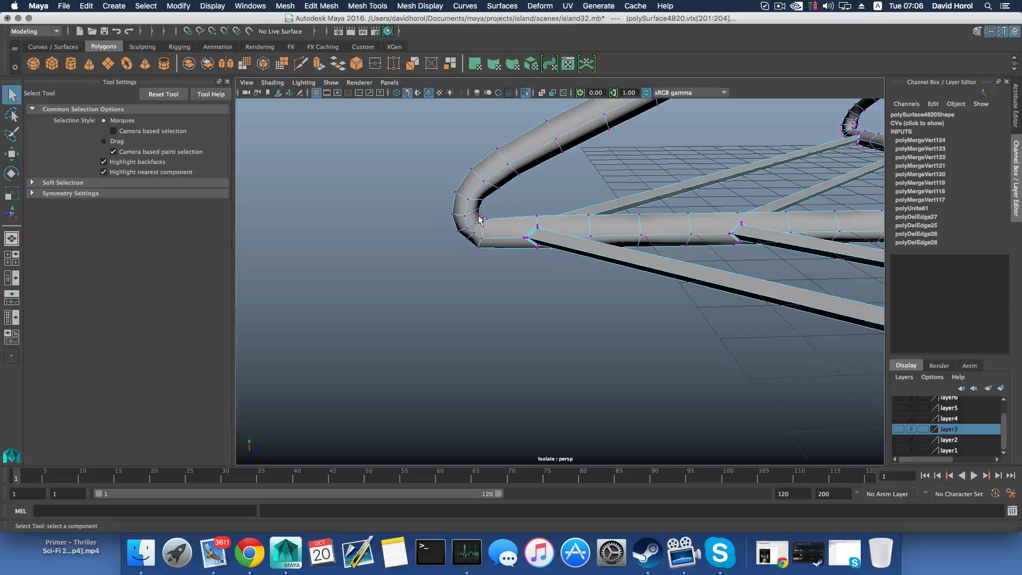
left_click_drag(479, 218, 513, 228, "alt")
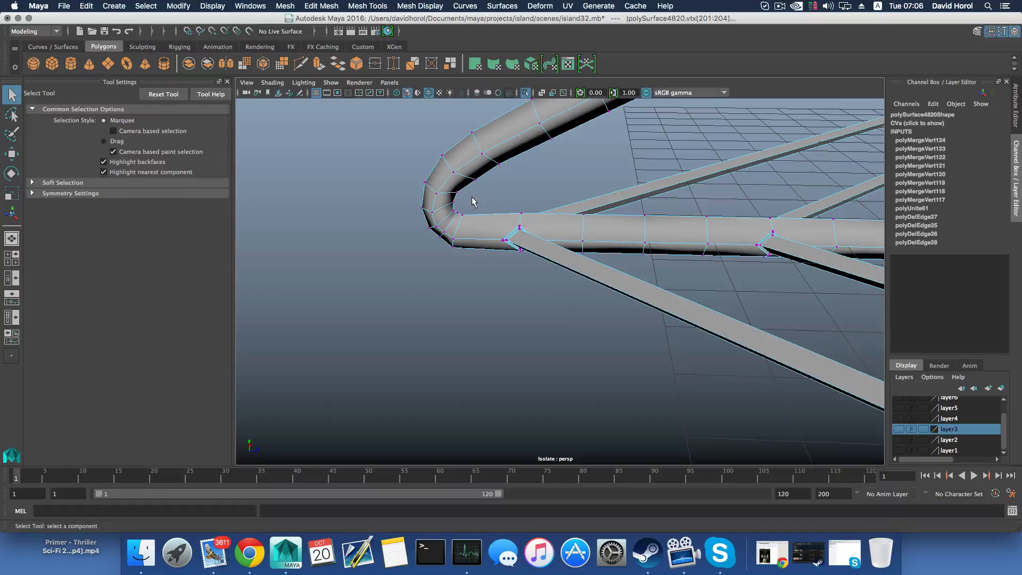
left_click_drag(473, 197, 591, 319)
middle_click_drag(587, 314, 605, 329, "alt")
left_click_drag(556, 259, 559, 261, "alt")
middle_click_drag(610, 274, 566, 288, "alt")
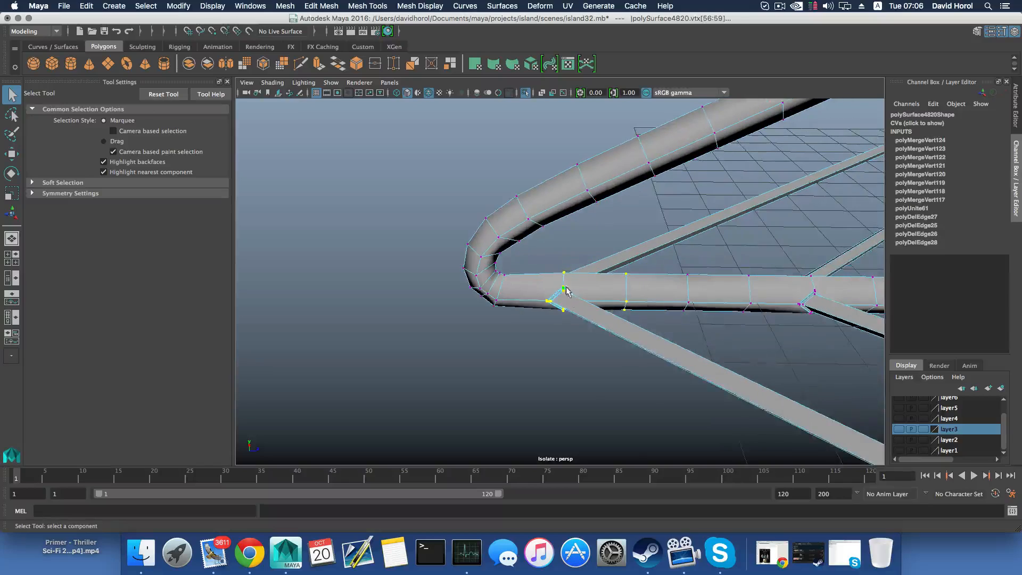
Extend the selection to the vertex rings on both sides of the outermost joint, including the ring beside the bent corner
left_click_drag(559, 309, 490, 228, "alt")
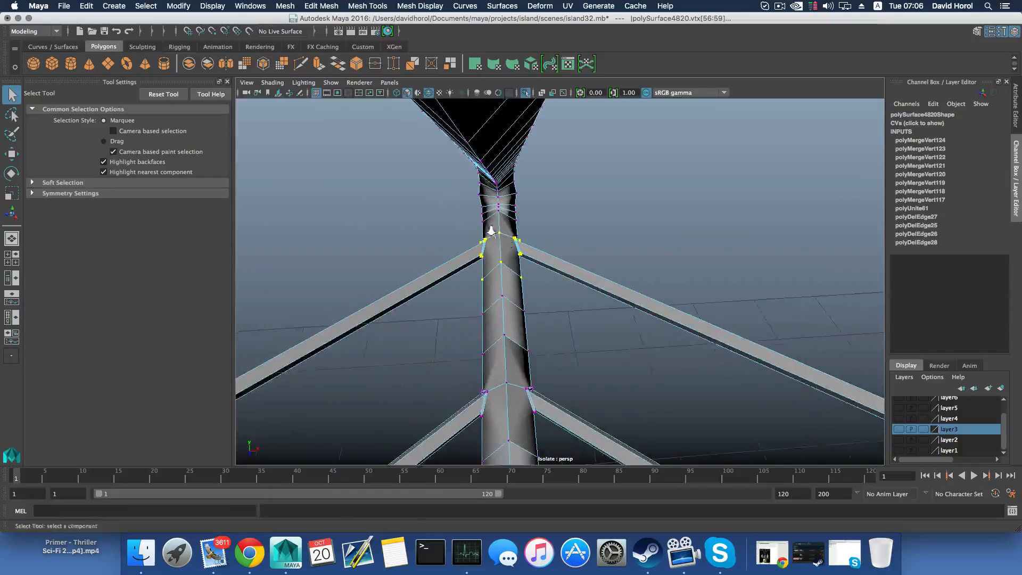
scroll(481, 198, "up", 3)
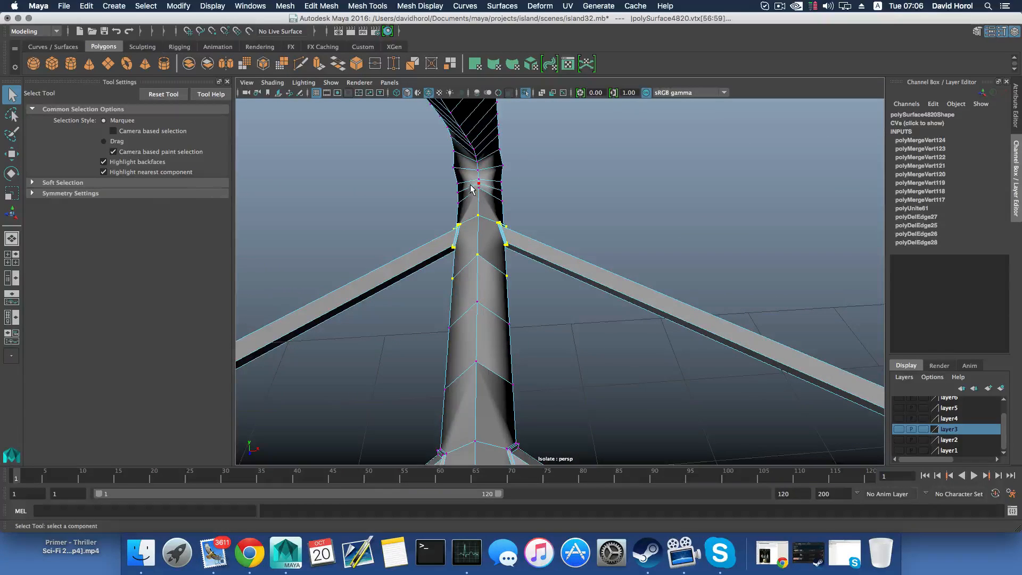
left_click_drag(486, 292, 504, 275)
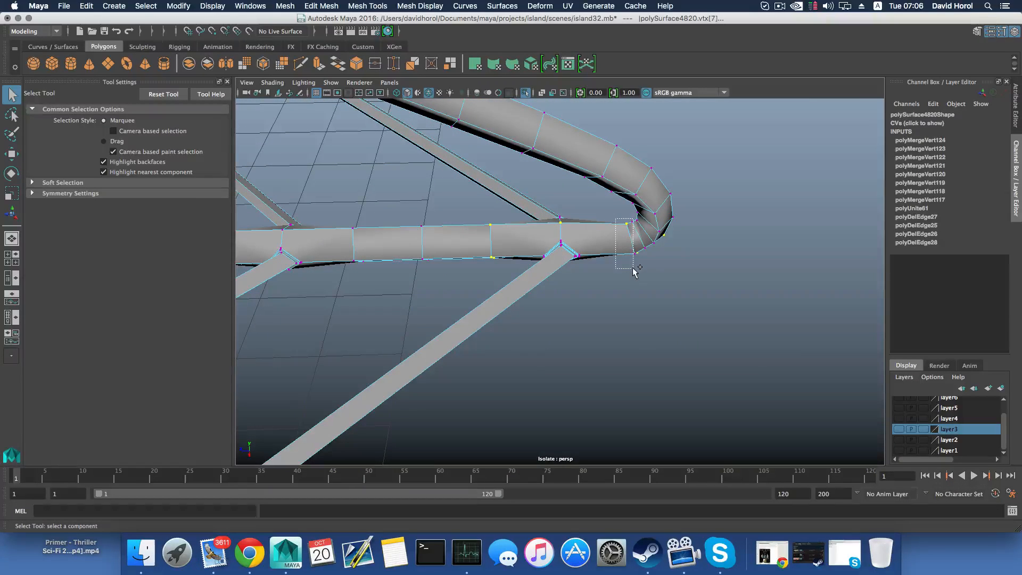
mouse_move(636, 282)
left_mouse_down("alt")
mouse_move(631, 260)
mouse_move(687, 326)
mouse_move(343, 299)
mouse_move(432, 269)
mouse_move(510, 282)
mouse_move(652, 282)
left_mouse_up("alt")
left_click(521, 260, "ctrl")
left_click_drag(571, 248, 669, 288, "alt")
scroll(683, 288, "up", 5)
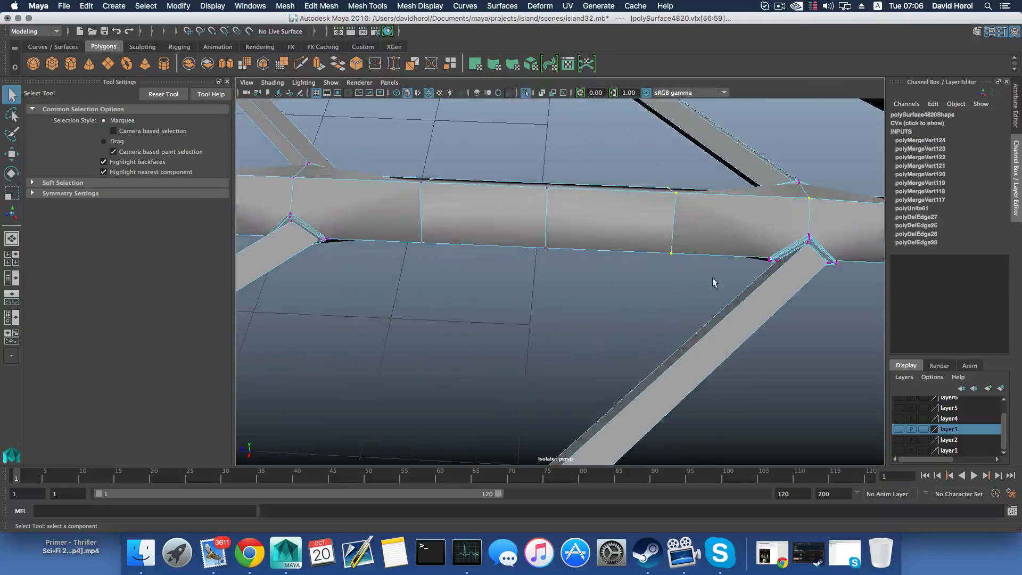
Add the vertex rings on both sides of the strut's middle bar joint to the selection
middle_click_drag(713, 280, 541, 297, "alt")
scroll(648, 259, "up", 4)
scroll(640, 272, "down", 5)
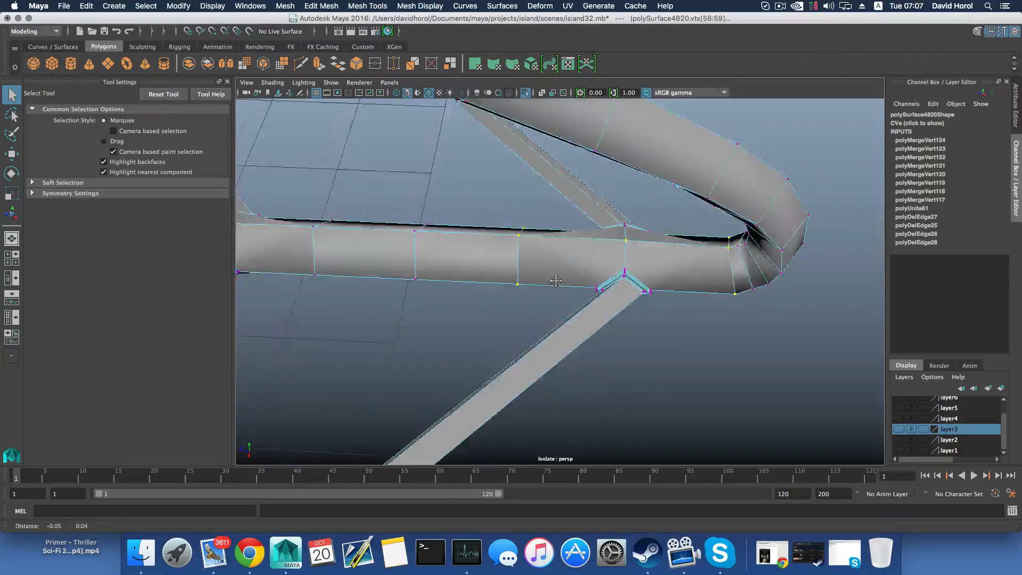
left_click_drag(640, 272, 487, 268, "alt")
middle_click_drag(487, 268, 624, 250, "alt")
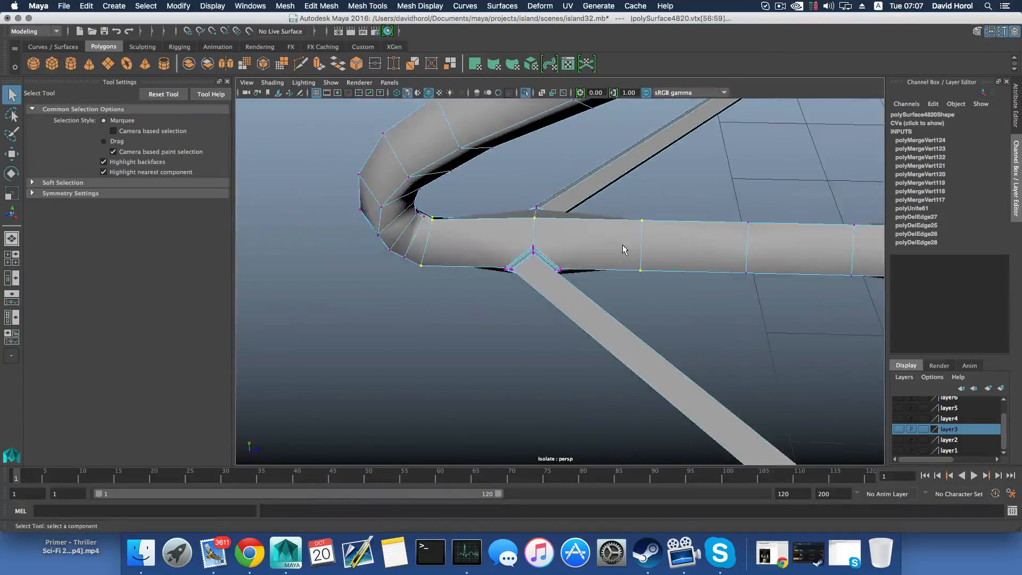
middle_click_drag(722, 242, 460, 240, "alt")
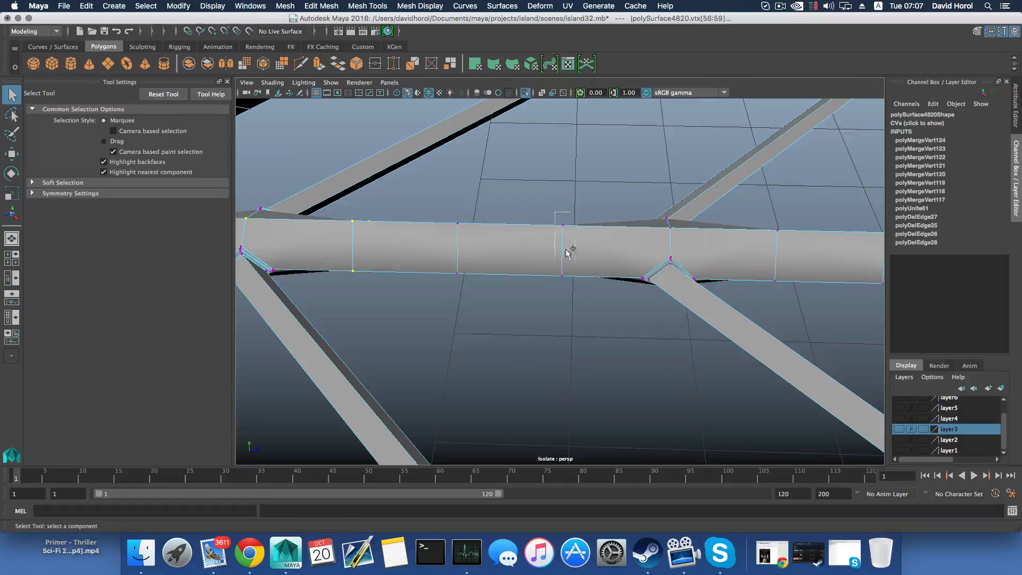
left_click_drag(566, 252, 579, 289)
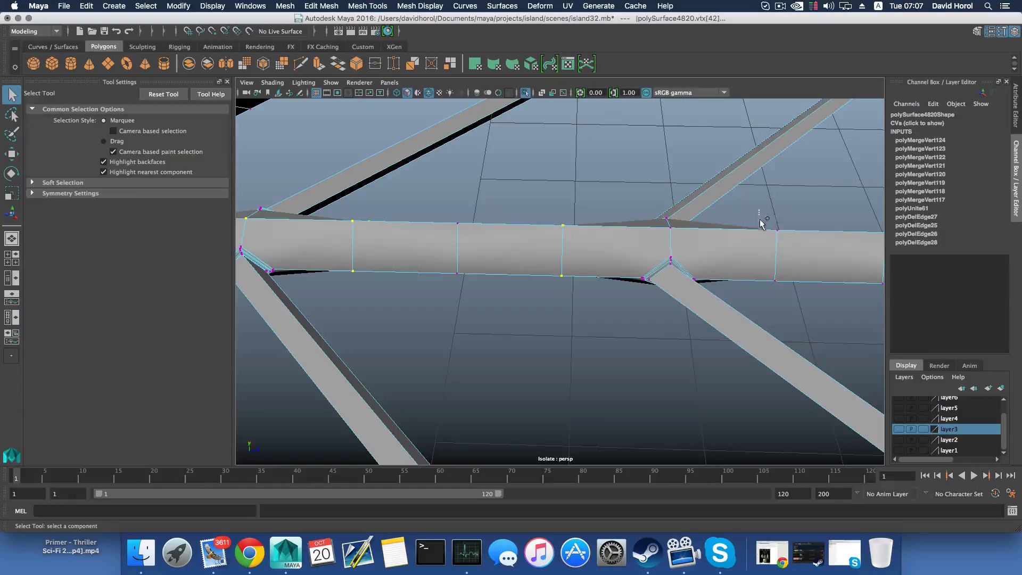
left_click_drag(801, 303, 527, 282, "alt")
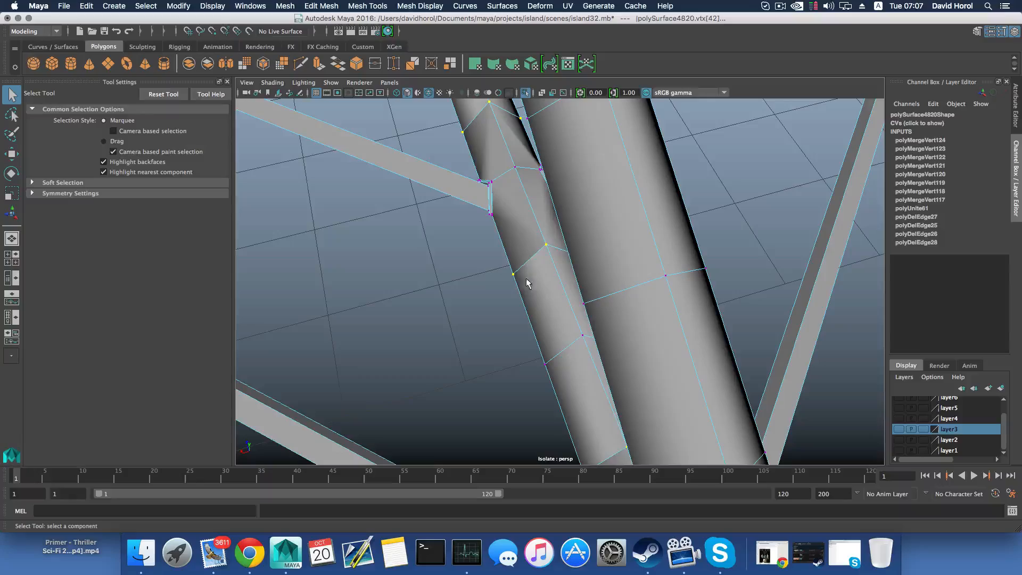
Add the vertex rings on both sides of the strut's innermost bar joint to the selection
left_click_drag(521, 182, 516, 299, "alt")
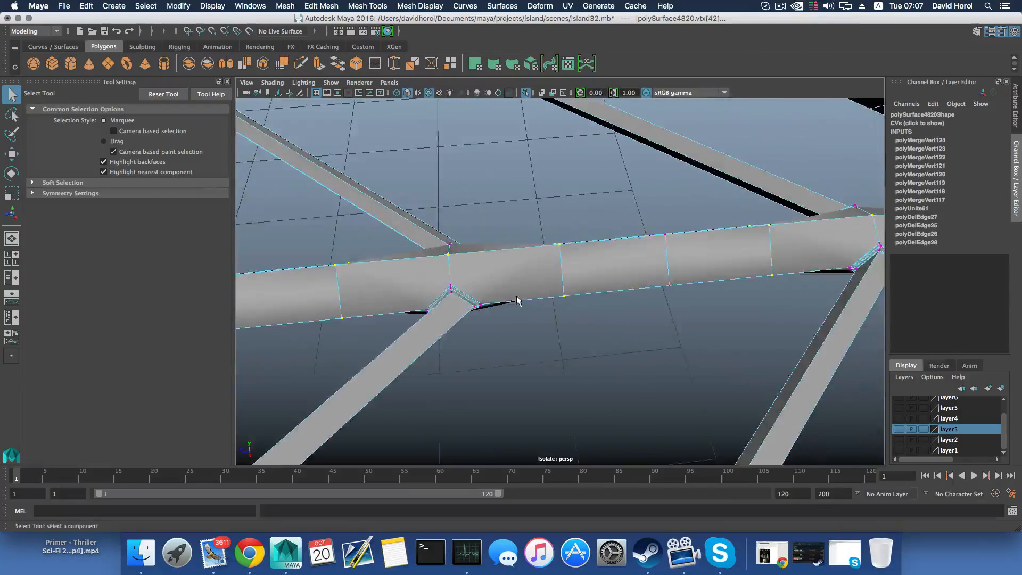
middle_click_drag(506, 290, 684, 262, "alt")
left_click_drag(466, 218, 532, 355, "shift")
middle_click_drag(469, 328, 690, 298, "alt")
left_click_drag(483, 211, 454, 331, "shift")
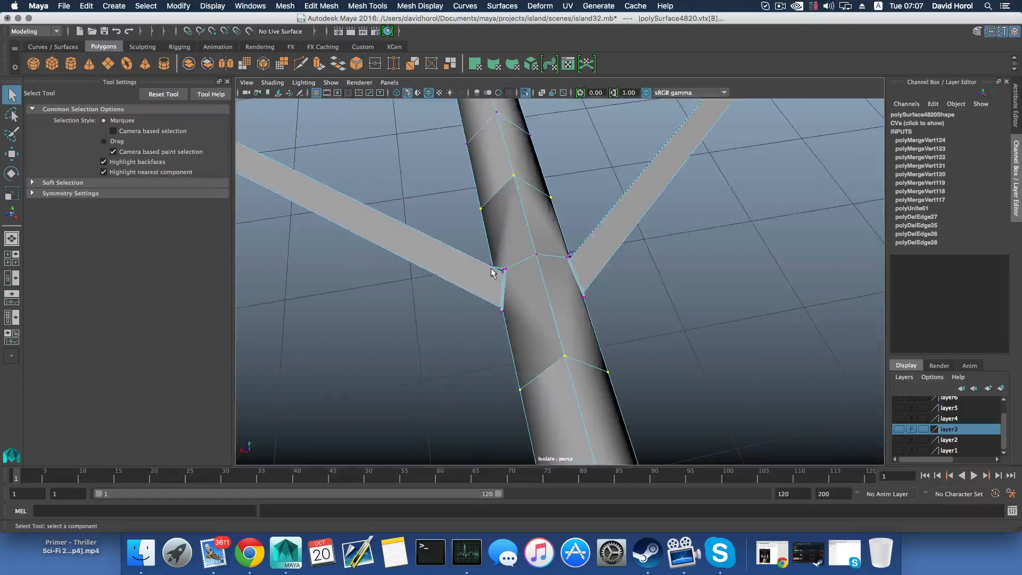
Try merging the selected strut vertices with a distance threshold of 0.0001, and undo the threshold adjustment and the merge
left_click_drag(542, 280, 509, 287, "alt")
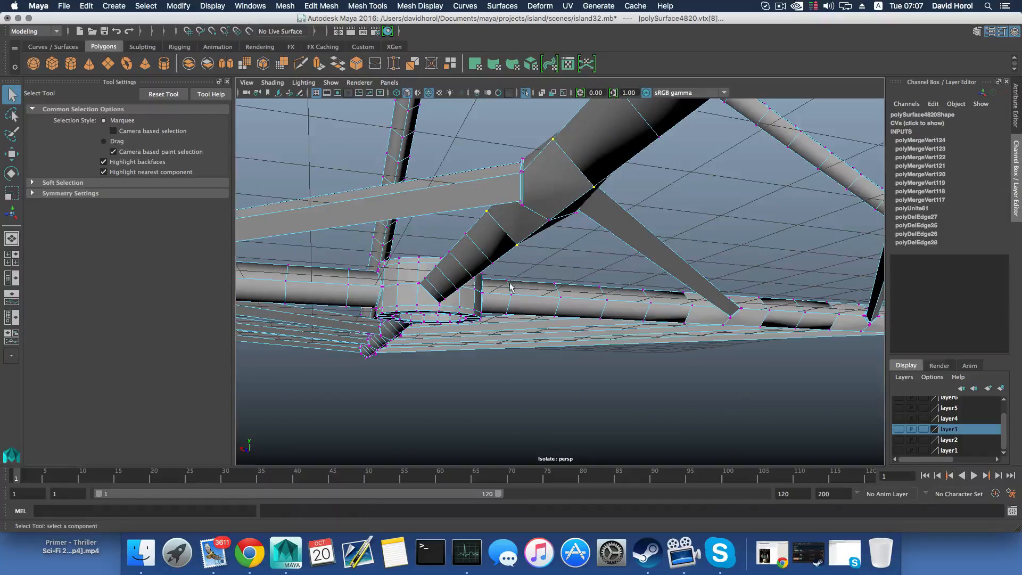
left_click_drag(553, 262, 575, 299, "alt")
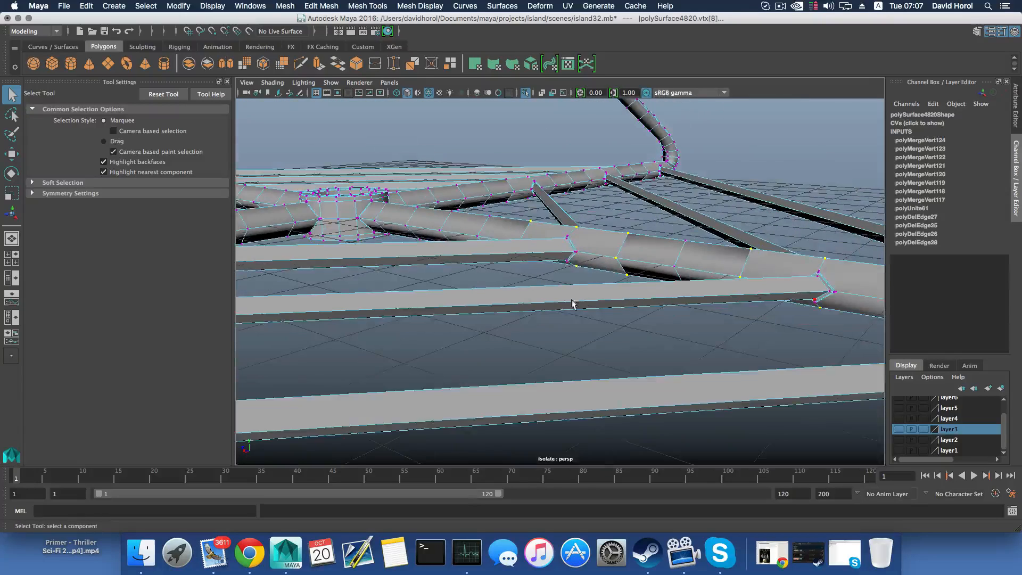
left_click(307, 7)
left_click(342, 101)
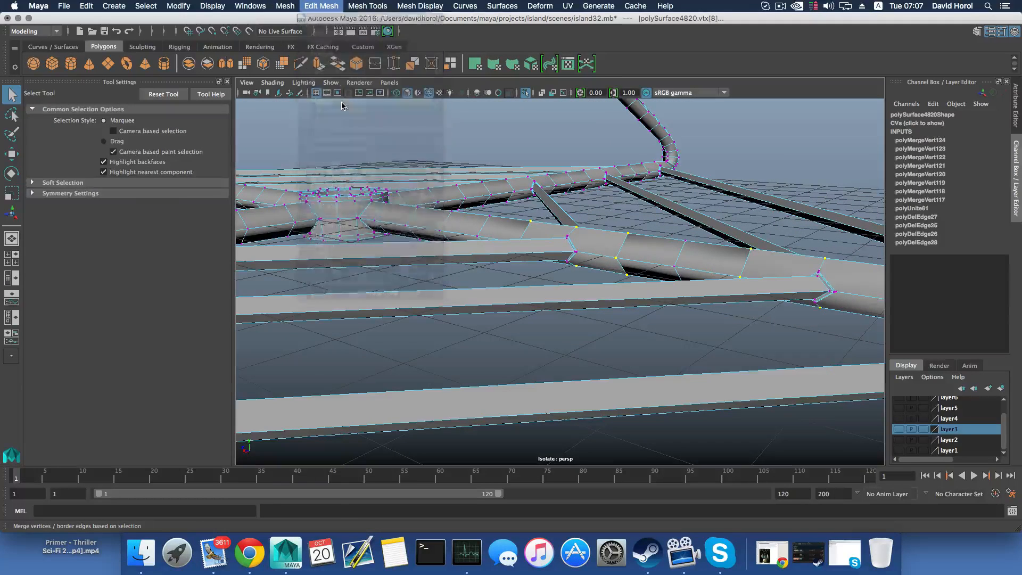
left_click_drag(731, 156, 760, 156)
key("super+z")
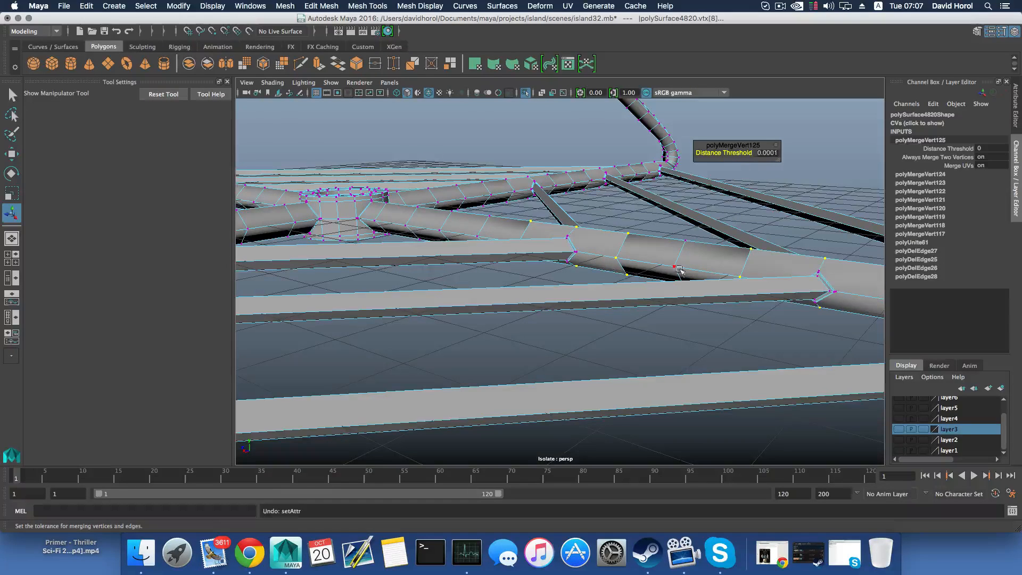
left_click_drag(666, 273, 689, 304, "alt")
key("super+z")
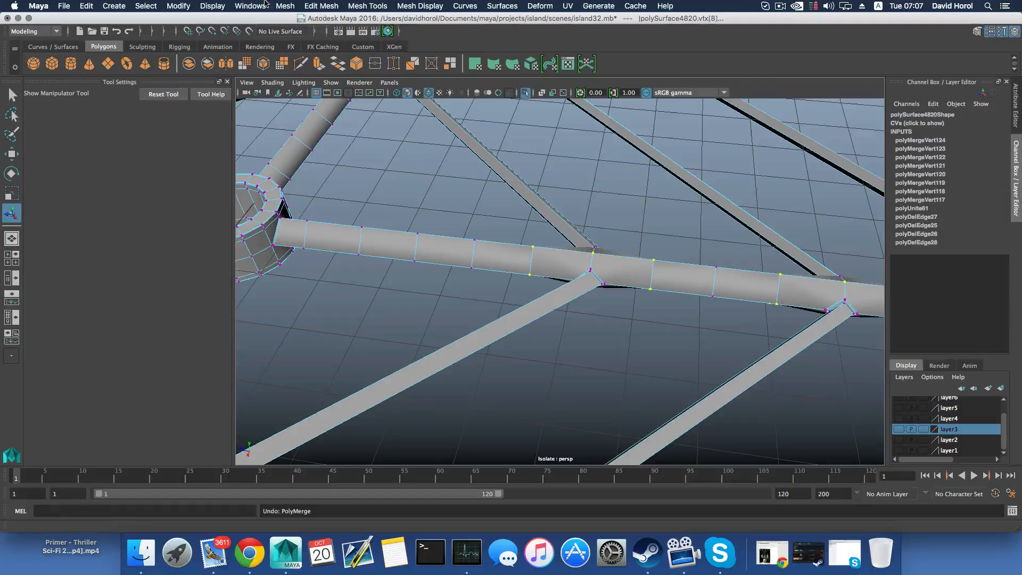
Merge the selected strut ring vertices using a threshold of 0.1000 and close the merge options
left_click(311, 6)
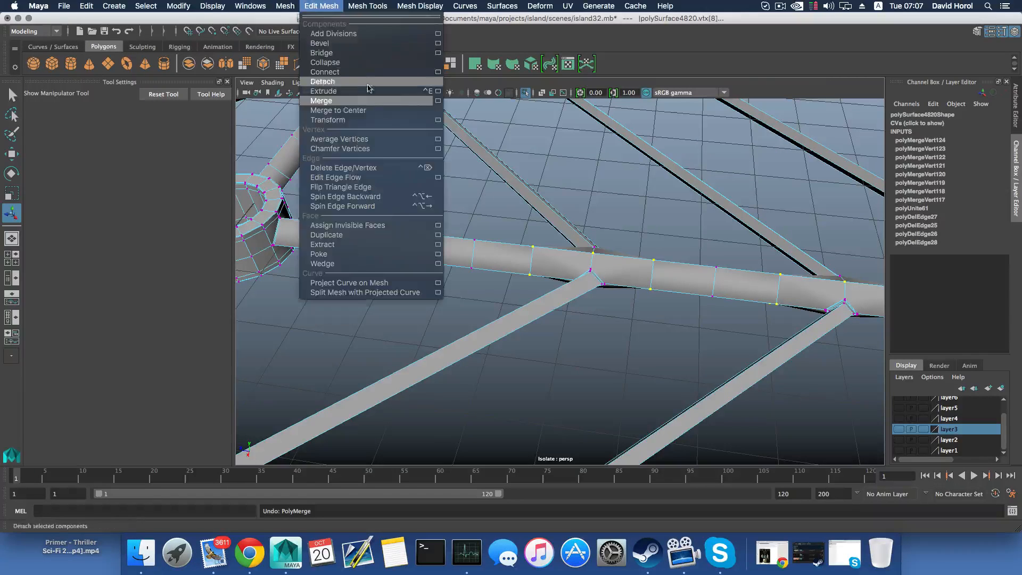
left_click(438, 101)
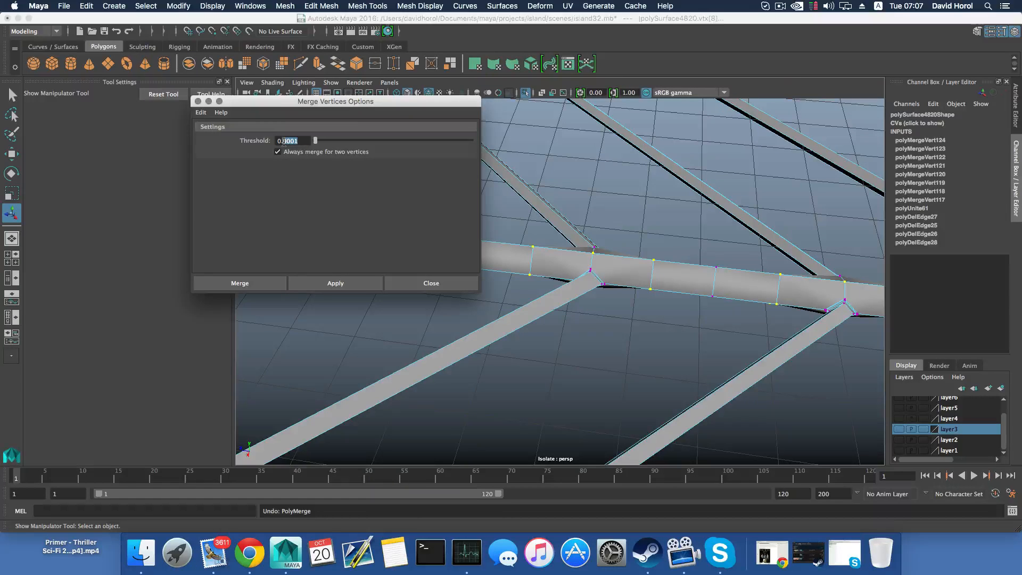
type("100")
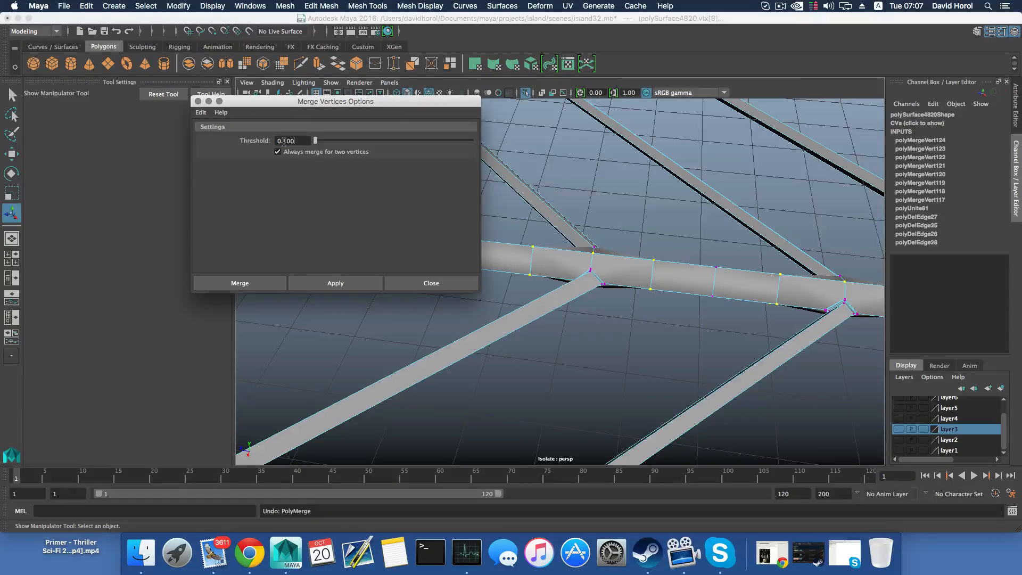
left_click(324, 283)
left_click(431, 283)
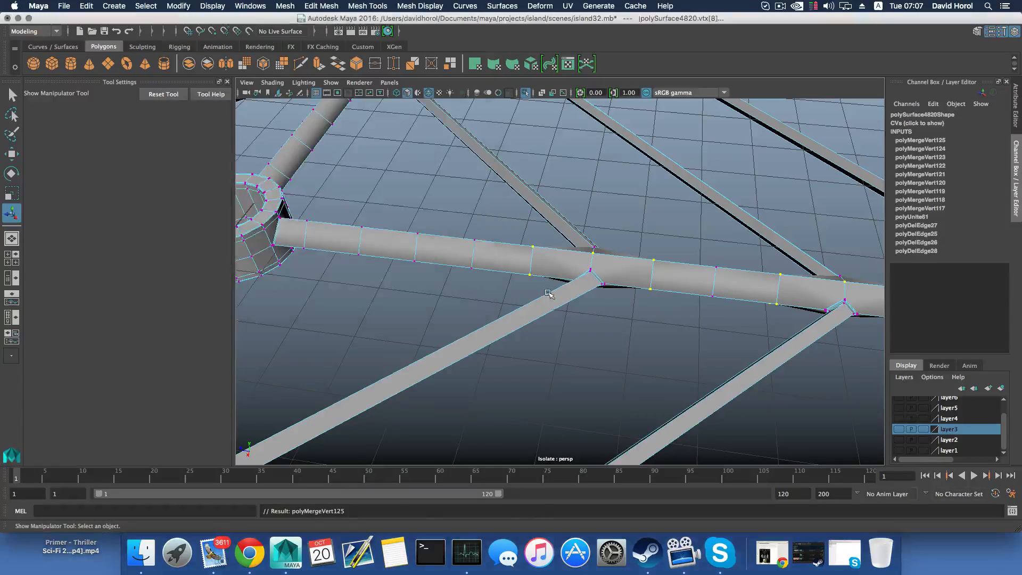
Display the frame in smooth preview and examine the merged rings and bar joints along the strut
left_click_drag(548, 292, 390, 298, "alt")
scroll(446, 295, "up", 5)
middle_click_drag(447, 294, 545, 333, "alt")
scroll(547, 333, "up", 3)
left_click_drag(551, 333, 573, 322, "alt")
scroll(621, 321, "down", 5)
middle_click_drag(490, 320, 574, 274, "alt")
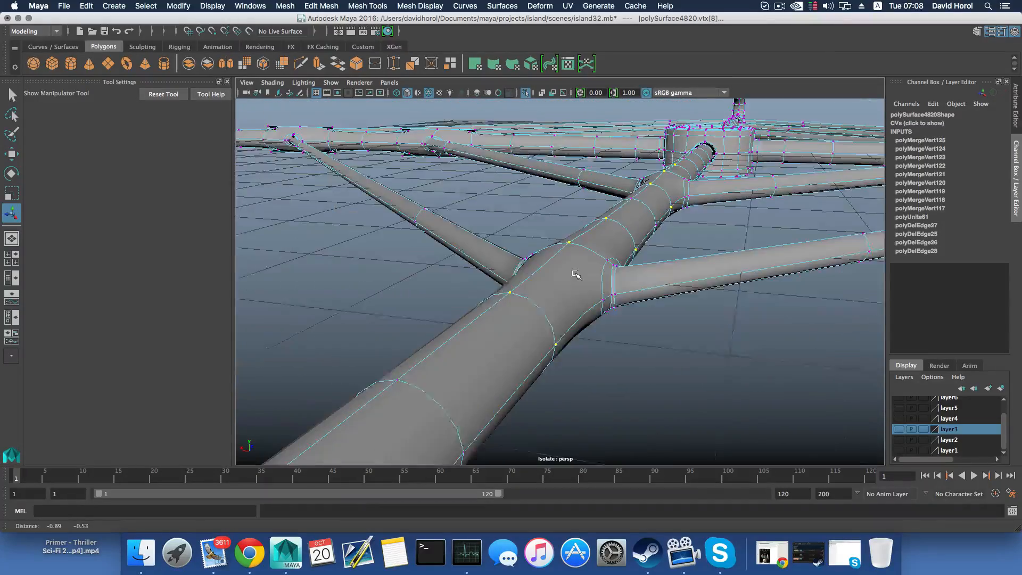
right_click_drag(574, 290, 454, 326, "alt")
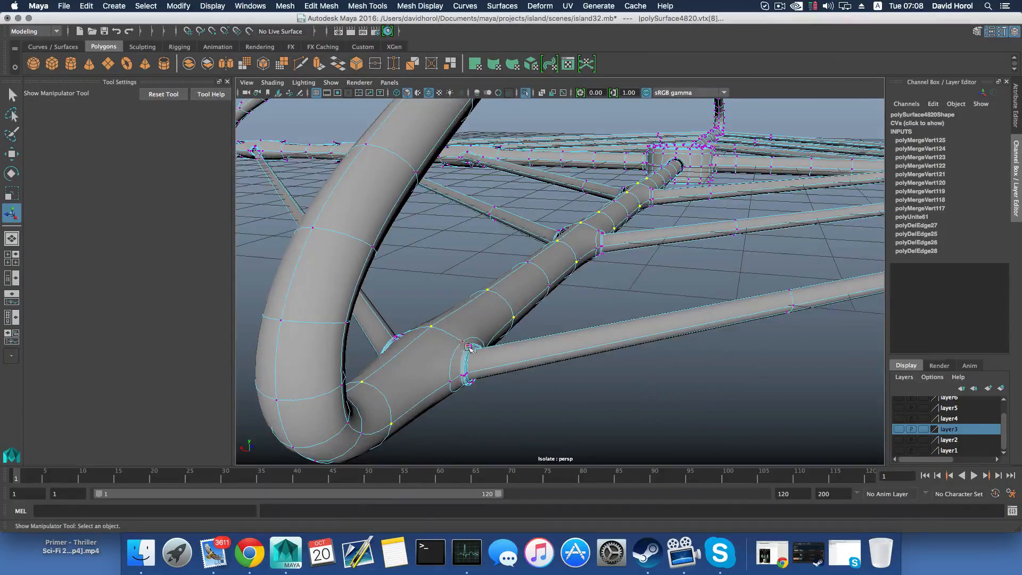
Return to the unsmoothed display and examine the strut's bar joints up close and the frame around the hub
key("1")
left_click_drag(526, 306, 493, 320, "alt")
middle_click_drag(500, 415, 573, 358, "alt")
scroll(517, 283, "up", 5)
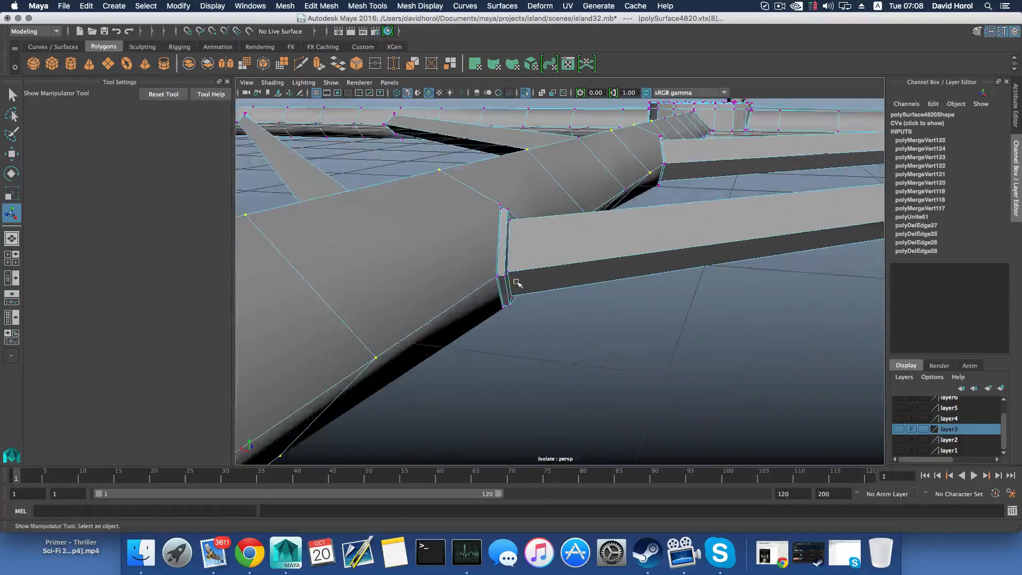
scroll(517, 283, "up", 2)
scroll(528, 265, "down", 5)
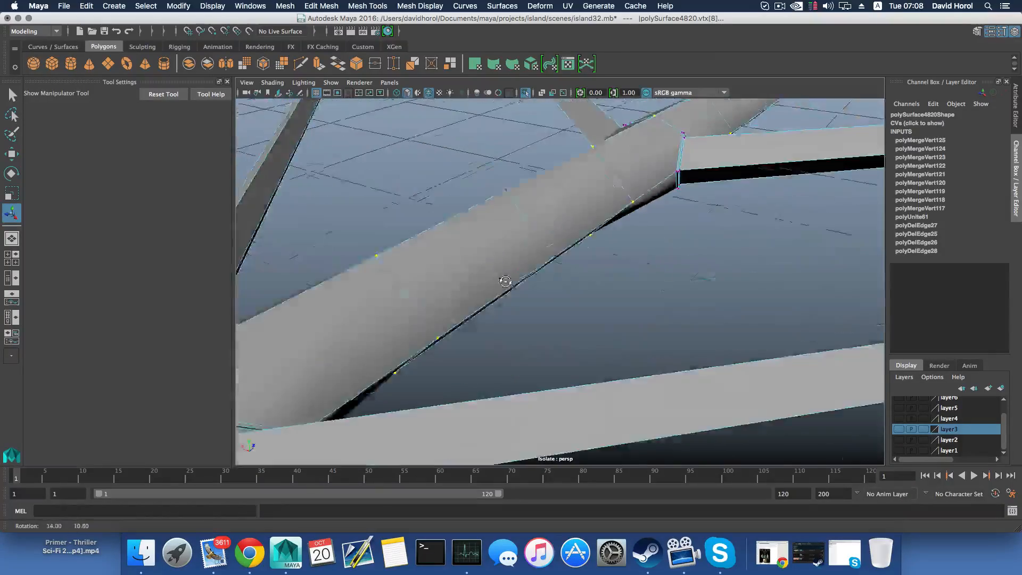
left_click_drag(590, 273, 485, 270, "alt")
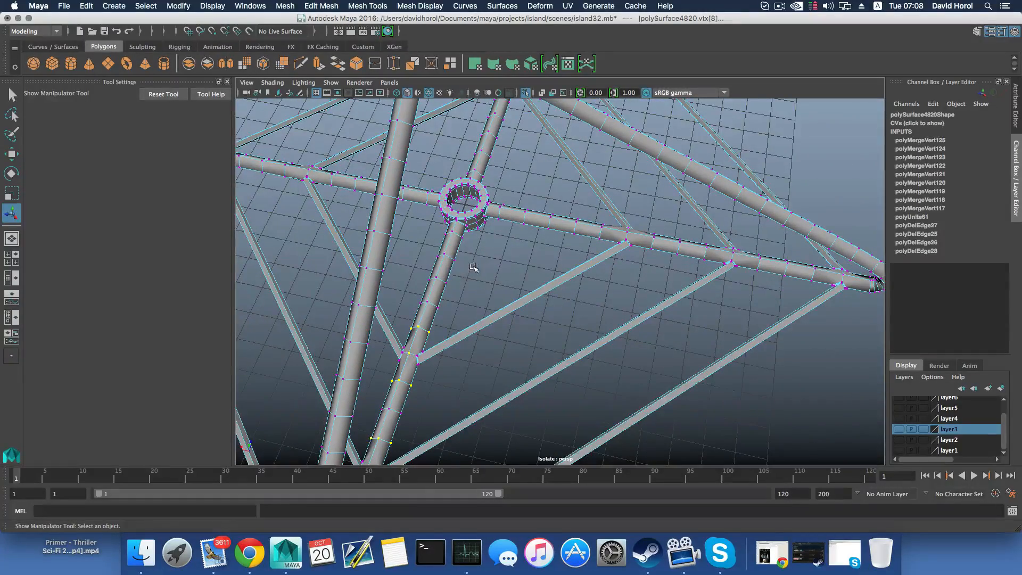
Return to object selection and try to separate the combined frame mesh into individual pieces
key("F8")
right_click_drag(443, 275, 409, 262, "alt")
left_click_drag(509, 321, 476, 209, "alt")
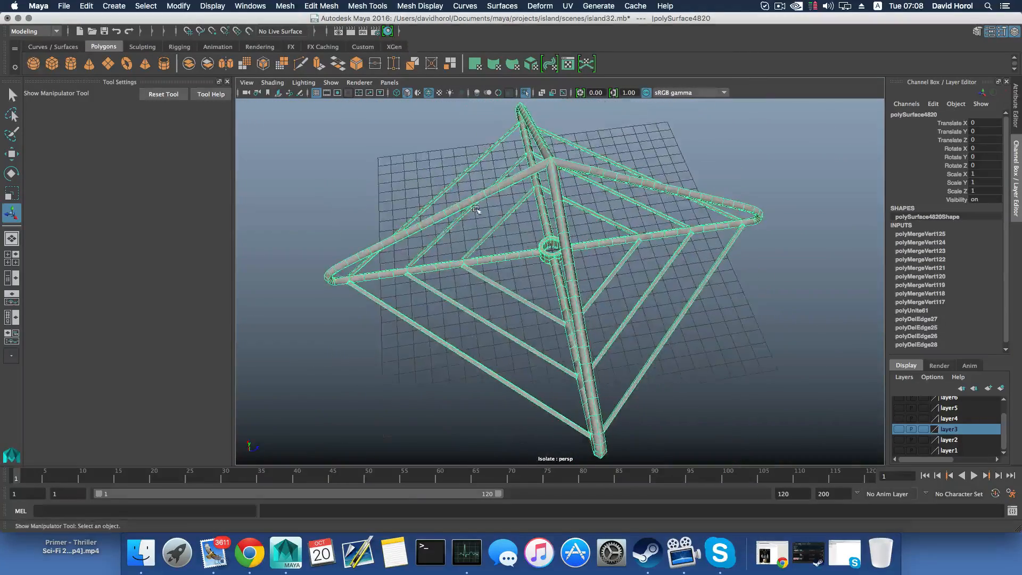
left_click(285, 6)
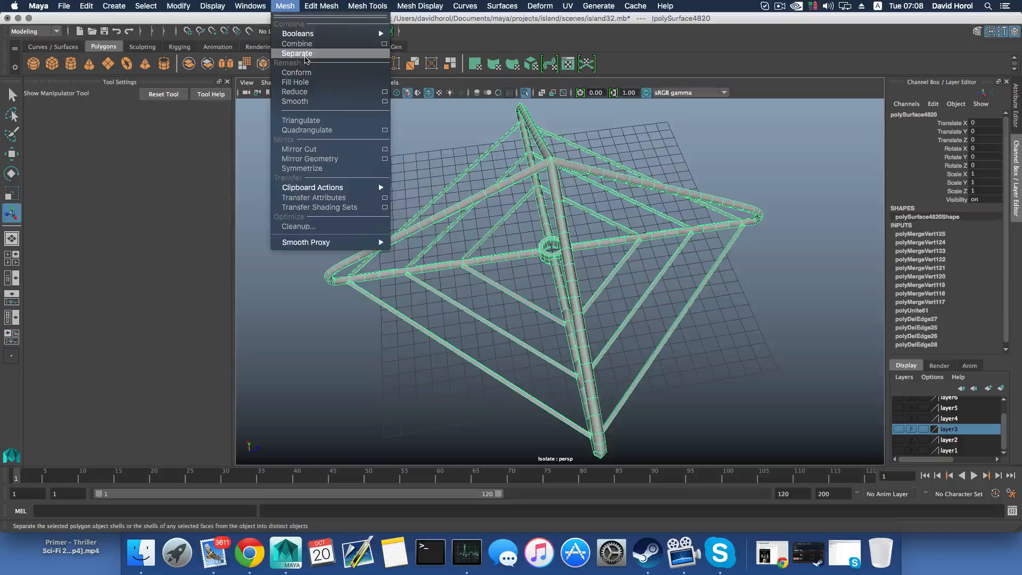
left_click(296, 55)
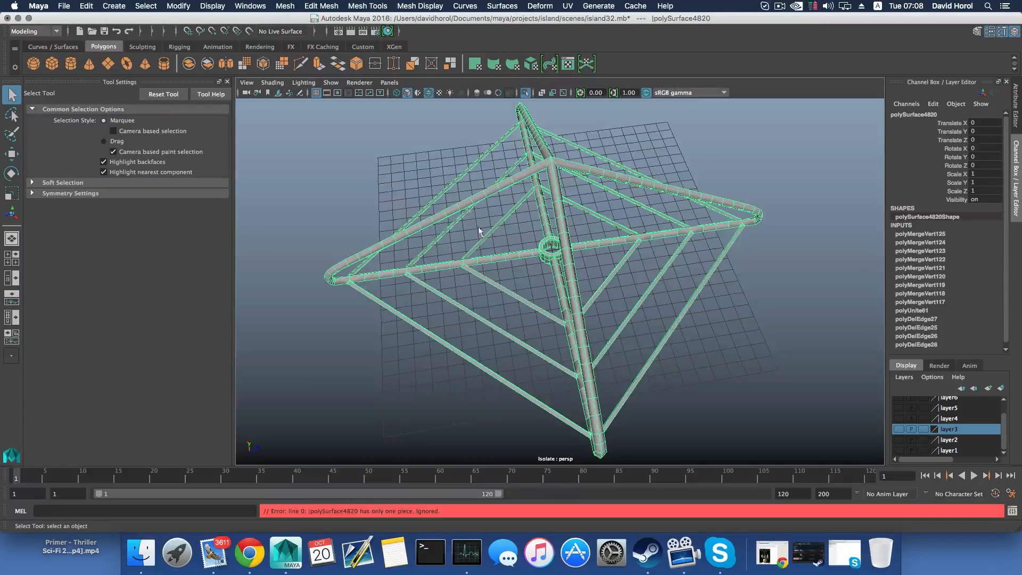
left_click_drag(479, 230, 480, 252, "alt")
key("1")
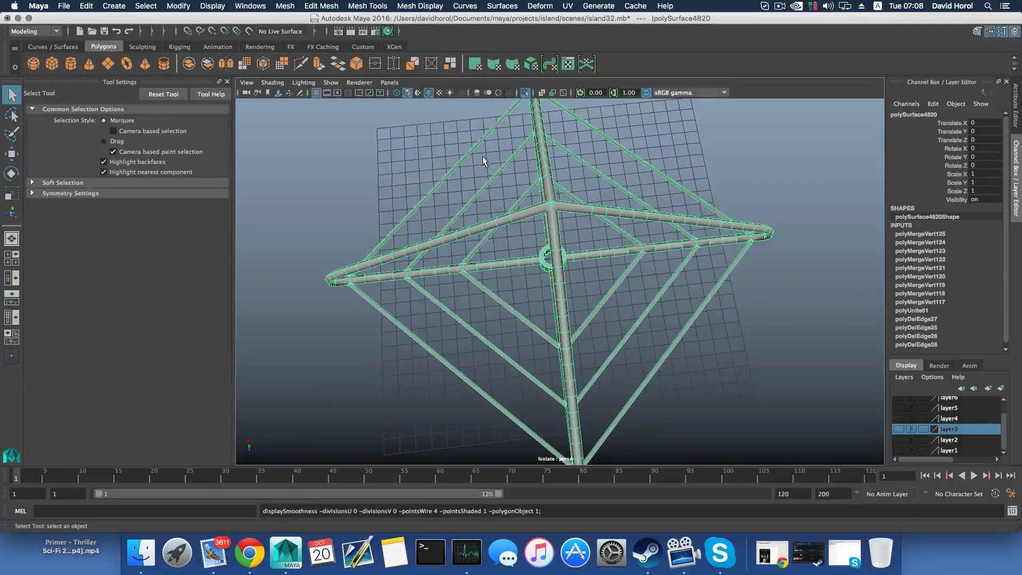
Select the vertex rings on both sides of the inner and middle bar joints on another lower strut
left_click_drag(509, 194, 542, 162, "alt")
right_click_drag(542, 163, 625, 192, "alt")
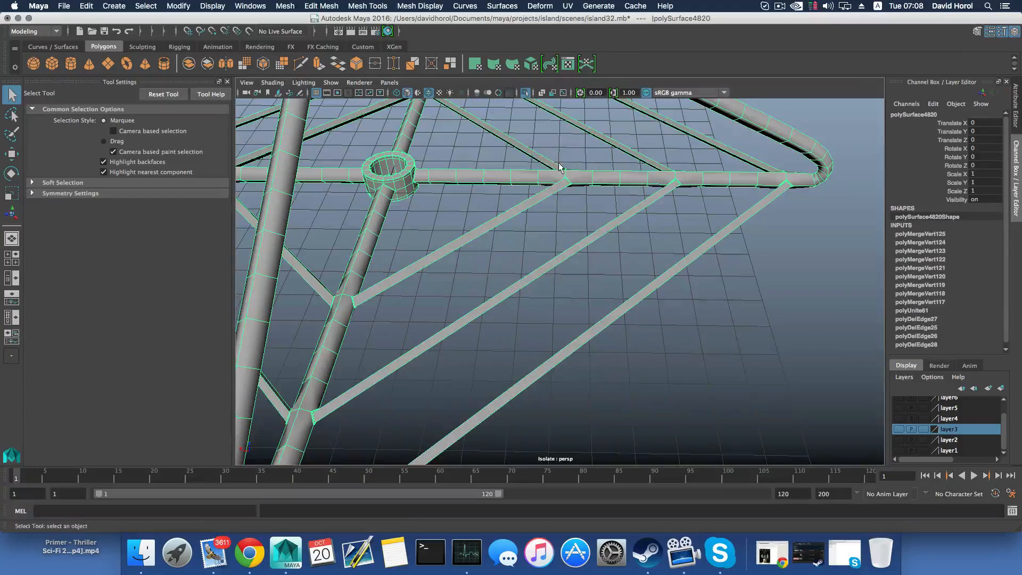
right_click_drag(558, 167, 532, 172)
left_click_drag(533, 172, 534, 172, "alt")
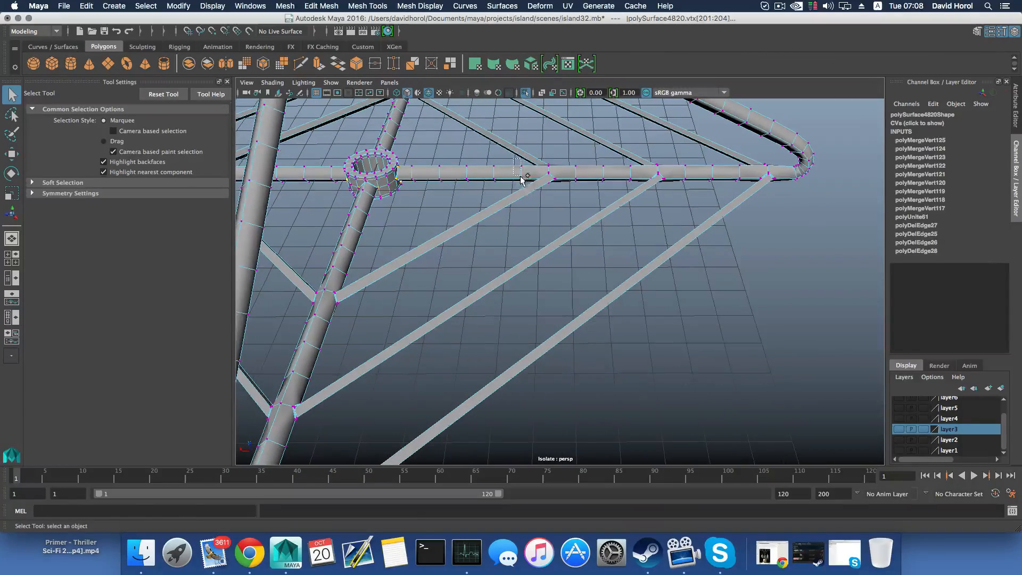
mouse_move(567, 190)
left_mouse_down("alt")
mouse_move(580, 184)
mouse_move(537, 202)
mouse_move(575, 175)
left_mouse_up("alt")
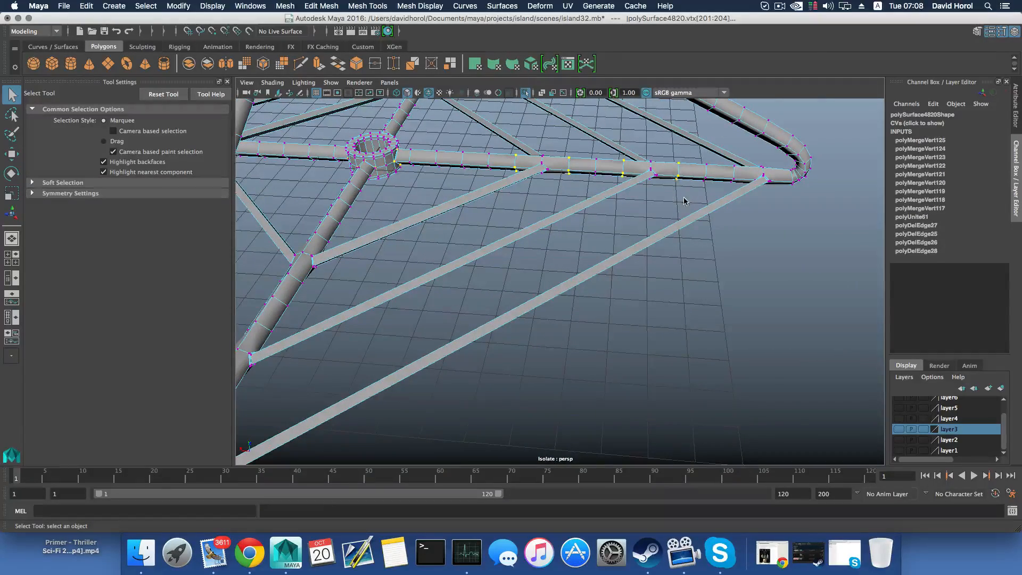
Add the vertex rings on both sides of this strut's outermost bar joint, up to the bent corner, to the selection
middle_click_drag(684, 201, 606, 156, "alt")
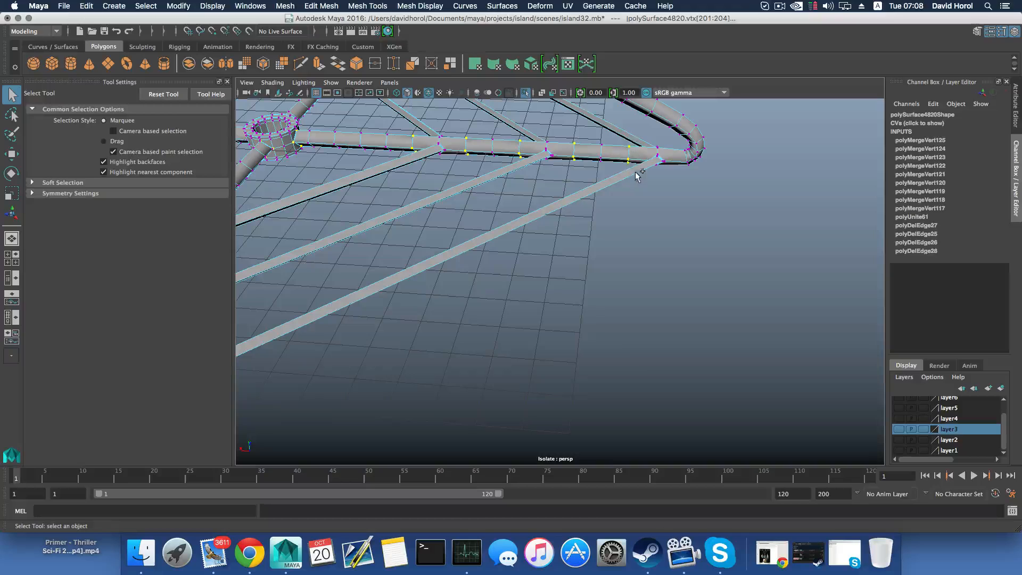
left_click_drag(690, 173, 692, 174)
middle_click_drag(688, 166, 601, 174, "alt")
right_click_drag(601, 175, 613, 195, "alt")
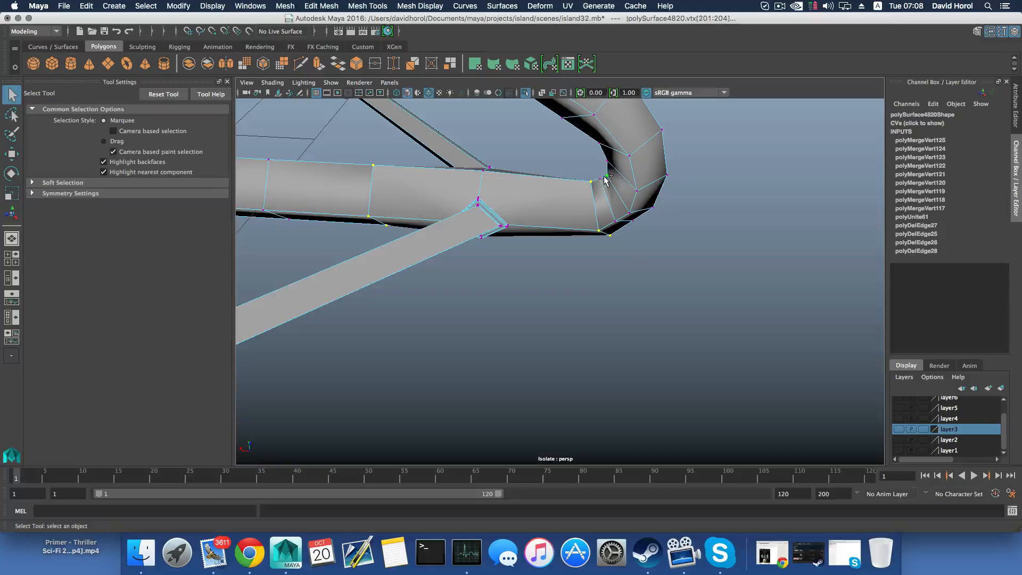
Add the remaining ring vertices around this lower strut's outer, middle and inner bar joints to the selection
left_click_drag(631, 245, 469, 278, "alt")
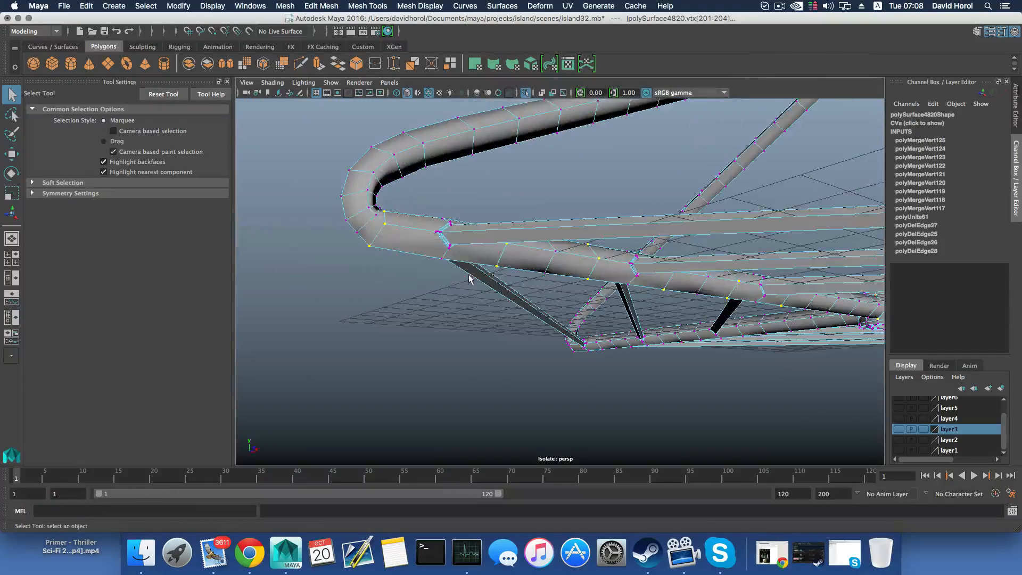
left_click_drag(394, 239, 583, 254, "alt")
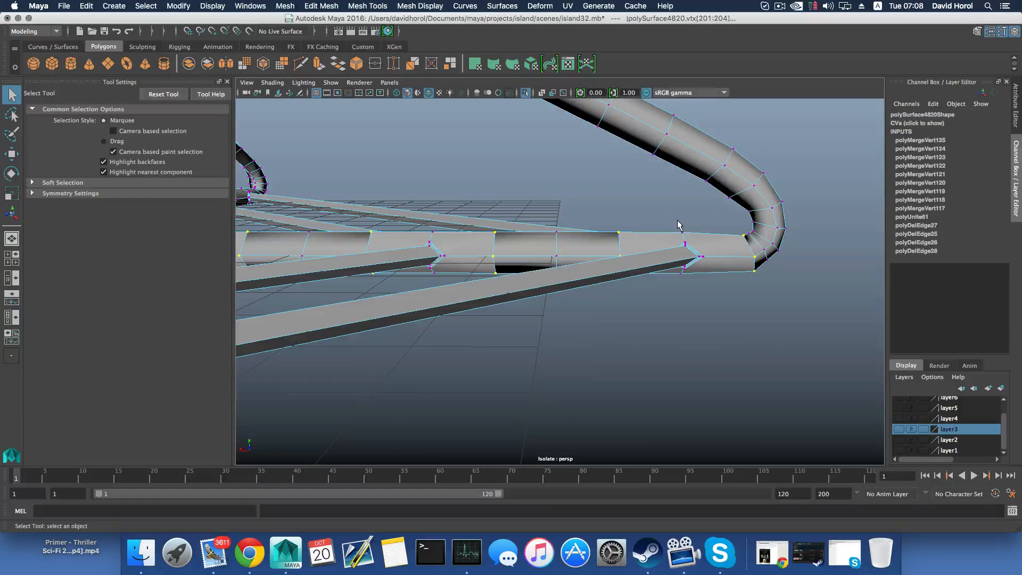
left_click_drag(691, 235, 692, 236, "shift")
mouse_move(686, 268)
left_mouse_down("alt")
mouse_move(672, 259)
mouse_move(687, 277)
left_mouse_up("alt")
left_click_drag(687, 277, 602, 245, "alt")
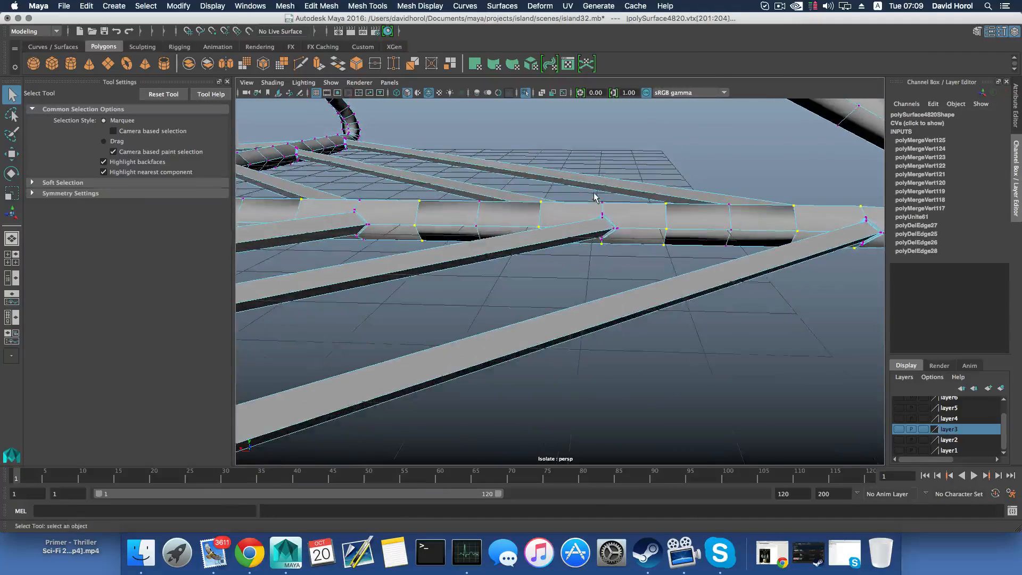
left_click_drag(532, 211, 579, 218, "alt")
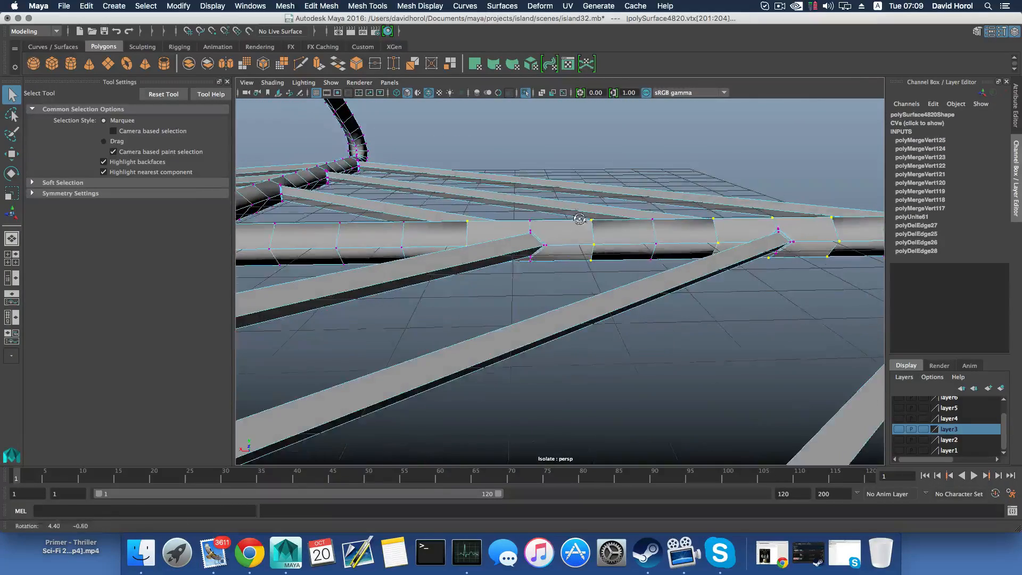
left_click_drag(535, 248, 381, 3, "alt")
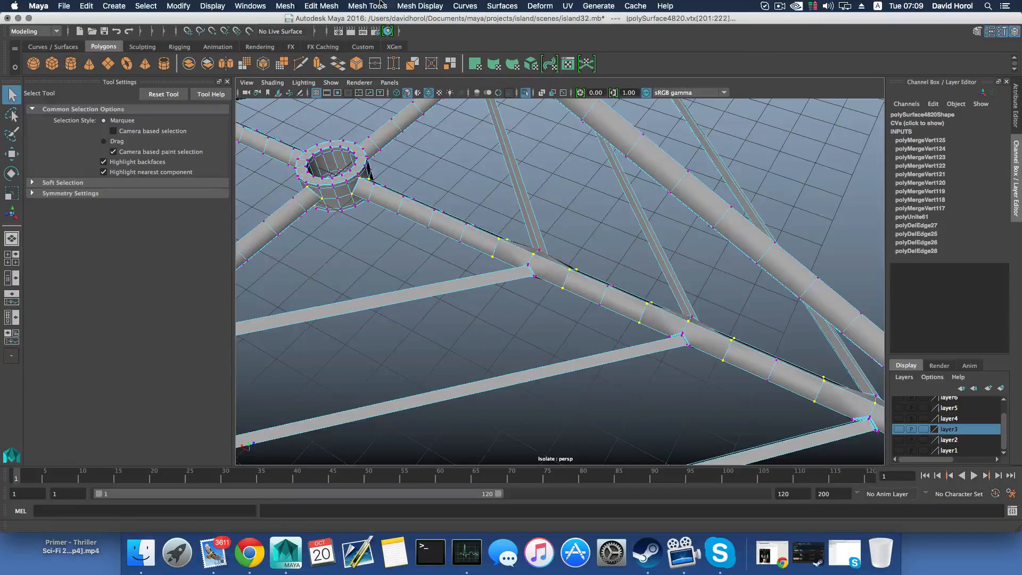
Merge the selected joint vertices on this strut and preview the frame smoothed in object selection
left_click(319, 5)
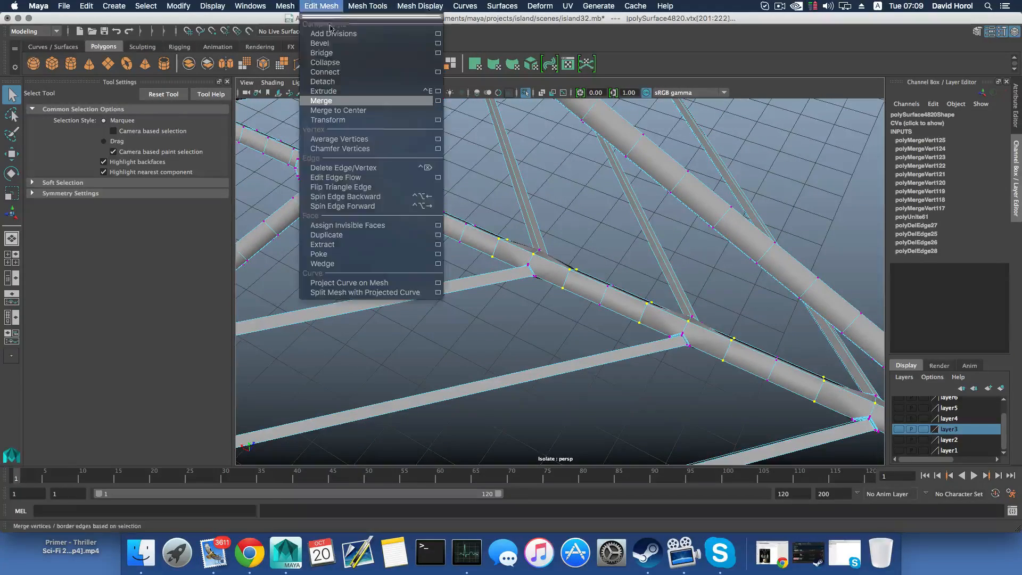
left_click(366, 104)
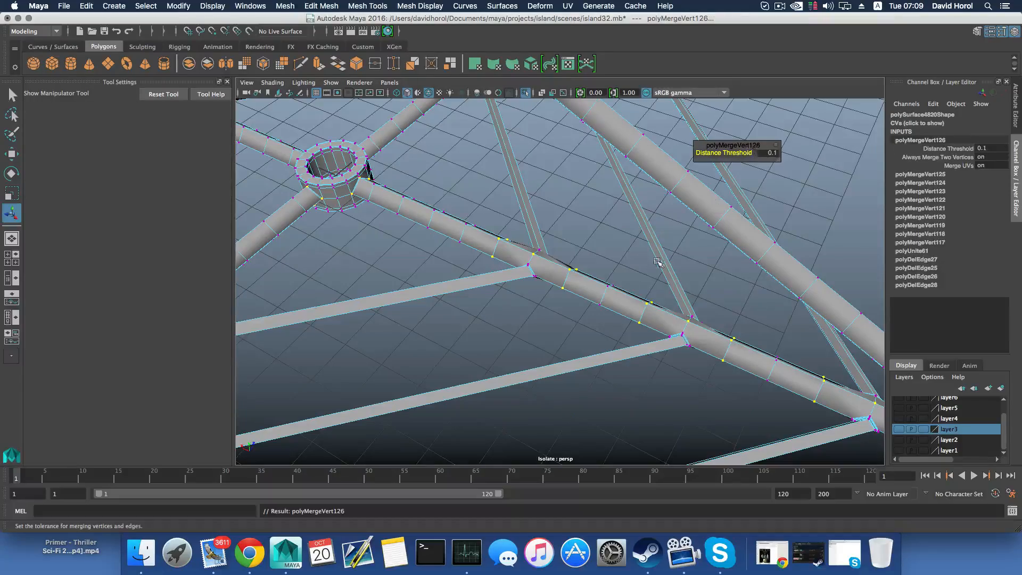
key("F8")
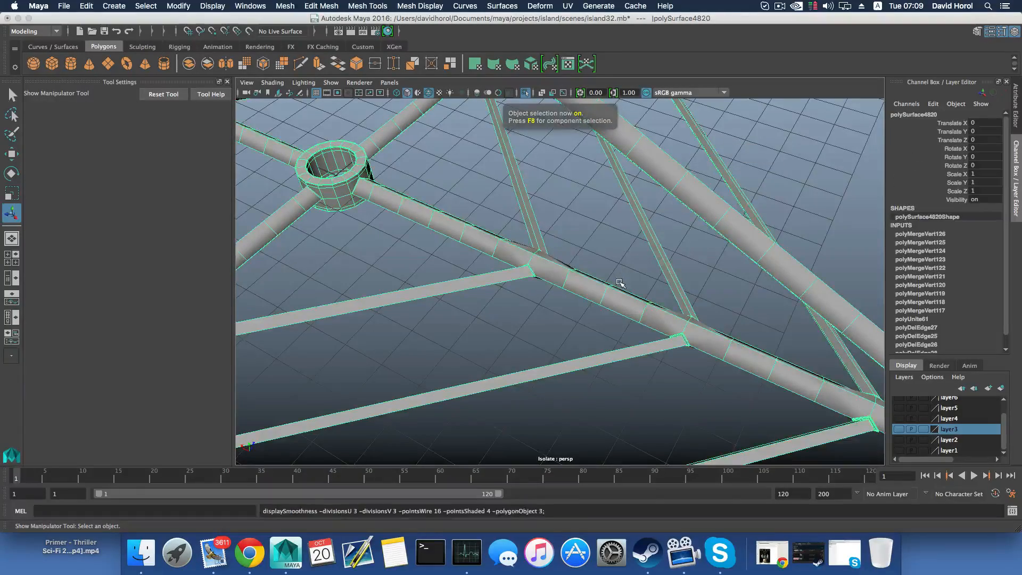
left_click_drag(619, 282, 606, 256, "alt")
middle_click_drag(309, 274, 508, 299, "alt")
left_click_drag(508, 298, 506, 267, "alt")
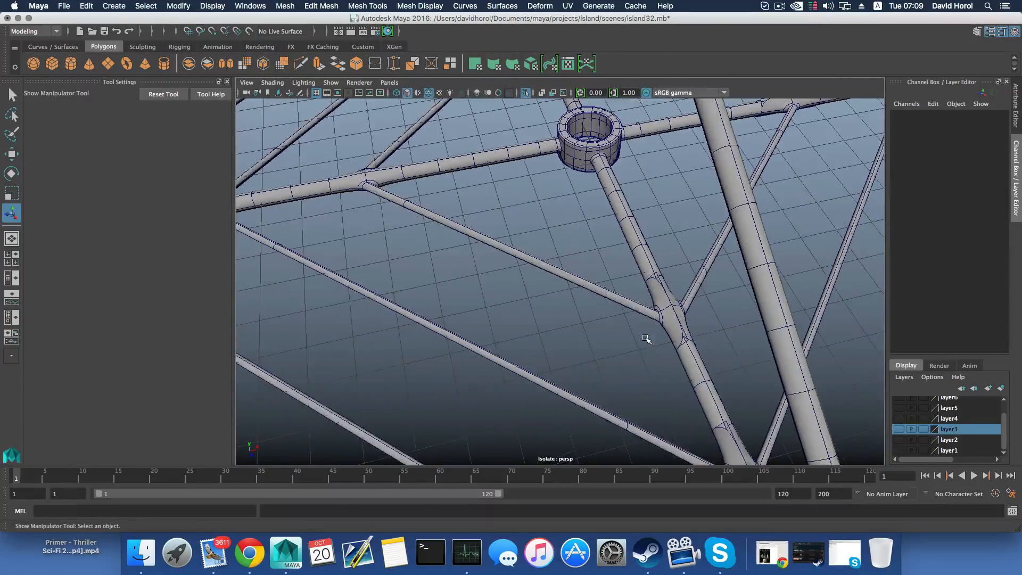
Select the vertex rings on both sides of the inner and middle bar joints on the next lower strut
left_click(667, 314)
left_click_drag(667, 314, 626, 226, "alt")
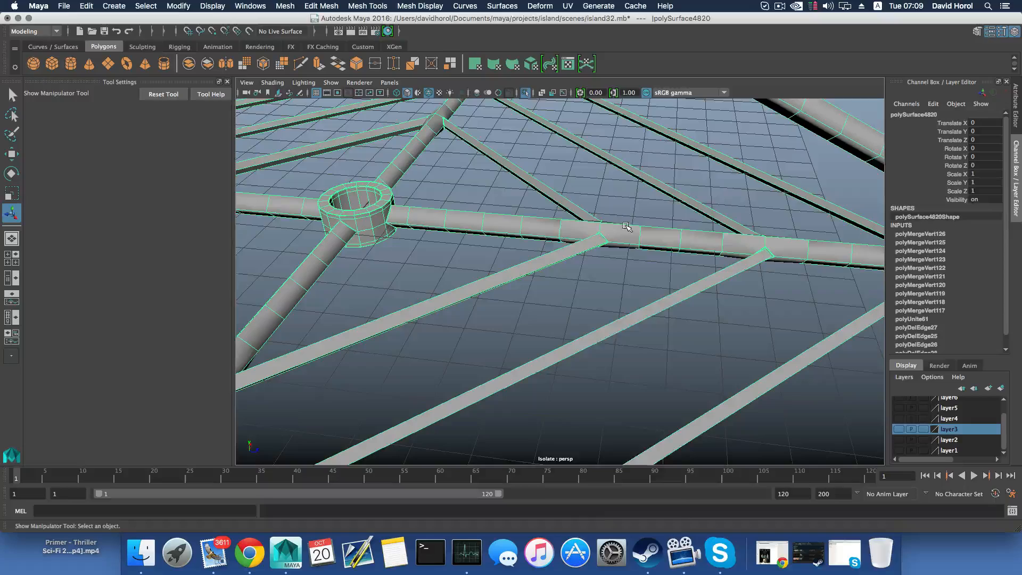
right_click_drag(625, 226, 625, 211)
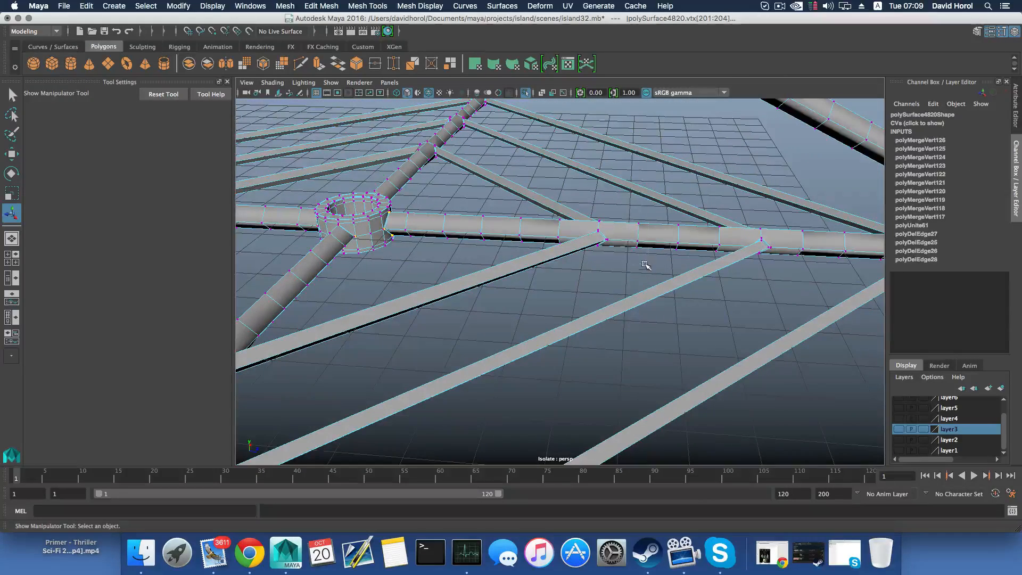
left_click_drag(605, 244, 546, 247, "alt")
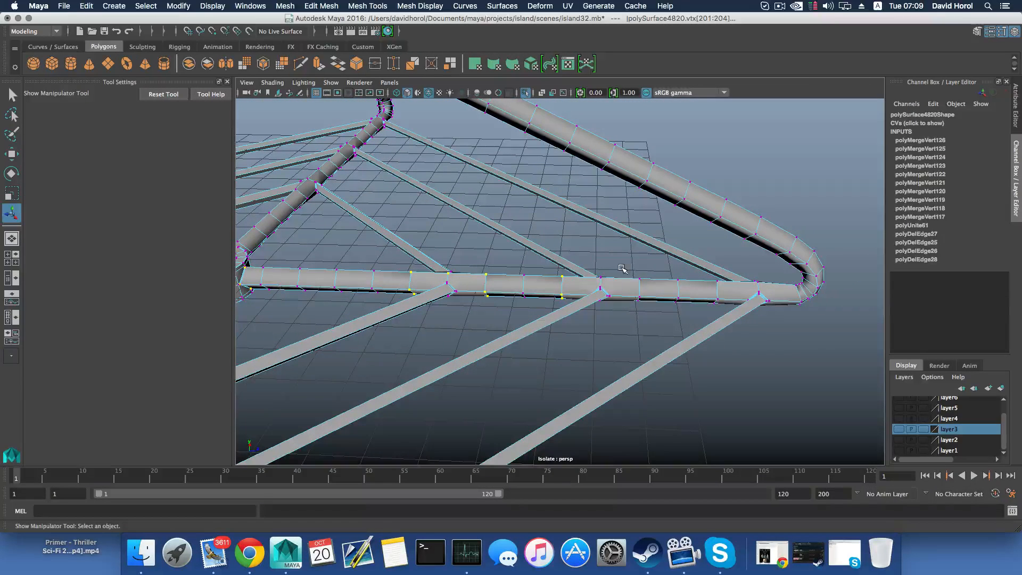
left_click_drag(608, 294, 549, 299, "alt")
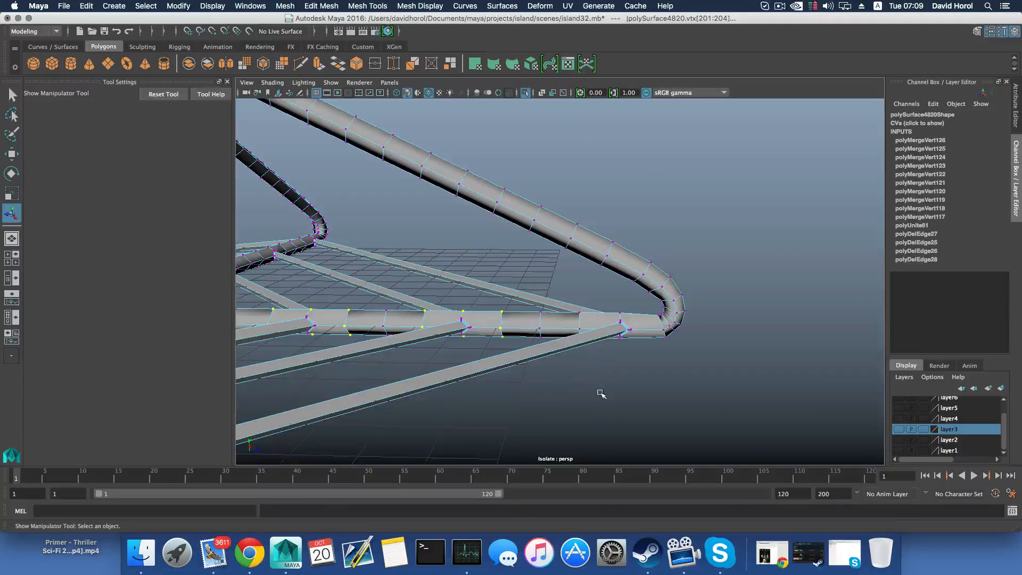
Add the vertex rings on both sides of the outermost bar joint, up to the bent corner, to the selection
middle_click_drag(600, 393, 492, 360, "alt")
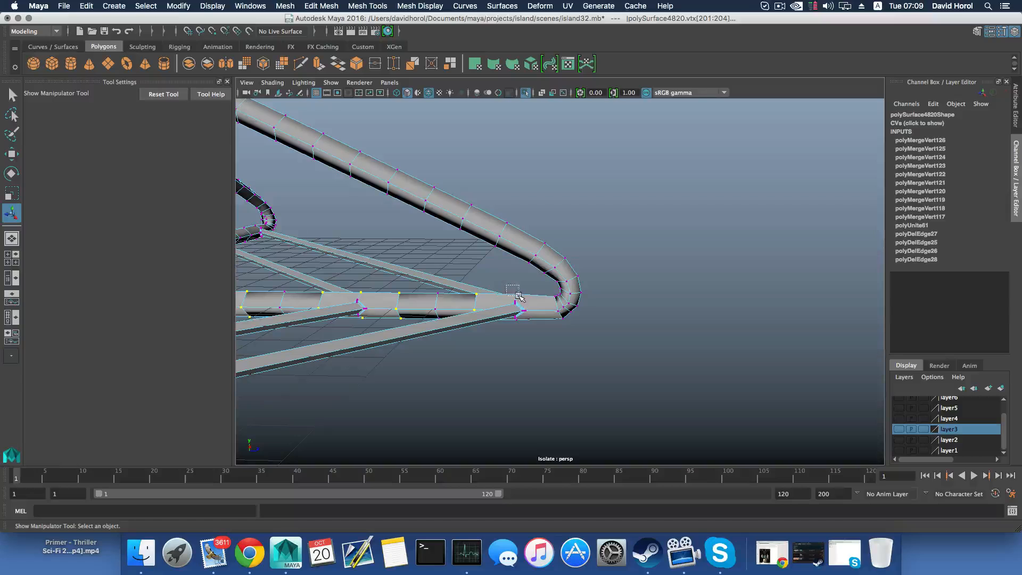
mouse_move(518, 296)
left_mouse_down("alt")
mouse_move(512, 321)
mouse_move(544, 349)
mouse_move(537, 304)
left_mouse_up("alt")
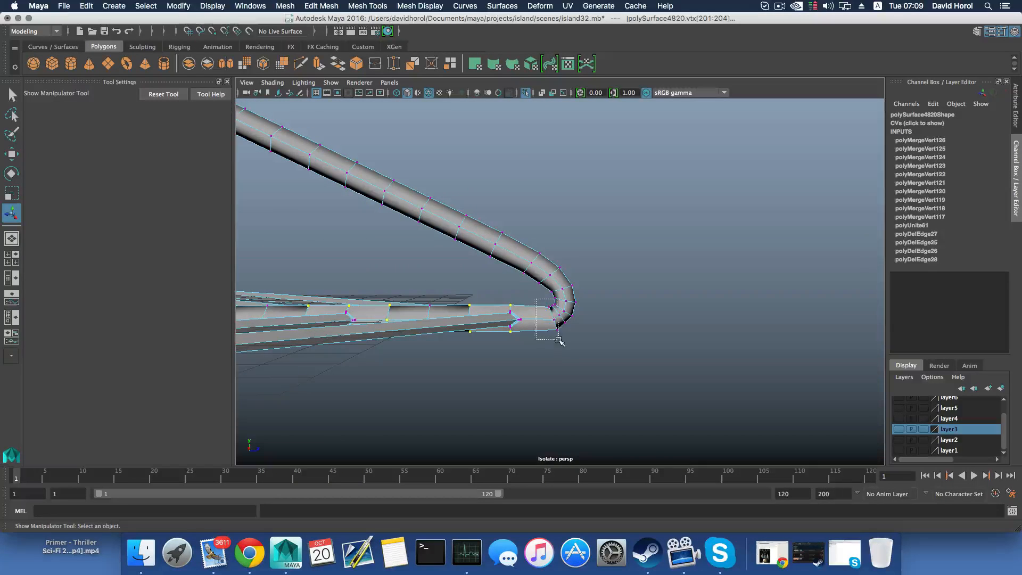
scroll(564, 356, "up", 2)
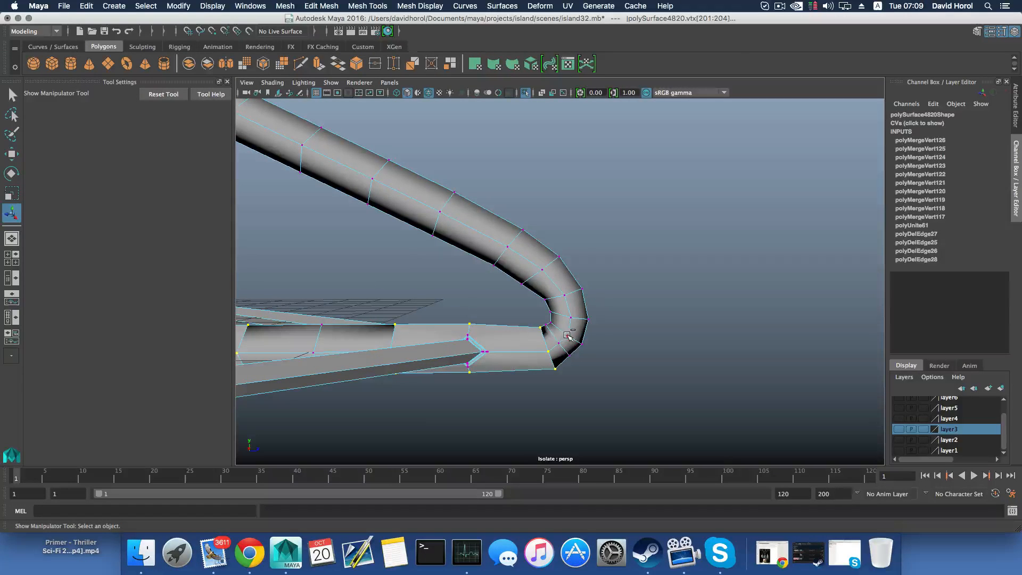
scroll(565, 357, "up", 2)
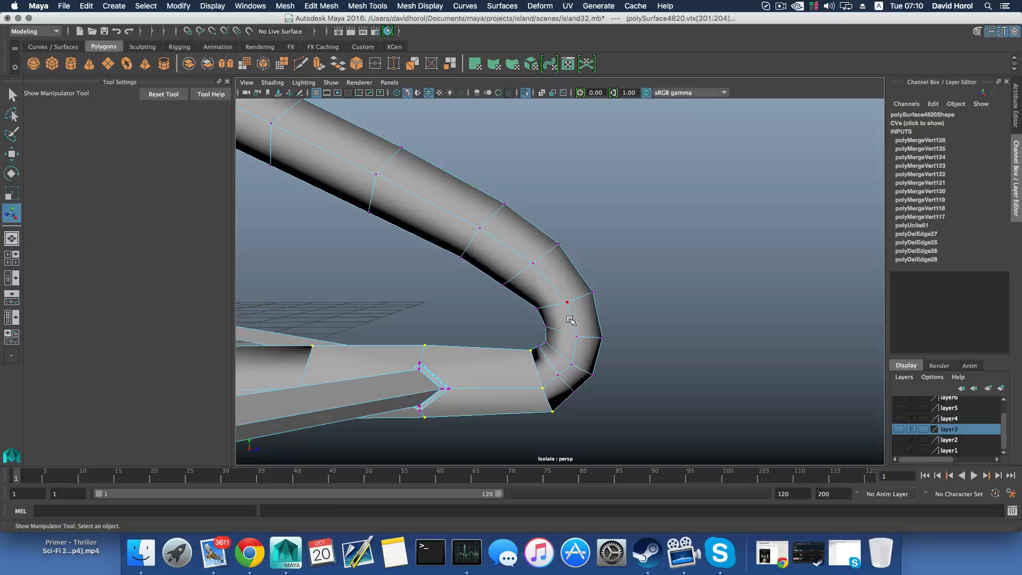
left_click_drag(554, 383, 499, 396, "alt")
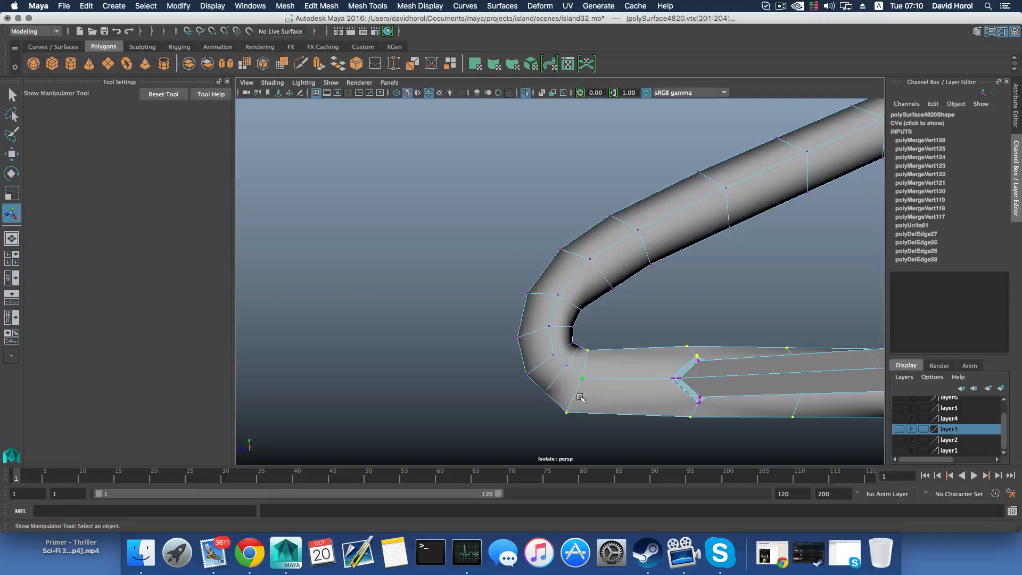
mouse_move(580, 398)
left_mouse_down("alt")
mouse_move(769, 401)
mouse_move(572, 396)
left_mouse_up("alt")
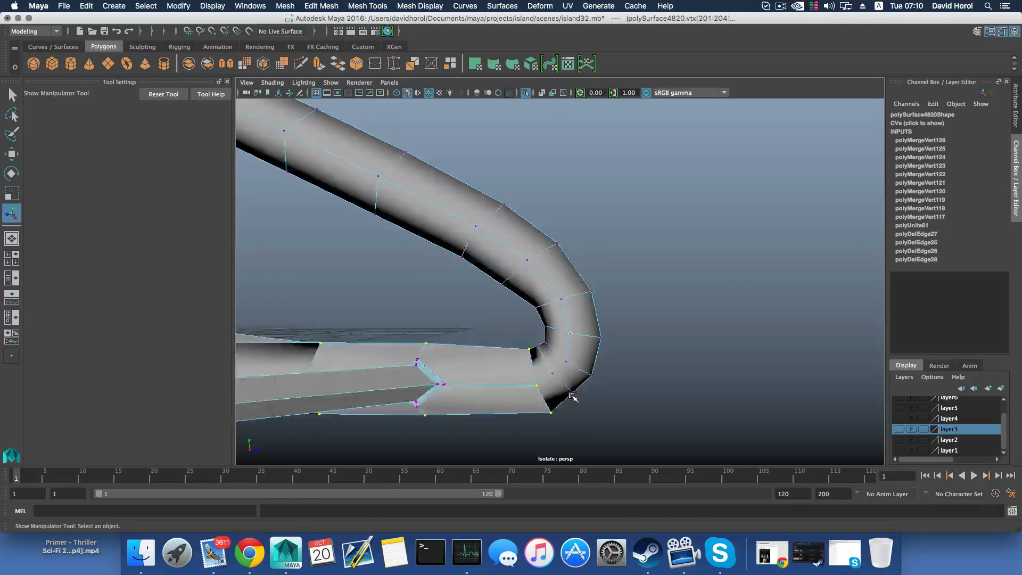
Merge the selected ring vertices along this strut and inspect its joints and corner in the smoothed display
scroll(553, 388, "down", 3)
scroll(551, 406, "down", 4)
middle_click_drag(508, 373, 607, 396, "alt")
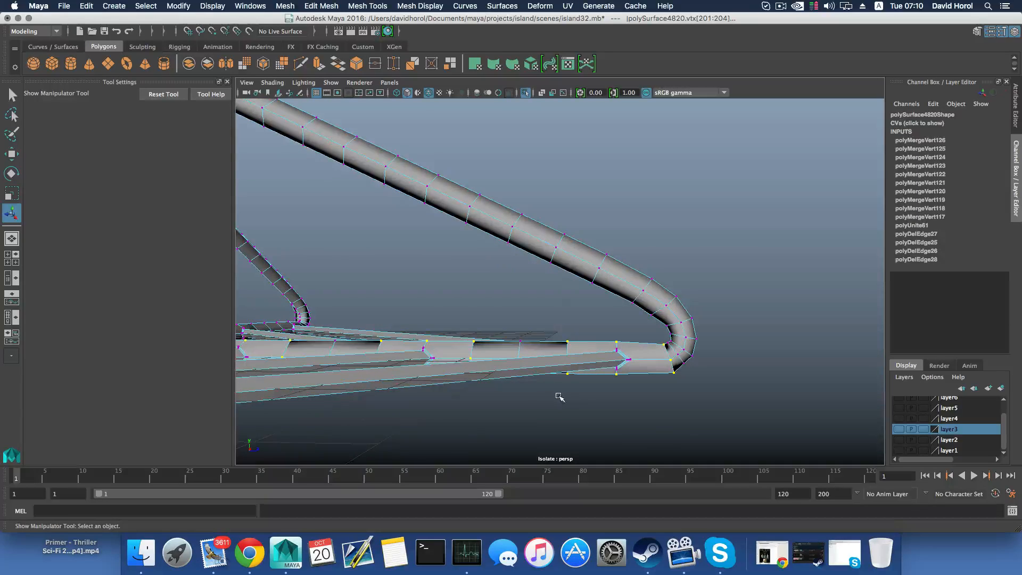
mouse_move(559, 395)
left_mouse_down("alt")
mouse_move(570, 397)
mouse_move(549, 395)
left_mouse_up("alt")
middle_click_drag(453, 374, 525, 379, "alt")
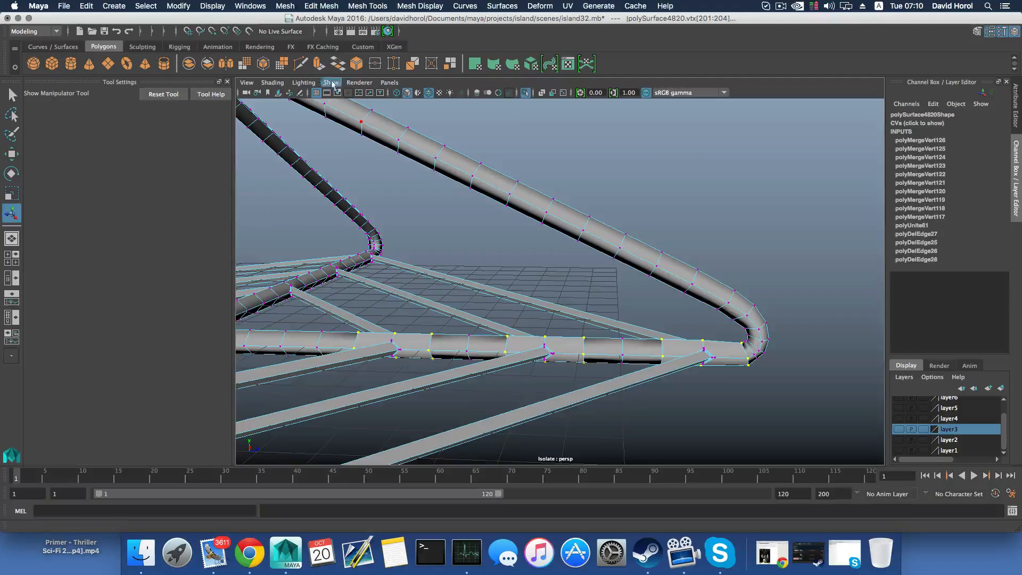
left_click(285, 5)
mouse_move(321, 6)
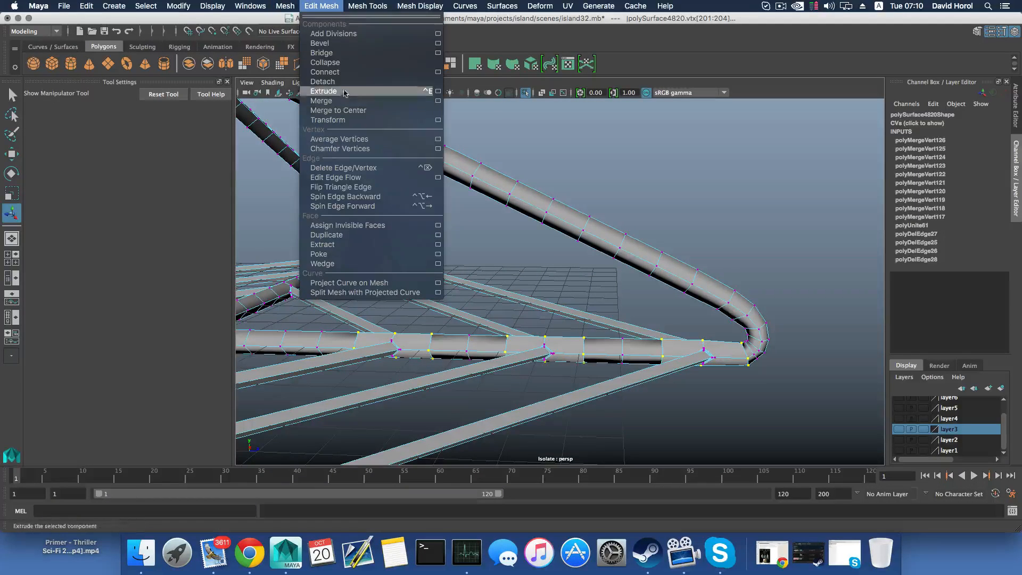
left_click(347, 106)
left_click_drag(527, 319, 539, 317, "alt")
key("3")
left_click(718, 336)
left_click_drag(723, 325, 673, 338, "alt")
middle_click_drag(673, 337, 640, 308, "alt")
left_click_drag(640, 307, 476, 353, "alt")
Return to the unsmoothed display and merge the overlapping vertices on the inner side of the strut's bent corner
left_click(689, 284)
key("1")
middle_click_drag(433, 299, 524, 360, "alt")
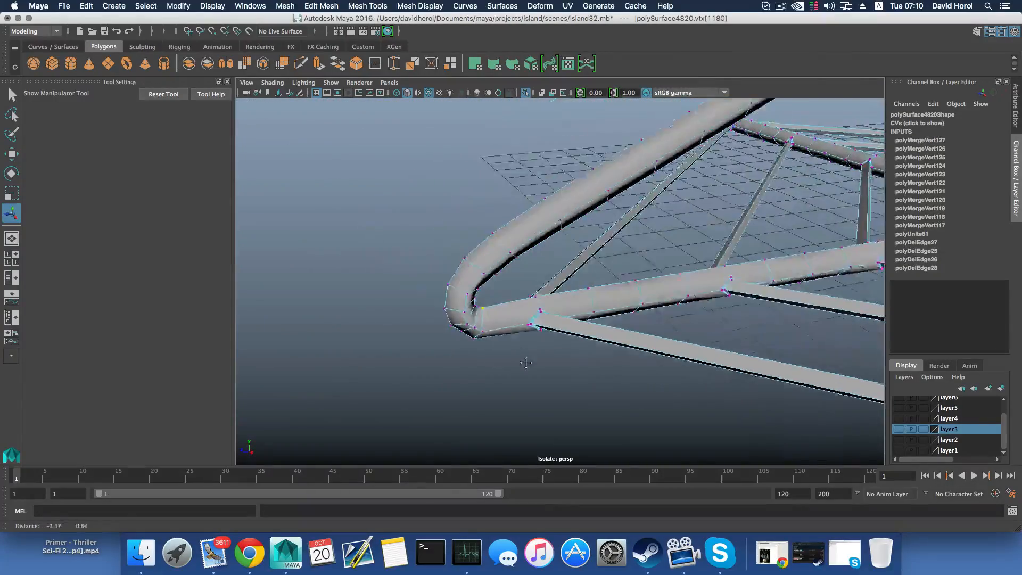
left_click_drag(525, 360, 495, 320, "alt")
right_click_drag(504, 320, 457, 271)
mouse_move(491, 322)
left_mouse_down()
mouse_move(501, 314)
mouse_move(490, 322)
left_mouse_up()
left_click(327, 6)
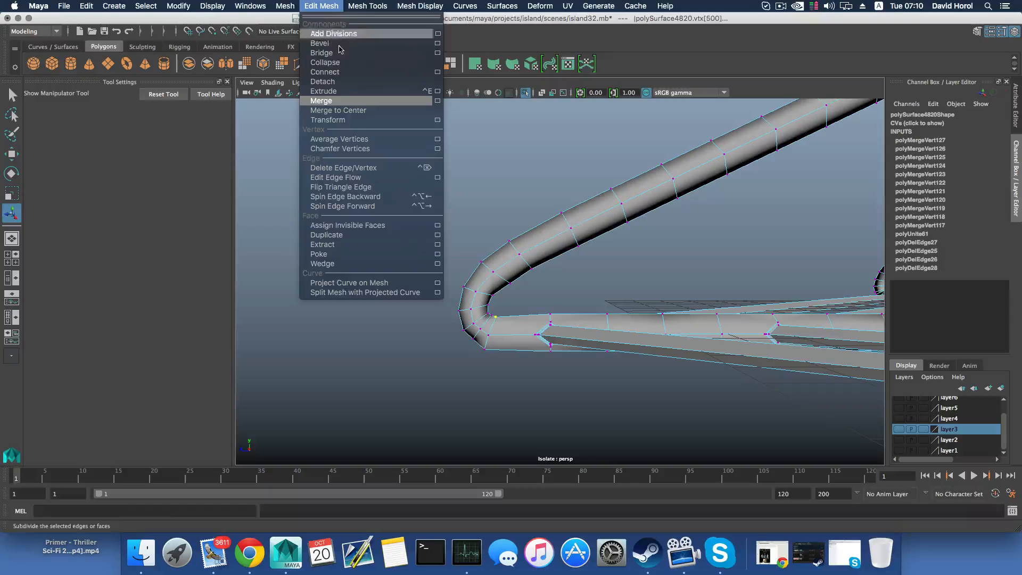
left_click(319, 100)
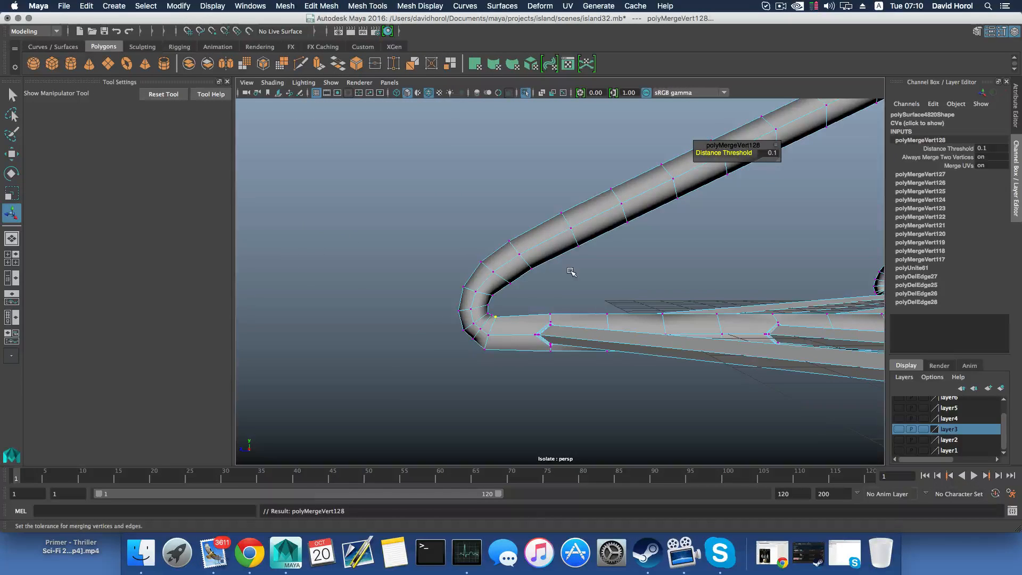
Examine the corner, bar joints and hub in the smoothed display and switch back to the unsmoothed display
left_click_drag(570, 271, 554, 339, "alt")
middle_click_drag(554, 340, 691, 371, "alt")
scroll(543, 309, "down", 3)
left_click_drag(541, 306, 546, 373, "alt")
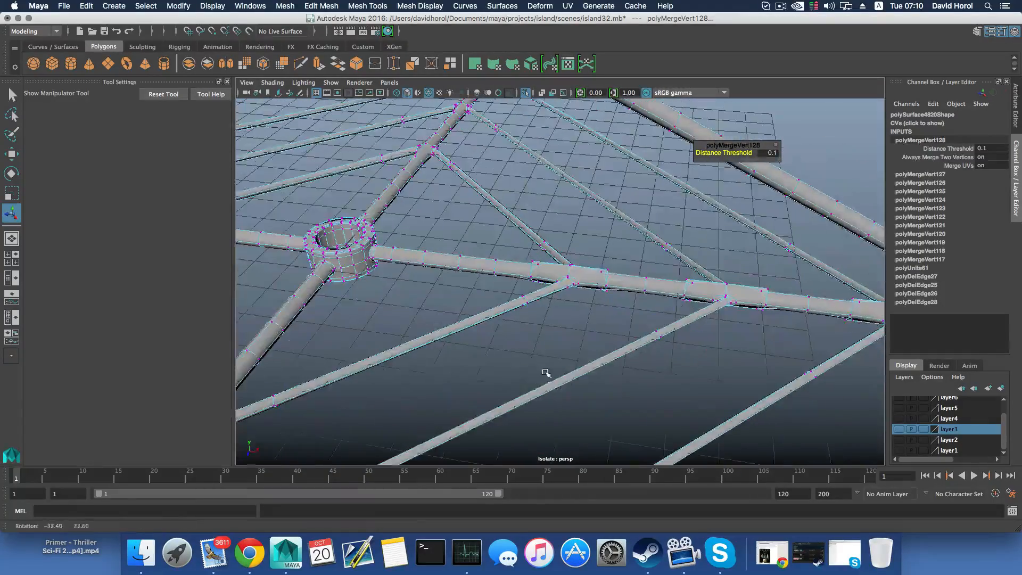
key("1")
Select the vertex rings beside the bar joints along the remaining lower strut, from the hub side to the bent corner
left_click_drag(572, 322, 600, 272, "alt")
right_click_drag(602, 272, 573, 268)
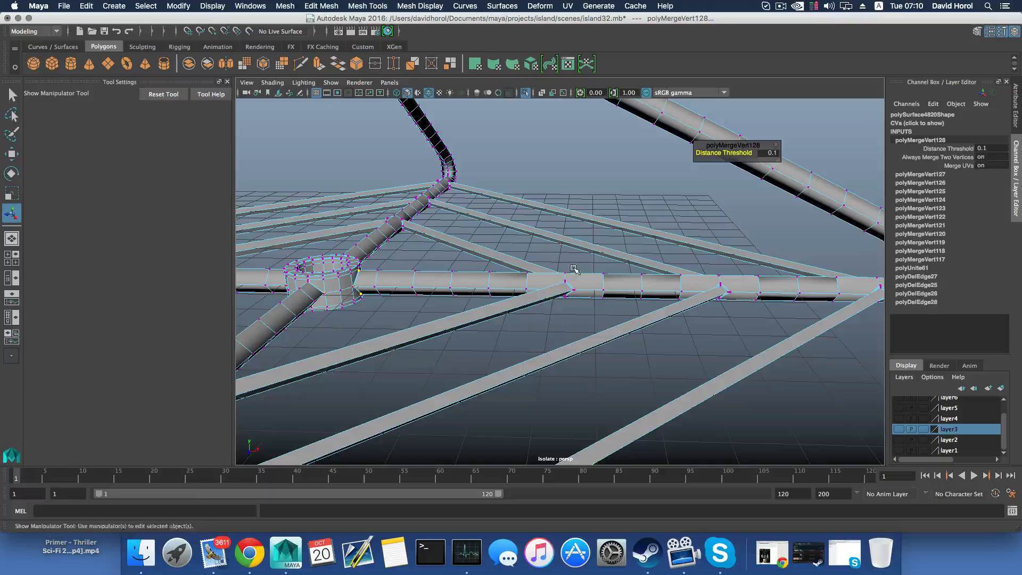
left_click_drag(573, 269, 611, 321)
middle_click_drag(611, 321, 603, 312, "alt")
left_click_drag(564, 264, 614, 307, "shift")
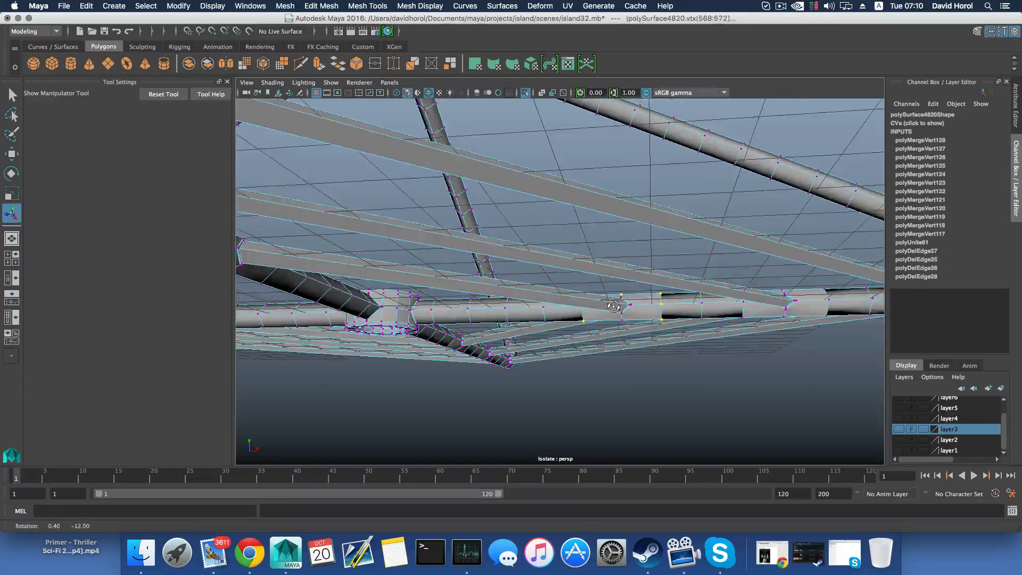
left_click_drag(699, 321, 477, 326, "alt")
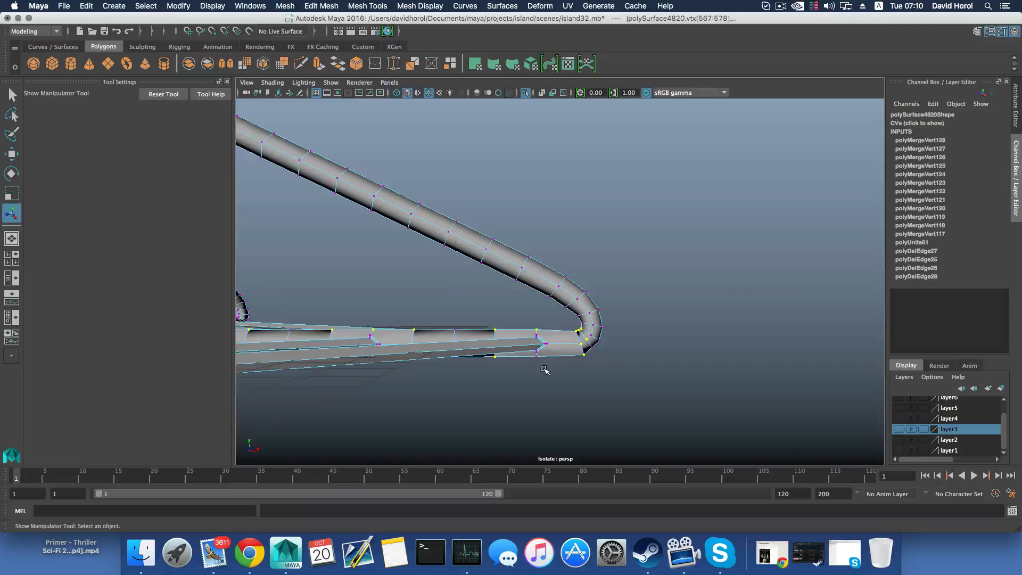
Complete the ring selection at the outermost bar joint and deselect the extra vertices inside the corner bend
left_click_drag(543, 369, 560, 337, "alt")
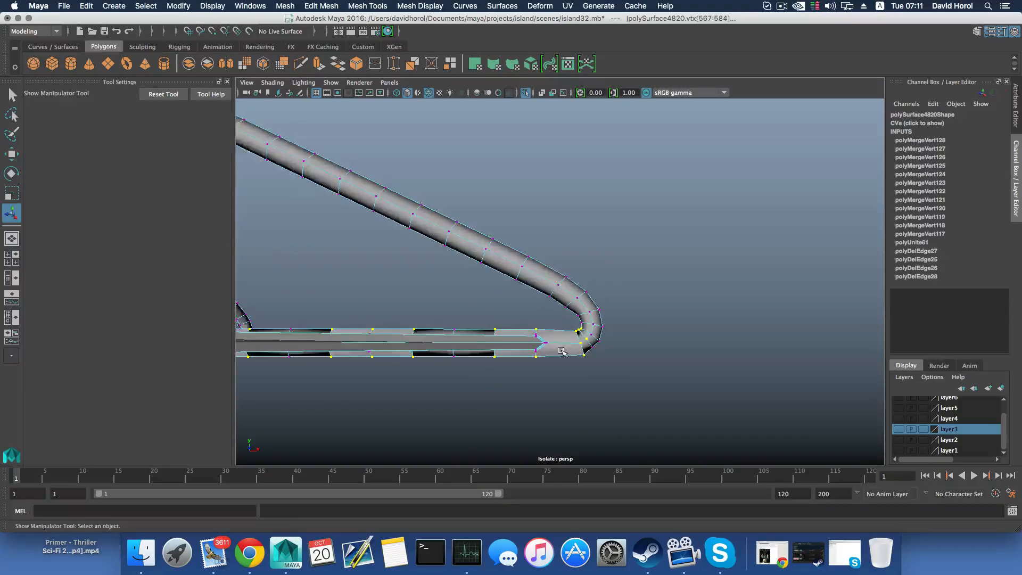
middle_click_drag(660, 356, 551, 376, "alt")
scroll(549, 345, "up", 8)
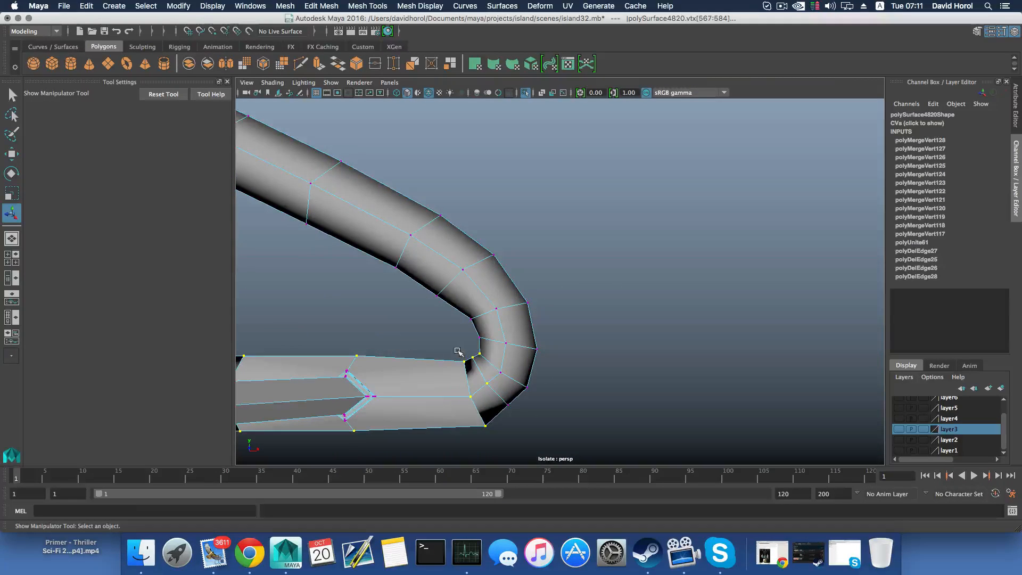
left_click_drag(482, 360, 483, 361, "ctrl")
middle_click_drag(500, 393, 515, 366, "alt")
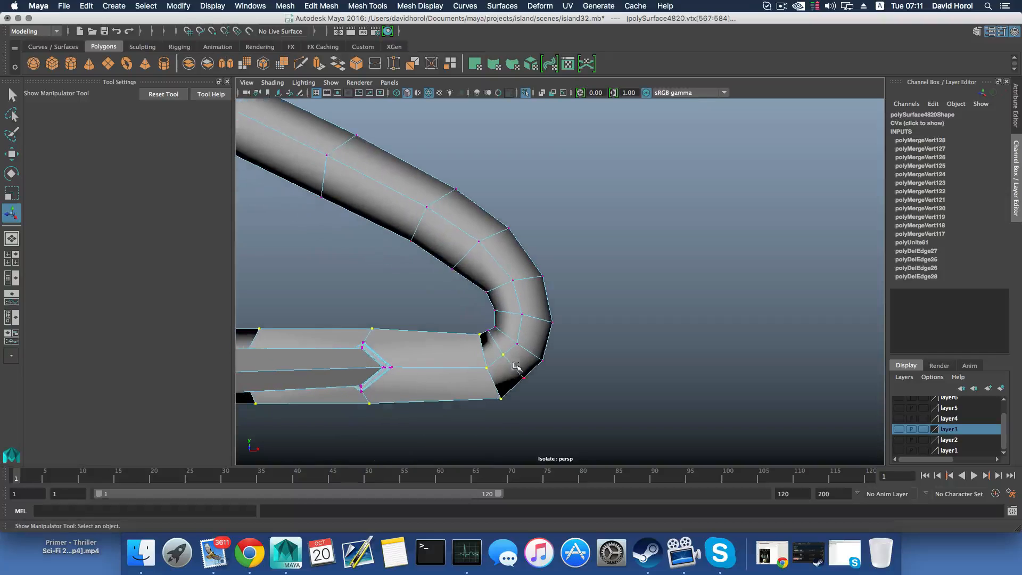
left_click_drag(526, 378, 555, 294, "alt")
Merge the selected ring vertices on the remaining strut and return to object selection
left_click(325, 5)
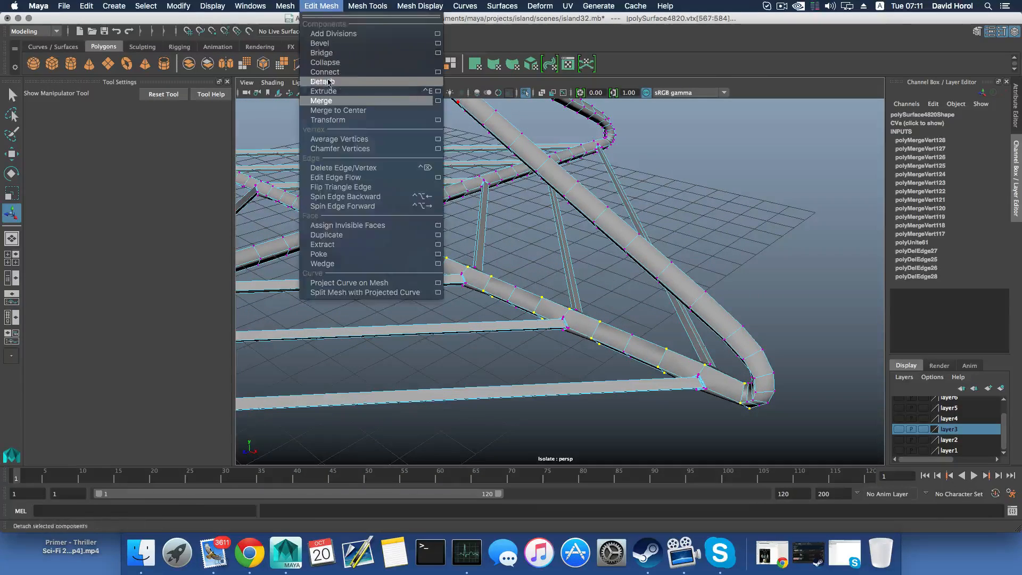
left_click(333, 101)
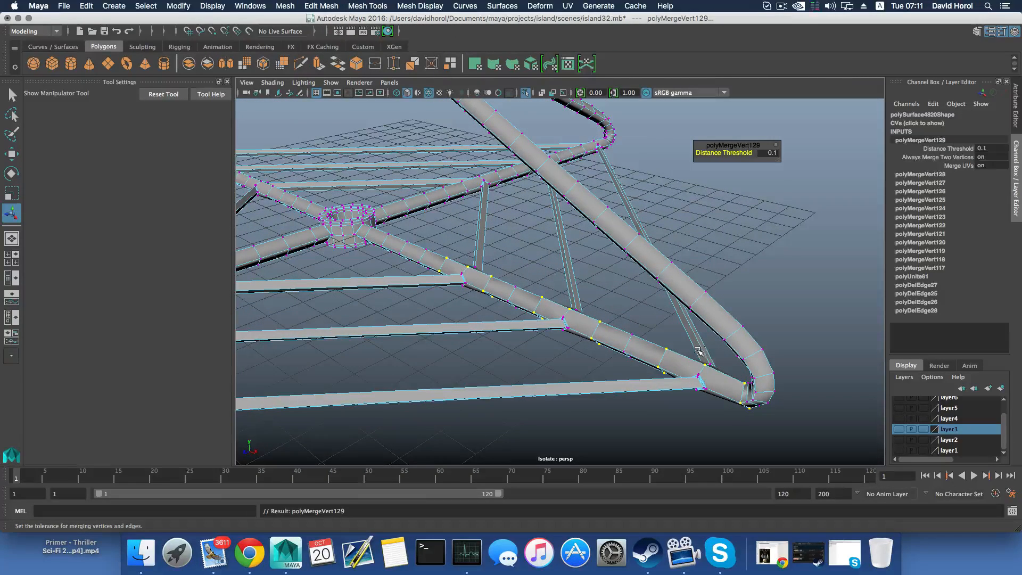
key("F8")
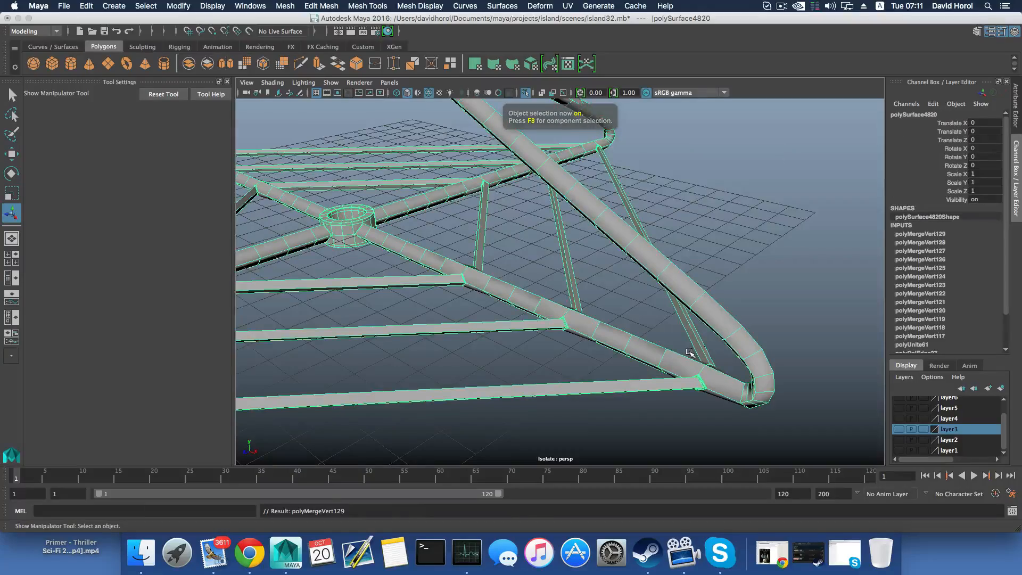
Examine the whole frame in the smoothed display, switch back to the unsmoothed display, and inspect the bar joints and bent corner
left_click(657, 326)
left_click_drag(656, 326, 631, 334, "alt")
scroll(631, 335, "down", 2)
scroll(619, 320, "down", 1)
middle_click_drag(585, 365, 559, 405, "alt")
middle_click_drag(574, 308, 575, 365, "alt")
left_click_drag(574, 365, 552, 369, "alt")
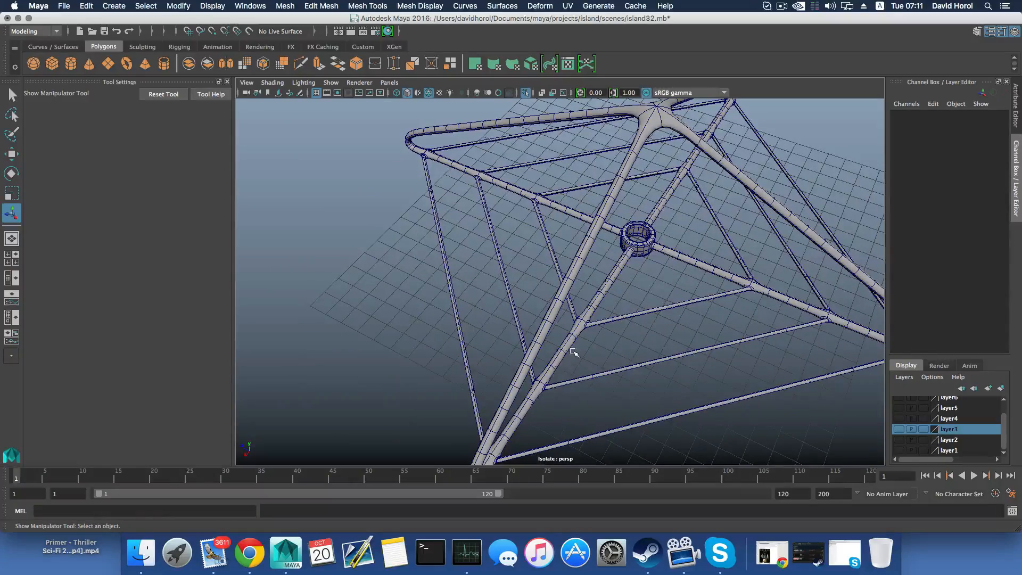
left_click(541, 338)
key("1")
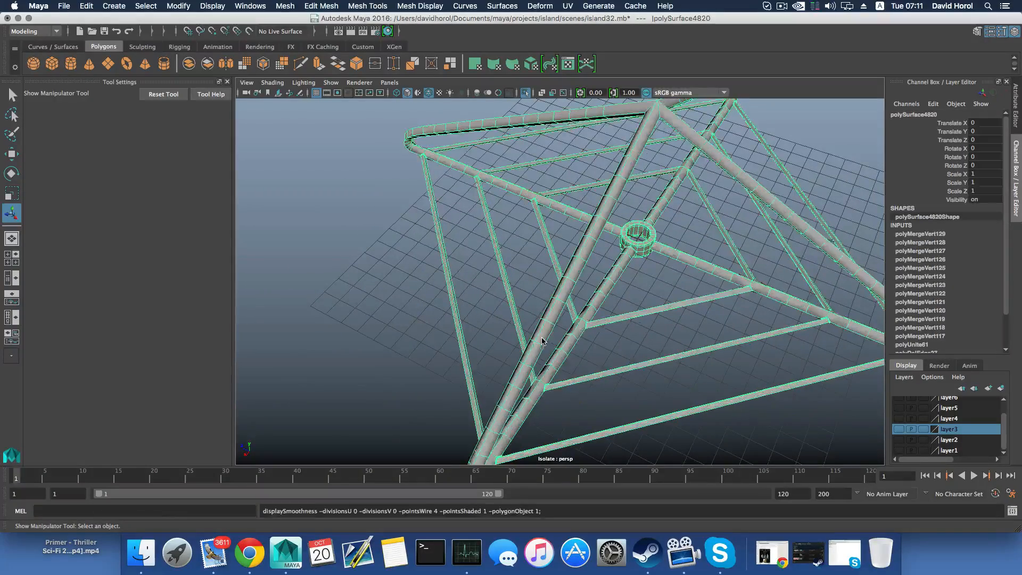
middle_click_drag(556, 365, 558, 288, "alt")
scroll(558, 287, "up", 3)
right_click_drag(558, 288, 760, 333, "alt")
right_click_drag(544, 316, 719, 337, "alt")
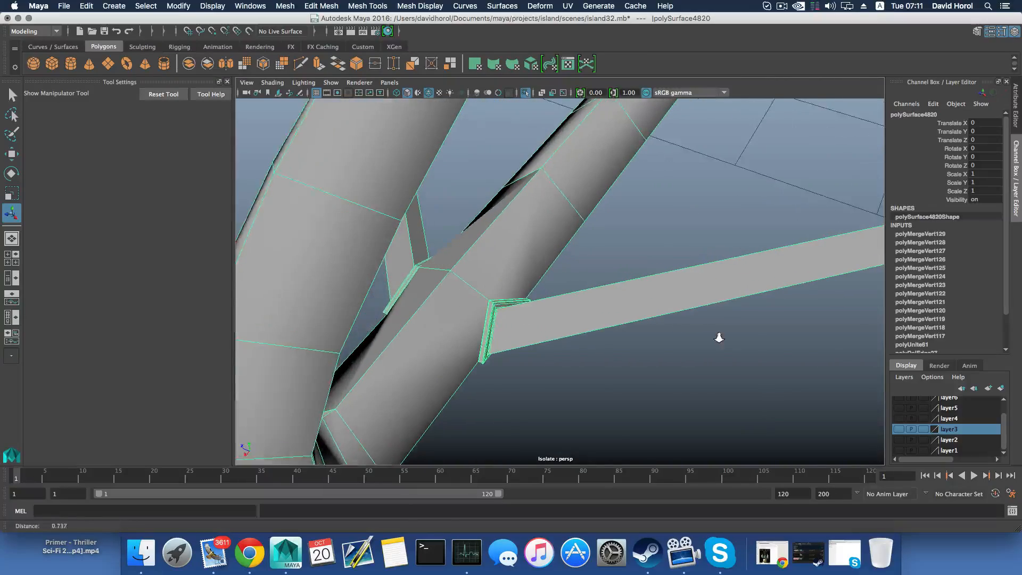
left_click_drag(649, 301, 687, 330, "alt")
right_click_drag(851, 397, 754, 367, "alt")
middle_click_drag(630, 320, 449, 314, "alt")
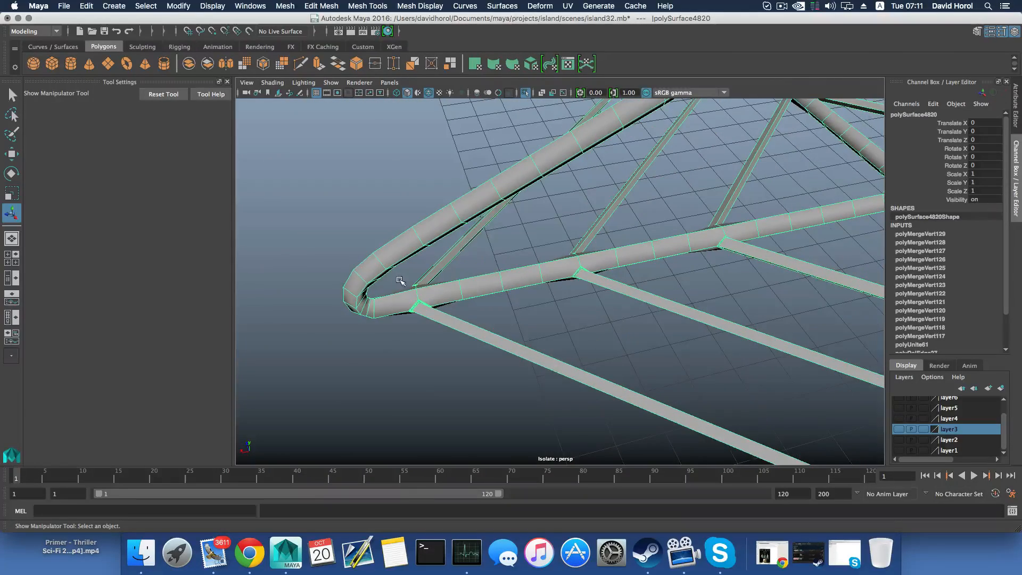
Move the edge loop on the hub side of the lower strut's outermost bar joint closer to that joint
left_click_drag(522, 304, 591, 290, "alt")
middle_click_drag(591, 290, 668, 306, "alt")
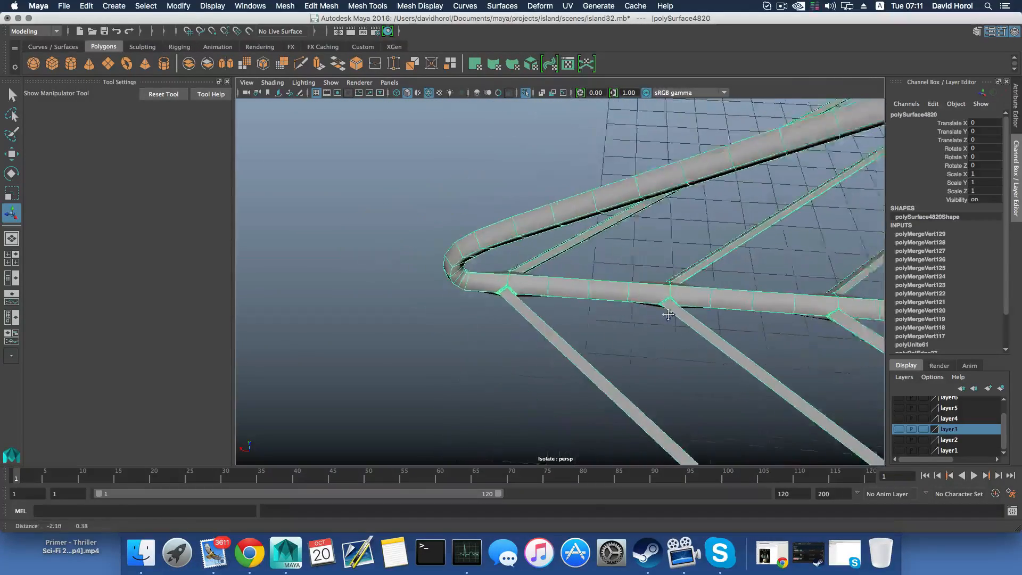
left_click_drag(668, 306, 655, 301, "alt")
right_click_drag(576, 271, 577, 291)
right_click_drag(579, 241, 579, 241)
left_click(575, 291)
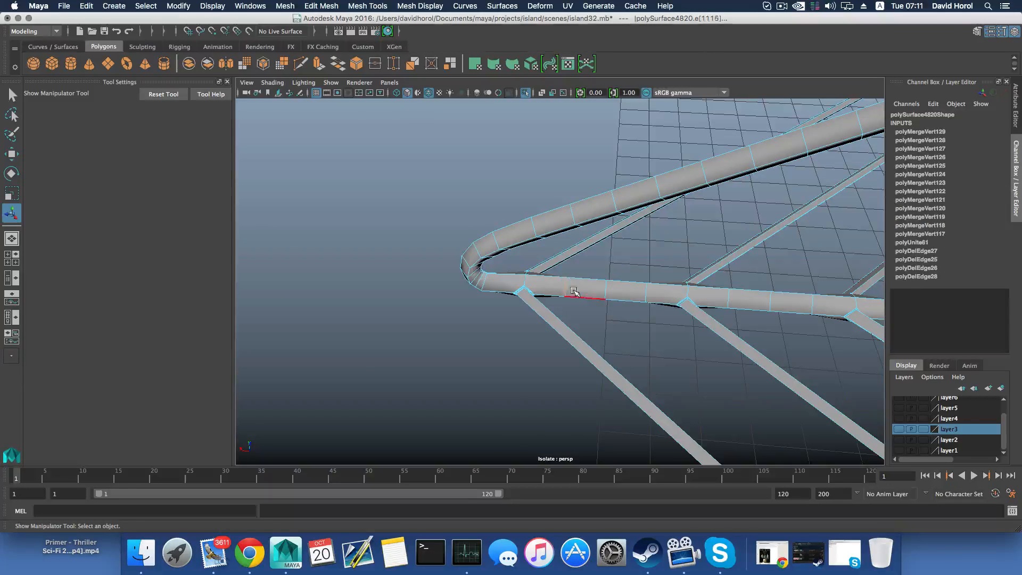
key("w")
left_click_drag(516, 283, 504, 282)
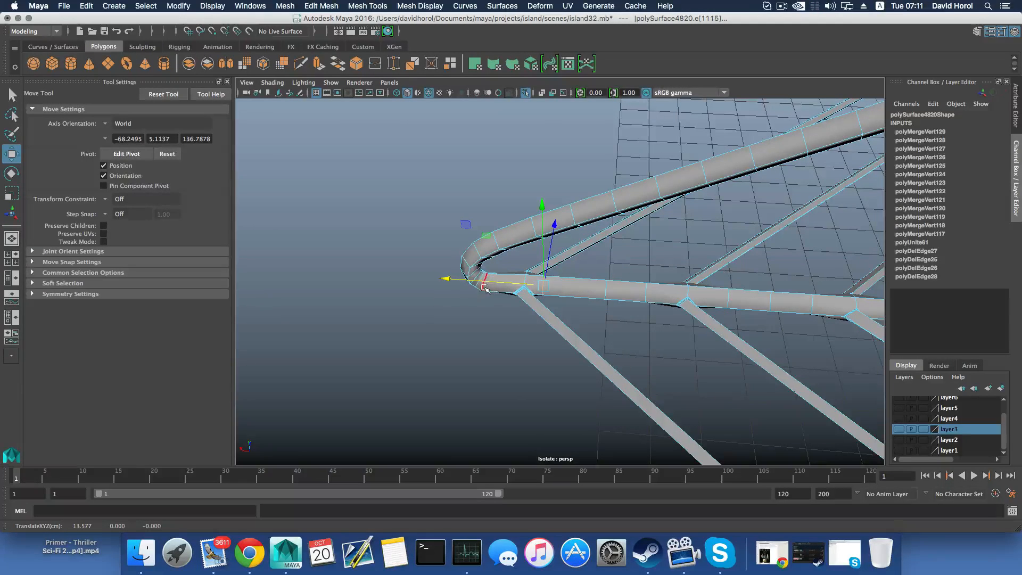
Move the edge loop at the end of the corner bend toward the outermost bar joint and rotate it to straighten it
left_click(484, 287)
left_click_drag(462, 283, 501, 262)
key("1")
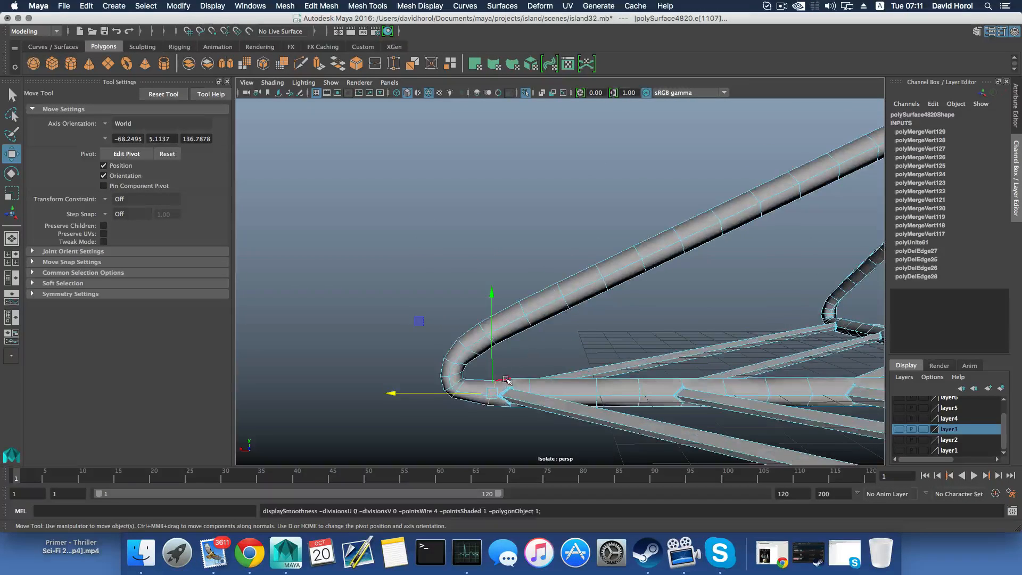
left_click_drag(462, 393, 463, 393)
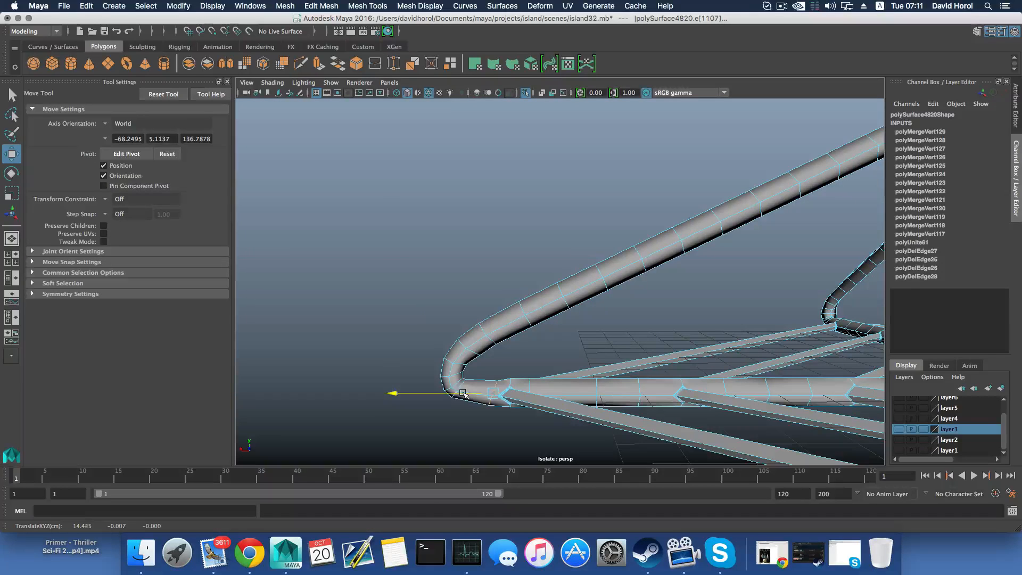
key("e")
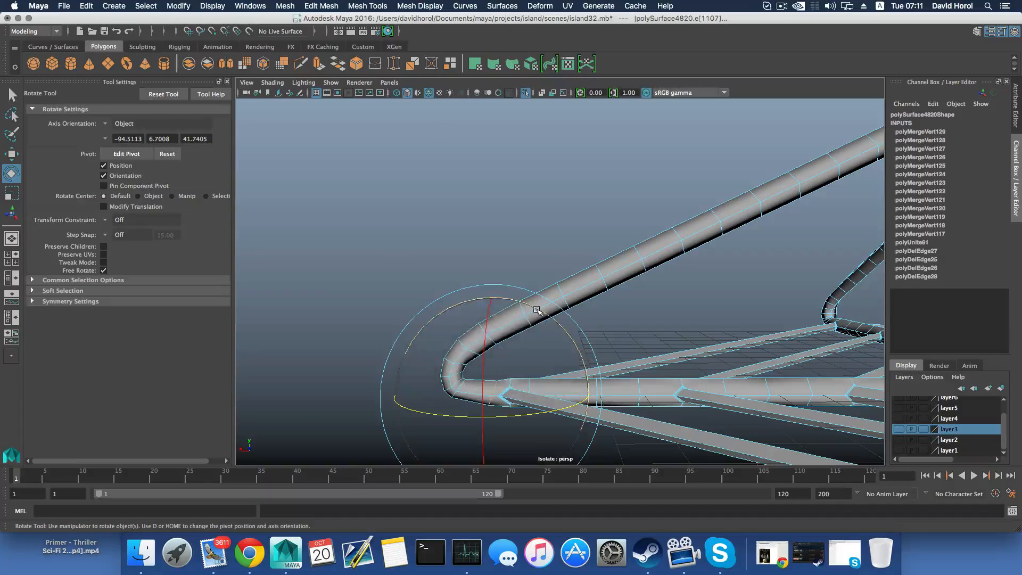
left_click_drag(532, 315, 510, 305)
Try scaling the repositioned edge loop down to about 0.835 and undo the scaling
key("r")
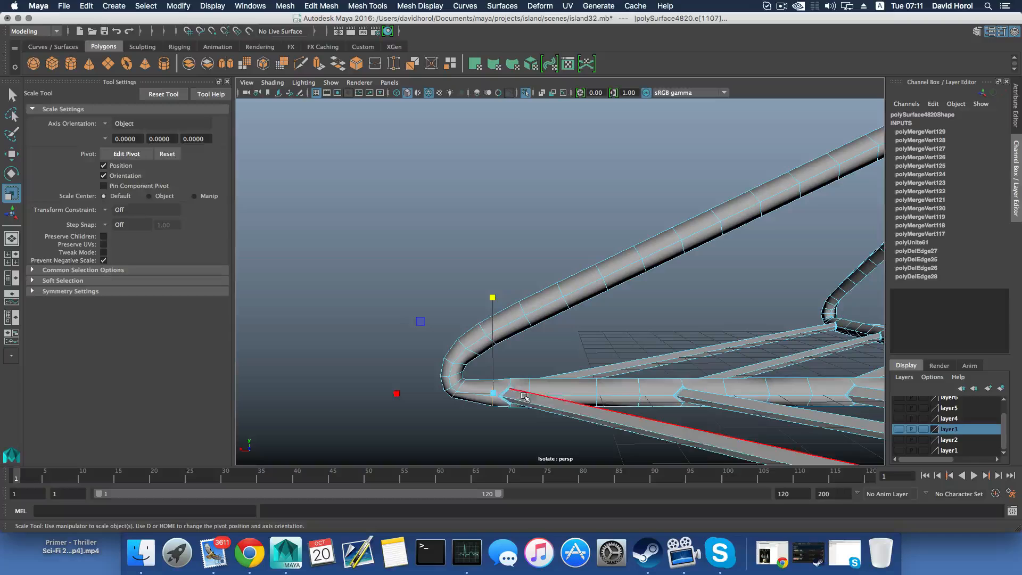
left_click_drag(495, 393, 490, 394)
key("z")
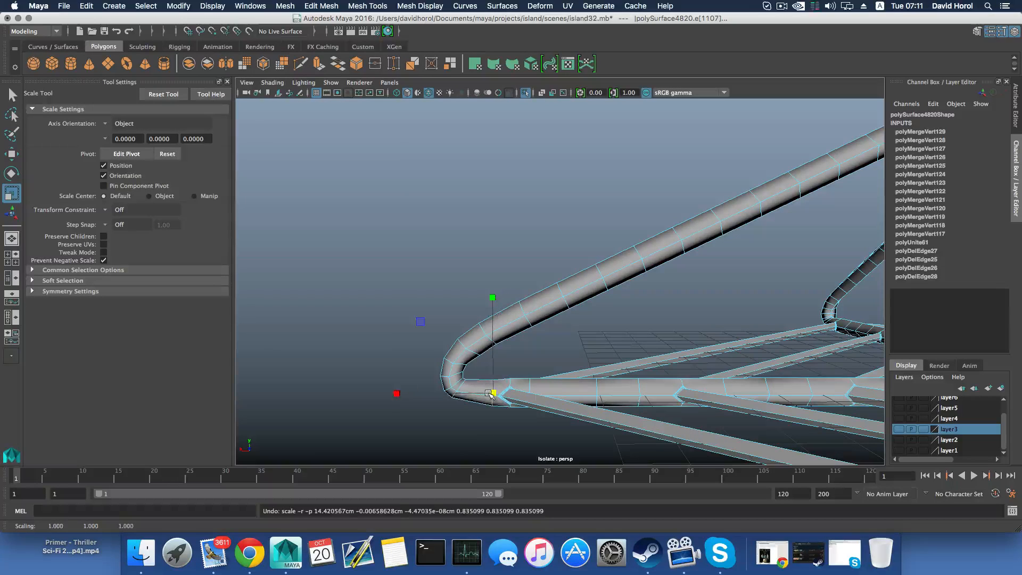
Insert an edge loop on the lower strut between the corner bend and the repositioned edge loop
key("F8")
key("F8")
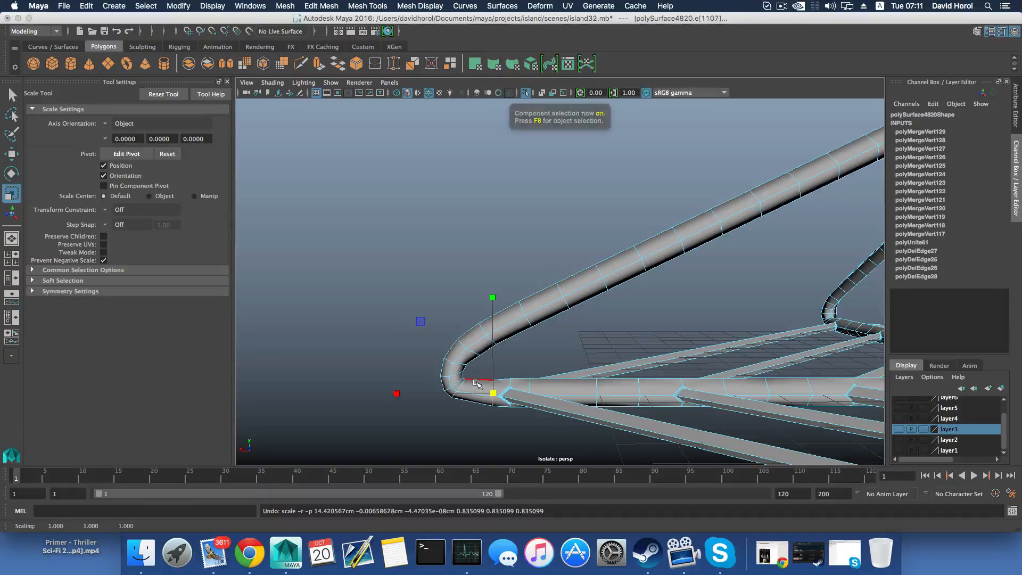
right_click_drag(476, 383, 460, 382, "shift")
left_click_drag(475, 396, 477, 397)
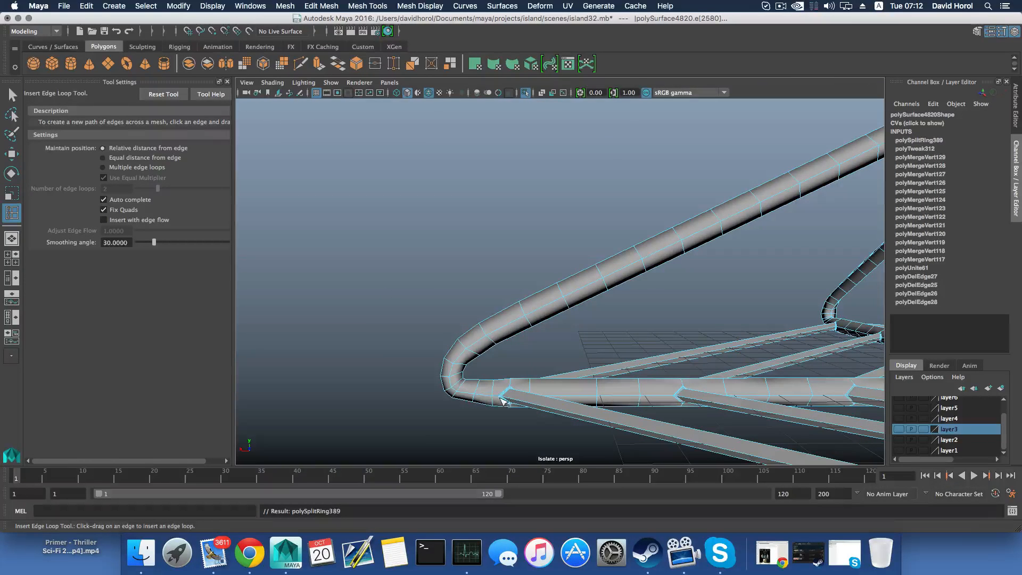
Try to insert an edge loop on the tube's upper side beside the outermost bar joint and undo it
middle_click_drag(500, 399, 517, 384, "alt")
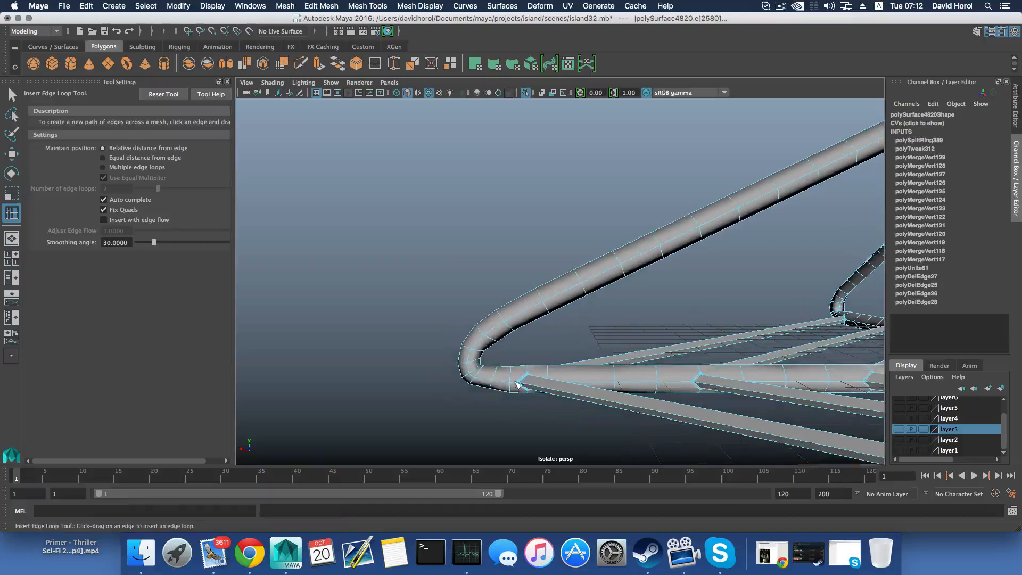
left_click_drag(548, 401, 534, 320, "alt")
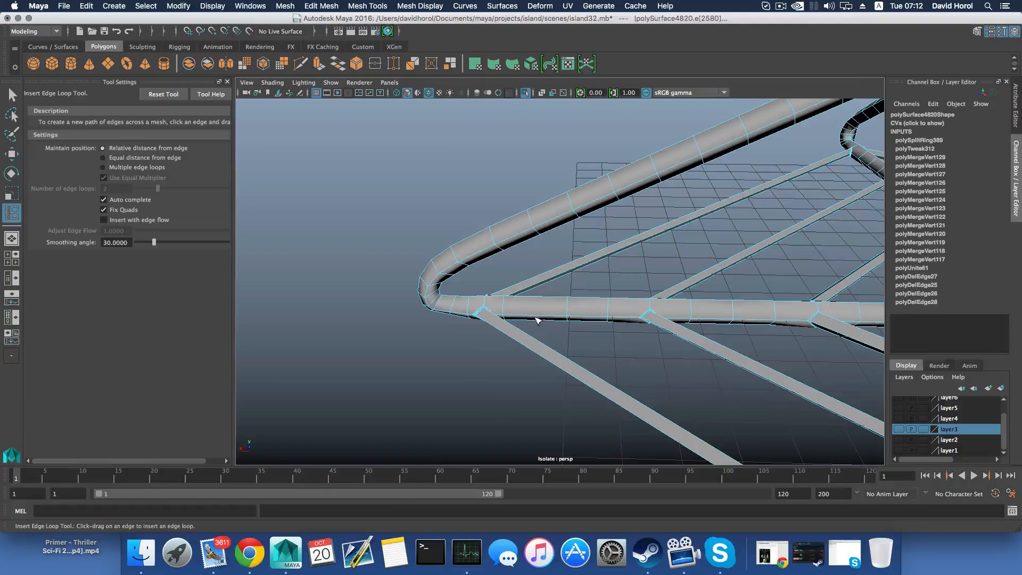
right_click_drag(491, 308, 713, 406, "alt")
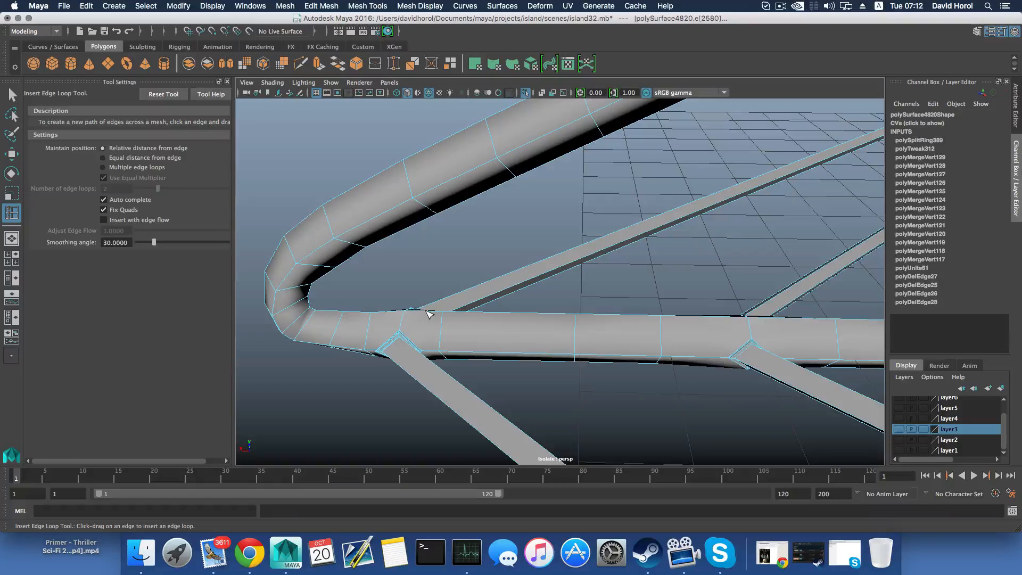
left_click(426, 310)
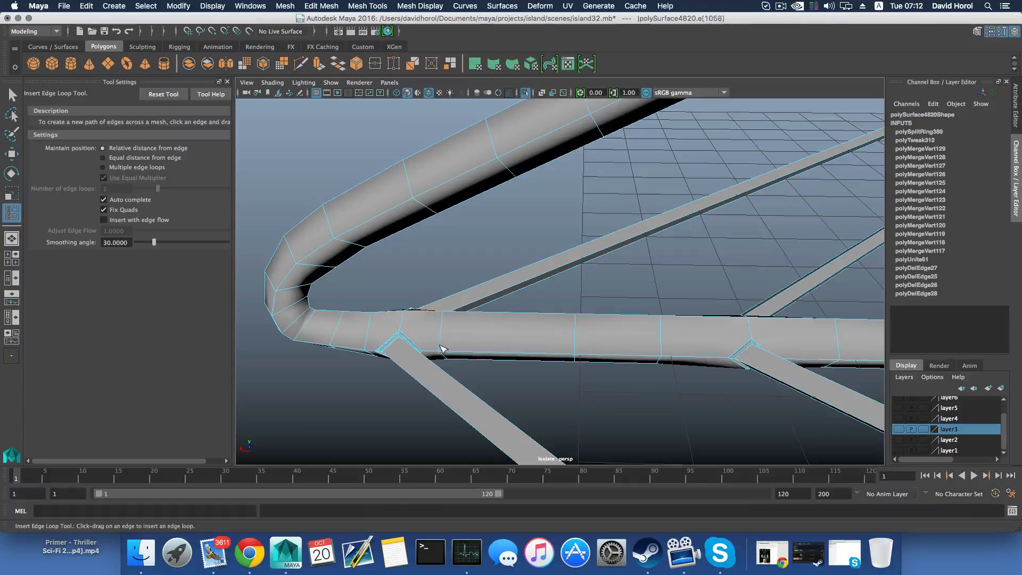
key("super+z")
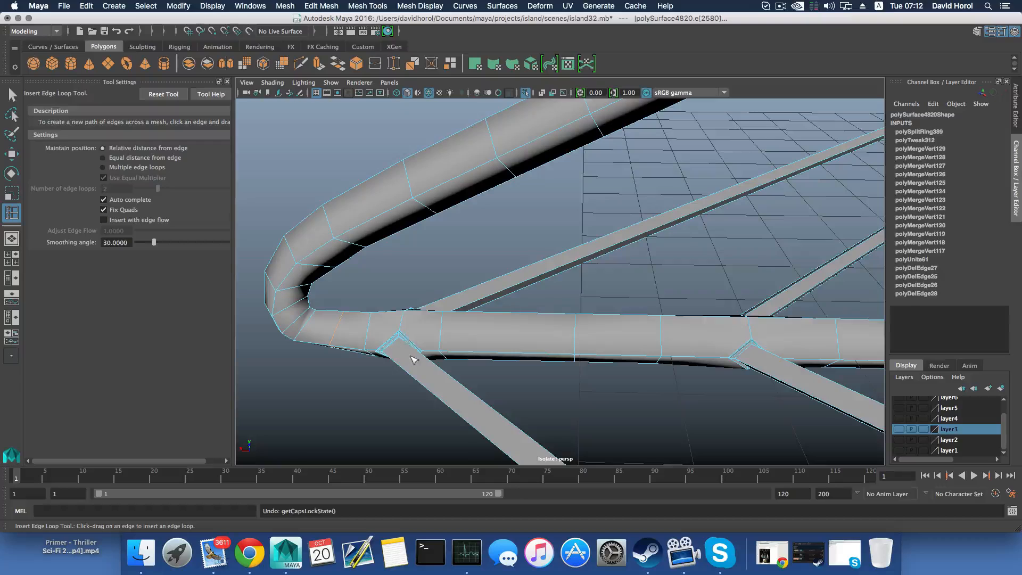
Insert an edge loop on the lower strut between the outermost bar joint and the neighbouring joint toward the hub
left_click_drag(414, 359, 575, 351, "alt")
left_click_drag(496, 348, 382, 373, "alt")
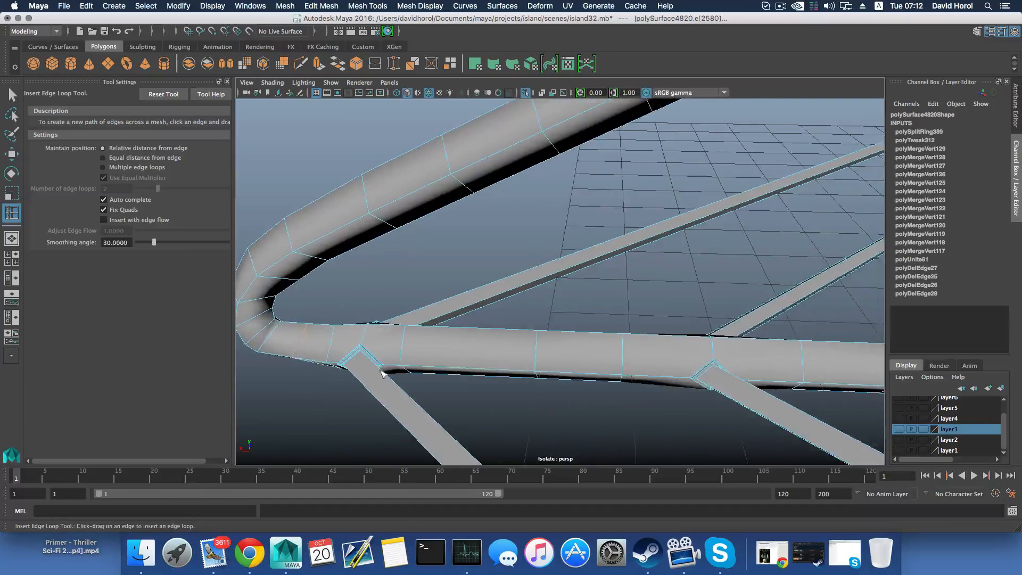
left_click_drag(478, 365, 473, 366)
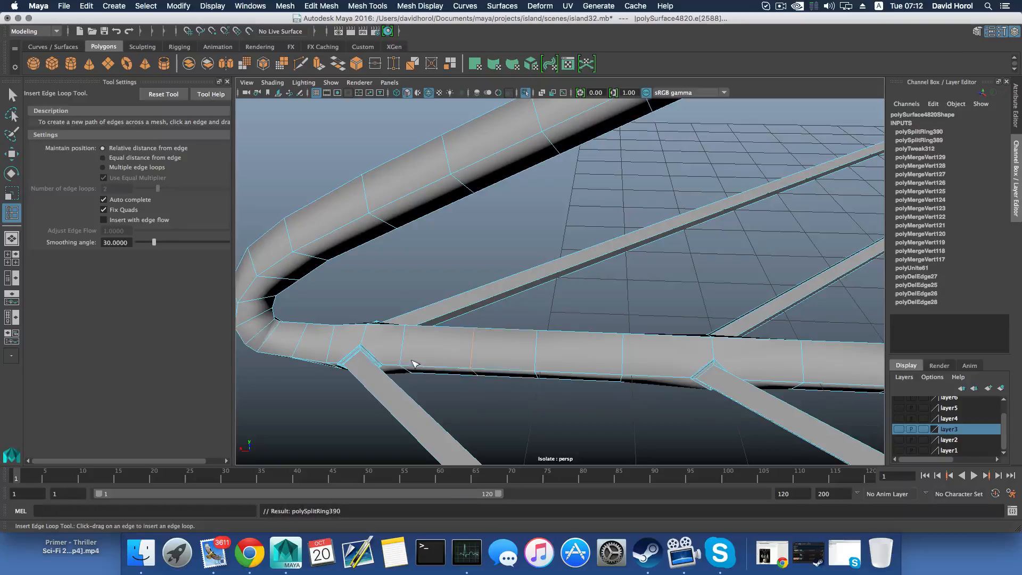
Examine the bent corner and the bar joints on another lower strut
scroll(531, 397, "down", 6)
middle_click_drag(642, 366, 349, 359, "alt")
left_click_drag(585, 385, 540, 351, "alt")
middle_click_drag(541, 351, 359, 335, "alt")
scroll(358, 335, "up", 5)
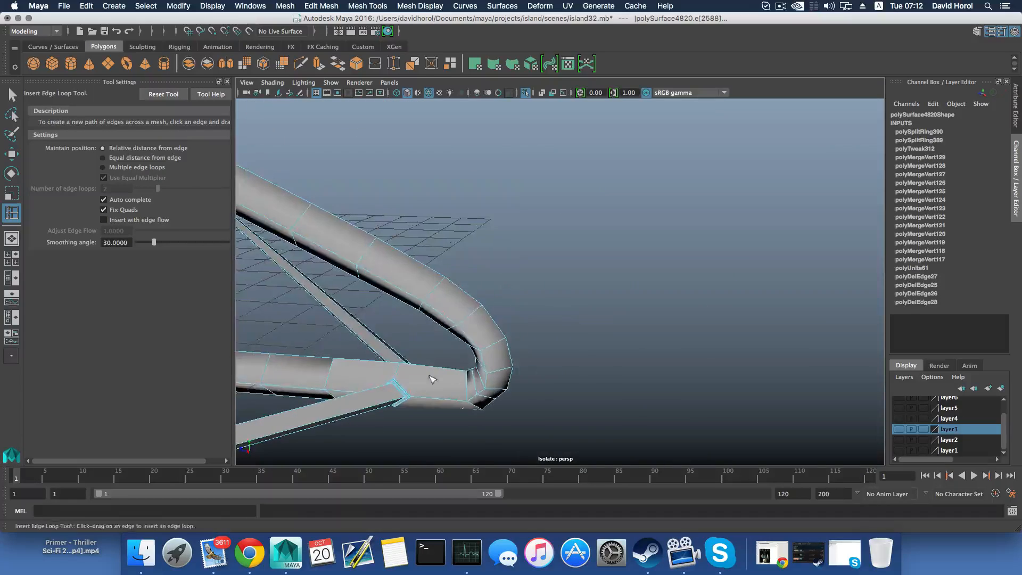
left_click_drag(431, 378, 540, 355, "alt")
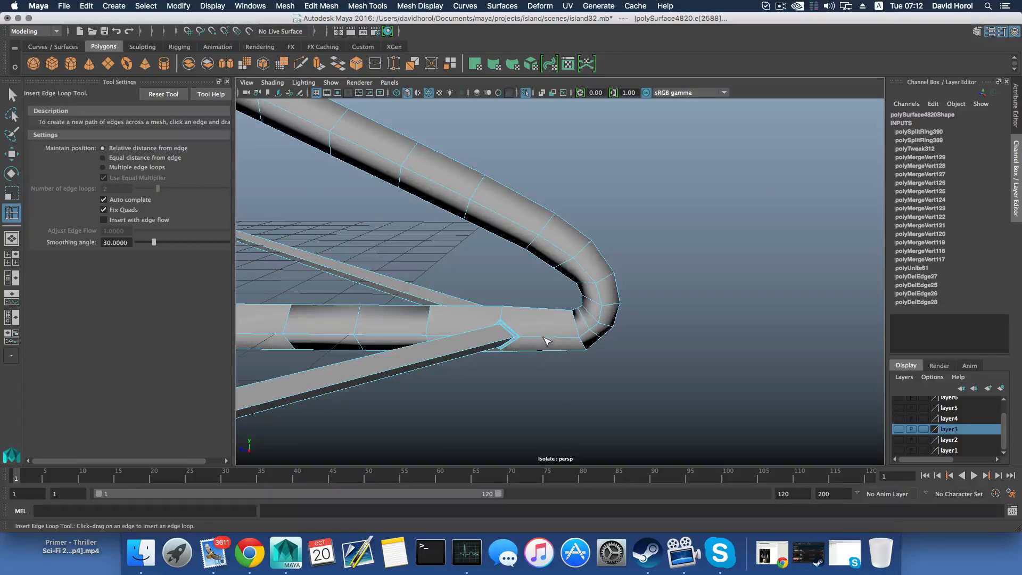
right_click(529, 265)
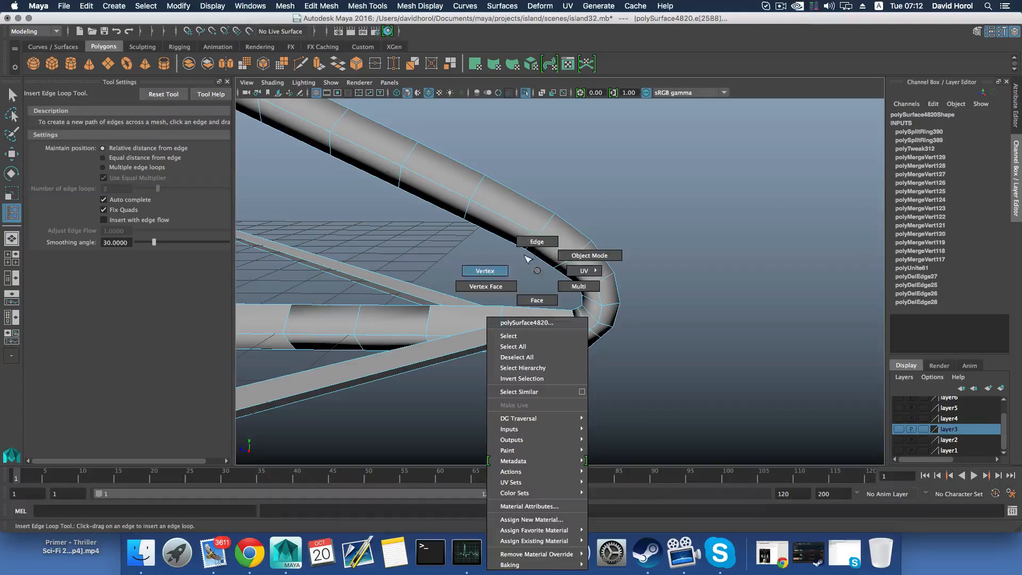
middle_click_drag(305, 364, 663, 353, "alt")
right_click_drag(663, 353, 525, 385, "alt")
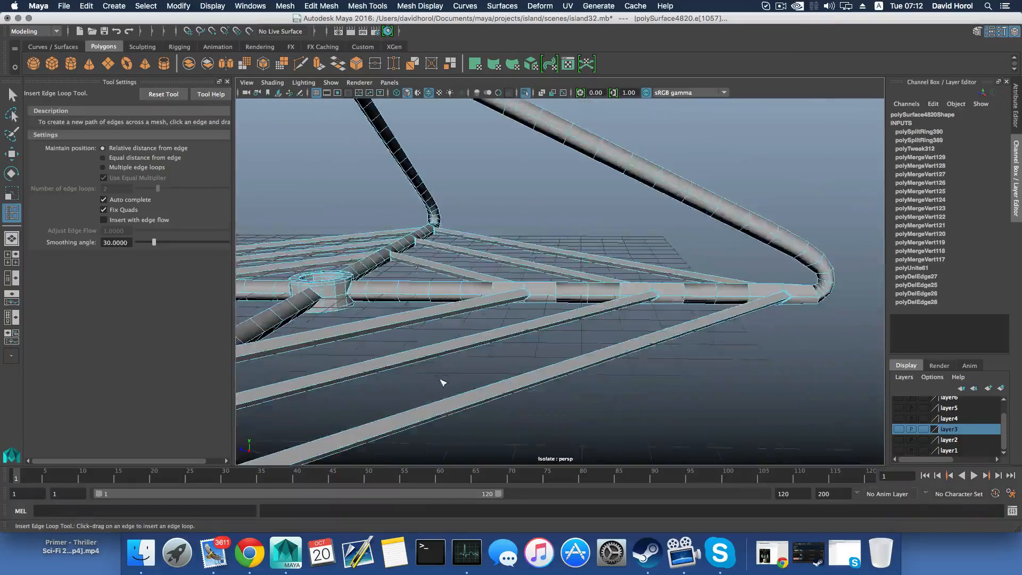
Insert three edge loops around the collar where a cross bar meets the lower strut
left_click_drag(442, 383, 373, 391, "alt")
middle_click_drag(391, 370, 608, 362, "alt")
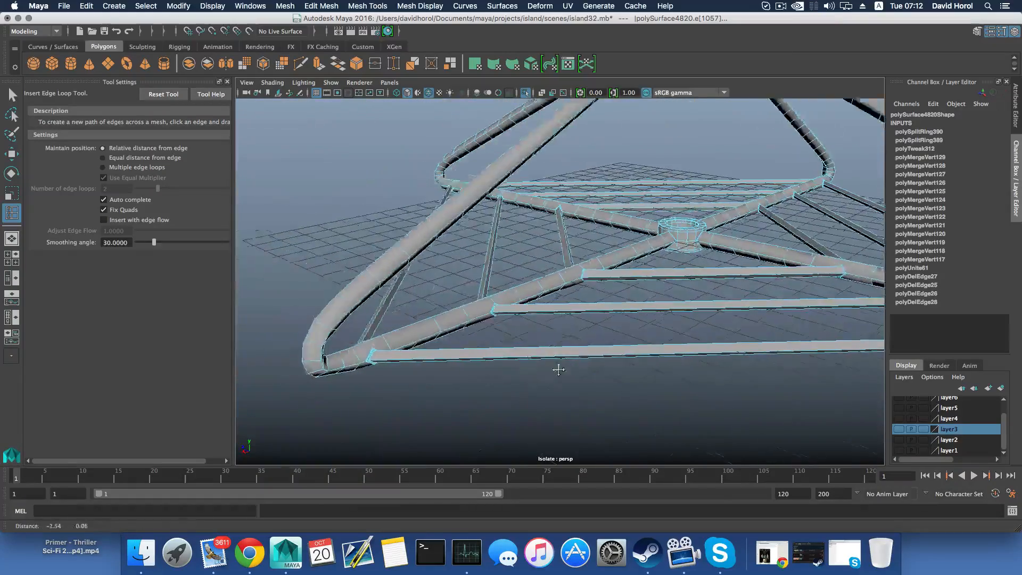
right_click_drag(608, 362, 575, 392, "alt")
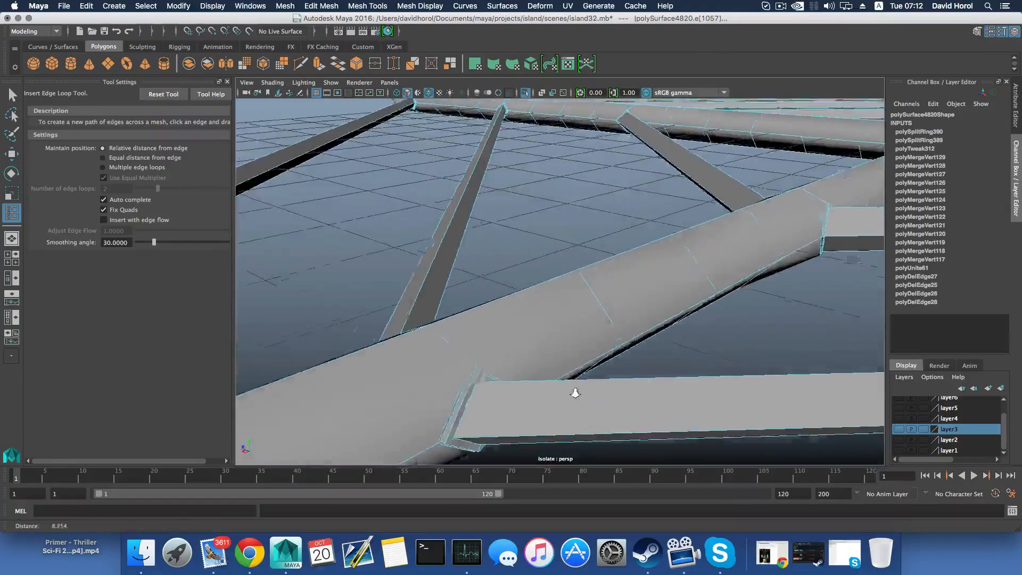
middle_click_drag(575, 392, 573, 379, "alt")
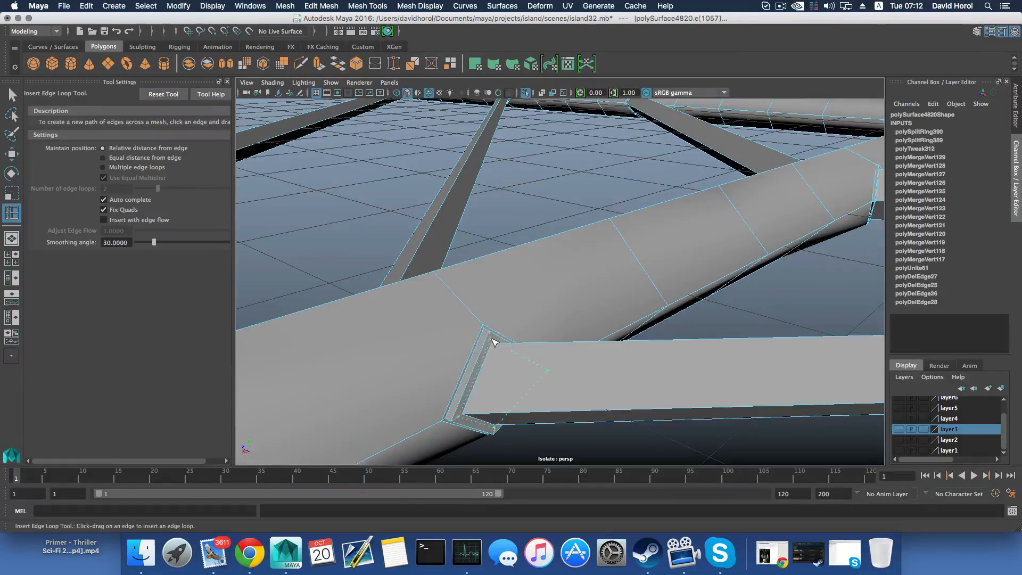
left_click(494, 343)
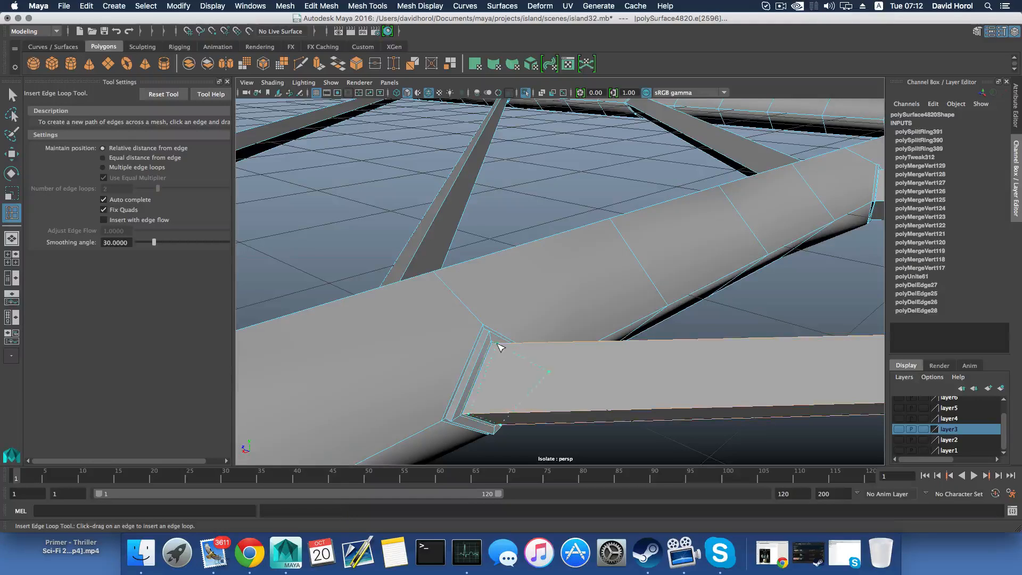
left_click(495, 343)
left_click(490, 335)
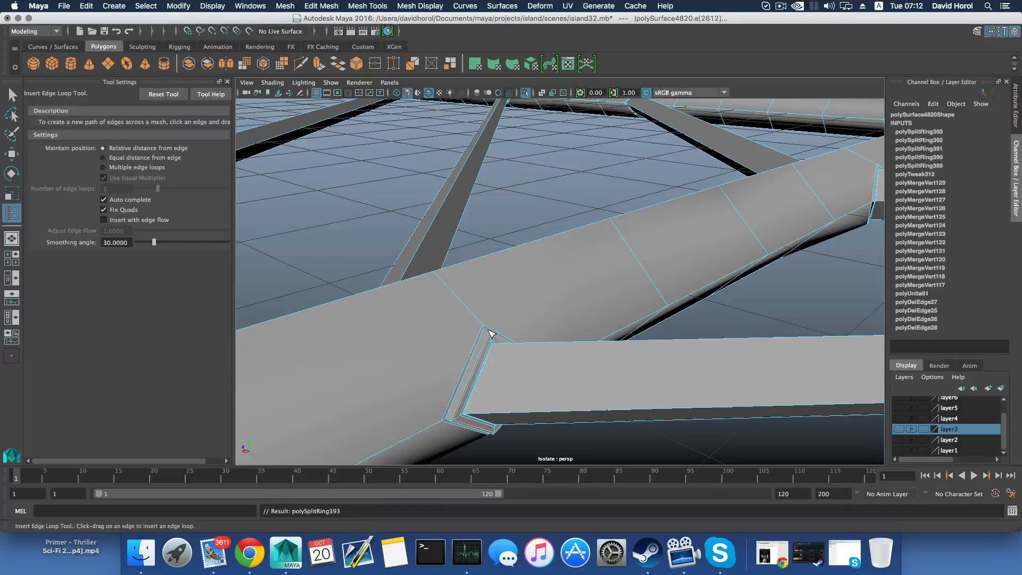
Undo the misplaced edge loop and insert two more loops on the same bar joint's collar
left_click(489, 331)
key("super+z")
left_click(487, 329)
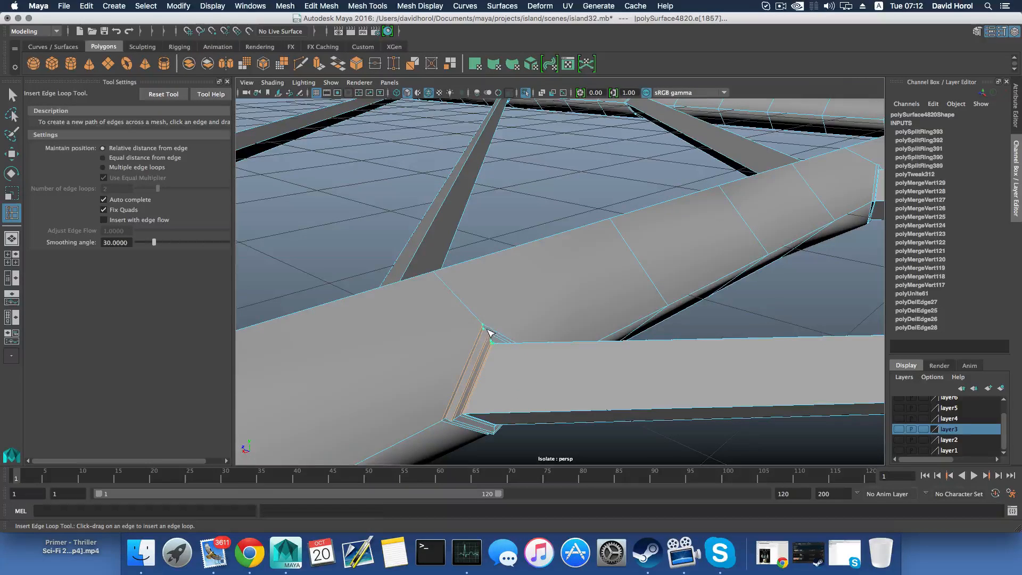
left_click_drag(490, 338, 694, 315, "alt")
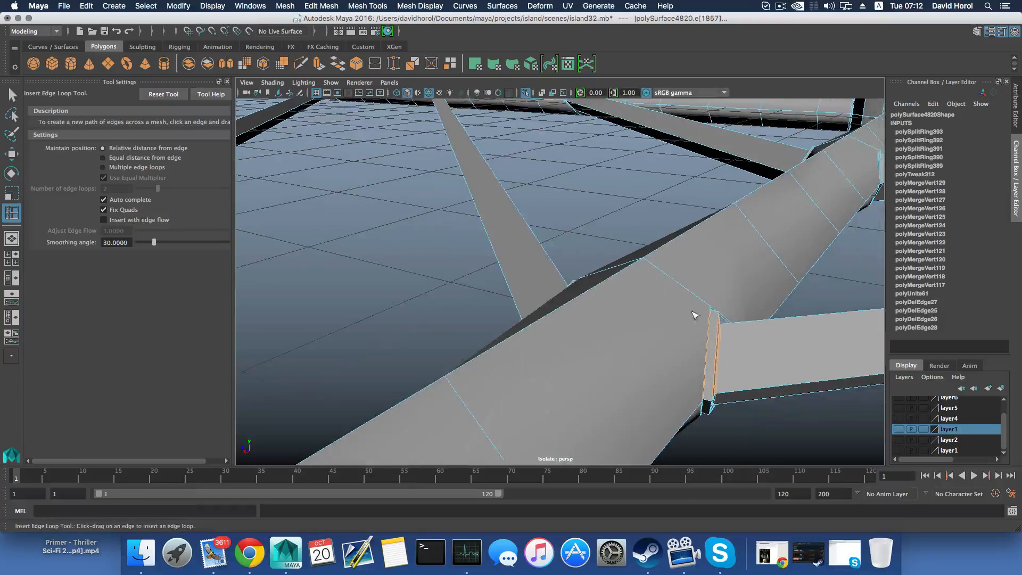
left_click(719, 316)
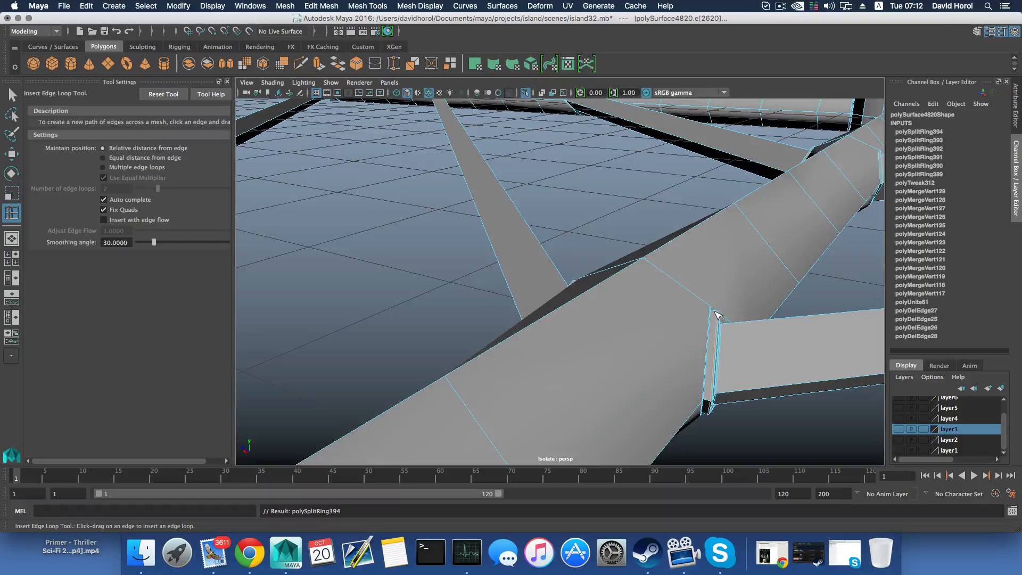
left_click(715, 315)
Add one further edge loop at the collar's edge beside the tube, undoing misplaced attempts
right_click_drag(715, 315, 672, 325, "alt")
middle_click_drag(510, 348, 607, 337, "alt")
right_click_drag(607, 338, 632, 349, "alt")
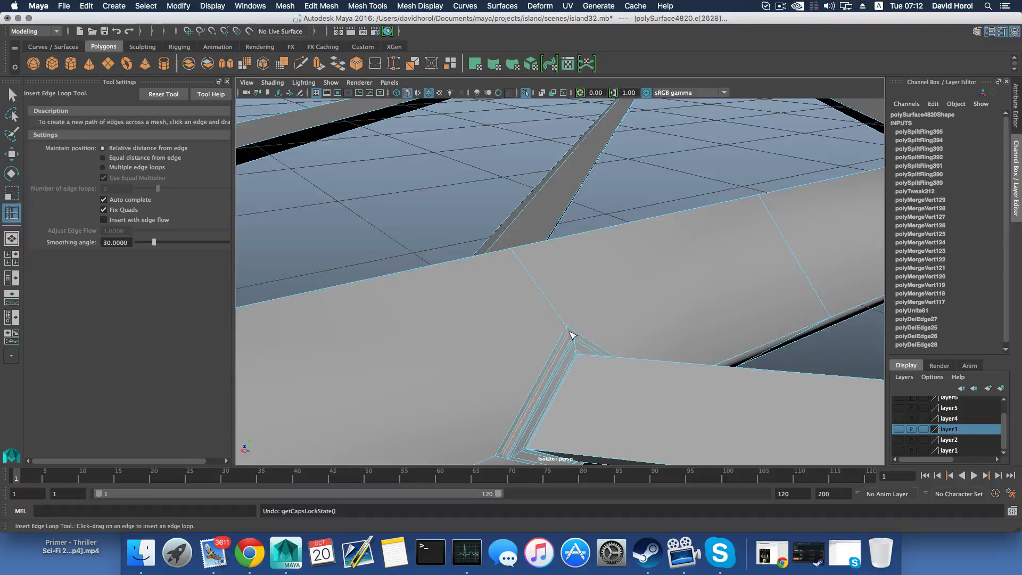
key("z")
left_click_drag(567, 329, 651, 355)
key("z")
Insert two edge loops around the collar of another cross bar's joint, next to the tube surface
middle_click_drag(651, 356, 522, 383, "alt")
right_click_drag(522, 384, 611, 397, "alt")
middle_click_drag(610, 397, 388, 429, "alt")
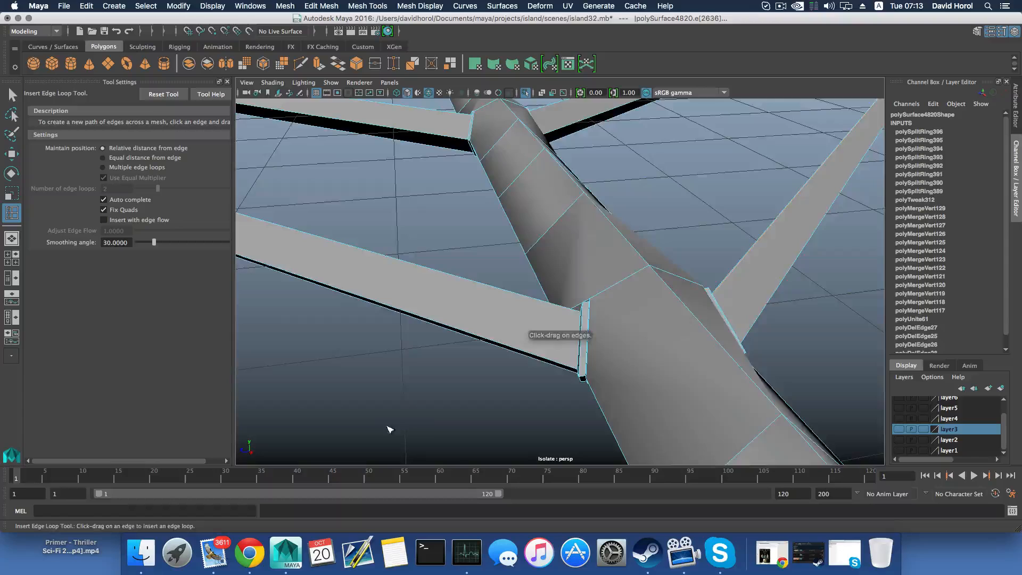
left_click_drag(387, 429, 441, 395, "alt")
right_click_drag(442, 395, 607, 346, "alt")
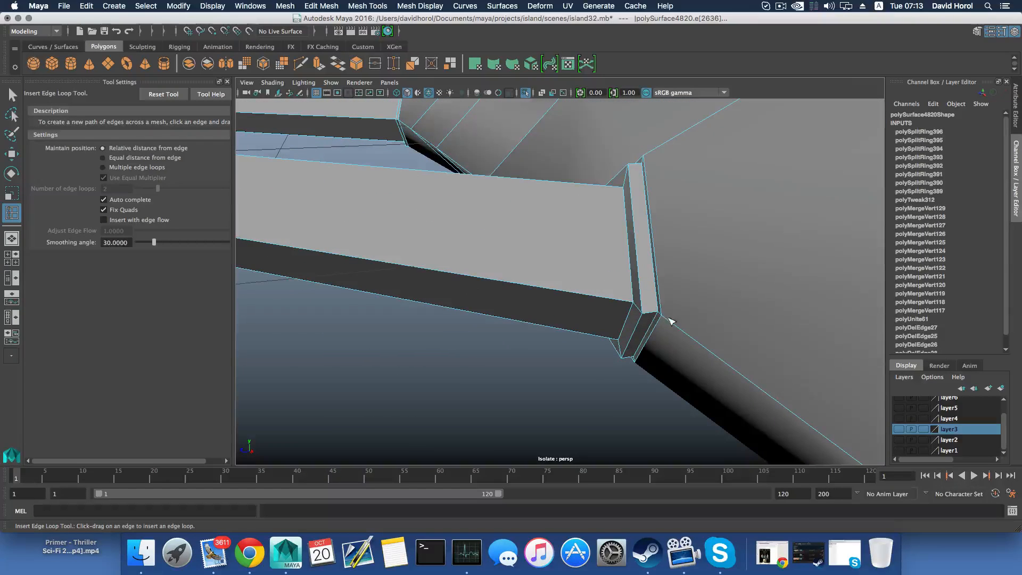
left_click_drag(656, 314, 582, 326)
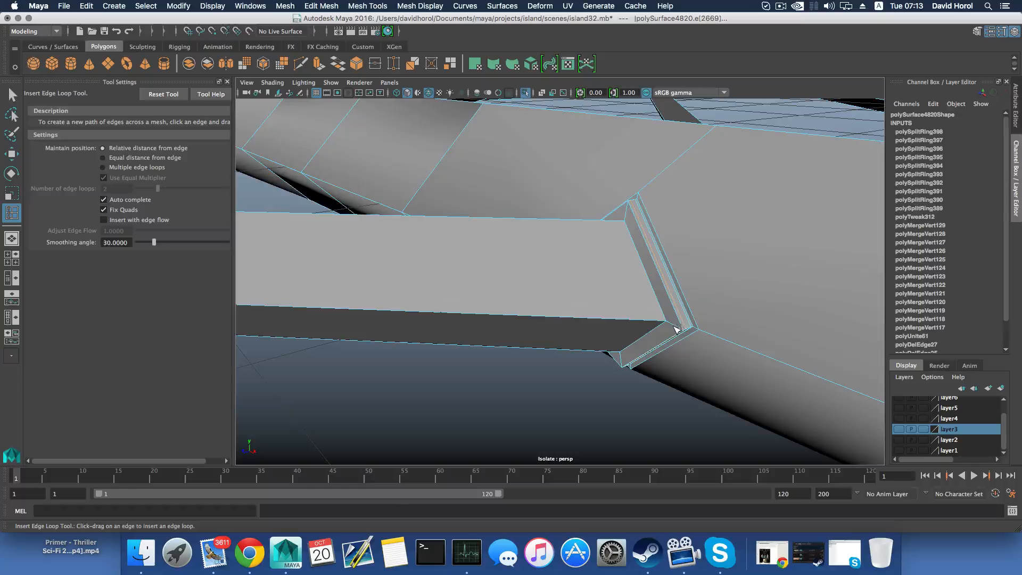
Insert supporting edge loops around the collars of the next cross bar joints, close to the tube surface
left_click_drag(680, 330, 578, 331)
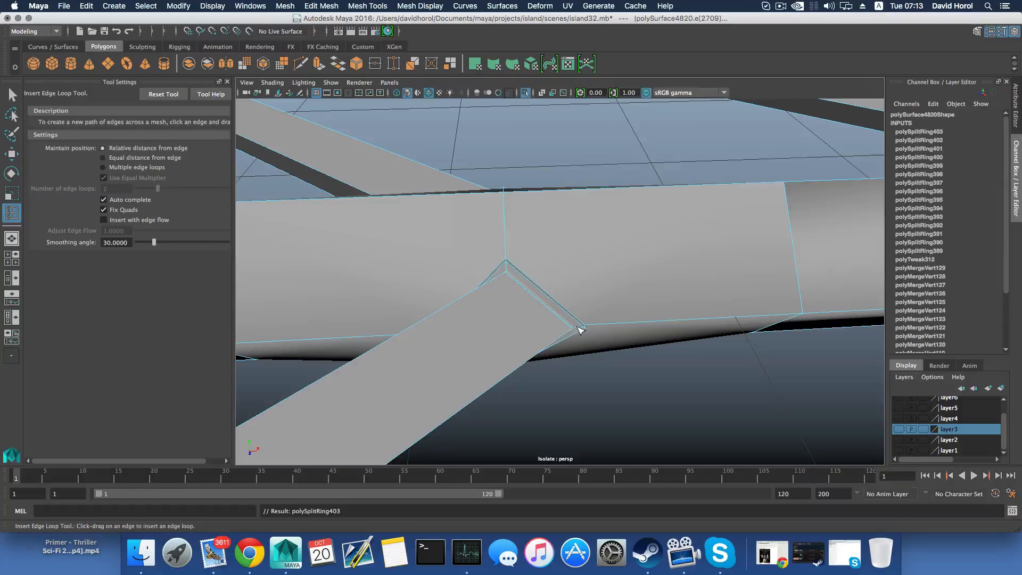
left_click_drag(583, 331, 582, 331)
left_click_drag(582, 331, 483, 385, "alt")
left_click(428, 328)
Insert edge loops on the sloping tubes close to the frame's apex to support the merged corner
scroll(483, 385, "down", 10)
left_click_drag(494, 284, 512, 299, "alt")
scroll(513, 299, "down", 8)
middle_click_drag(513, 299, 514, 277, "alt")
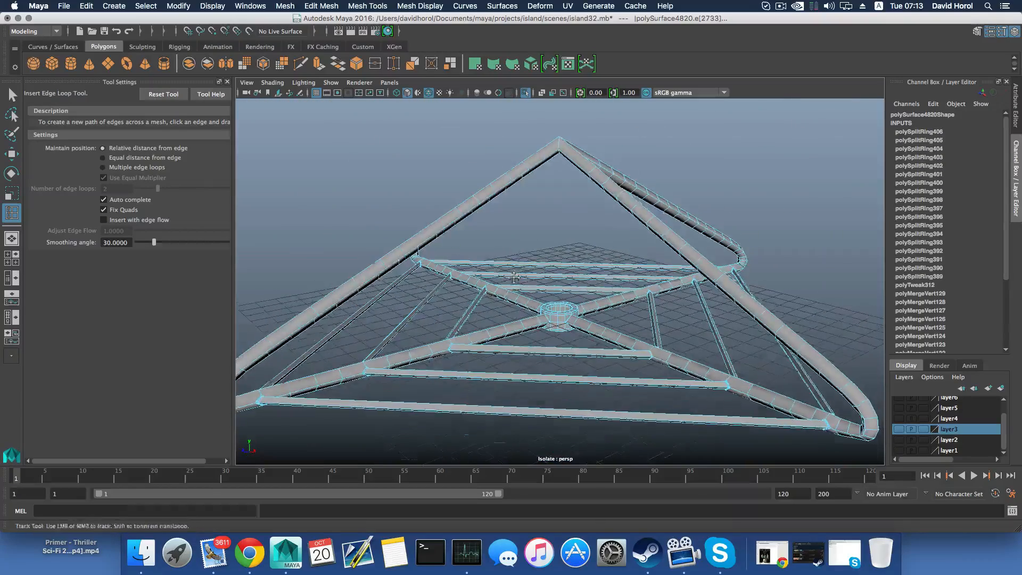
scroll(514, 276, "up", 10)
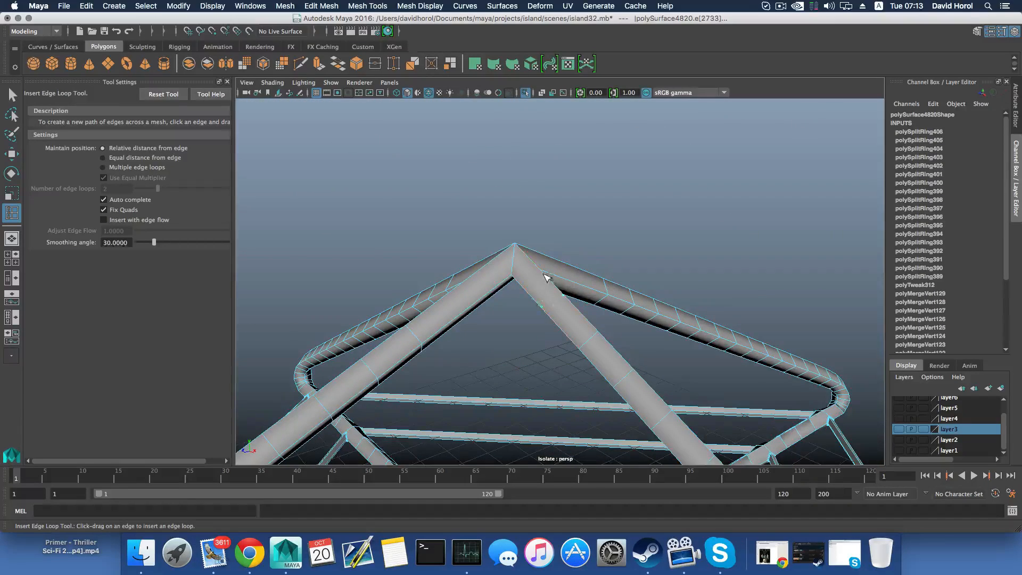
left_click(512, 249)
left_click(515, 245)
left_click_drag(515, 245, 582, 220, "alt")
left_click(515, 245)
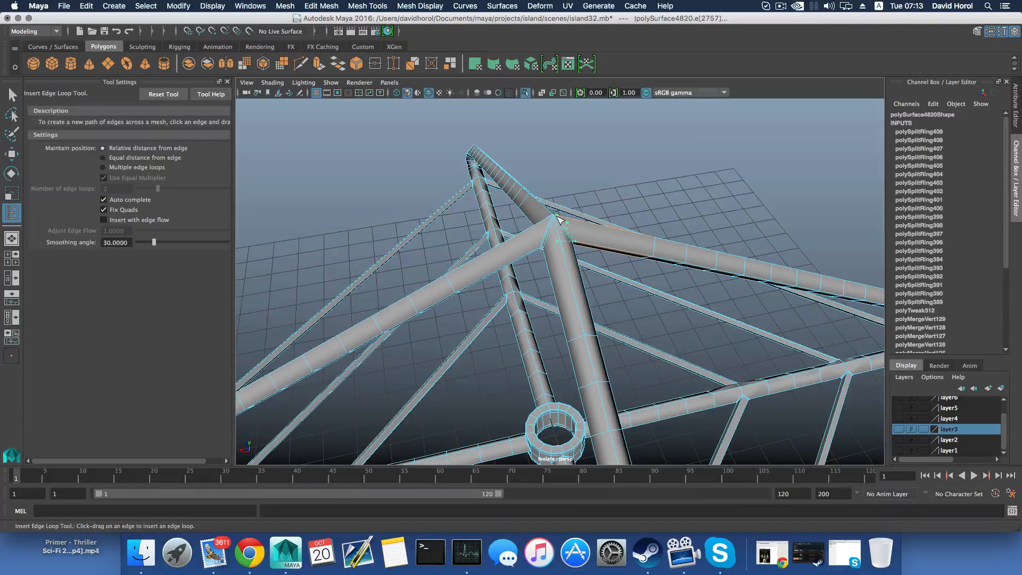
left_click(558, 219)
Compare the frame in wireframe, shaded and textured display and examine the smoothed joint between a cross bar and the lower tube
left_click_drag(559, 220, 539, 345, "alt")
key("4")
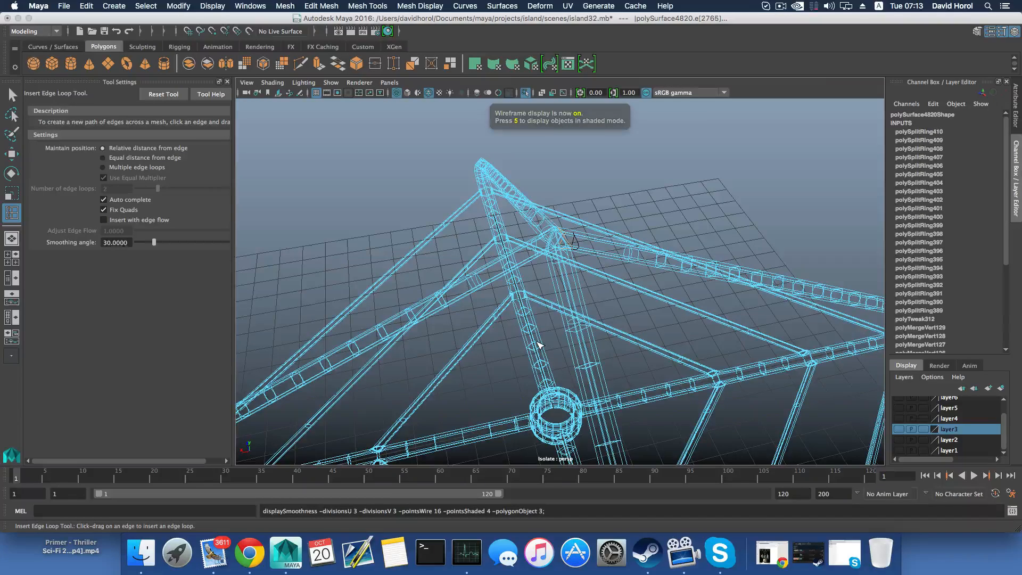
key("5")
key("4")
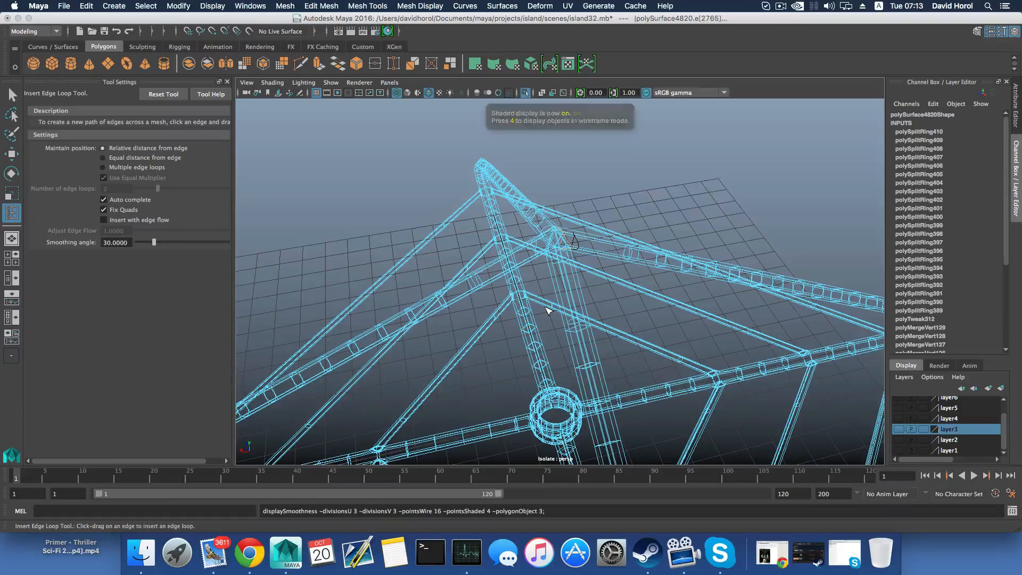
key("5")
key("6")
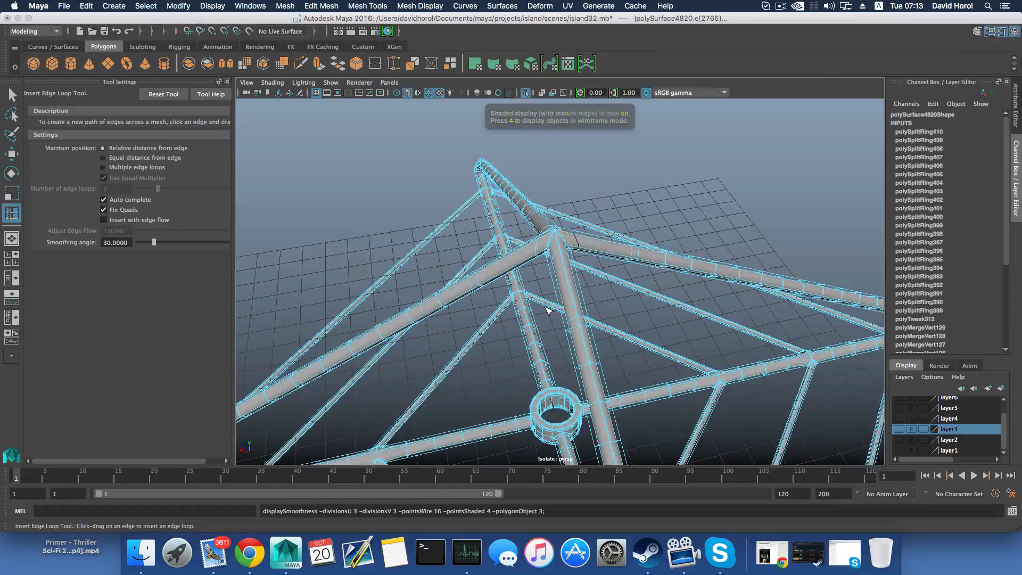
key("F8")
left_click_drag(556, 318, 601, 300, "alt")
middle_click_drag(591, 410, 581, 342, "alt")
left_click_drag(581, 341, 603, 350, "alt")
middle_click_drag(604, 350, 456, 347, "alt")
scroll(376, 342, "up", 5)
left_click_drag(376, 342, 326, 304, "alt")
middle_click_drag(326, 303, 432, 300, "alt")
scroll(424, 313, "up", 5)
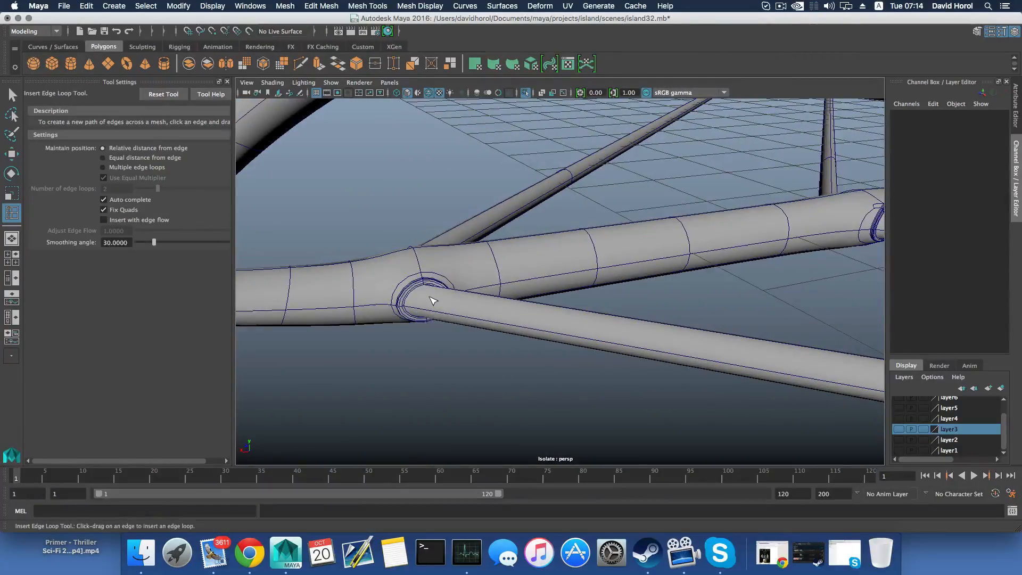
Switch to object selection with the Select tool and turn off smooth preview for the tubular frame
left_click(12, 95)
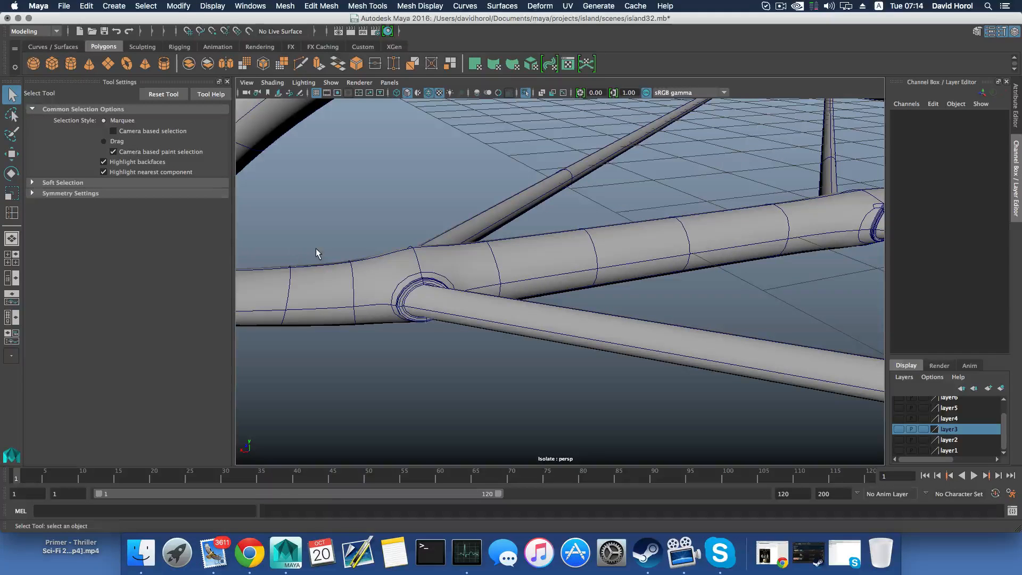
key("F8")
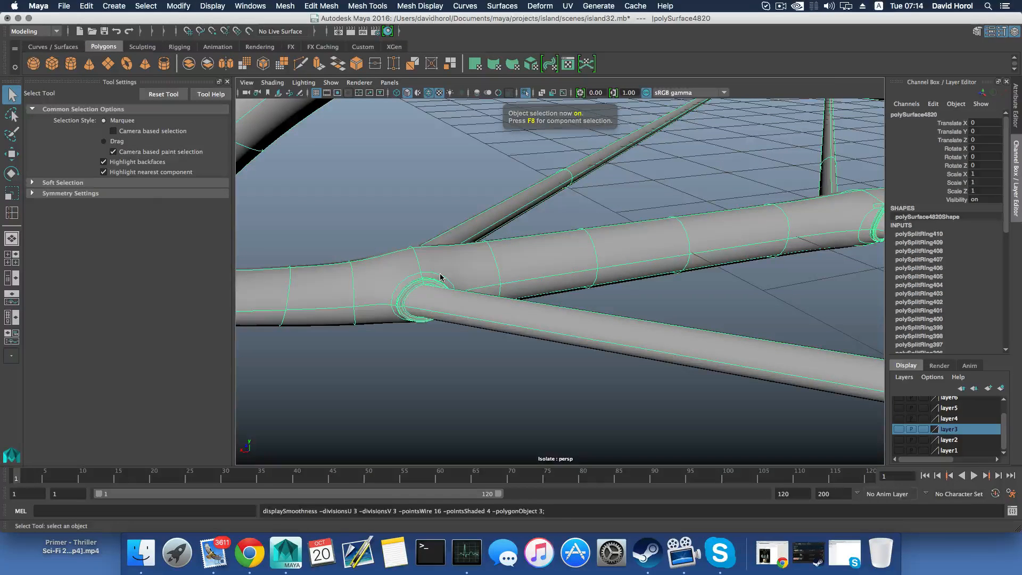
key("1")
left_click_drag(440, 277, 404, 287, "alt")
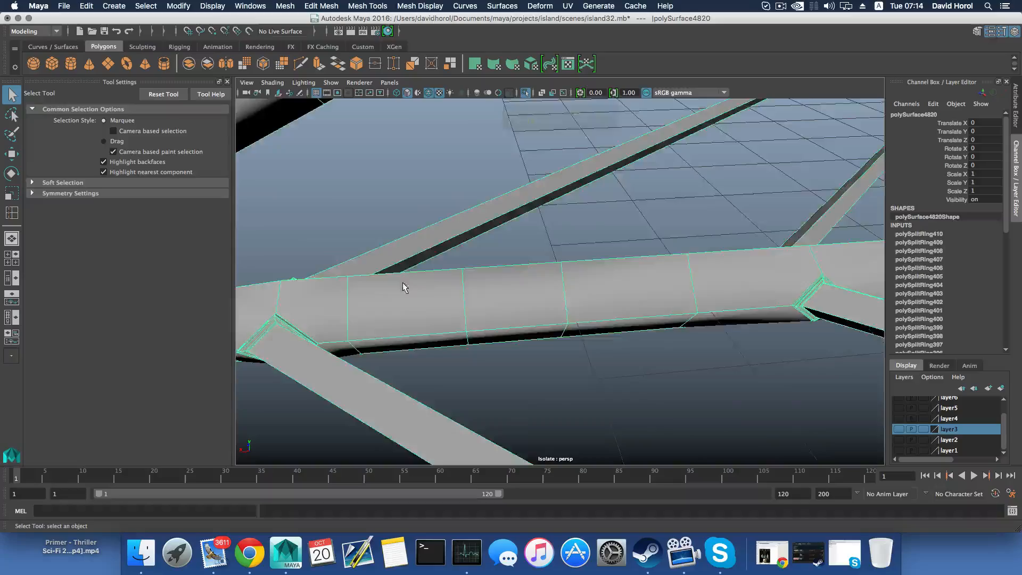
Examine the unsmoothed frame's bar joints, rounded corners and overall shape from several sides
scroll(495, 299, "down", 5)
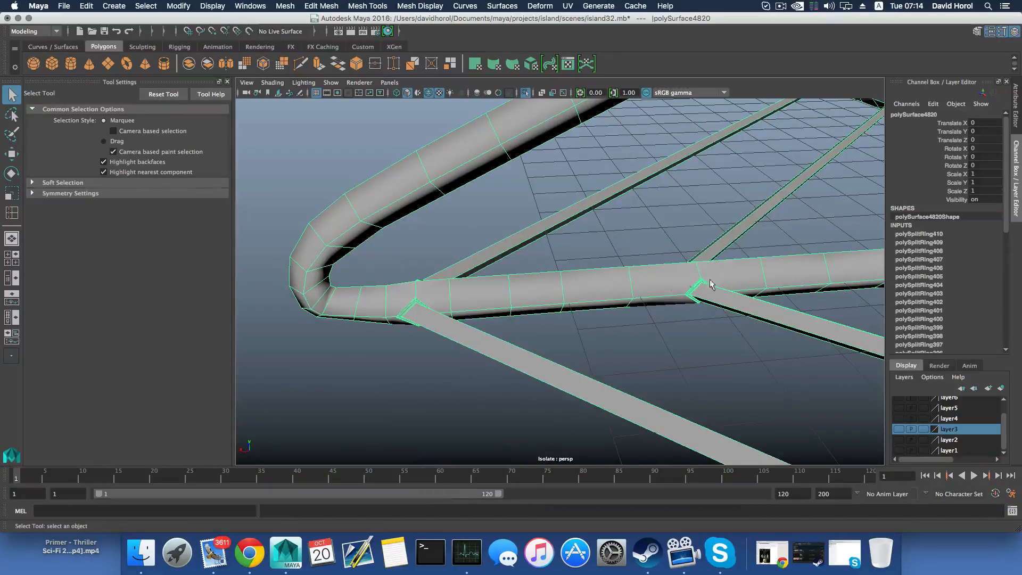
left_click_drag(521, 277, 484, 350, "alt")
scroll(485, 350, "up", 3)
left_click_drag(527, 313, 524, 387, "alt")
scroll(525, 382, "down", 5)
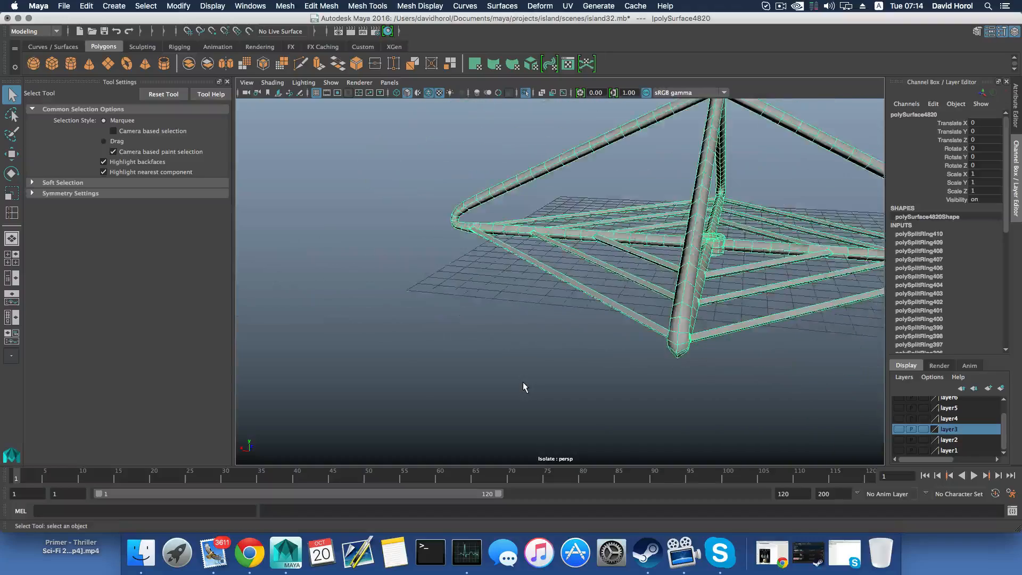
middle_click_drag(525, 382, 397, 335, "alt")
scroll(397, 340, "up", 5)
scroll(397, 340, "down", 5)
left_click_drag(377, 338, 417, 330, "alt")
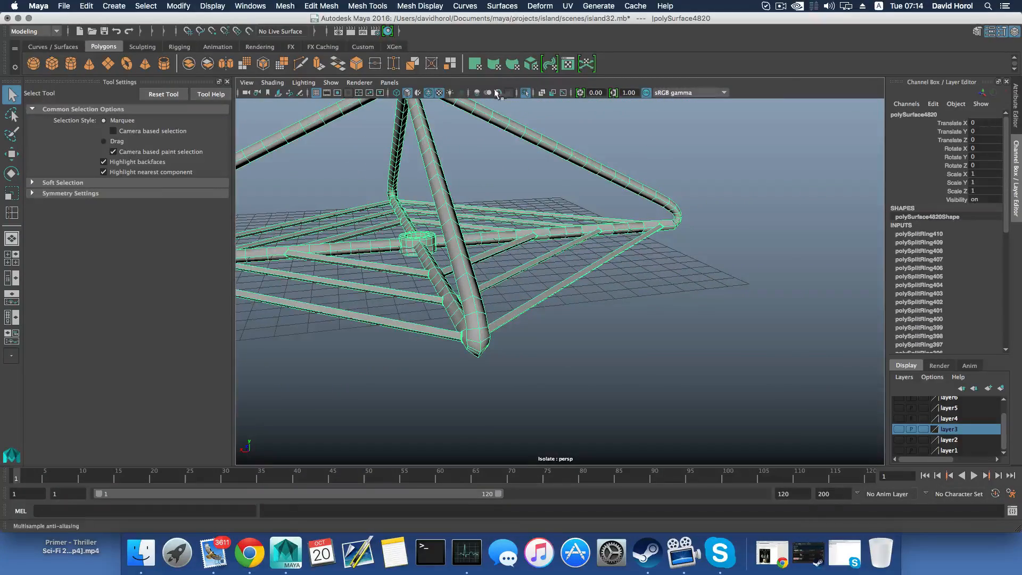
Turn off isolate select and enable smooth preview for the frame and its supporting pole
left_click(525, 93)
scroll(548, 287, "down", 5)
left_click_drag(548, 299, 615, 337, "alt")
left_click(515, 301)
key("3")
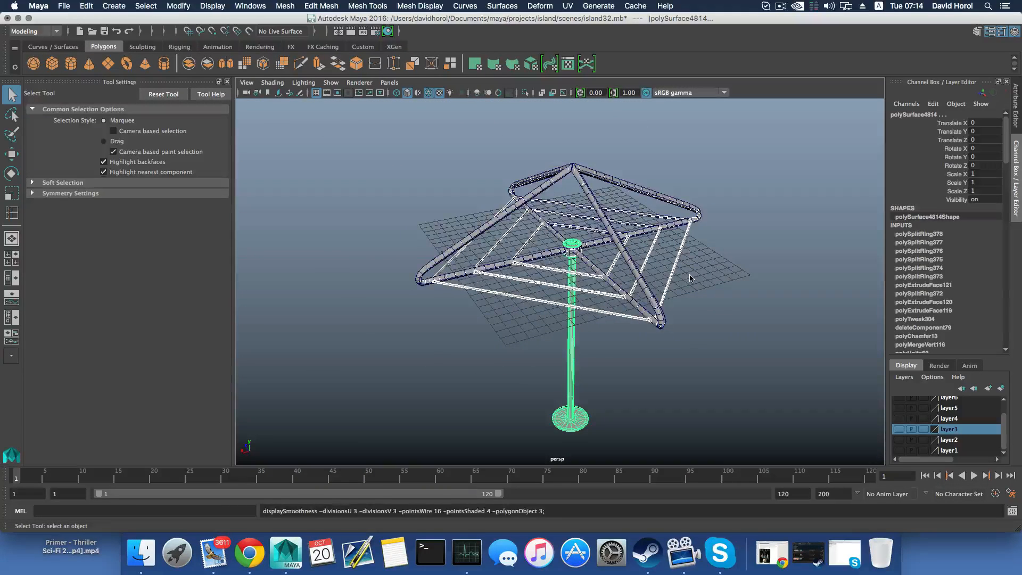
Select the older frame copy overlapping the finished one and move it aside to about -44.3 along X
key("F8")
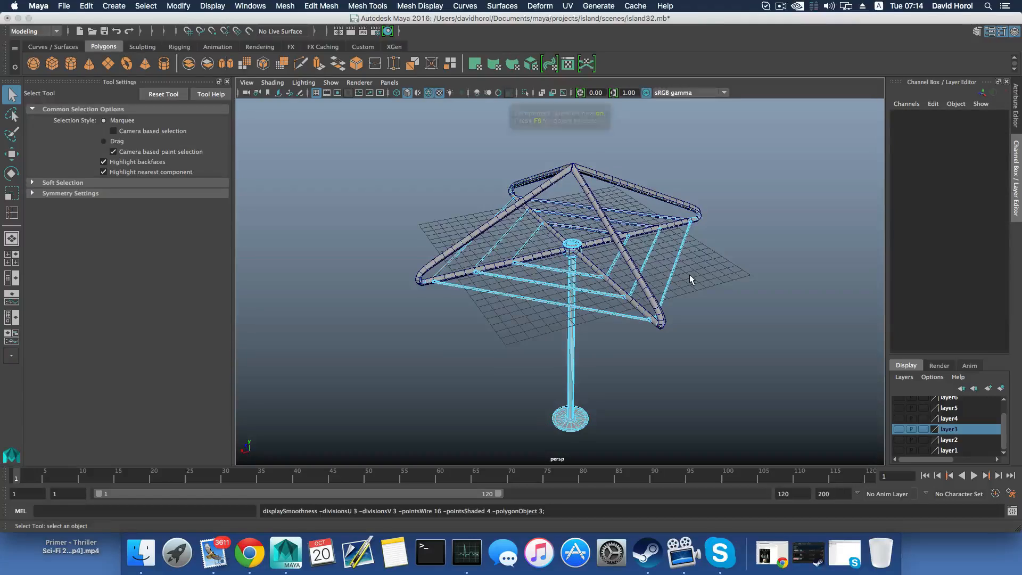
key("F8")
left_click(663, 332)
left_click(650, 325)
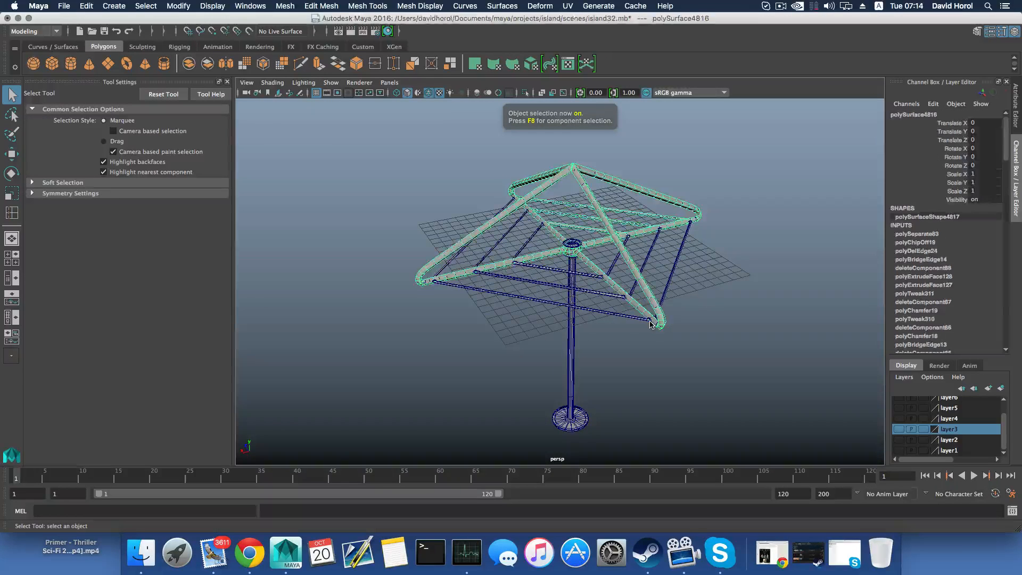
key("w")
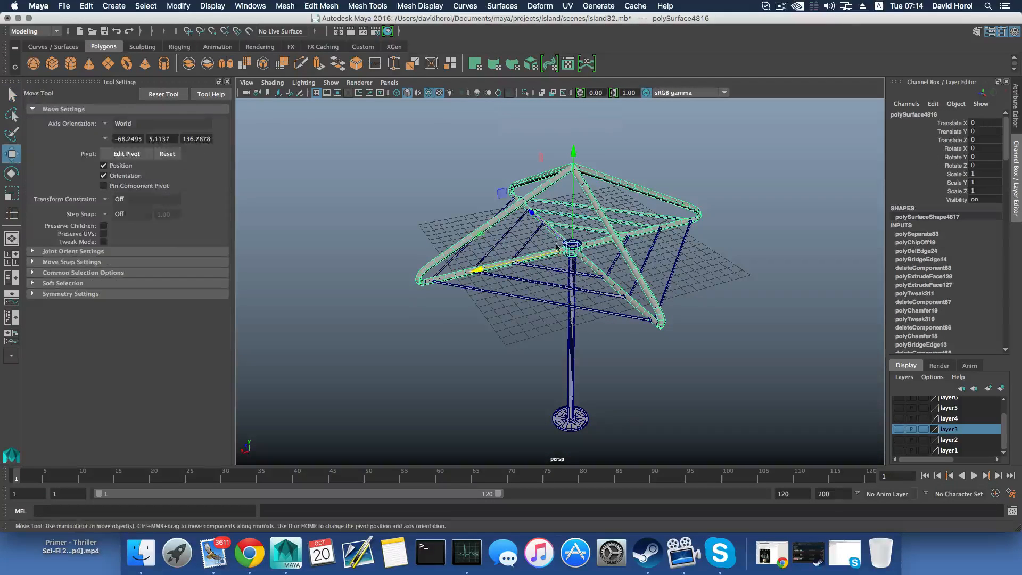
left_click_drag(514, 262, 794, 211)
middle_click_drag(794, 211, 580, 248, "alt")
middle_click_drag(468, 276, 524, 264)
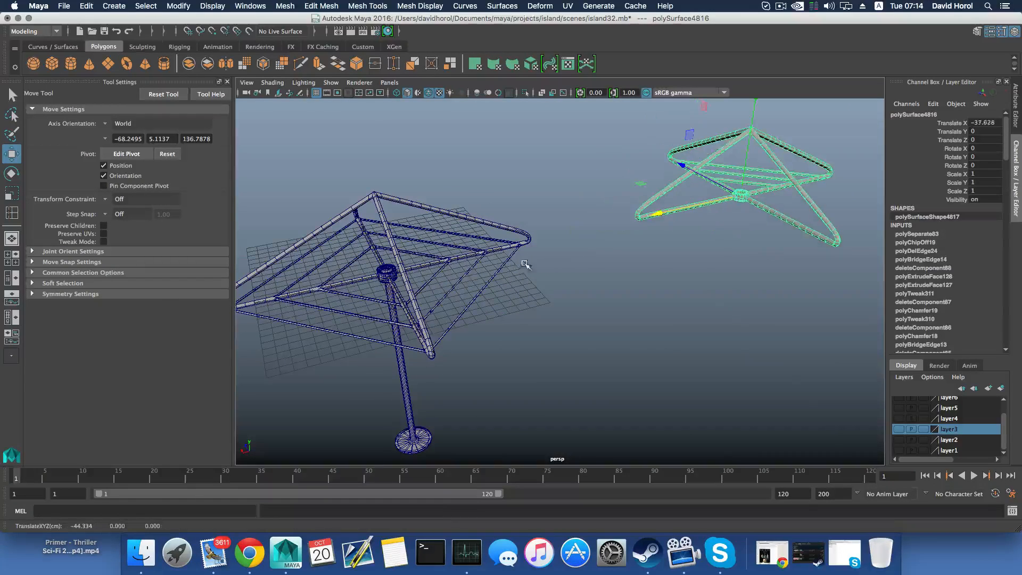
Delete the construction history of the finished frame, the pole and the older frame copy
left_click(398, 269)
left_click(672, 199)
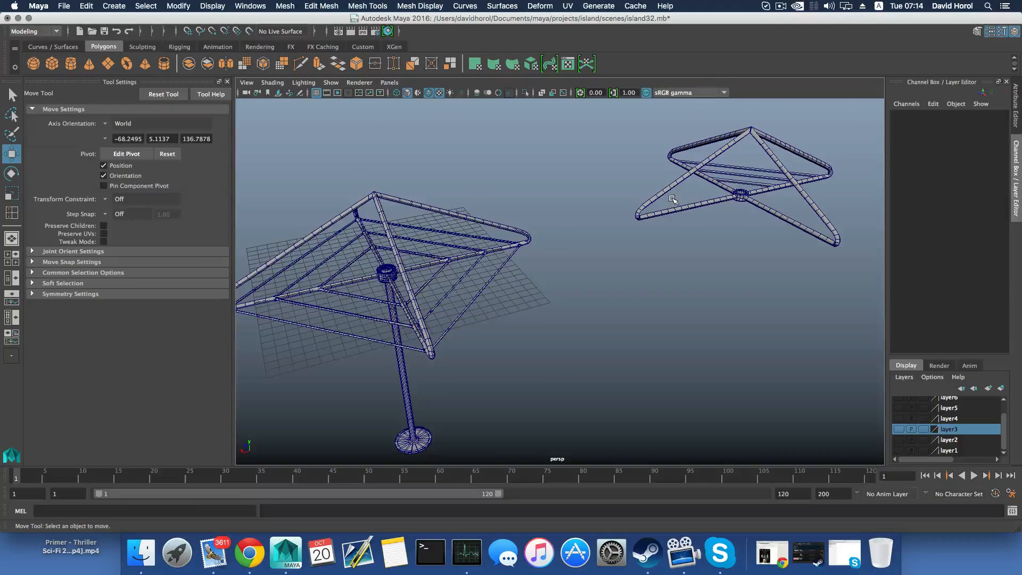
left_click_drag(328, 191, 721, 300)
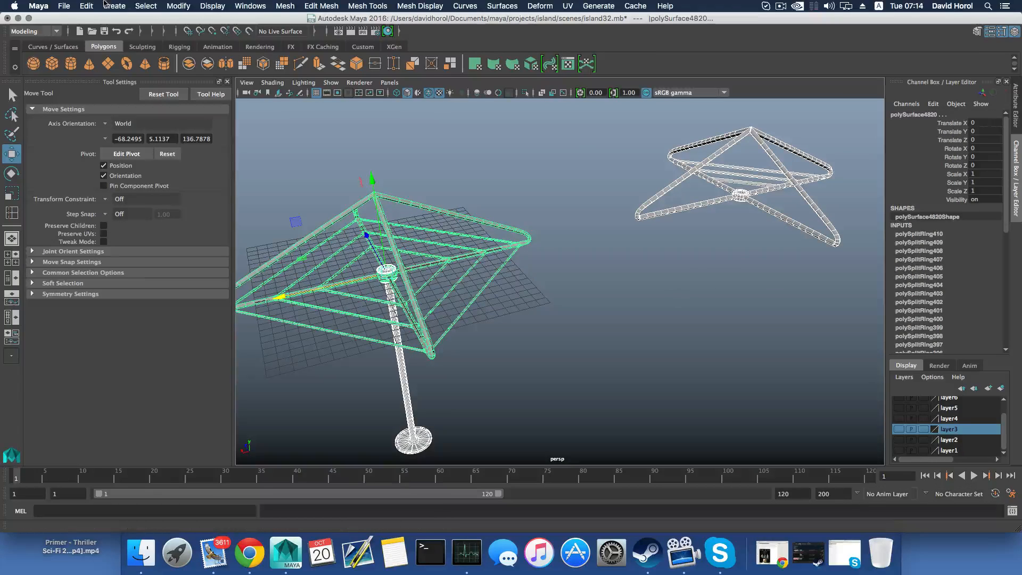
left_click(86, 6)
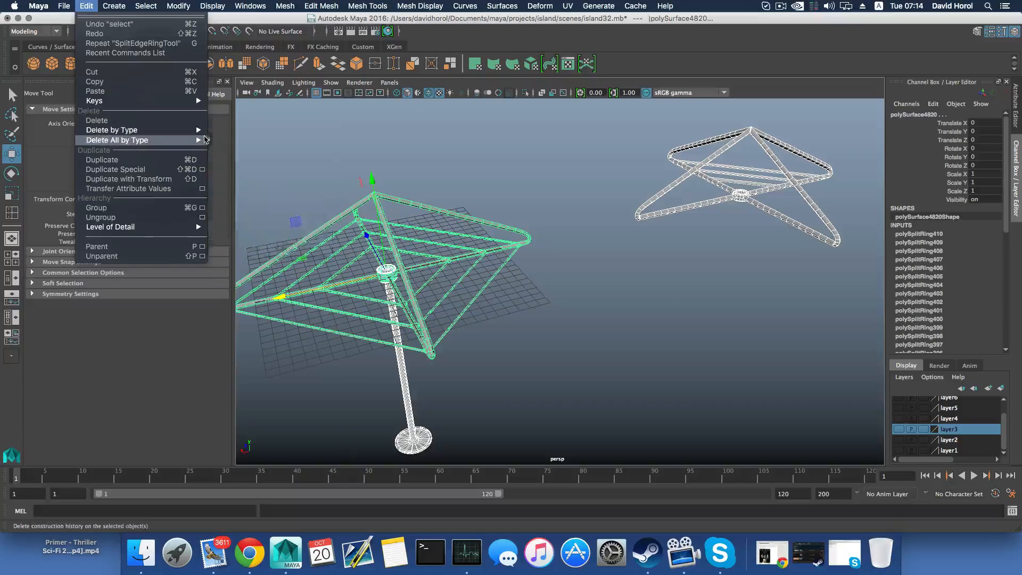
mouse_move(206, 135)
left_click(253, 137)
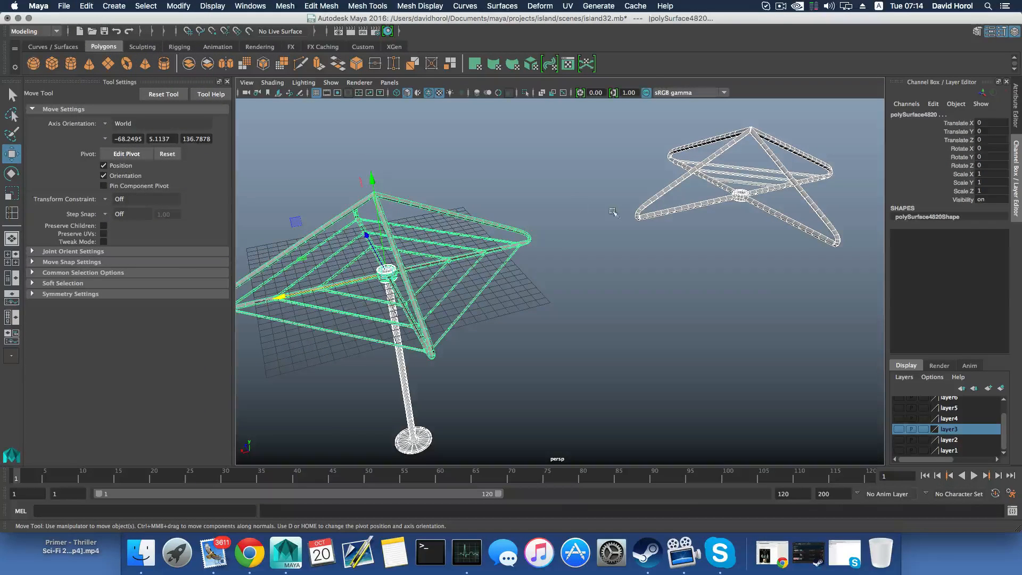
Add the moved-aside older frame copy to the hidden display layer layer2
left_click(689, 221)
right_click(949, 440)
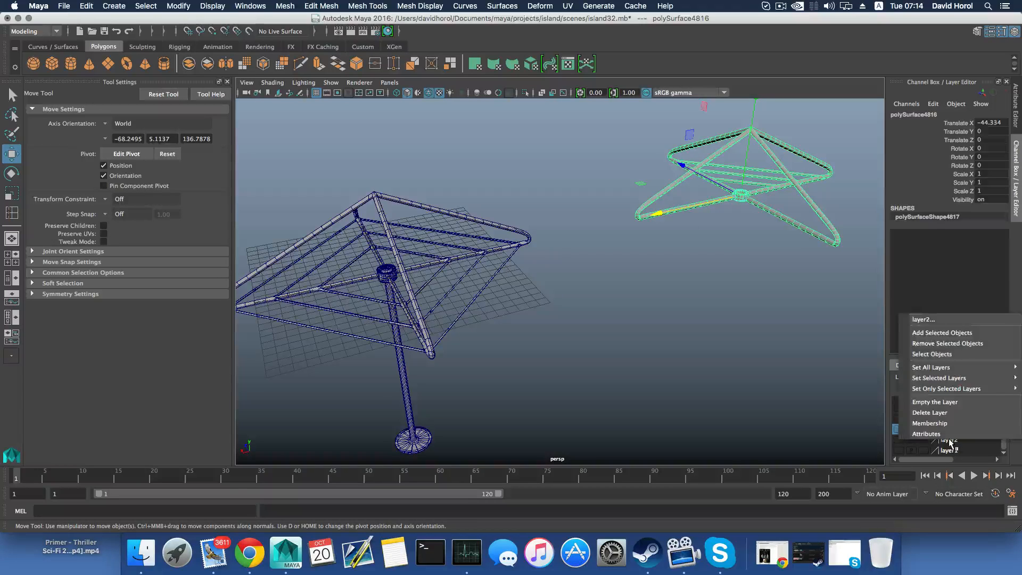
left_click(935, 334)
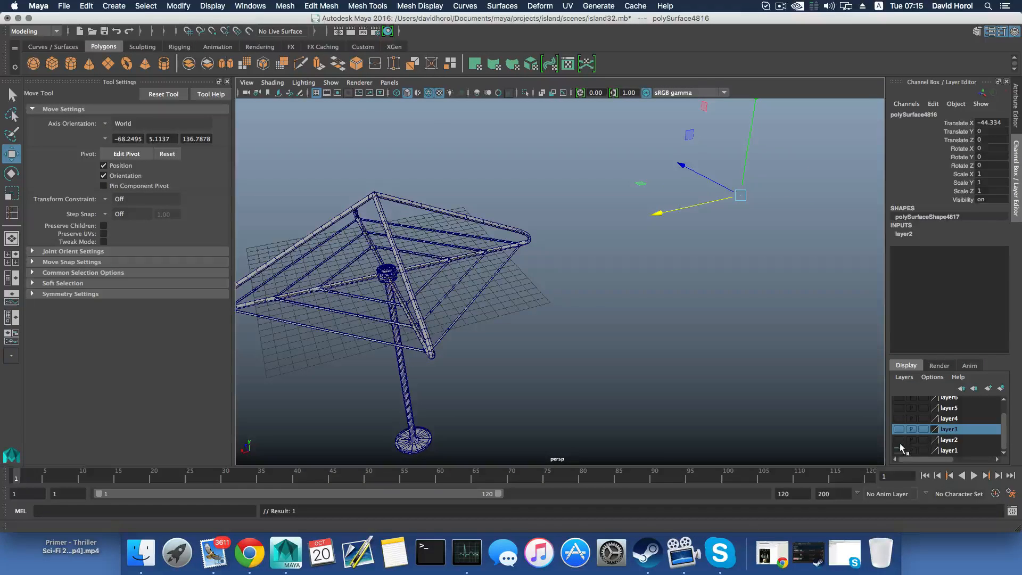
Add the finished frame and its pole to layer7 and display that layer together with the house
scroll(898, 442, "up", 2)
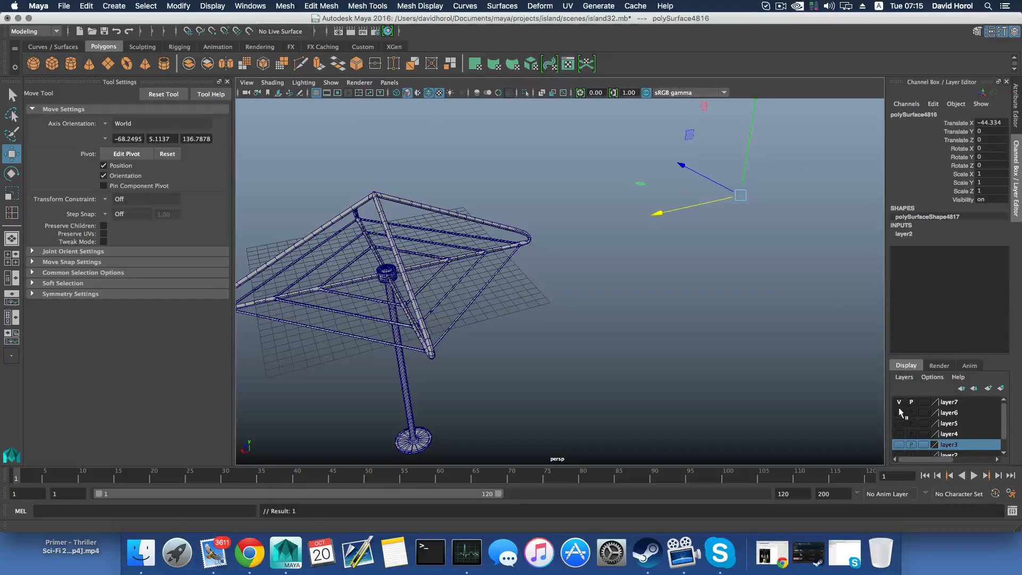
left_click(426, 309)
left_click(420, 314)
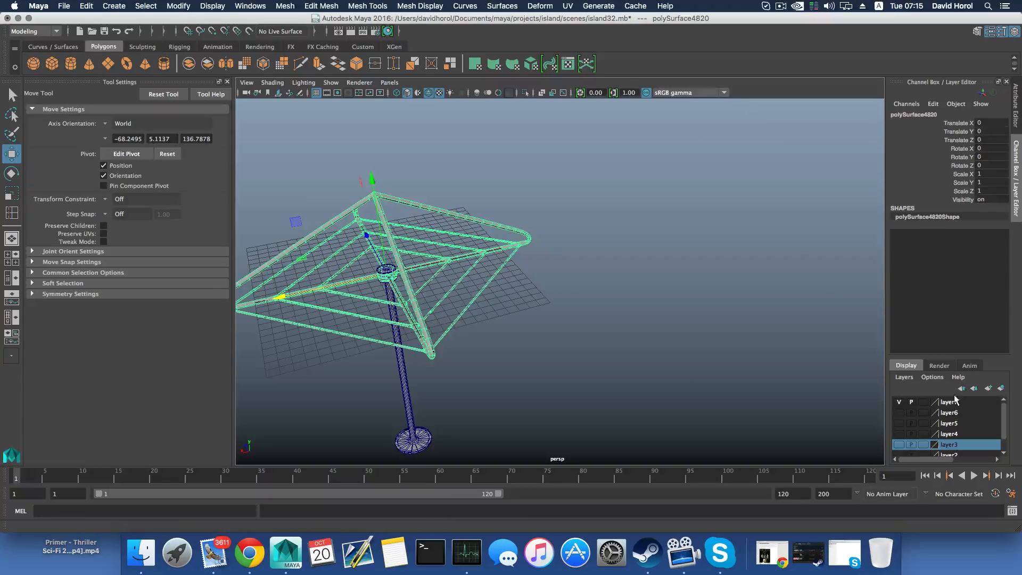
left_click_drag(355, 267, 536, 336)
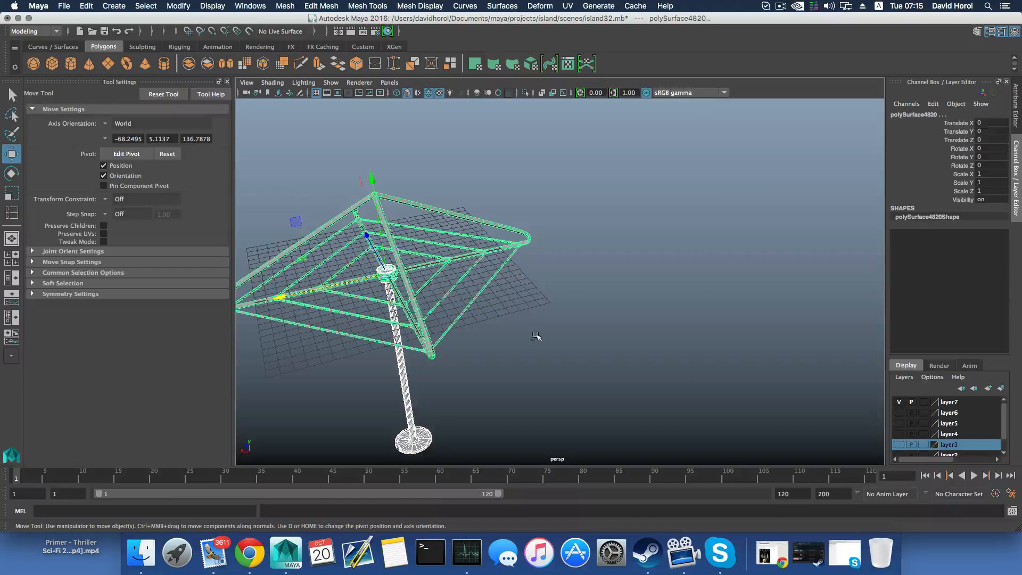
right_click(933, 401)
left_click(951, 420)
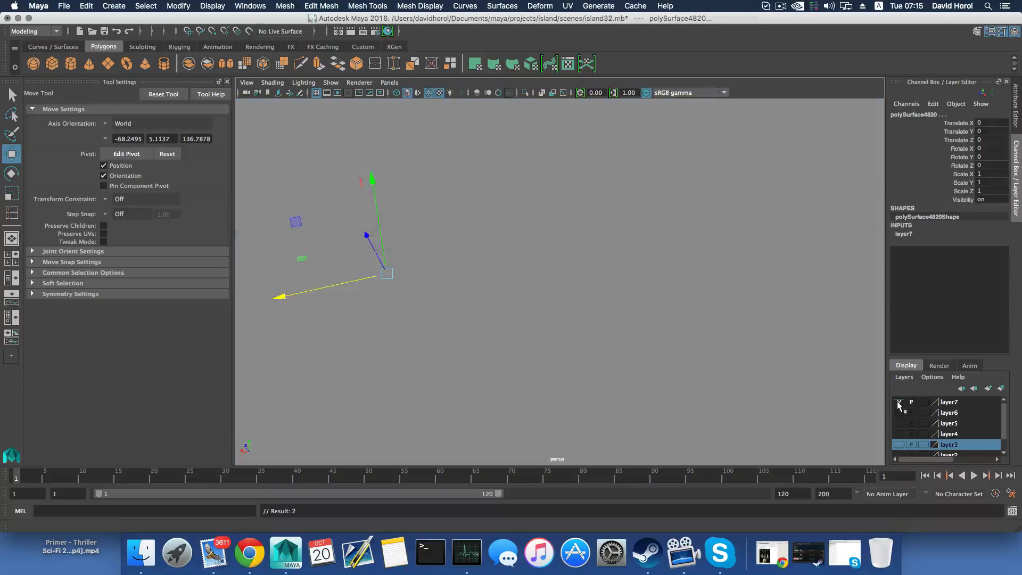
left_click(897, 402)
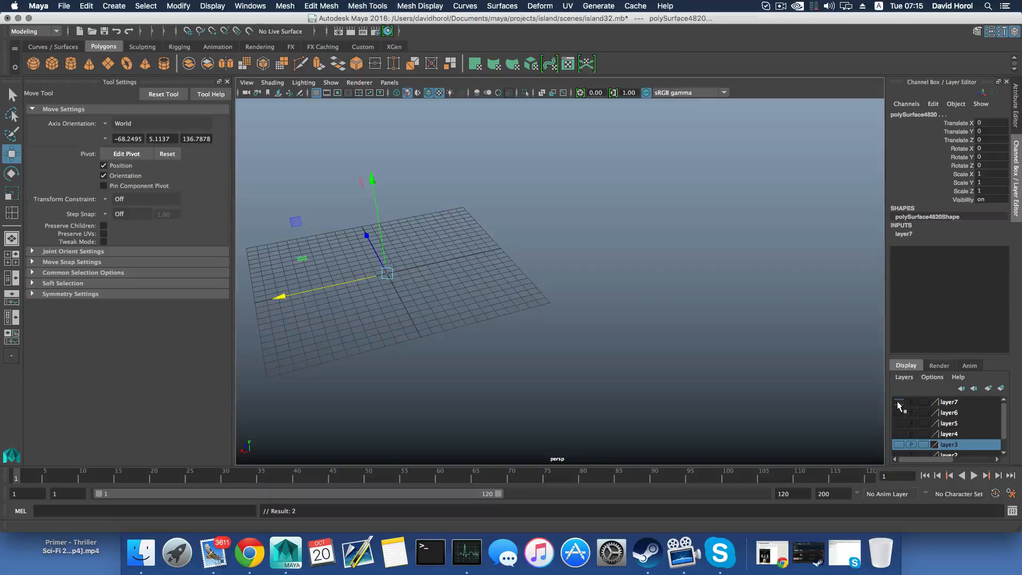
left_click(897, 402)
key("f")
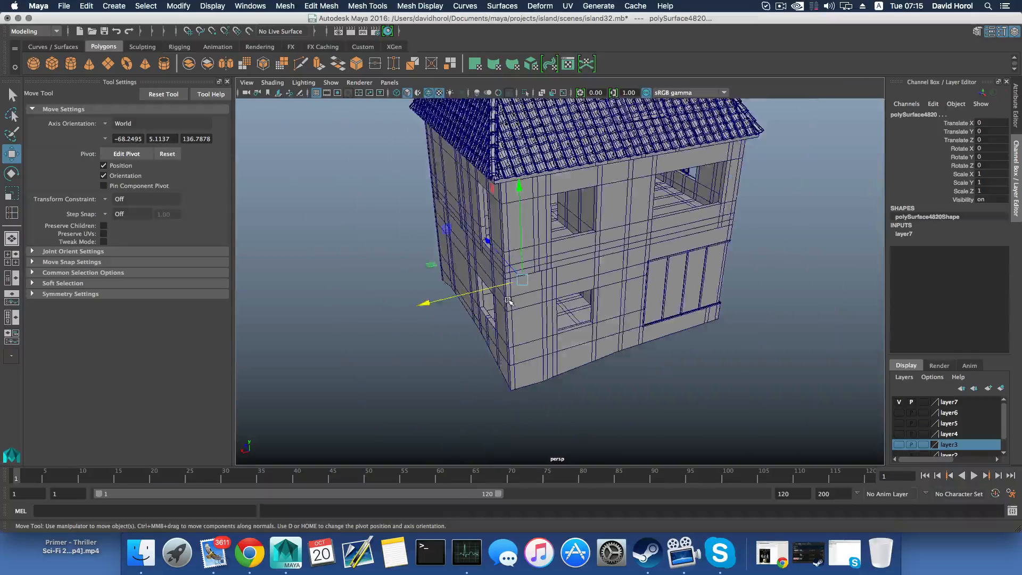
Move the umbrella frame and pole to about X -51.4, Y 14.8, Z 23.2, near the house stairs
left_click_drag(539, 195, 539, 185)
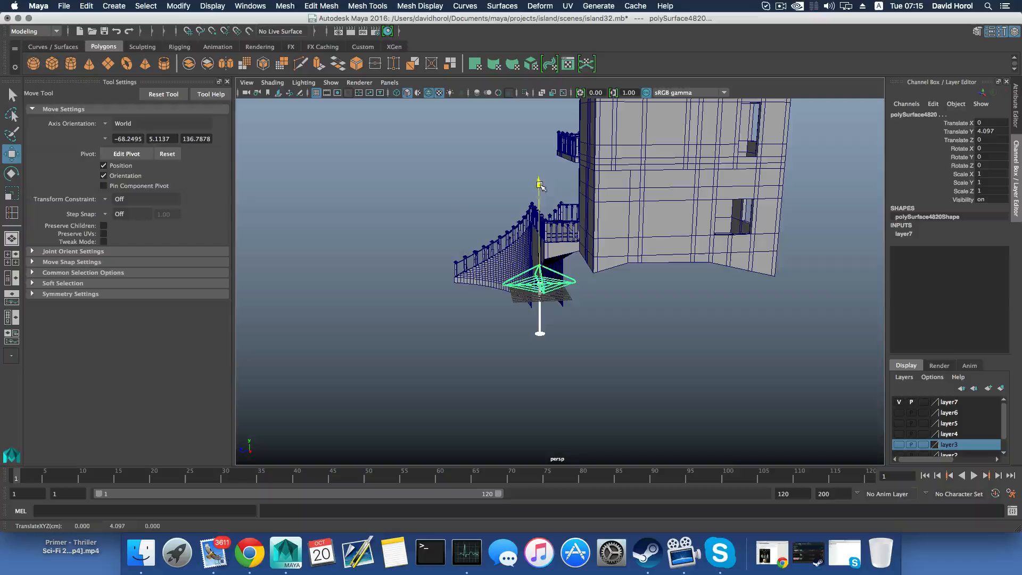
left_click_drag(508, 287, 452, 289)
left_click_drag(453, 289, 516, 293, "alt")
middle_click_drag(516, 293, 630, 273, "alt")
left_click_drag(630, 293, 634, 271, "alt")
mouse_move(630, 143)
left_mouse_down()
mouse_move(645, 211)
mouse_move(634, 146)
left_mouse_up()
Display the island terrain in layer1 and check the pole's base against the ground beside the stairs
scroll(915, 423, "down", 1)
left_click(899, 450)
scroll(716, 294, "up", 6)
middle_click_drag(716, 294, 620, 316, "alt")
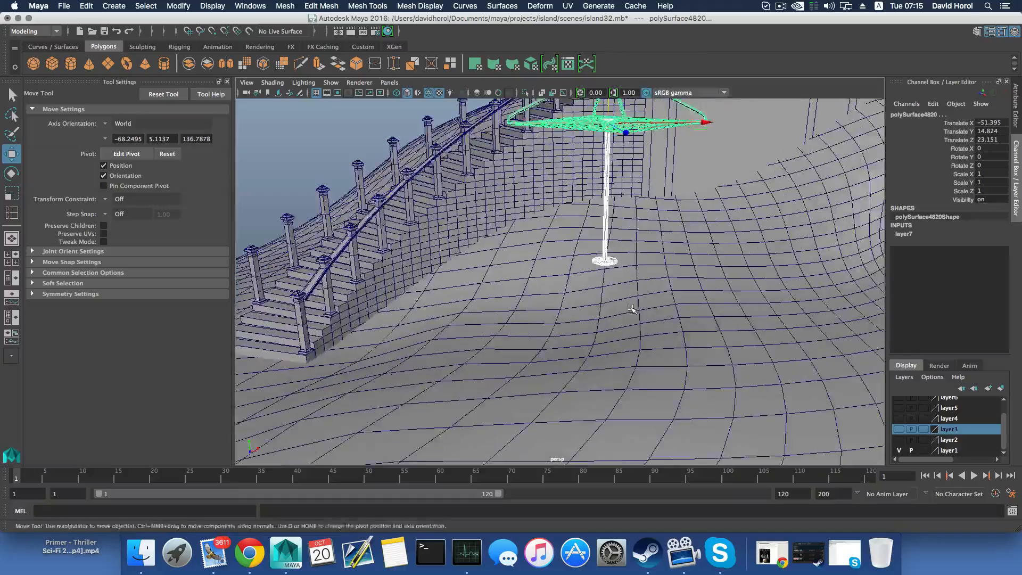
left_click_drag(619, 323, 606, 346, "alt")
scroll(727, 303, "down", 5)
Move the umbrella frame and pole to about X -126.4, Y 1.7, Z -18.5 on the terrain beyond the stairs
left_click_drag(687, 199, 608, 166)
left_click_drag(458, 298, 599, 272, "alt")
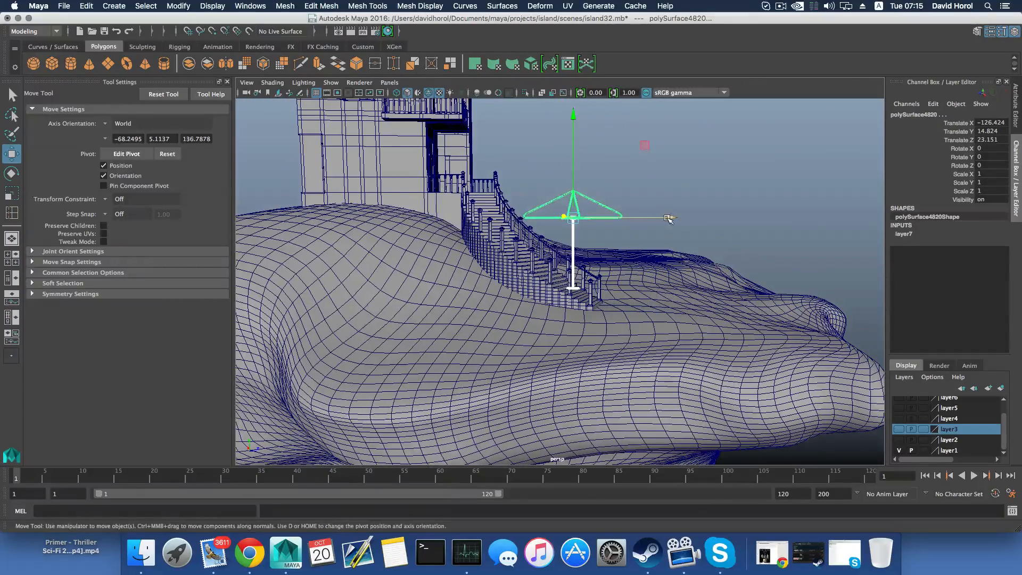
left_click_drag(668, 219, 635, 220)
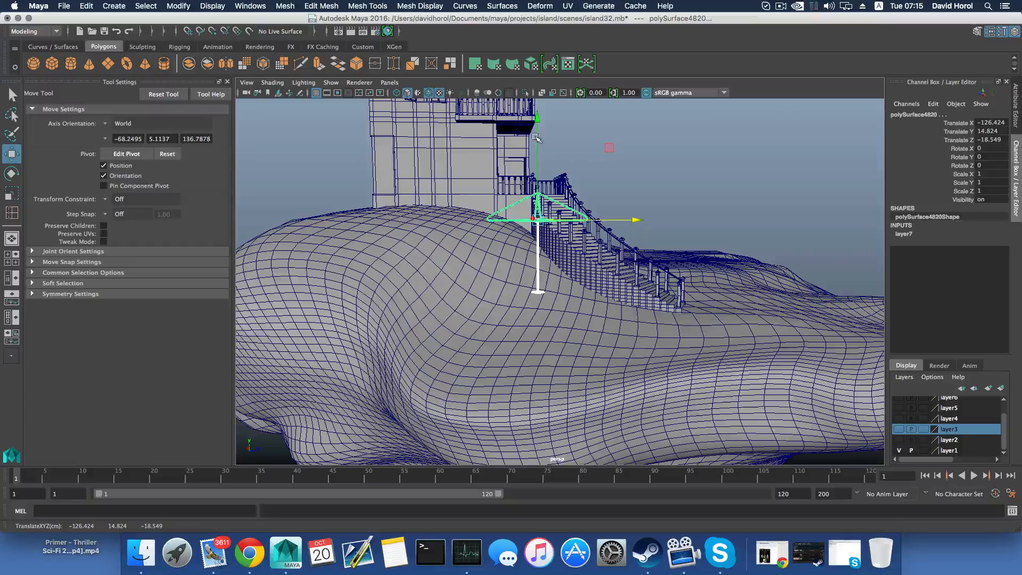
left_click_drag(538, 146, 542, 184)
left_click_drag(562, 270, 487, 288, "alt")
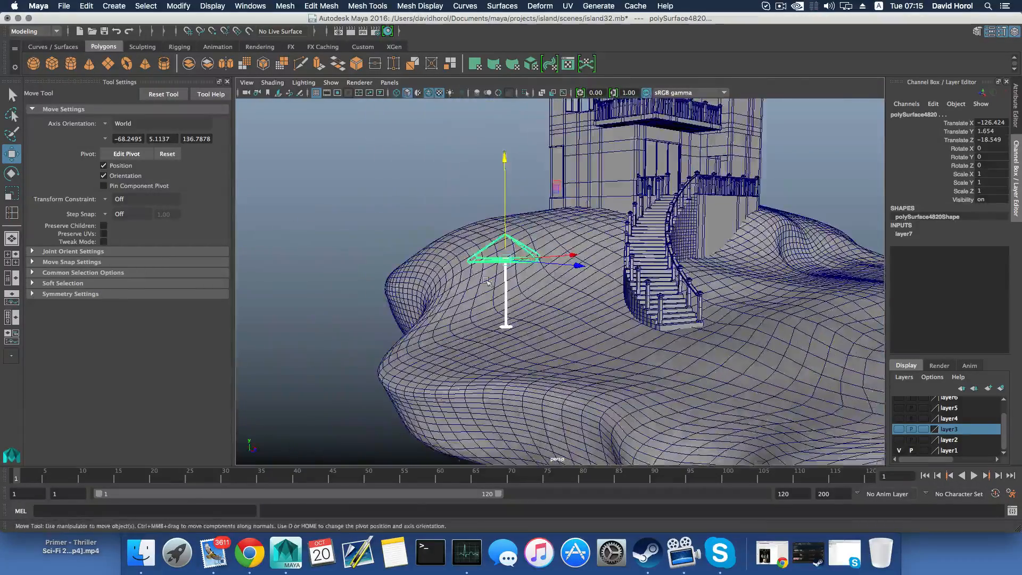
Create a polygon cube and move it along the X axis to about X -176.3, beside the umbrella
middle_click_drag(487, 287, 585, 228, "alt")
right_click_drag(585, 227, 736, 324, "alt")
left_click_drag(737, 324, 619, 346, "alt")
right_click_drag(619, 345, 475, 309, "alt")
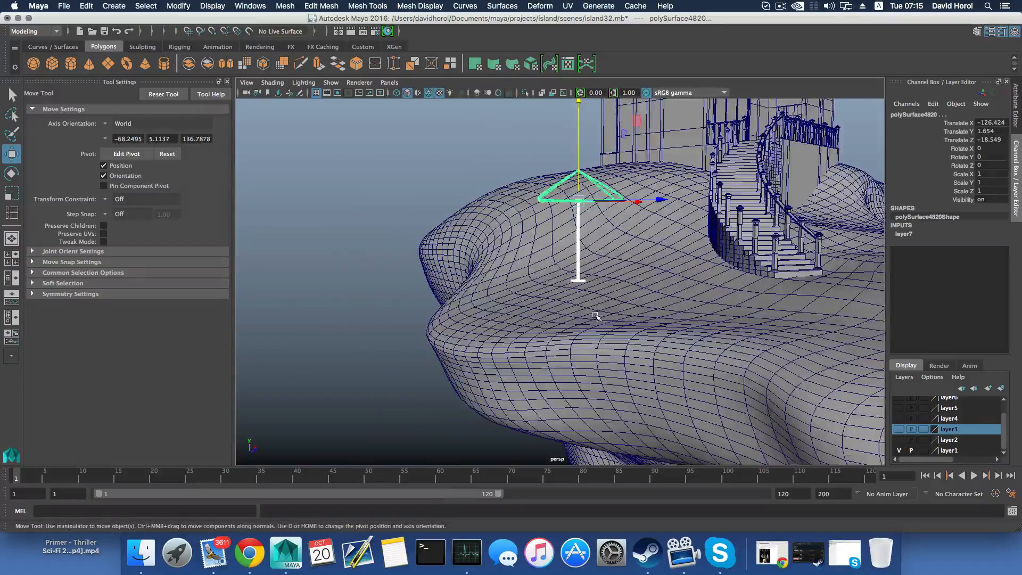
left_click_drag(596, 315, 609, 329, "alt")
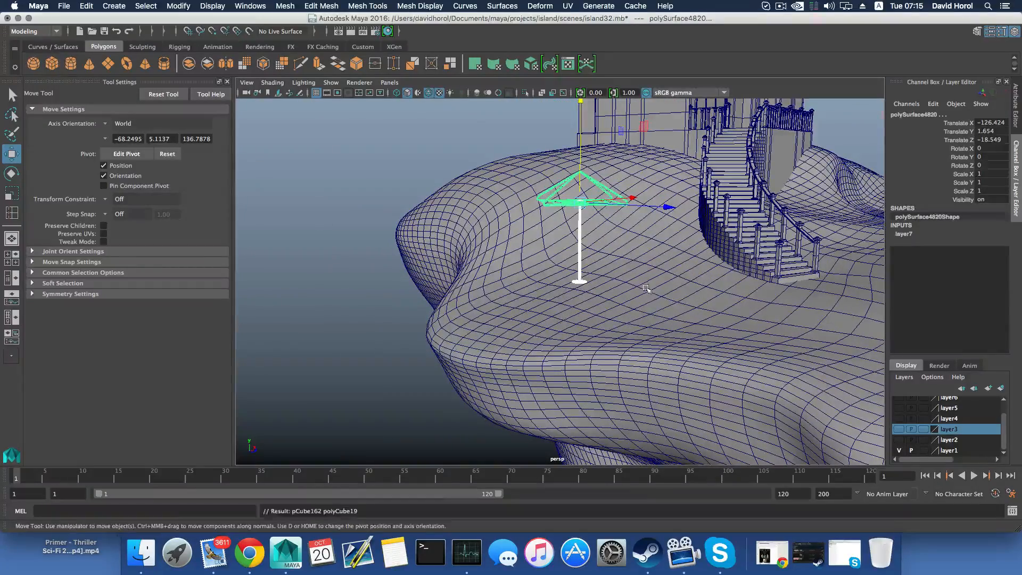
left_click(51, 63)
left_click_drag(564, 277, 650, 292, "alt")
left_click_drag(751, 215, 735, 227)
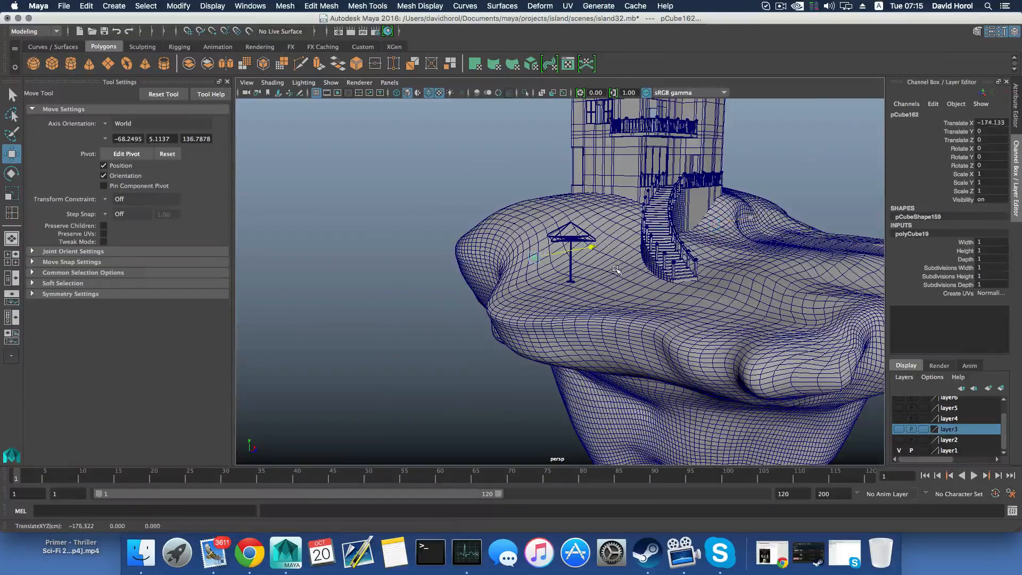
Scale the new cube uniformly to about 8.9 and lower it to about Y -9.8
key("e")
key("r")
left_click_drag(534, 258, 553, 262)
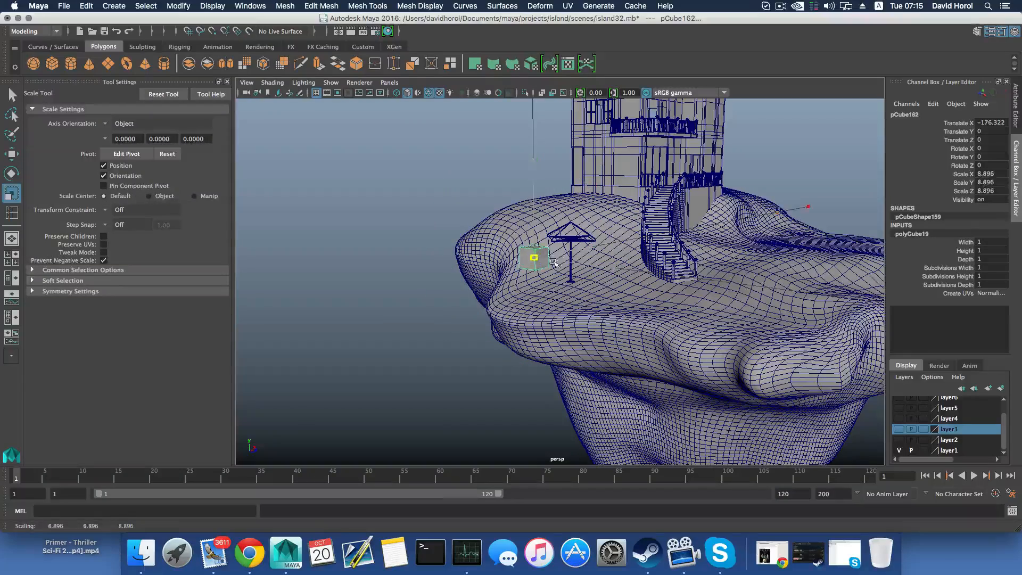
key("w")
left_click_drag(532, 163, 532, 186)
key("e")
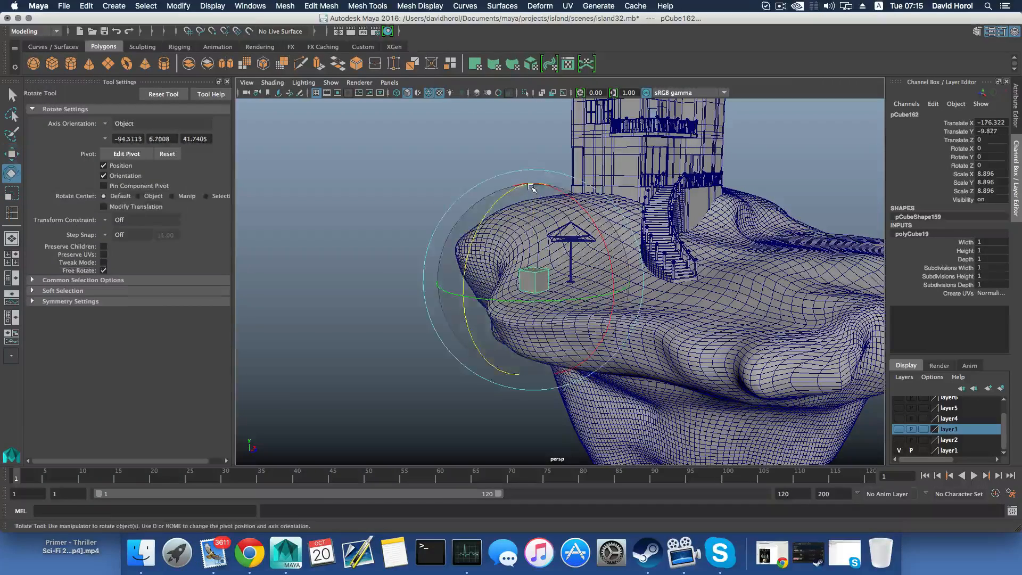
Flatten and widen the cube into a thin square slab scaled to about 37.1 × 2.1 × 37.1
key("r")
left_click(533, 197)
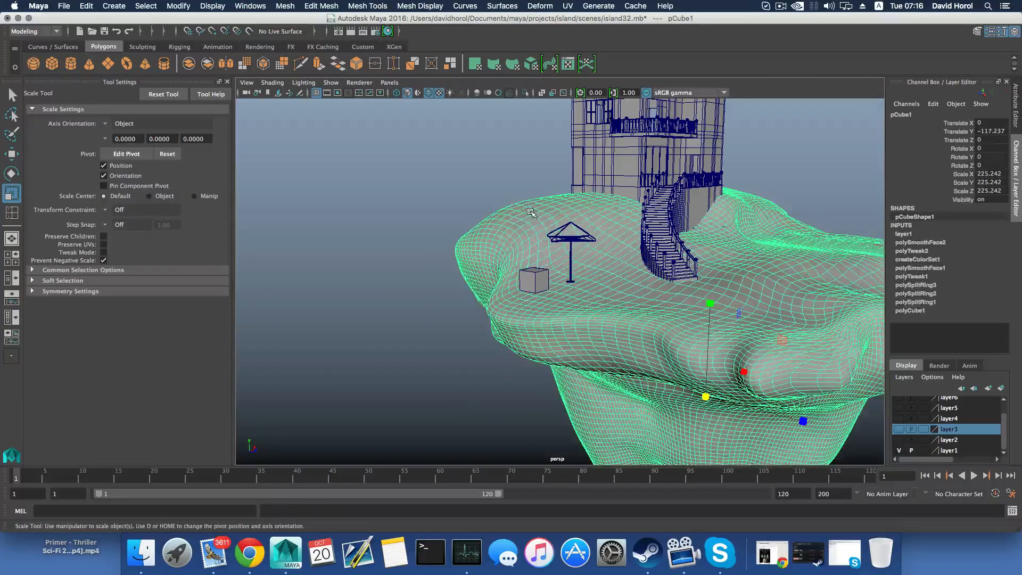
key("super+z")
left_click_drag(532, 186, 534, 210)
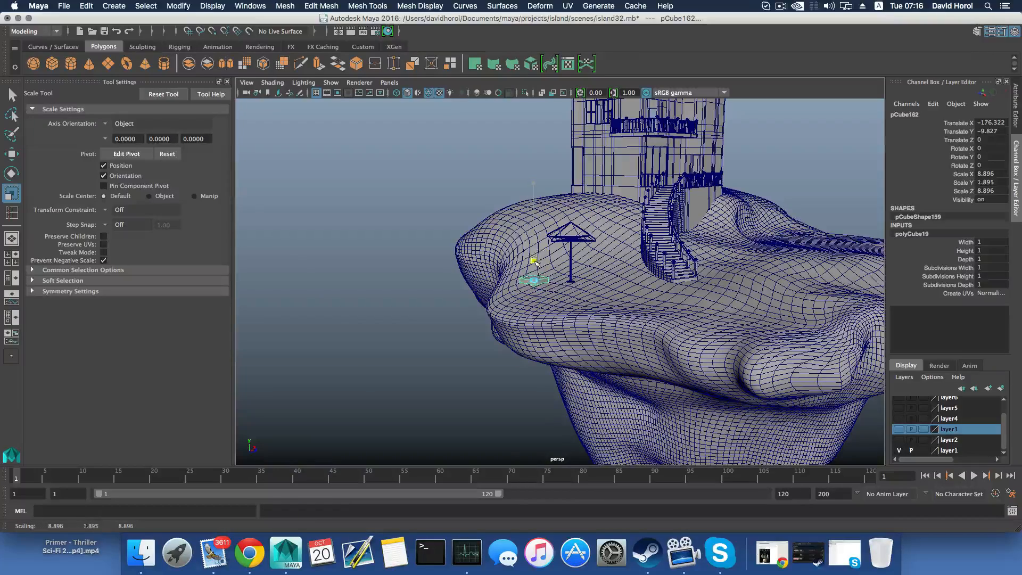
left_click_drag(532, 281, 559, 293)
Move the slab across the terrain near the umbrella to about X -159.7, Z -19.2
key("w")
left_click_drag(654, 285, 629, 273, "alt")
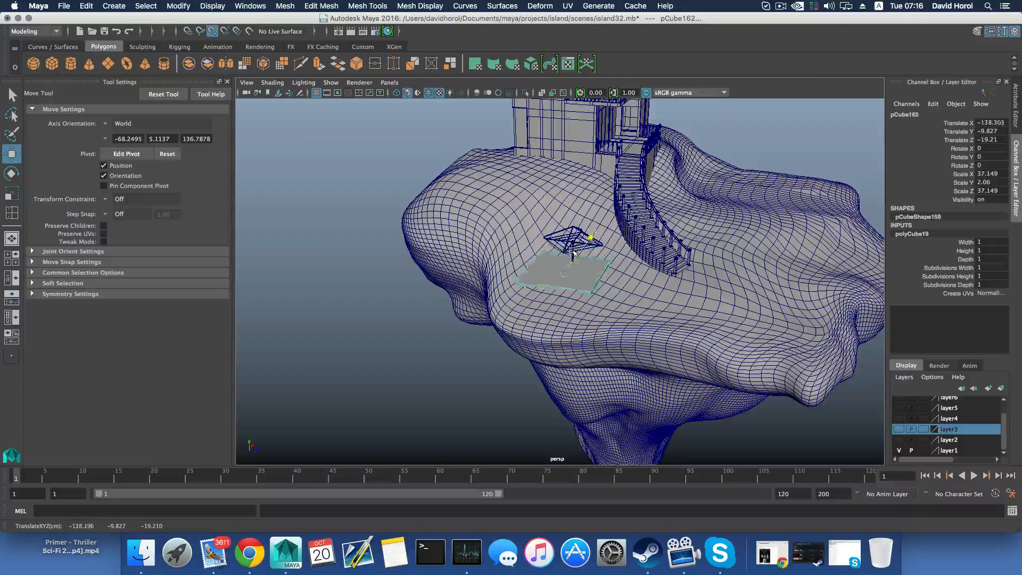
left_click_drag(572, 251, 574, 247)
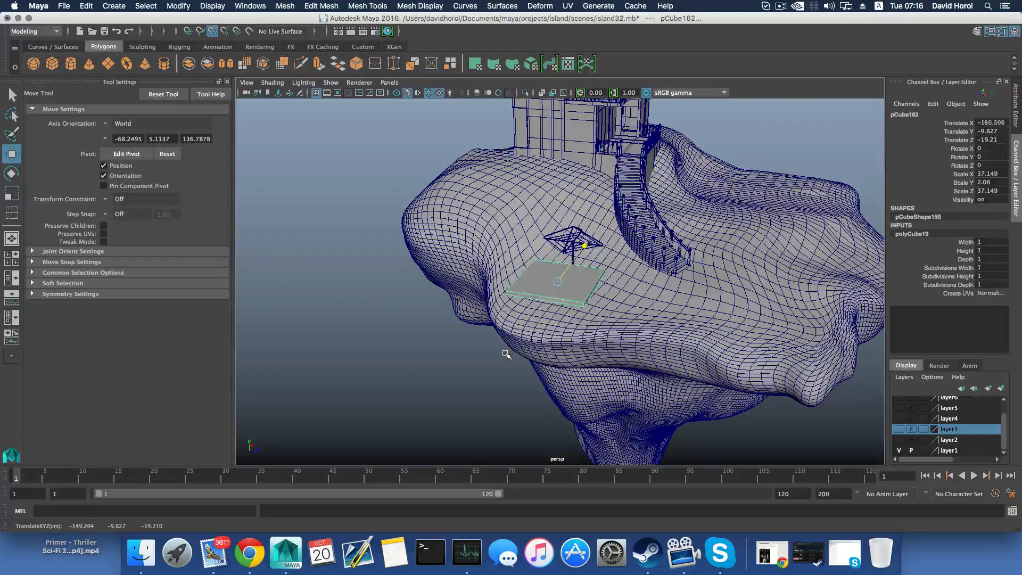
left_click_drag(518, 342, 521, 341)
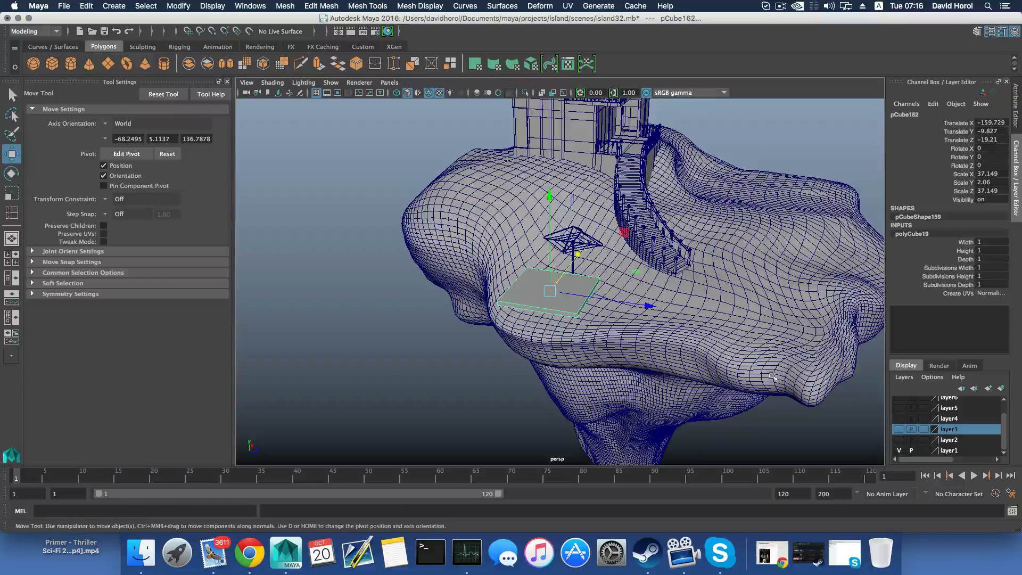
Hide the layer1 terrain and position the slab beneath the umbrella pole at about X -126.3, Y -23.0
left_click(899, 451)
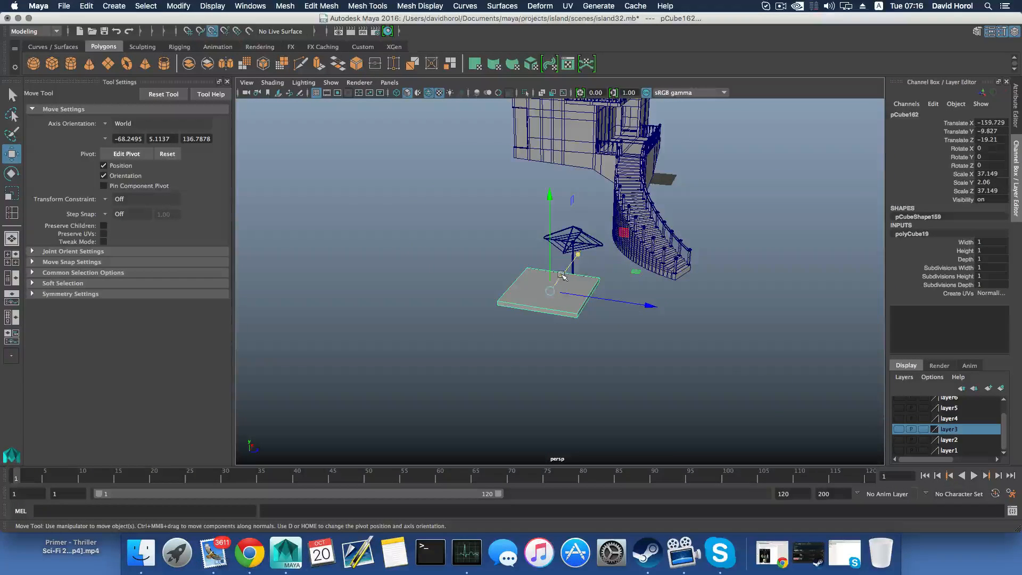
left_click_drag(561, 275, 569, 272)
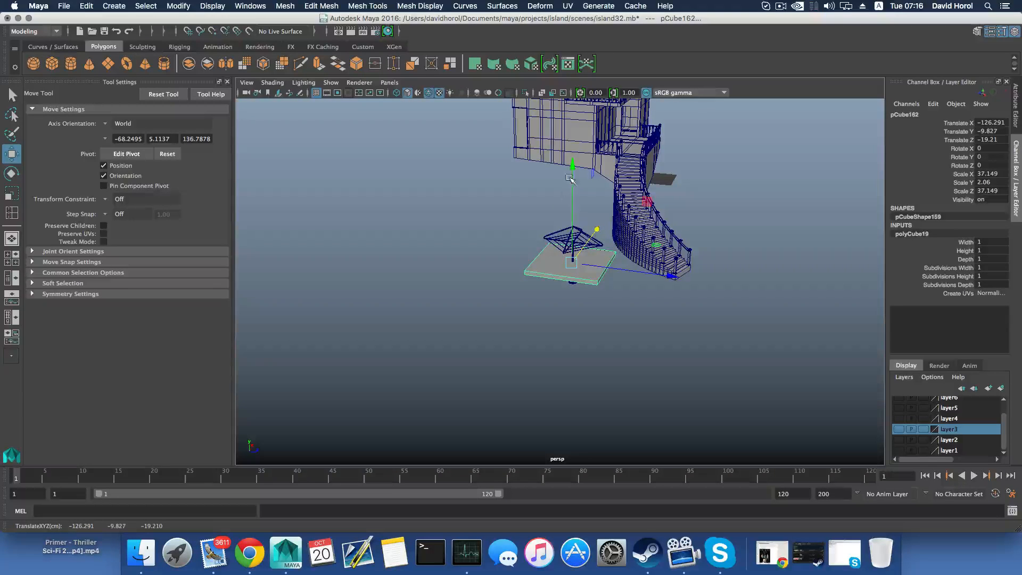
mouse_move(570, 178)
left_mouse_down()
mouse_move(571, 133)
mouse_move(572, 185)
left_mouse_up()
key("f")
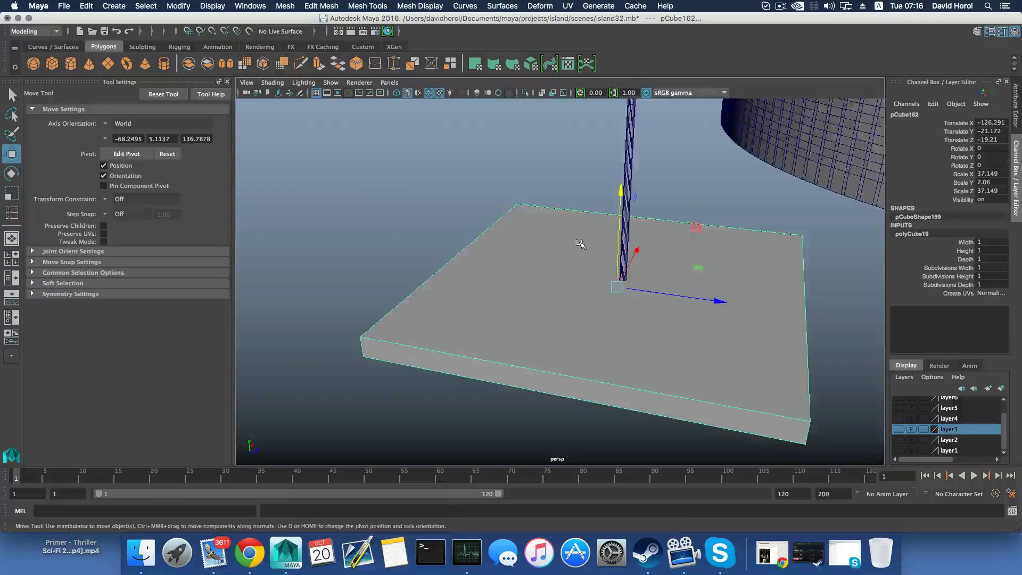
left_click_drag(580, 243, 563, 217, "alt")
mouse_move(586, 279)
left_mouse_down("alt")
mouse_move(581, 289)
mouse_move(575, 276)
left_mouse_up("alt")
Pull the bottom vertices of the umbrella pole's round base down to about Y -21.3 to thicken it
left_click(581, 290)
right_click_drag(564, 256, 533, 250)
scroll(545, 269, "up", 8)
middle_click_drag(544, 269, 538, 225, "alt")
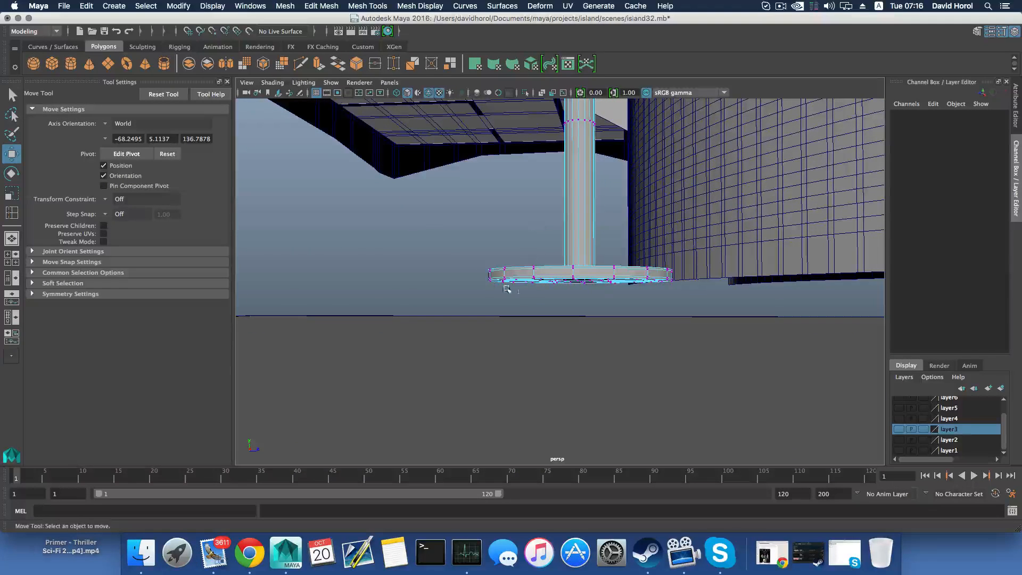
left_click_drag(506, 289, 525, 297, "alt")
left_click_drag(691, 326, 607, 319)
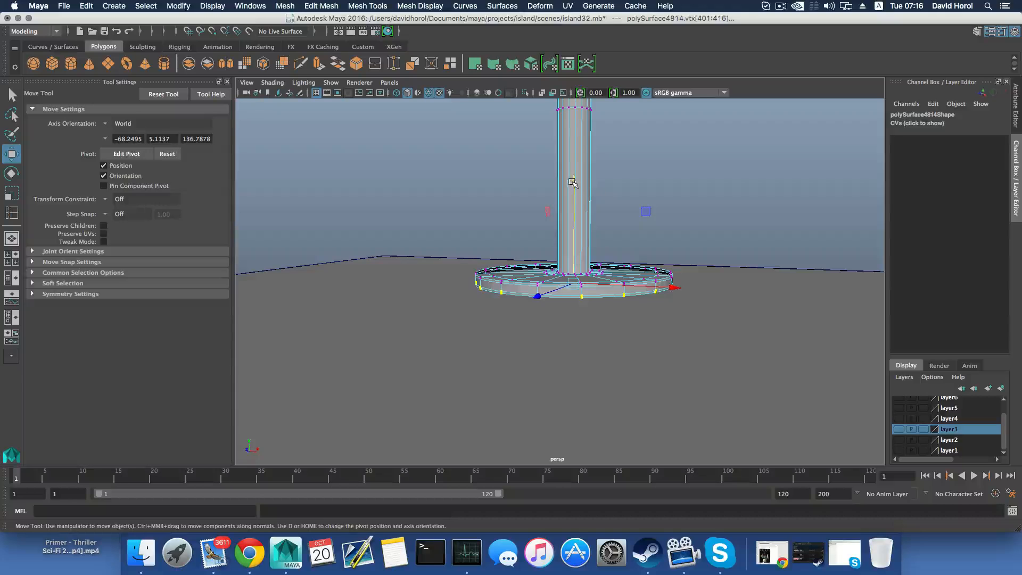
mouse_move(587, 230)
left_mouse_down()
mouse_move(575, 202)
mouse_move(576, 215)
left_mouse_up()
key("F8")
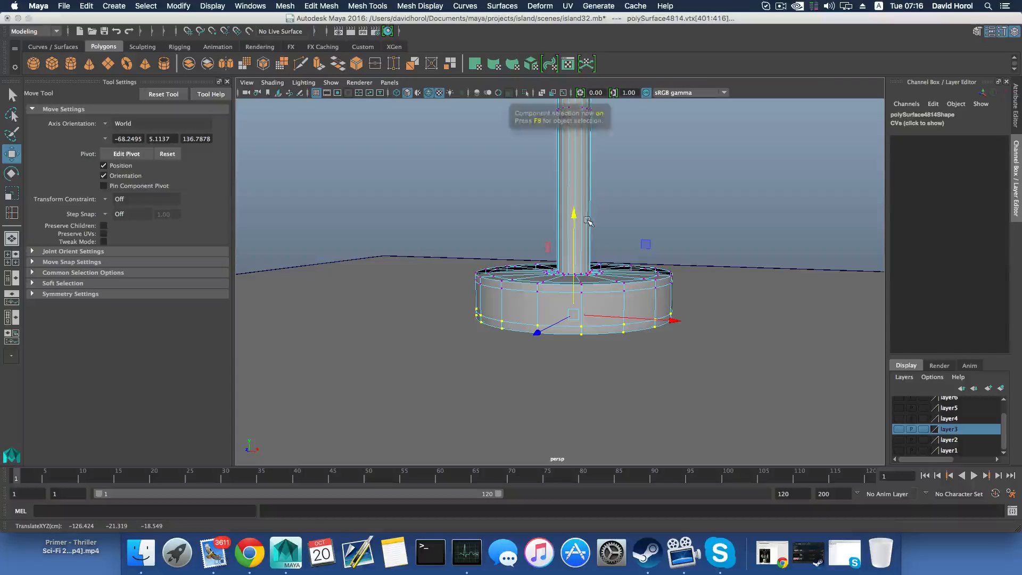
Raise the slab beneath the pole's thickened base to about Y -22.3
scroll(588, 223, "down", 5)
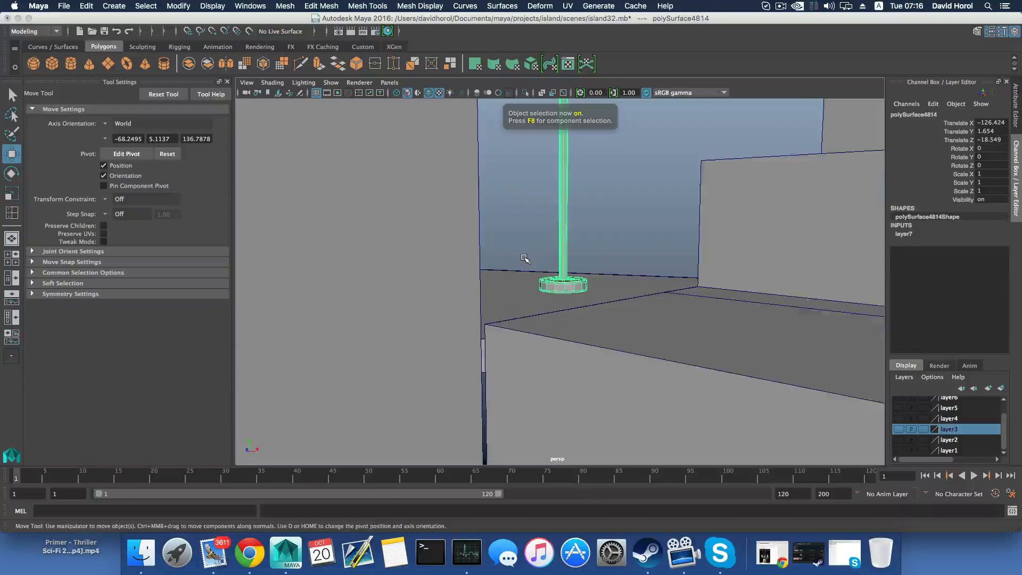
left_click_drag(524, 258, 601, 269, "alt")
left_click(596, 320)
left_click_drag(595, 320, 559, 284, "alt")
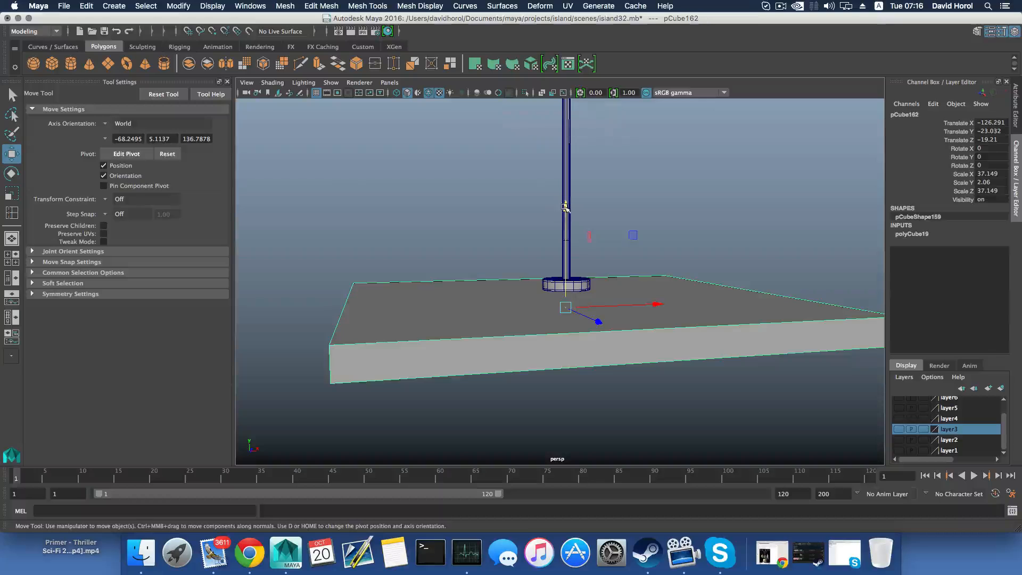
left_click_drag(565, 207, 564, 199)
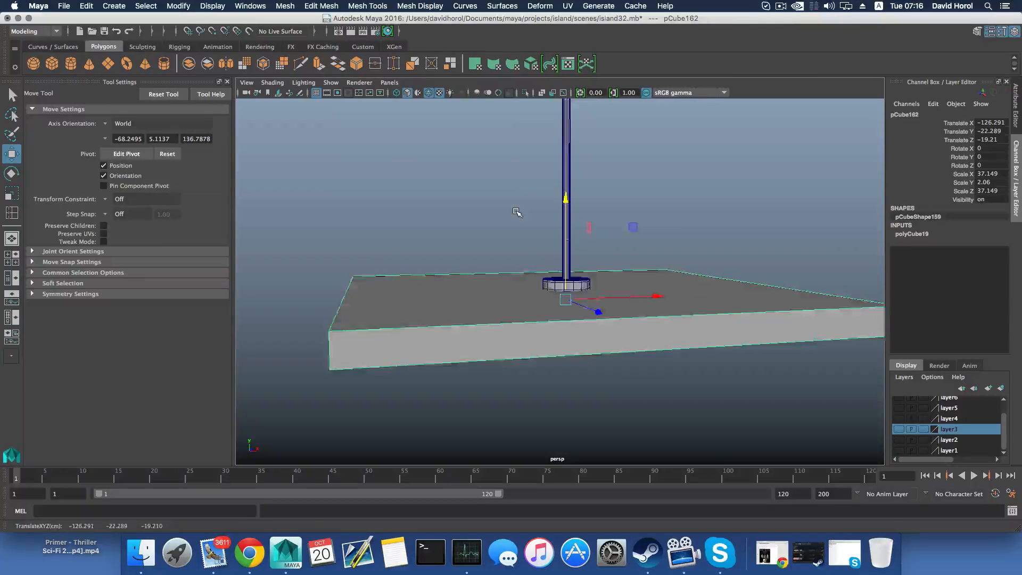
Examine the umbrella frame, its central hub and the pole from above and from the side
scroll(517, 212, "down", 4)
middle_click_drag(538, 167, 533, 255, "alt")
left_click(597, 175)
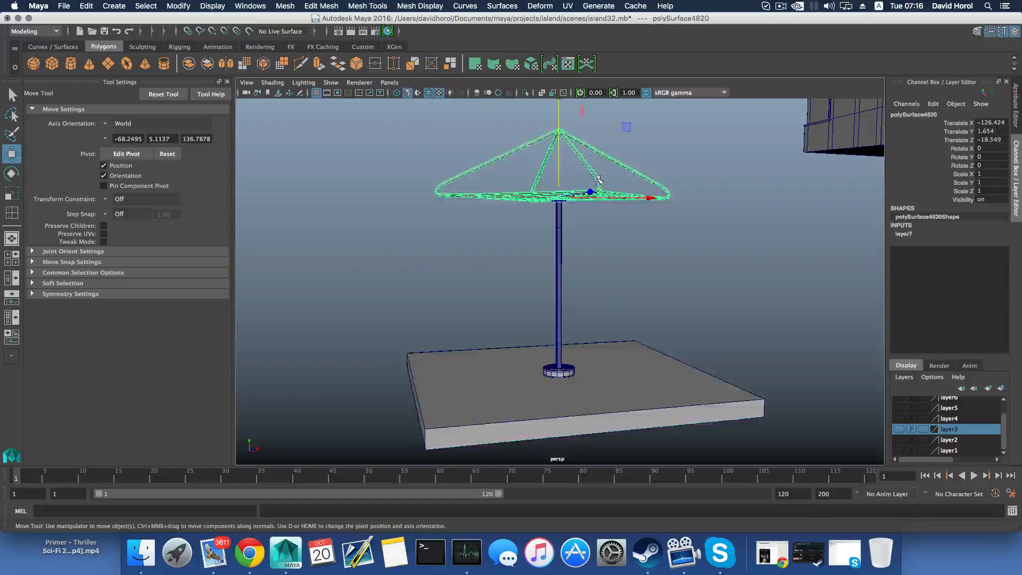
left_click_drag(597, 175, 615, 232, "alt")
scroll(615, 232, "up", 5)
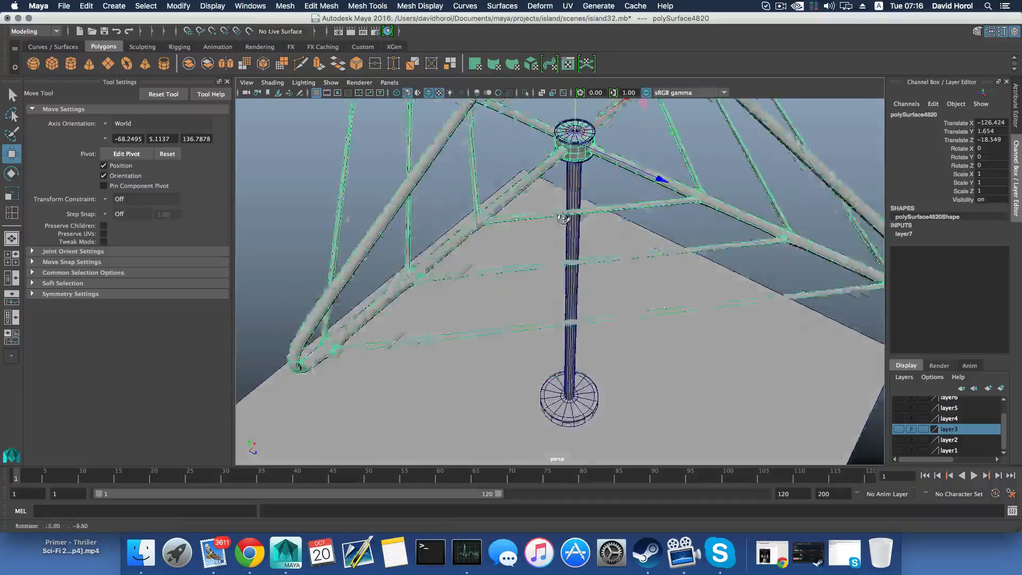
left_click_drag(593, 173, 572, 106, "alt")
middle_click_drag(565, 121, 558, 166, "alt")
scroll(544, 202, "down", 5)
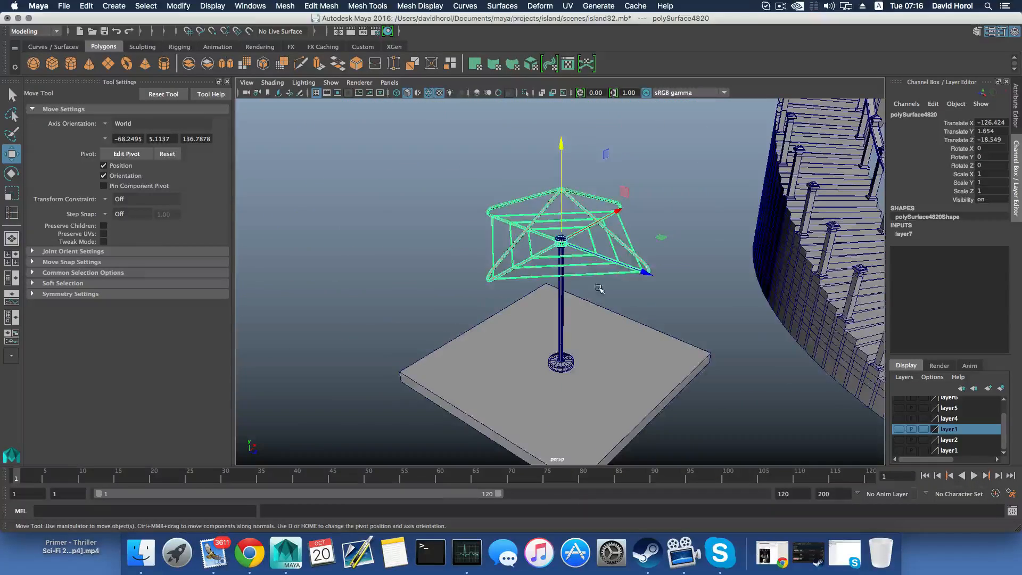
left_click_drag(598, 288, 566, 226, "alt")
Display the layer1 terrain again, check the slab against the ground, and delete the slab
left_click(898, 451)
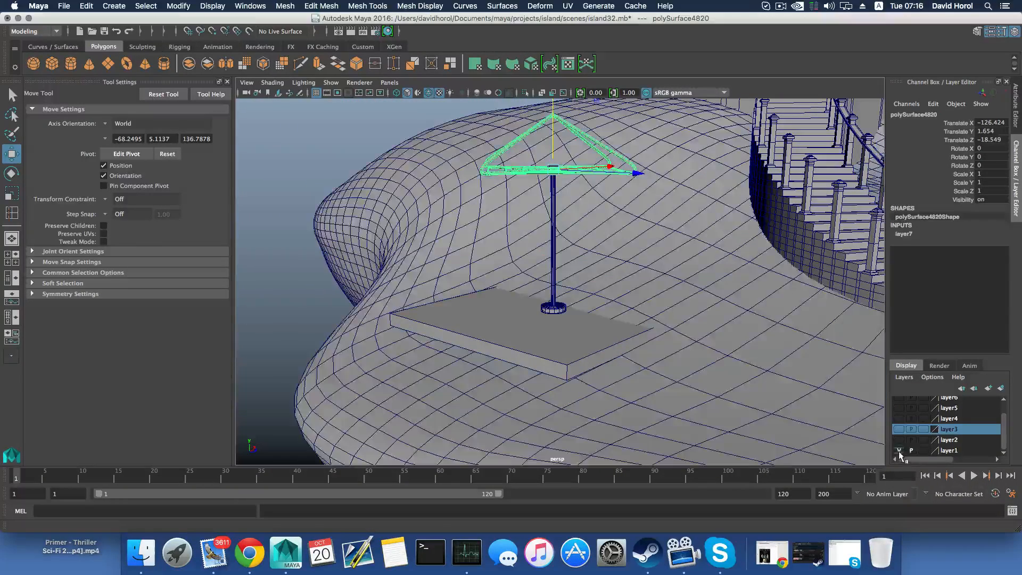
left_click(588, 347)
left_click_drag(587, 347, 563, 288, "alt")
left_click_drag(565, 222, 551, 361)
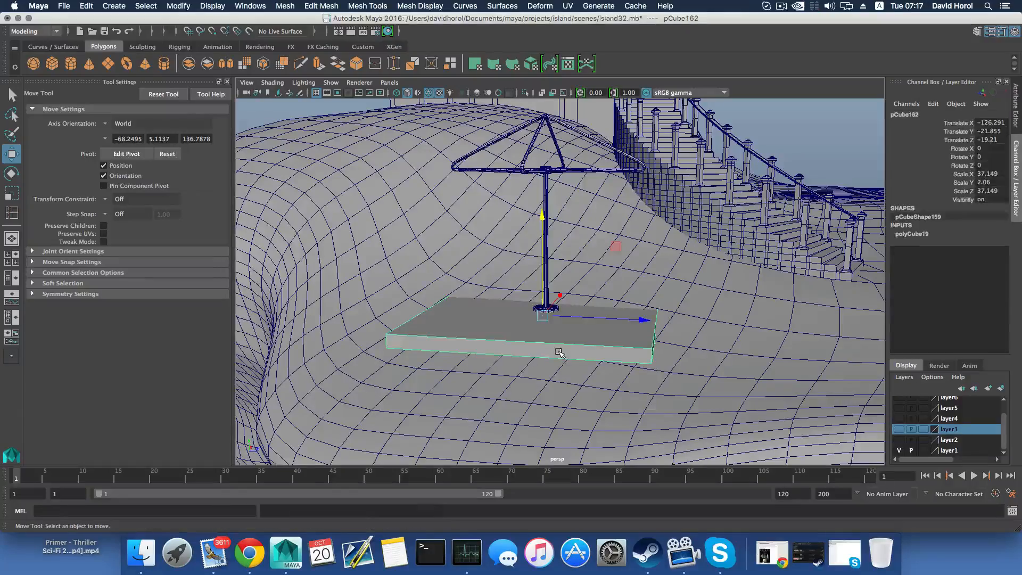
key("Delete")
Select the umbrella frame and pole together and move them away from the stairs to about X -136.6
left_click(589, 139)
left_click(590, 140)
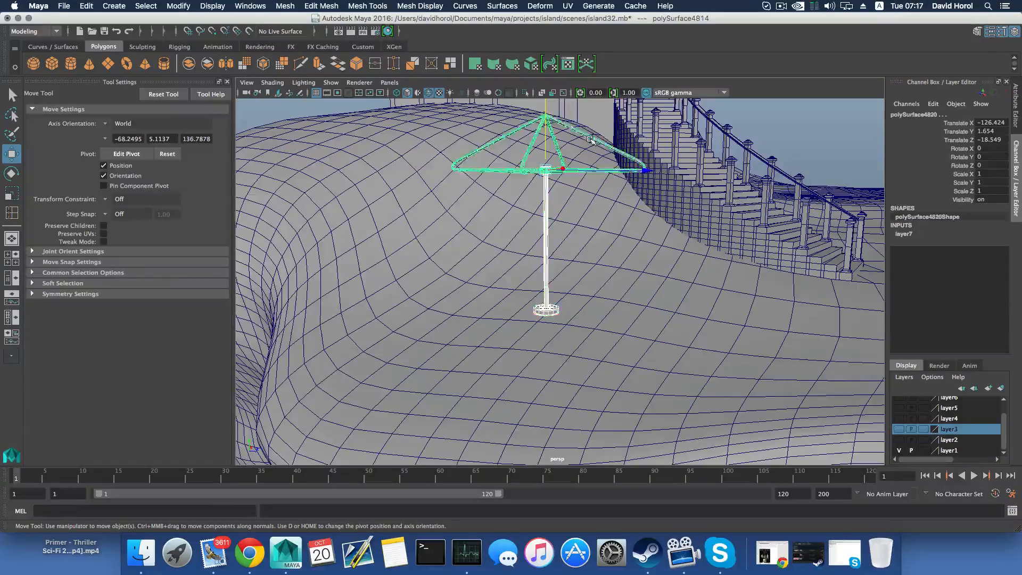
left_click_drag(589, 140, 610, 190, "alt")
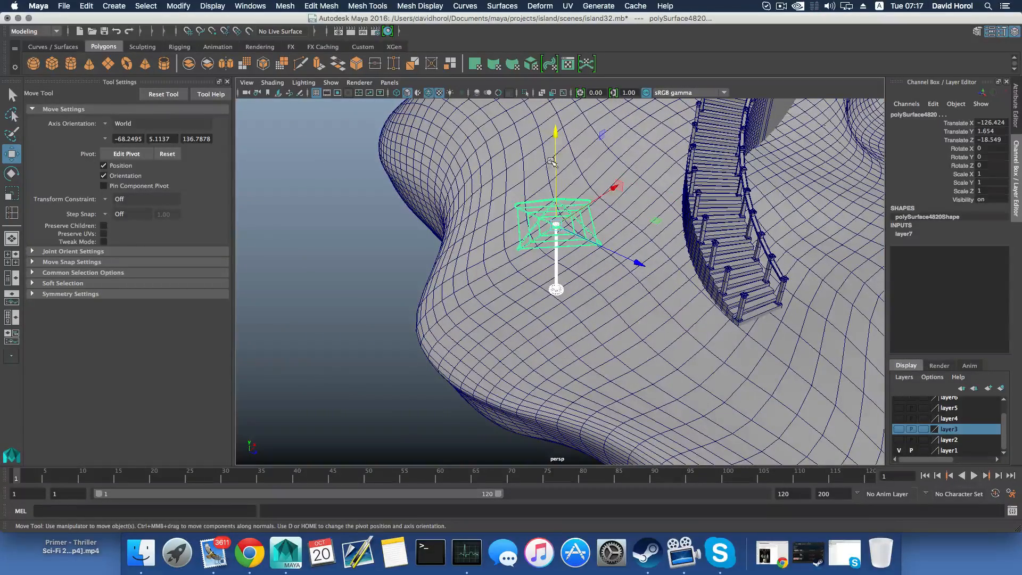
scroll(651, 291, "down", 6)
left_click_drag(652, 292, 585, 308, "alt")
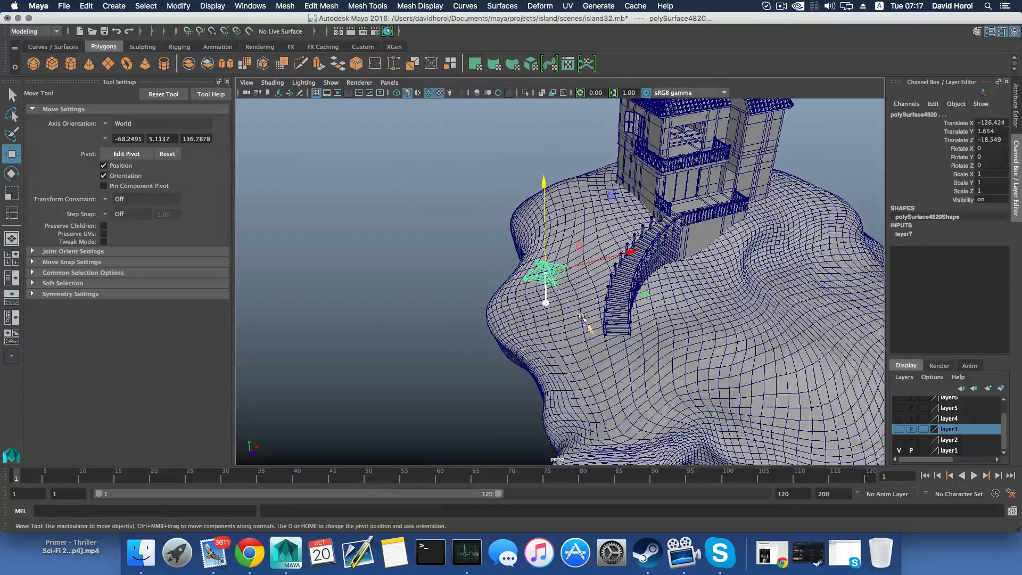
left_click_drag(630, 252, 620, 257)
left_click_drag(620, 257, 554, 217, "alt")
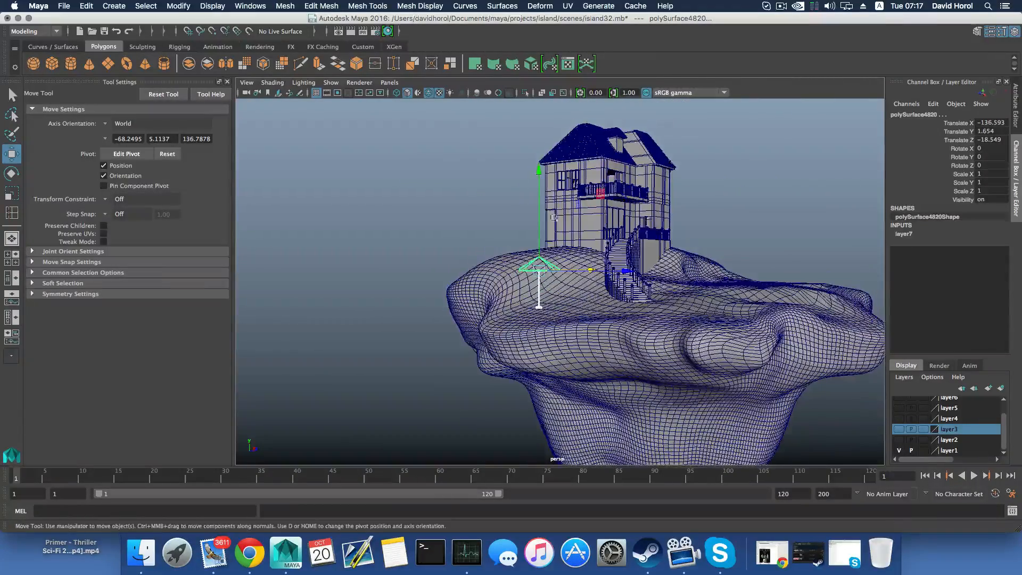
Lower the umbrella frame and pole to about Y -2.1 so the base meets the terrain
left_click_drag(539, 169, 540, 178)
right_click_drag(585, 335, 655, 354, "alt")
middle_click_drag(611, 372, 681, 353, "alt")
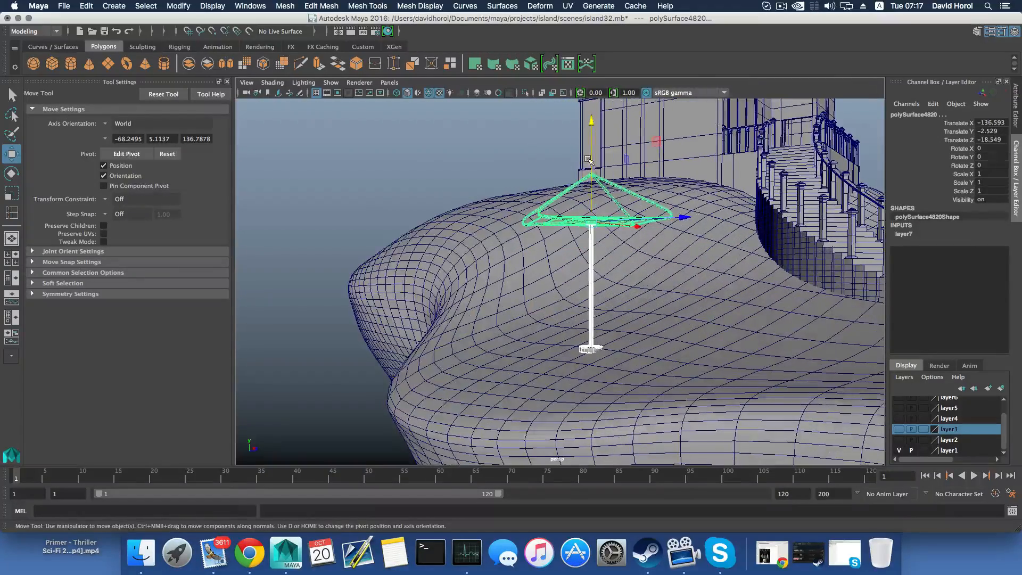
left_click_drag(590, 161, 590, 163)
left_click_drag(635, 345, 578, 345, "alt")
left_click_drag(530, 178, 528, 172)
Pull the bottom vertices of the pole's base down to about Y -27.2, into the sloping terrain
middle_click_drag(544, 315, 572, 264, "alt")
right_click_drag(538, 320, 586, 340, "alt")
right_click_drag(549, 271, 550, 309)
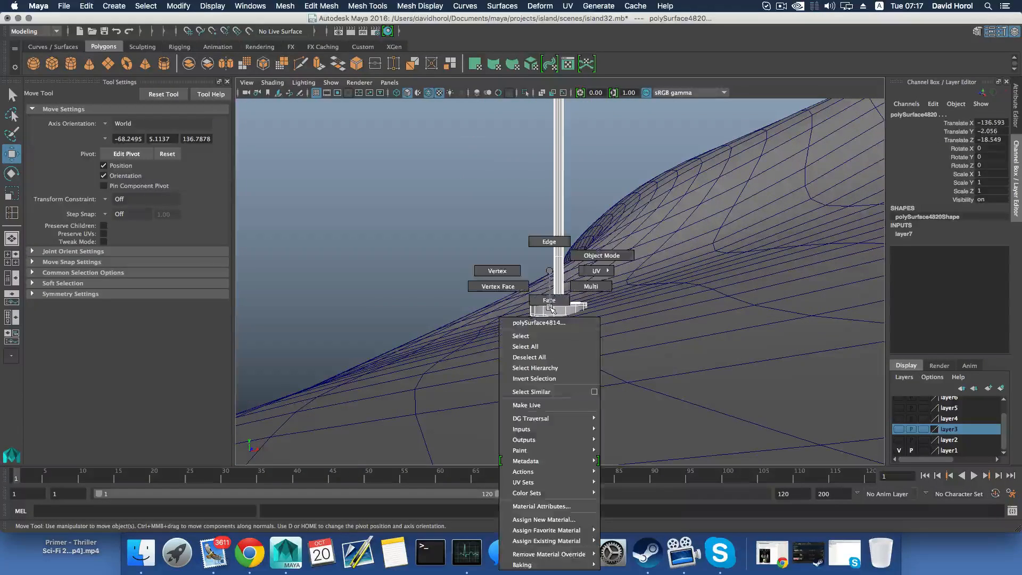
right_click_drag(507, 274, 505, 275)
left_click_drag(518, 304, 567, 307, "alt")
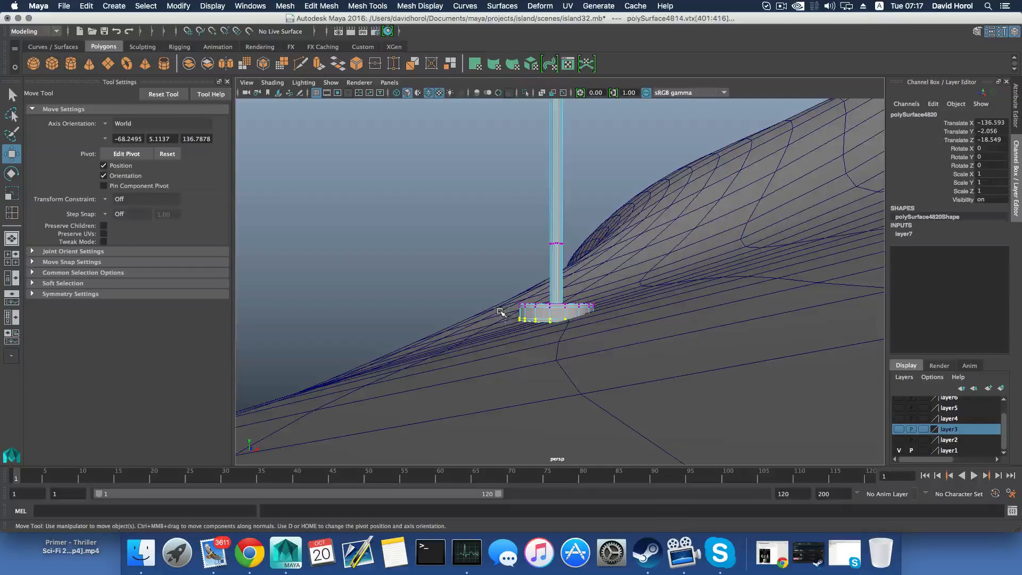
left_click_drag(636, 360, 636, 361)
left_click_drag(555, 249, 556, 261)
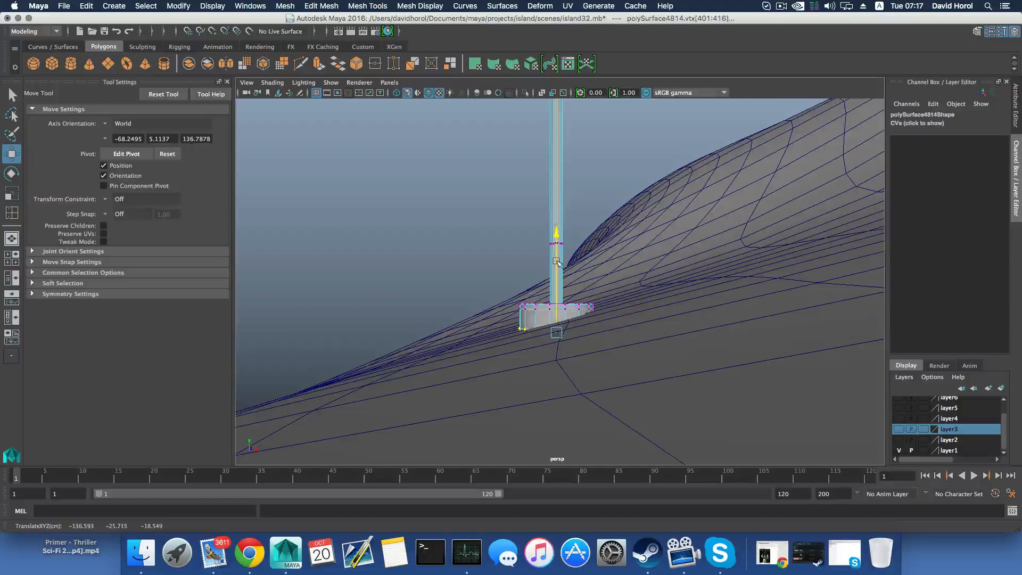
key("F8")
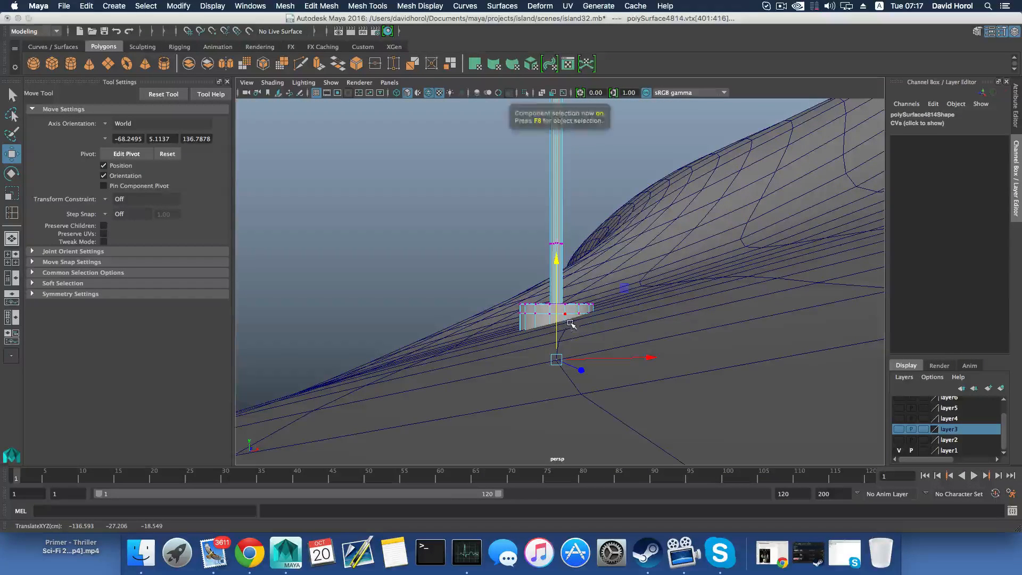
Select the umbrella frame with its pole and raise both to about Y -0.6
key("f")
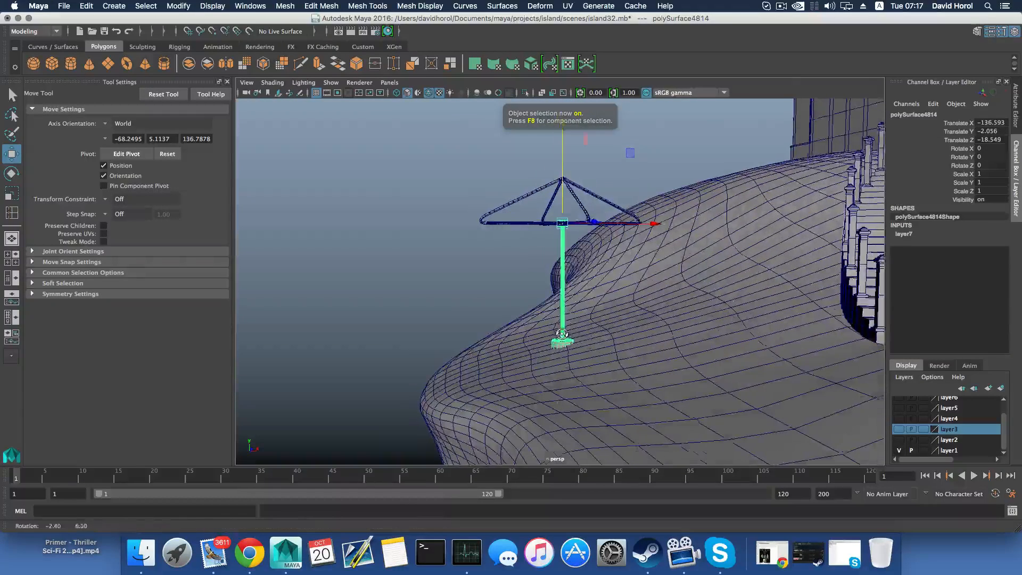
left_click(562, 171, "shift")
left_click_drag(562, 171, 560, 162)
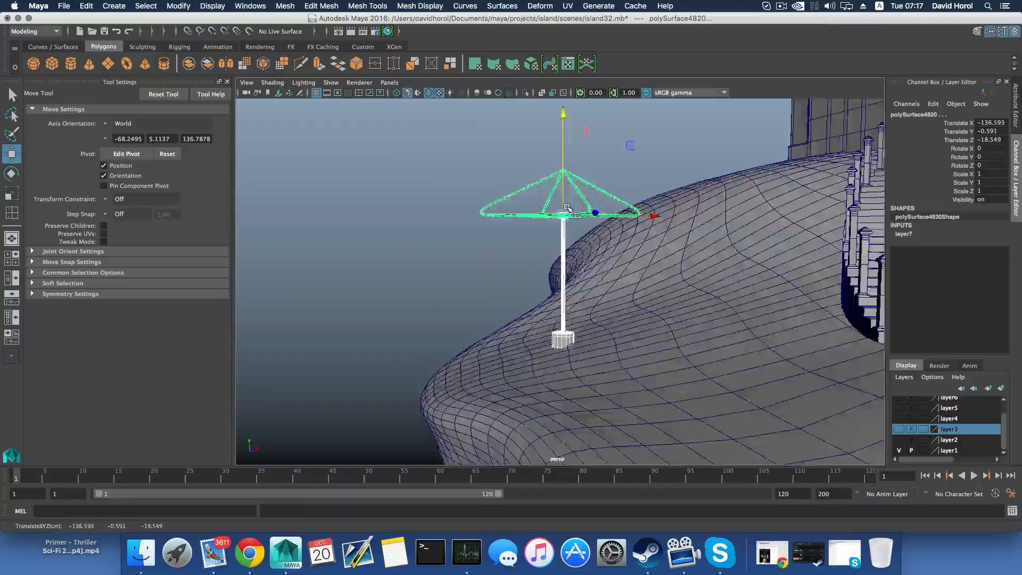
Check the umbrella's placement beside the stairs, and save the scene under the new file name island34.mb
left_click_drag(538, 277, 677, 293, "alt")
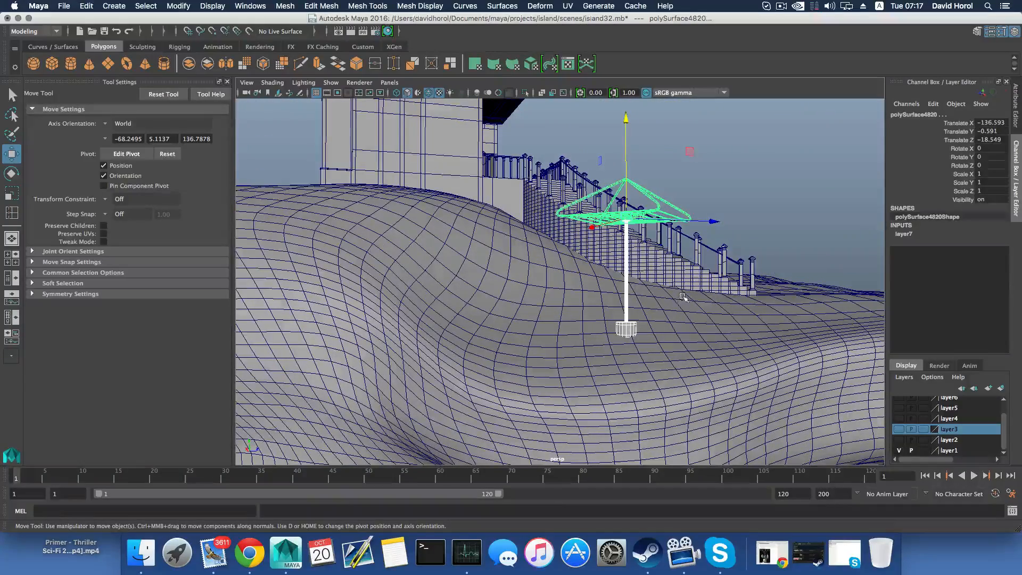
key("F8")
key("F8")
scroll(761, 207, "down", 3)
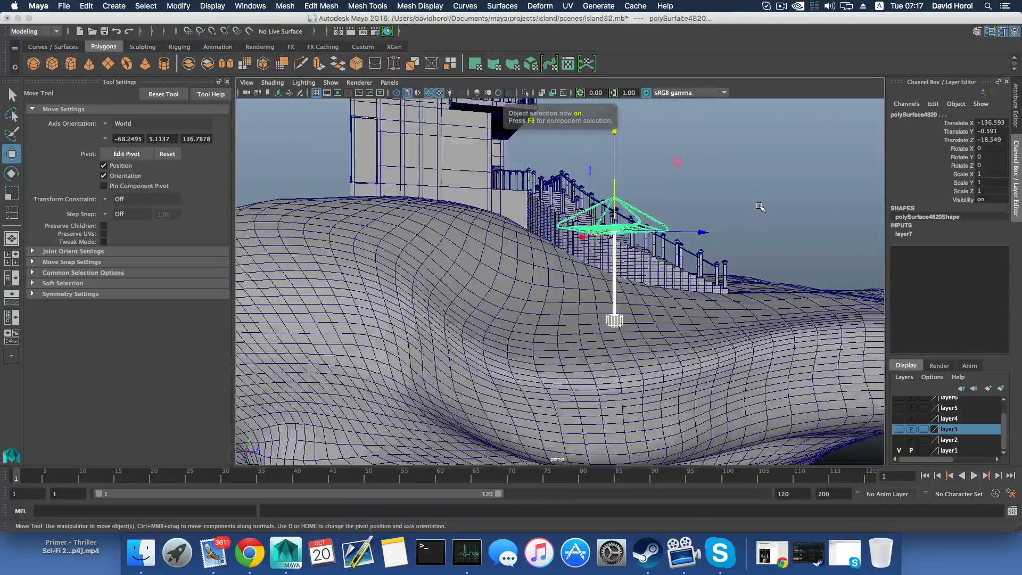
left_click_drag(759, 207, 672, 241, "alt")
left_click(64, 6)
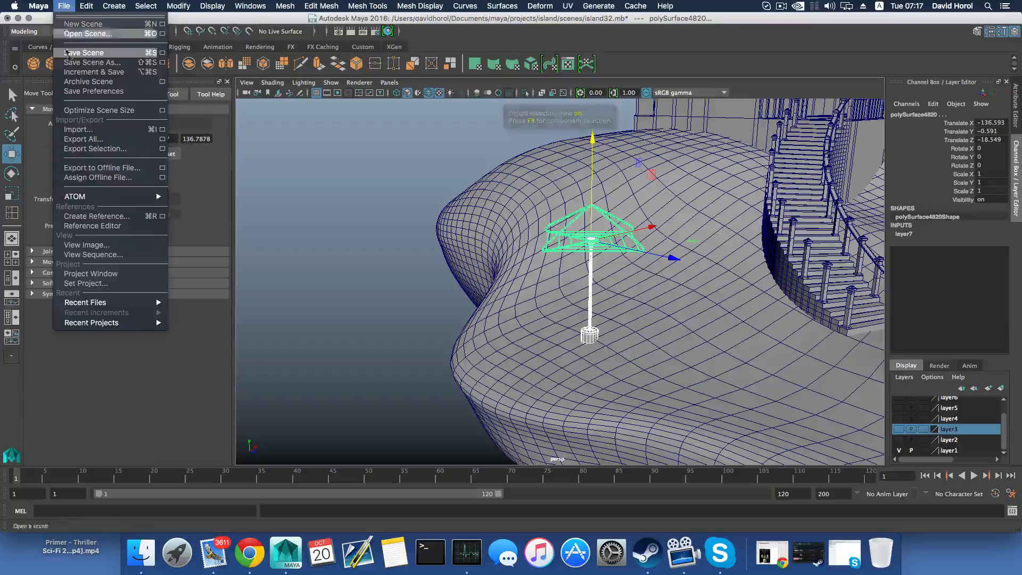
left_click(77, 63)
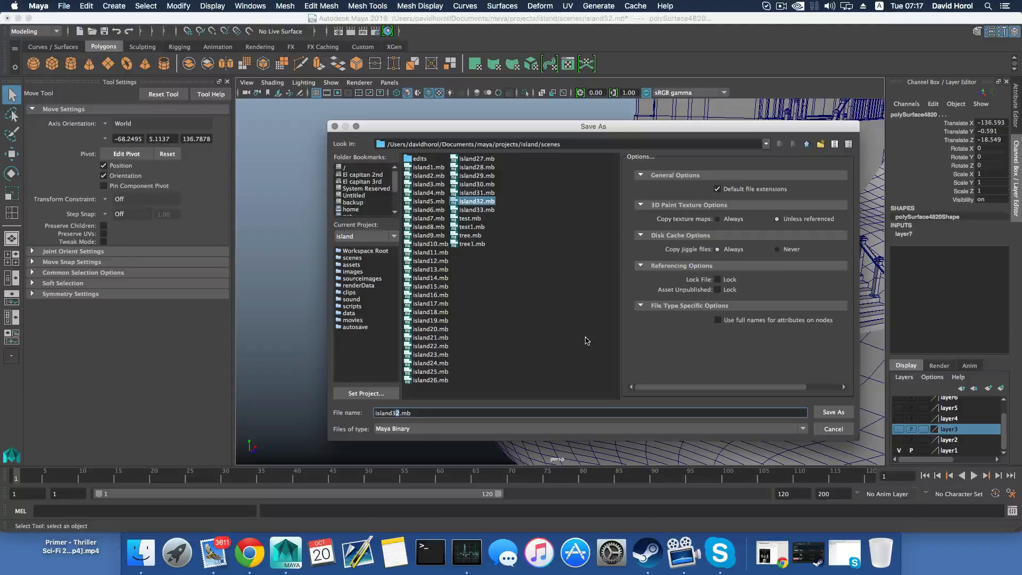
left_click(851, 416)
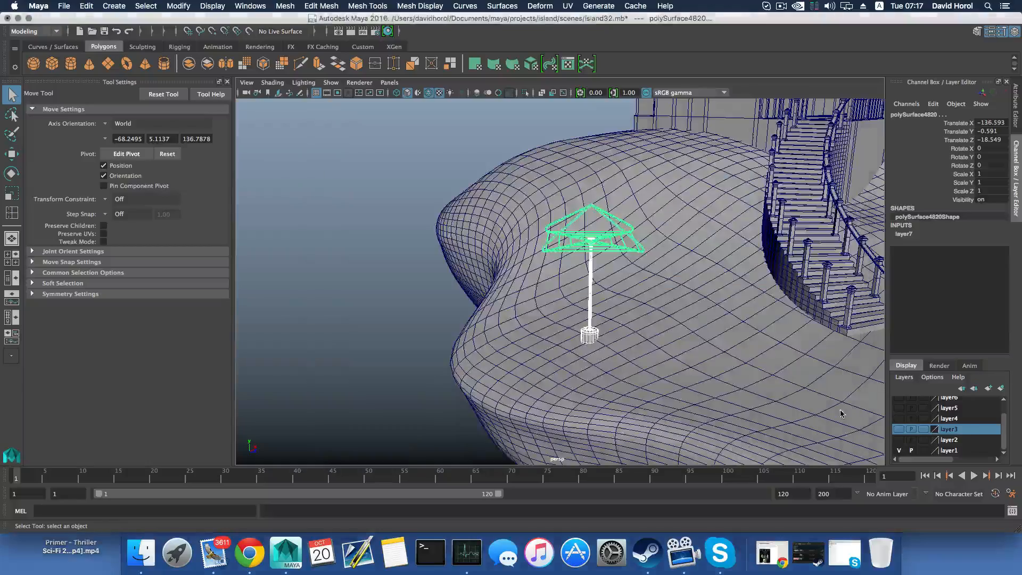
Examine the front of the house from above, selecting individual roof sections to inspect them
key("w")
scroll(609, 336, "down", 3)
left_click_drag(600, 330, 667, 313, "alt")
scroll(668, 314, "down", 5)
middle_click_drag(668, 313, 659, 346, "alt")
left_click_drag(659, 346, 518, 351, "alt")
middle_click_drag(772, 293, 636, 325, "alt")
left_click_drag(636, 326, 659, 244, "alt")
left_click(660, 302)
left_click_drag(537, 255, 615, 244, "alt")
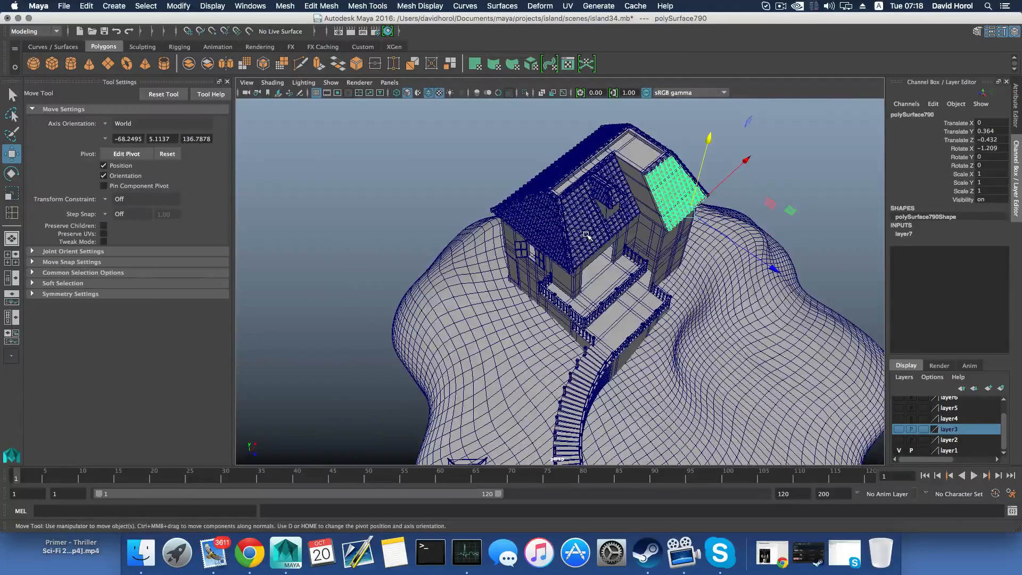
left_click(586, 234)
left_click_drag(493, 213, 546, 214, "alt")
left_click(552, 245)
scroll(568, 324, "down", 8)
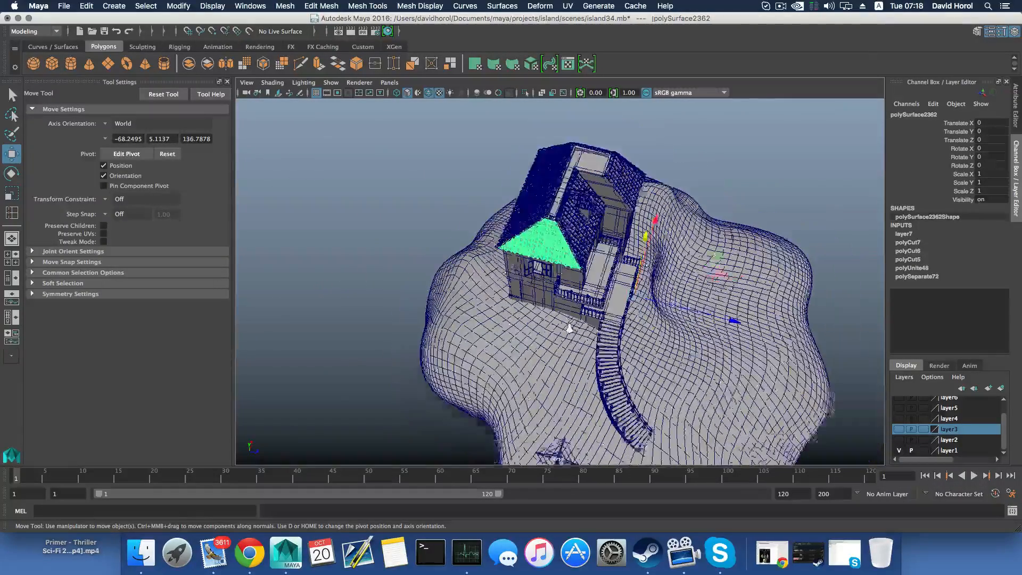
Examine the whole island and the other sides of the house, selecting the roof sections there
left_click_drag(559, 358, 491, 302, "alt")
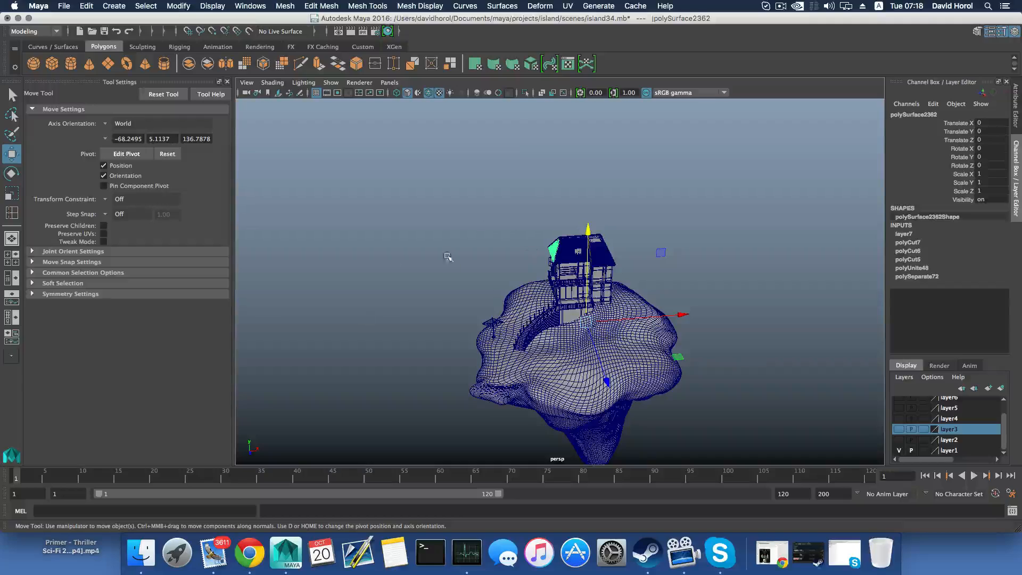
left_click_drag(447, 257, 536, 243, "alt")
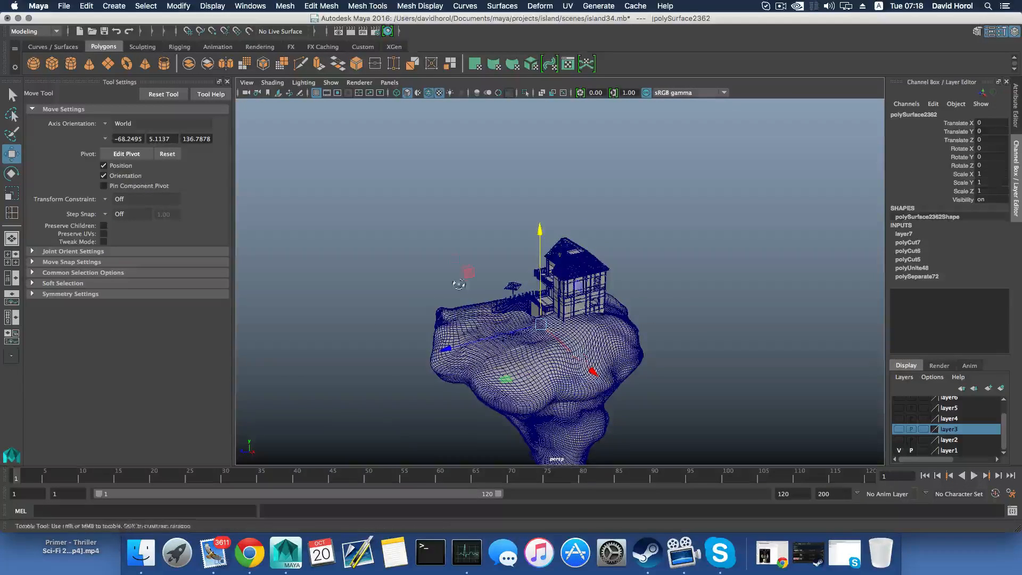
left_click_drag(528, 276, 583, 278, "alt")
scroll(559, 266, "up", 8)
left_click(577, 249, "shift")
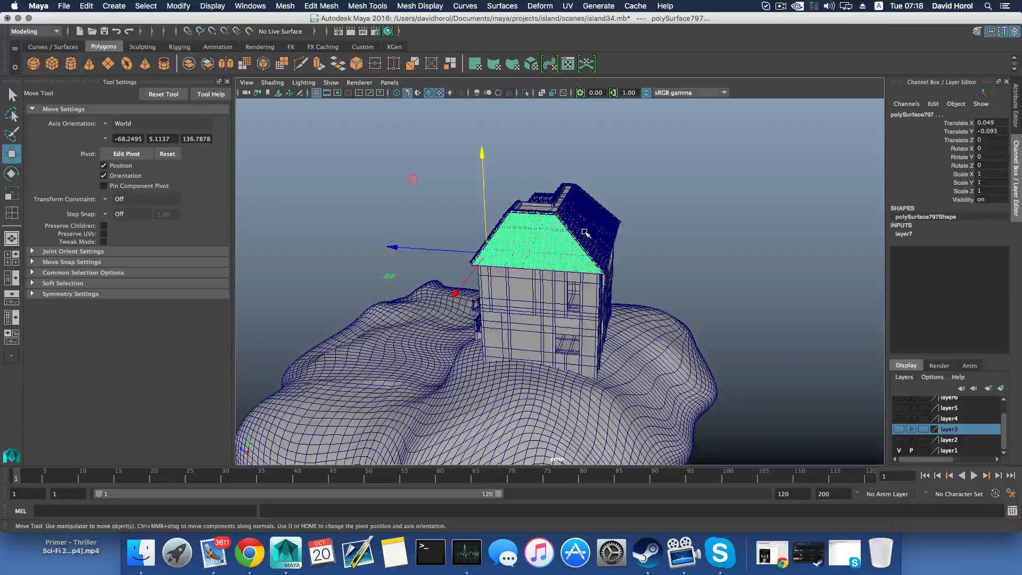
left_click_drag(547, 235, 588, 210, "alt")
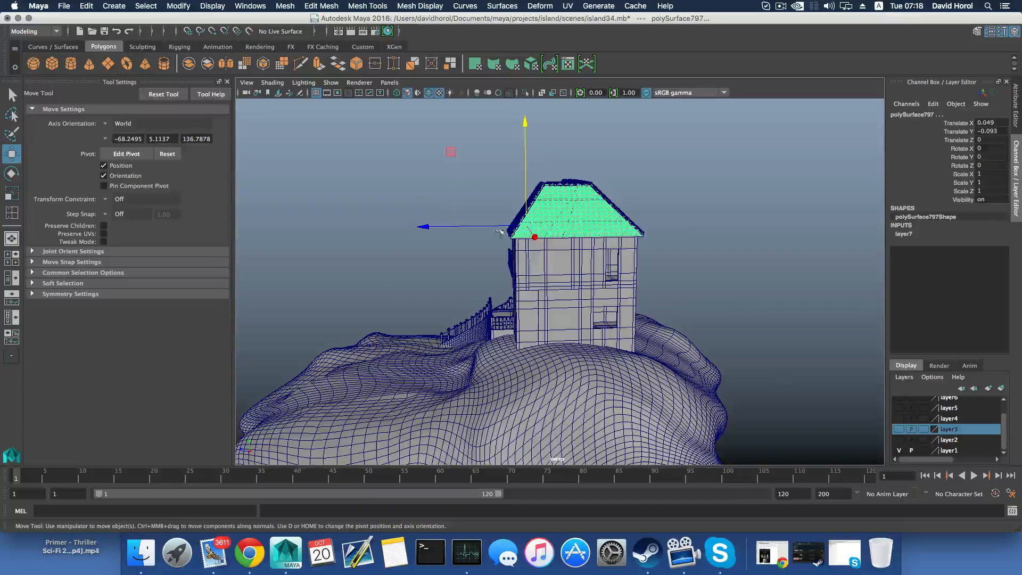
scroll(418, 368, "down", 6)
left_click_drag(418, 367, 598, 396, "alt")
scroll(598, 397, "up", 4)
left_click_drag(600, 375, 636, 301, "alt")
scroll(578, 390, "down", 5)
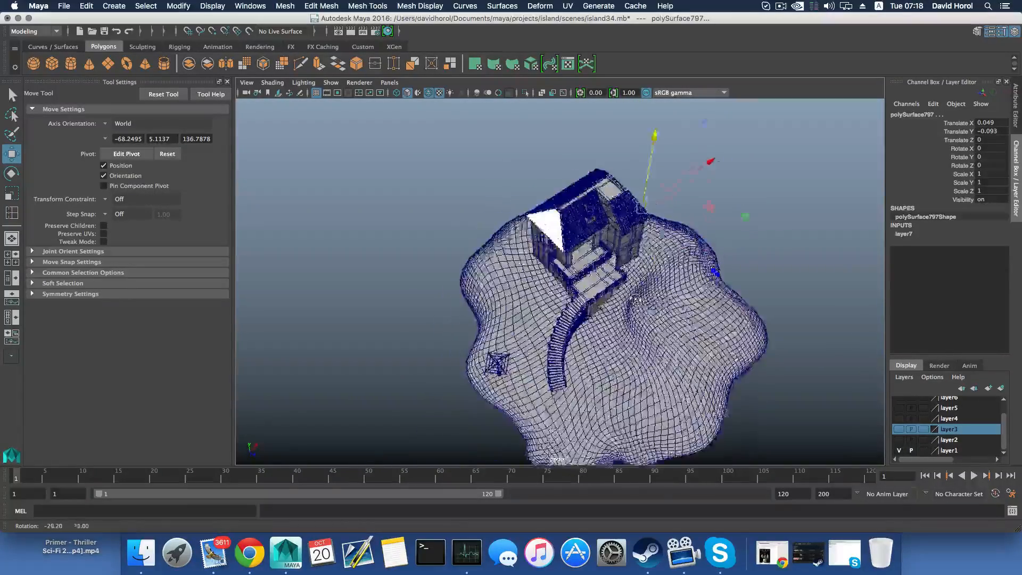
Inspect the umbrella frame, pole and base on the slope beside the stairs from several angles
left_click_drag(595, 267, 596, 272, "alt")
middle_click_drag(496, 333, 577, 310, "alt")
scroll(577, 310, "up", 8)
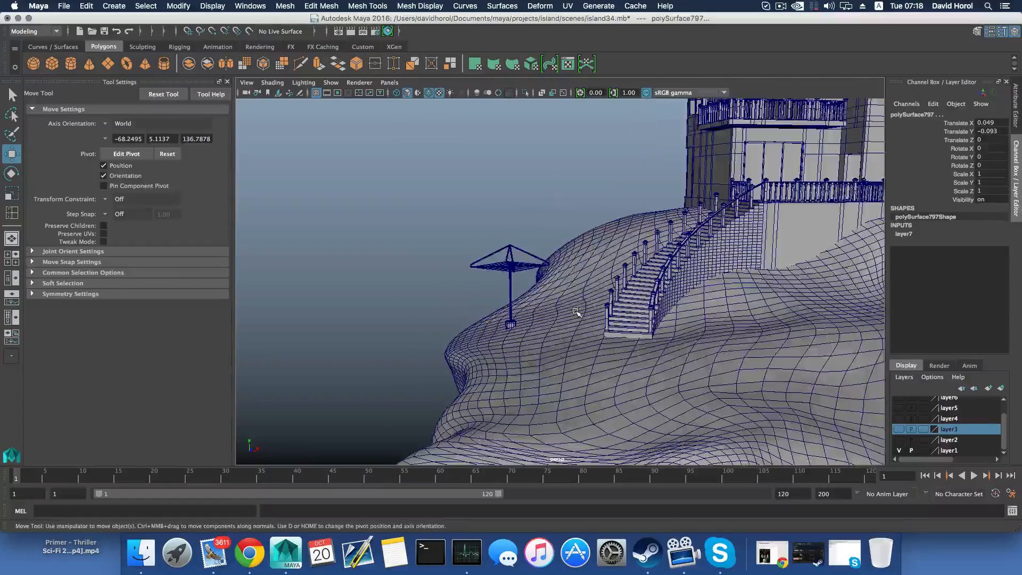
scroll(489, 362, "down", 8)
scroll(562, 335, "up", 3)
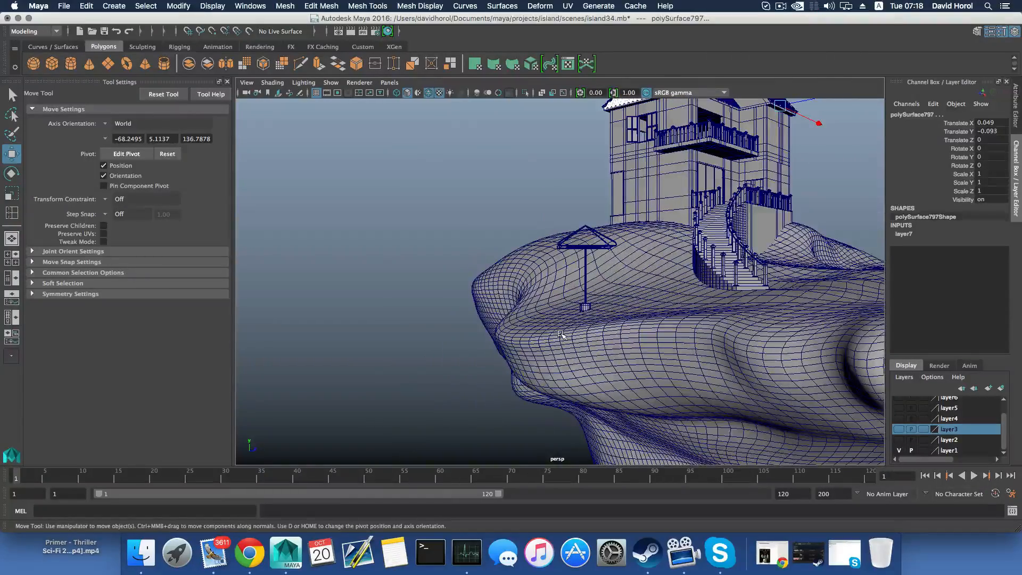
scroll(561, 335, "up", 4)
left_click_drag(561, 336, 577, 370, "alt")
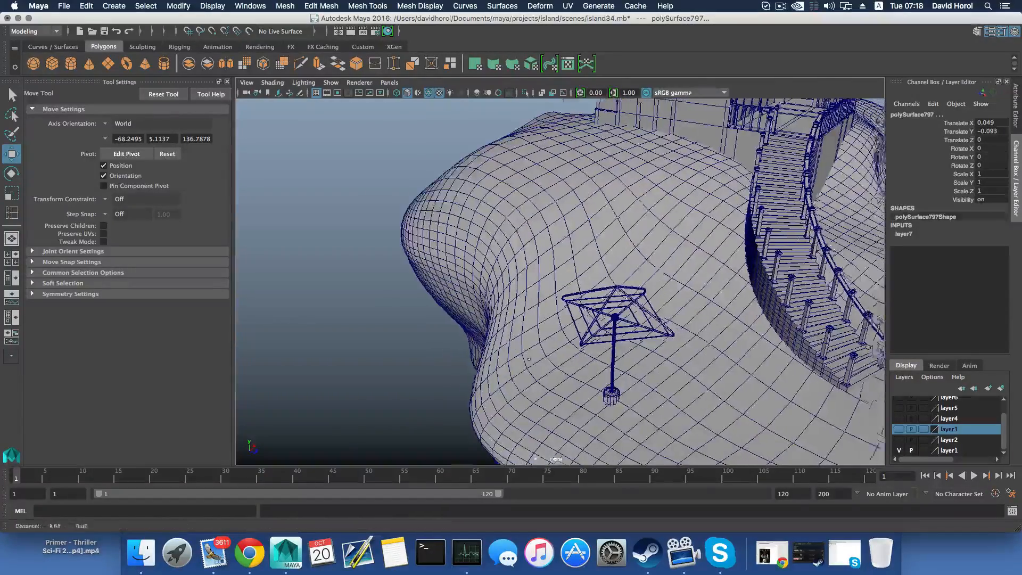
middle_click_drag(577, 370, 495, 367, "alt")
right_click_drag(494, 367, 602, 391, "alt")
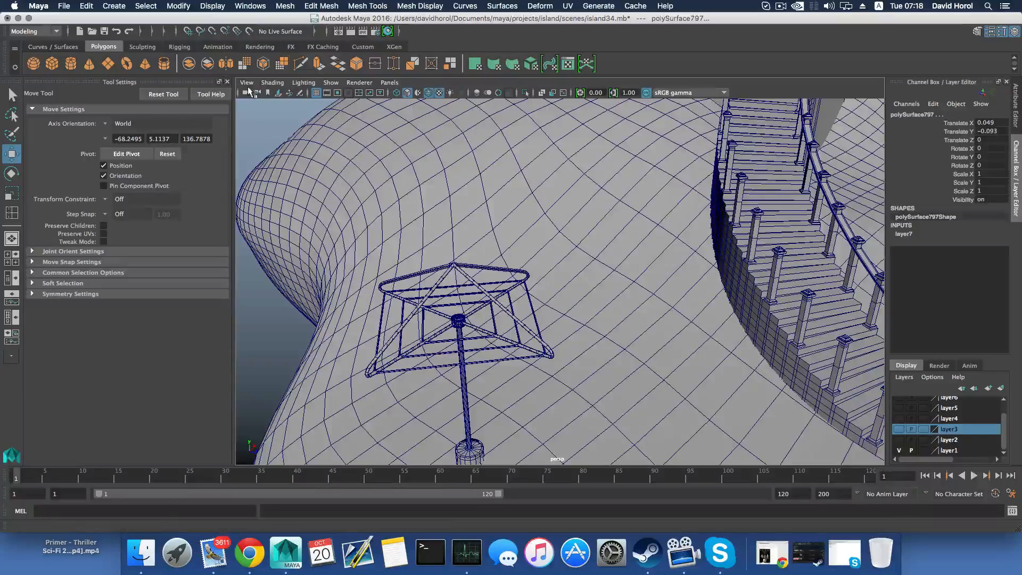
left_click_drag(379, 254, 482, 290, "alt")
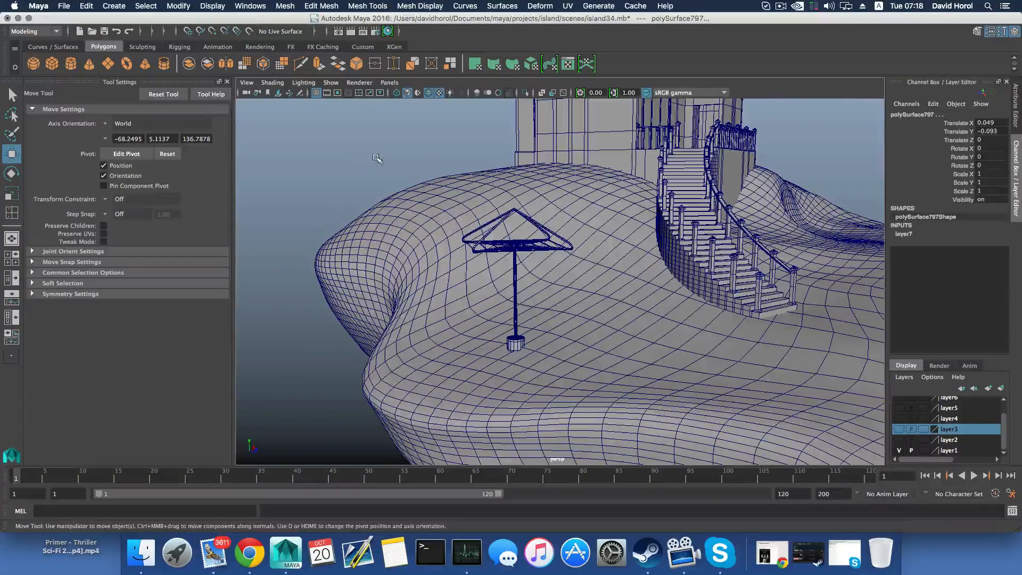